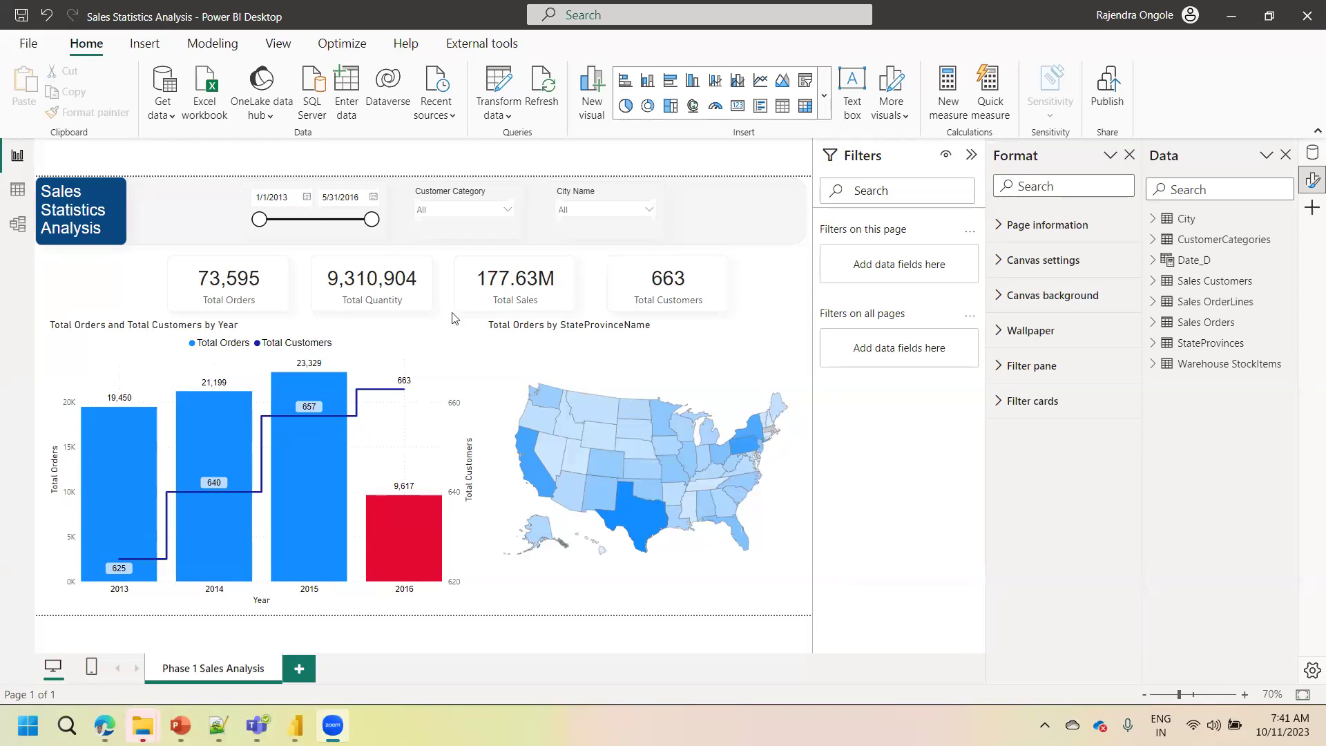
{"action": "left_click", "coordinate": [299, 670]}
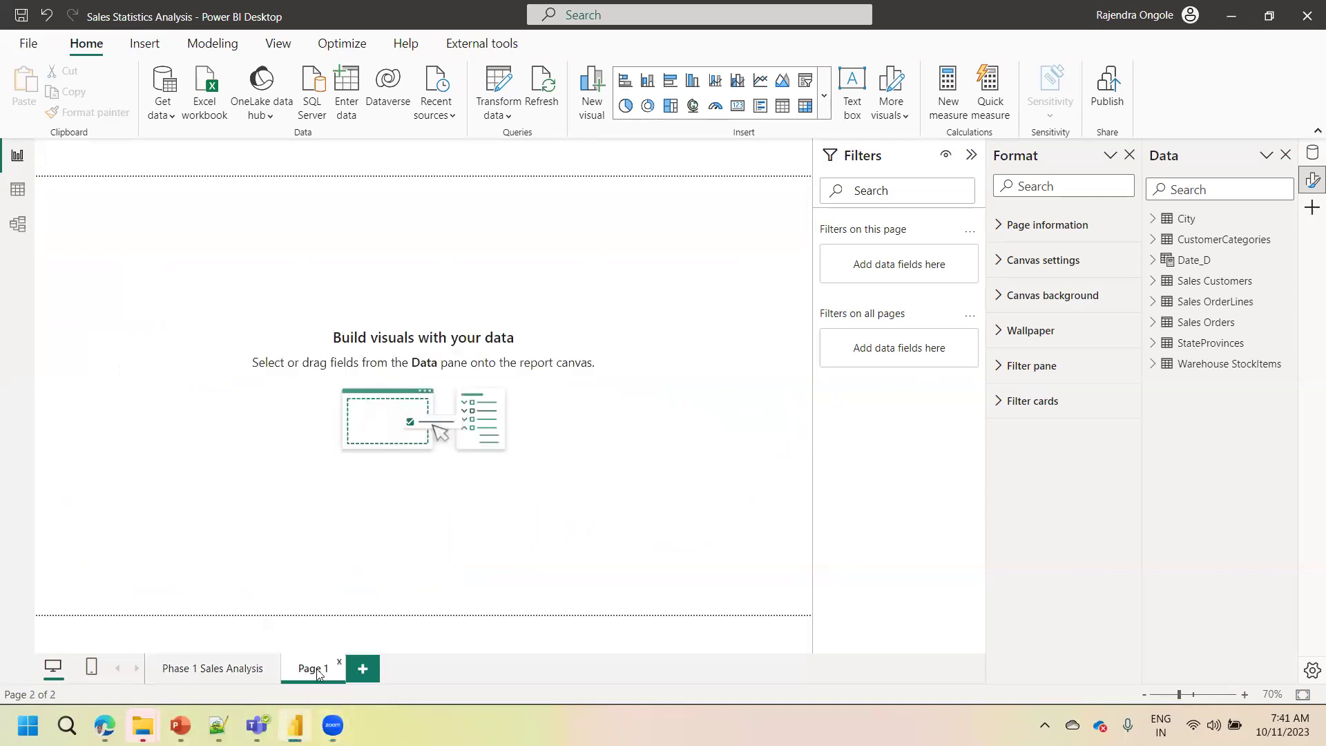
{"action": "right_click", "coordinate": [318, 673]}
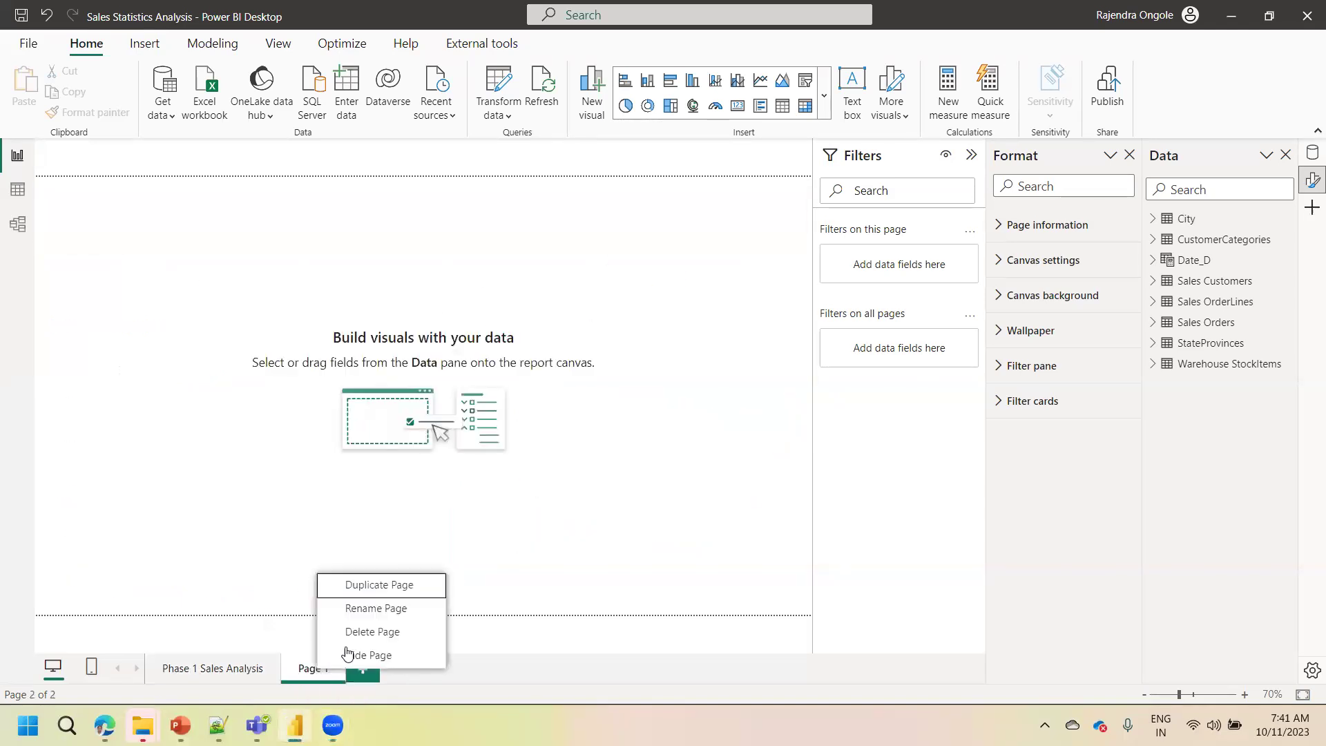
{"action": "left_click", "coordinate": [387, 633]}
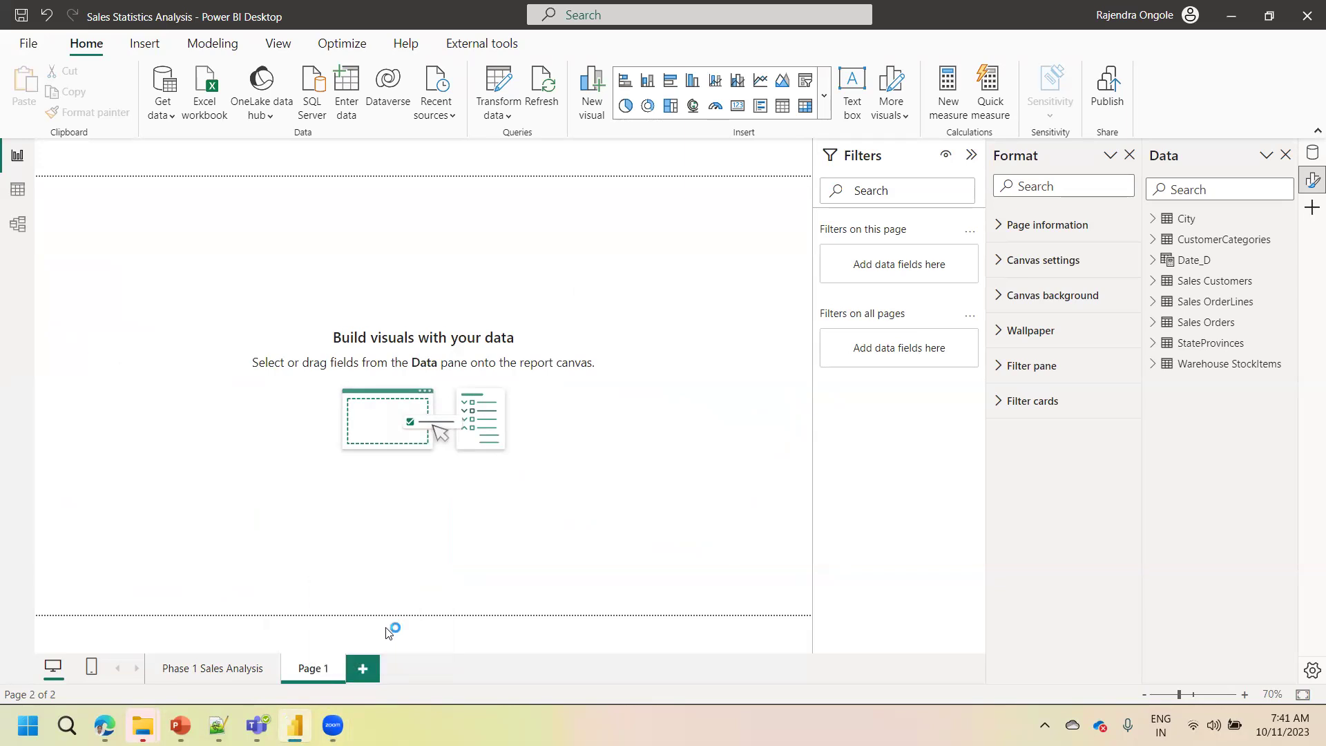
{"action": "left_click", "coordinate": [783, 399]}
Duplicate the Phase 1 Sales Analysis report page
{"action": "right_click", "coordinate": [223, 671]}
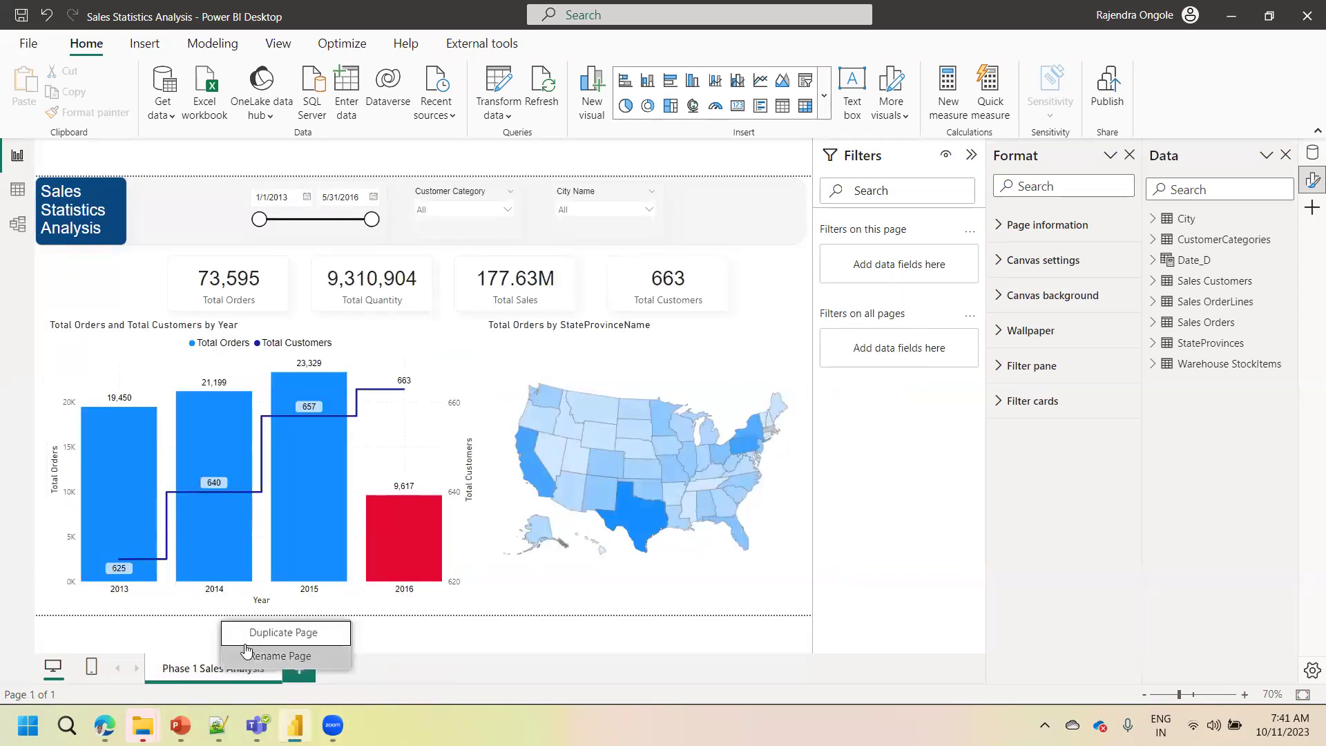
{"action": "left_click", "coordinate": [281, 634]}
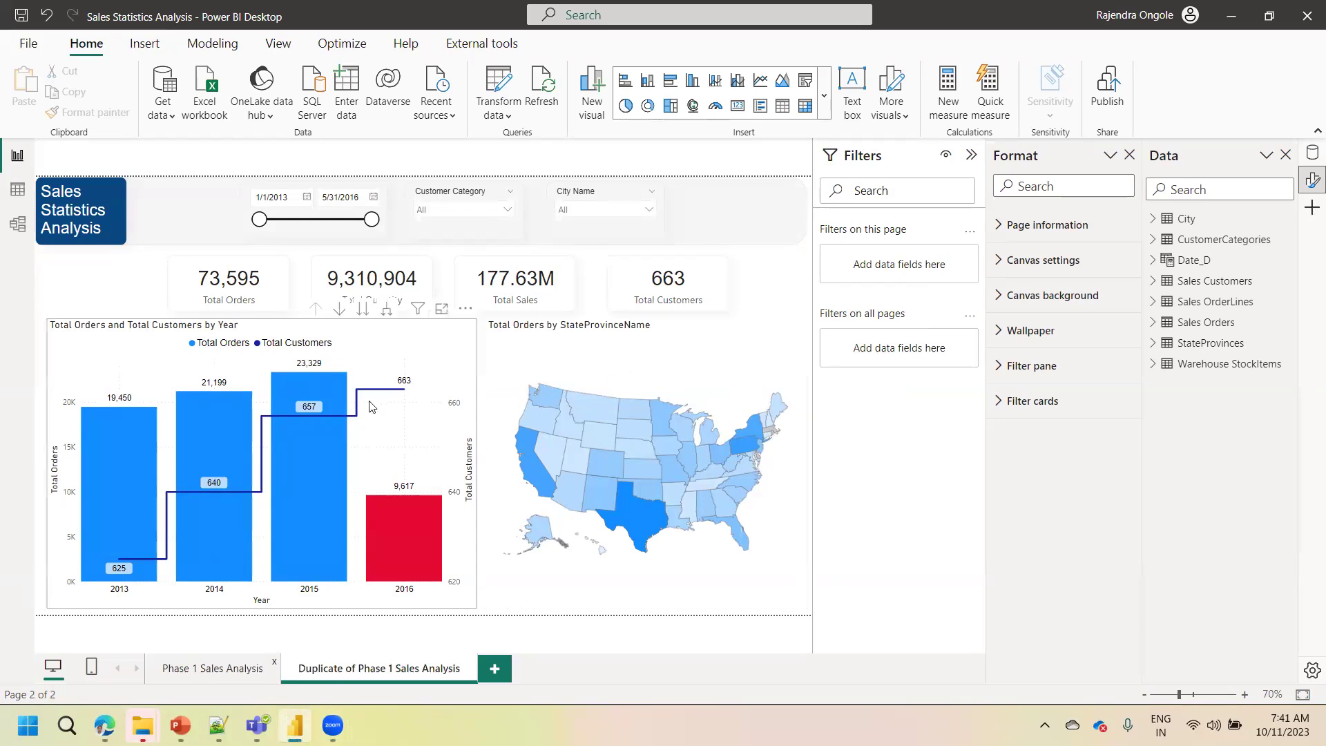
{"action": "left_click", "coordinate": [367, 349]}
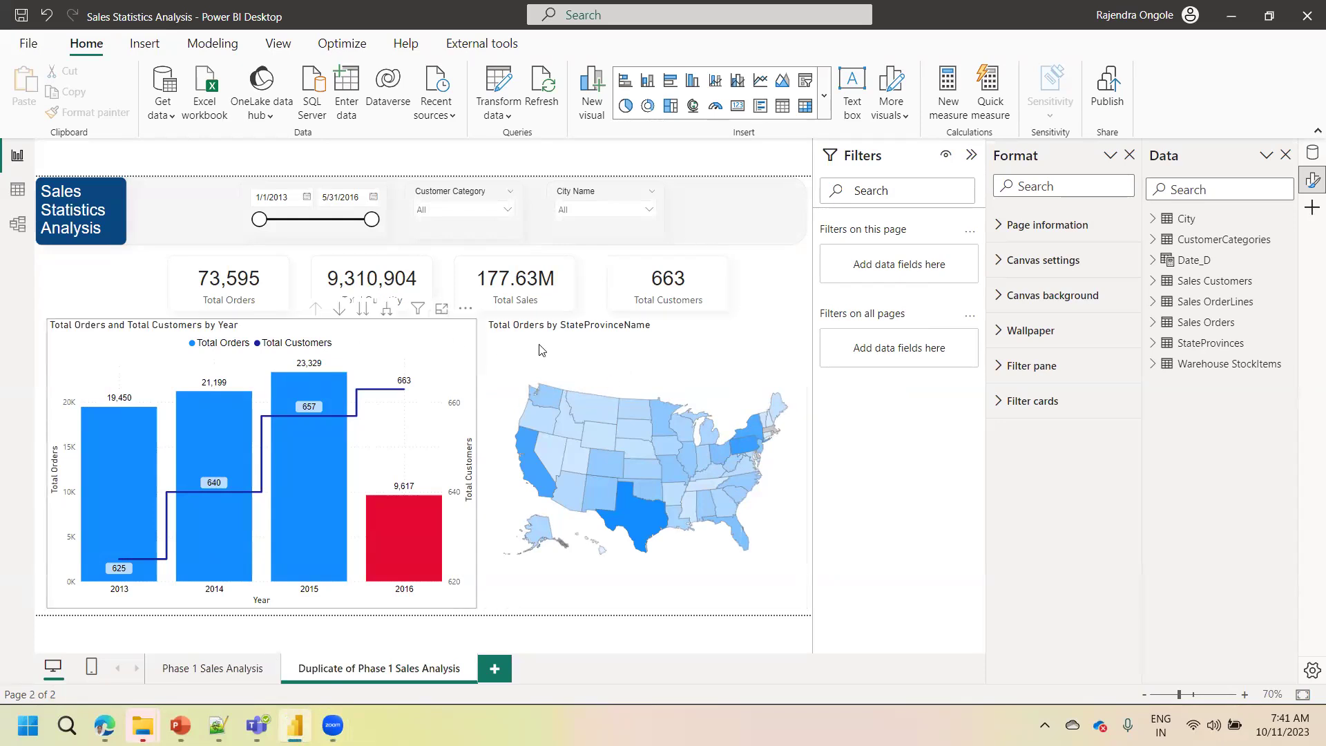
{"action": "left_click", "coordinate": [629, 271], "text": "ctrl"}
{"action": "left_click", "coordinate": [536, 275], "text": "ctrl"}
{"action": "left_click", "coordinate": [418, 275], "text": "ctrl"}
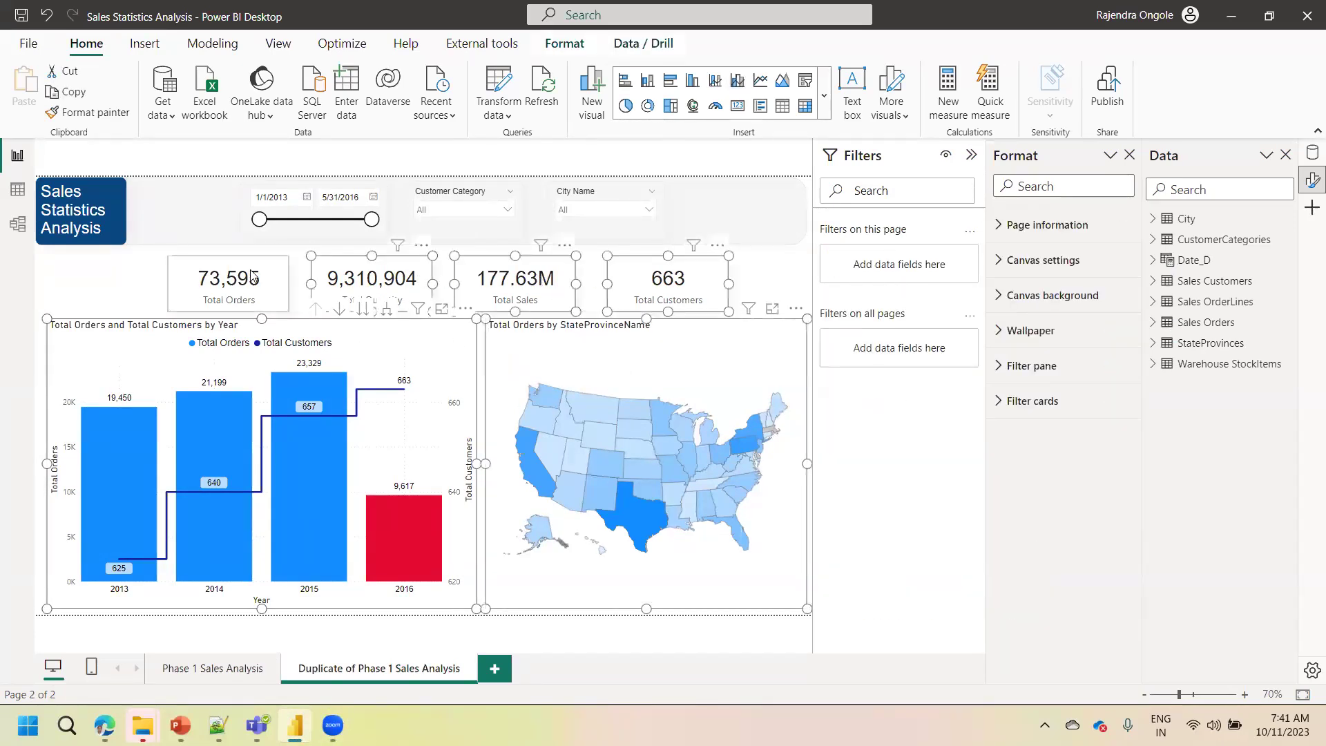
{"action": "left_click", "coordinate": [251, 277], "text": "ctrl"}
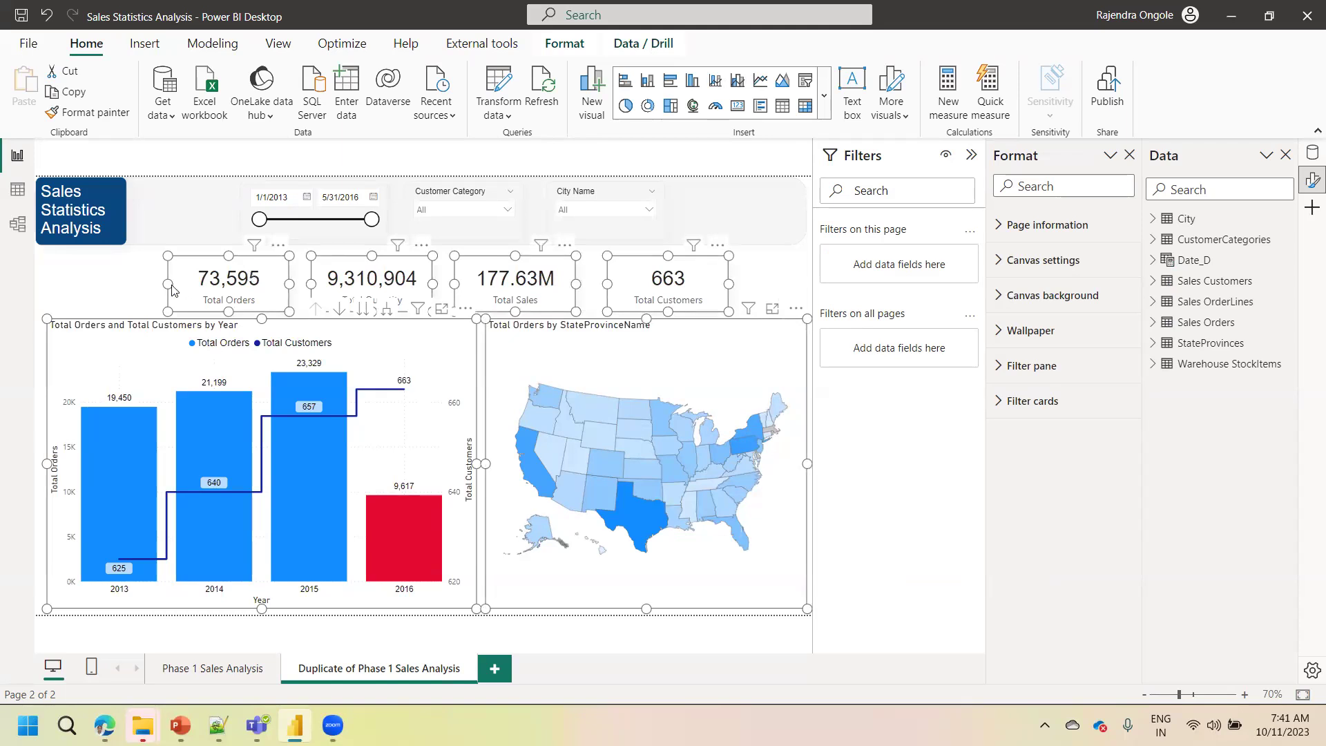
{"action": "left_click", "coordinate": [143, 290]}
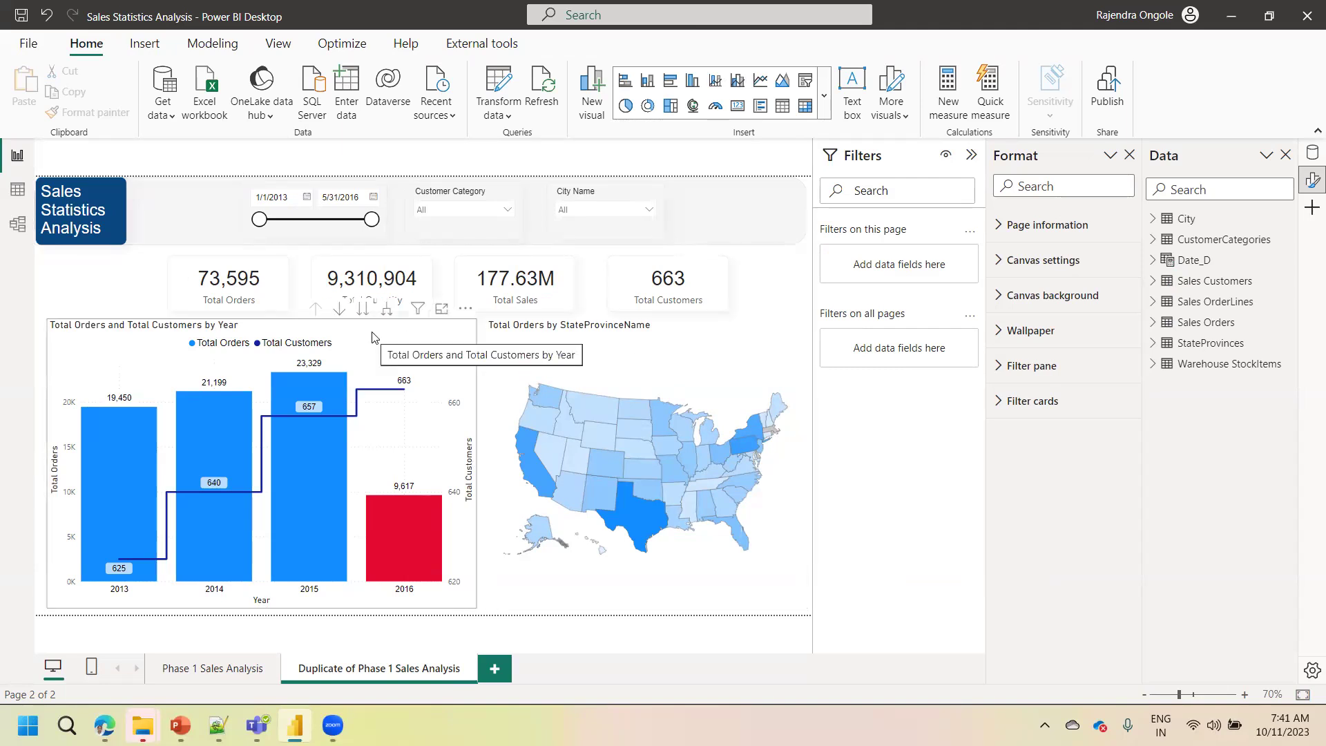
Select the Total Orders, Total Quantity, Total Sales and Total Customers cards together and show the Selection pane
{"action": "left_click", "coordinate": [229, 280]}
{"action": "left_click", "coordinate": [371, 279], "text": "ctrl"}
{"action": "left_click", "coordinate": [532, 290], "text": "ctrl"}
{"action": "left_click", "coordinate": [668, 283], "text": "ctrl"}
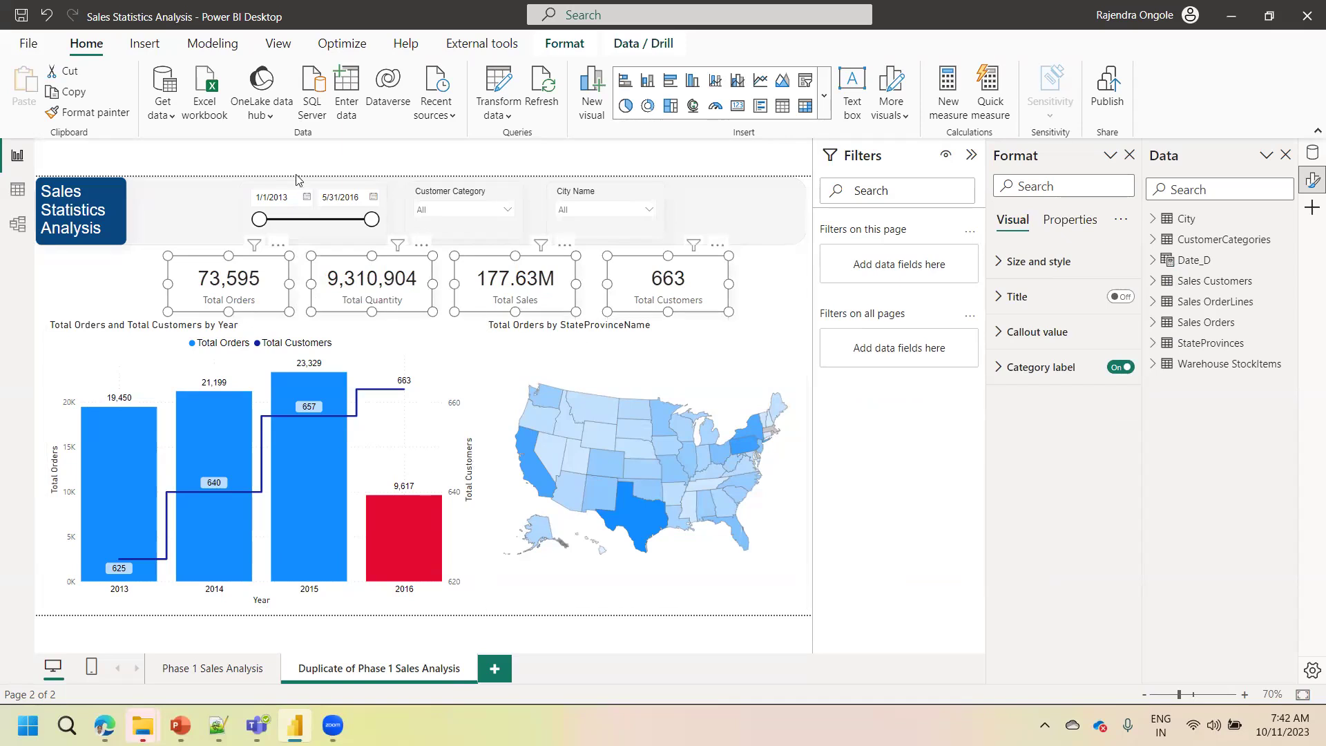
{"action": "left_click", "coordinate": [277, 48]}
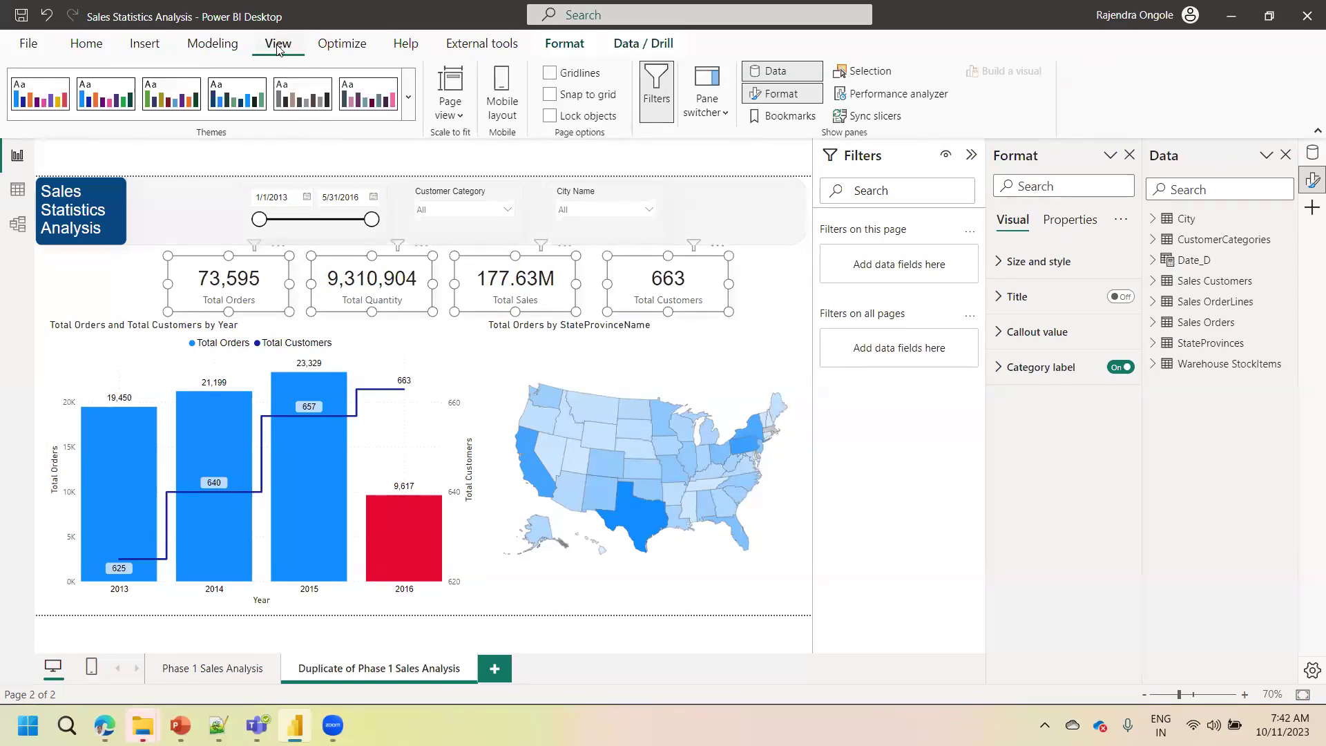
{"action": "left_click", "coordinate": [871, 72]}
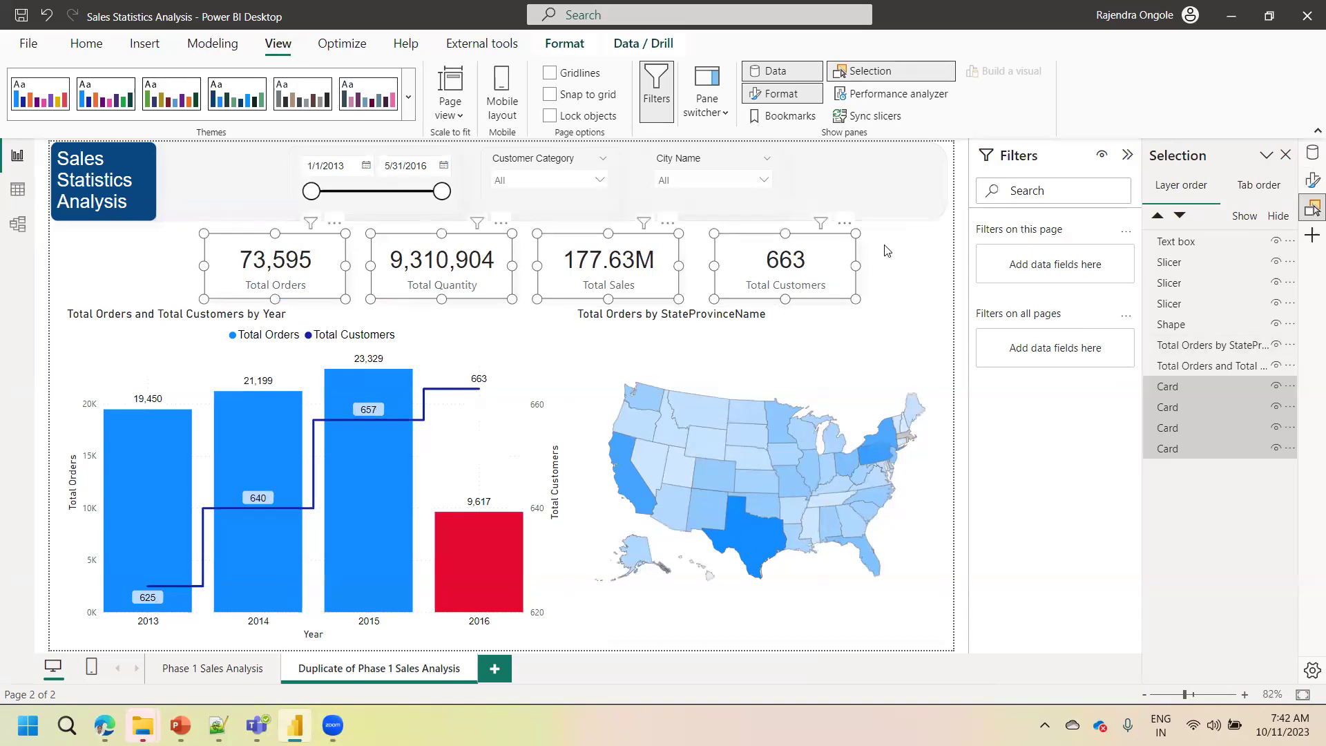
{"action": "left_click", "coordinate": [801, 261]}
{"action": "left_click", "coordinate": [674, 275], "text": "ctrl"}
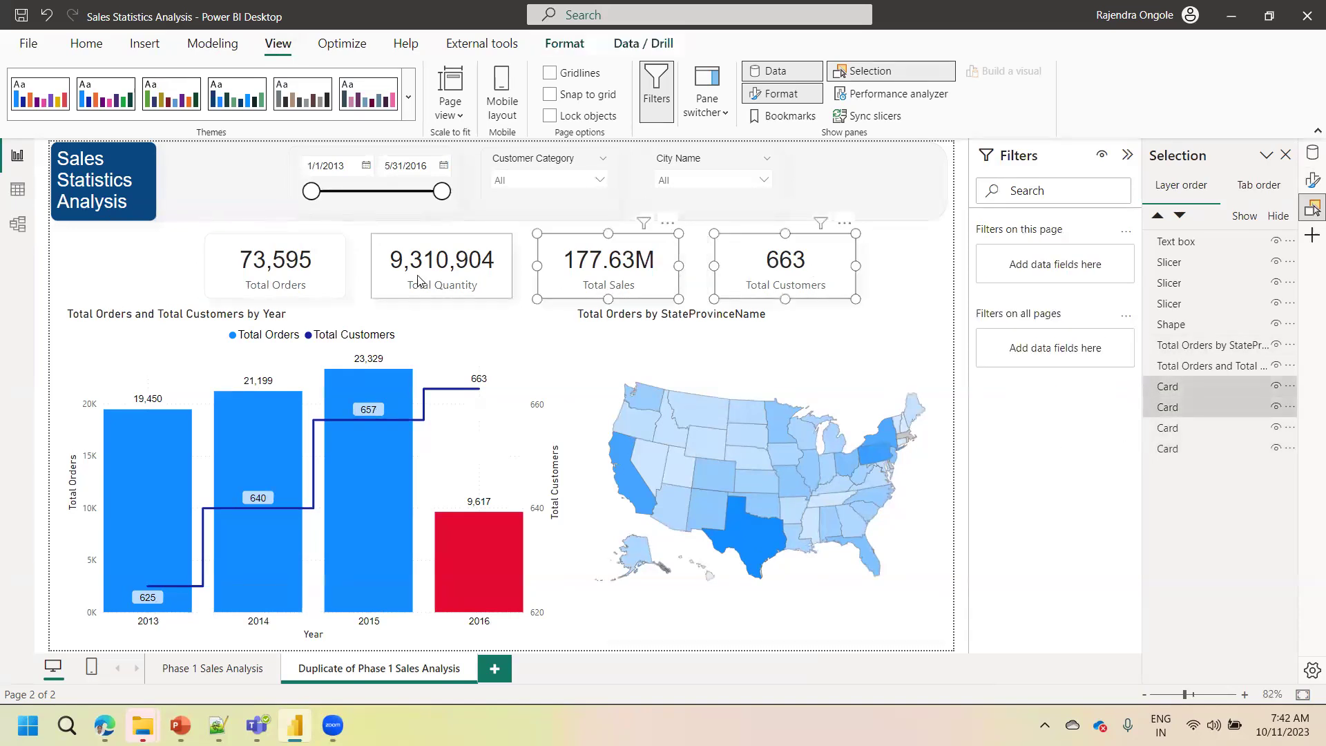
{"action": "left_click", "coordinate": [442, 269], "text": "ctrl"}
{"action": "left_click", "coordinate": [279, 270], "text": "ctrl"}
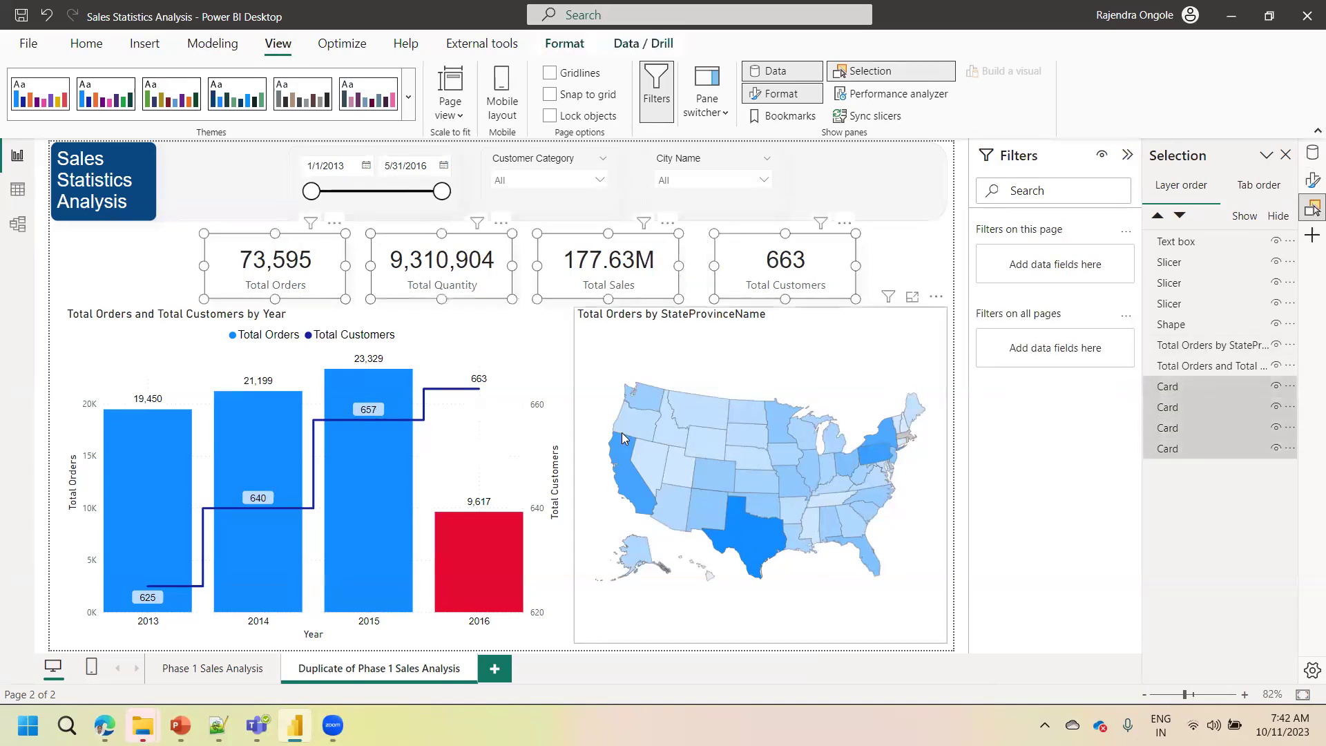
{"action": "left_click", "coordinate": [750, 376], "text": "ctrl"}
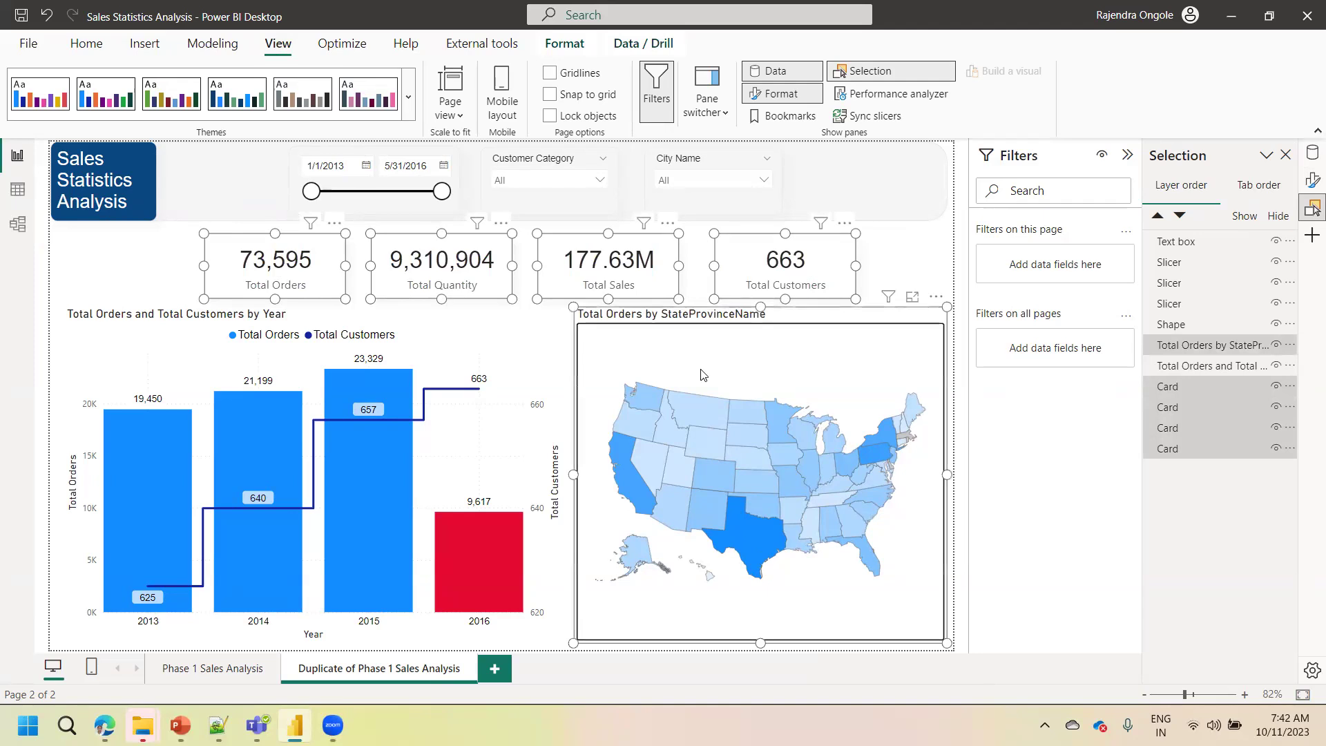
{"action": "left_click", "coordinate": [508, 359], "text": "ctrl"}
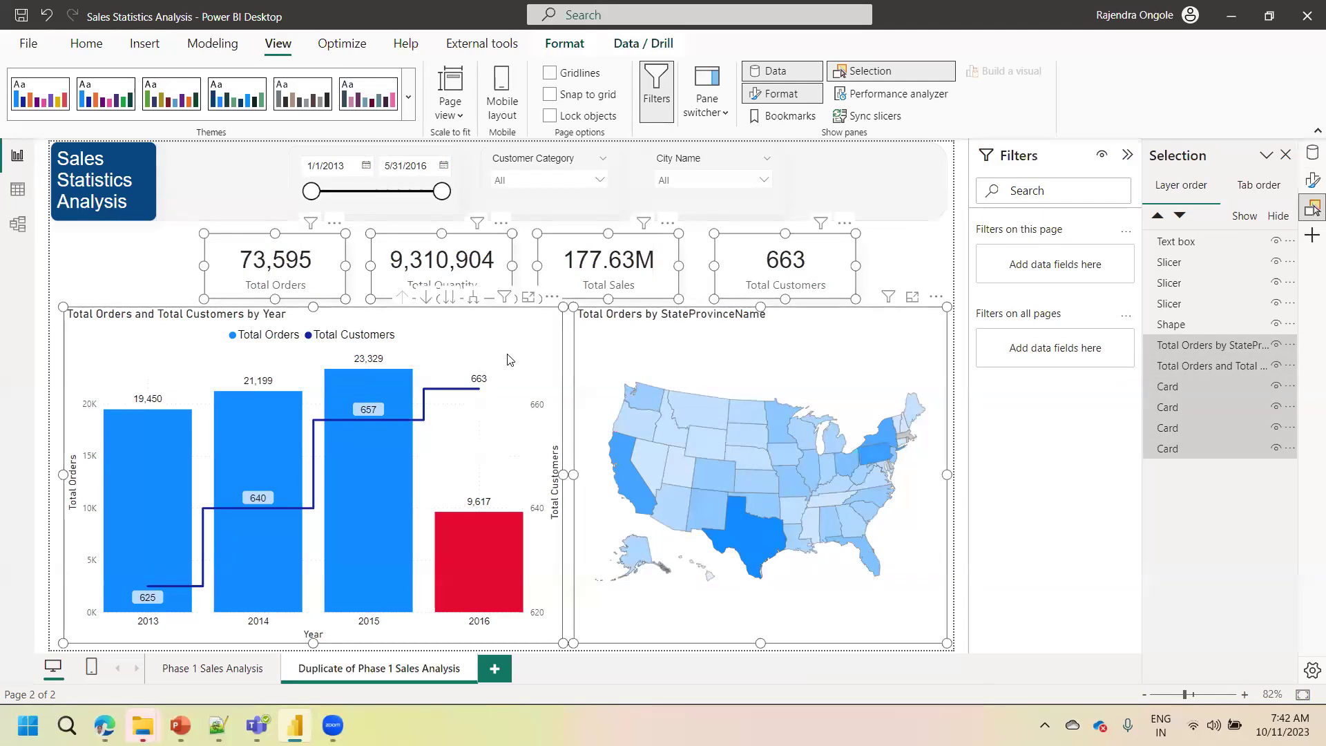
{"action": "left_click", "coordinate": [925, 273]}
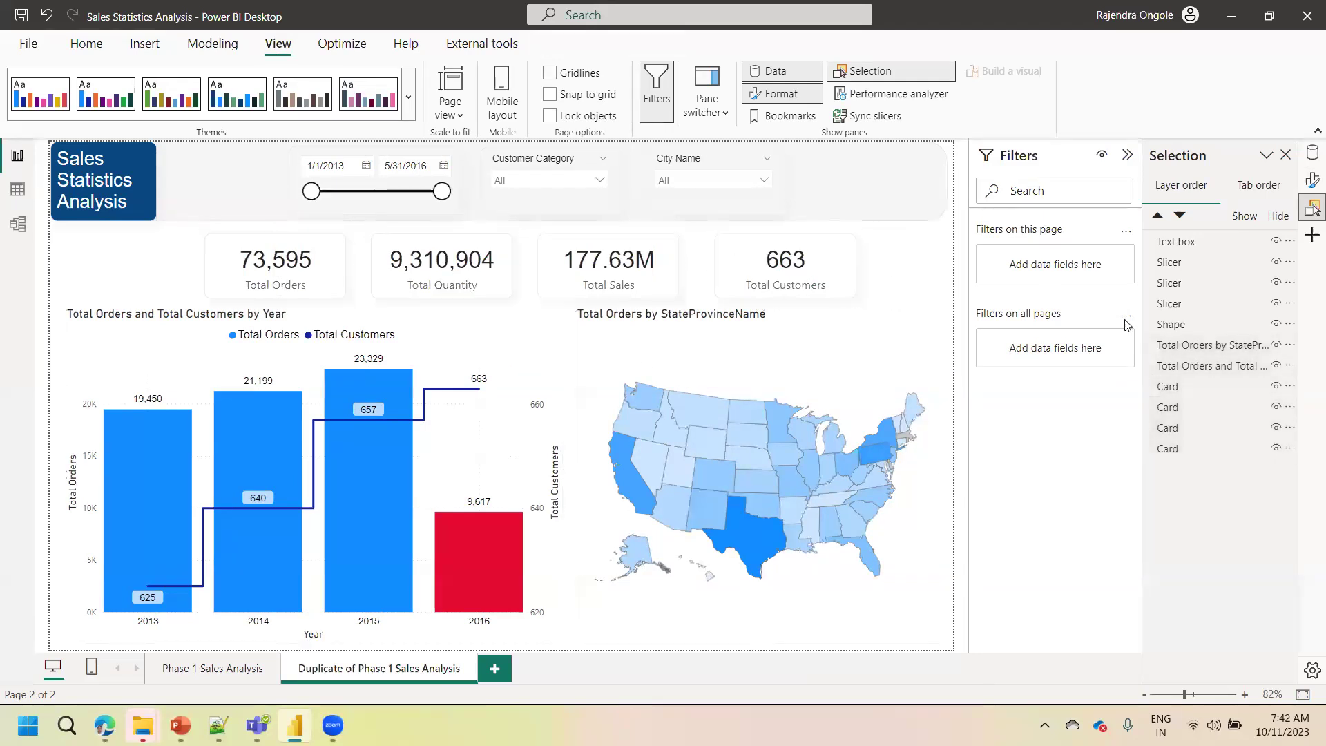
Hide the state map, the Total Orders and Total Customers by Year chart, and all four cards on the duplicated page
{"action": "left_click", "coordinate": [1199, 344]}
{"action": "left_click", "coordinate": [1194, 367], "text": "ctrl"}
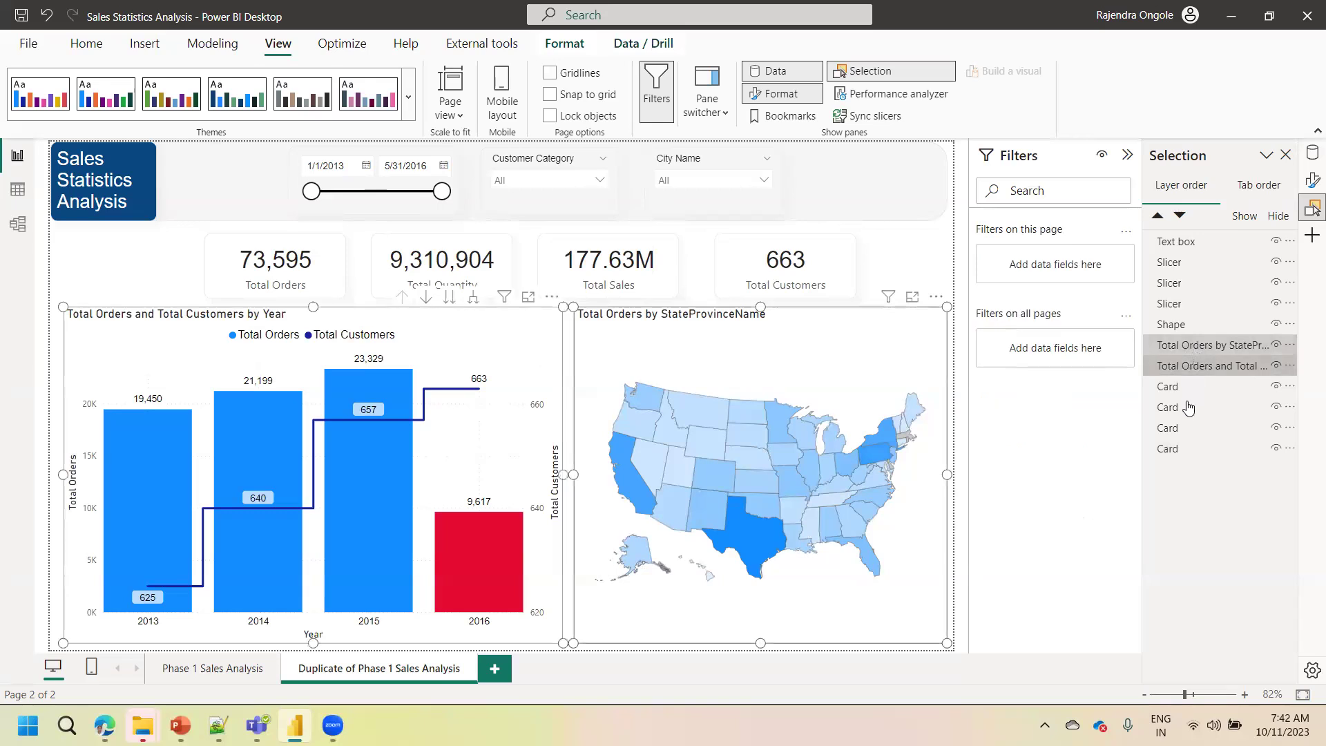
{"action": "left_click", "coordinate": [1174, 387], "text": "ctrl"}
{"action": "left_click", "coordinate": [1176, 408], "text": "ctrl"}
{"action": "left_click", "coordinate": [1176, 428], "text": "ctrl"}
{"action": "left_click", "coordinate": [1178, 448], "text": "ctrl"}
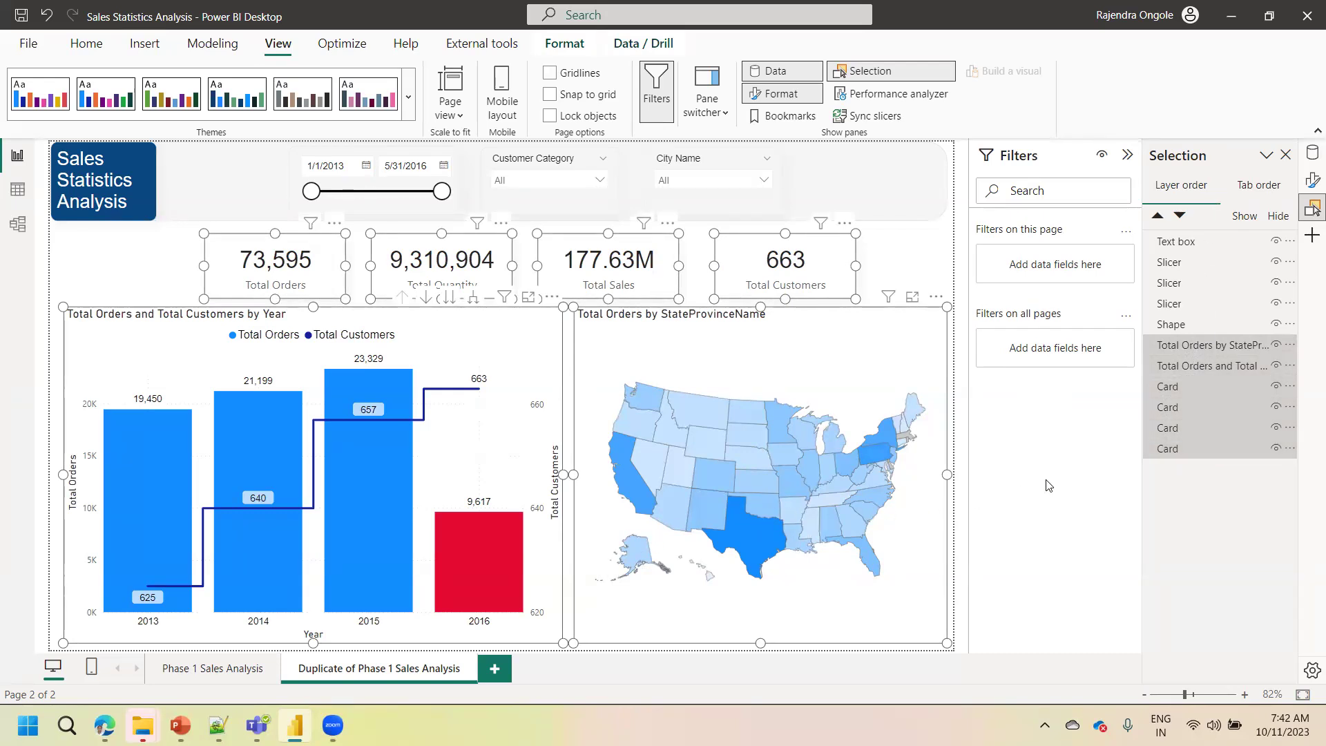
{"action": "left_click", "coordinate": [1276, 346]}
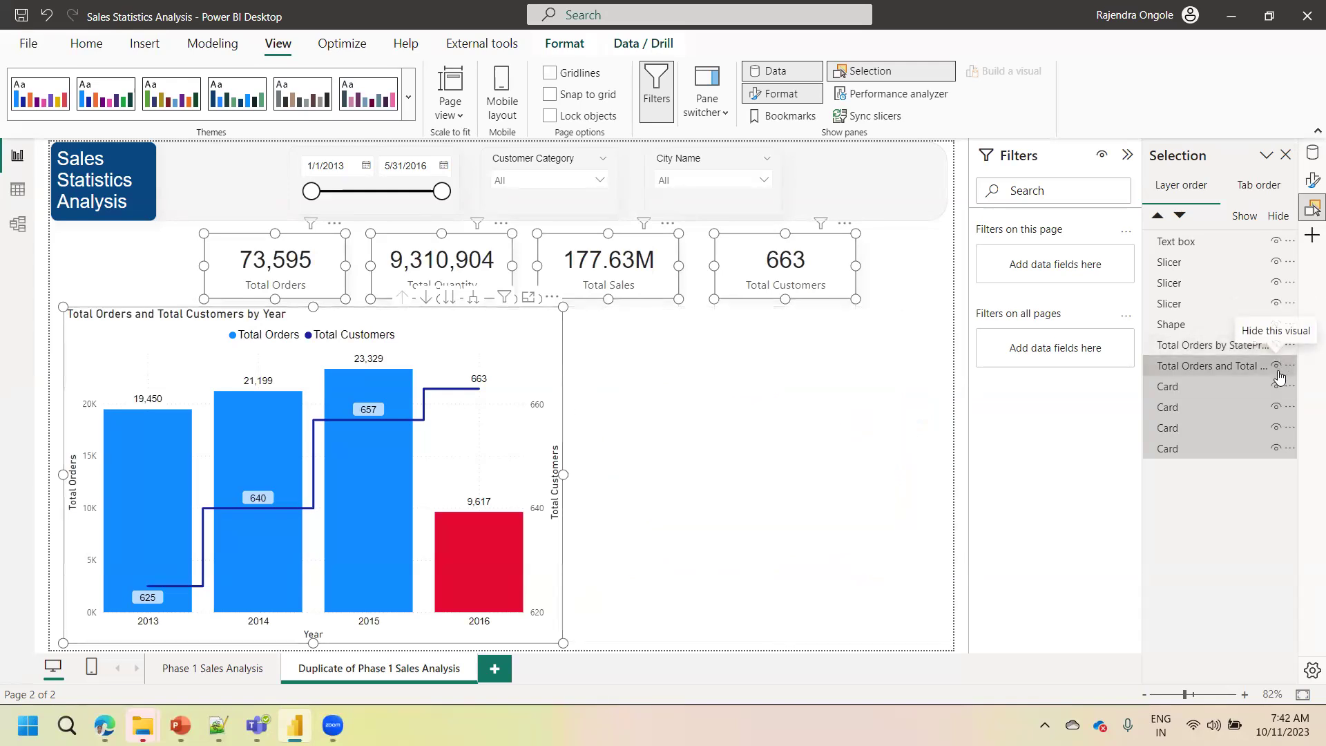
{"action": "left_click", "coordinate": [1277, 366]}
{"action": "left_click", "coordinate": [1276, 386]}
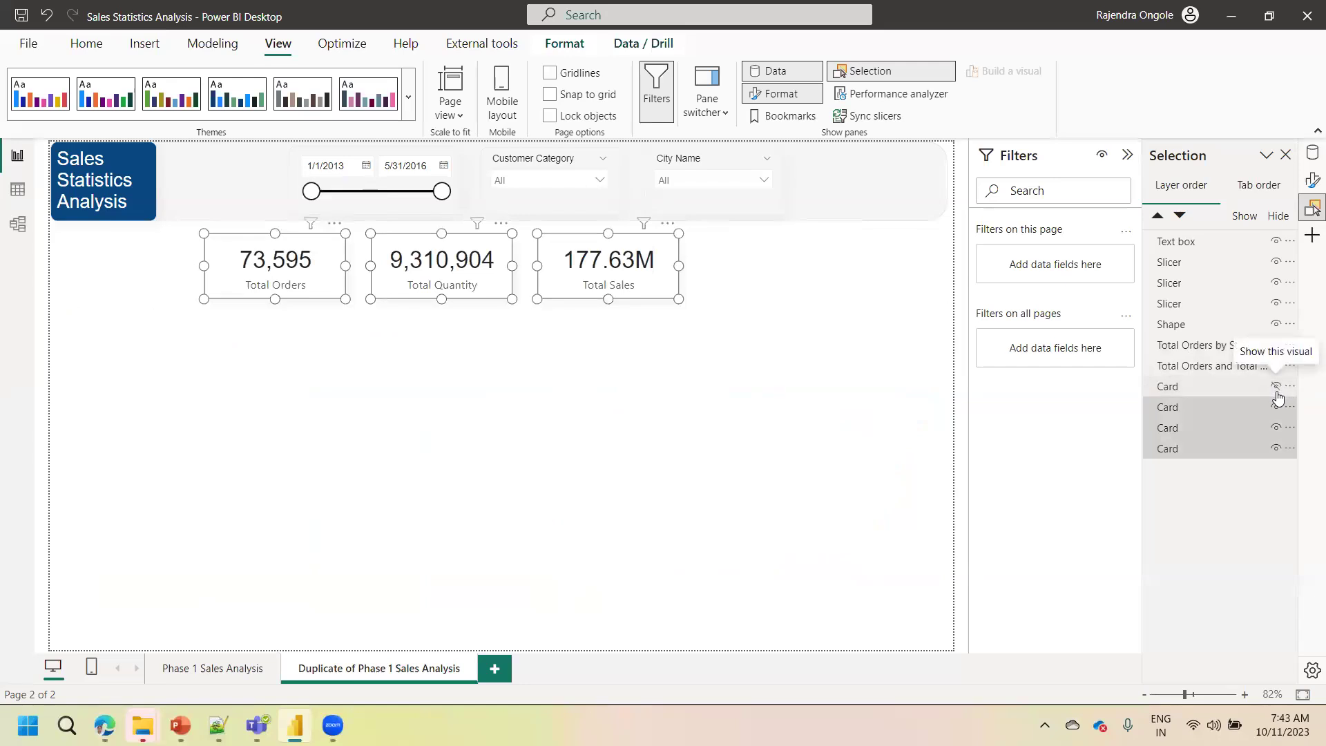
{"action": "left_click", "coordinate": [1277, 407]}
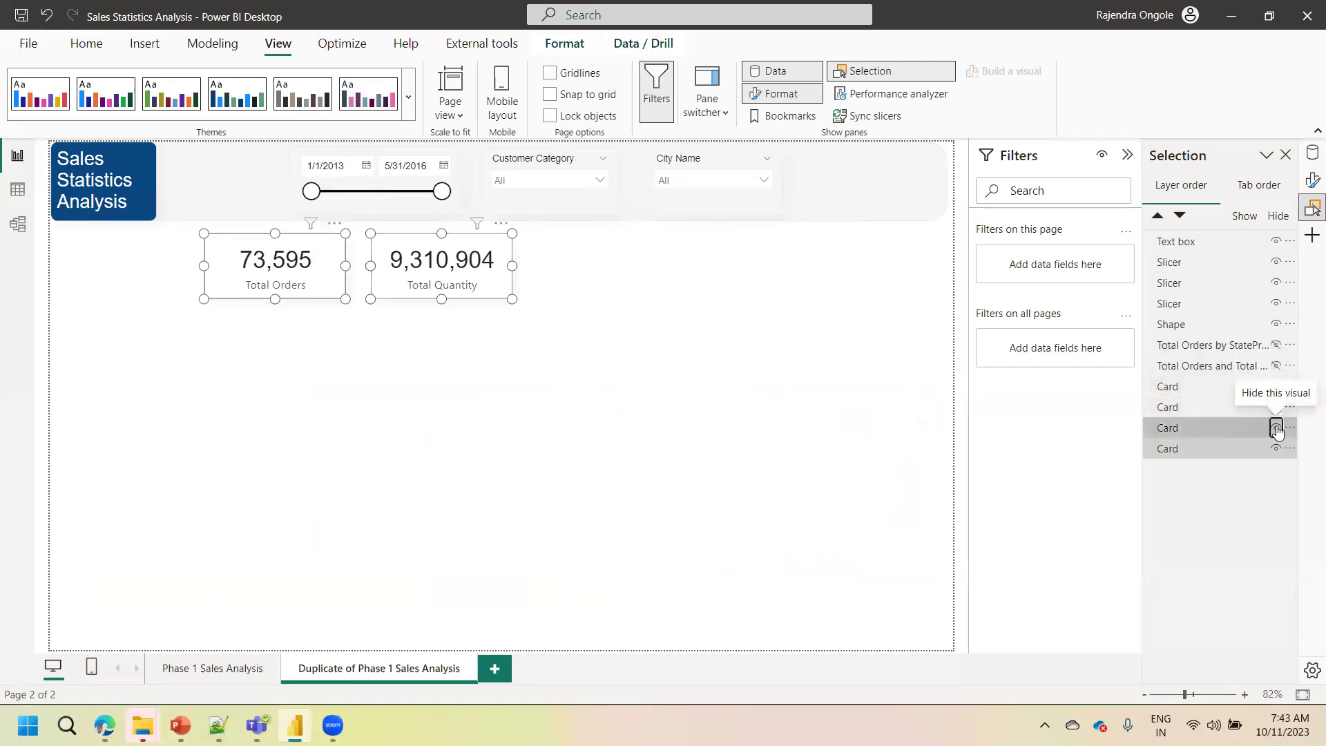
{"action": "left_click", "coordinate": [1277, 428]}
{"action": "left_click", "coordinate": [1277, 448]}
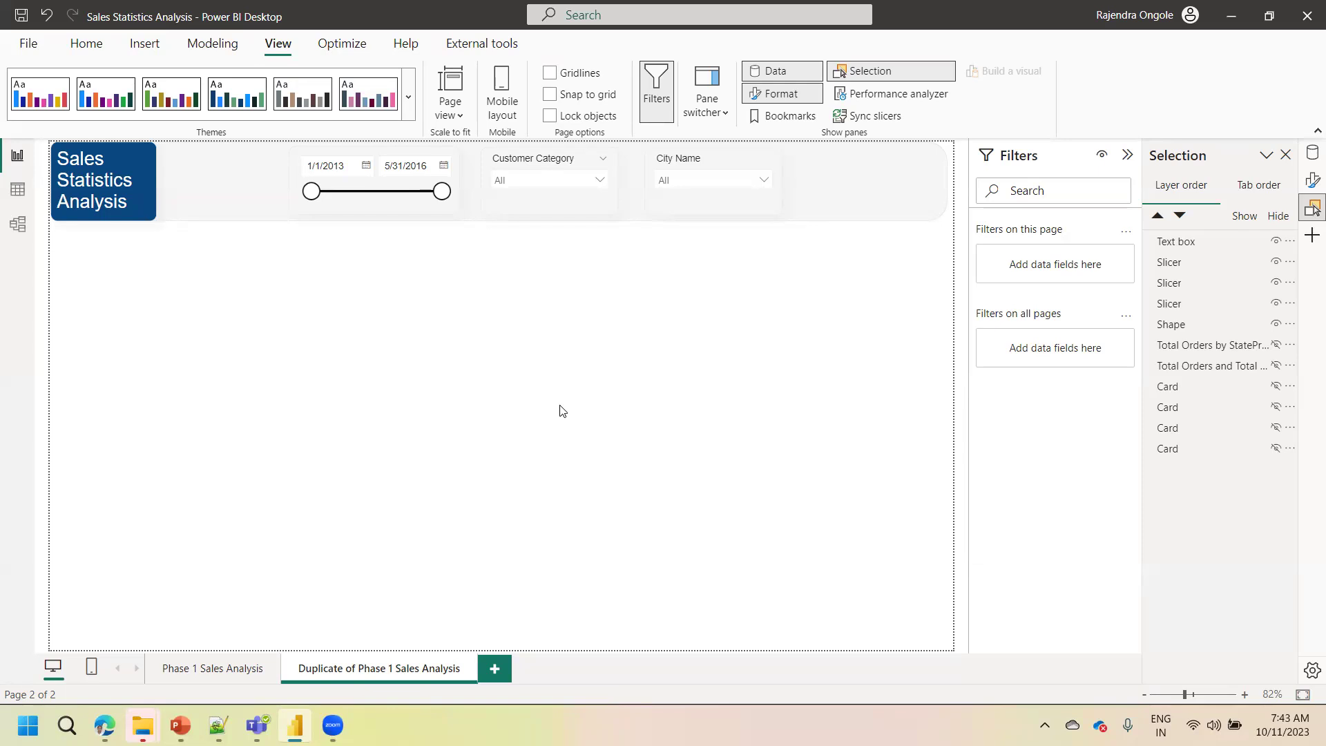
Delete the hidden map, the yearly orders chart and the four cards from the duplicated page, keeping the title, slicers and header shape
{"action": "left_click", "coordinate": [1193, 348]}
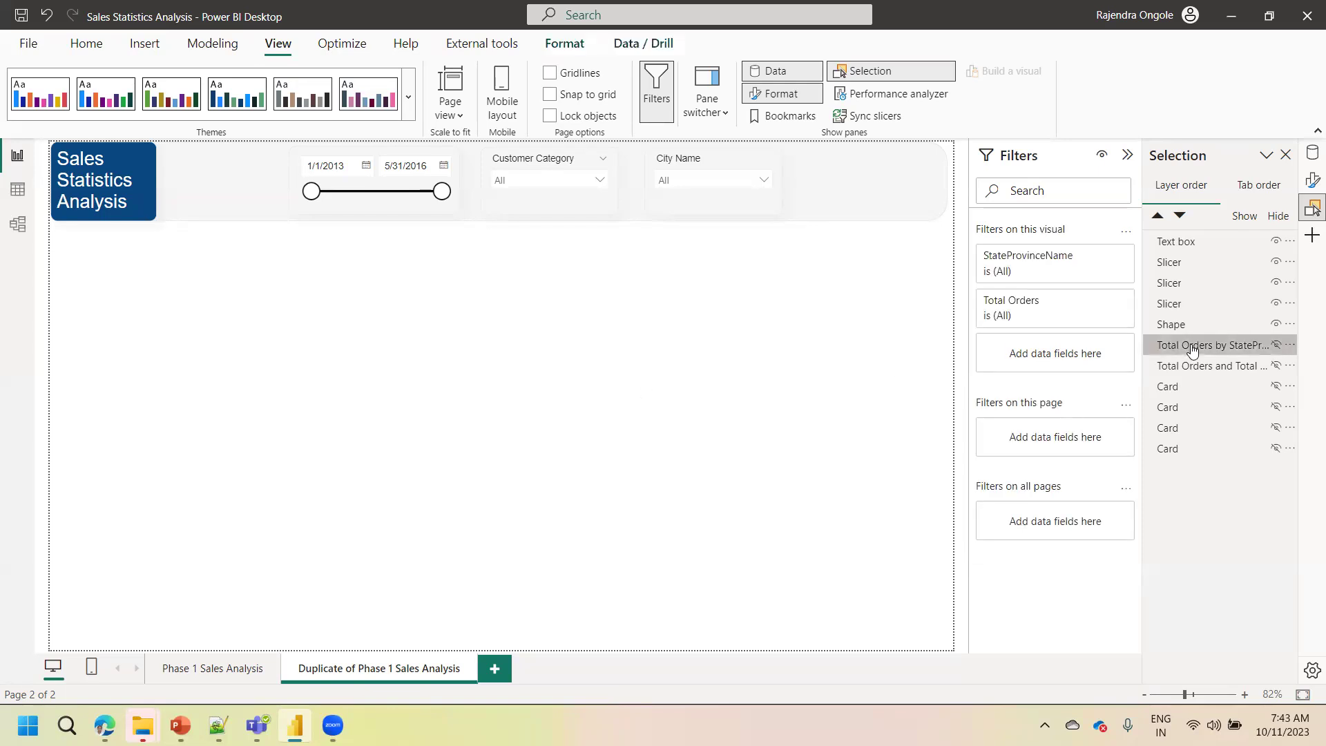
{"action": "left_click", "coordinate": [1187, 450], "text": "shift"}
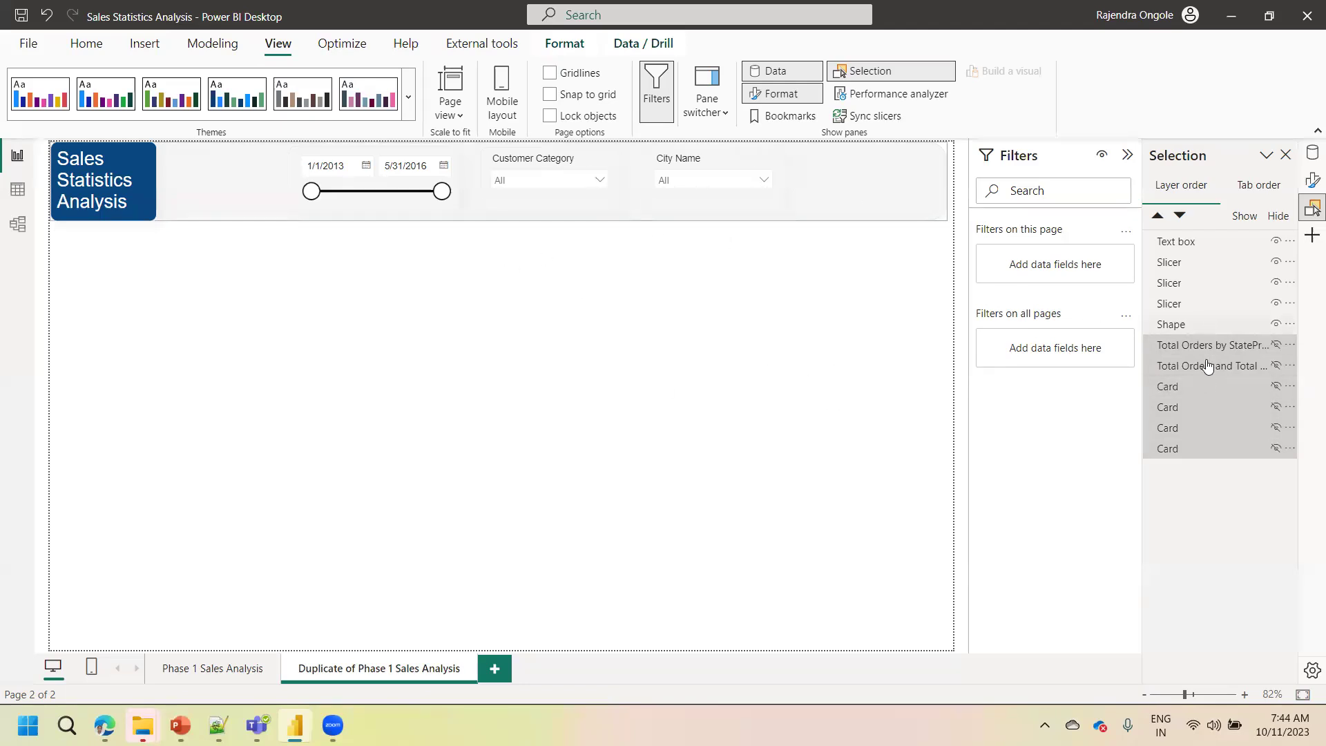
{"action": "right_click", "coordinate": [1204, 397]}
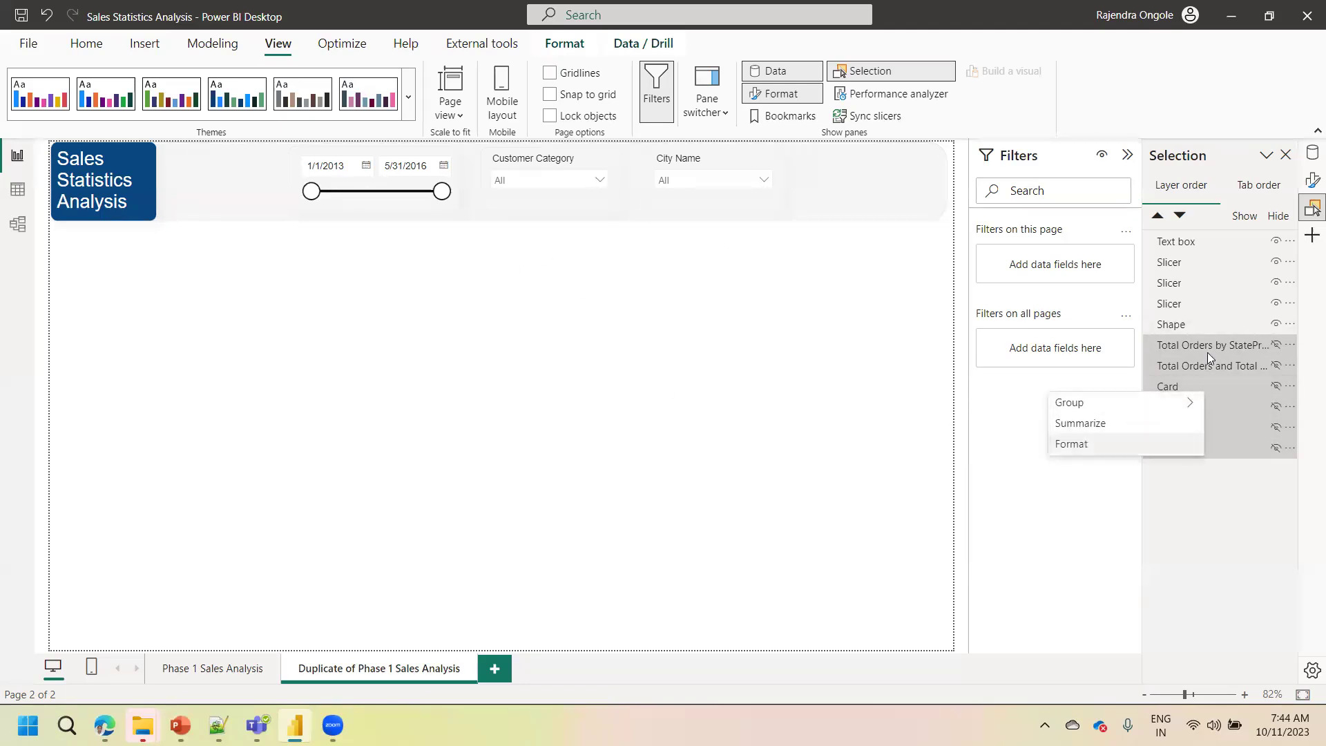
{"action": "left_click", "coordinate": [772, 474]}
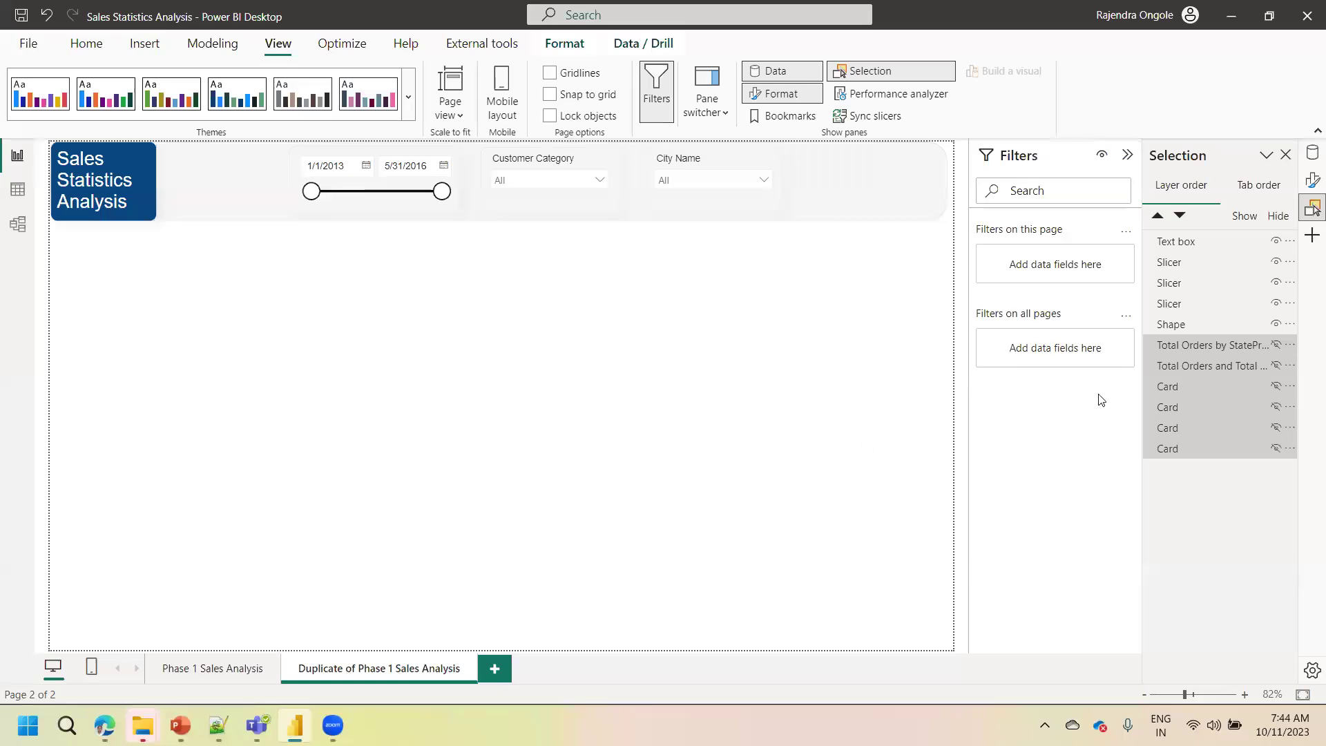
{"action": "key", "text": "Delete"}
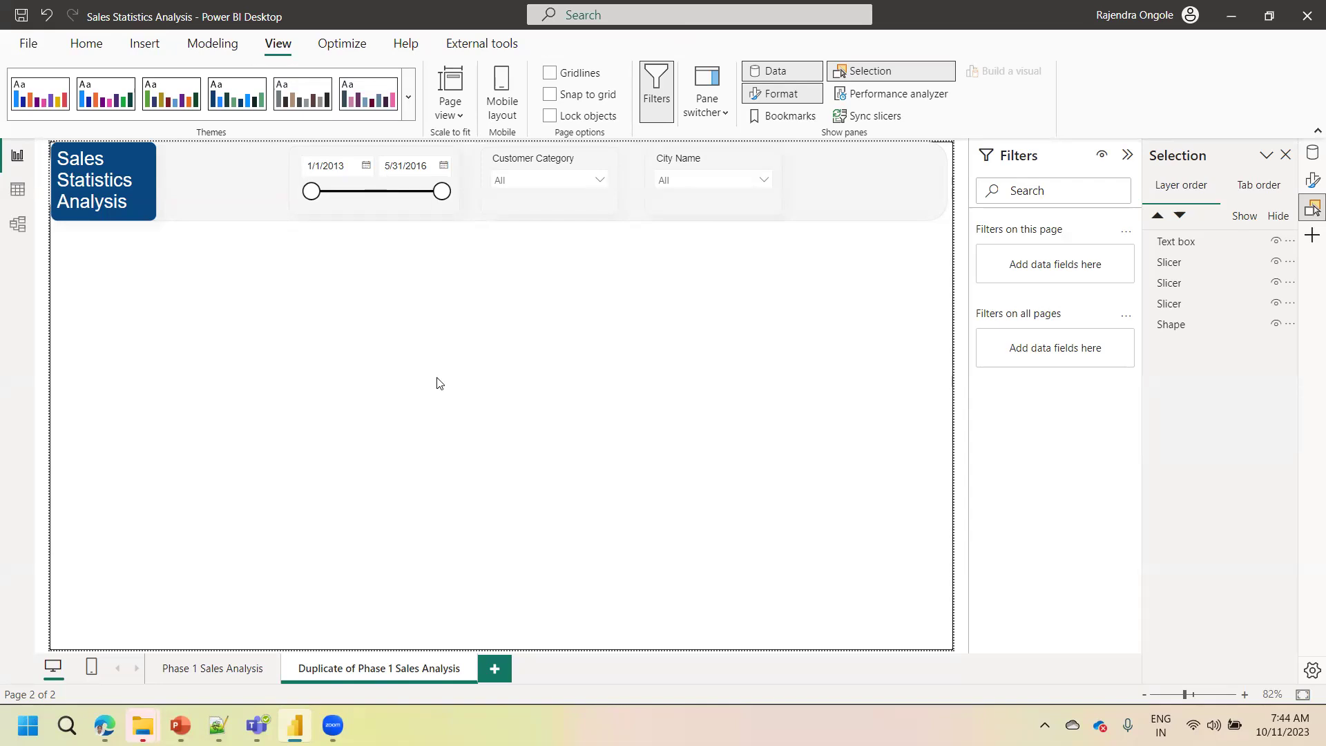
Look over the model's tables in the Table view and return to the report
{"action": "left_click", "coordinate": [18, 195]}
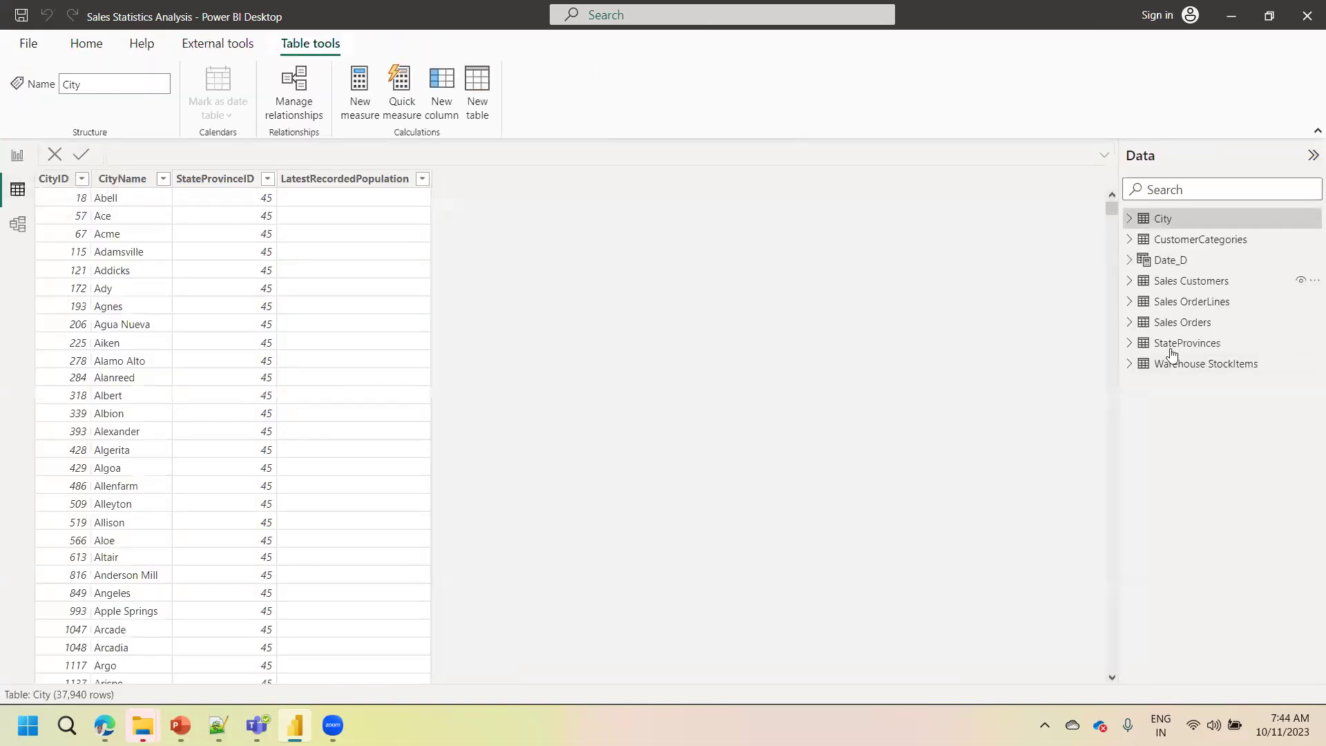
{"action": "left_click", "coordinate": [17, 159]}
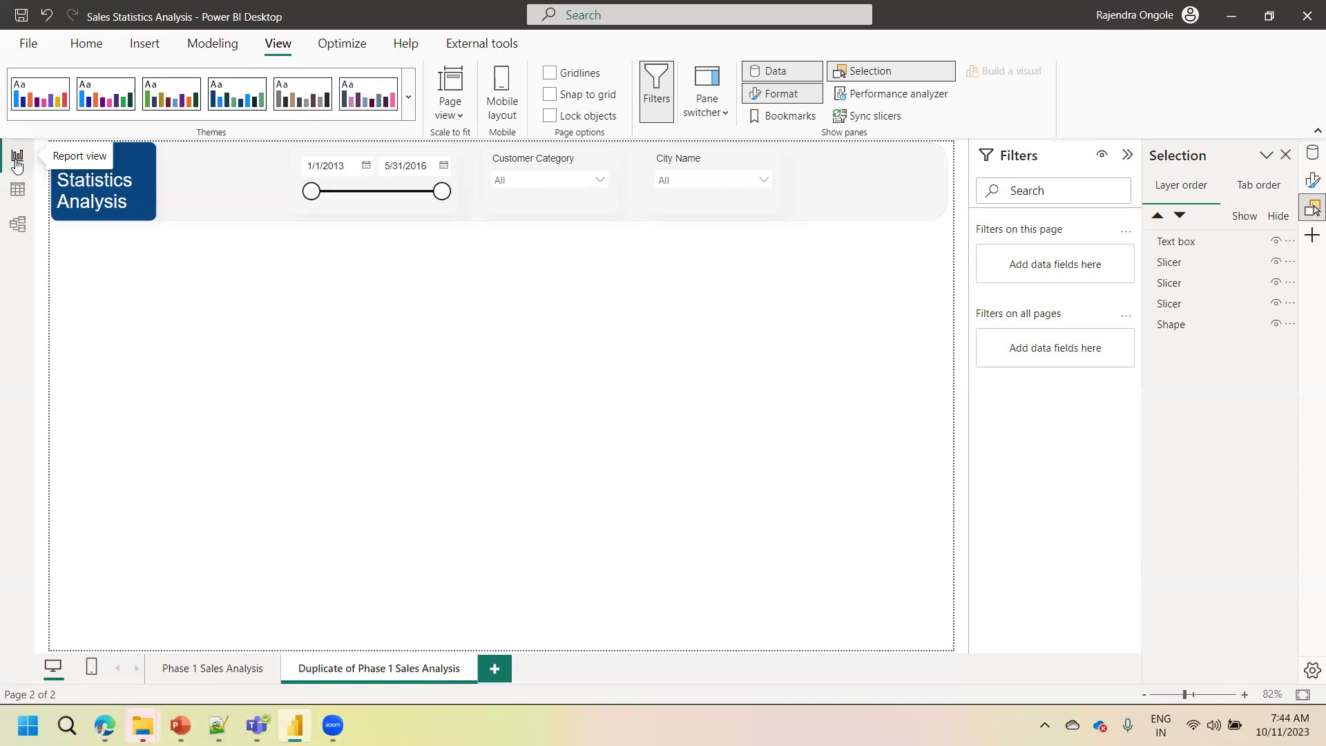
Start a new data import from a SQL Server database
{"action": "left_click", "coordinate": [84, 44]}
{"action": "left_click", "coordinate": [163, 105]}
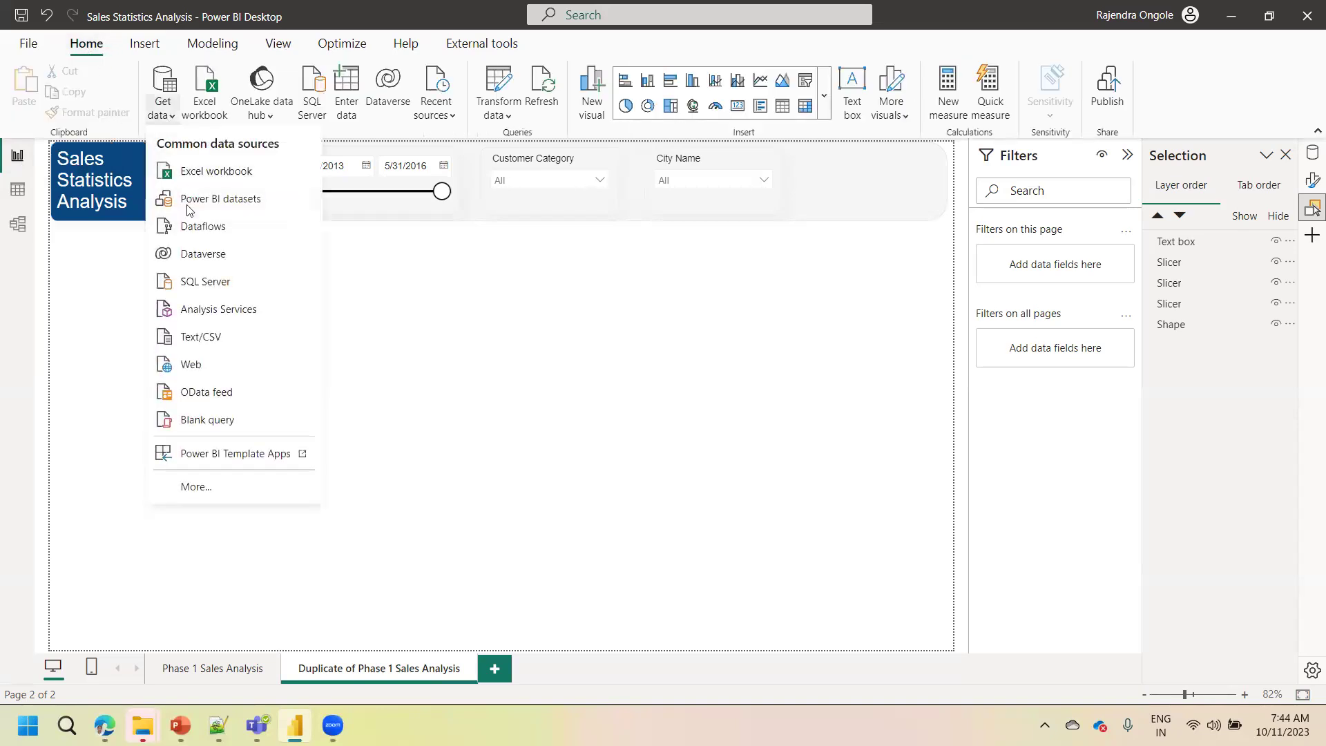
{"action": "key", "text": "Escape"}
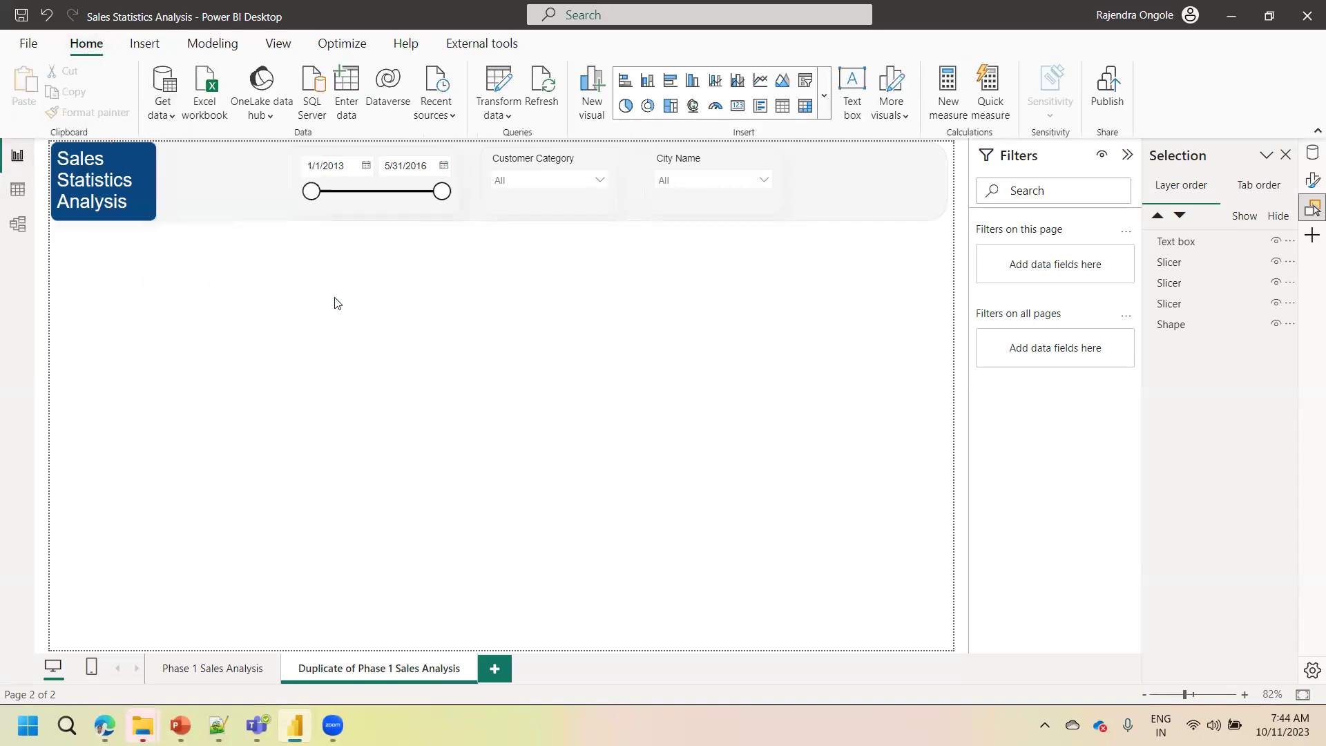
Launch Microsoft SQL Server Management Studio 18 to get the server name from its connection dialog
{"action": "left_click", "coordinate": [28, 726]}
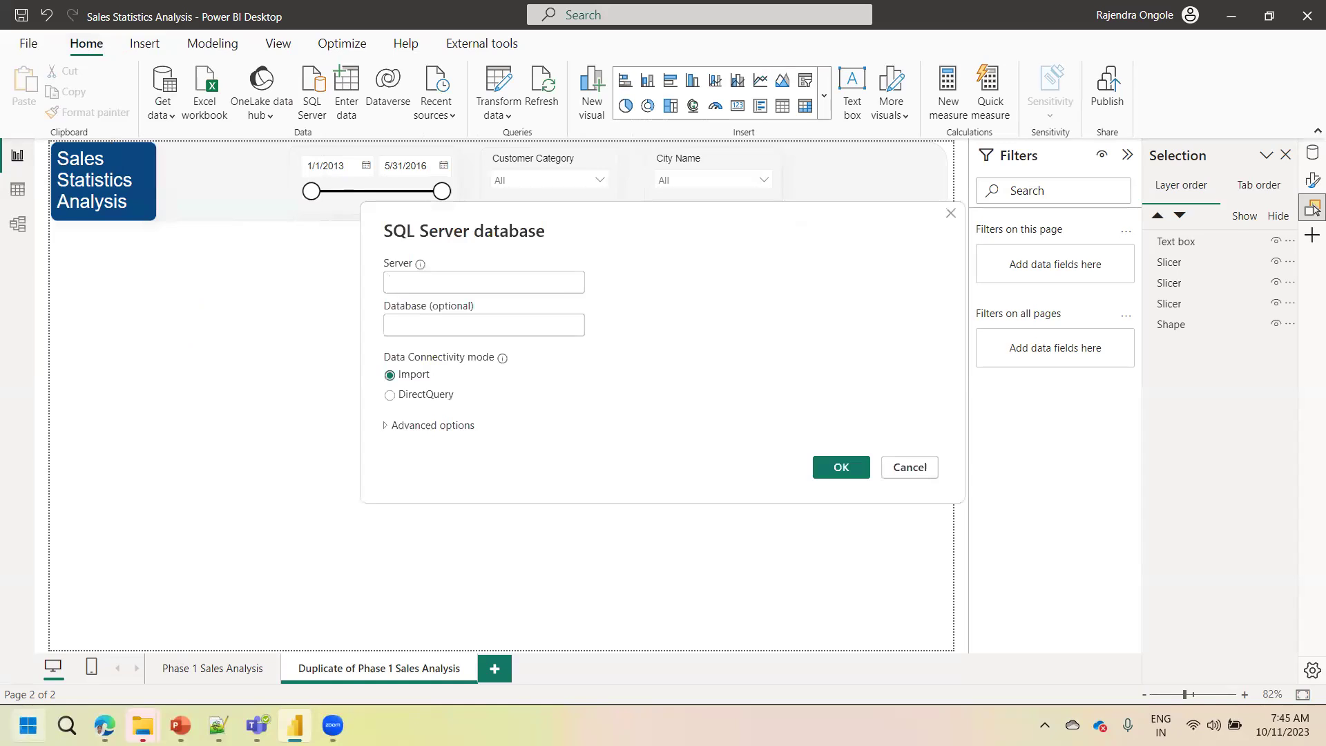
{"action": "left_click", "coordinate": [67, 725]}
{"action": "type", "text": "ssm"}
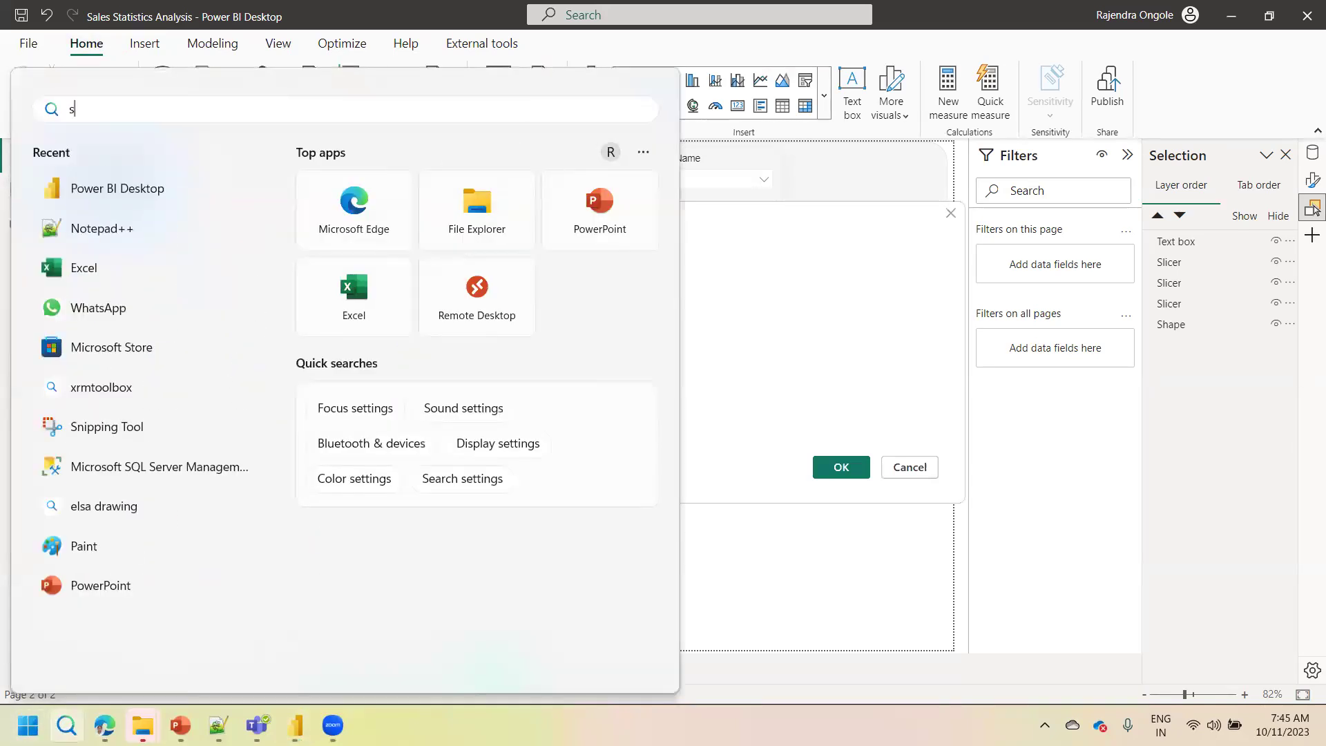
{"action": "key", "text": "BackSpace"}
{"action": "type", "text": "ms"}
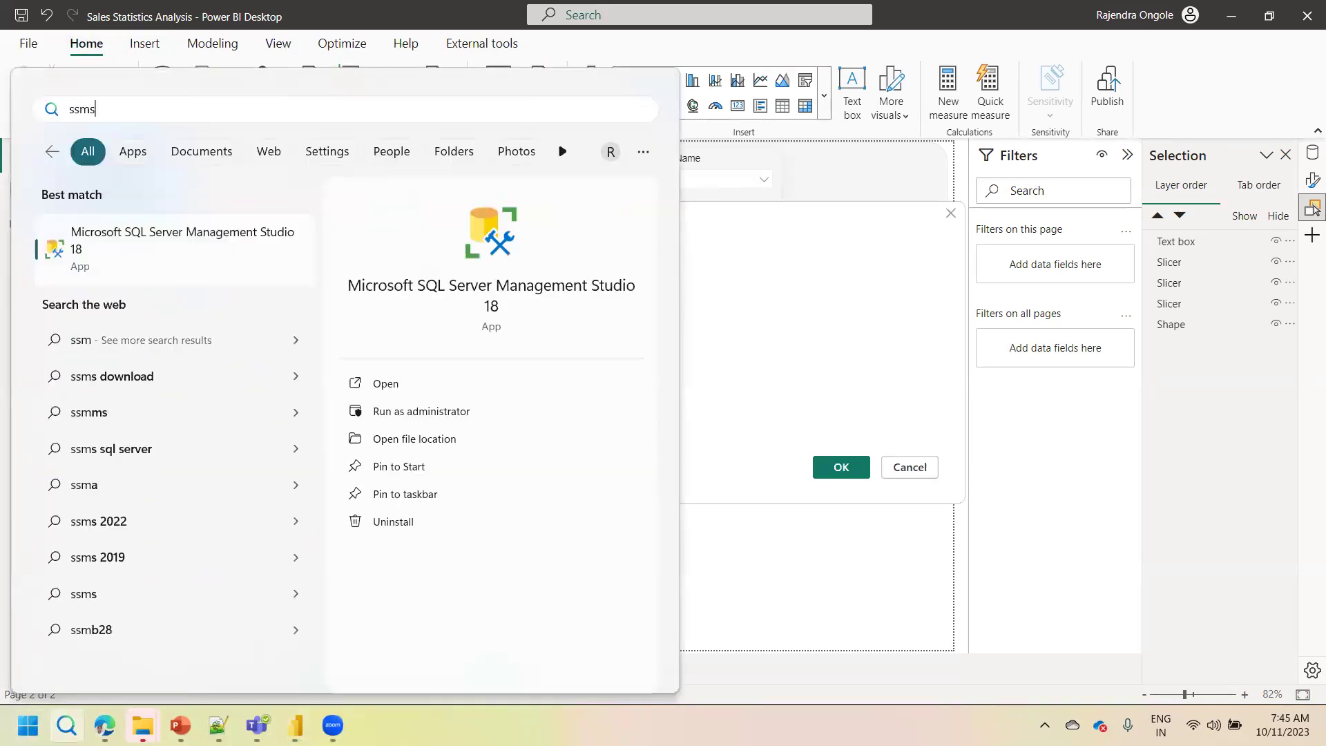
{"action": "key", "text": "Return"}
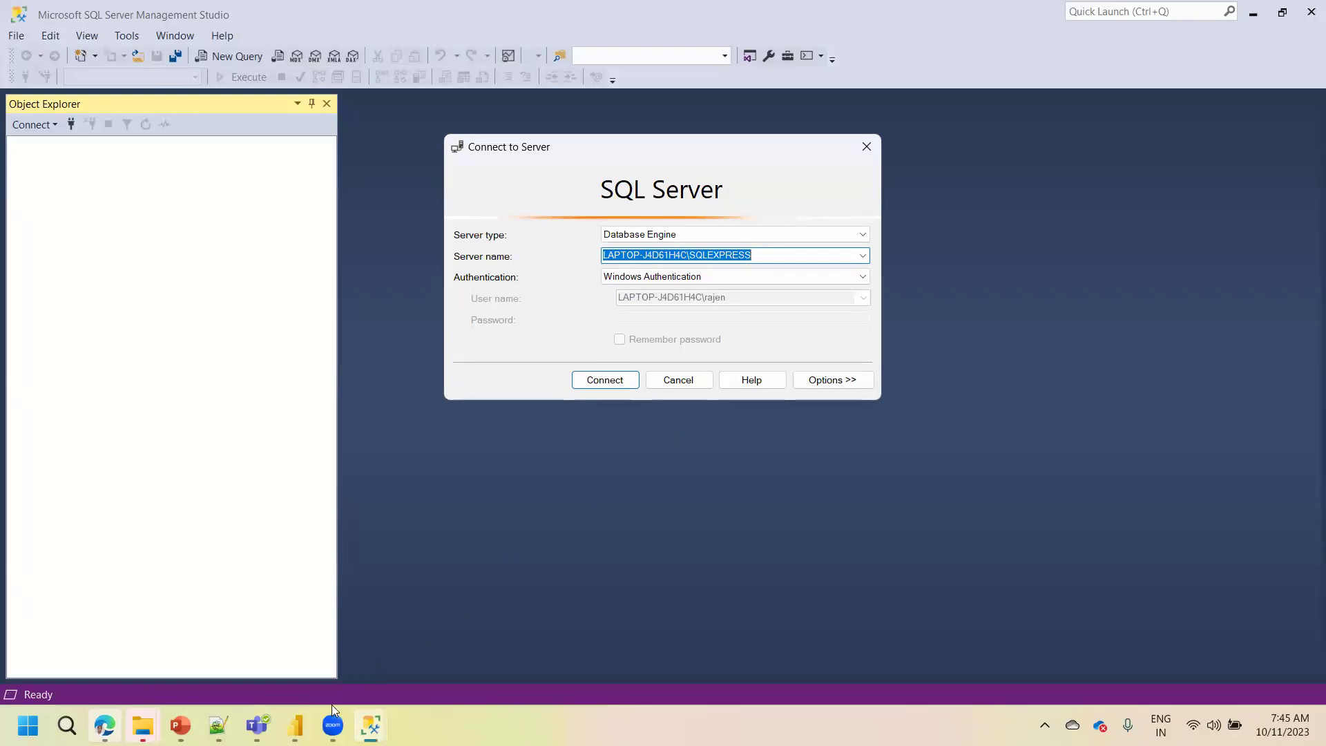
Switch back to Power BI Desktop and connect to the server LAPTOP-J4D61H4C\SQLEXPRESS in DirectQuery mode
{"action": "left_click", "coordinate": [295, 725]}
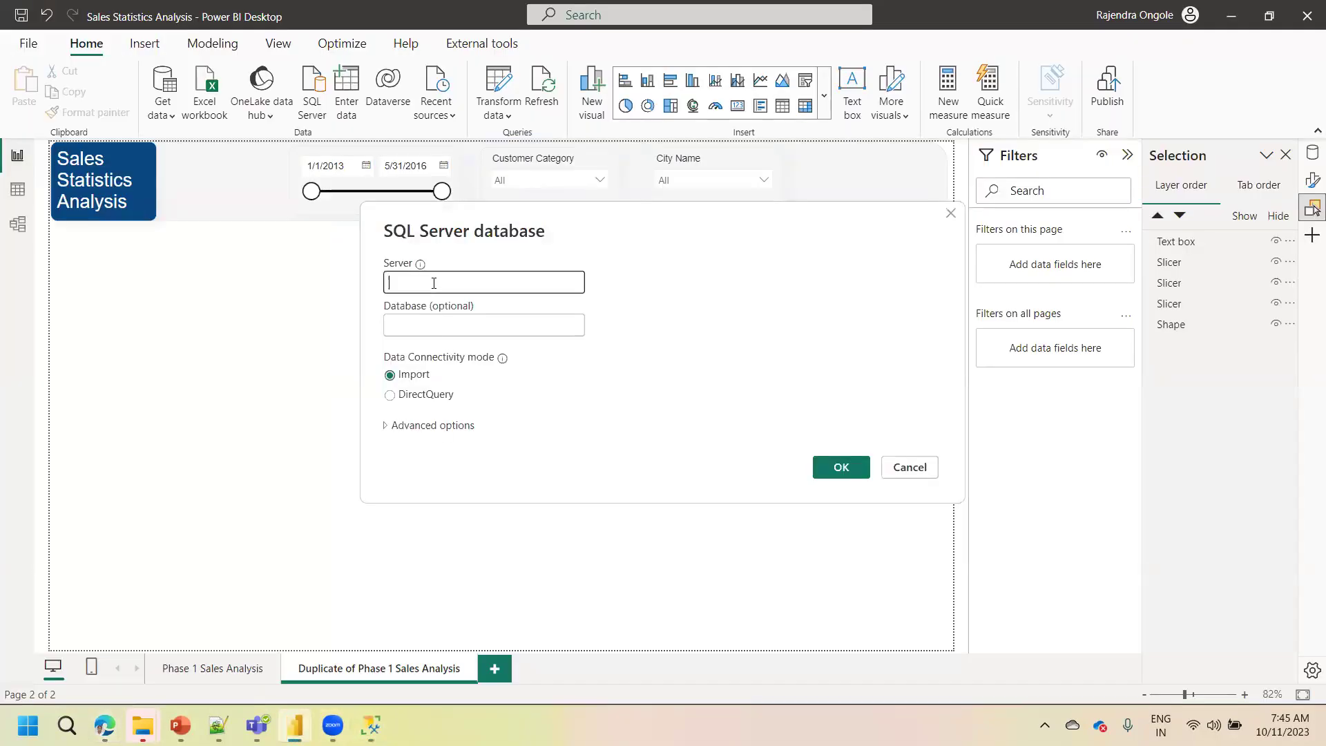
{"action": "type", "text": "LAPTOP-J4D61H4C\\SQLEXPRESS"}
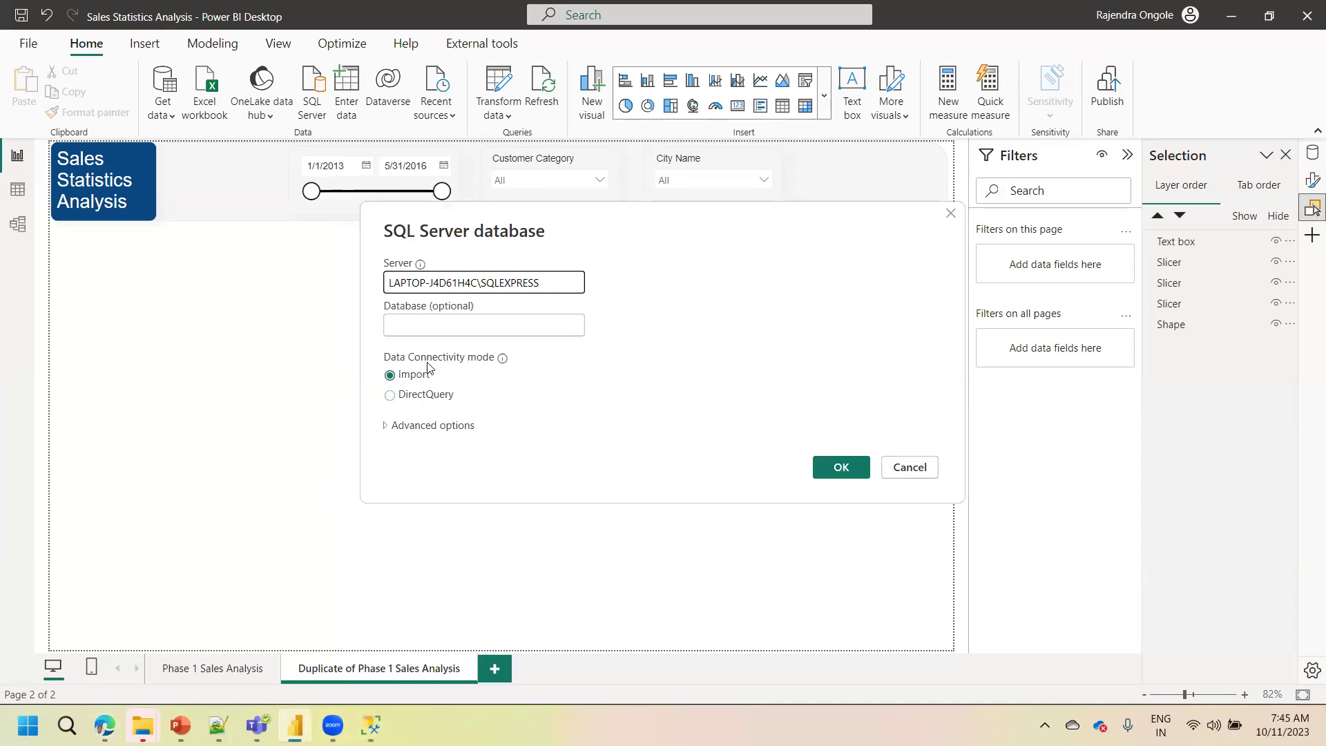
{"action": "left_click", "coordinate": [408, 400]}
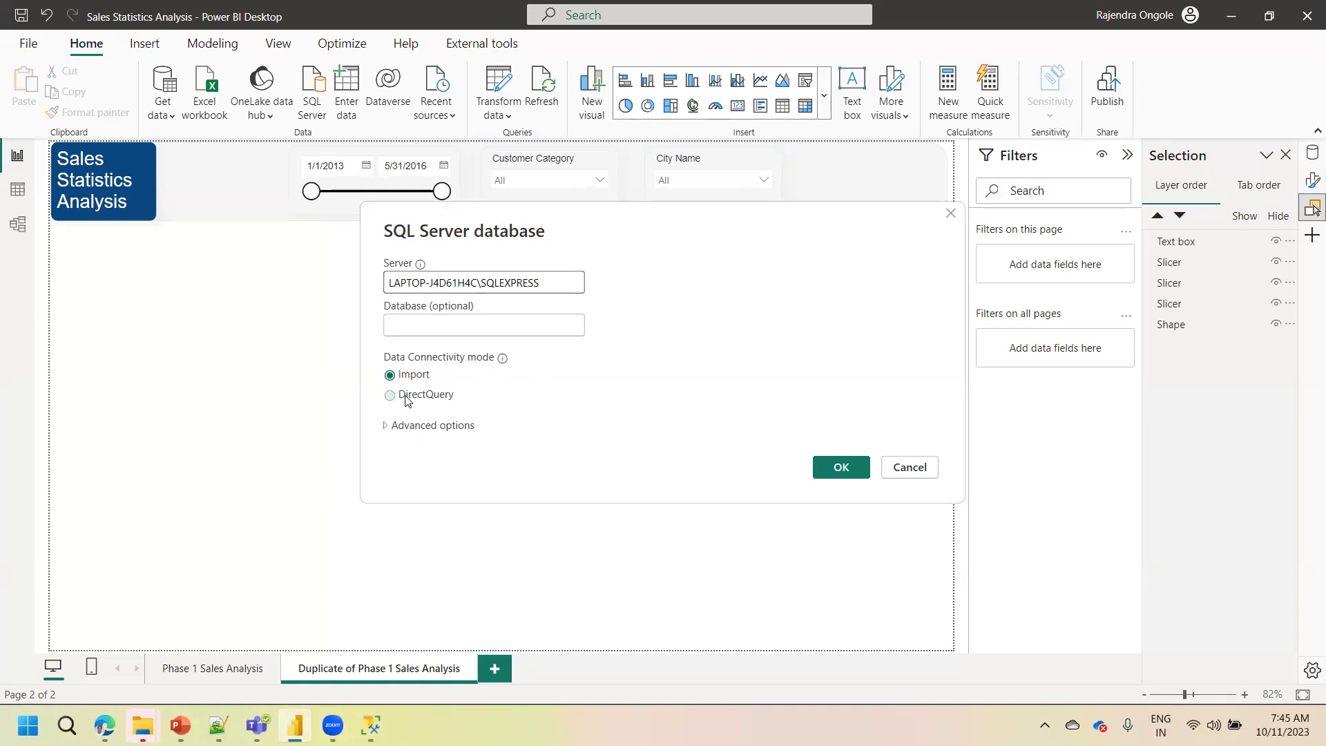
{"action": "left_click", "coordinate": [823, 472]}
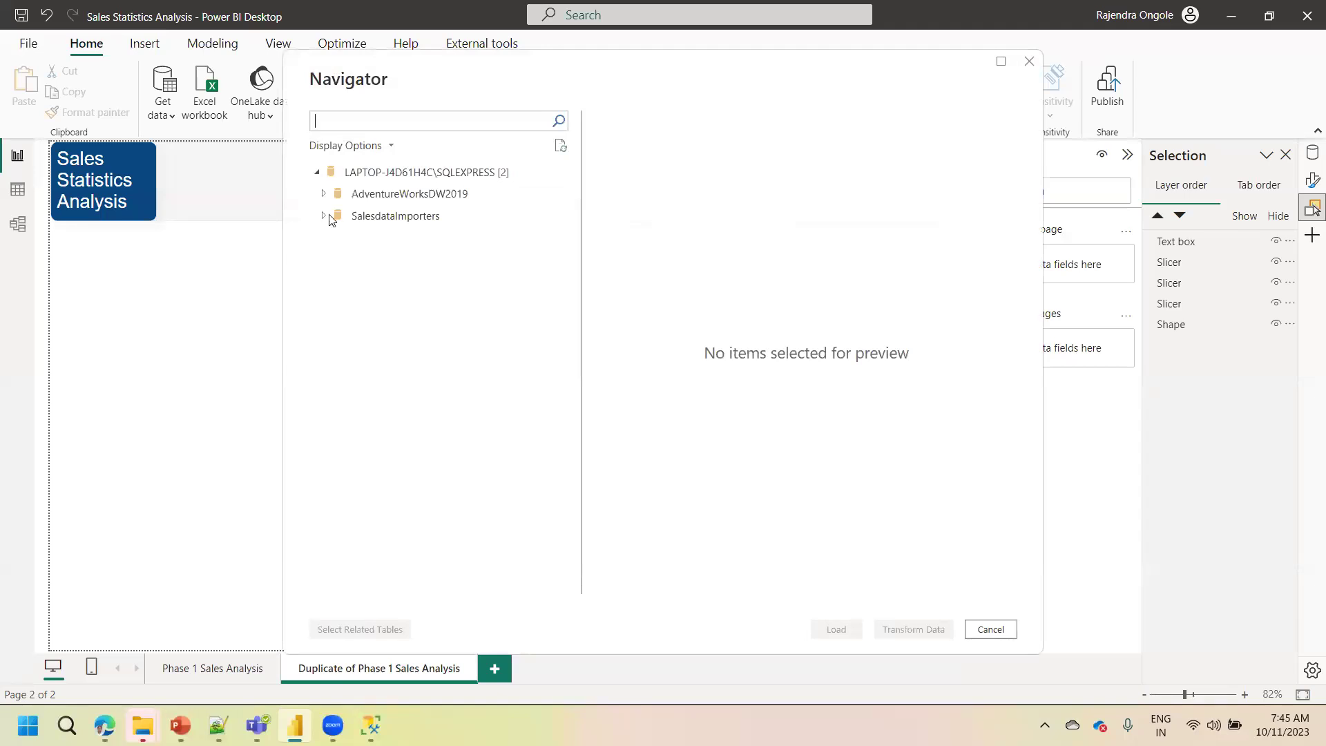
Load DimCustomer, DimDate, DimEmployee, DimOrganization and DimProduct from the AdventureWorksDW2019 database, accepting the security risk of a second data source
{"action": "left_click", "coordinate": [323, 196]}
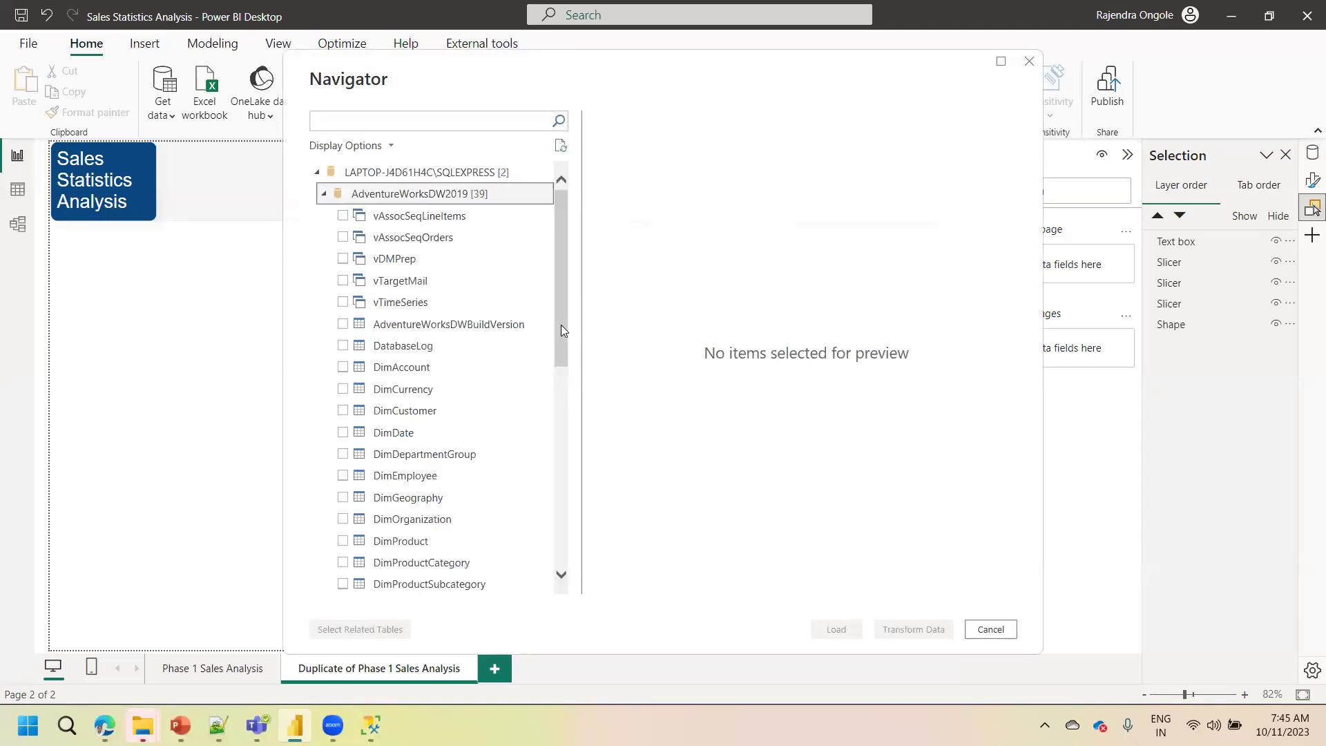
{"action": "left_click_drag", "start_coordinate": [561, 329], "coordinate": [559, 361]}
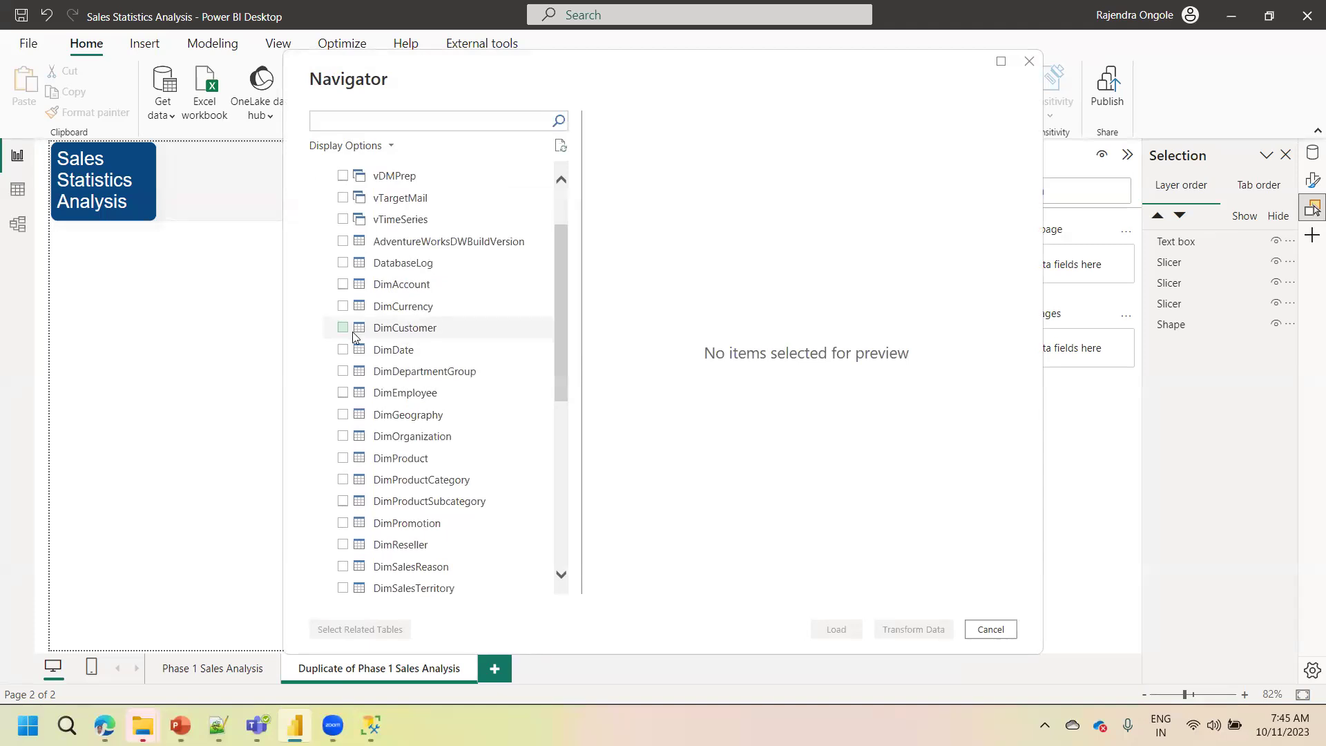
{"action": "left_click", "coordinate": [347, 329]}
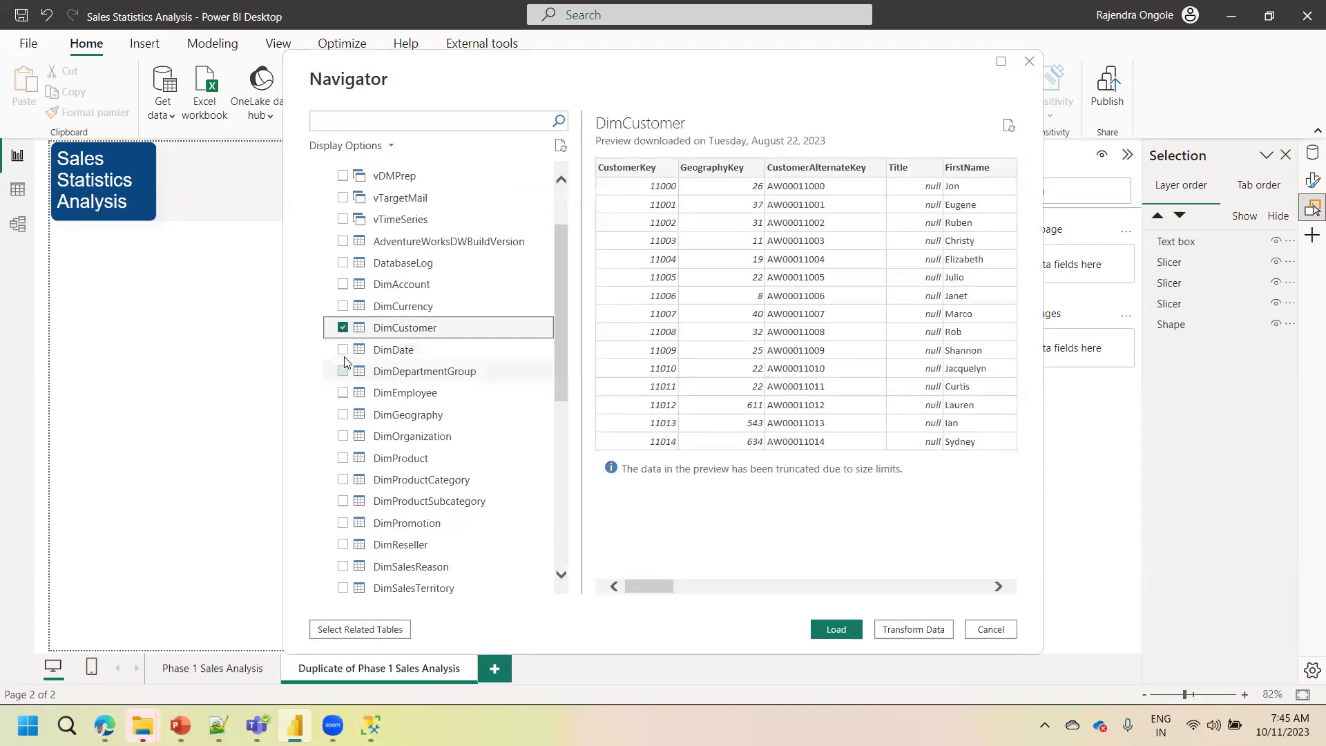
{"action": "left_click", "coordinate": [342, 349]}
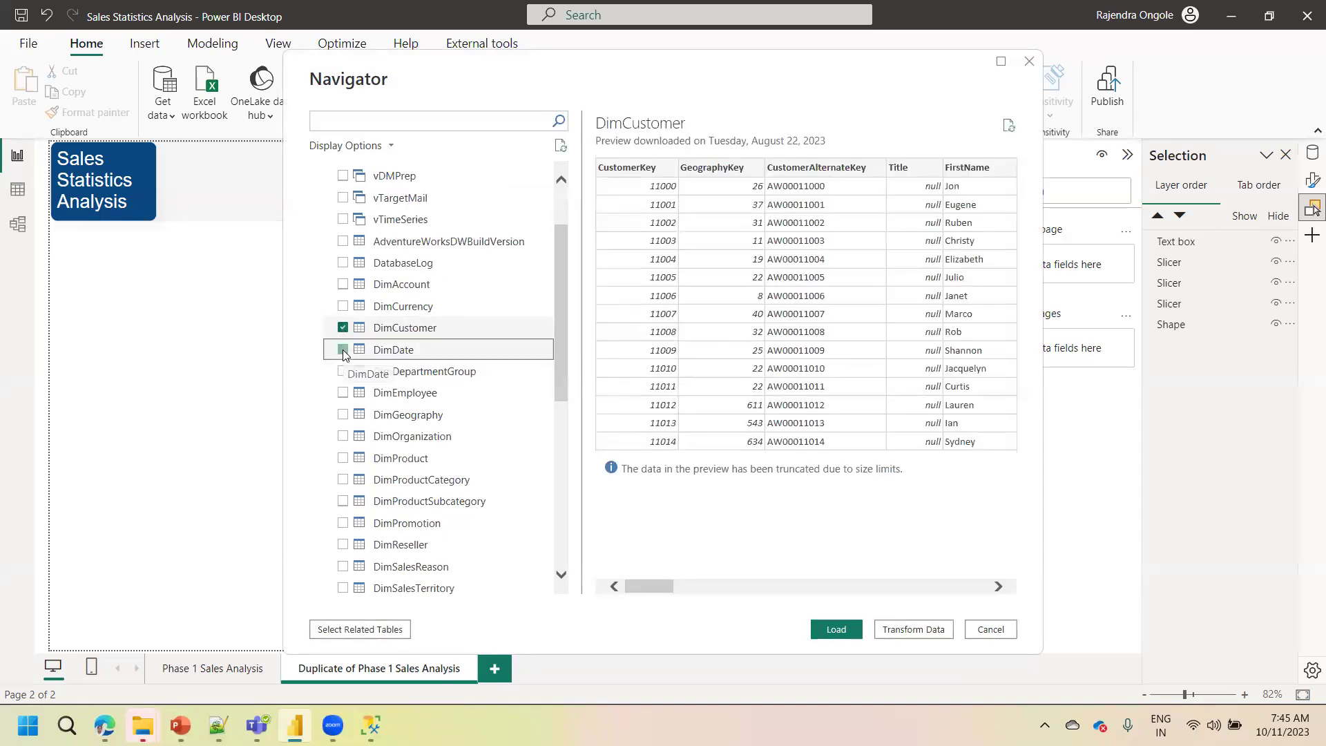
{"action": "left_click", "coordinate": [343, 393]}
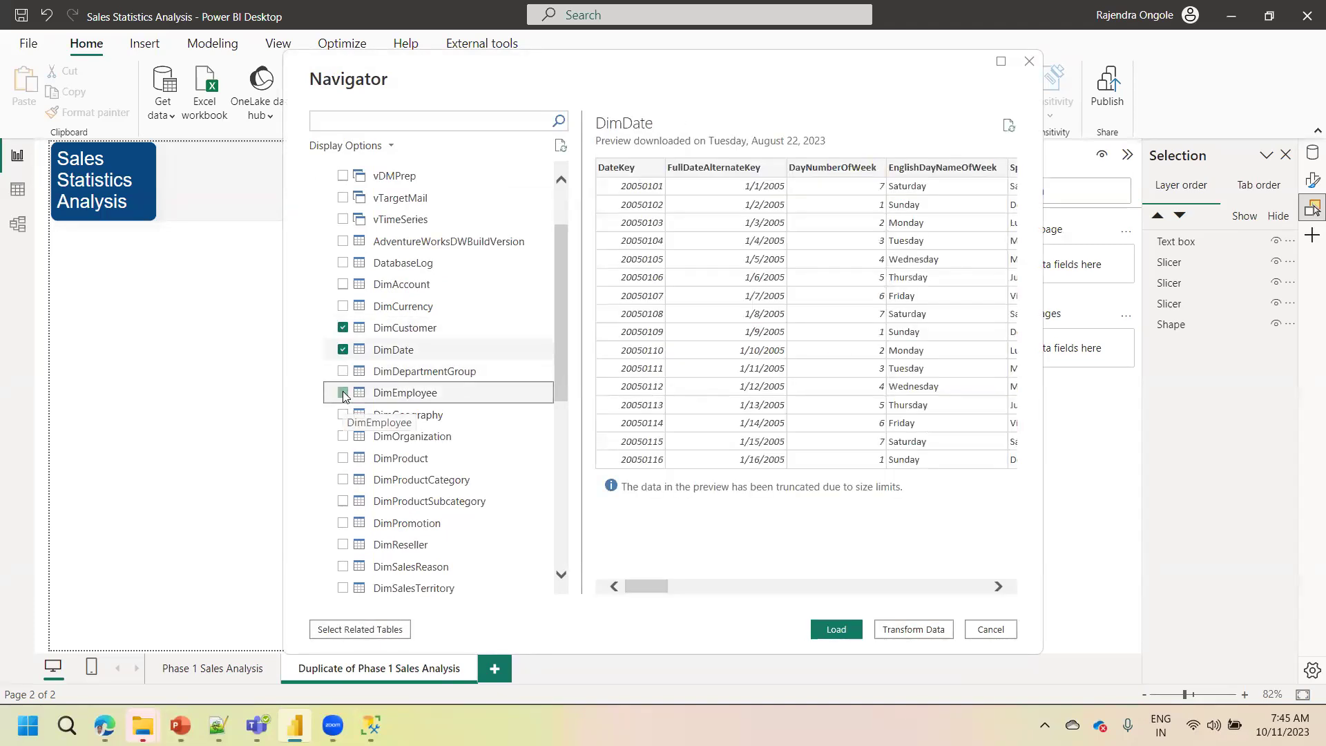
{"action": "left_click", "coordinate": [343, 436]}
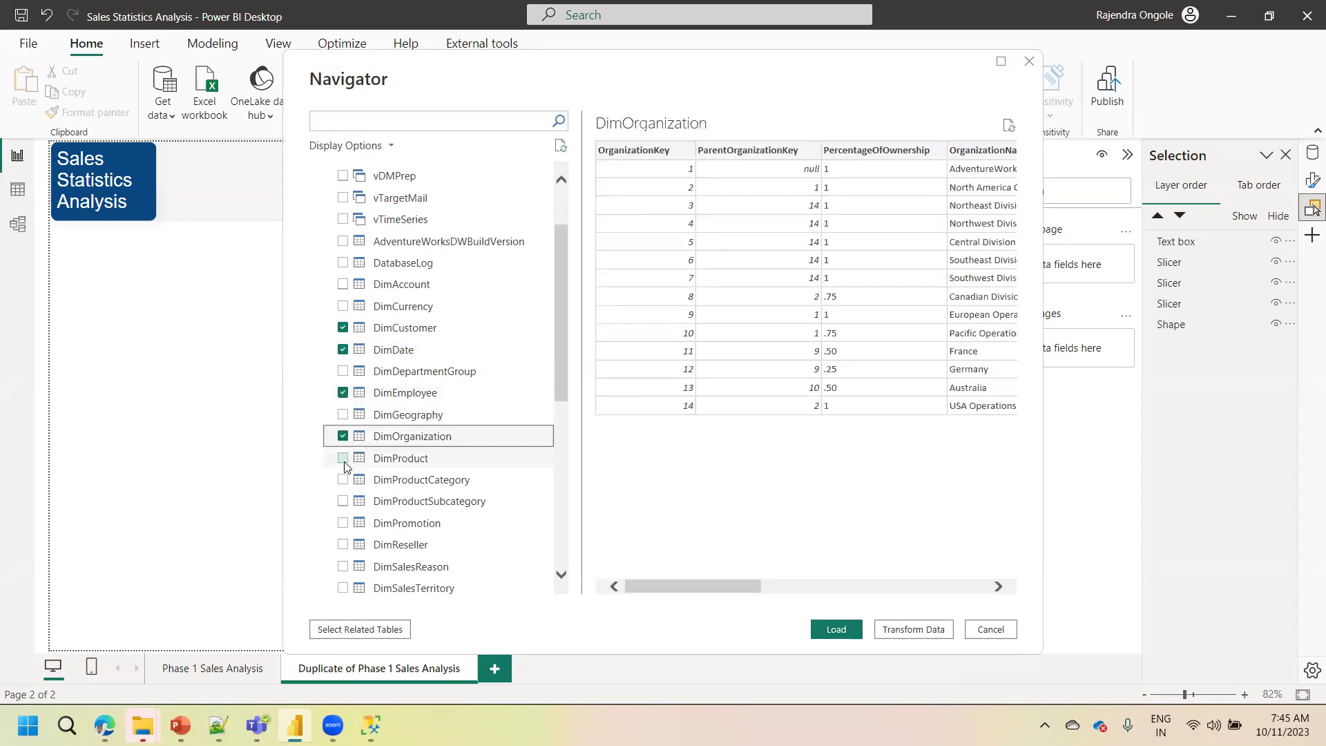
{"action": "left_click", "coordinate": [343, 458]}
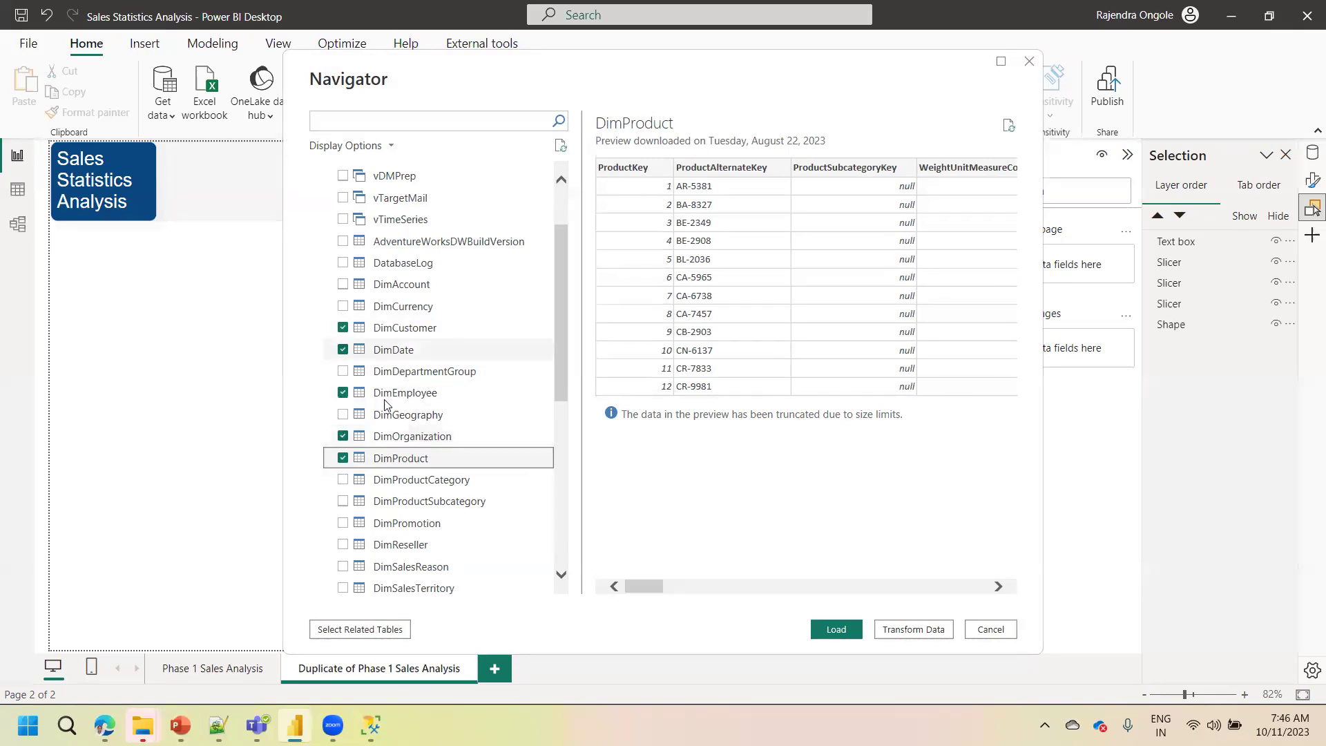
{"action": "left_click", "coordinate": [837, 630]}
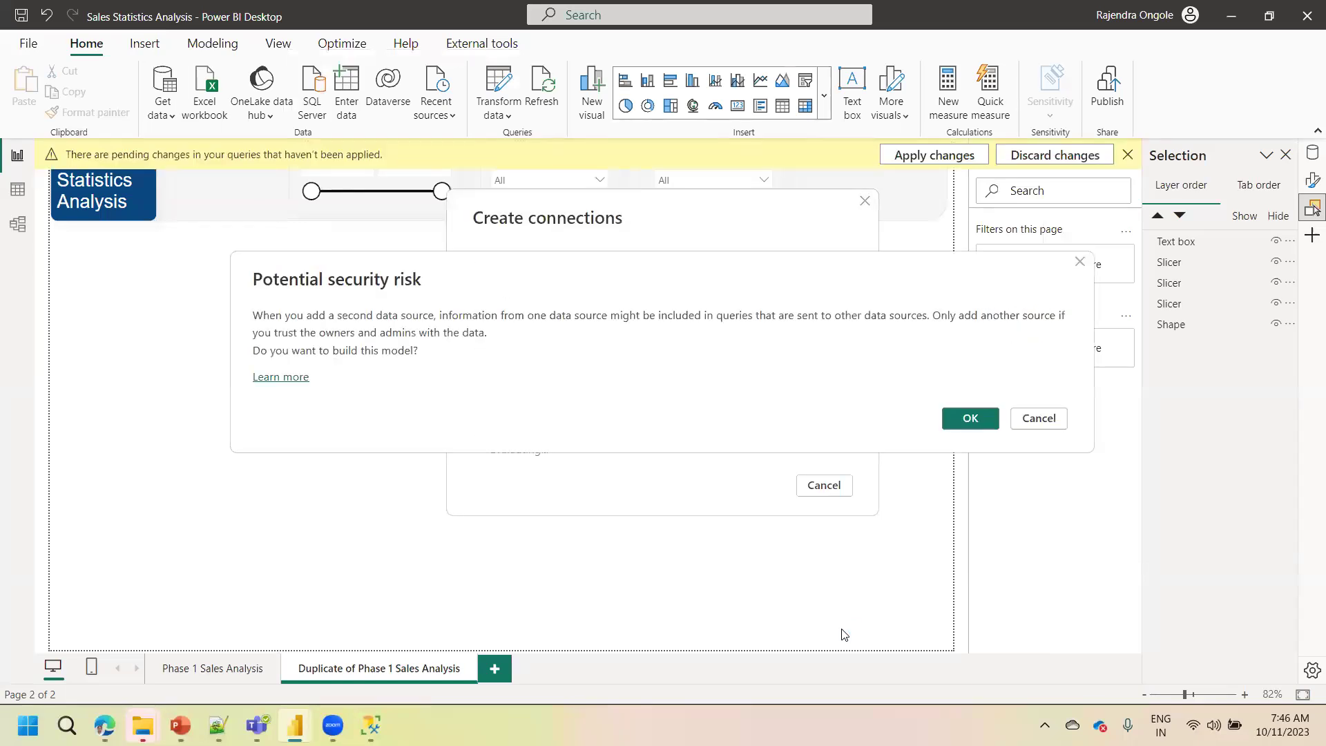
{"action": "left_click", "coordinate": [970, 418]}
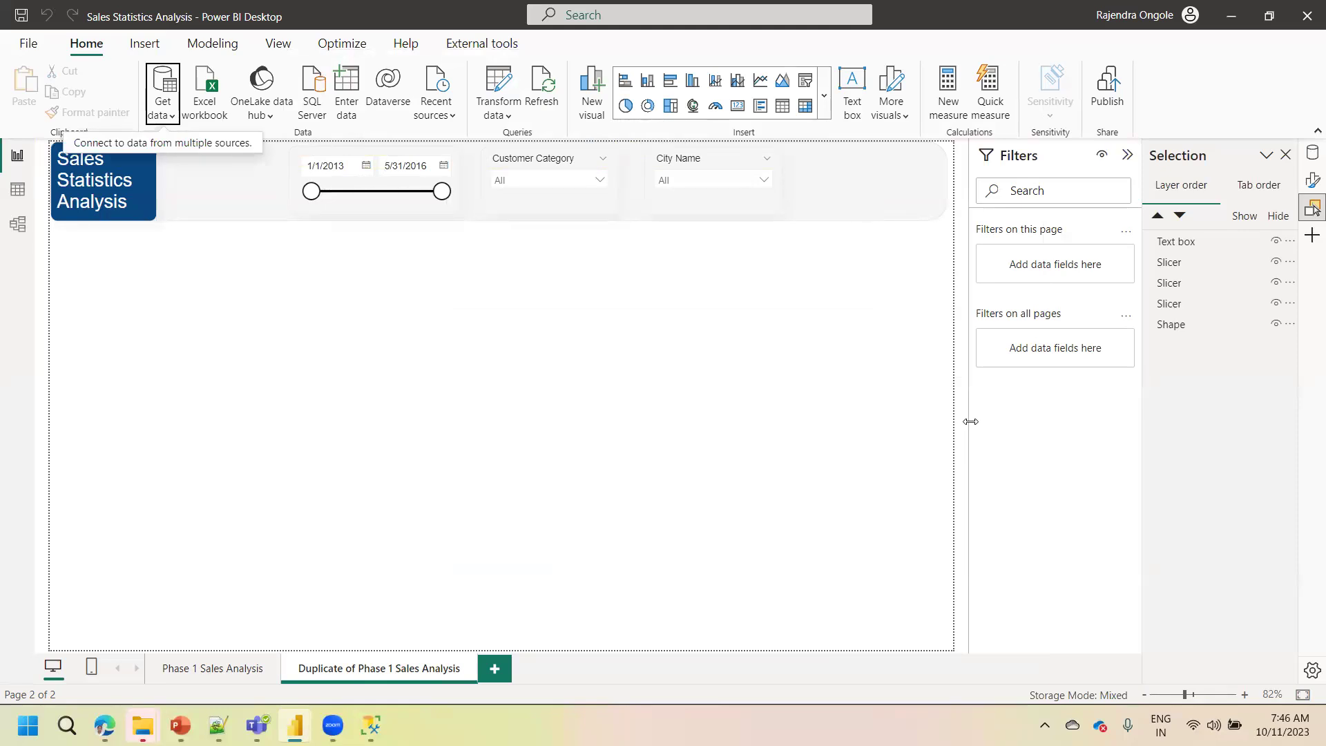
Compare the DimEmployee, DimOrganization and DimProduct tables with the City table in the Table view, including City's available table commands
{"action": "left_click", "coordinate": [21, 199]}
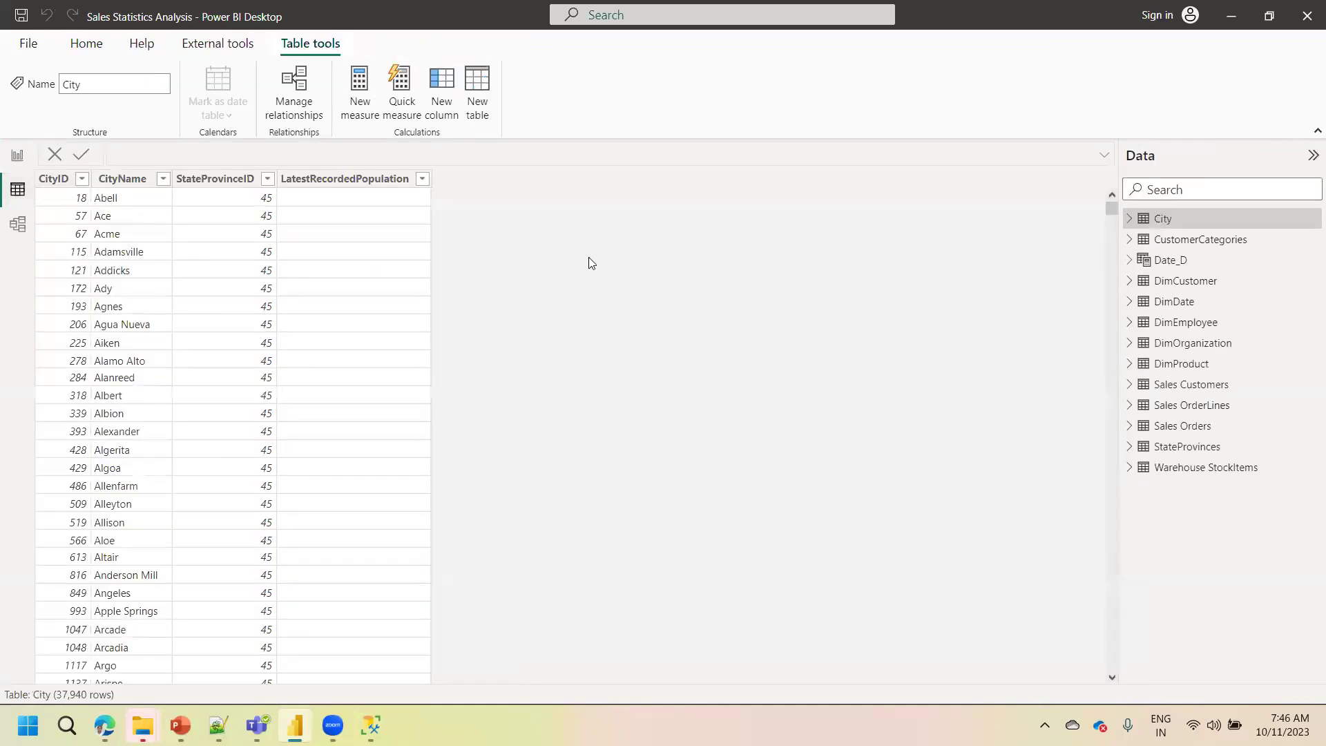
{"action": "left_click", "coordinate": [1173, 329]}
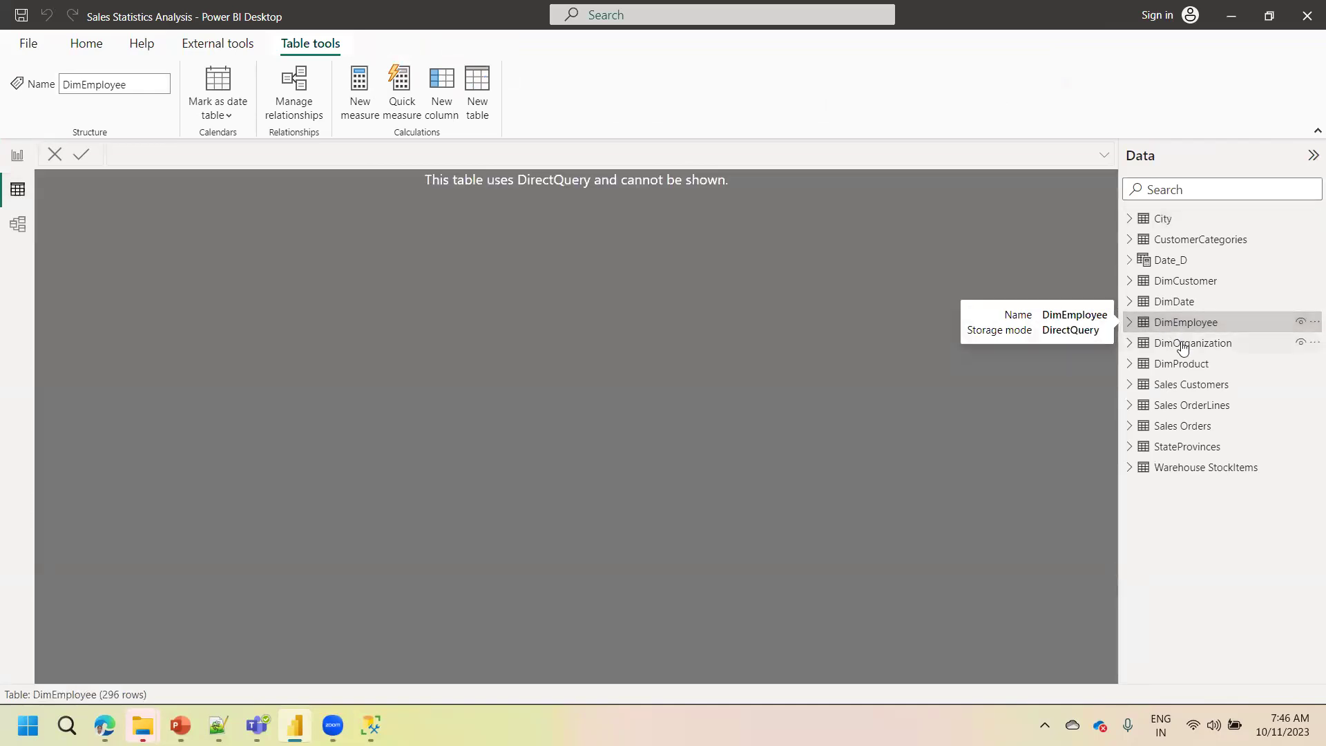
{"action": "left_click", "coordinate": [1183, 349]}
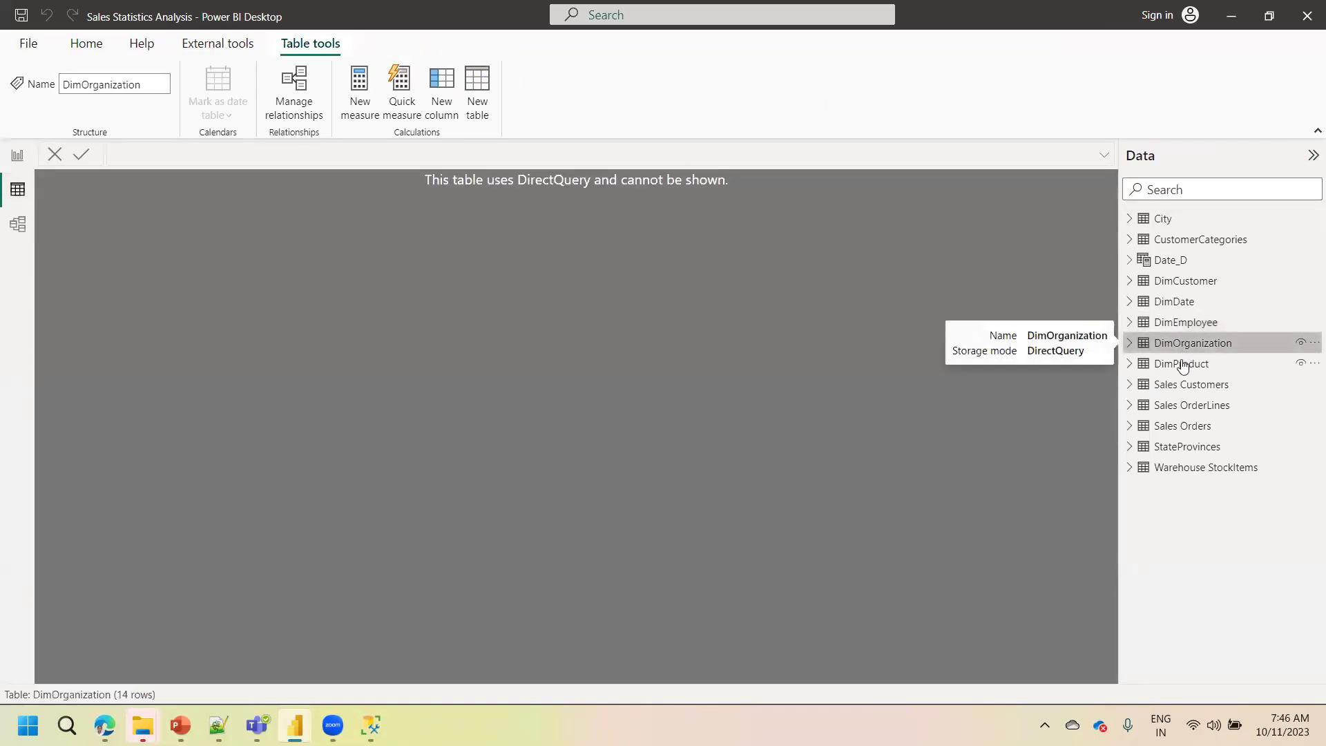
{"action": "left_click", "coordinate": [1183, 370]}
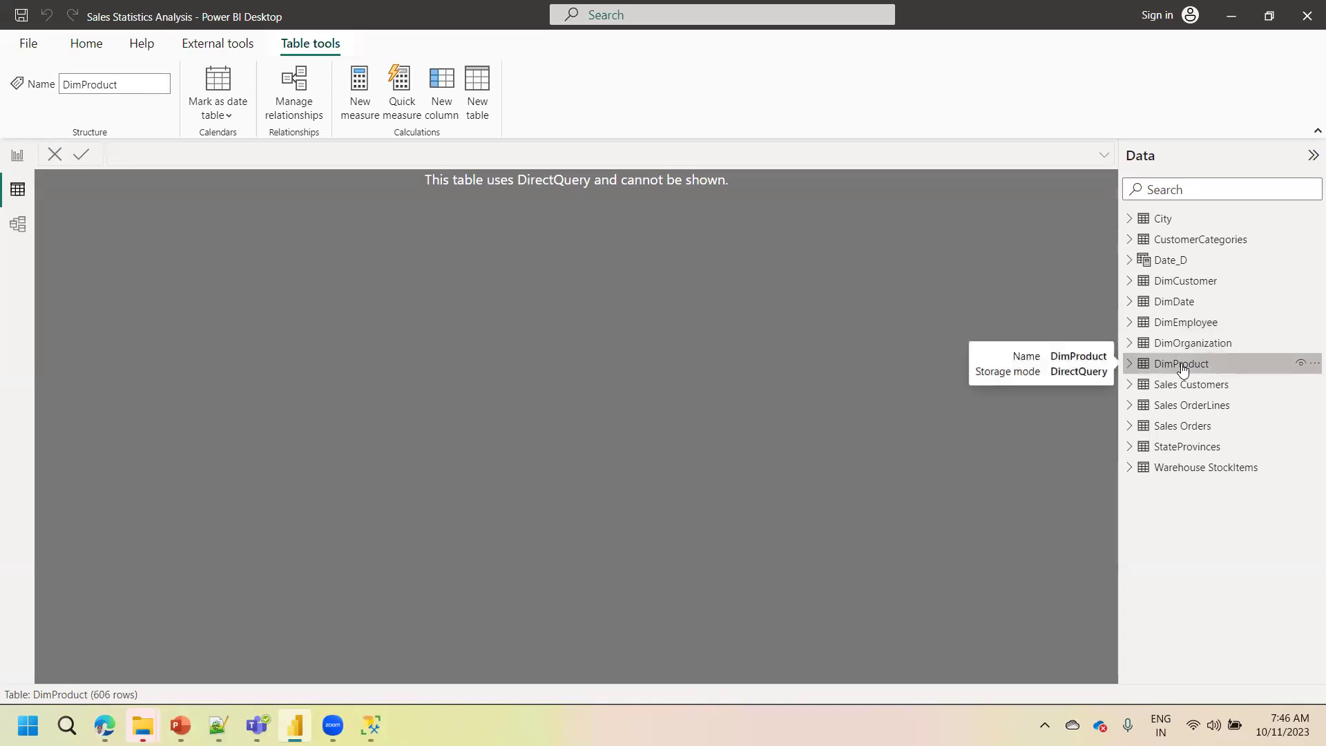
{"action": "left_click", "coordinate": [1166, 225]}
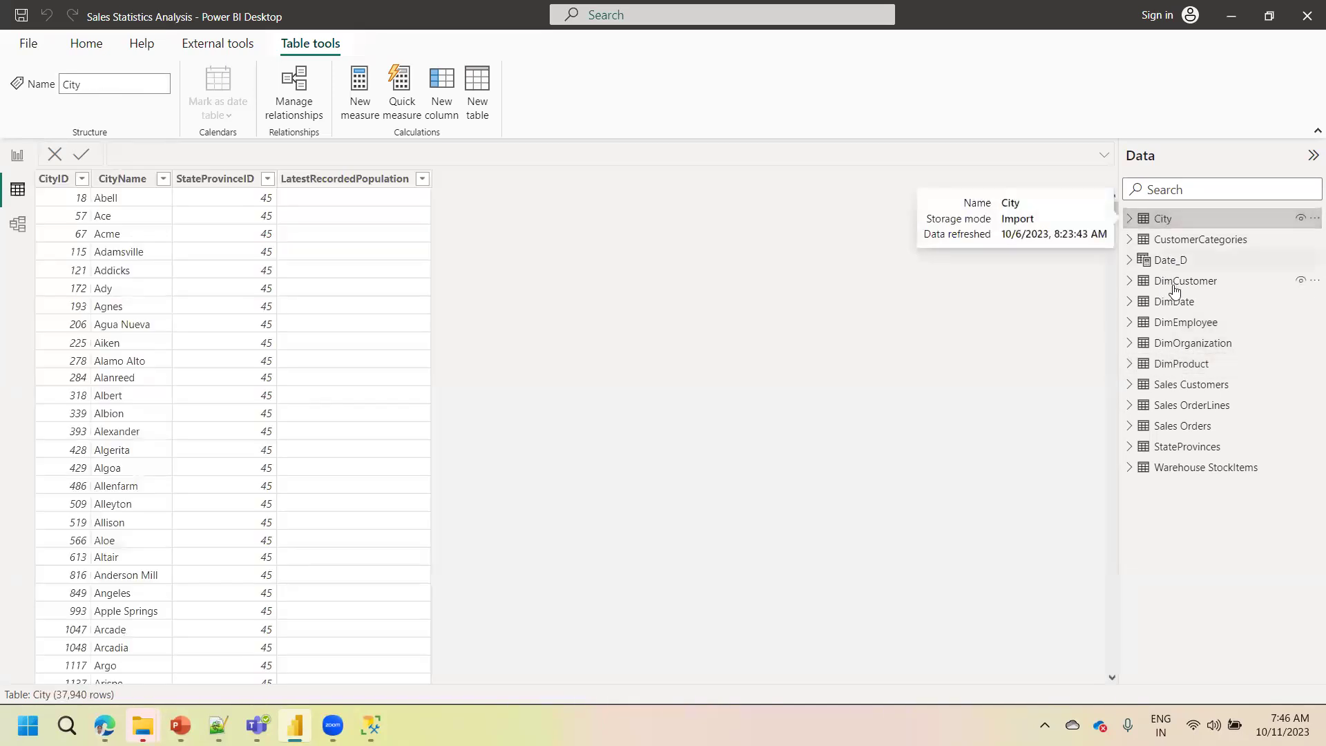
{"action": "left_click", "coordinate": [1169, 325]}
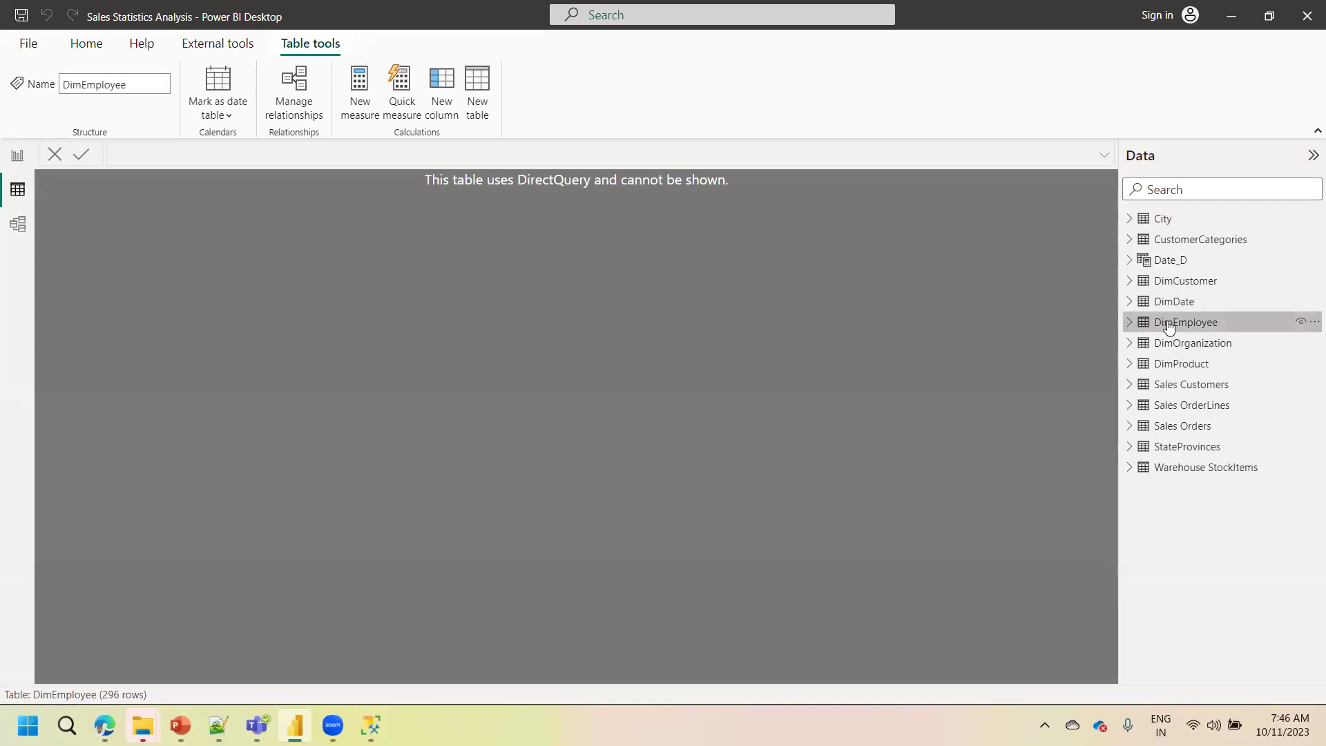
{"action": "left_click", "coordinate": [1178, 348]}
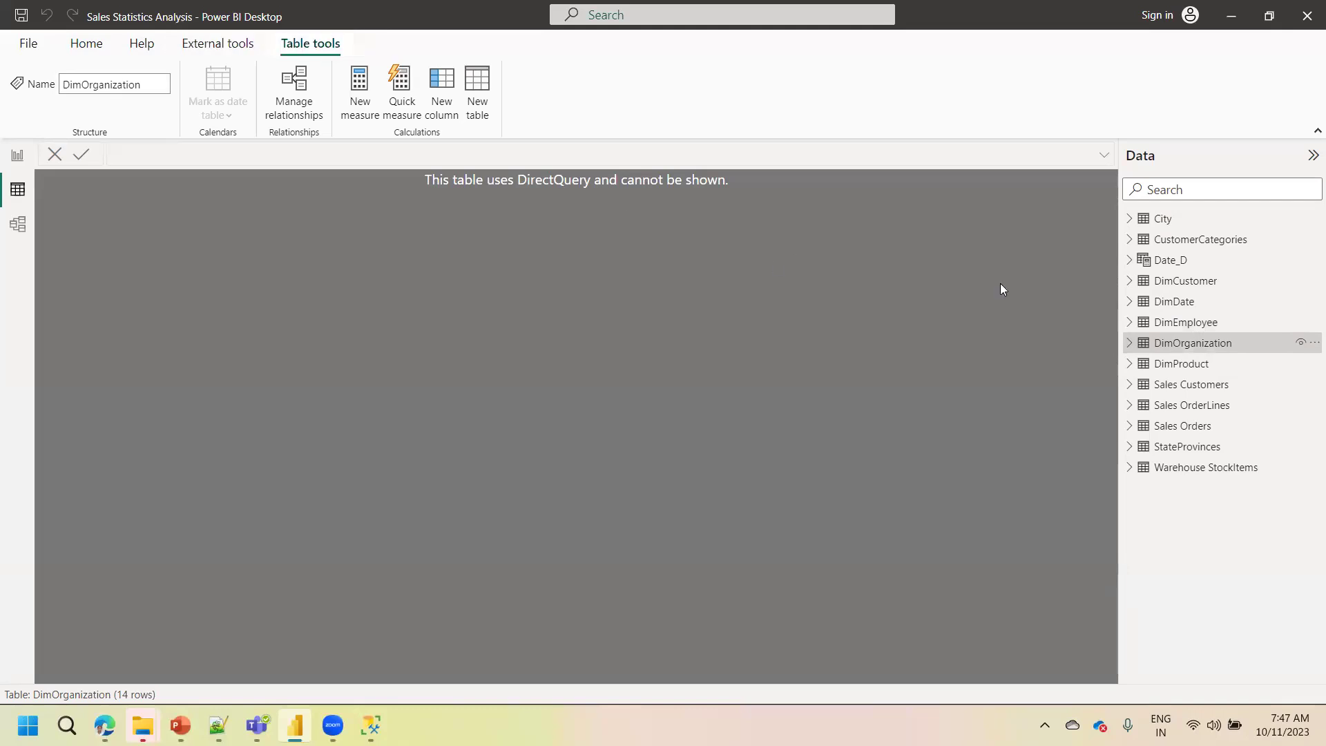
{"action": "left_click", "coordinate": [1176, 367]}
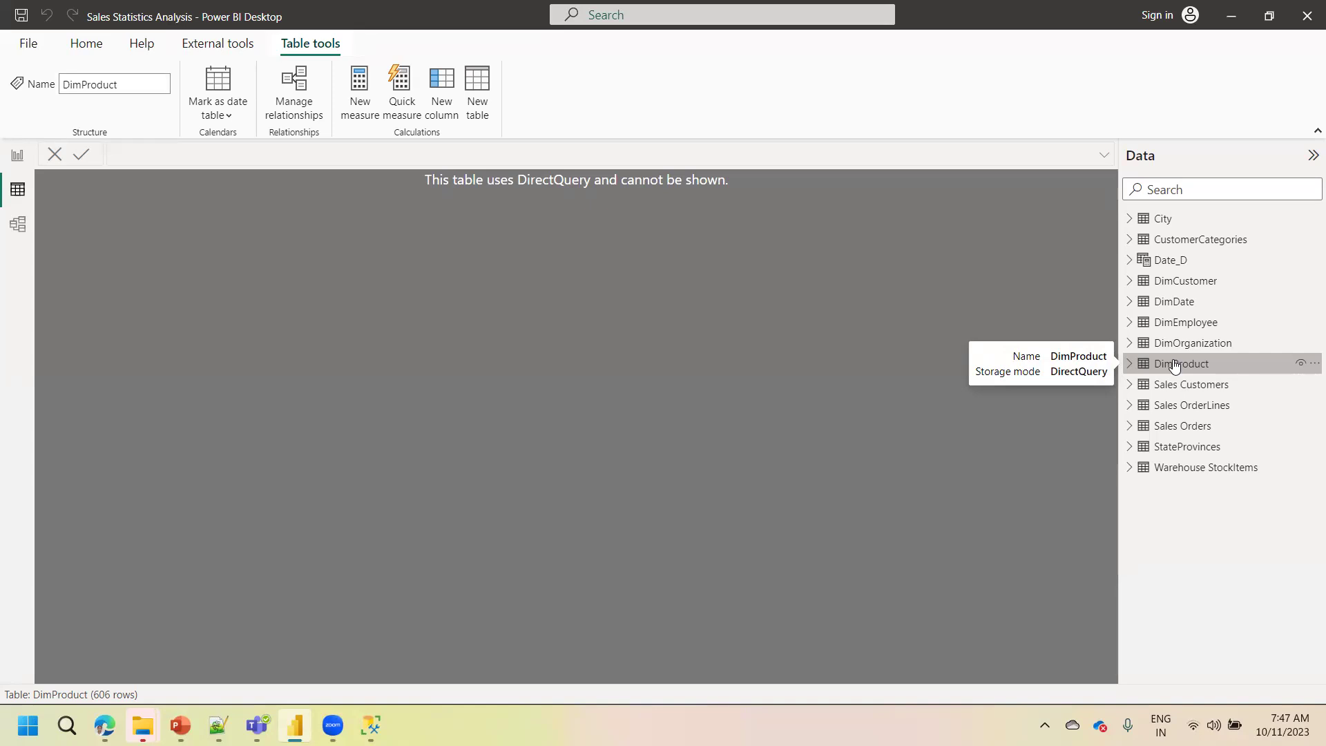
{"action": "left_click", "coordinate": [1172, 219]}
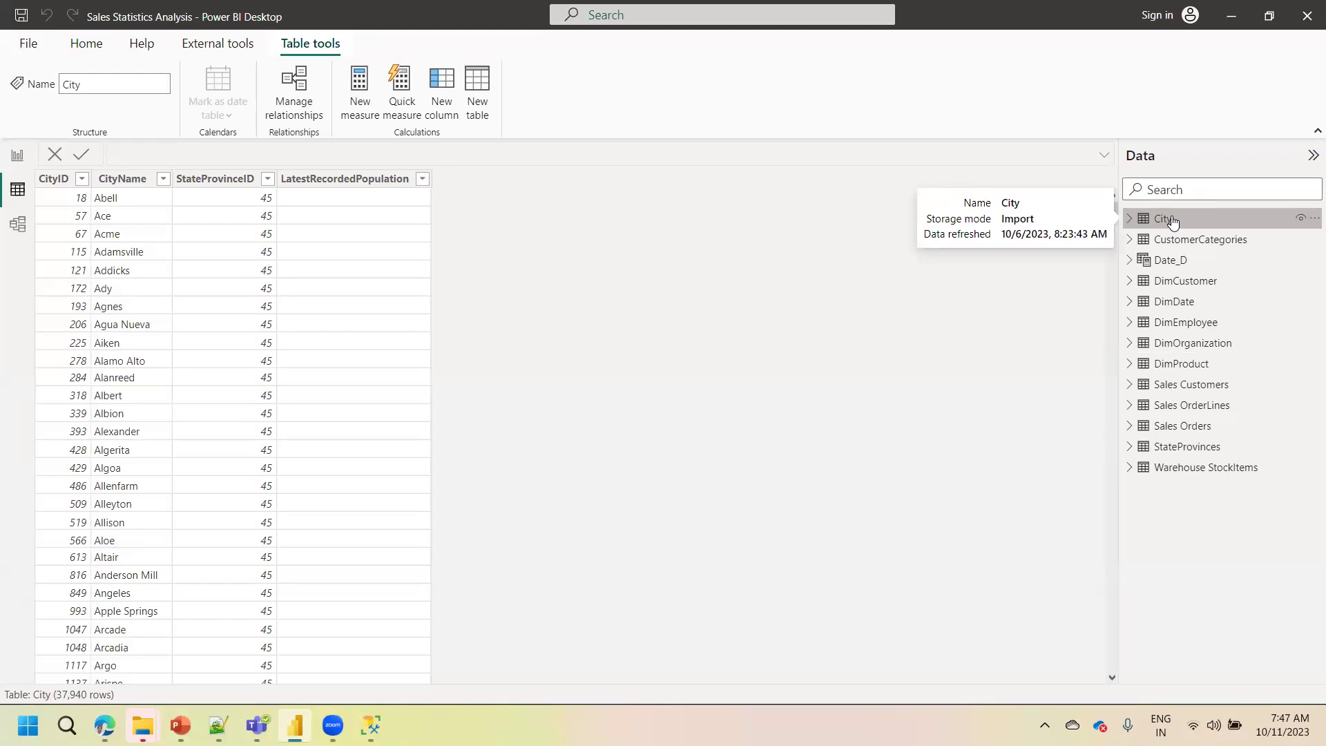
{"action": "right_click", "coordinate": [1172, 220]}
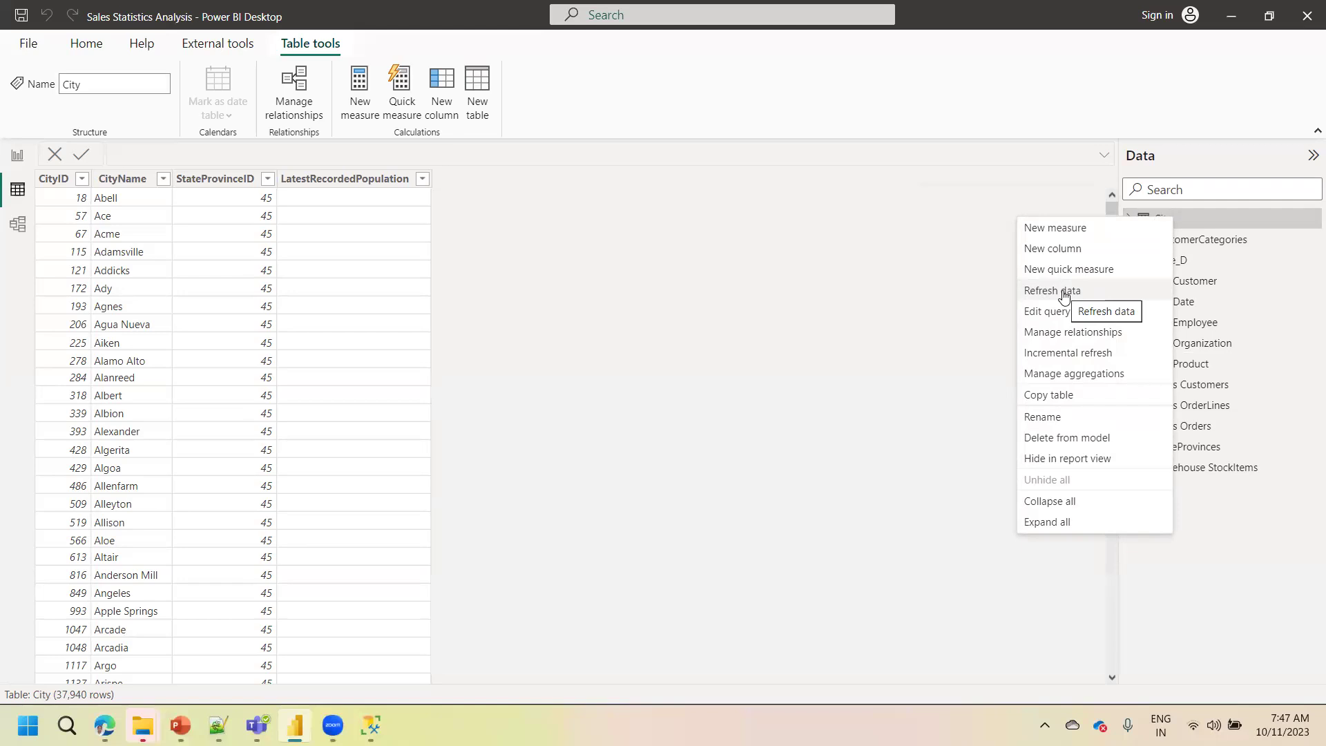
{"action": "left_click", "coordinate": [837, 349]}
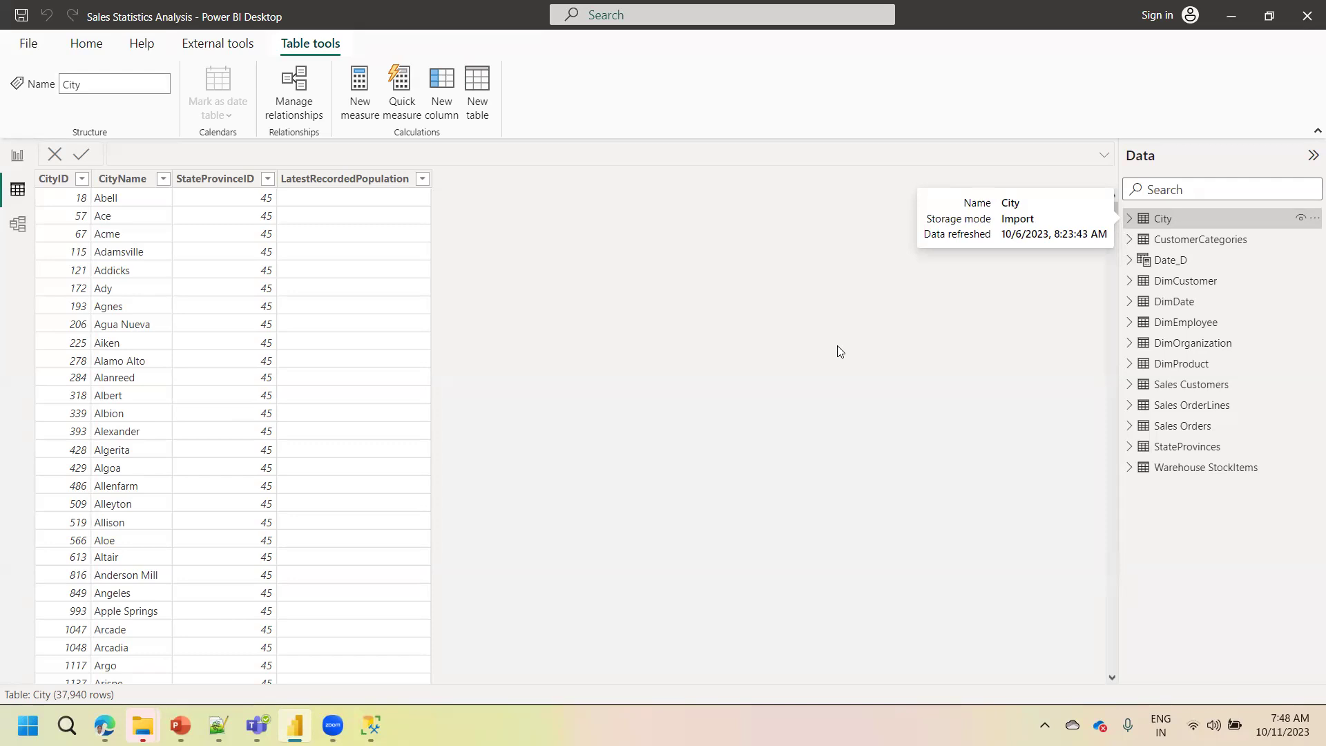
Examine the newly loaded Dim tables beside the existing table relationships in the model diagram
{"action": "left_click", "coordinate": [18, 226]}
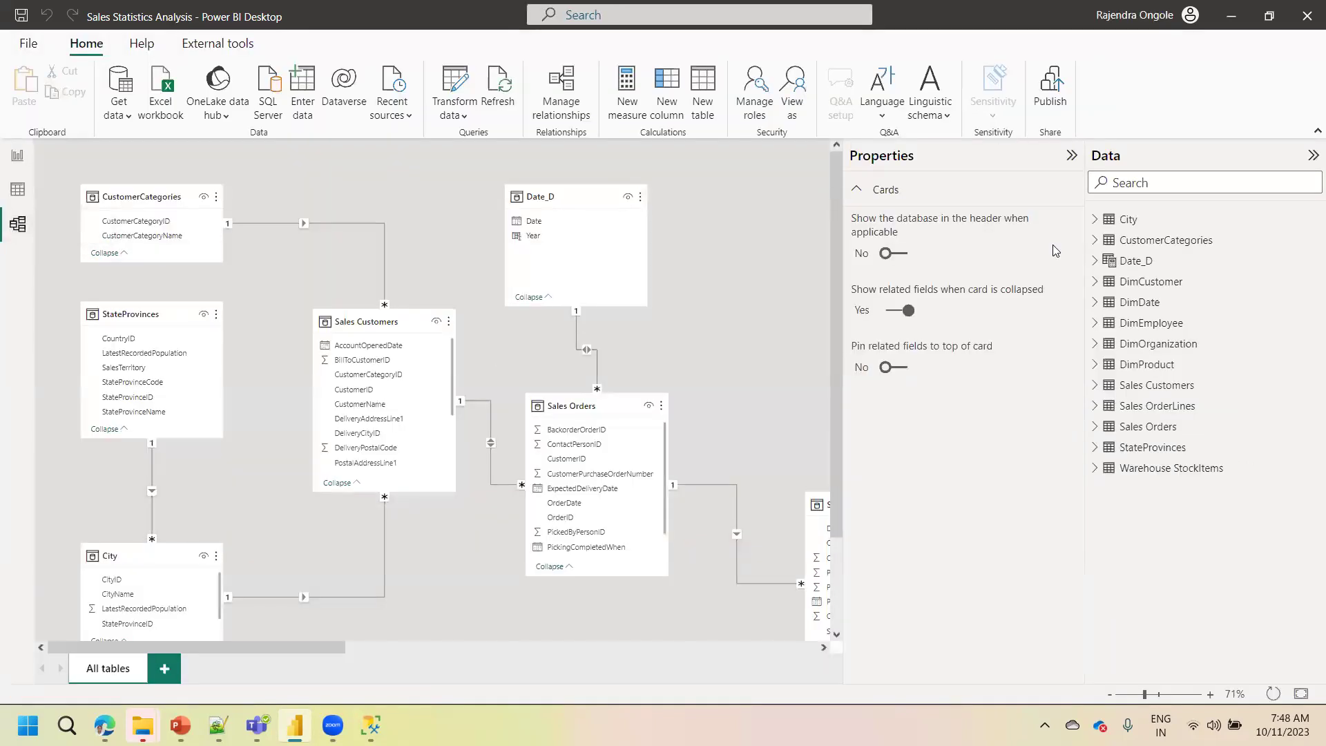
{"action": "left_click", "coordinate": [1302, 695]}
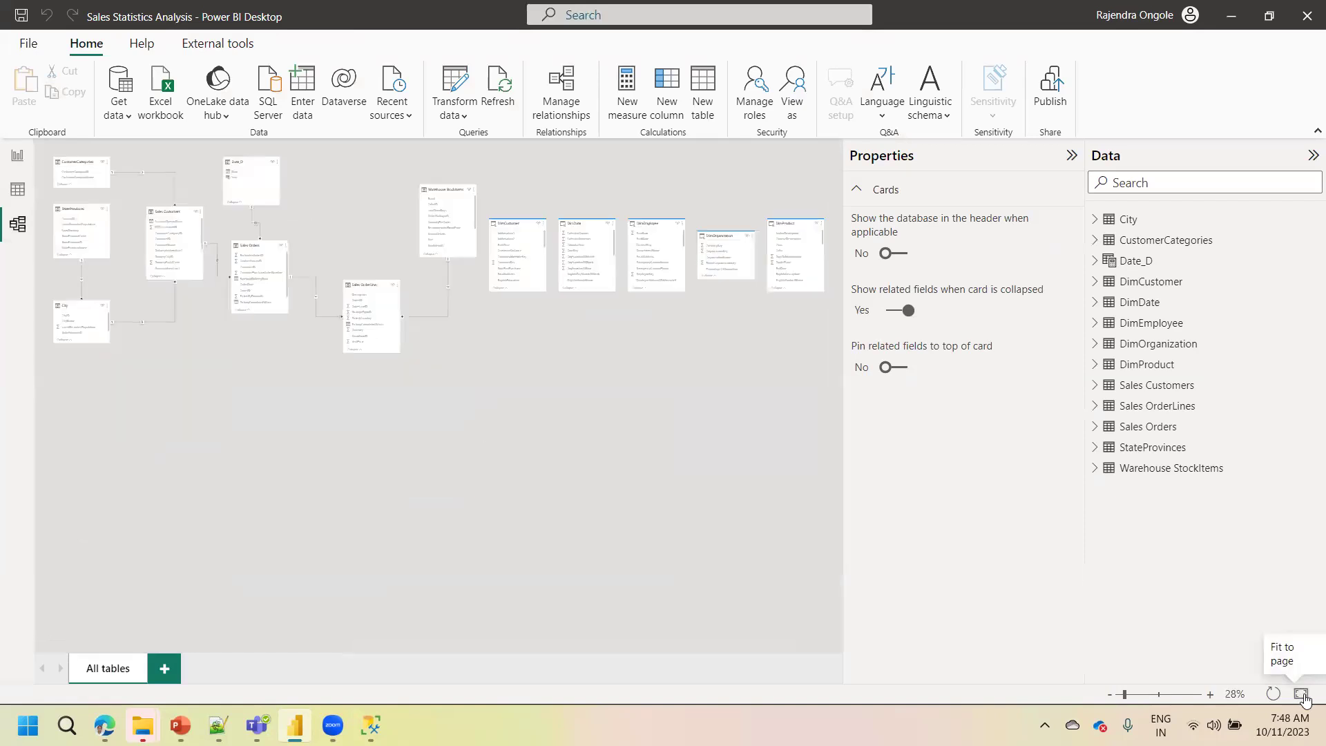
{"action": "left_click", "coordinate": [1075, 156]}
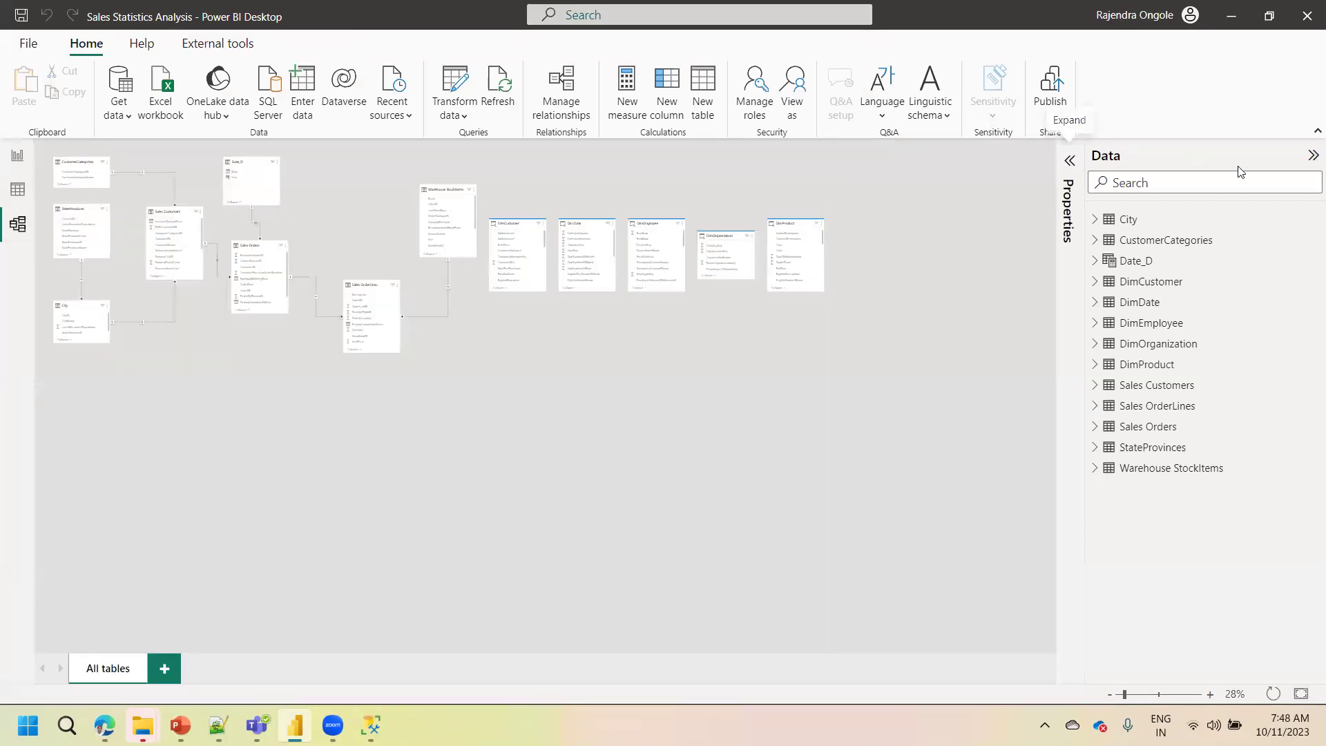
{"action": "left_click", "coordinate": [1310, 158]}
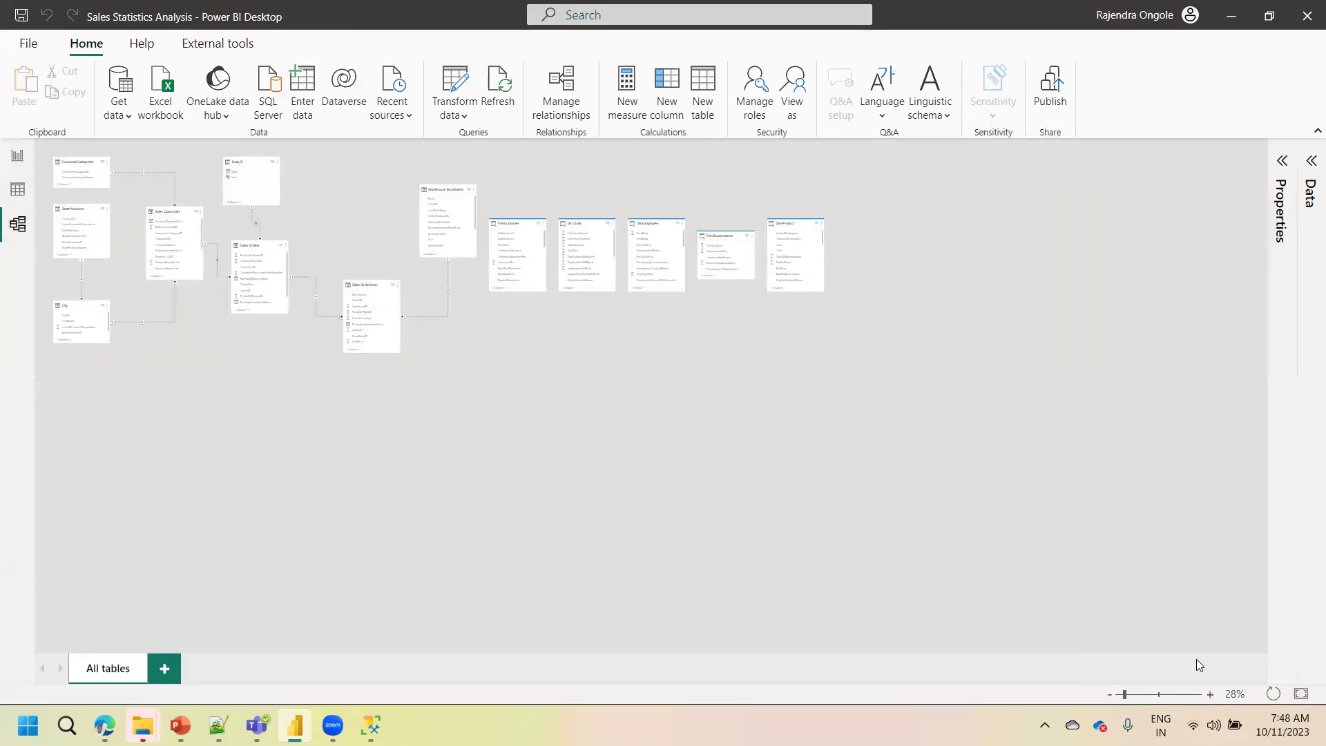
{"action": "left_click", "coordinate": [1208, 695]}
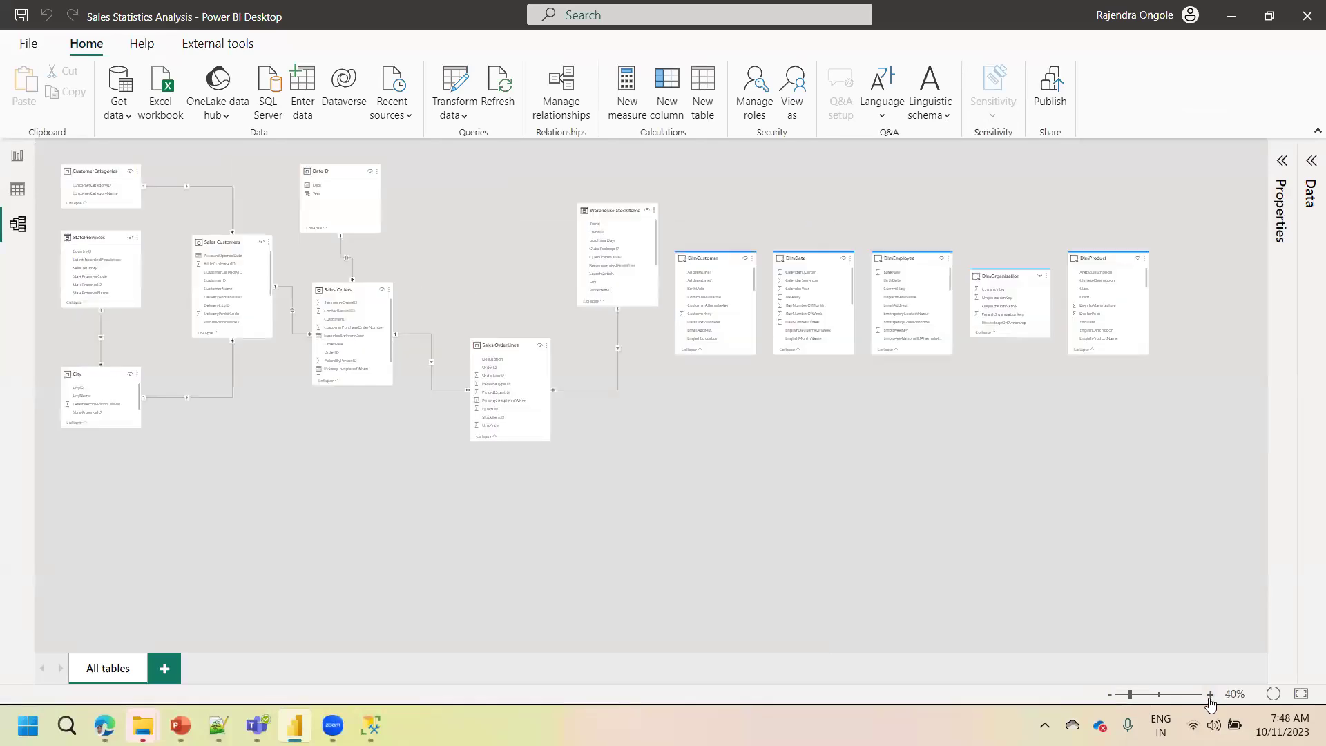
{"action": "left_click", "coordinate": [1210, 695]}
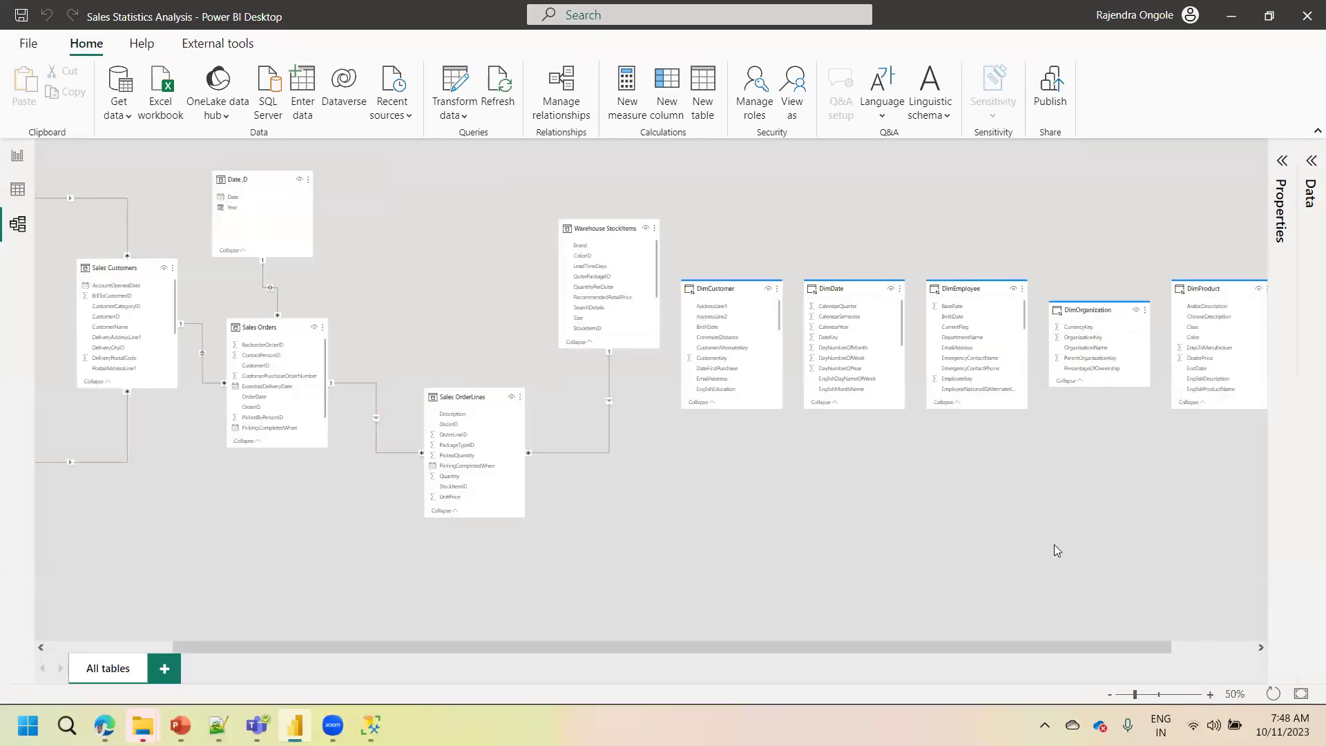
{"action": "left_click_drag", "start_coordinate": [1049, 639], "coordinate": [1132, 642]}
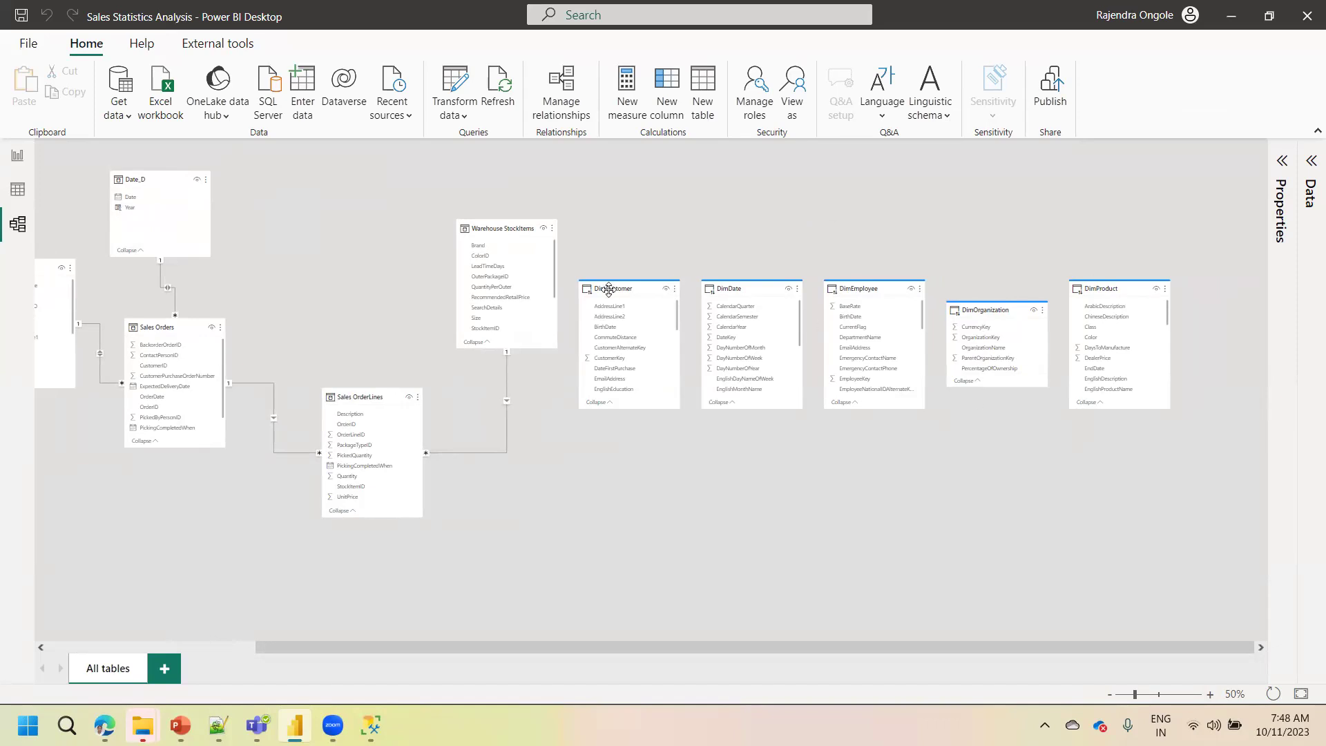
Check DimCustomer's storage details in the model diagram and compare the DimCustomer, DimDate and Sales Customers queries in Power Query Editor
{"action": "mouse_move", "coordinate": [610, 292]}
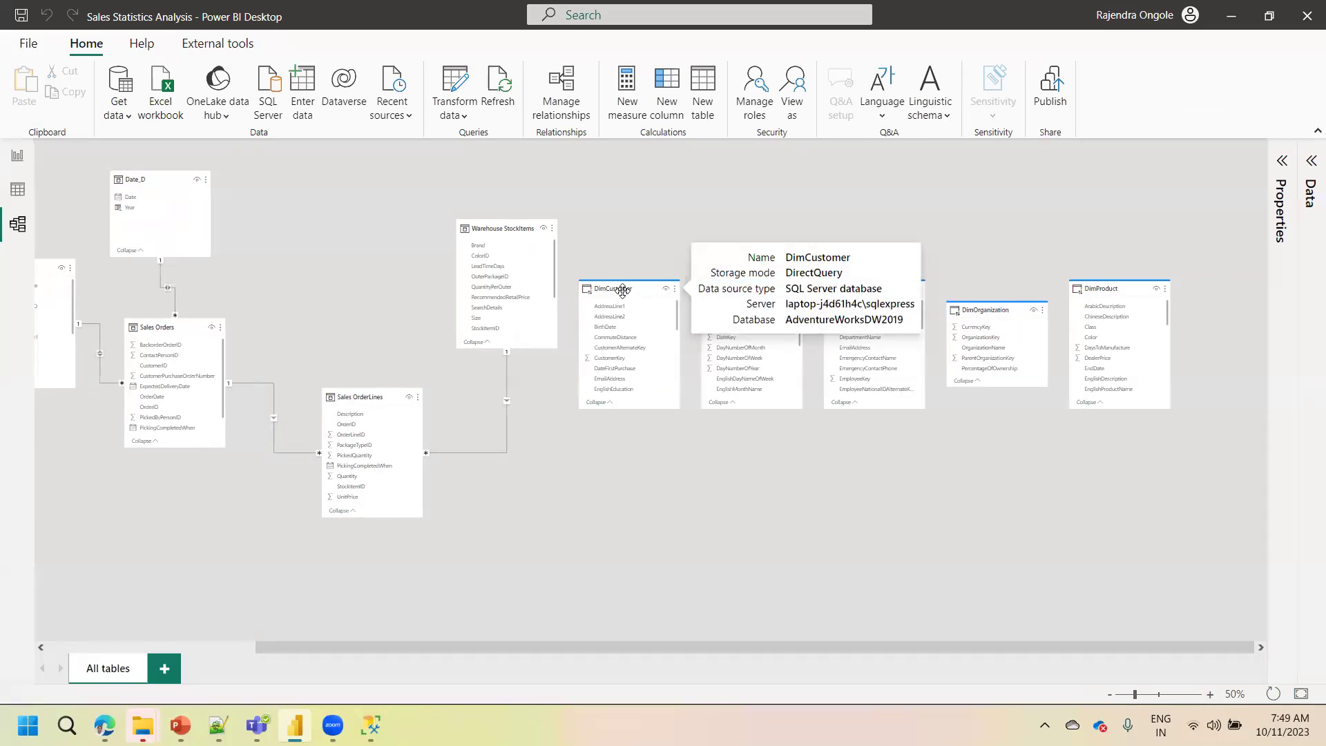
{"action": "mouse_move", "coordinate": [506, 227]}
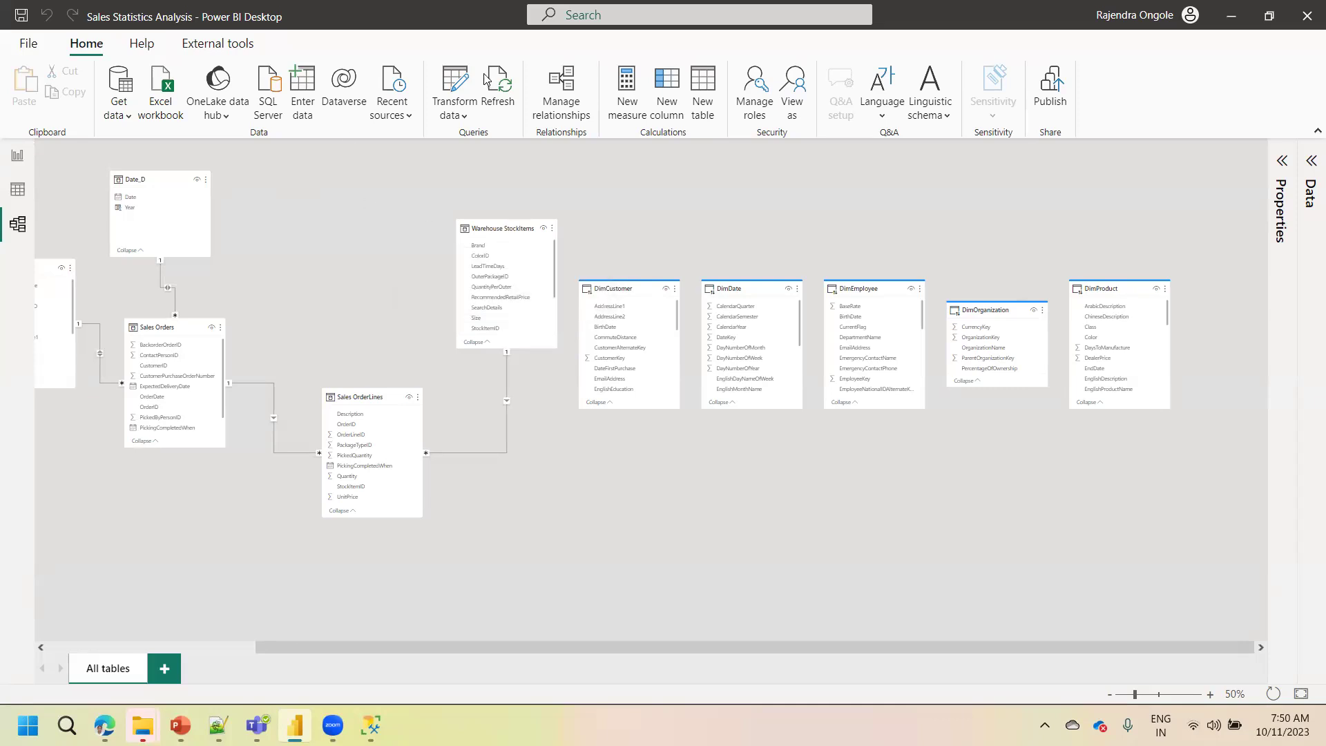
{"action": "left_click", "coordinate": [450, 86]}
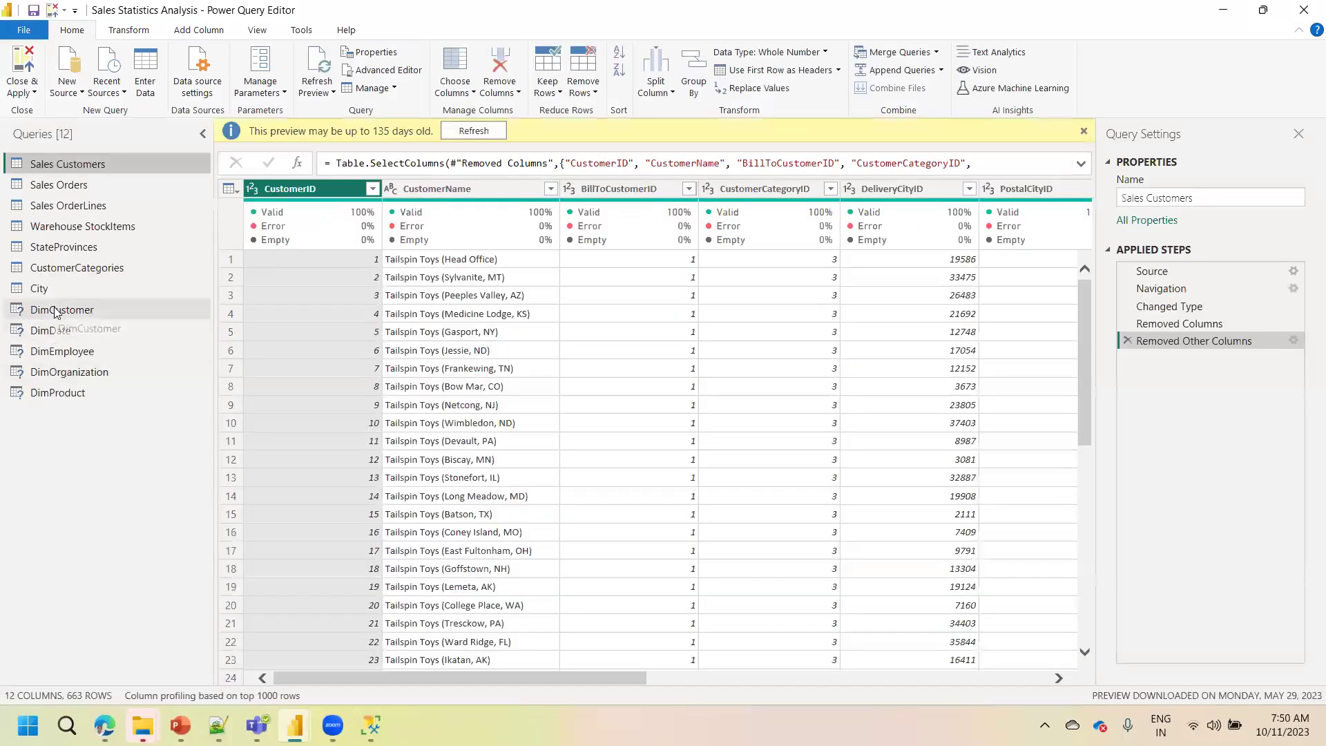
{"action": "left_click", "coordinate": [57, 311]}
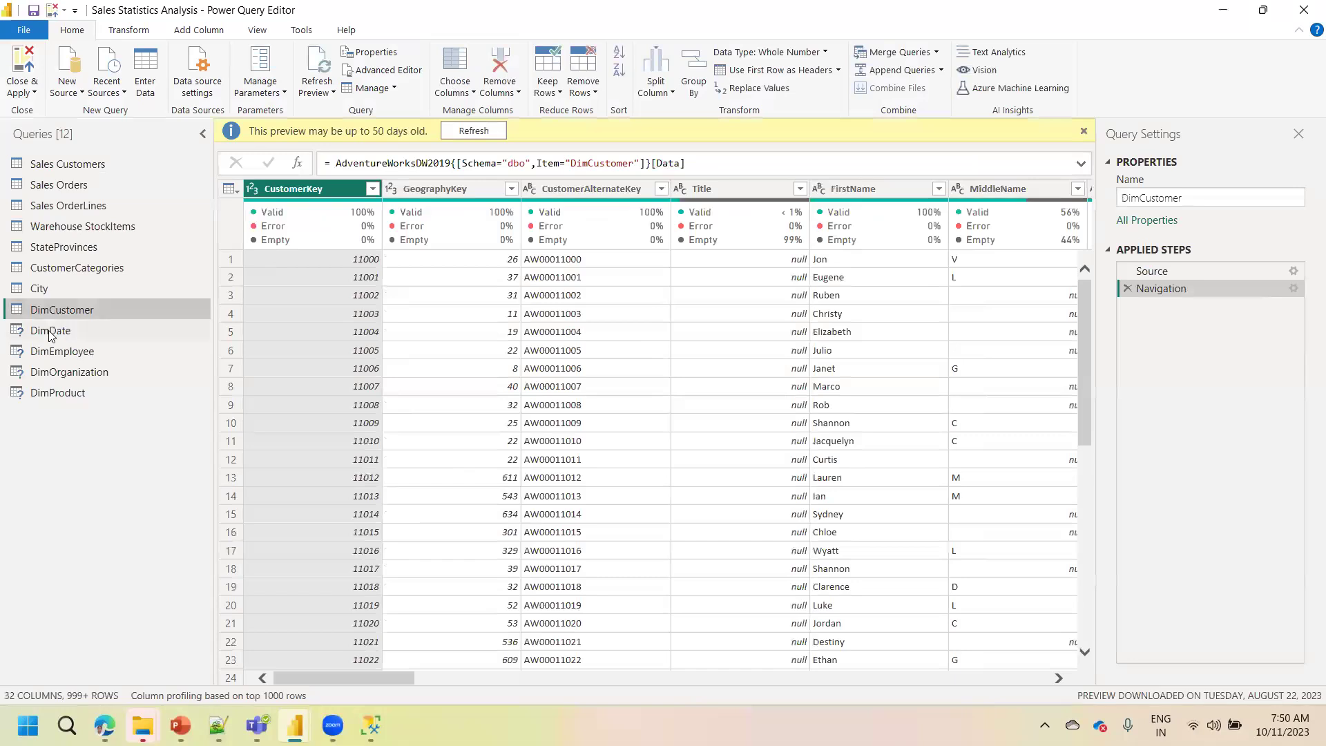
{"action": "left_click", "coordinate": [50, 332]}
{"action": "left_click", "coordinate": [48, 309]}
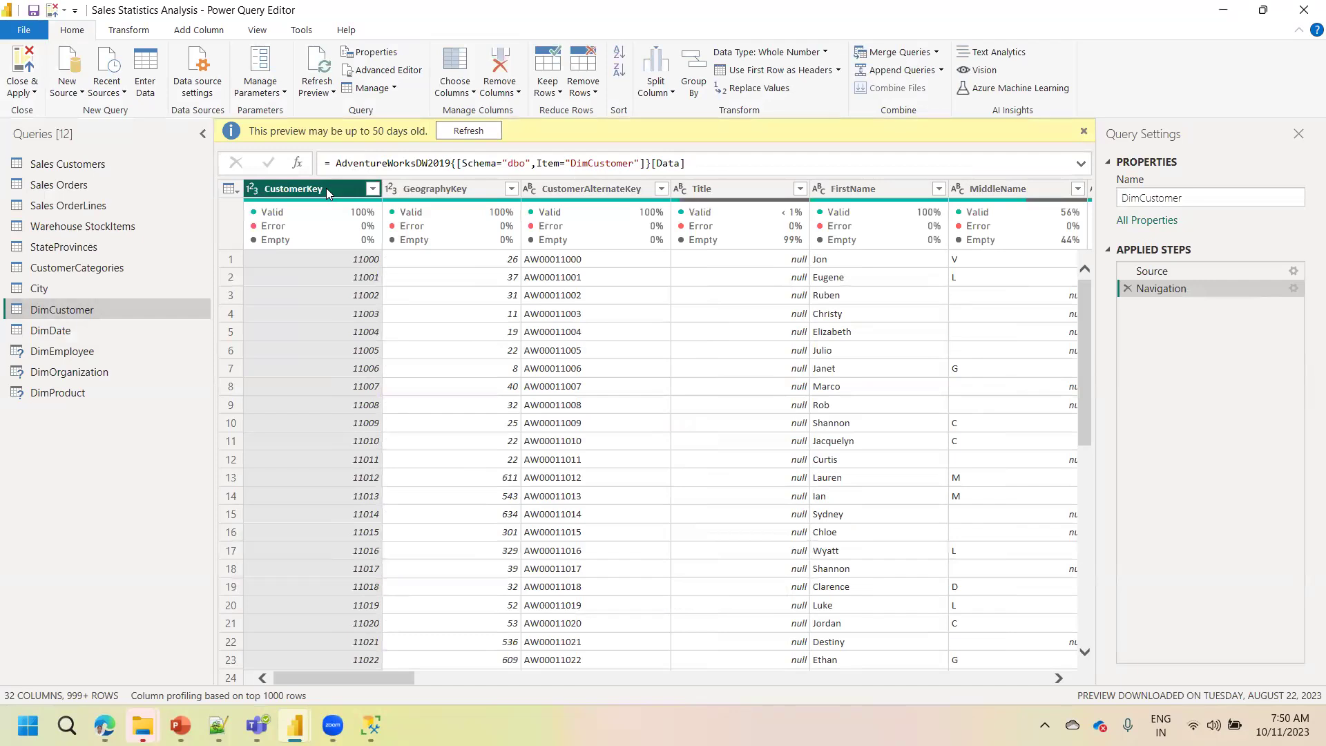
{"action": "key", "text": "ctrl+a"}
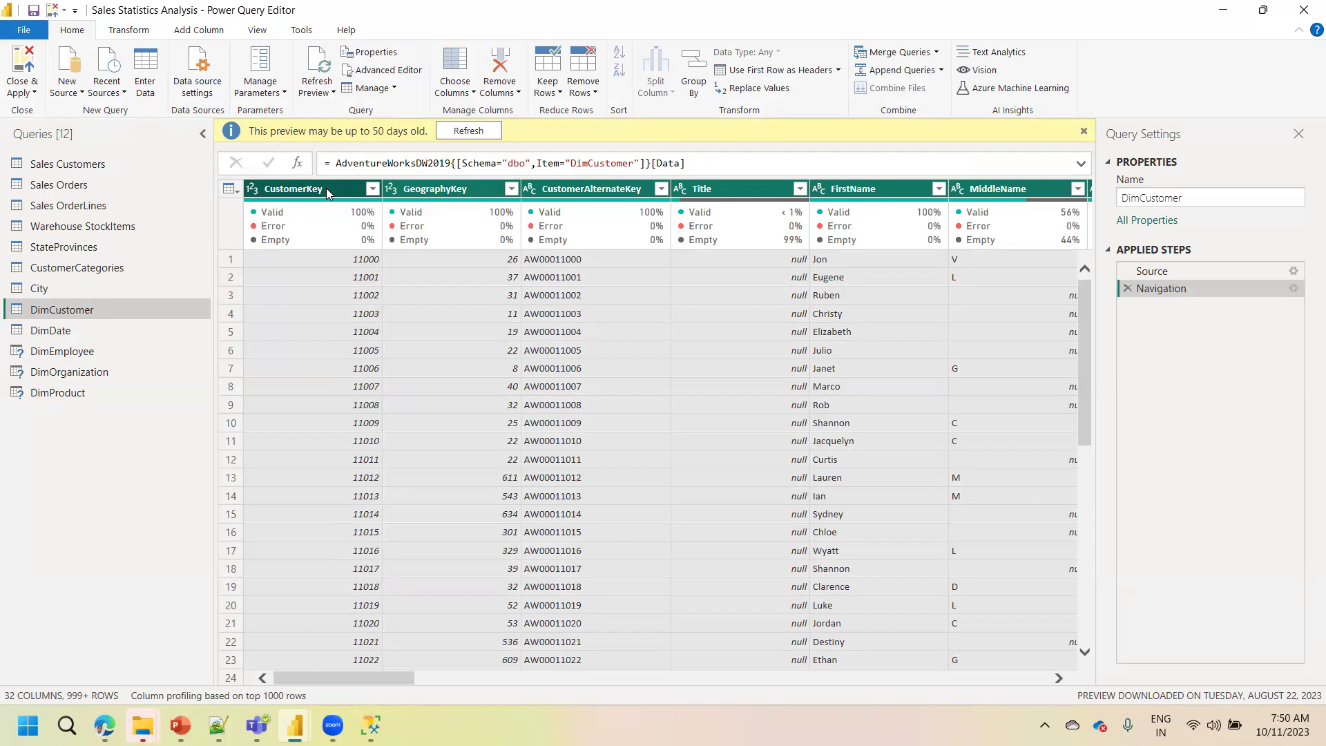
{"action": "left_click", "coordinate": [83, 170]}
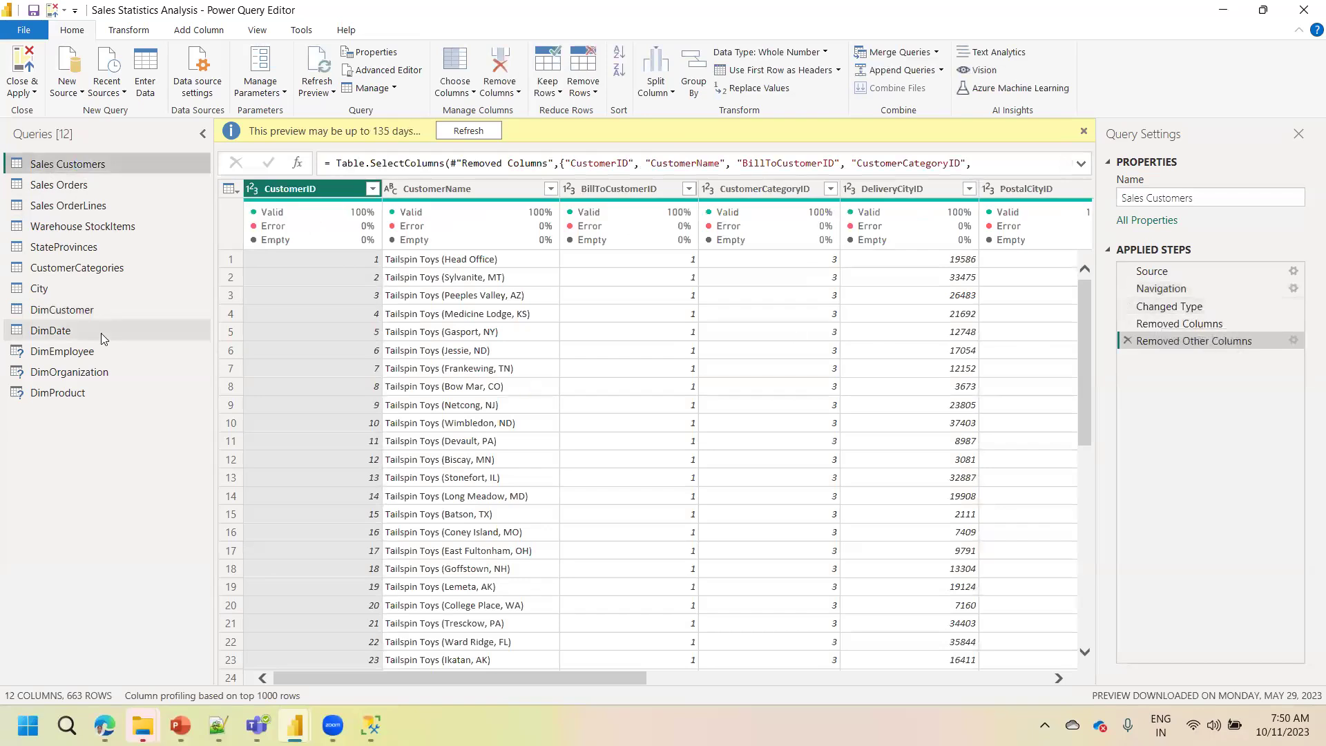
{"action": "left_click", "coordinate": [63, 312]}
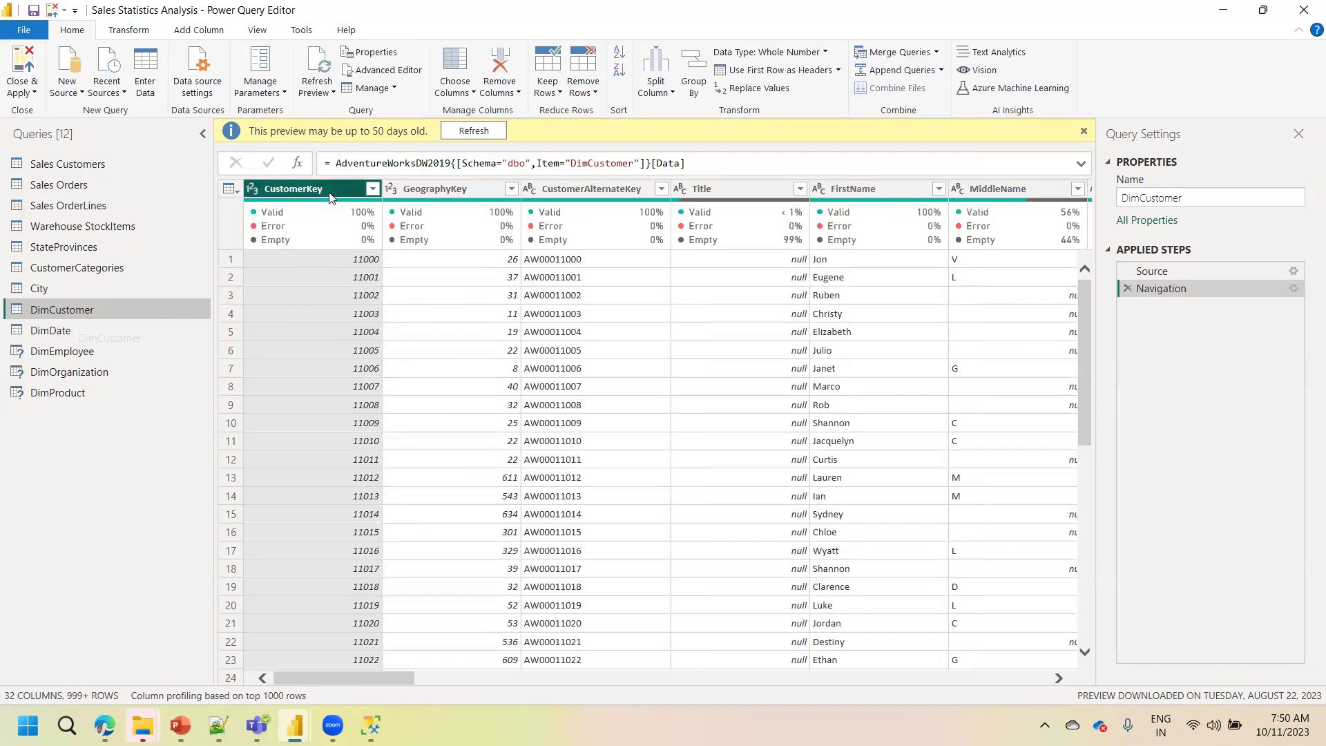
Detect the data types of all columns in the DimCustomer query
{"action": "key", "text": "ctrl+a"}
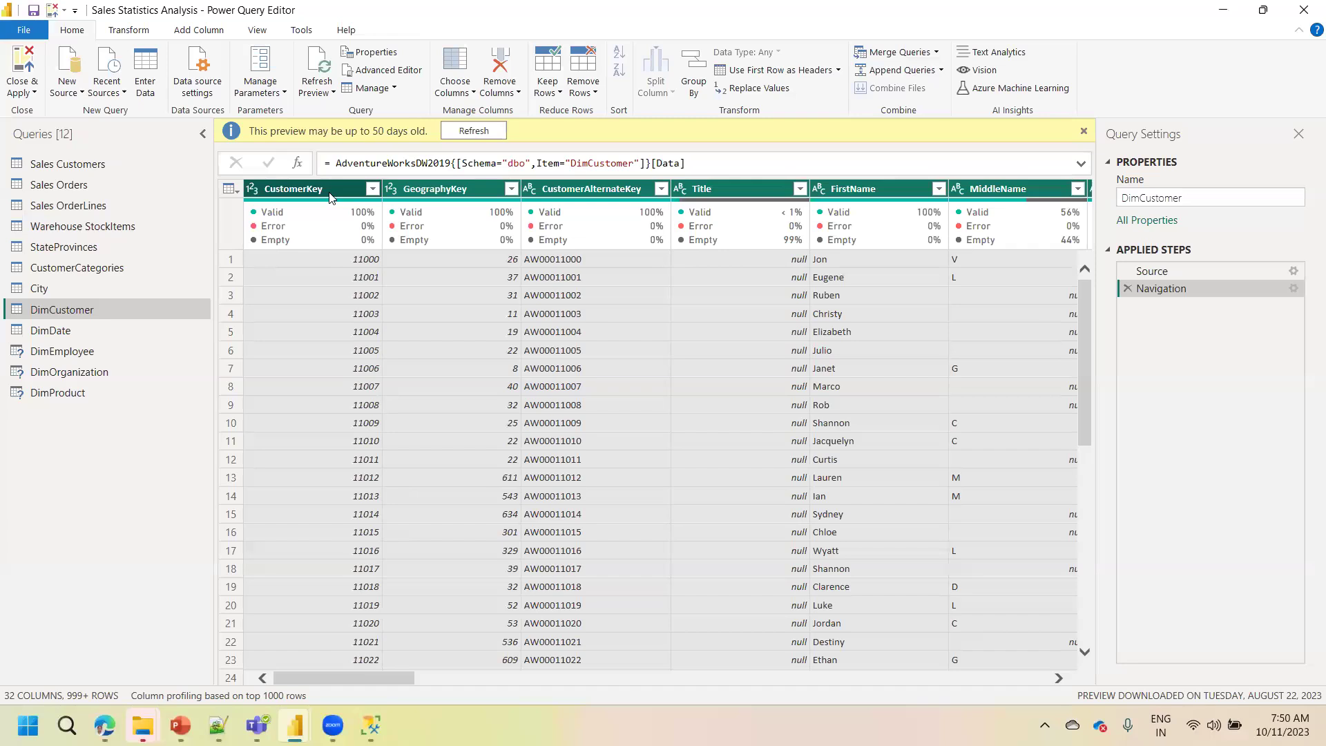
{"action": "left_click", "coordinate": [290, 195]}
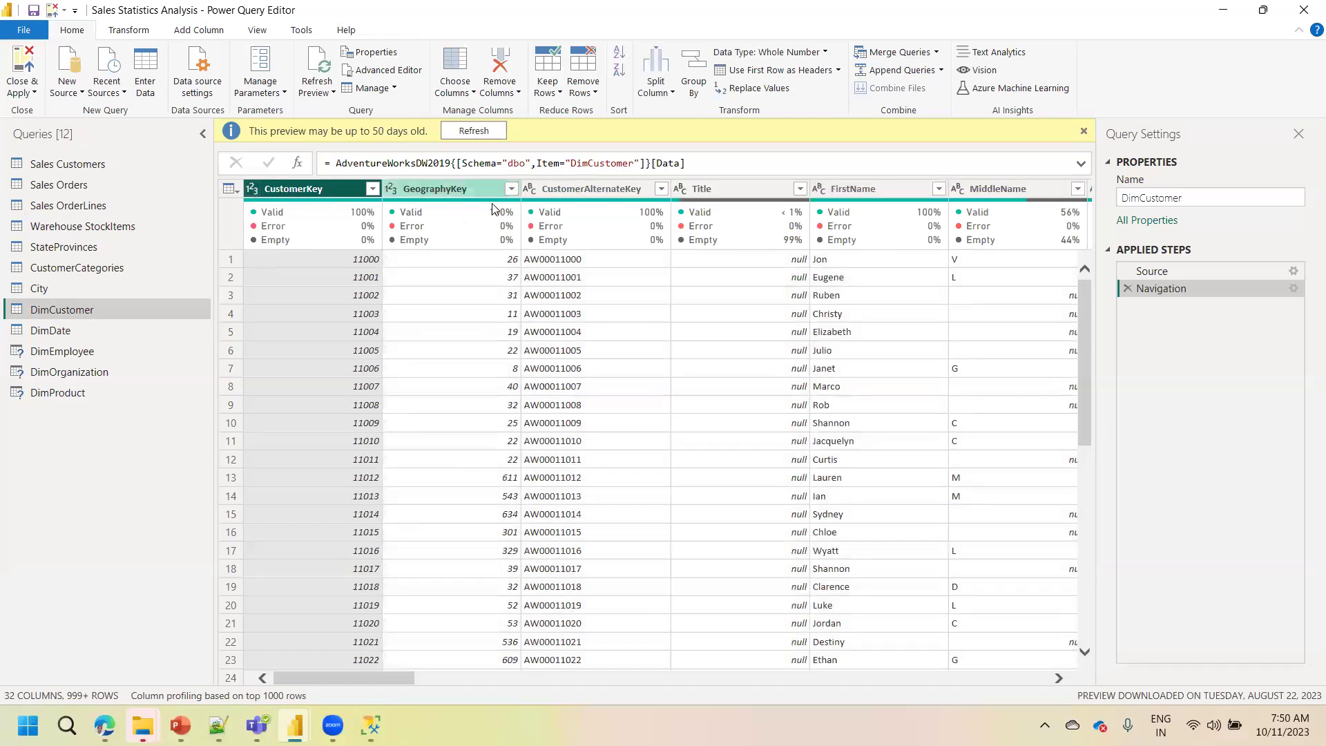
{"action": "left_click", "coordinate": [304, 190], "text": "ctrl"}
{"action": "key", "text": "ctrl+a"}
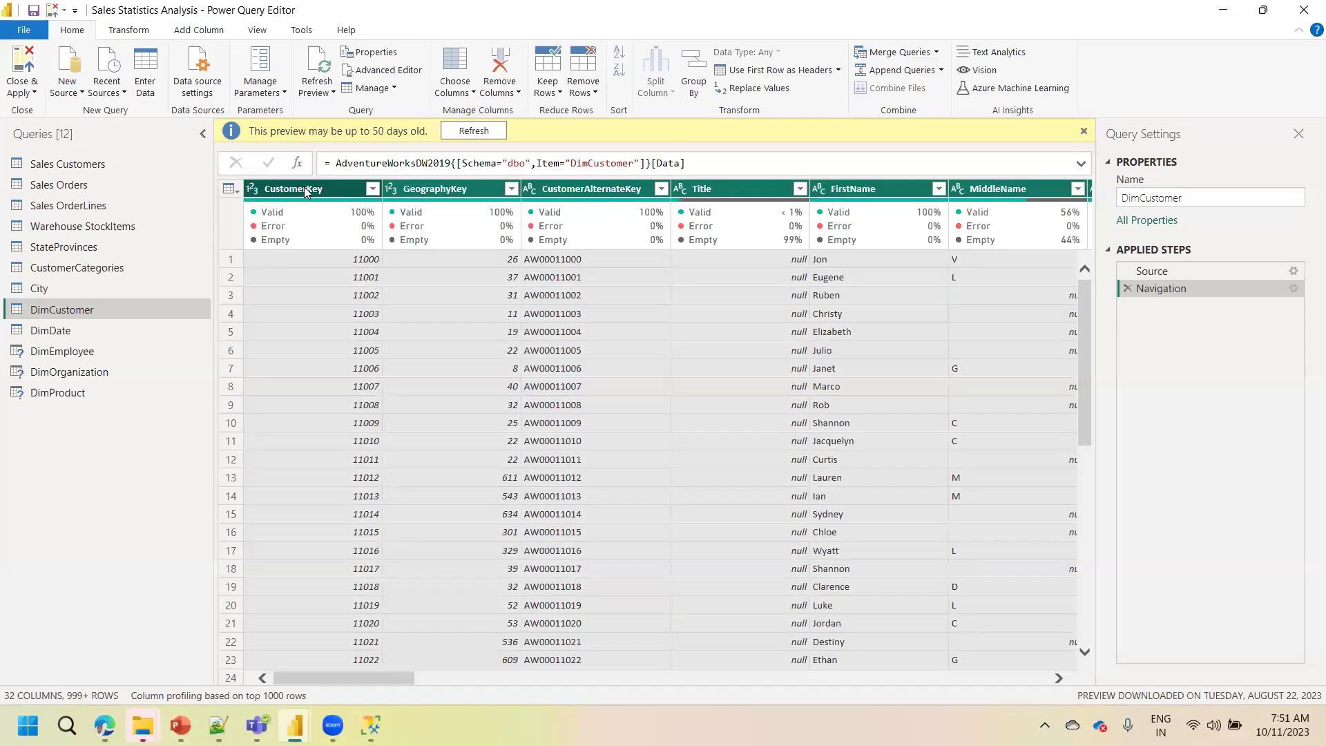
{"action": "left_click", "coordinate": [140, 35]}
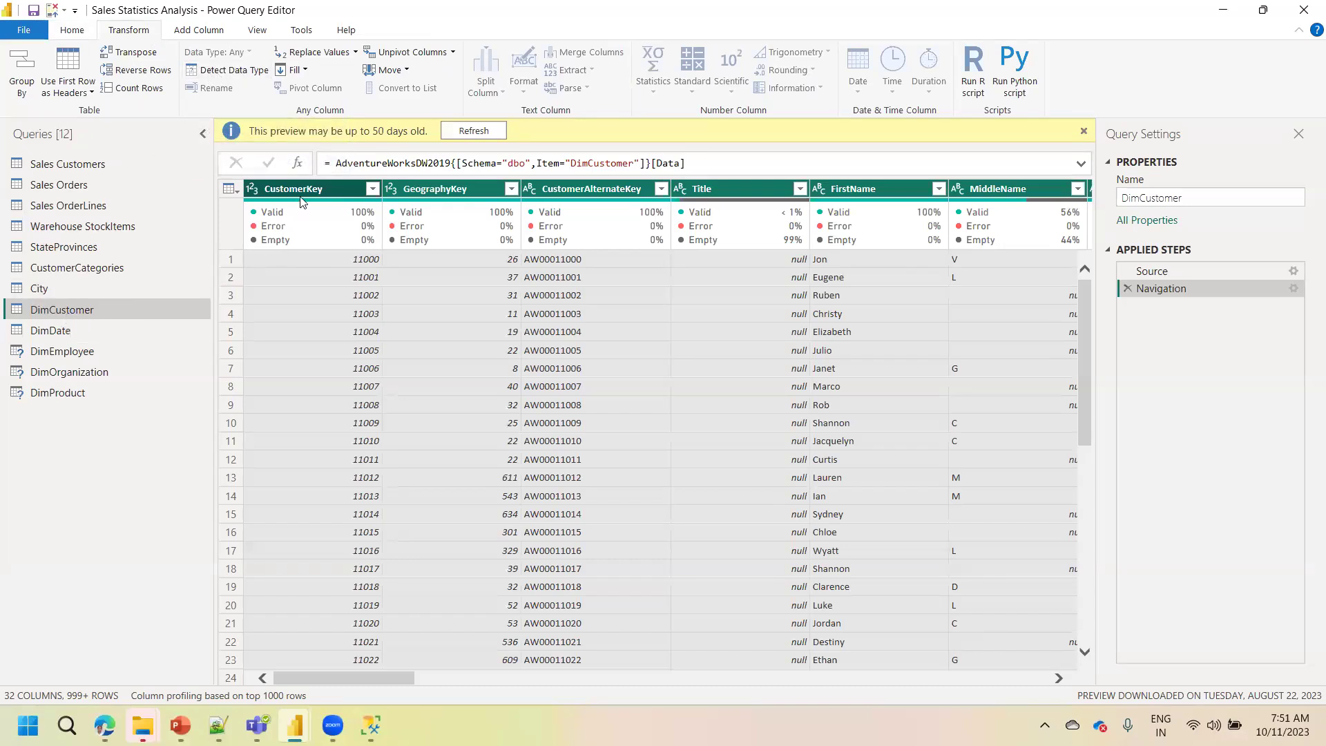
{"action": "left_click", "coordinate": [245, 70]}
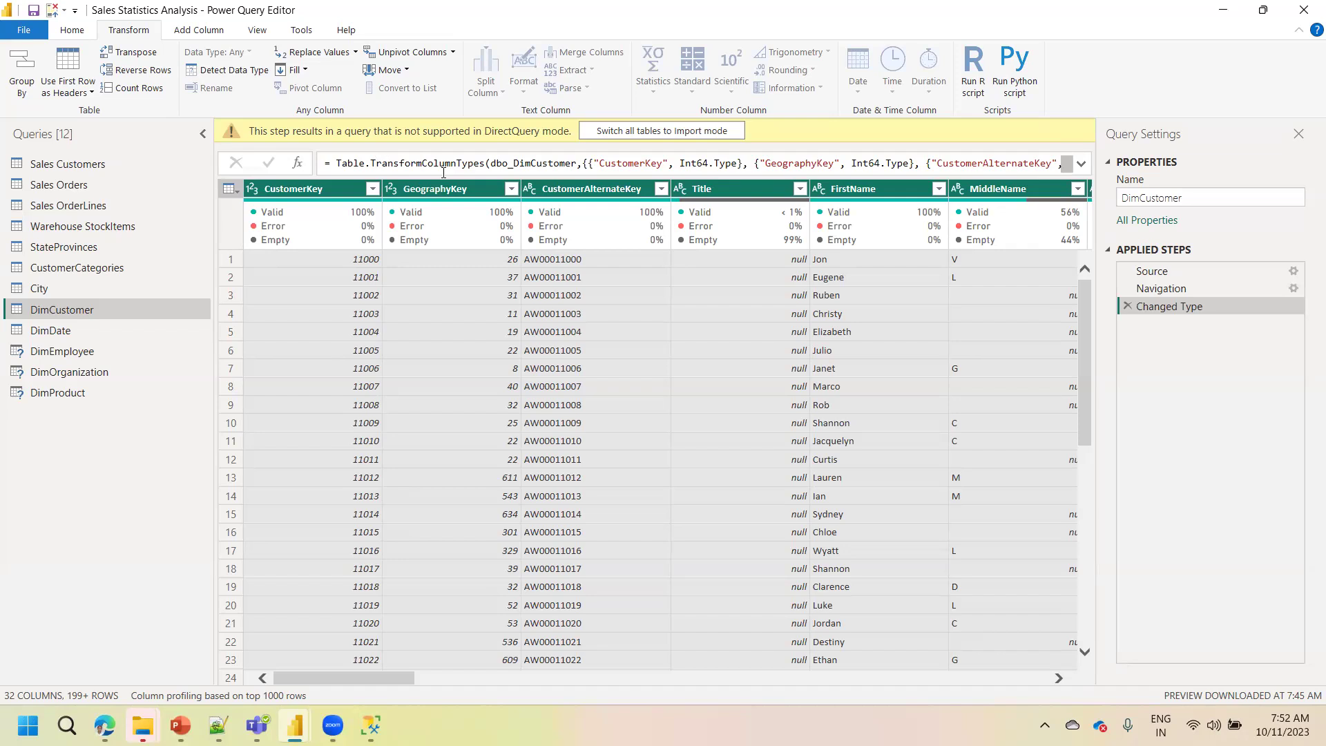
Remove the CustomerAlternateKey column from DimCustomer and detect the data types of all remaining columns again
{"action": "left_click", "coordinate": [579, 192]}
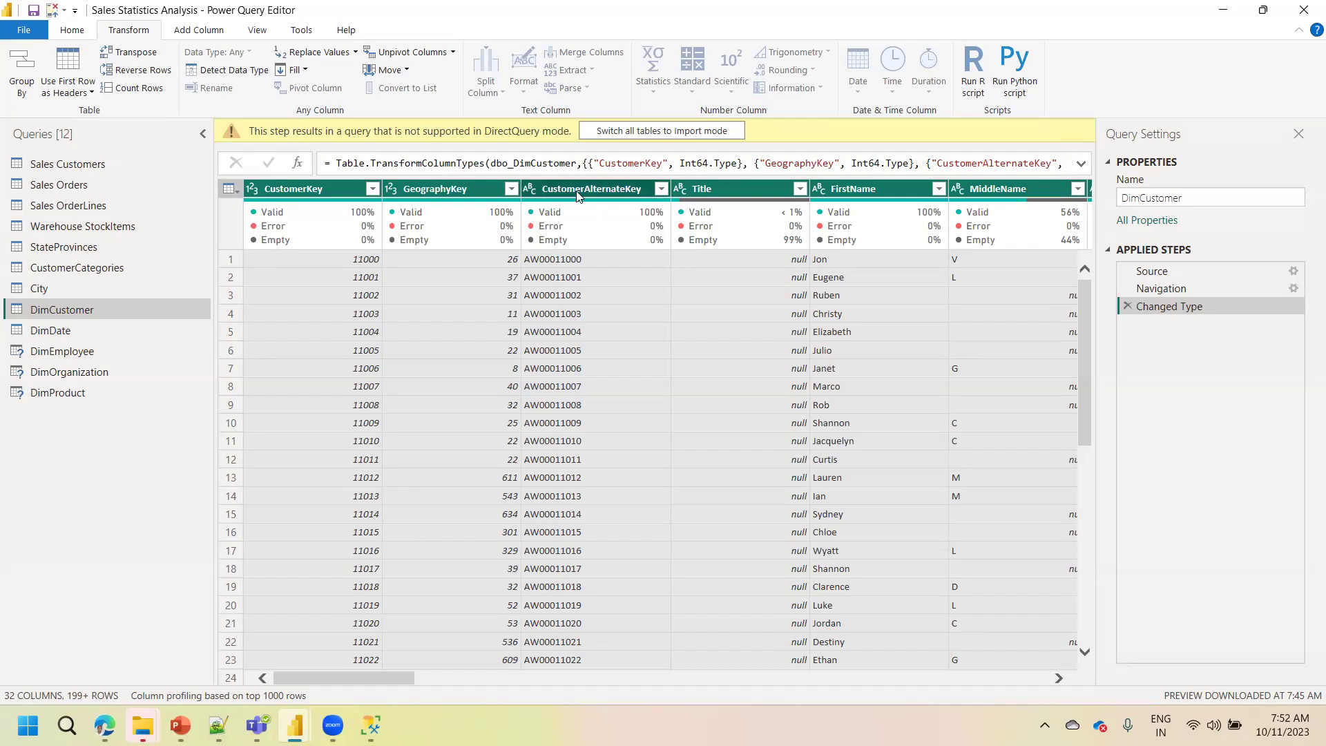
{"action": "right_click", "coordinate": [579, 193]}
{"action": "left_click", "coordinate": [607, 221]}
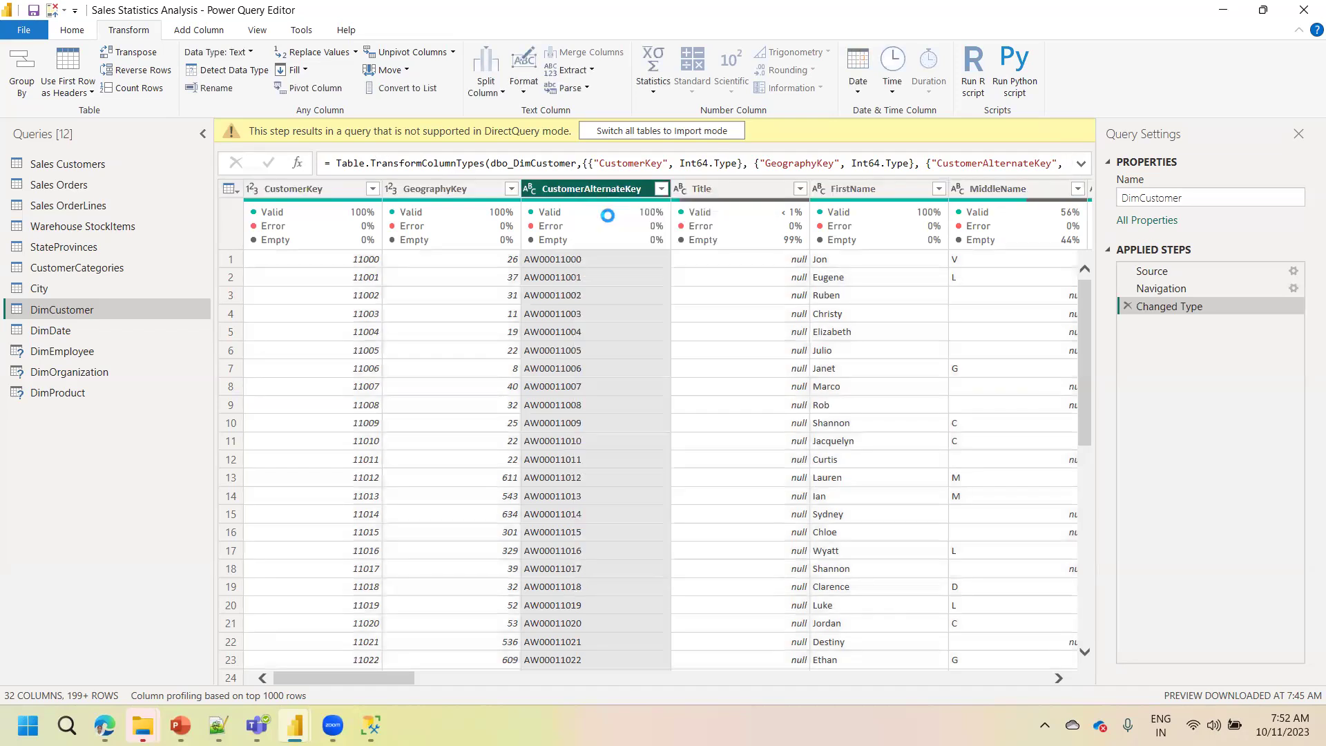
{"action": "left_click", "coordinate": [478, 189]}
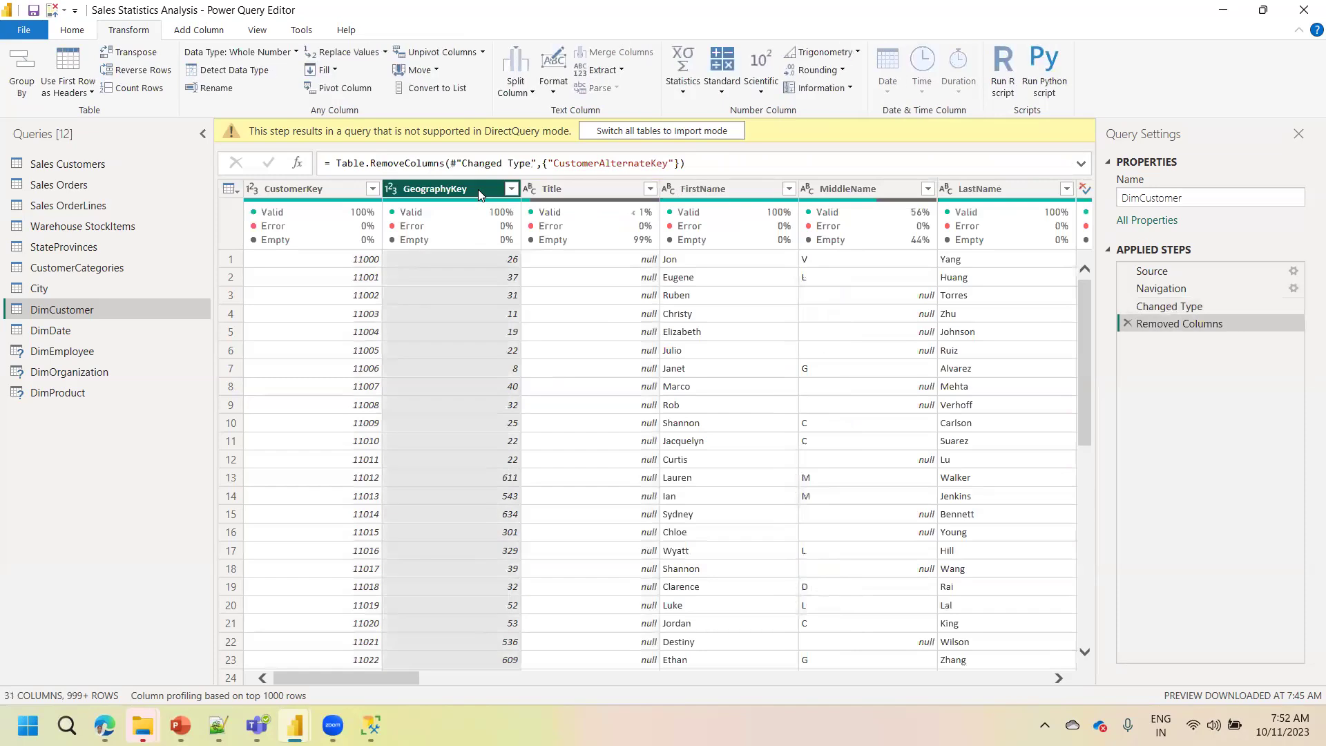
{"action": "key", "text": "ctrl+a"}
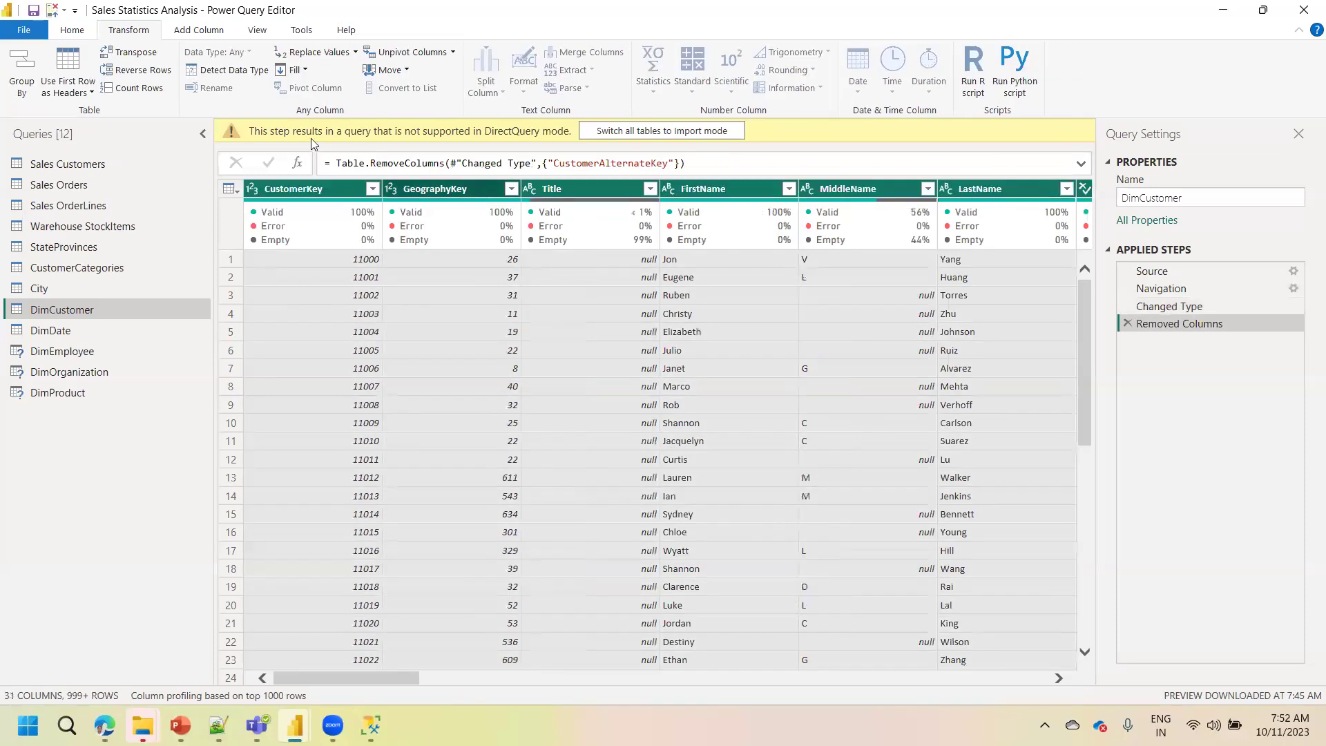
{"action": "left_click", "coordinate": [230, 76]}
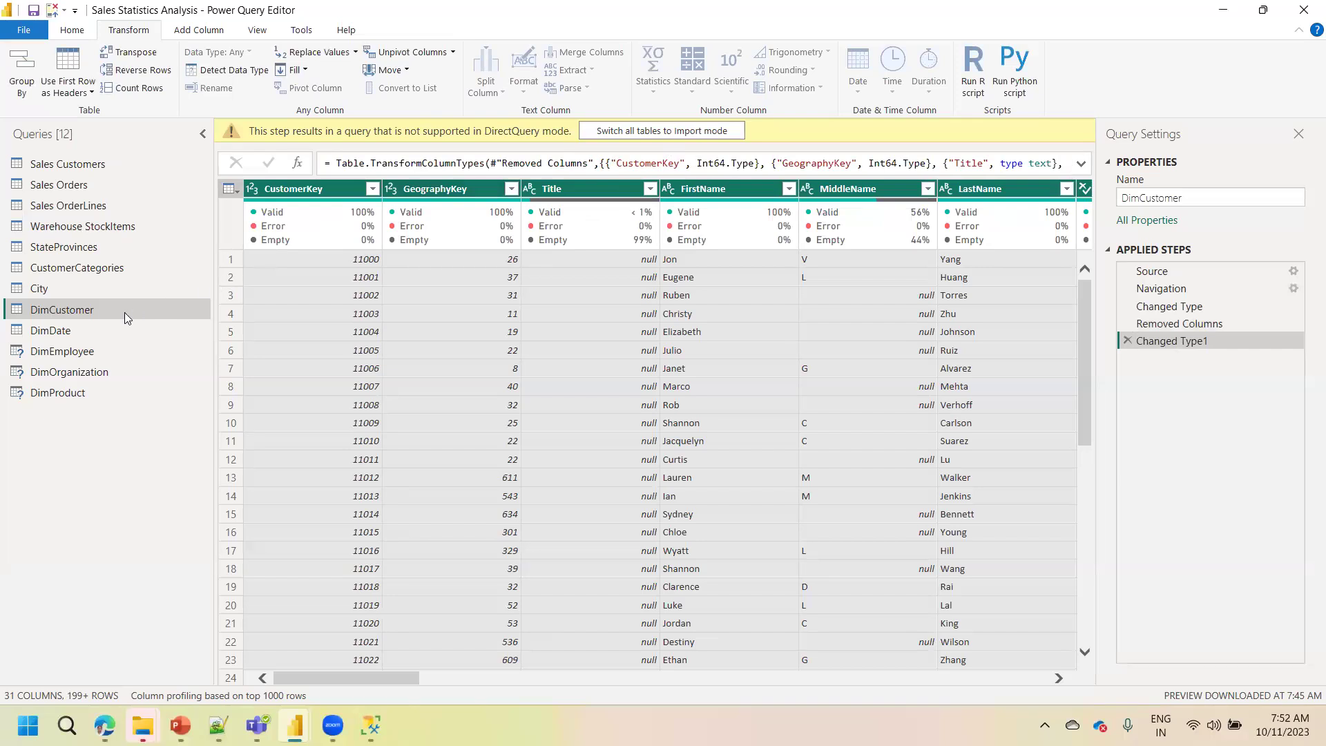
Try to apply the DimCustomer query changes to the model and close Power Query Editor
{"action": "left_click", "coordinate": [74, 31]}
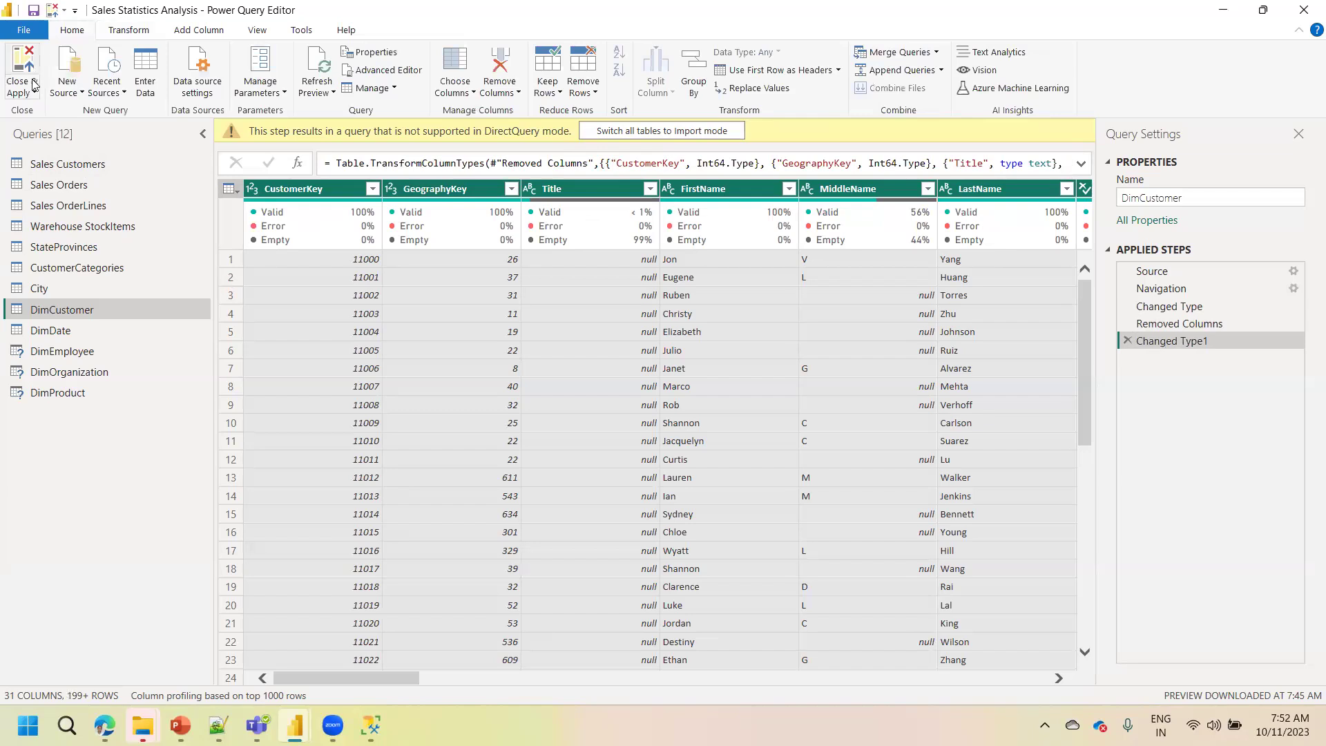
{"action": "left_click", "coordinate": [28, 90]}
{"action": "left_click", "coordinate": [59, 107]}
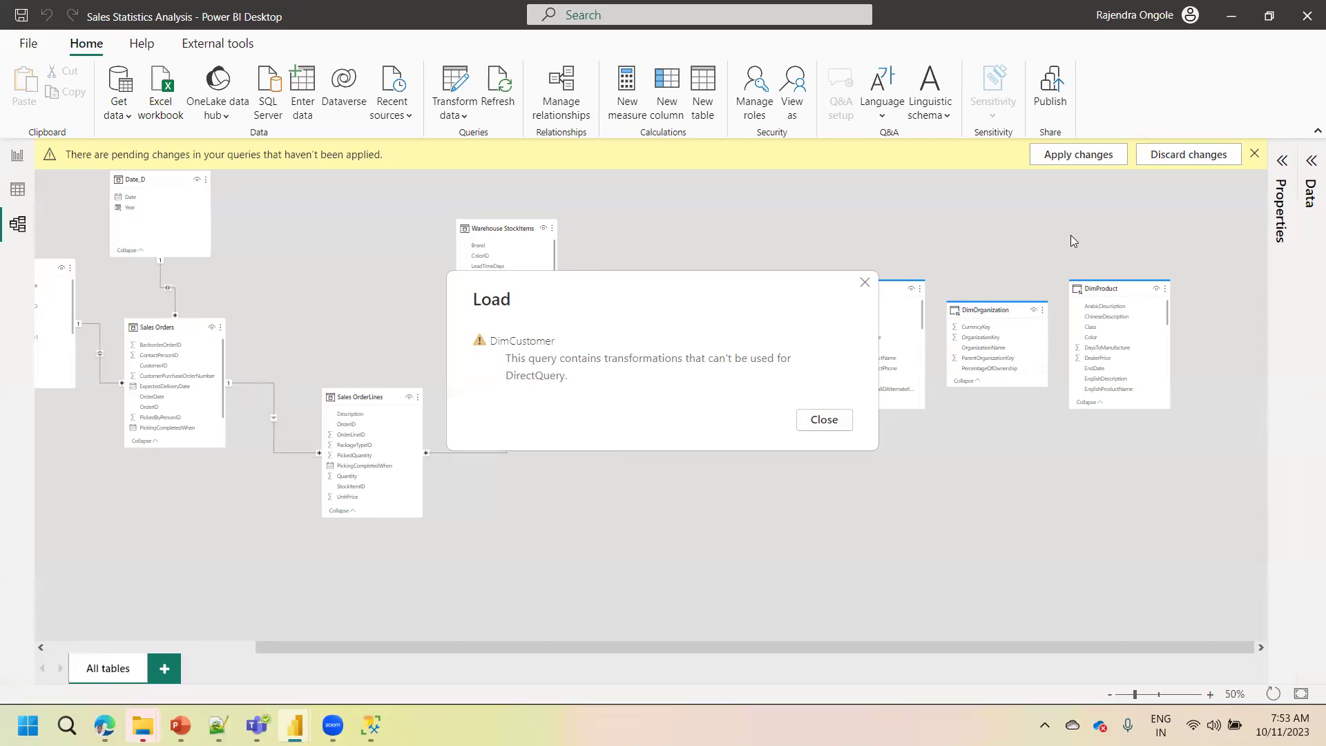
{"action": "left_click", "coordinate": [825, 423]}
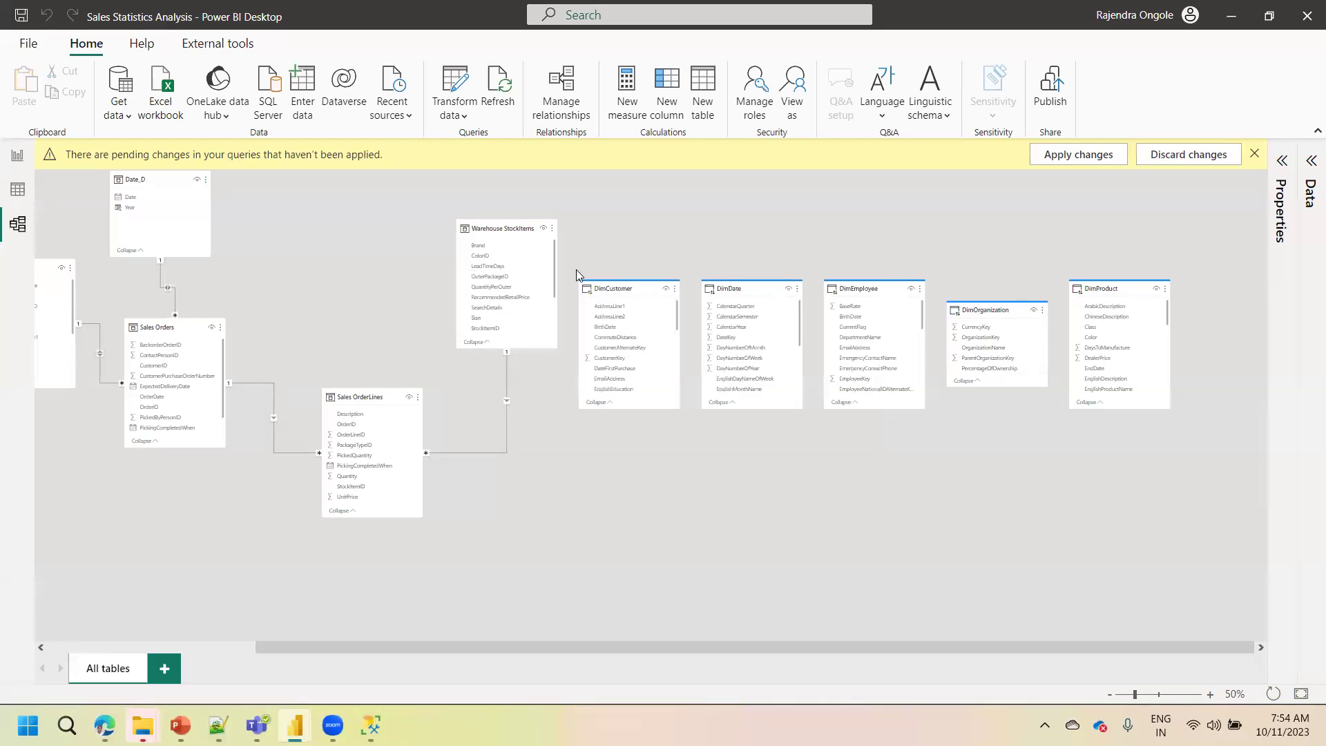
Reopen the DimCustomer query and delete its Changed Type1, Removed Columns and Changed Type applied steps
{"action": "left_click", "coordinate": [456, 85]}
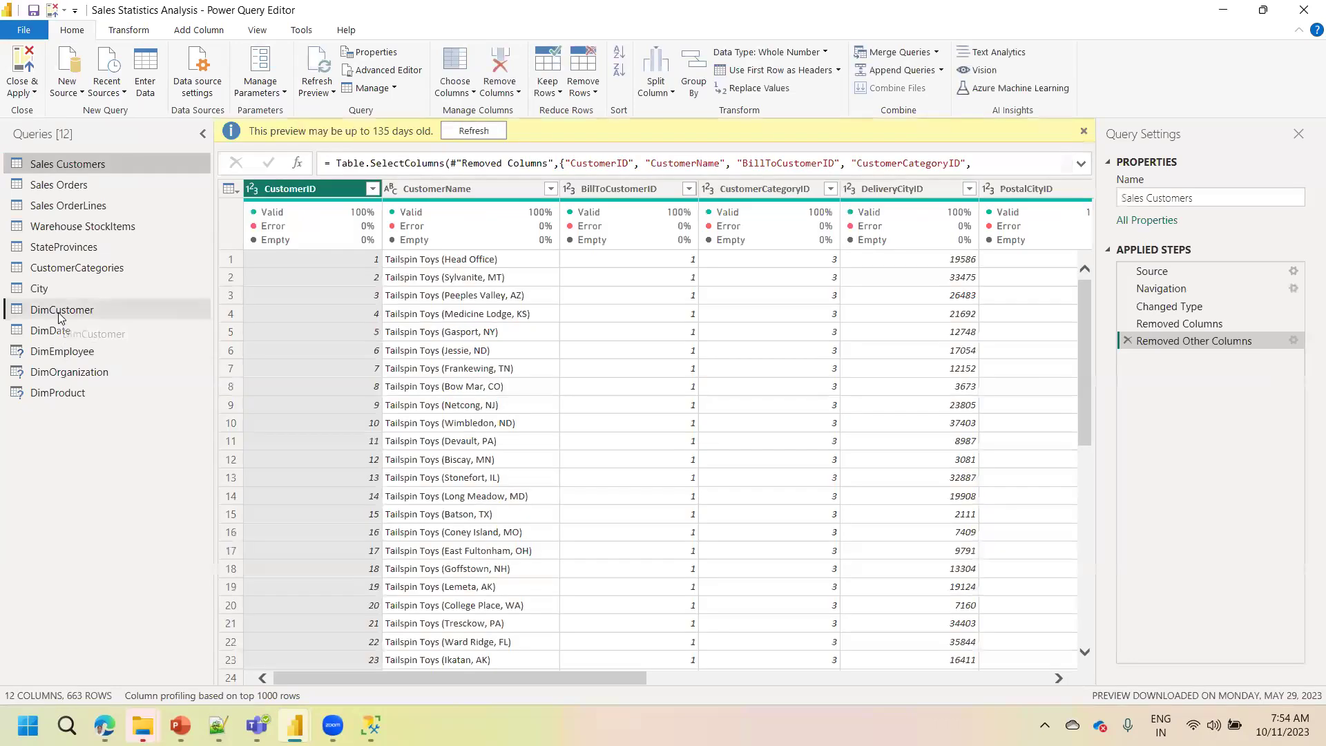
{"action": "left_click", "coordinate": [61, 312]}
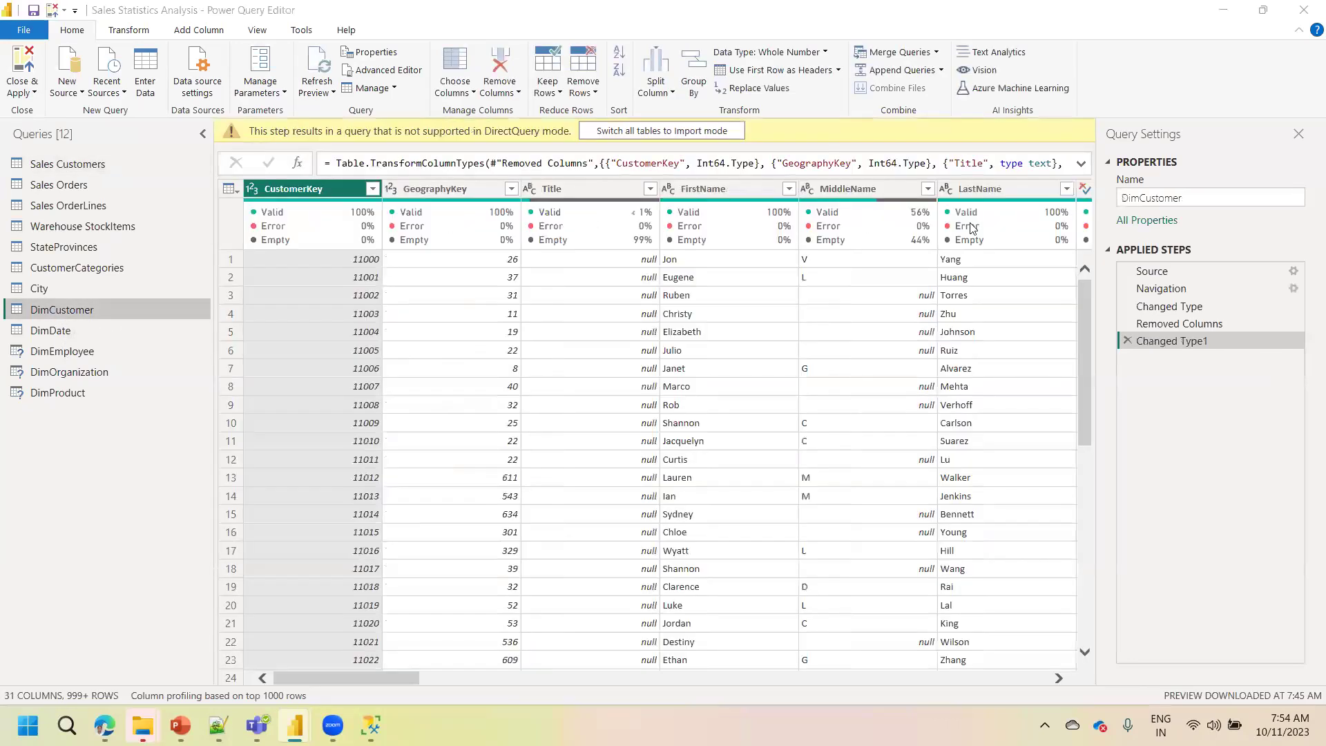
{"action": "left_click", "coordinate": [1126, 341]}
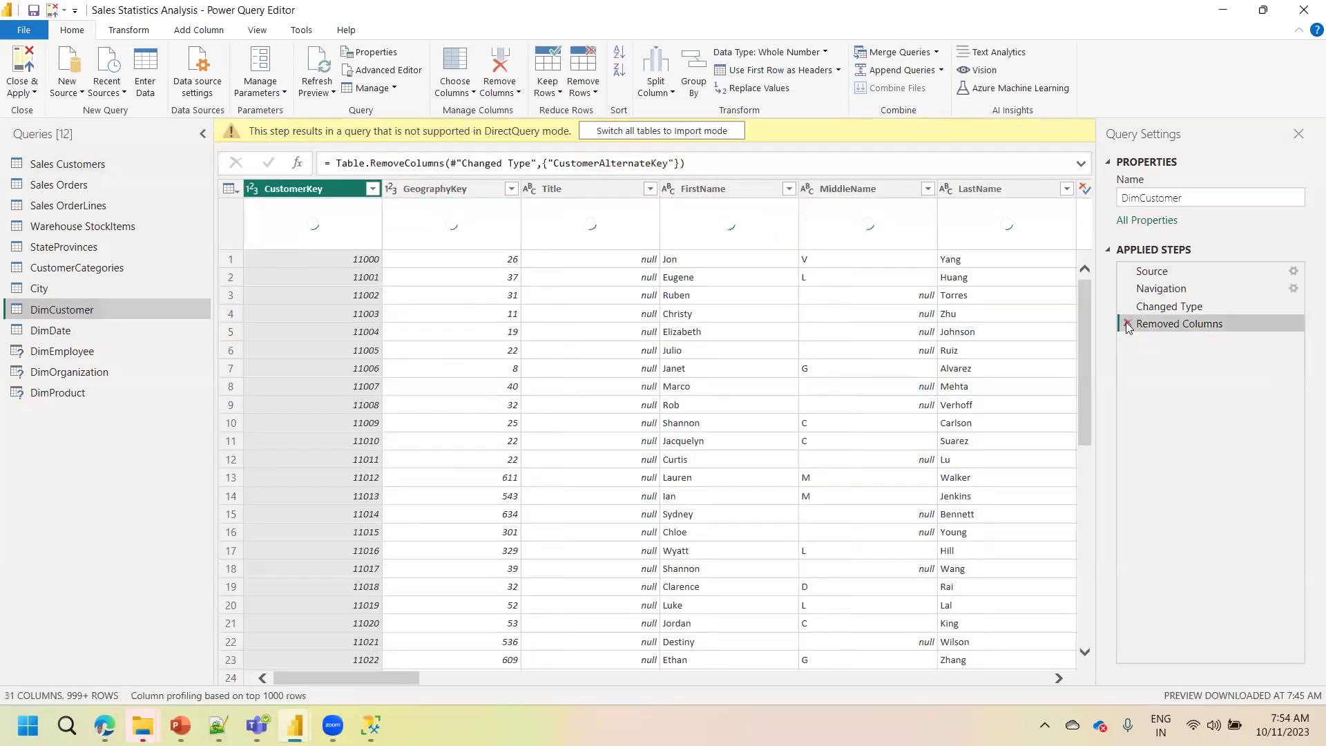
{"action": "left_click", "coordinate": [1126, 323]}
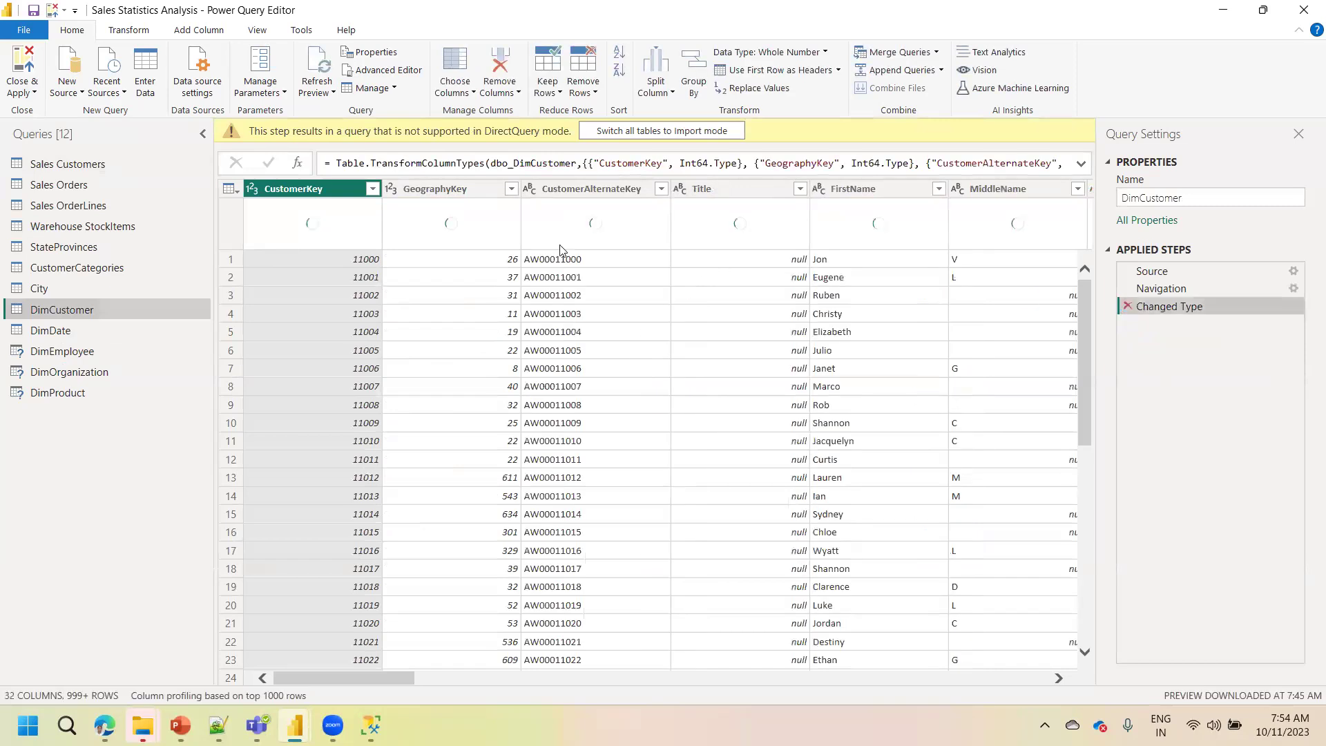
{"action": "left_click", "coordinate": [1126, 306]}
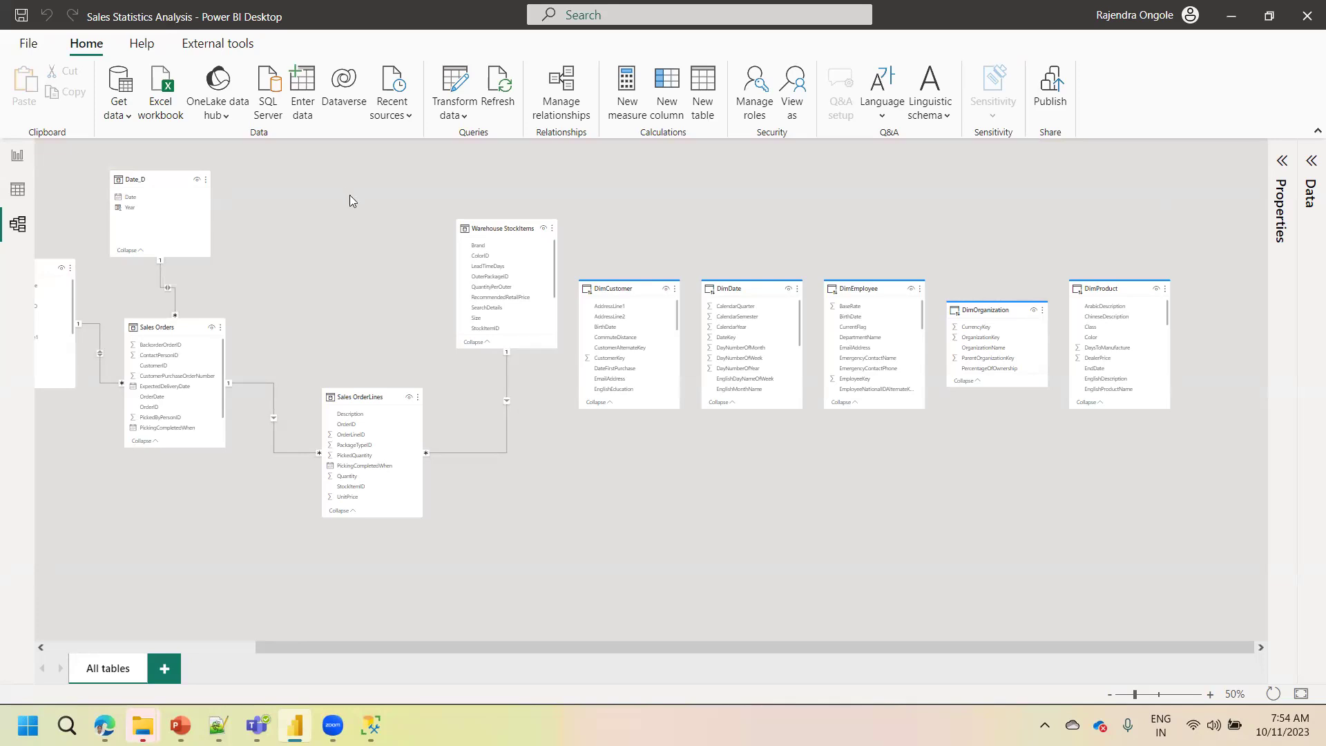
Switch the DimCustomer table's storage mode from DirectQuery to Import, accepting the irreversible change, and select Warehouse StockItems for comparison
{"action": "left_click", "coordinate": [623, 288]}
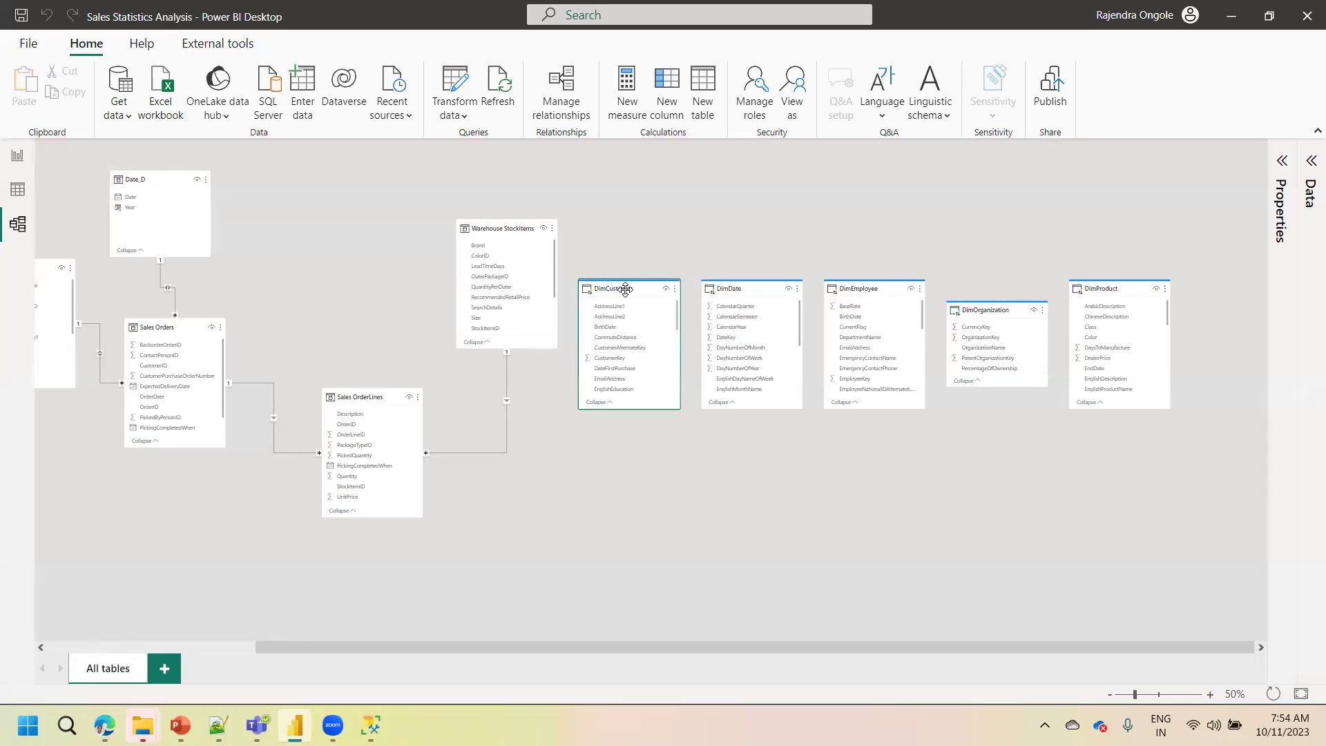
{"action": "left_click", "coordinate": [1283, 161]}
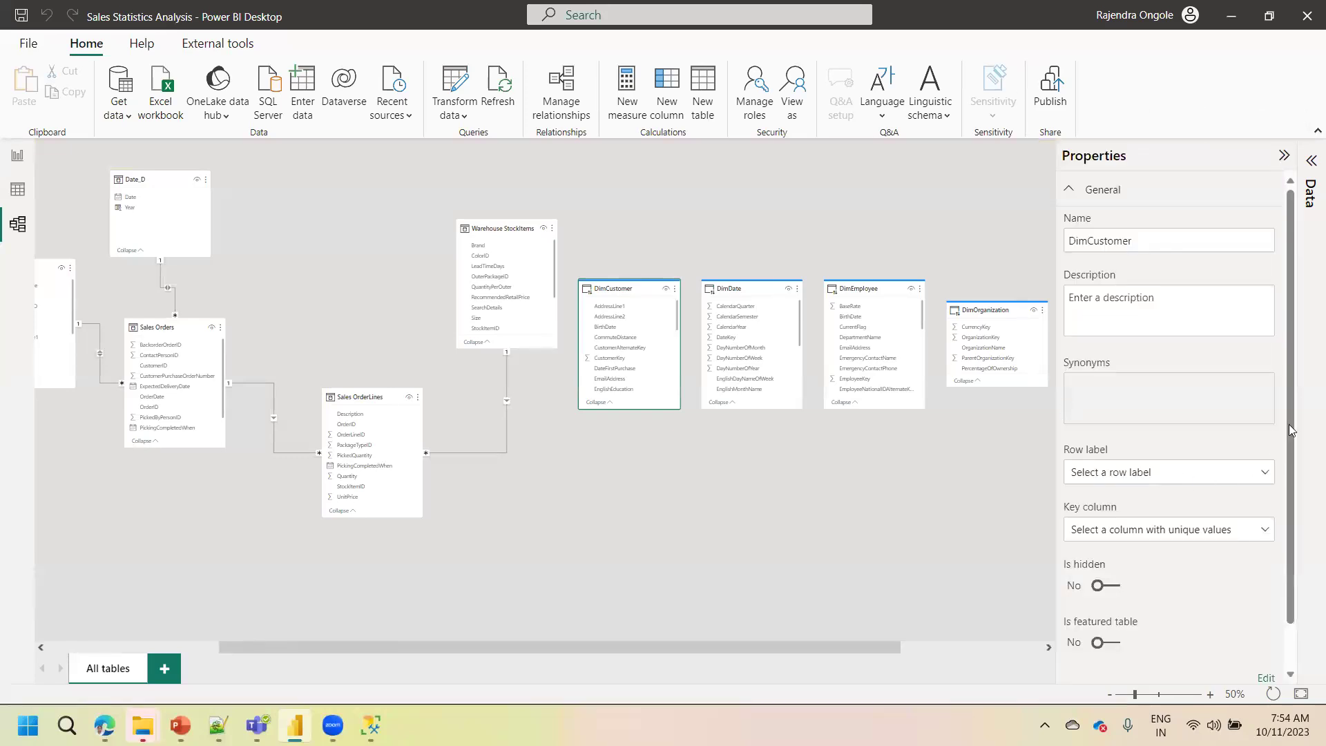
{"action": "scroll", "coordinate": [1292, 430], "scroll_direction": "down", "scroll_amount": 1}
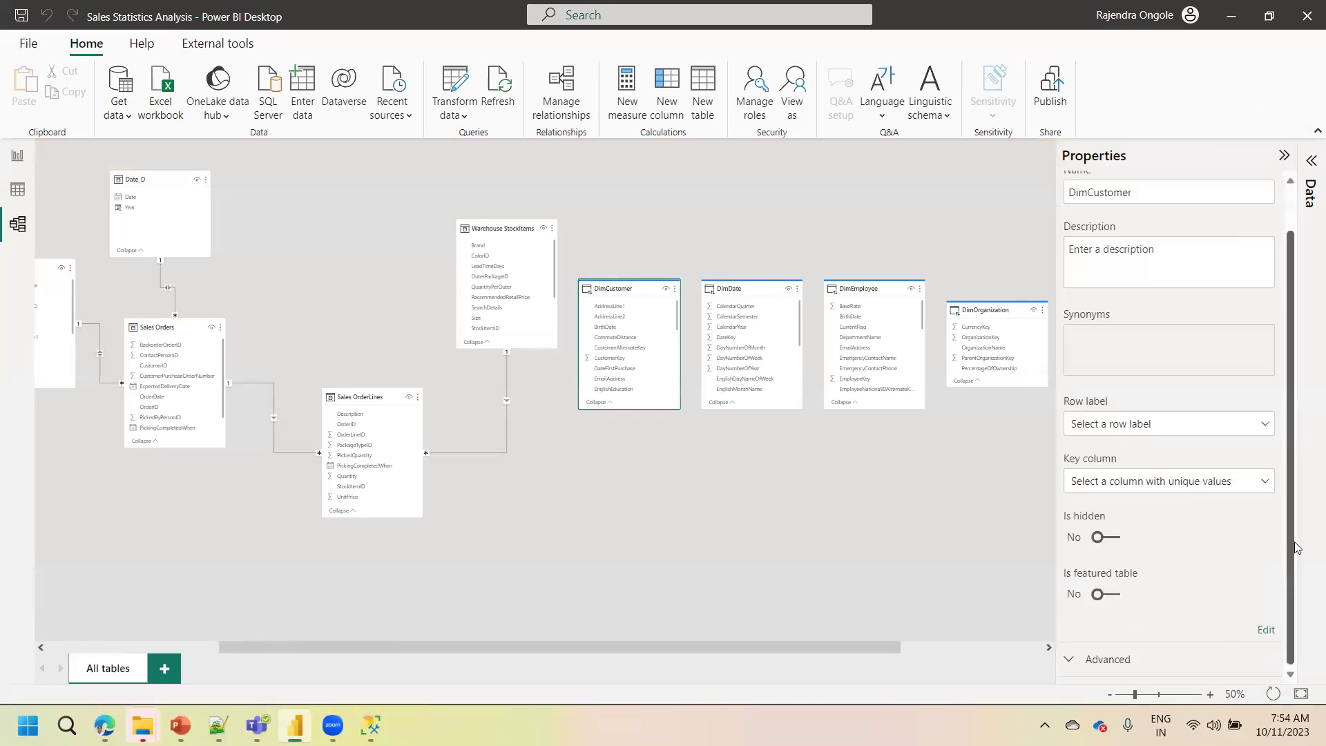
{"action": "left_click", "coordinate": [1071, 661]}
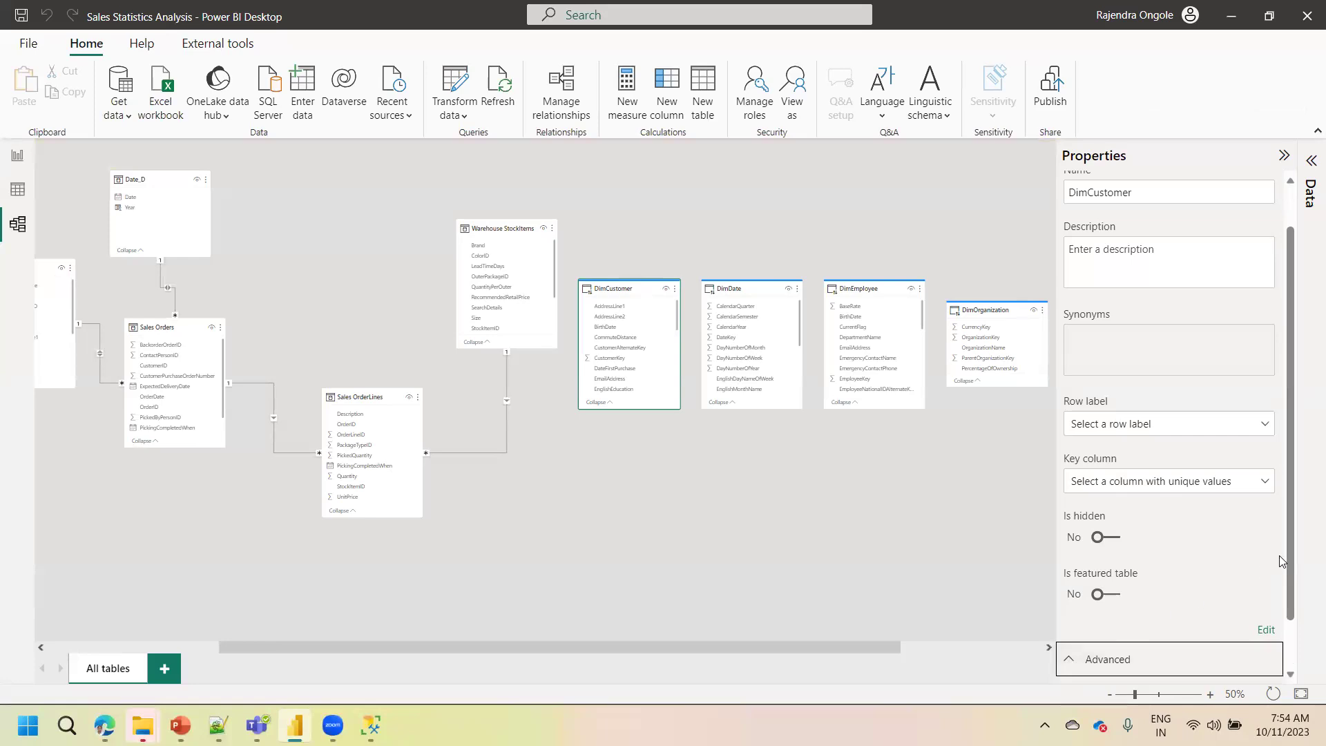
{"action": "scroll", "coordinate": [1289, 552], "scroll_direction": "down", "scroll_amount": 1}
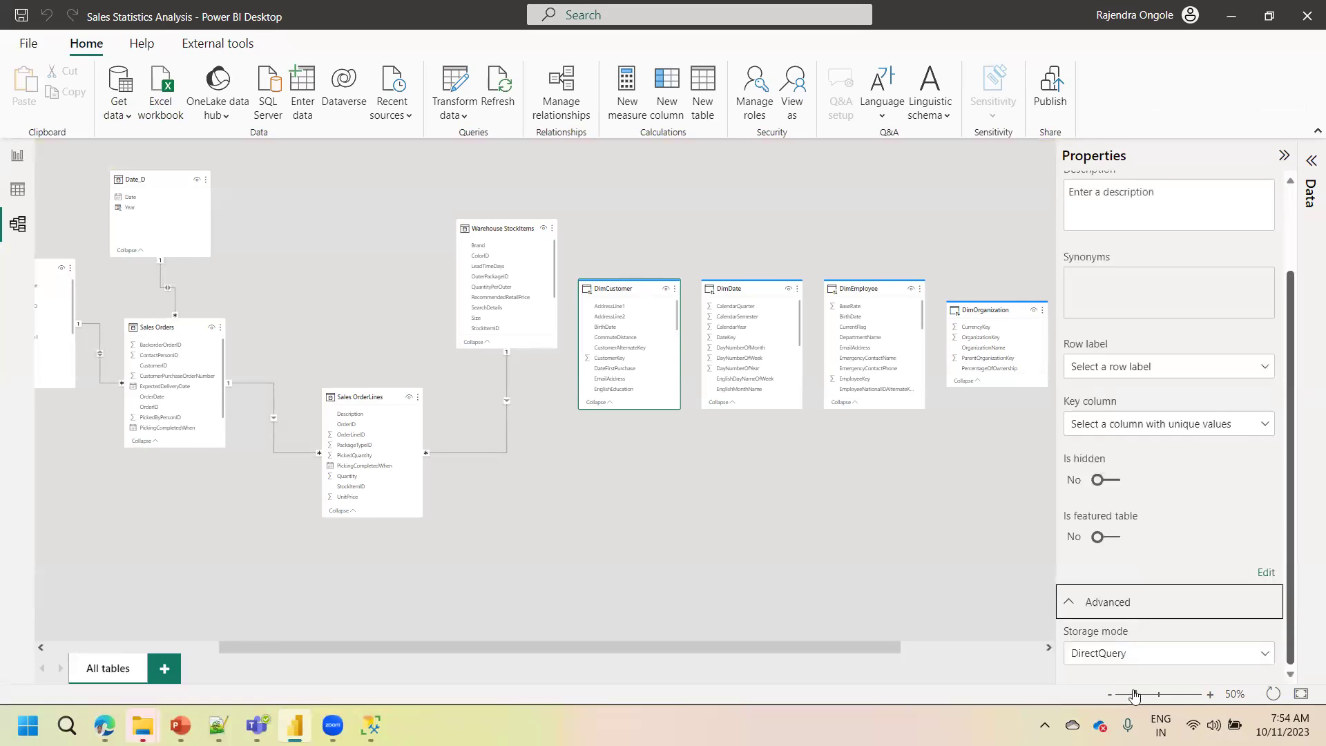
{"action": "left_click", "coordinate": [1120, 655]}
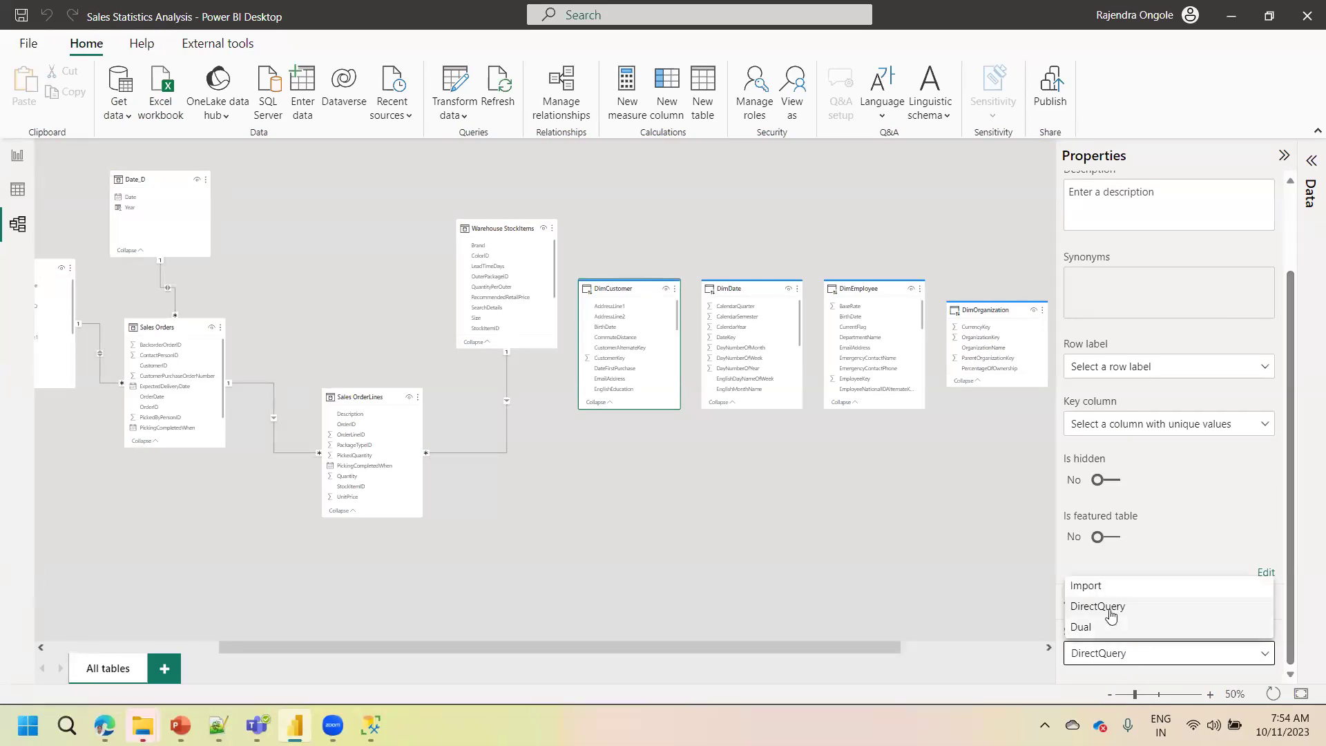
{"action": "left_click", "coordinate": [1106, 585]}
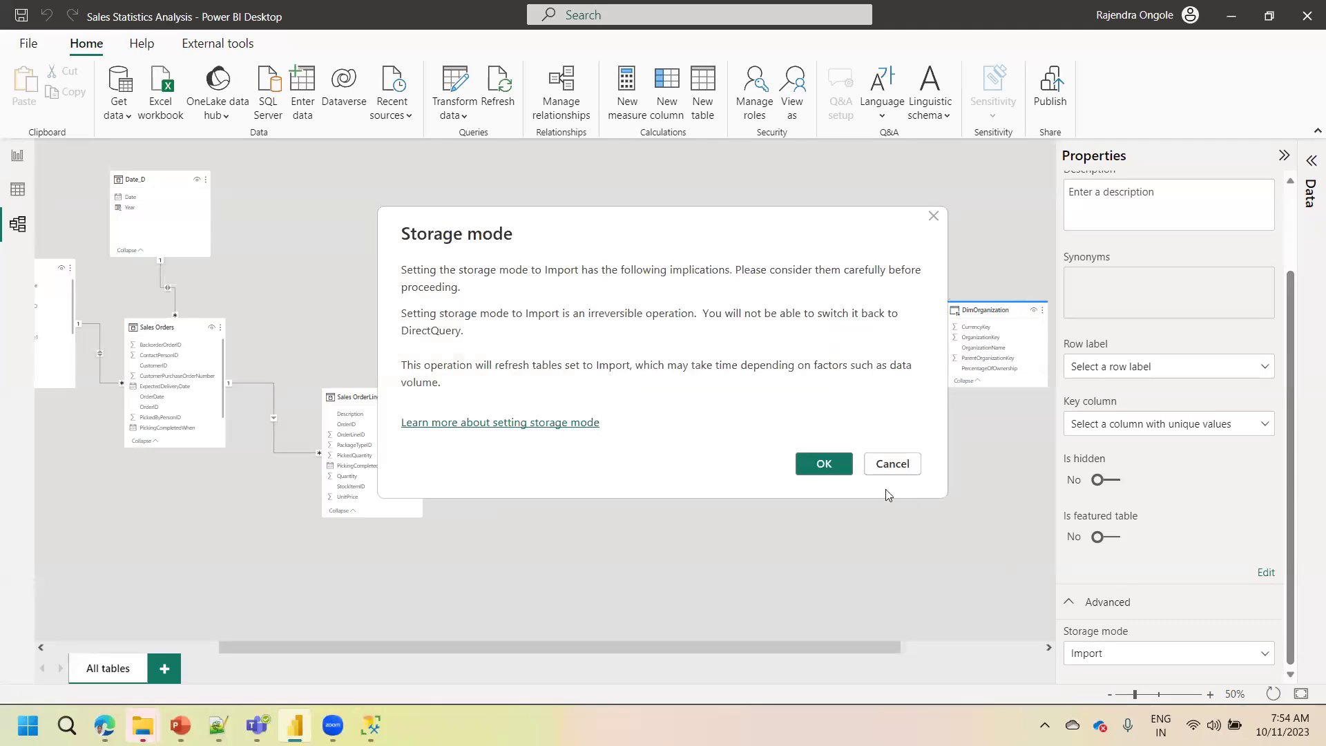
{"action": "left_click", "coordinate": [826, 467]}
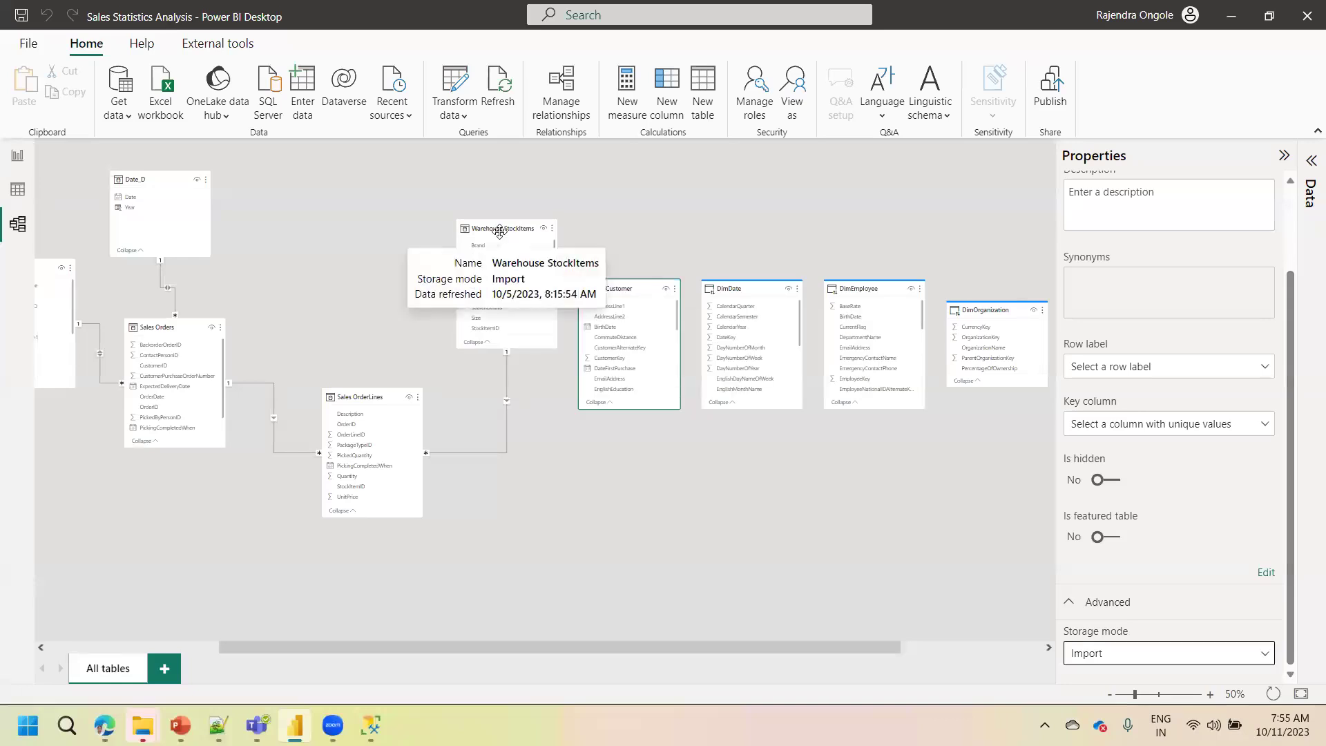
{"action": "left_click", "coordinate": [499, 230]}
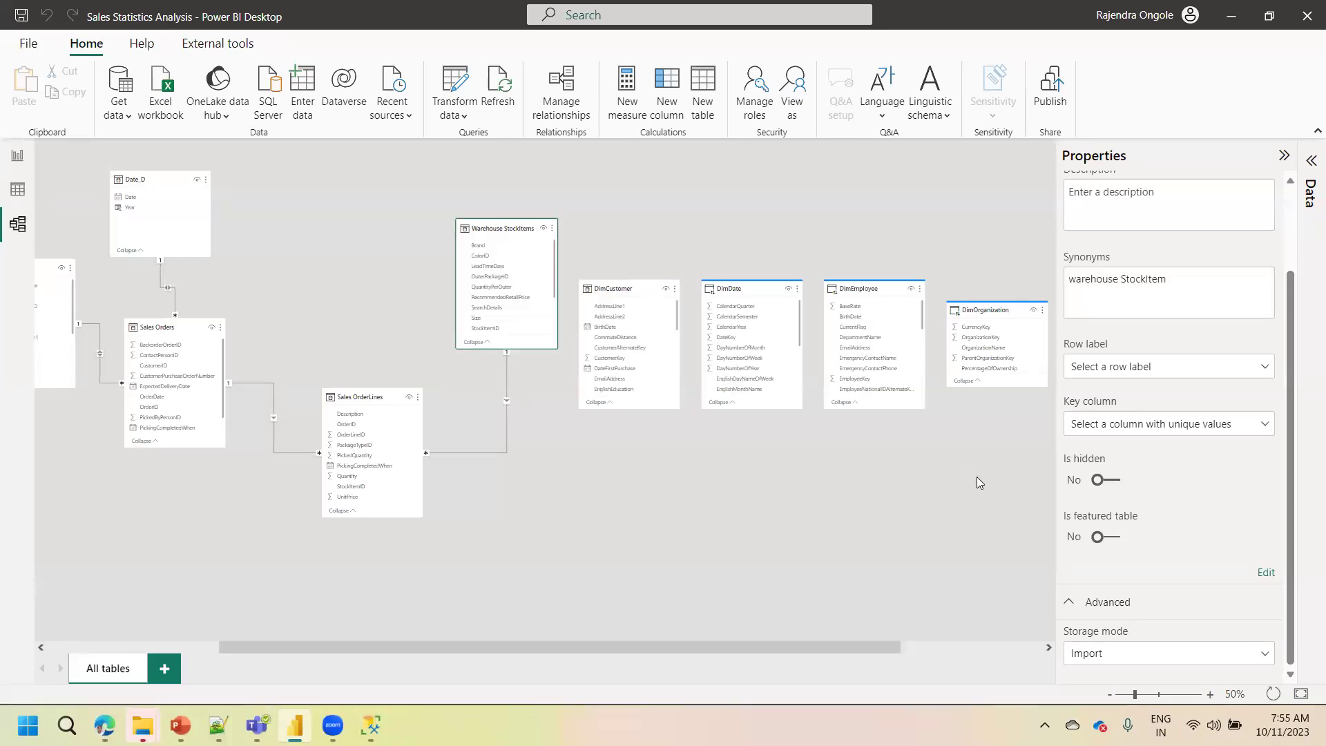
Check the storage mode options of Warehouse StockItems and DimCustomer, and select DimDate to compare its storage mode
{"action": "left_click", "coordinate": [1169, 662]}
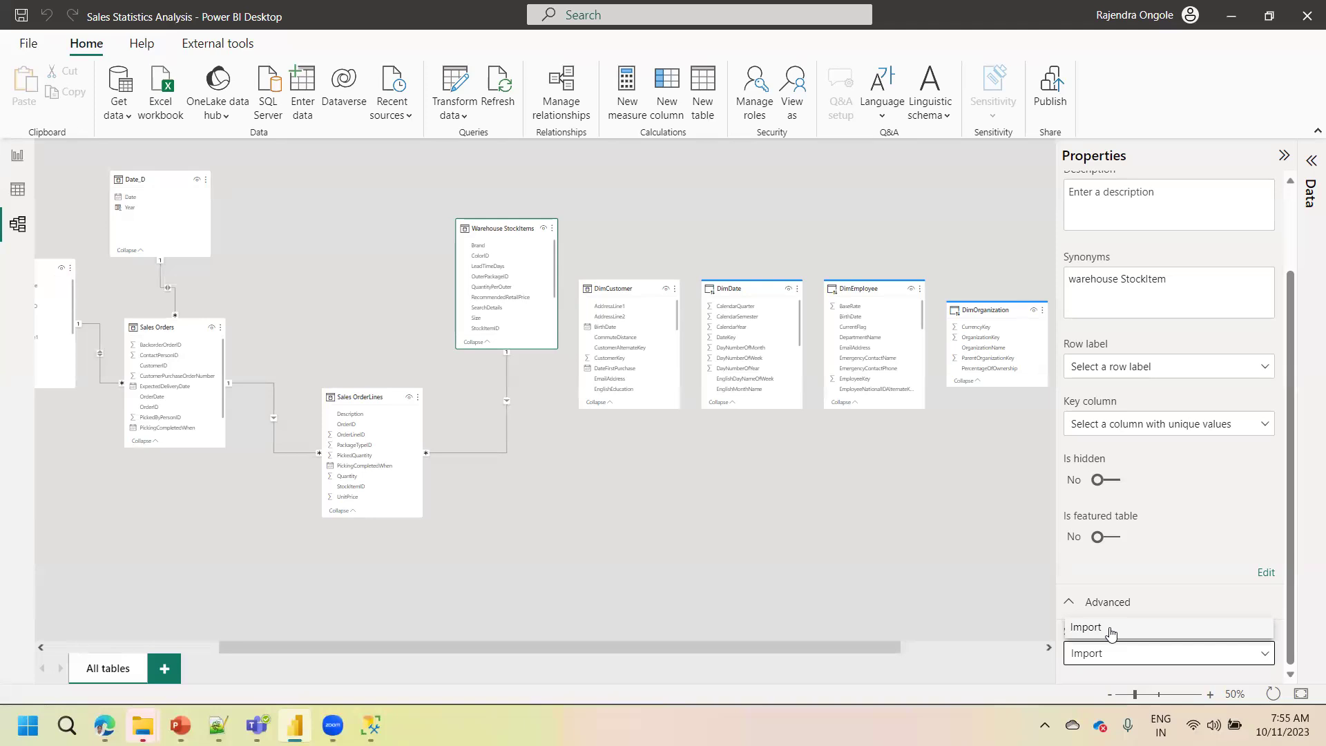
{"action": "left_click", "coordinate": [626, 287]}
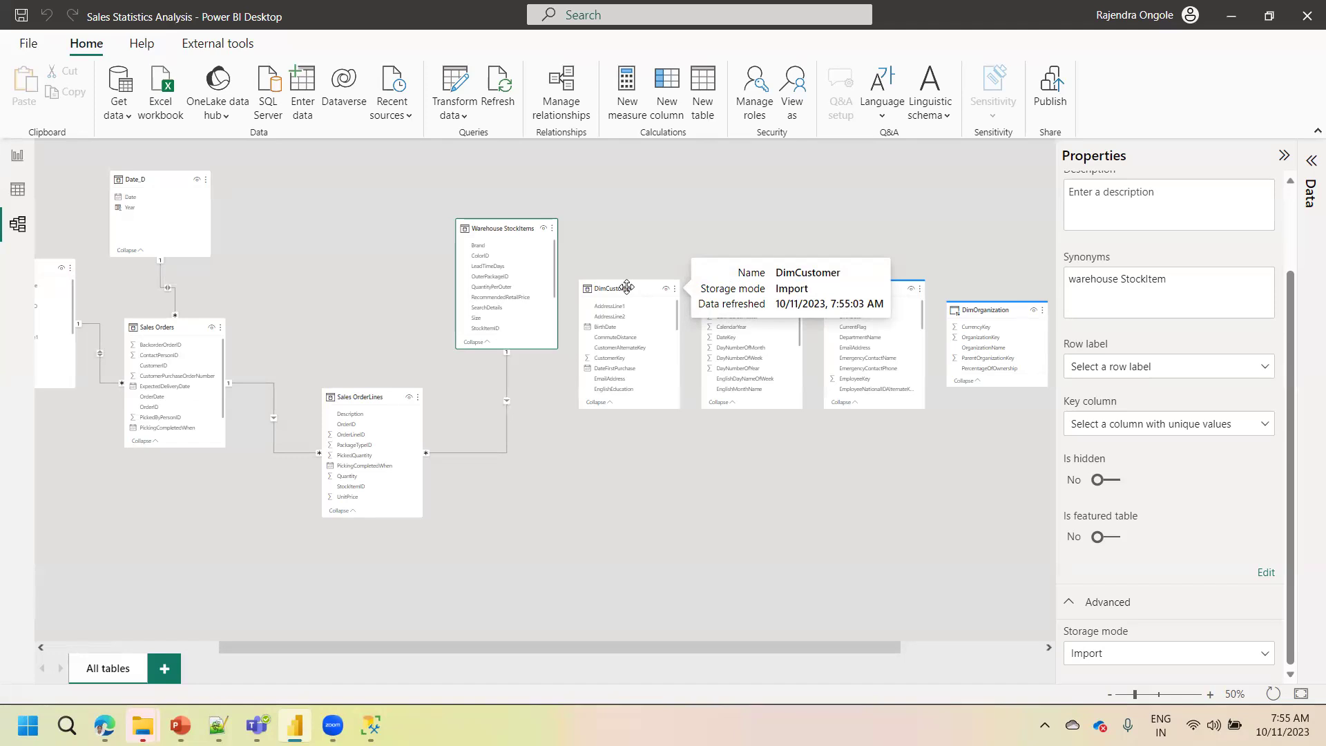
{"action": "left_click", "coordinate": [622, 290]}
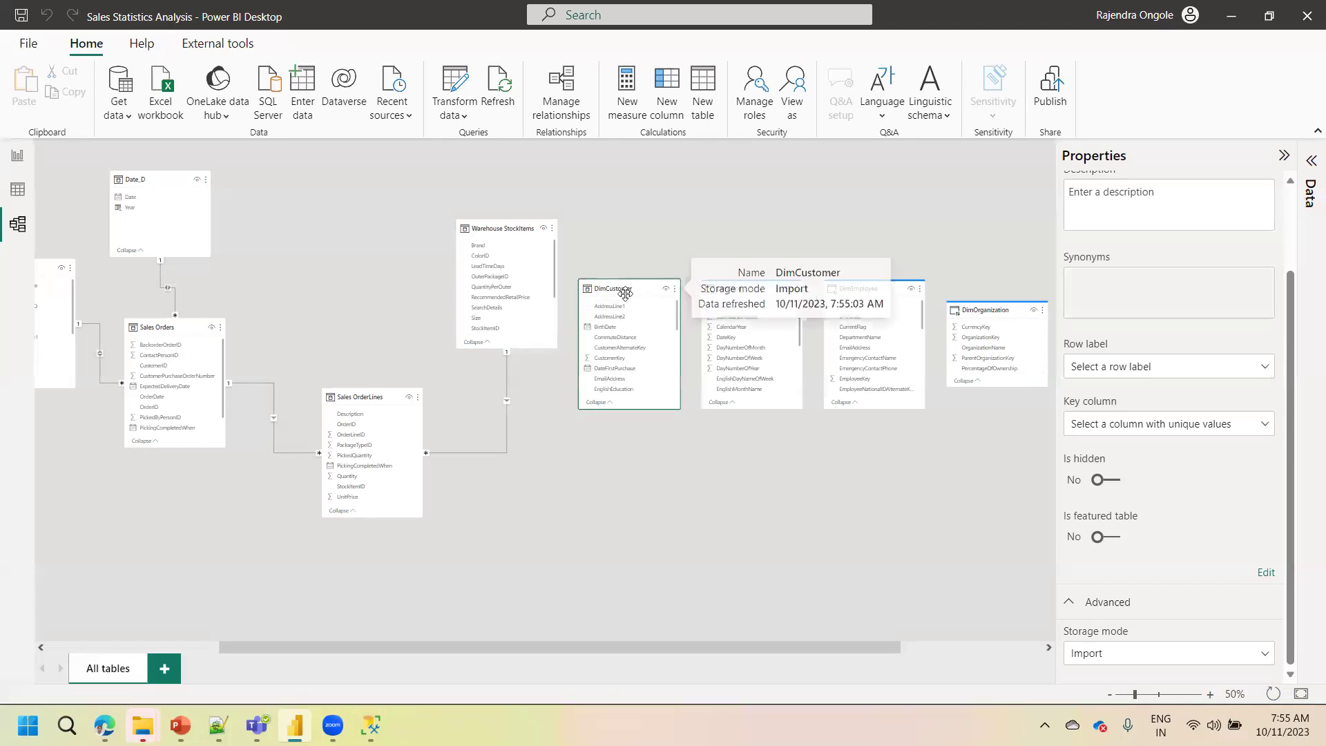
{"action": "left_click", "coordinate": [1153, 653]}
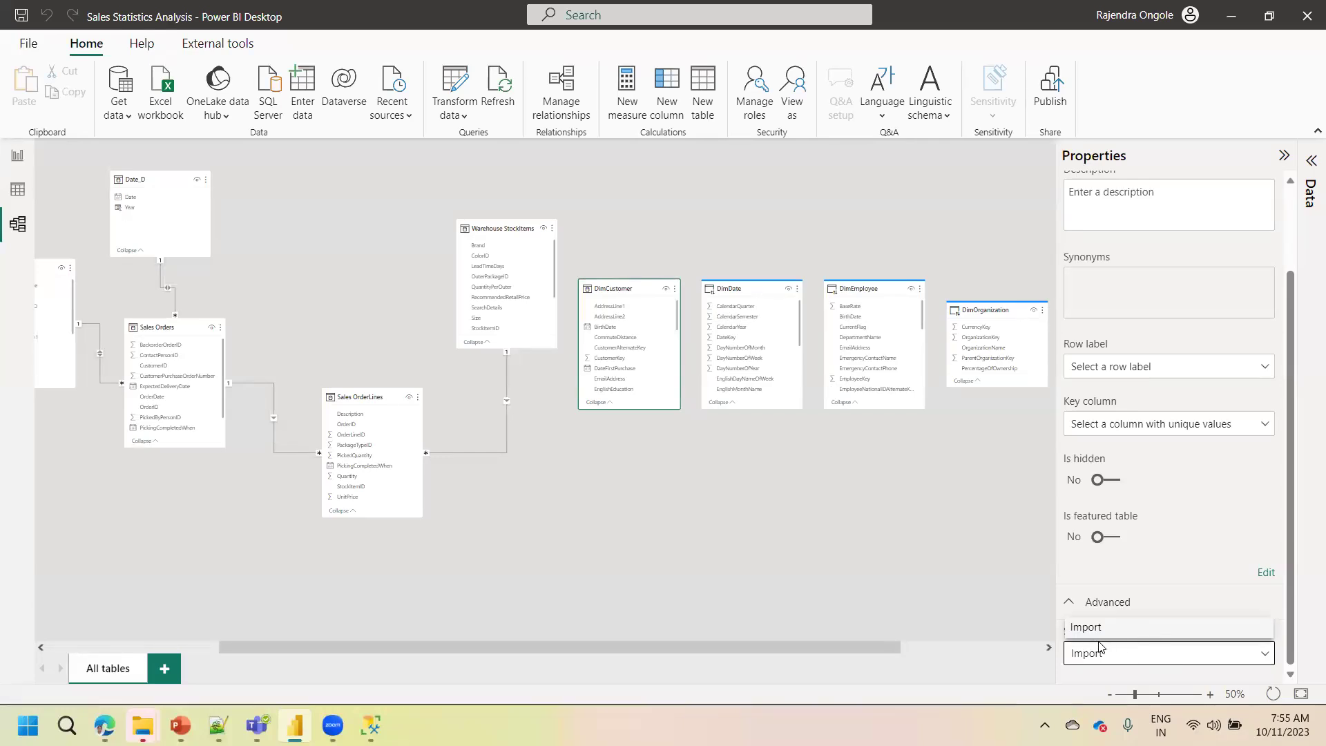
{"action": "left_click", "coordinate": [739, 294]}
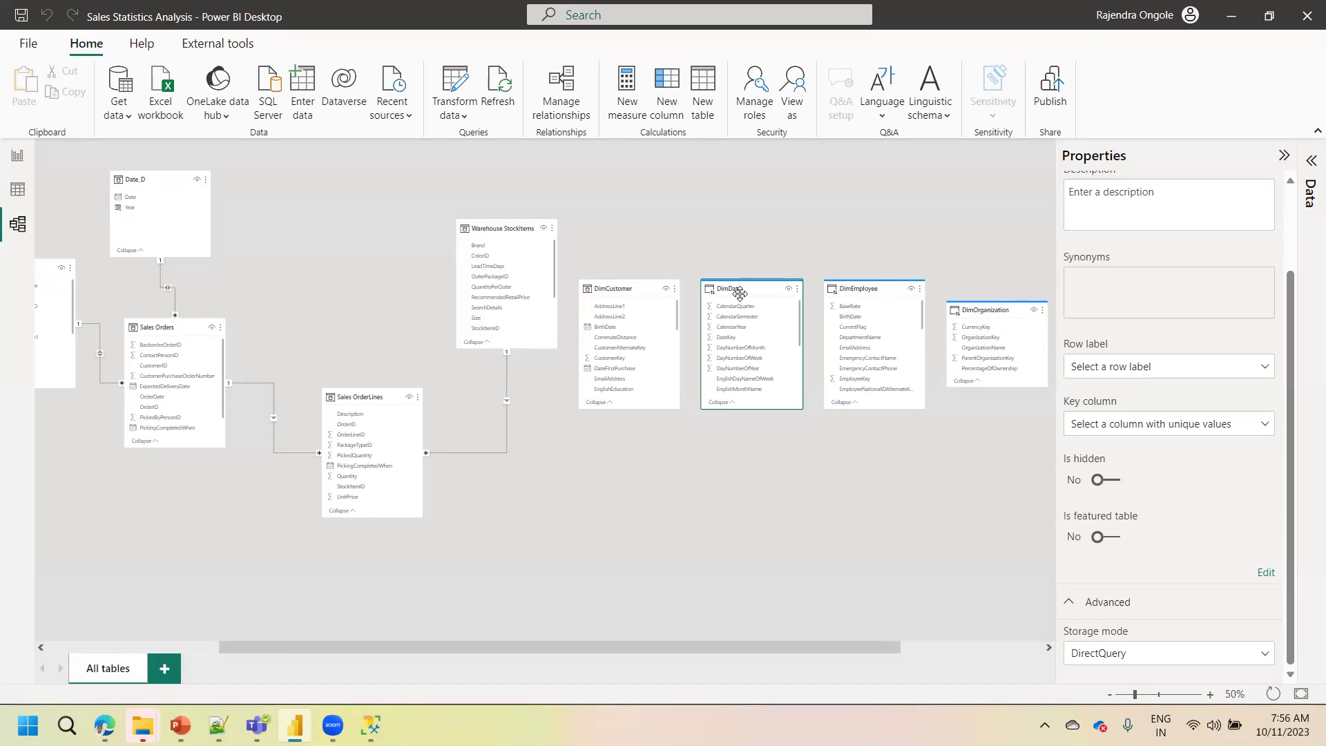
Look over the report page and table data, and examine the fields of DimDate and DimCustomer and the page format options
{"action": "left_click", "coordinate": [18, 190]}
{"action": "left_click", "coordinate": [17, 160]}
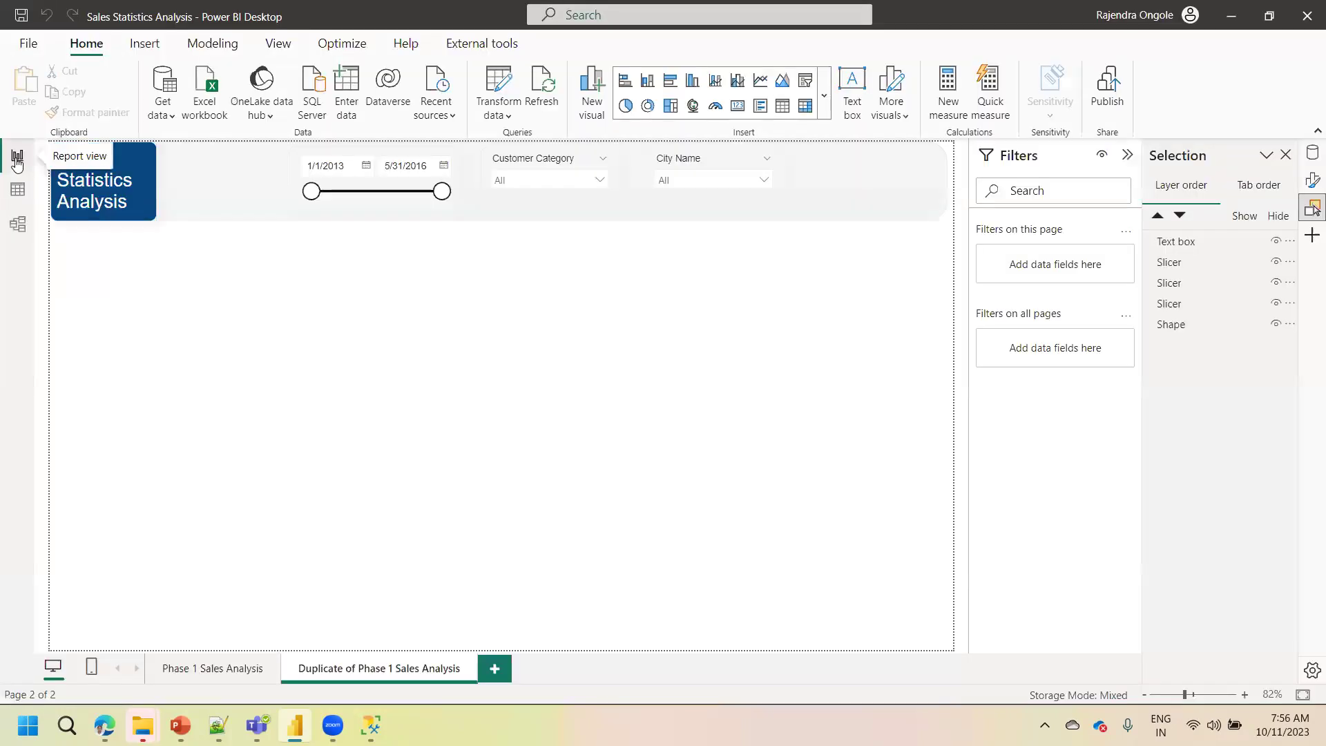
{"action": "left_click", "coordinate": [20, 195]}
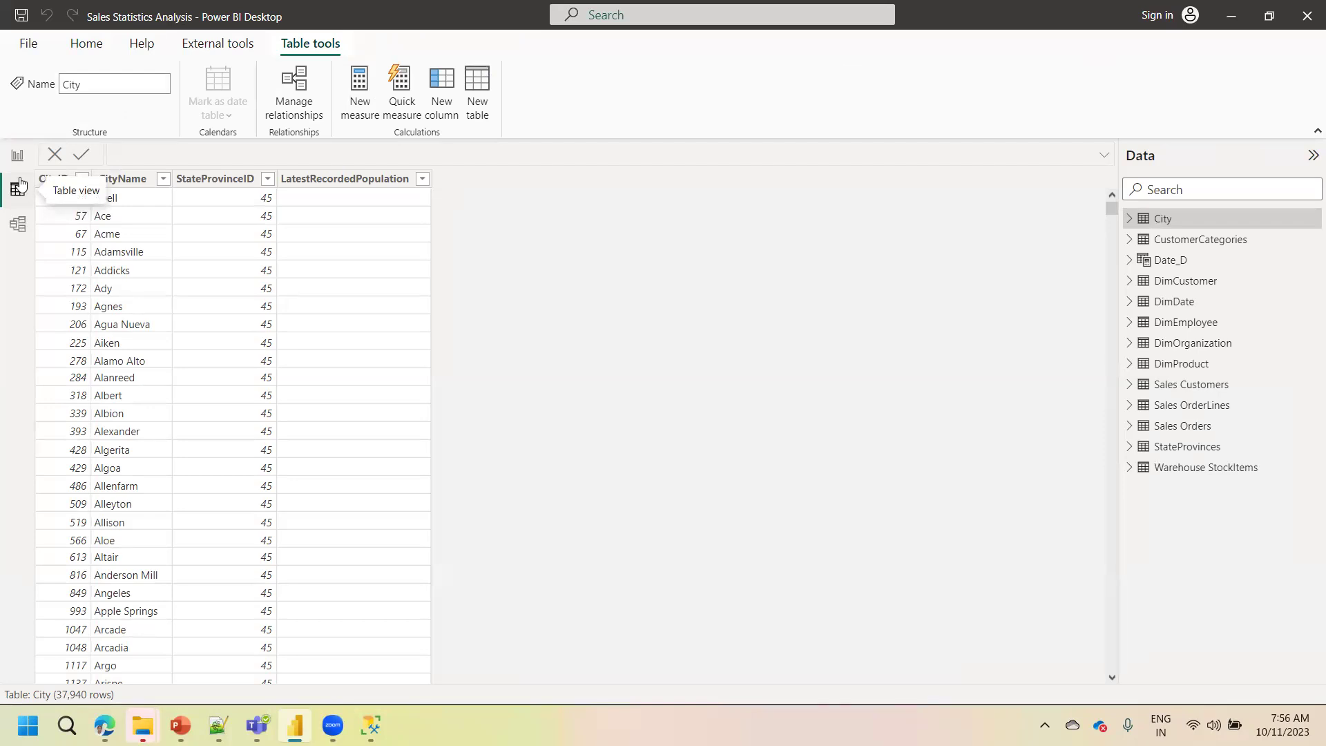
{"action": "left_click", "coordinate": [14, 155]}
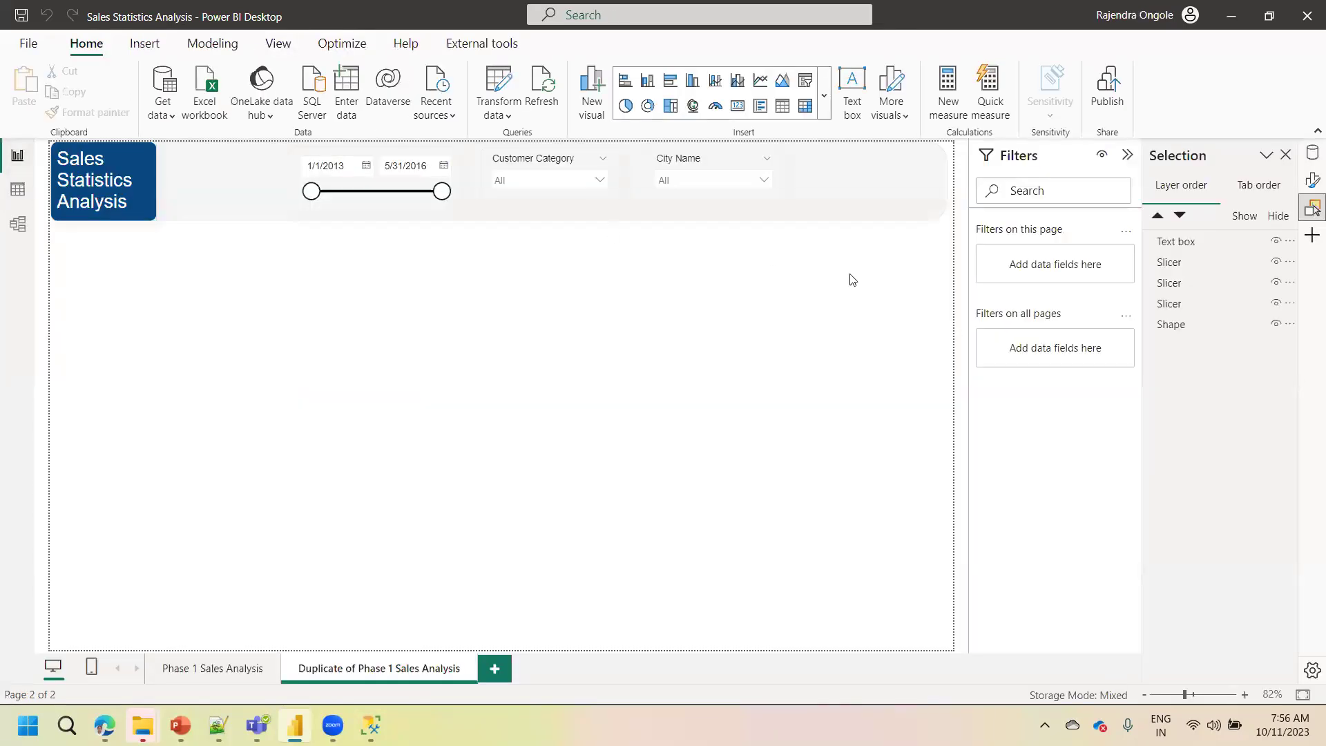
{"action": "left_click", "coordinate": [1310, 158]}
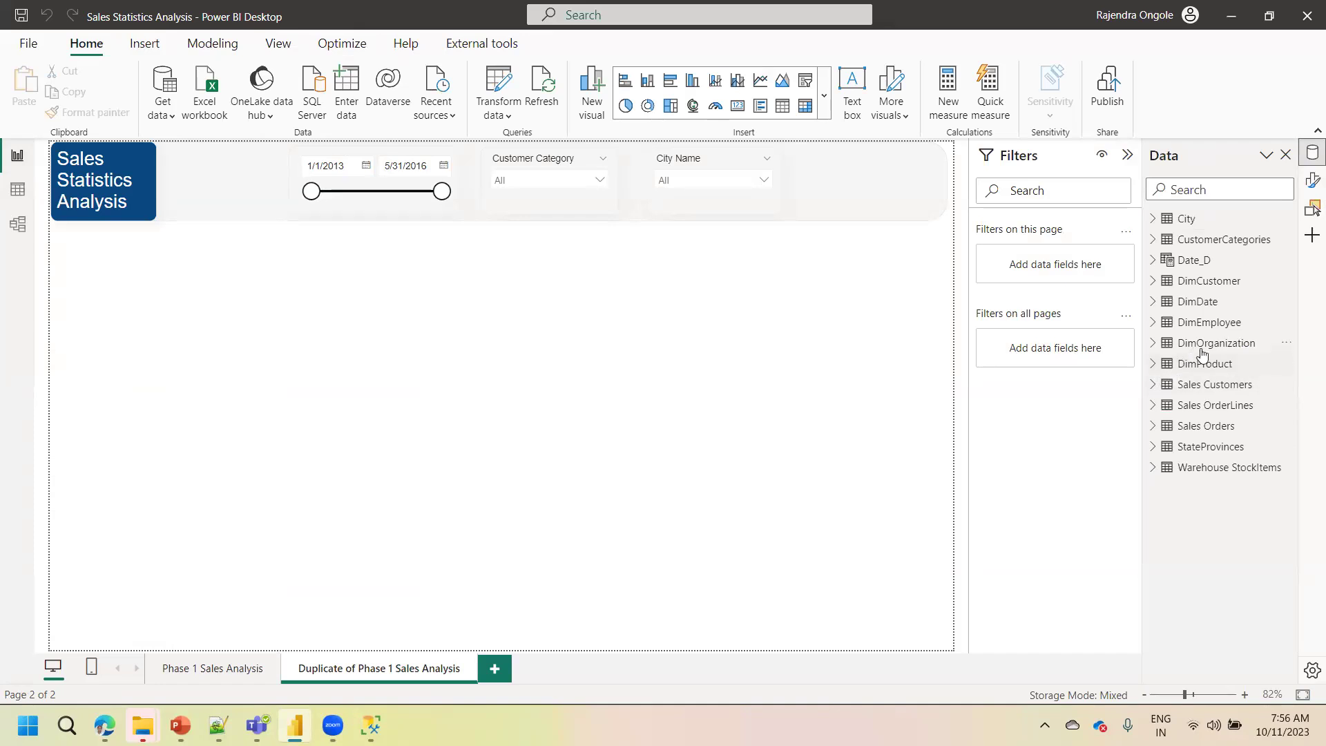
{"action": "left_click", "coordinate": [1154, 303]}
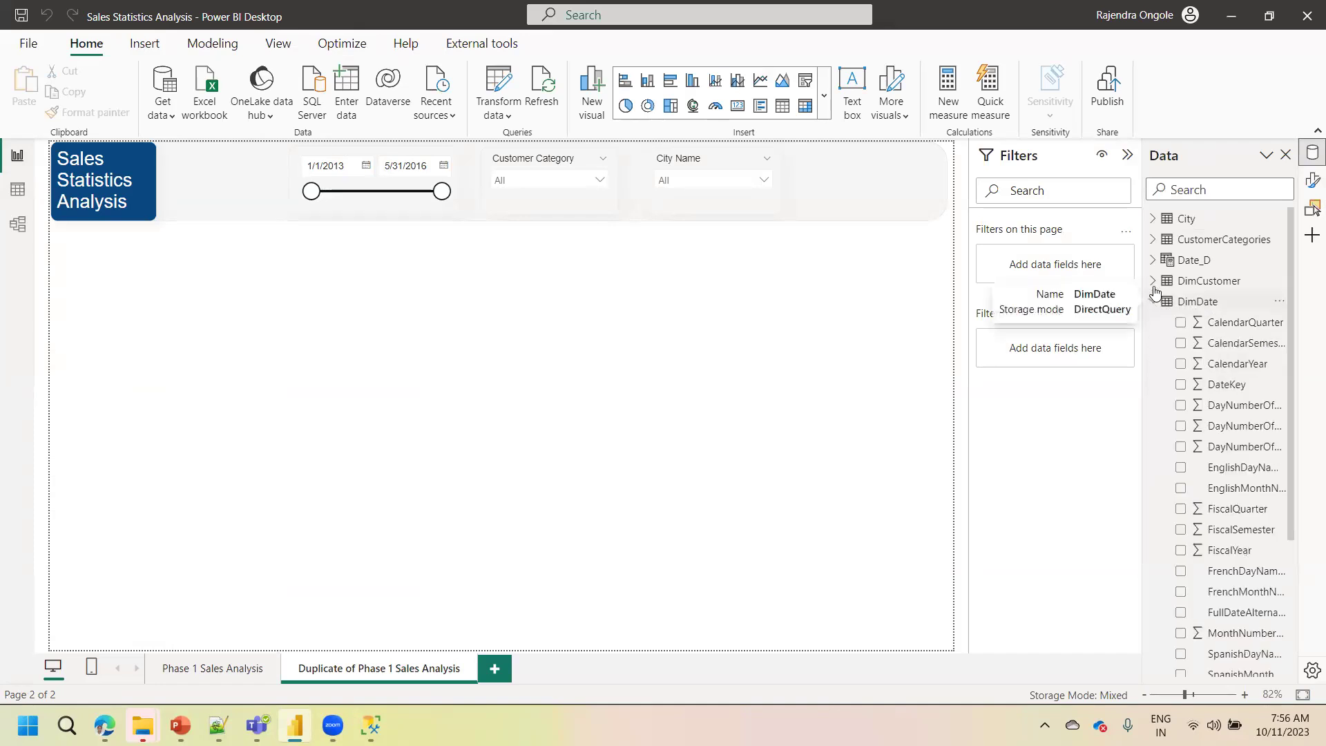
{"action": "left_click", "coordinate": [1199, 280]}
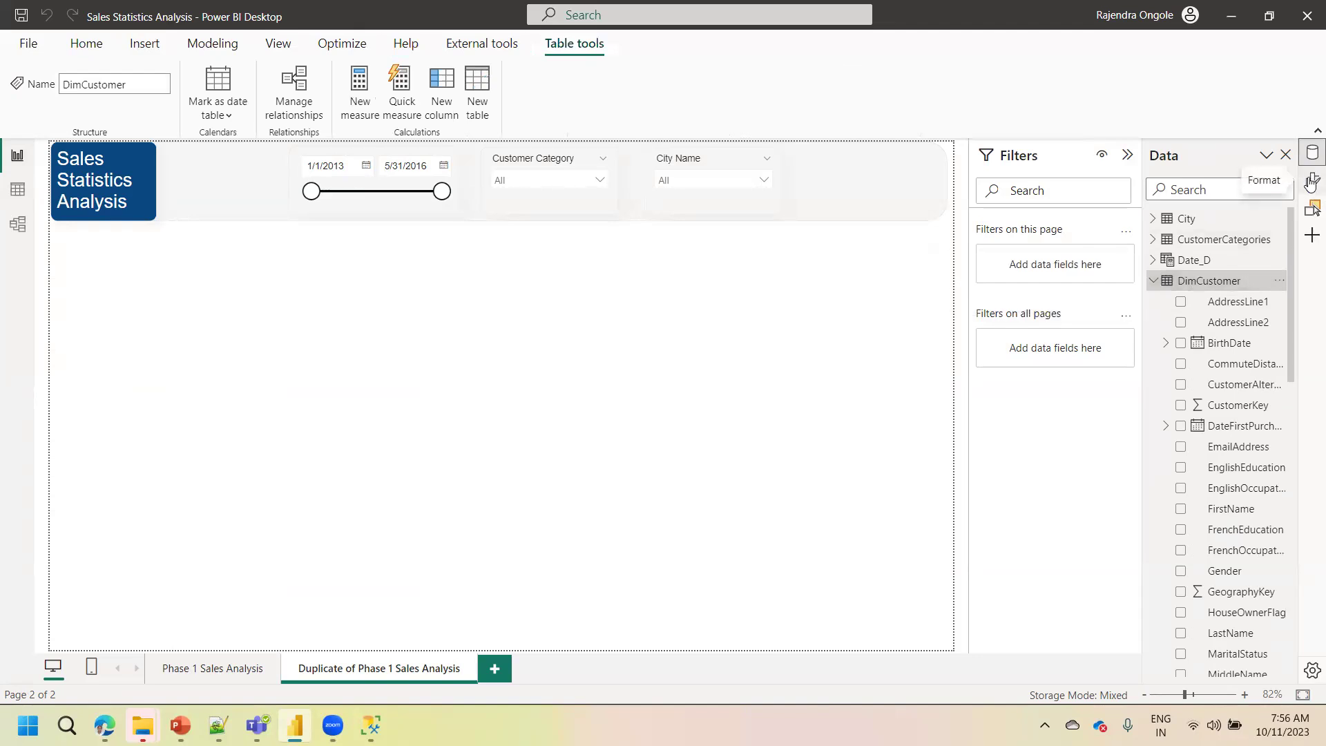
{"action": "left_click", "coordinate": [1312, 181]}
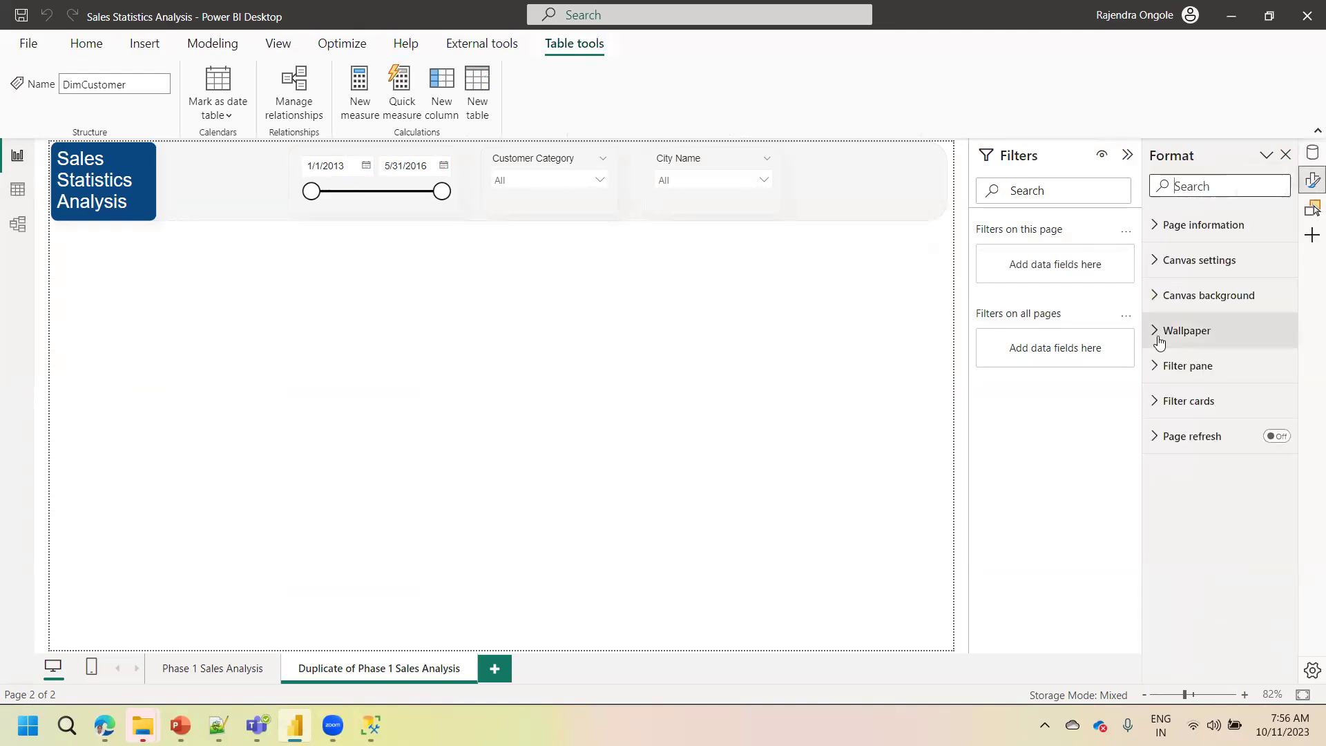
Open the model's queries in Power Query Editor
{"action": "left_click", "coordinate": [86, 44]}
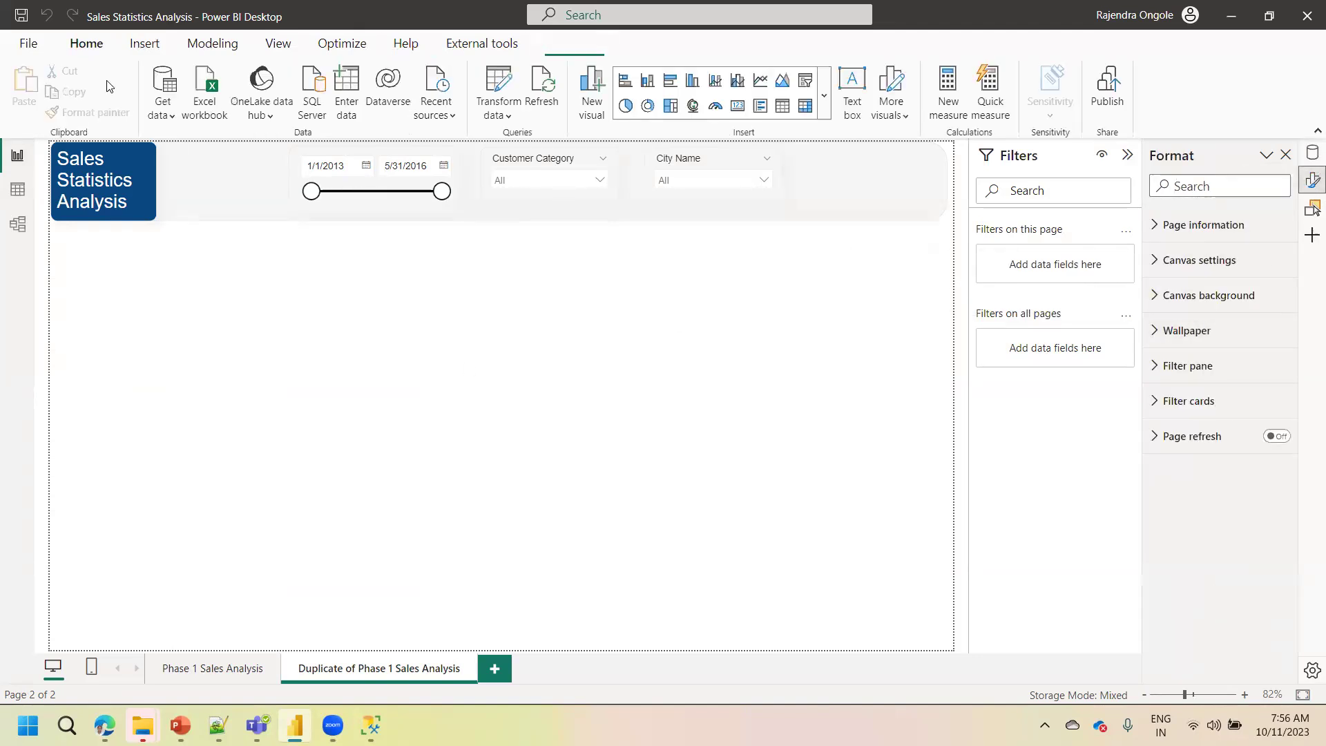
{"action": "left_click", "coordinate": [511, 81]}
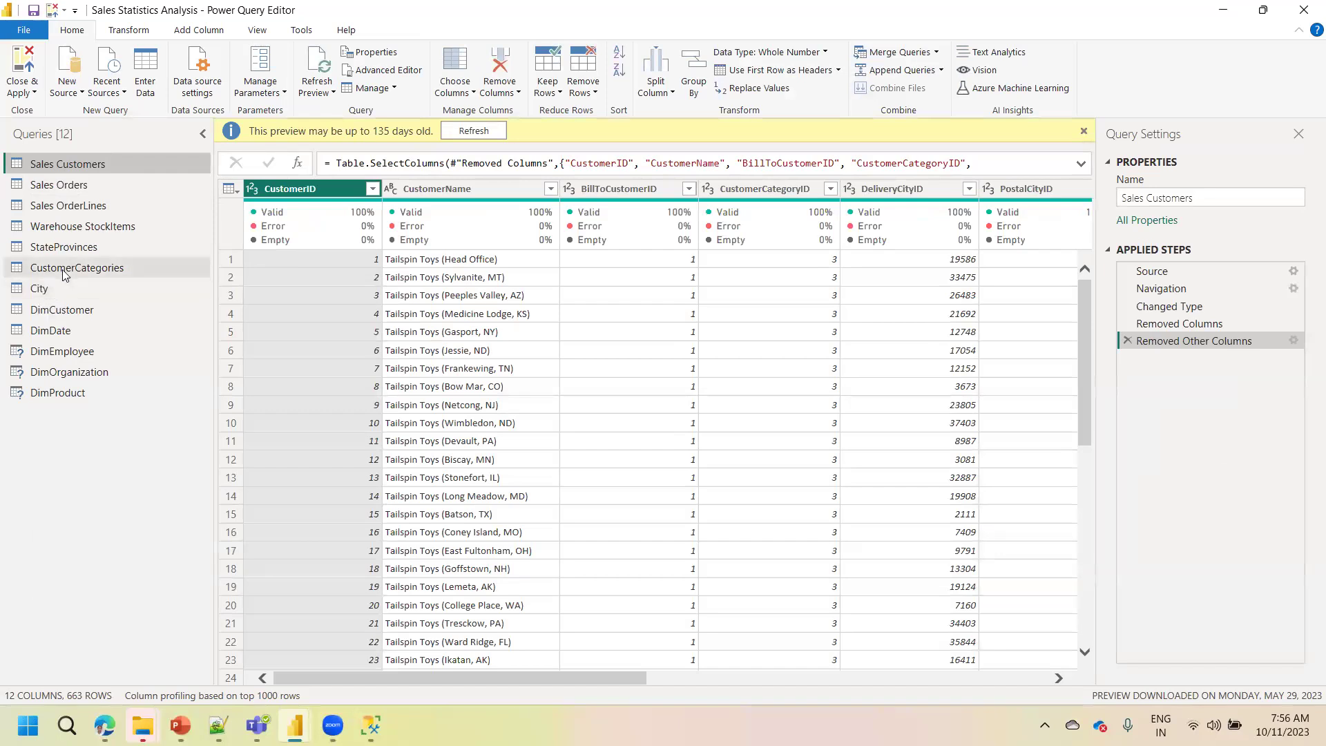
{"action": "left_click", "coordinate": [40, 288], "text": "shift"}
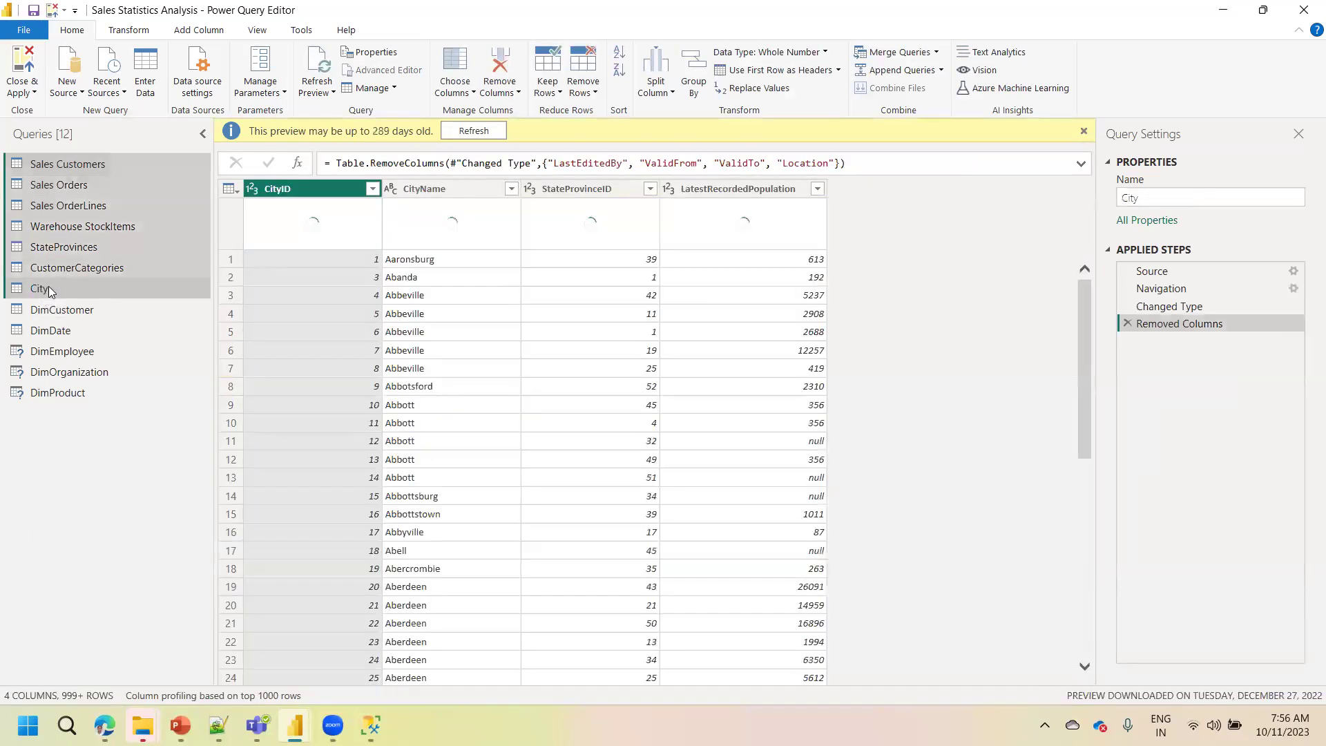
{"action": "left_click", "coordinate": [53, 288]}
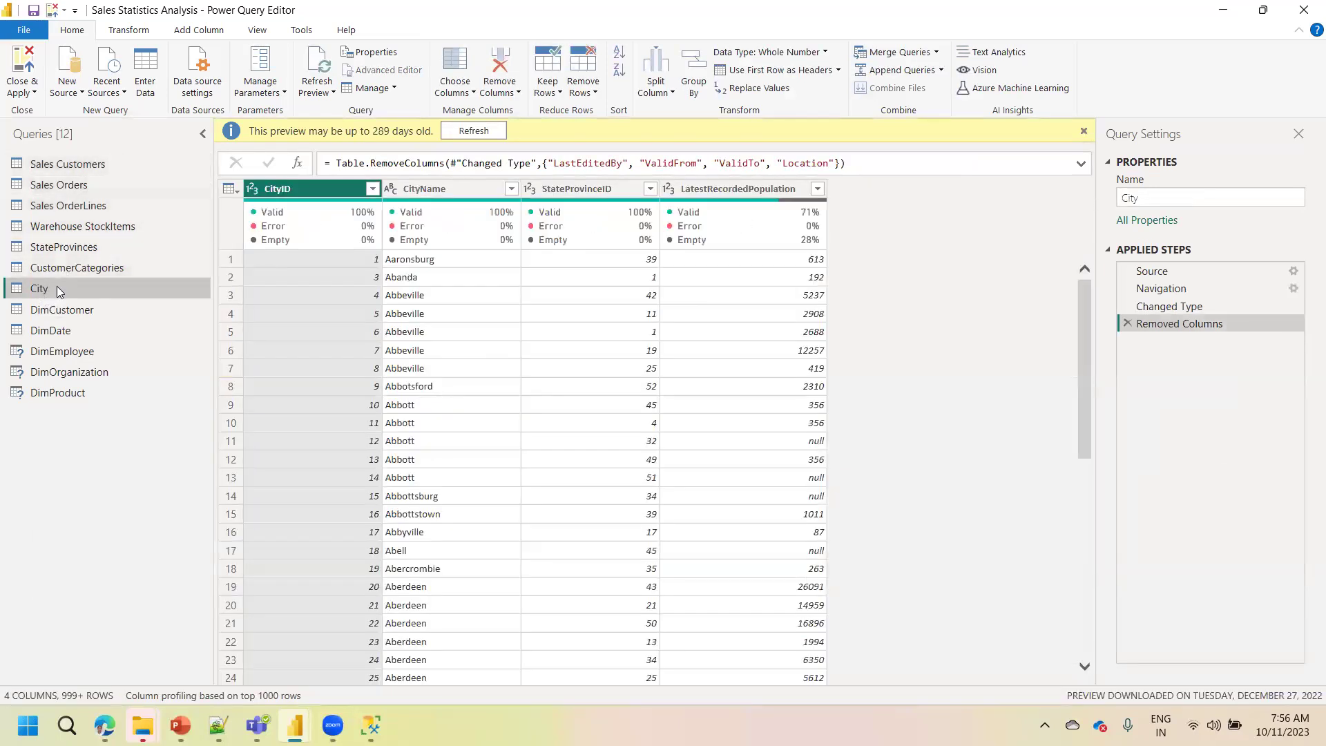
{"action": "left_click", "coordinate": [62, 165], "text": "shift"}
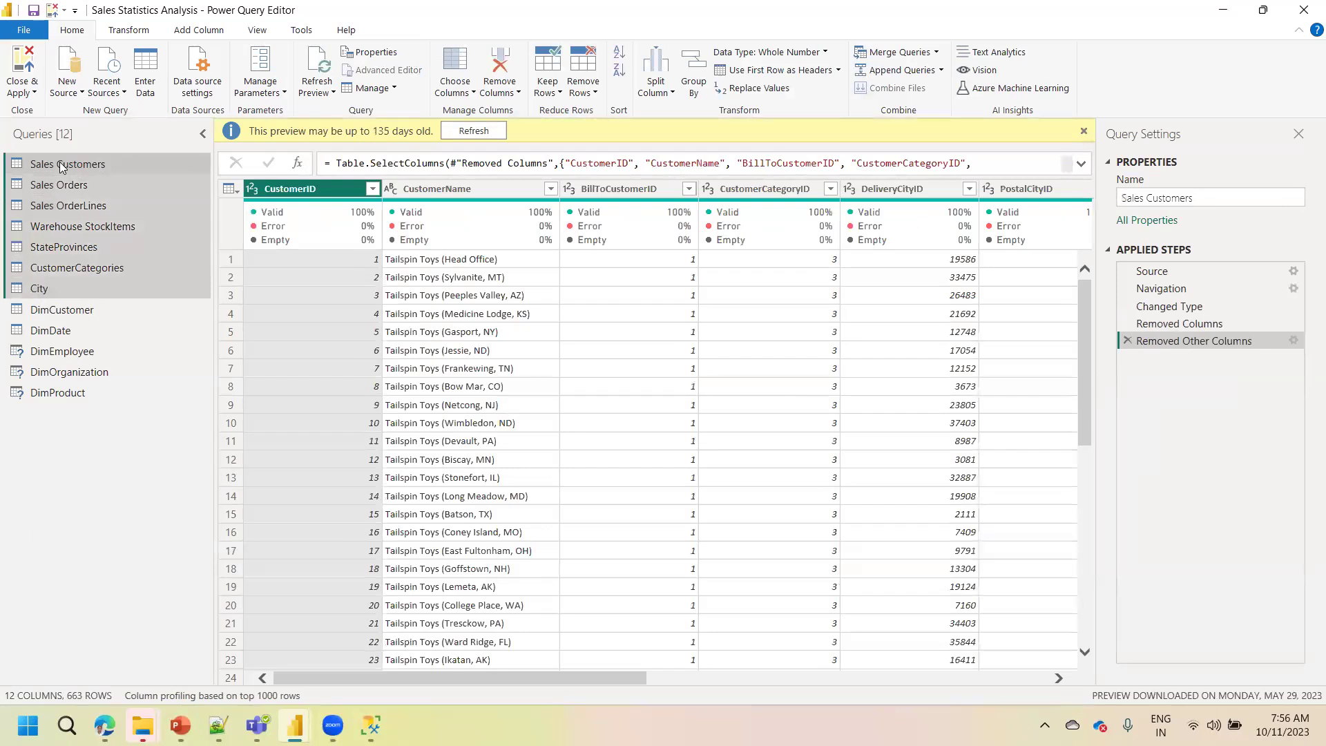
{"action": "right_click", "coordinate": [62, 166]}
{"action": "left_click", "coordinate": [81, 393]}
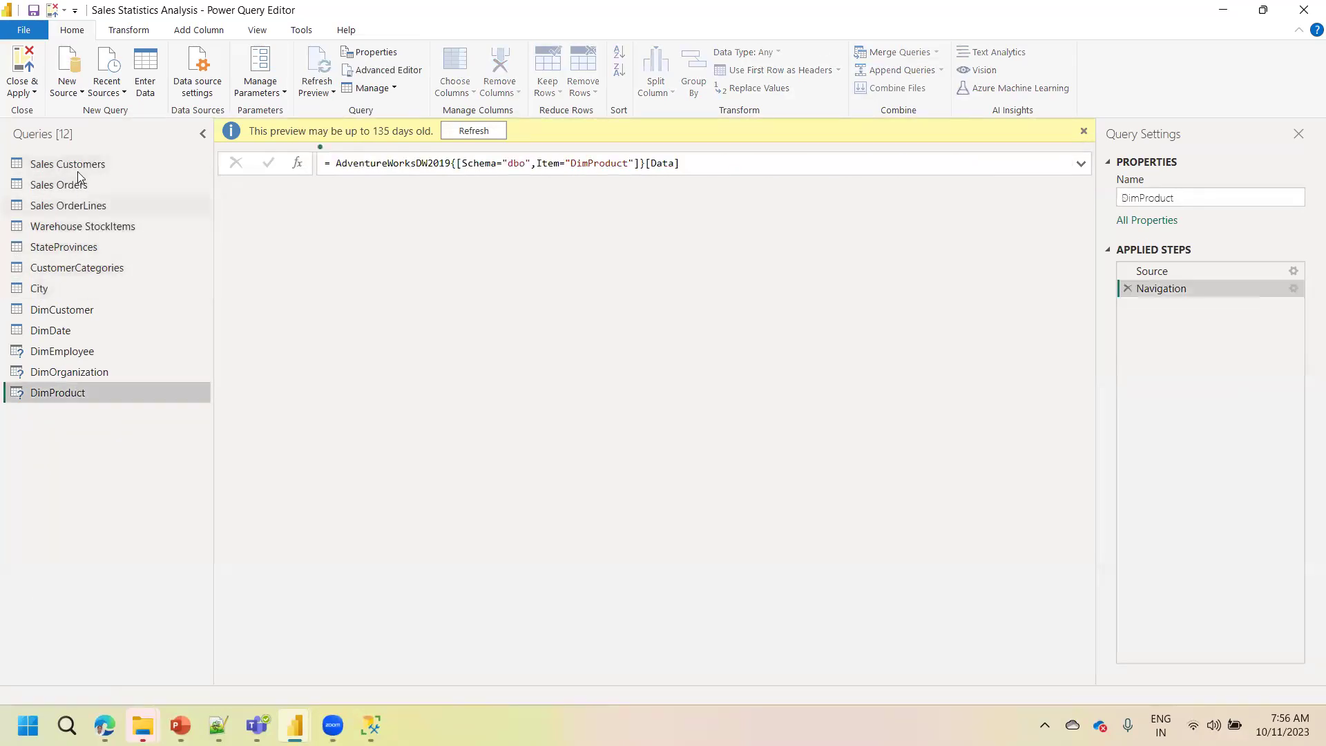
Disable loading of the Sales Customers and Sales Orders queries, accepting the possible data loss for each
{"action": "right_click", "coordinate": [78, 168]}
{"action": "left_click", "coordinate": [121, 252]}
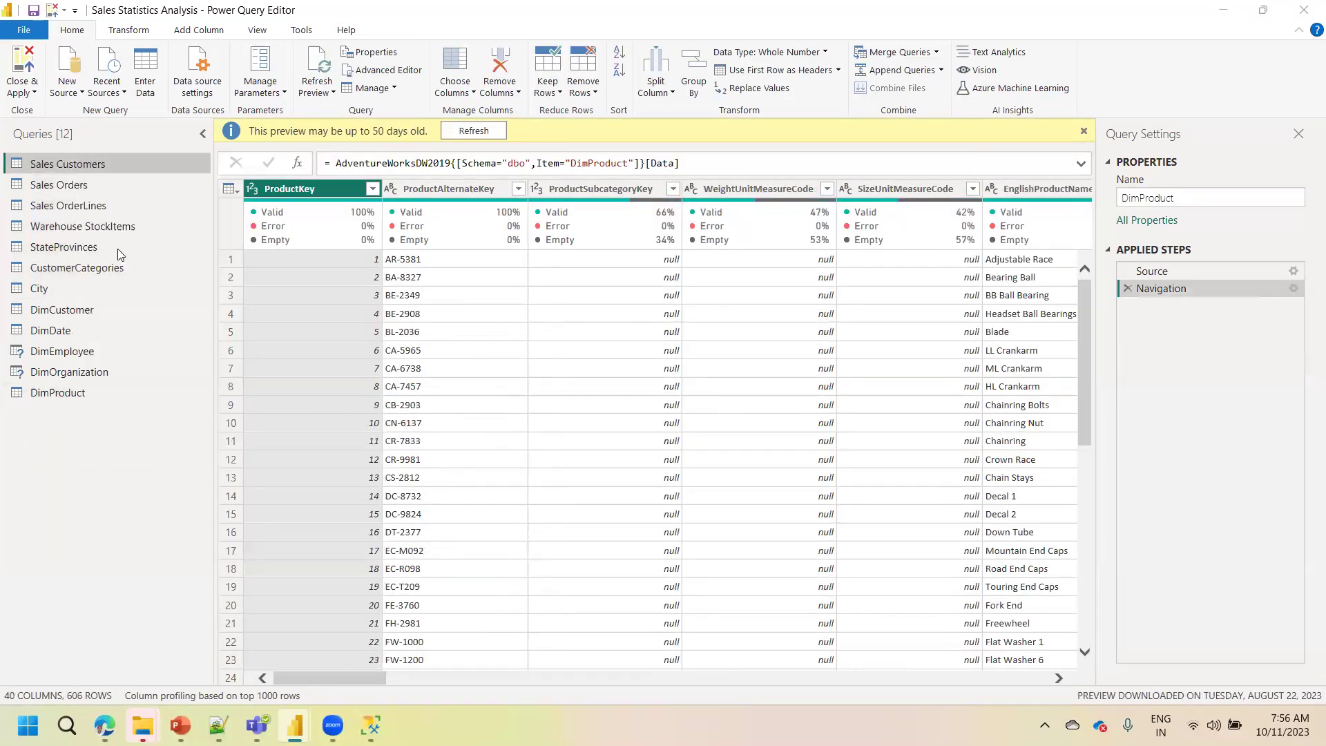
{"action": "left_click", "coordinate": [794, 399]}
{"action": "right_click", "coordinate": [58, 185]}
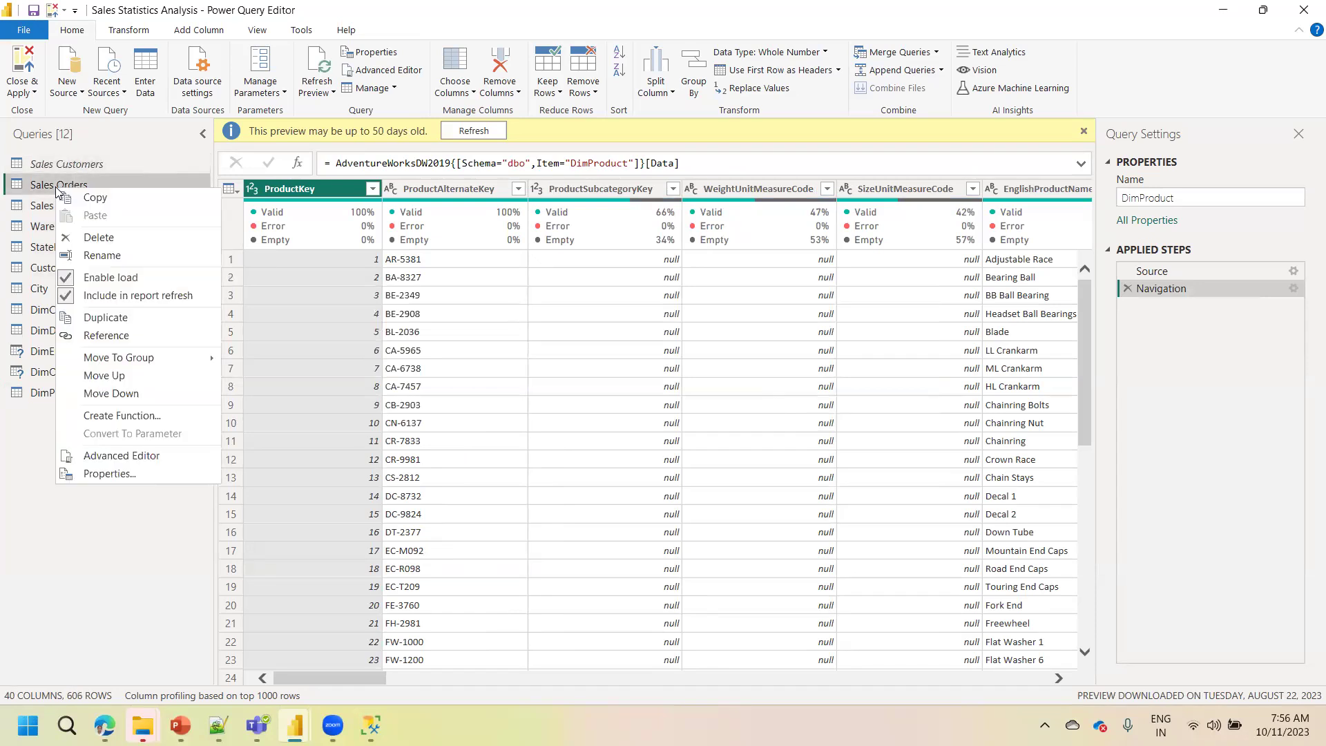
{"action": "left_click", "coordinate": [102, 279]}
{"action": "left_click", "coordinate": [826, 401]}
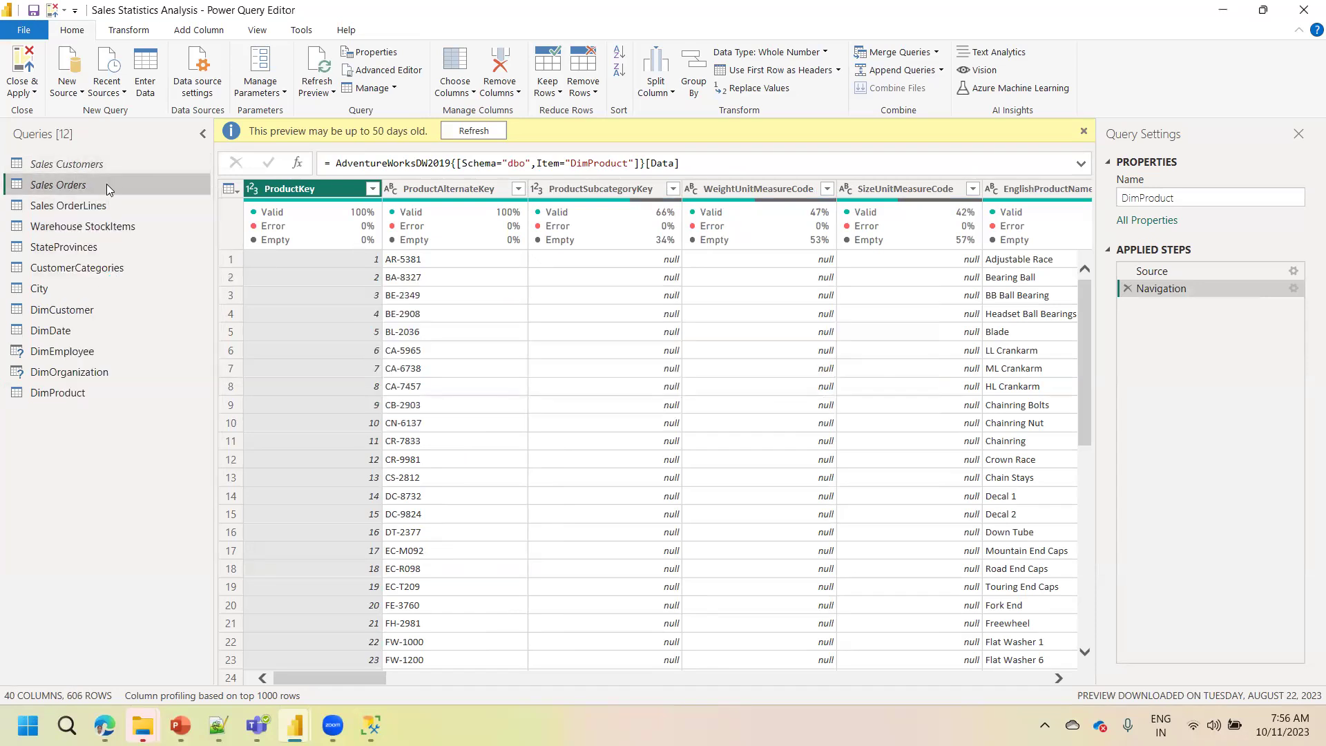
Disable loading of the Sales OrderLines and Warehouse StockItems queries, accepting the possible data loss for each
{"action": "right_click", "coordinate": [73, 206]}
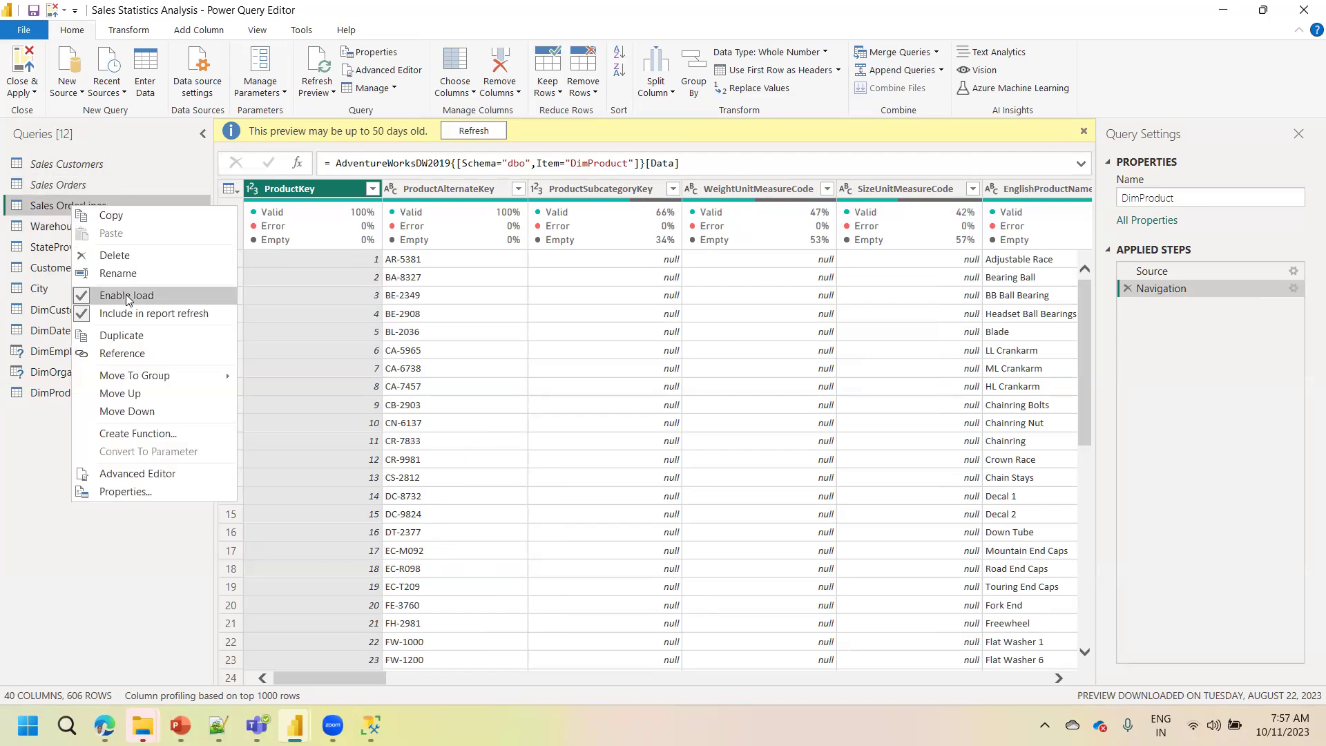
{"action": "left_click", "coordinate": [129, 295]}
{"action": "left_click", "coordinate": [809, 393]}
{"action": "right_click", "coordinate": [90, 231]}
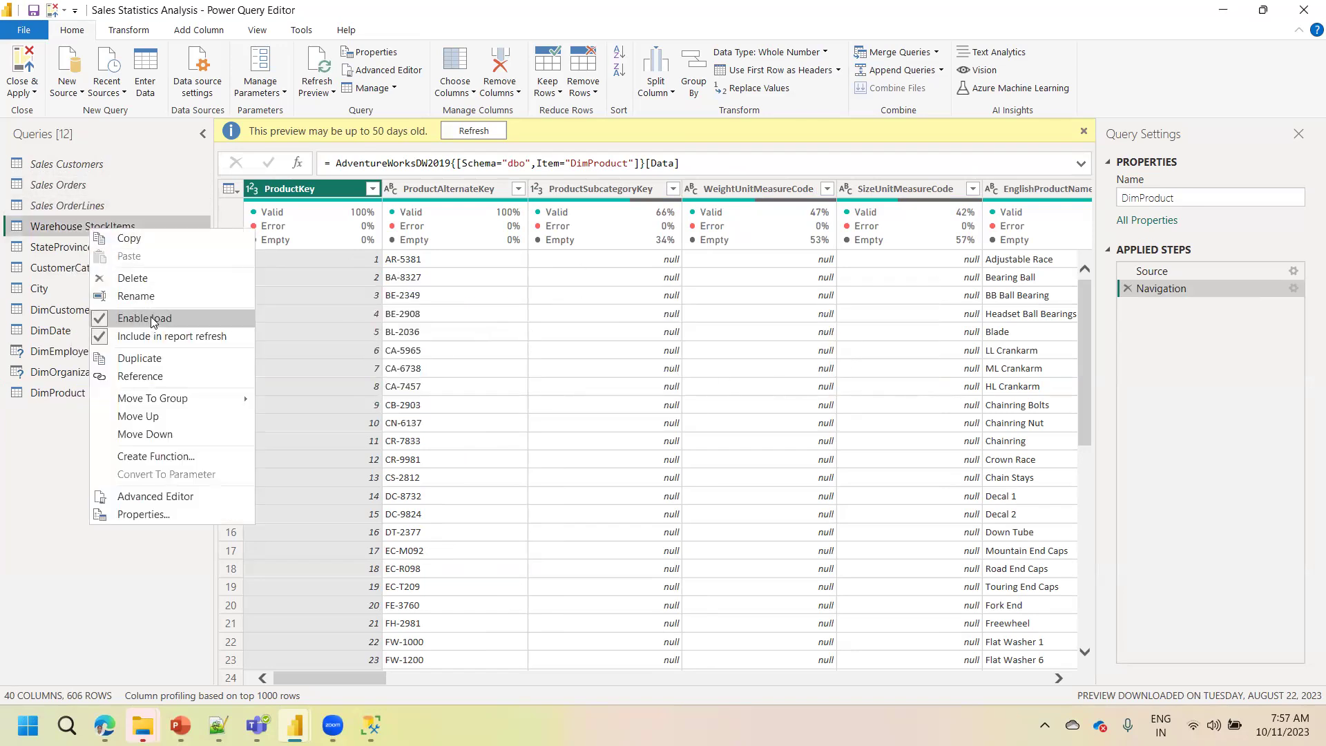
{"action": "left_click", "coordinate": [151, 317]}
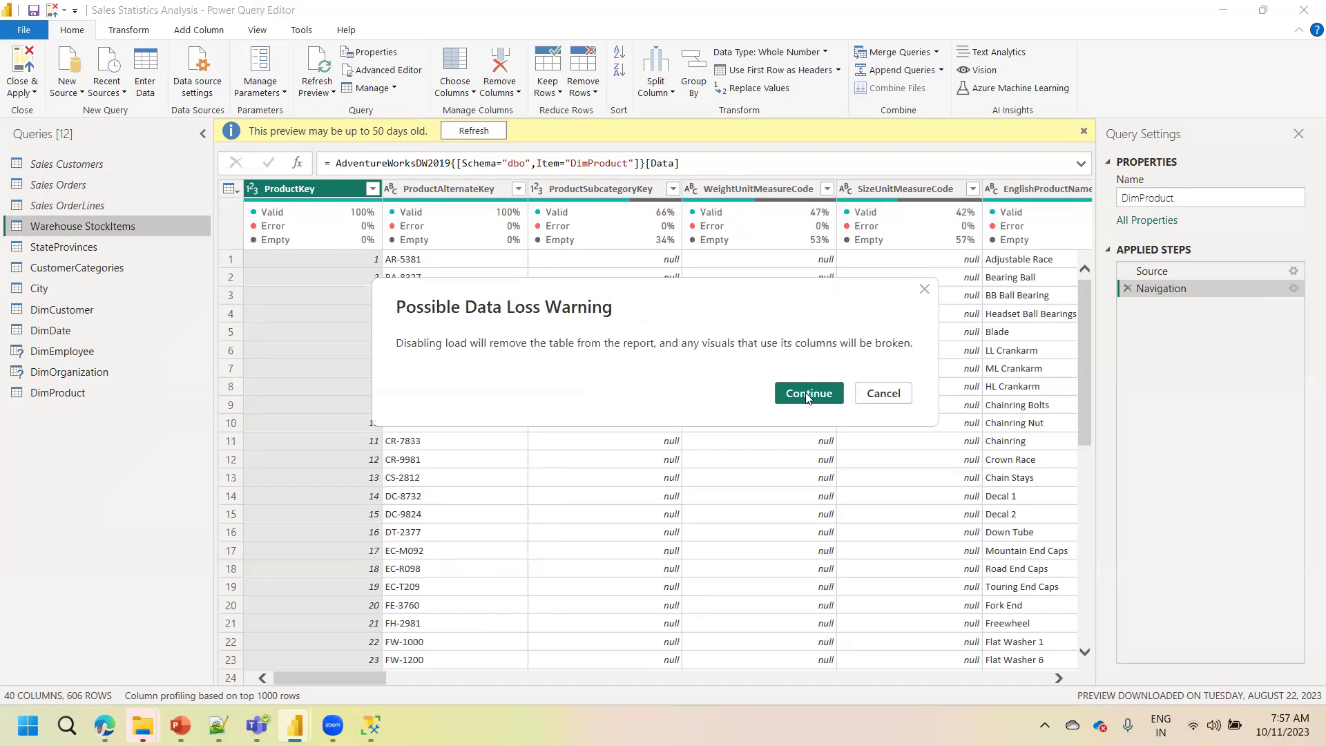
{"action": "left_click", "coordinate": [810, 394]}
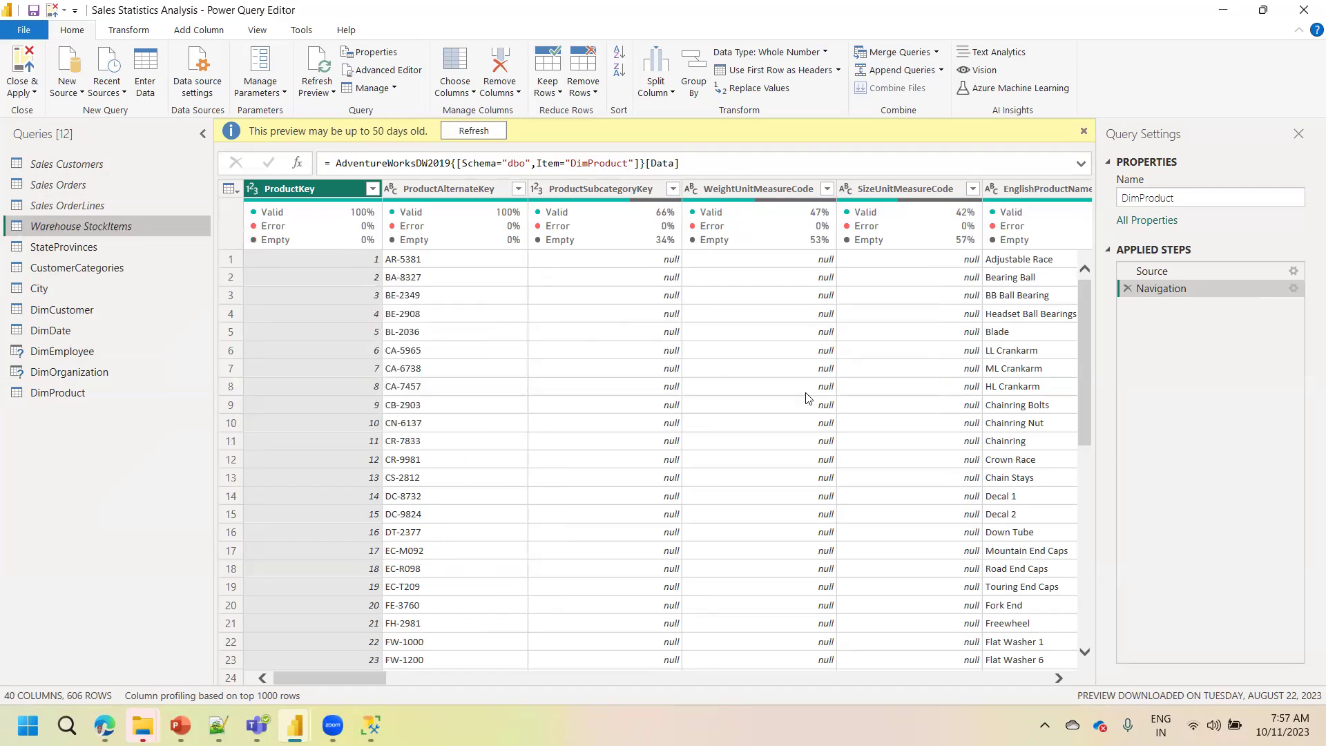
Disable loading of the StateProvinces and CustomerCategories queries, accepting the possible data loss for each
{"action": "left_click", "coordinate": [80, 247]}
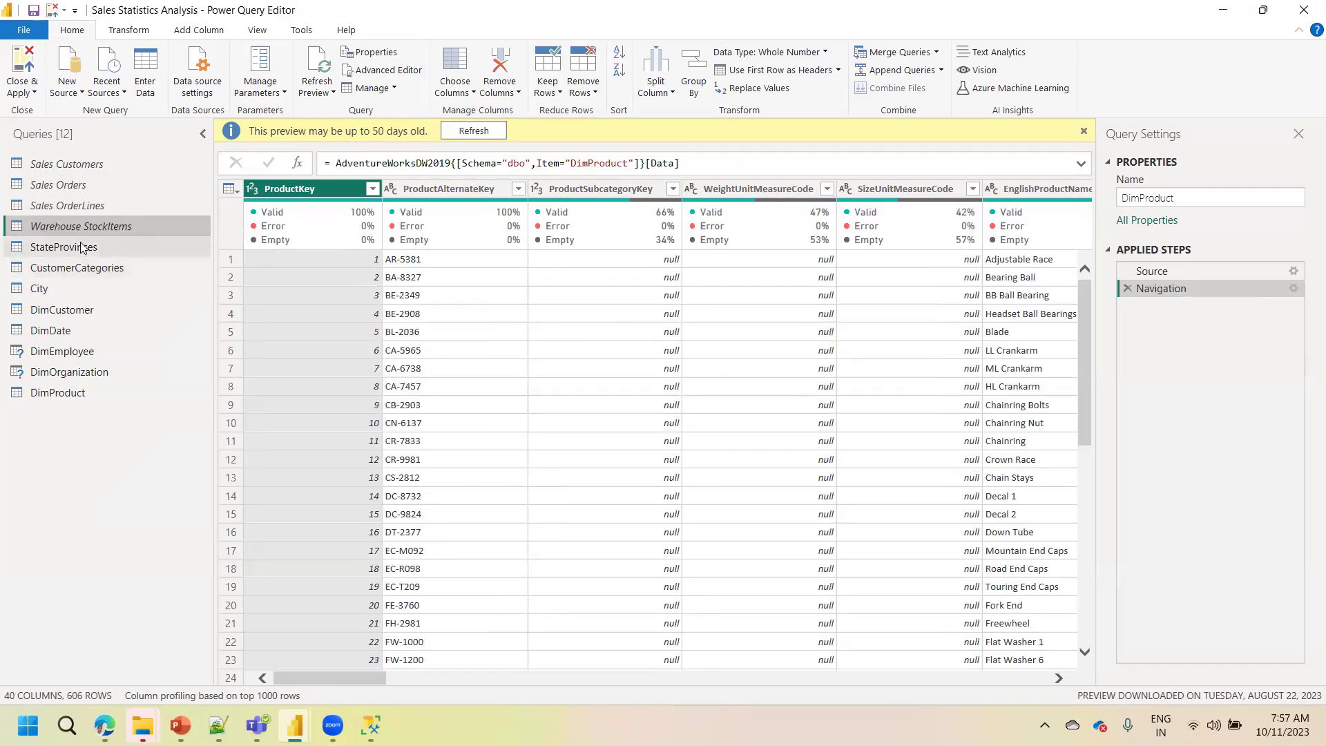
{"action": "right_click", "coordinate": [81, 247]}
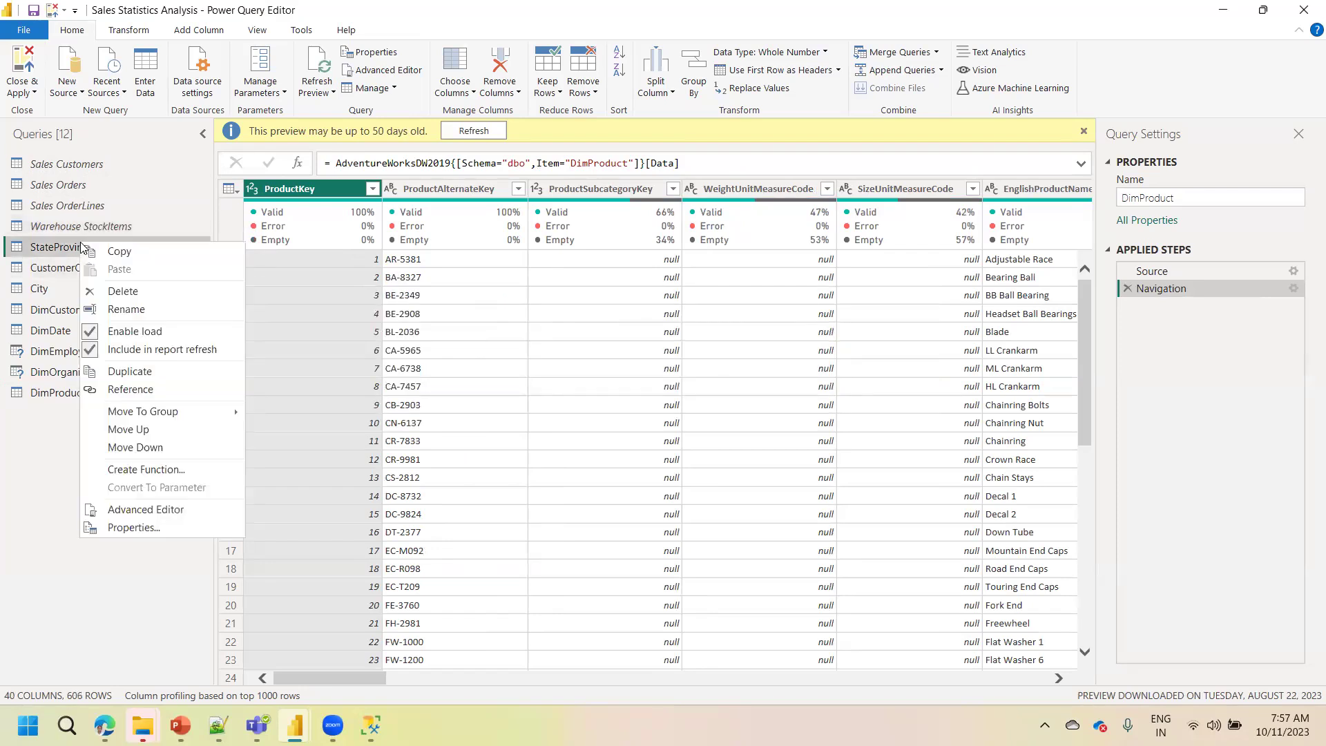
{"action": "left_click", "coordinate": [135, 332]}
{"action": "left_click", "coordinate": [803, 397]}
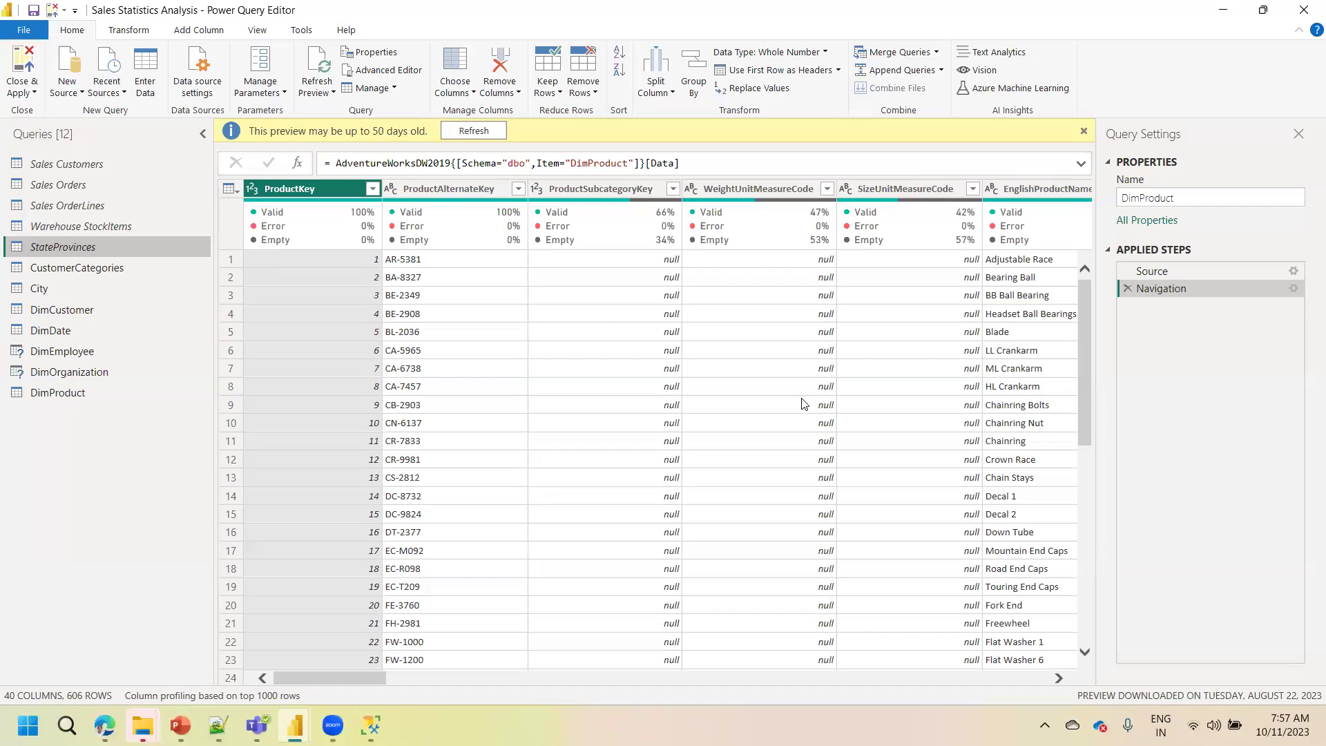
{"action": "left_click", "coordinate": [803, 404]}
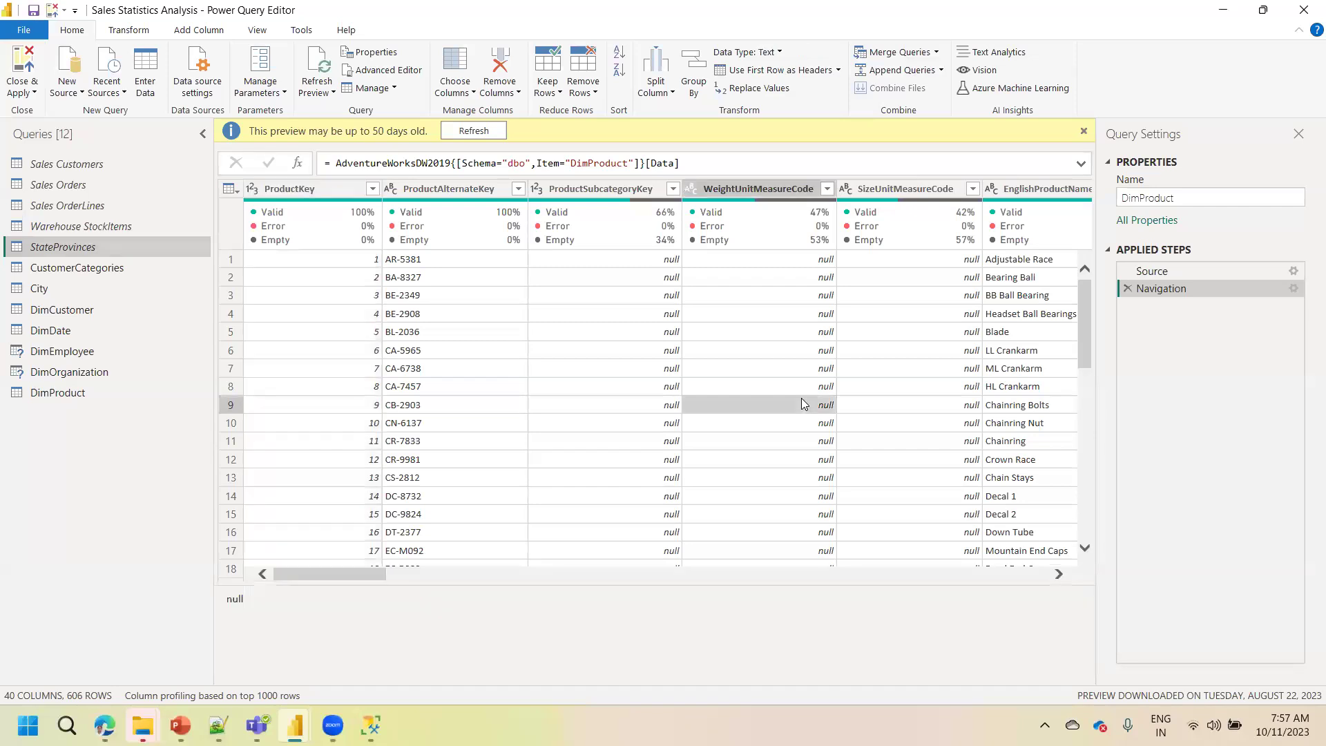
{"action": "right_click", "coordinate": [68, 269]}
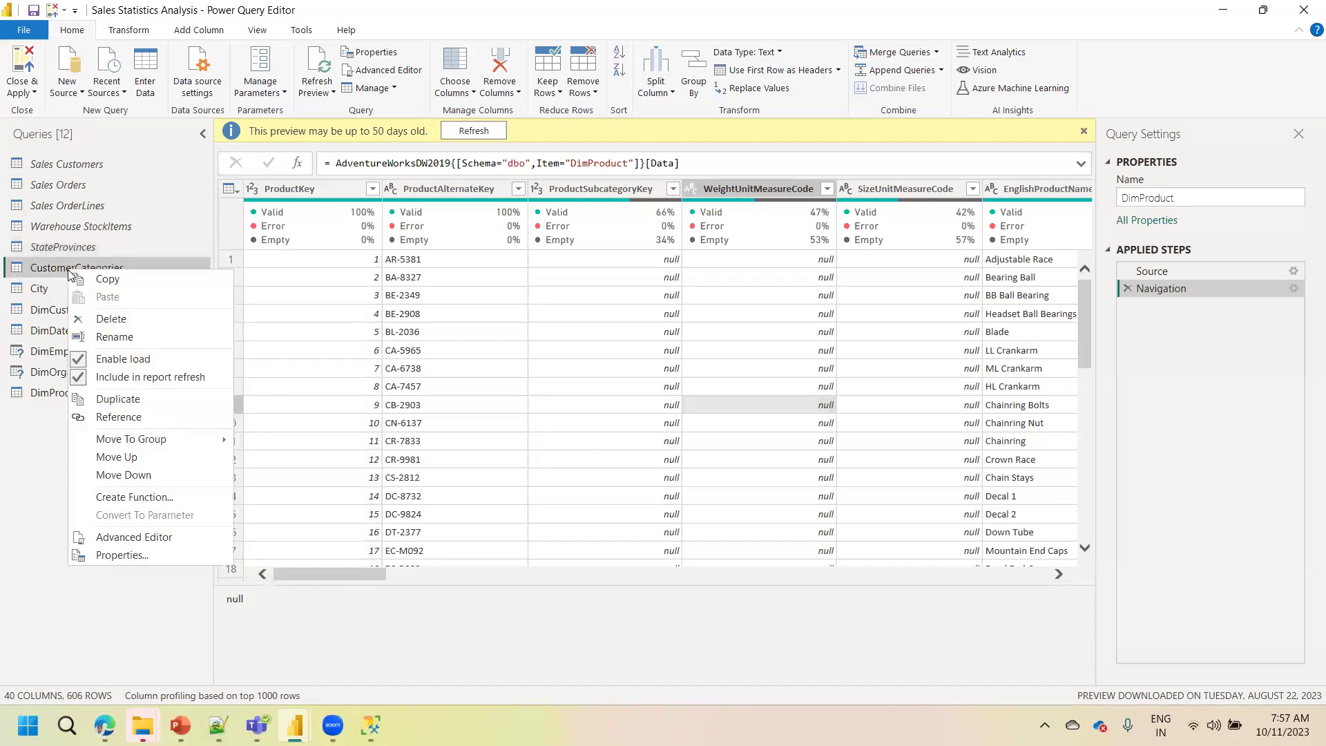
{"action": "left_click", "coordinate": [121, 359]}
{"action": "left_click", "coordinate": [801, 395]}
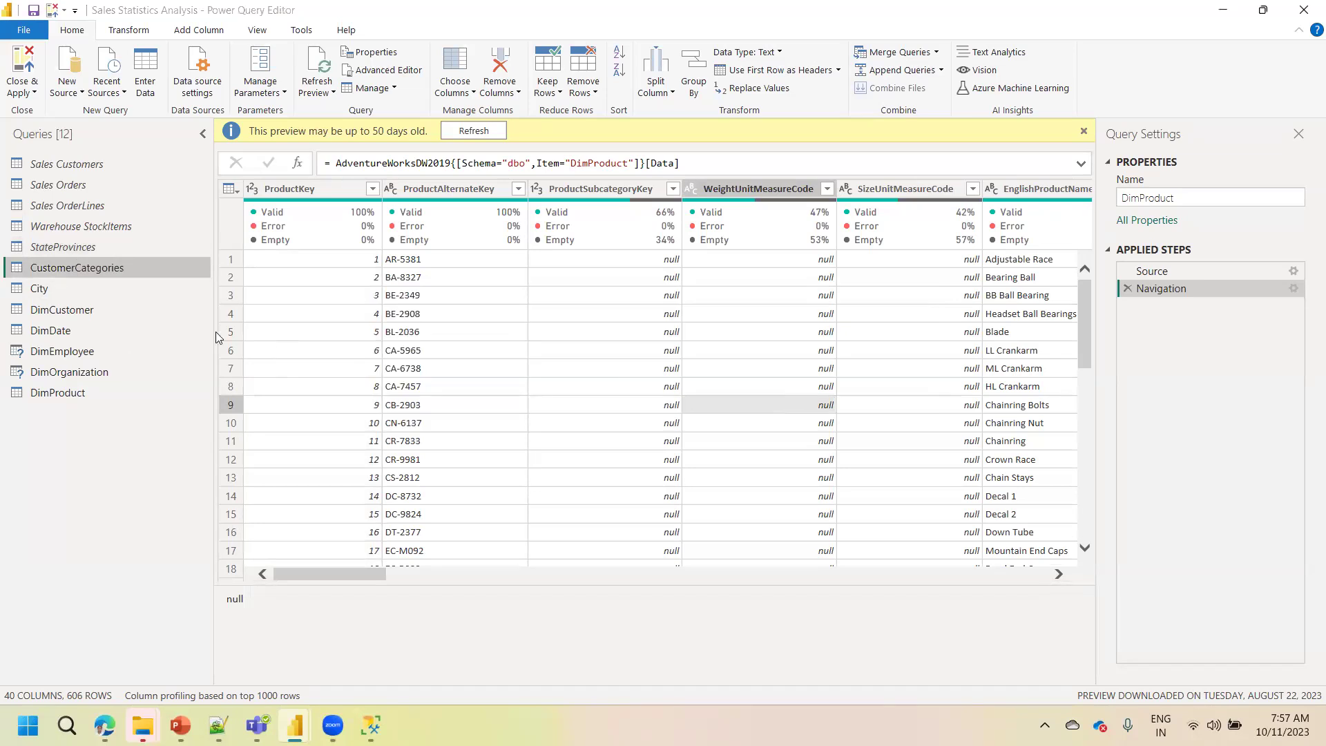
Disable loading of the City and DimCustomer queries, accepting the possible data loss for each
{"action": "right_click", "coordinate": [45, 289]}
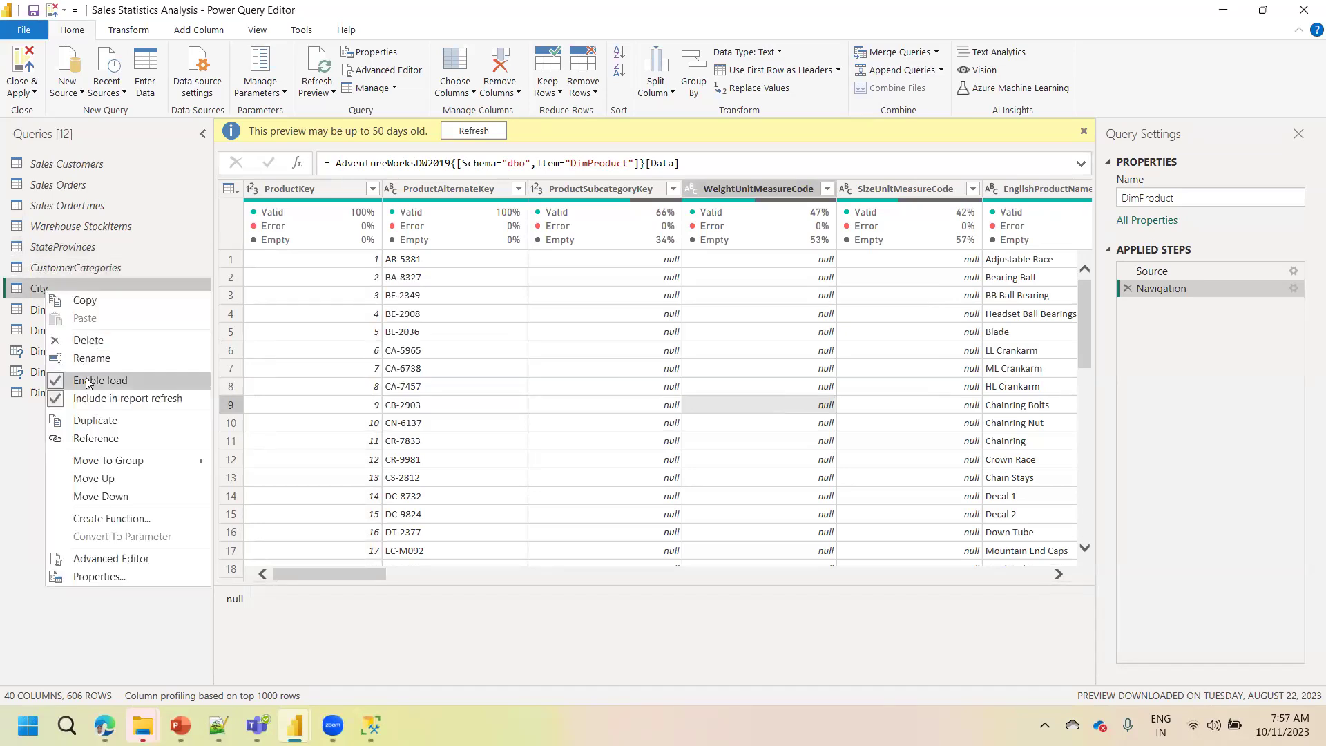
{"action": "left_click", "coordinate": [88, 382]}
{"action": "left_click", "coordinate": [819, 398]}
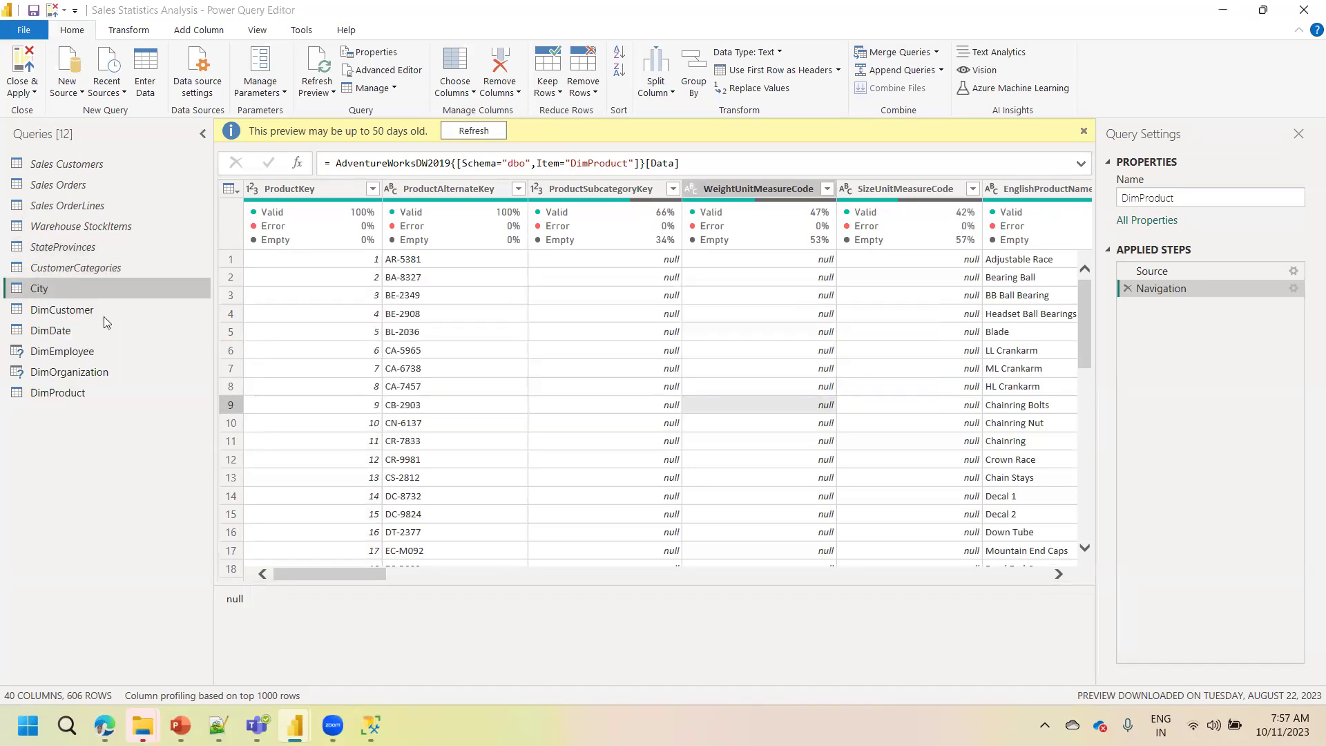
{"action": "right_click", "coordinate": [55, 310]}
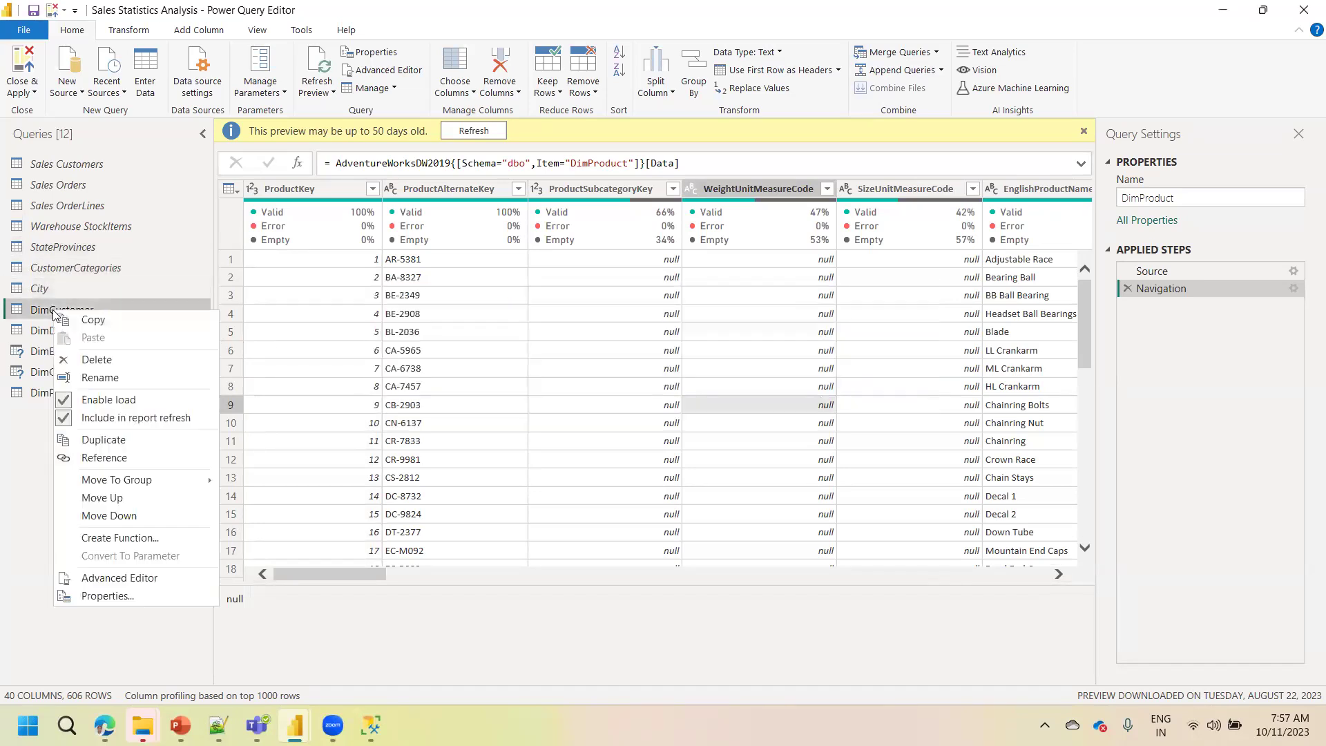
{"action": "left_click", "coordinate": [114, 401]}
{"action": "left_click", "coordinate": [815, 398]}
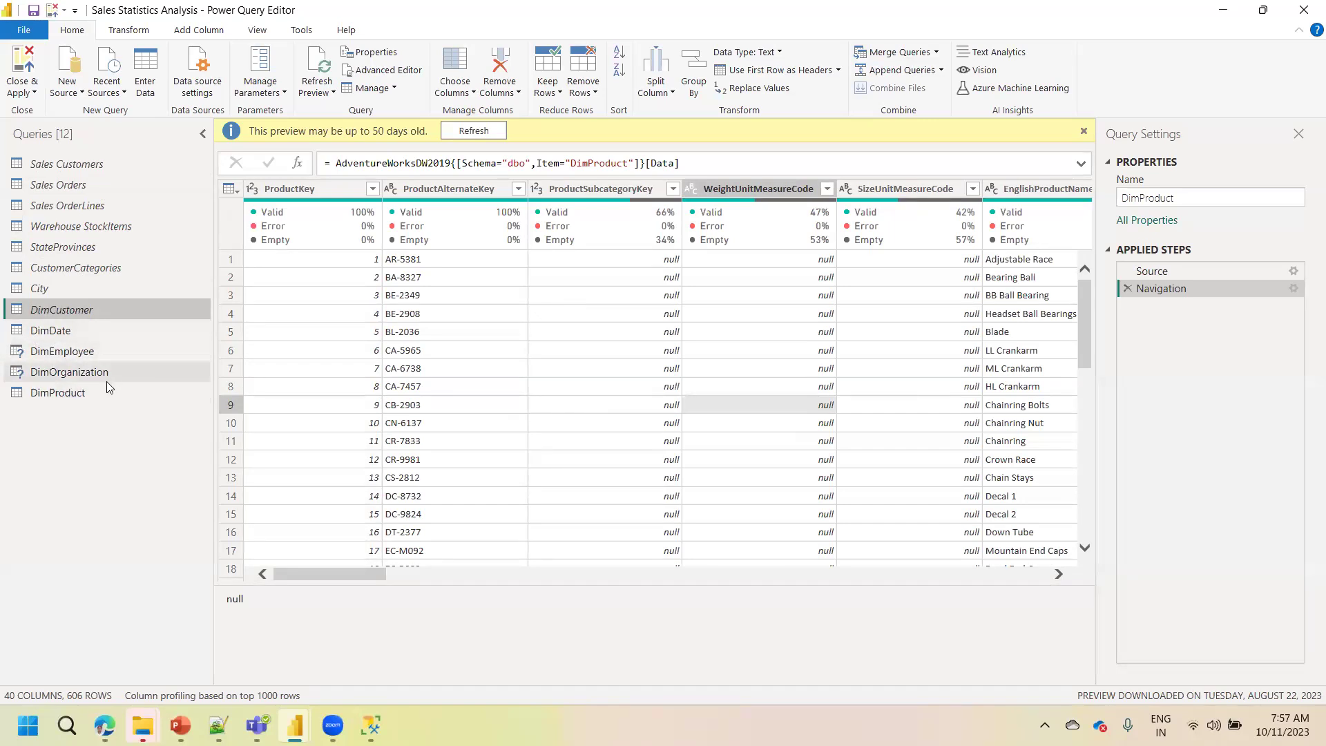
Apply the query changes, close Power Query Editor, and show the model's table list with DimDate collapsed
{"action": "left_click", "coordinate": [18, 89]}
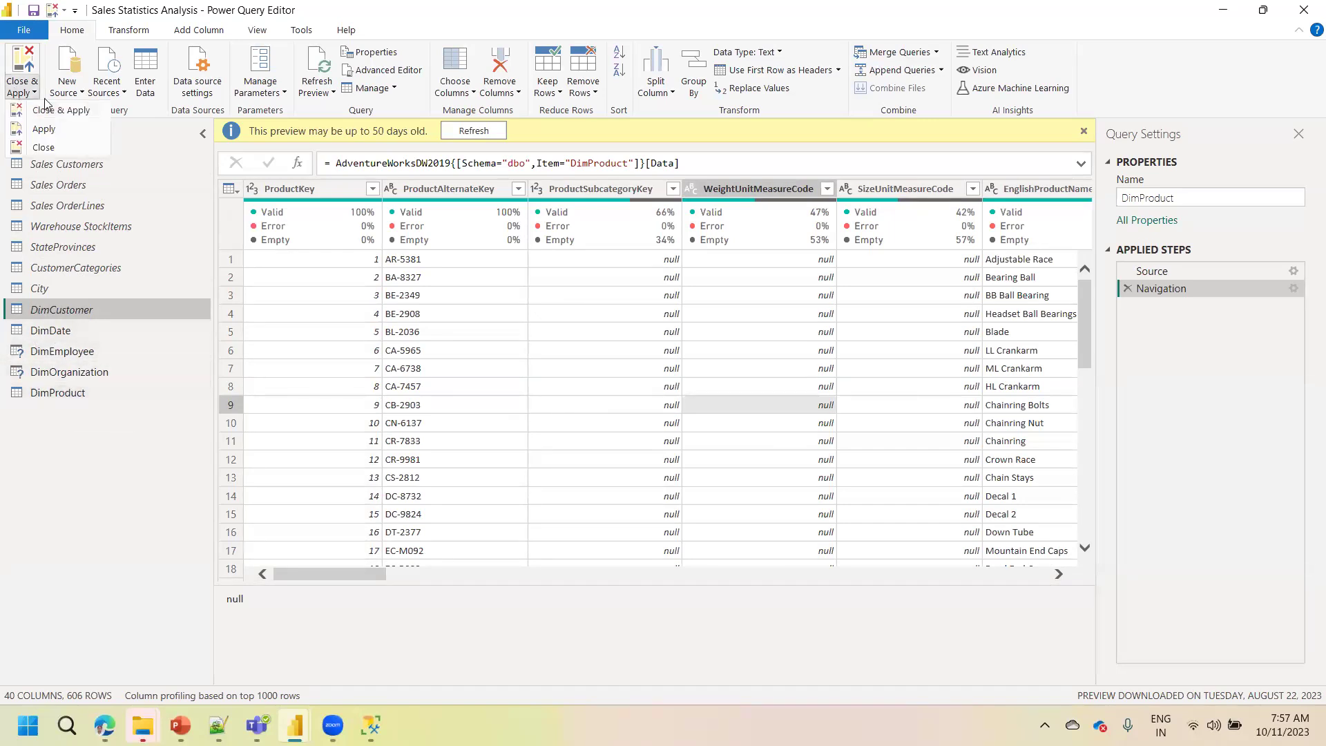
{"action": "left_click", "coordinate": [55, 109]}
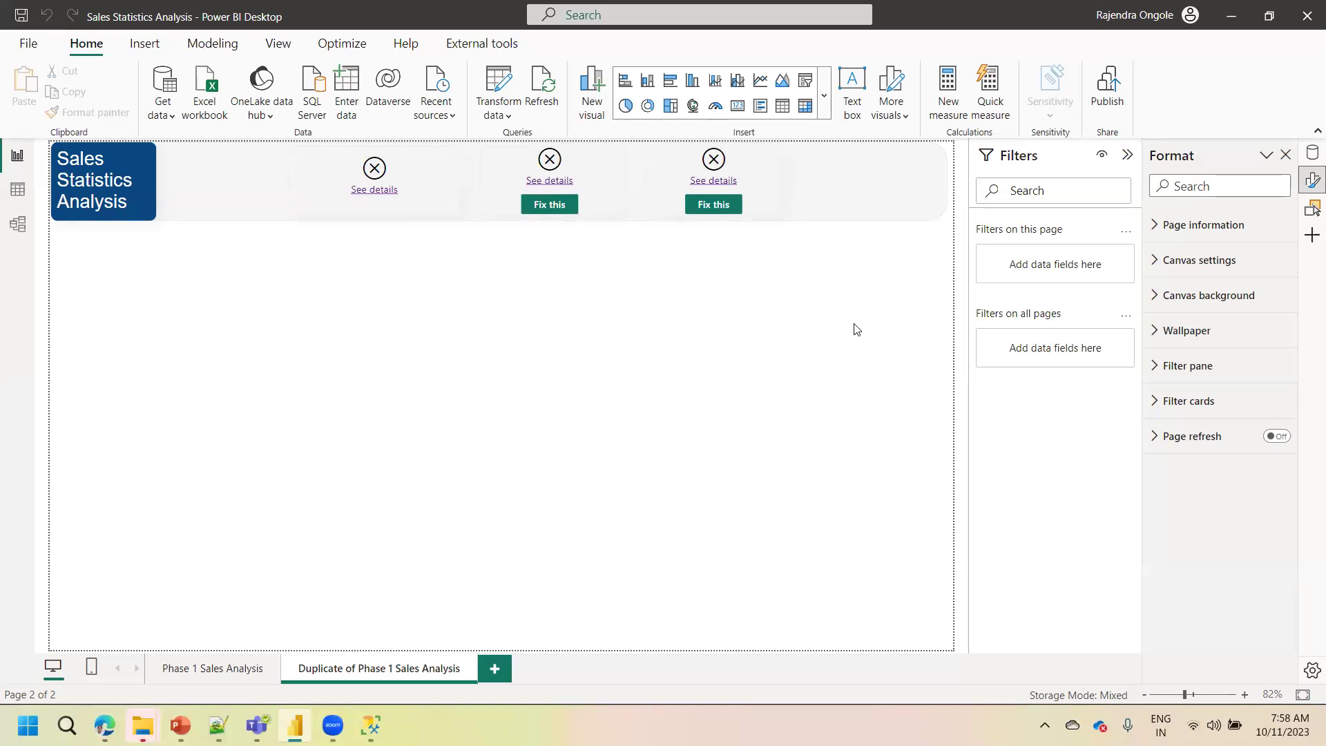
{"action": "left_click", "coordinate": [1312, 152]}
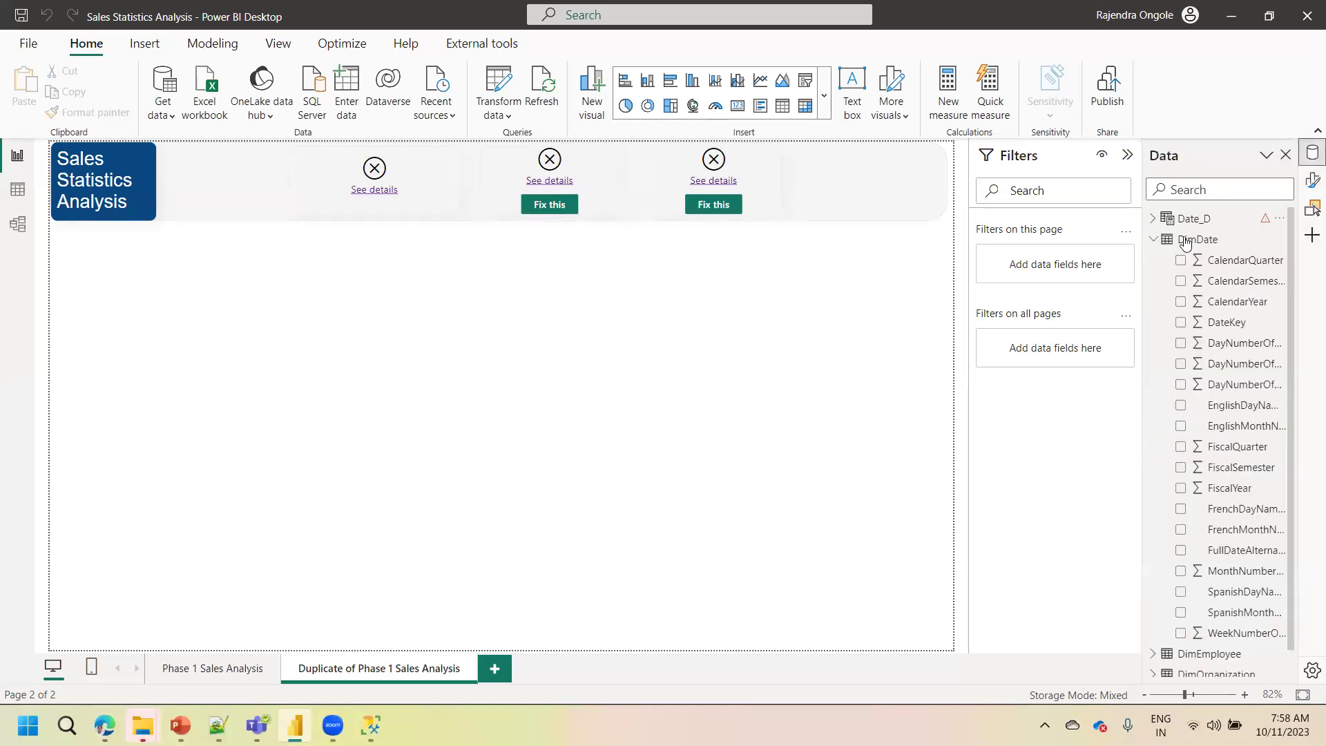
{"action": "left_click", "coordinate": [1153, 239]}
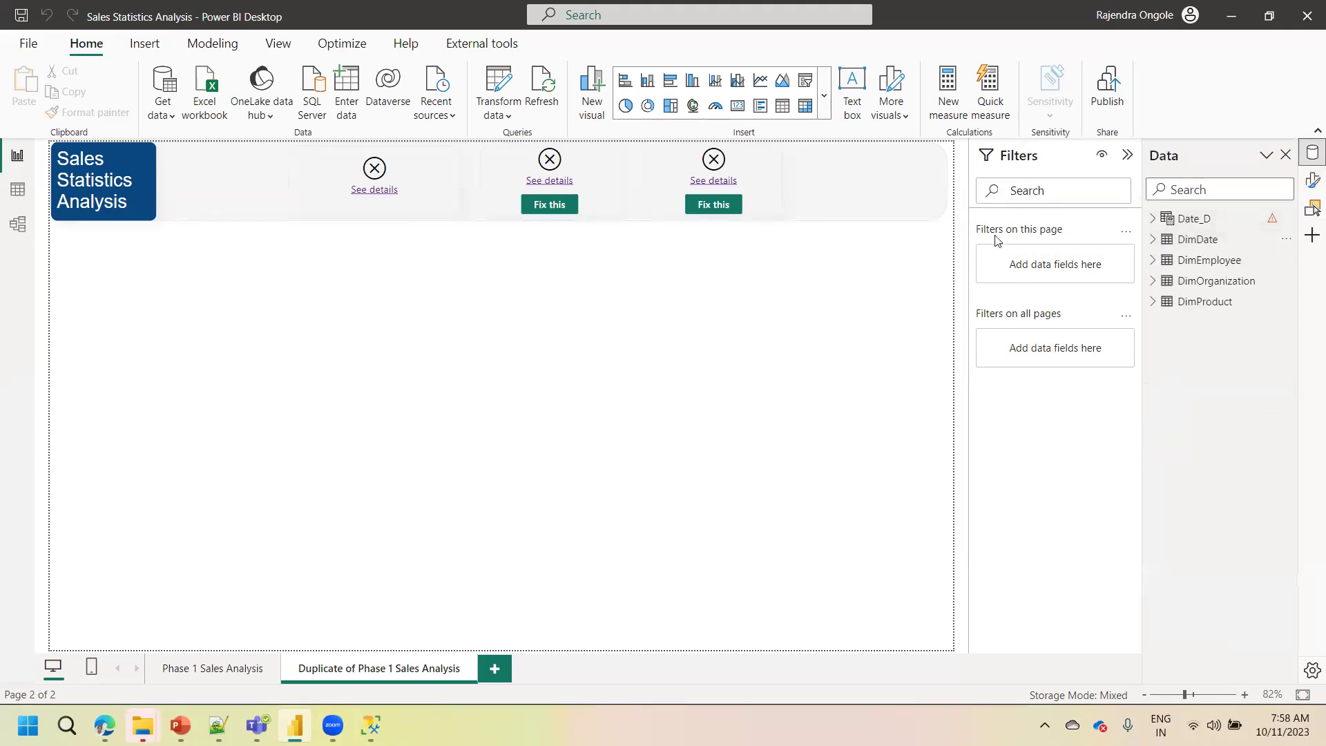
Delete the Date_D table from the model and confirm the deletion
{"action": "right_click", "coordinate": [1202, 219]}
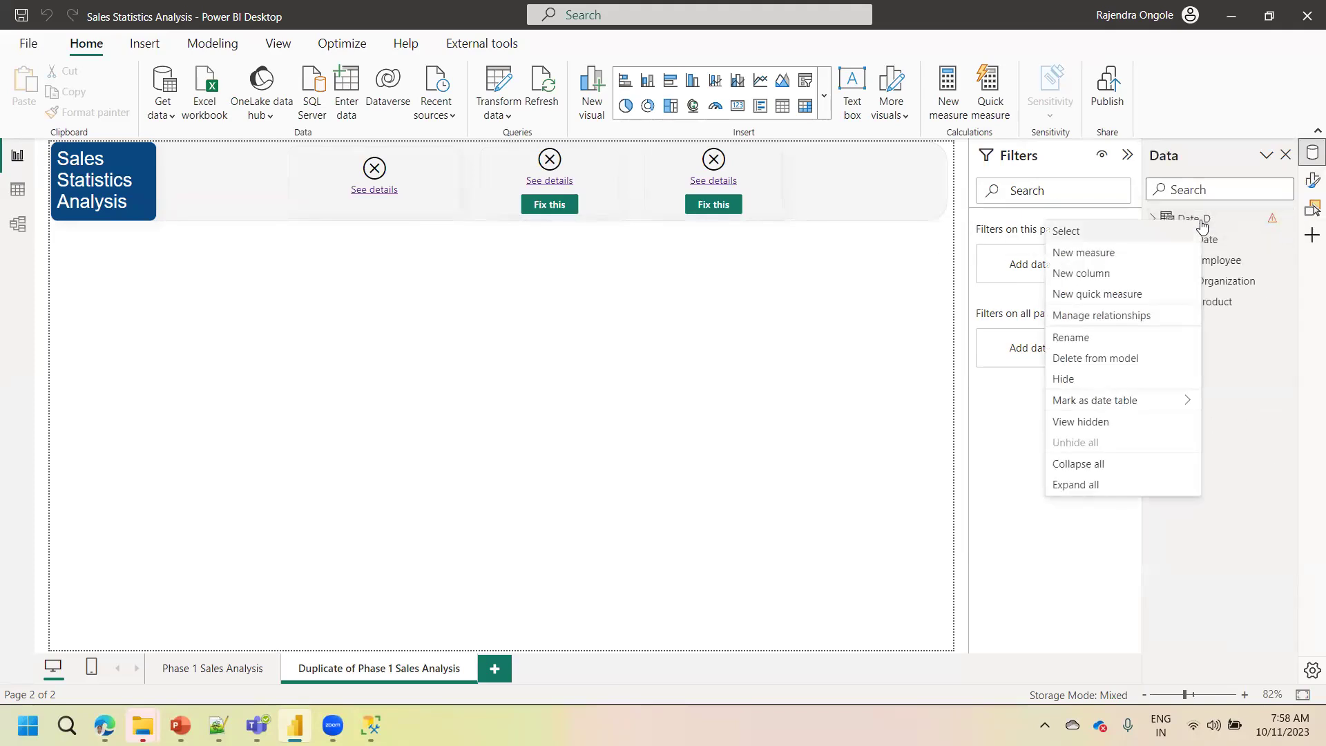
{"action": "left_click", "coordinate": [1102, 356]}
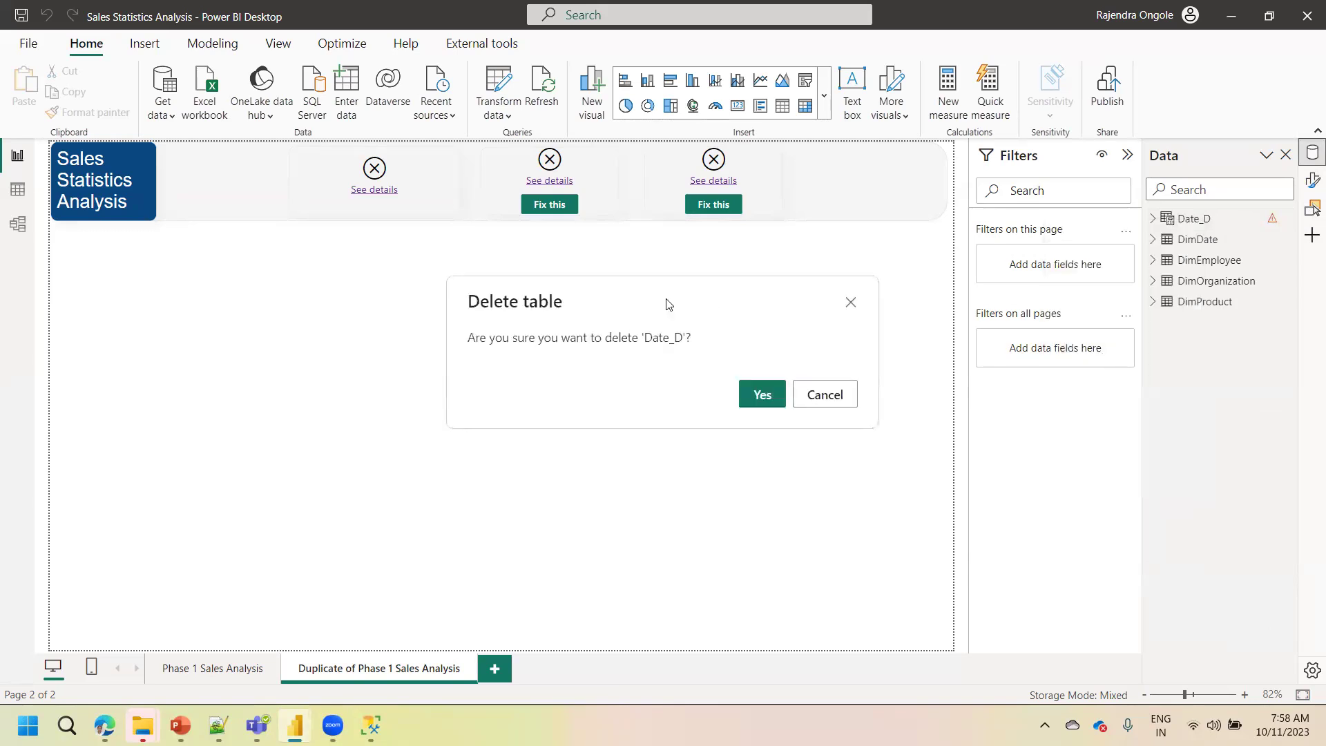
{"action": "left_click", "coordinate": [763, 395]}
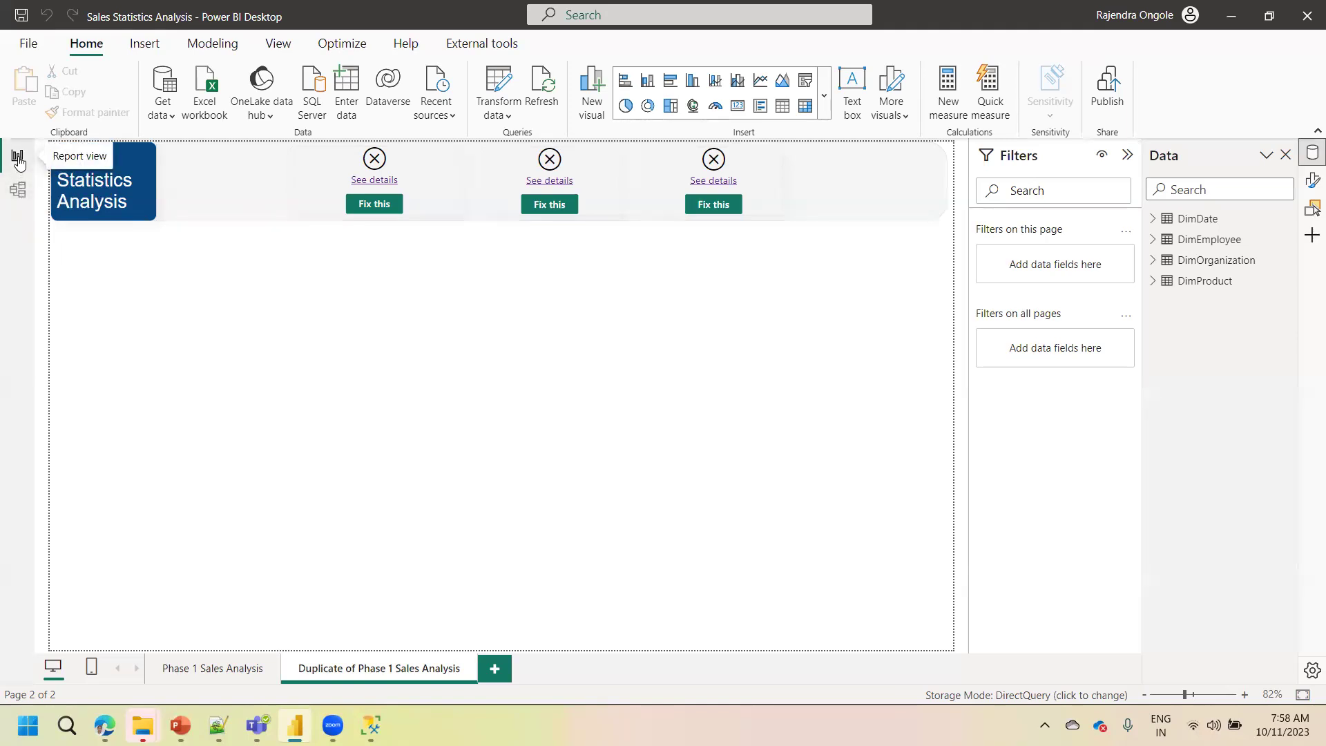
Check the remaining tables in the model diagram, return to the report, and select the DimDate table
{"action": "left_click", "coordinate": [17, 189]}
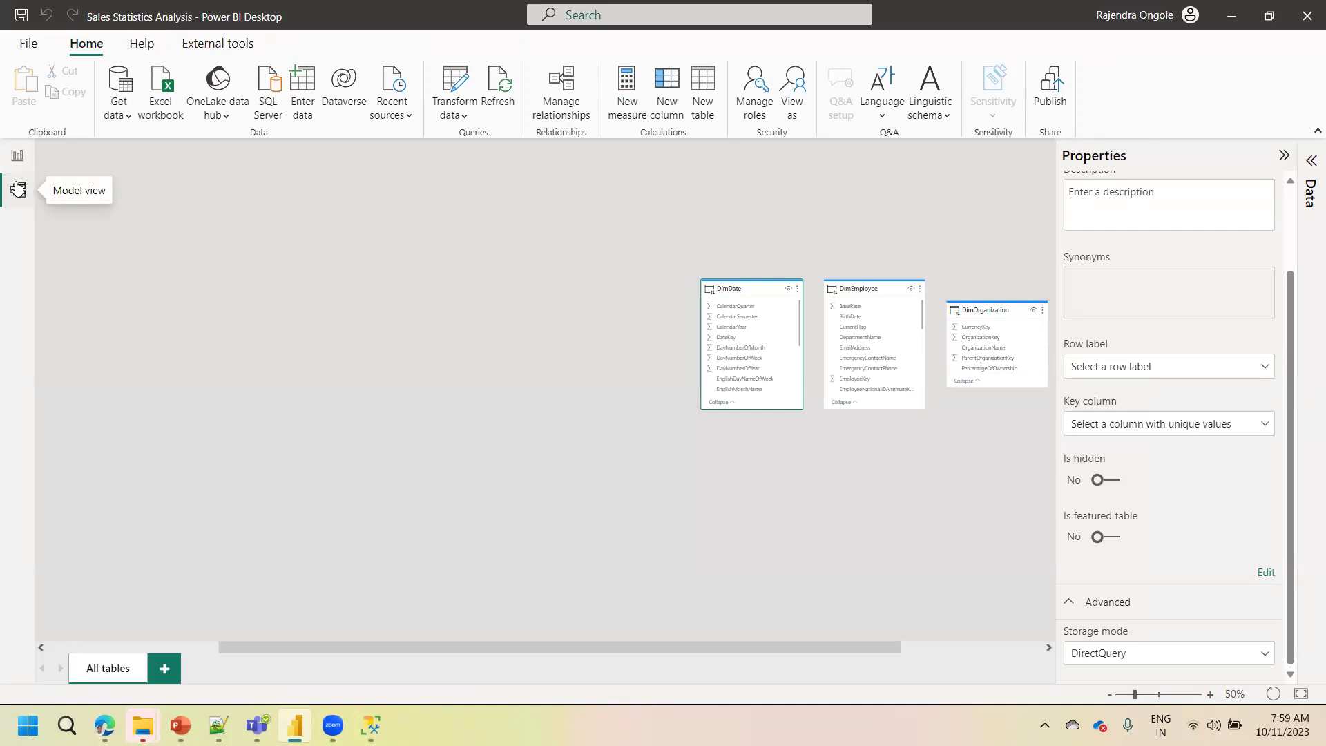
{"action": "left_click", "coordinate": [17, 155]}
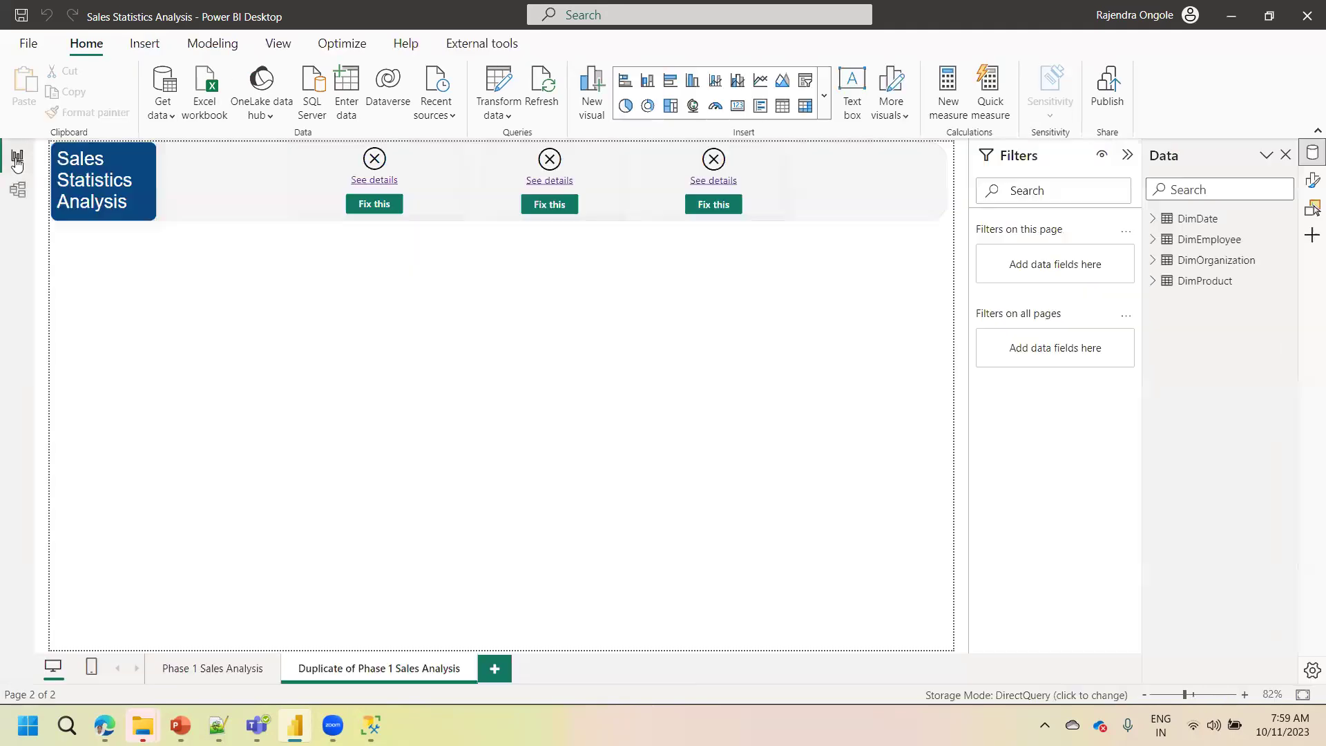
{"action": "left_click", "coordinate": [1200, 220]}
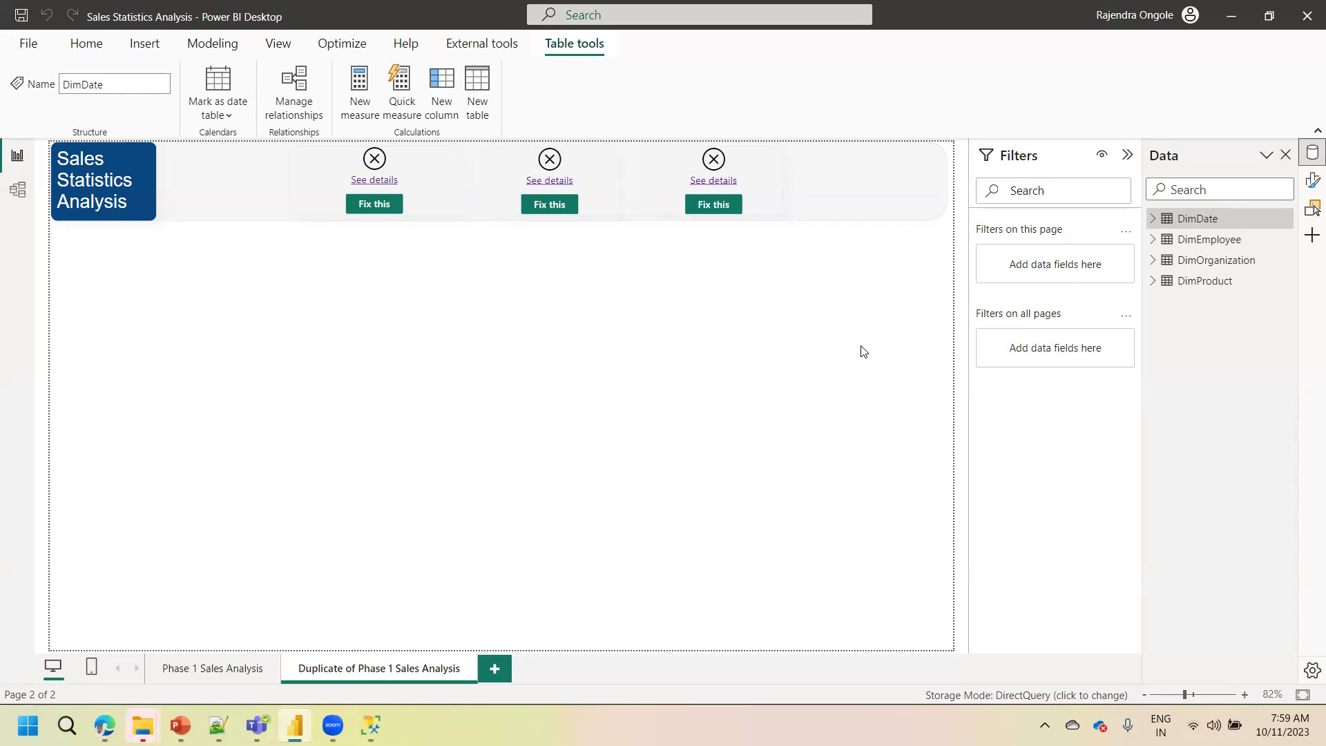
Reopen Power Query Editor and examine the DimDate query's columns through to FactSurveyResponse
{"action": "left_click", "coordinate": [87, 42]}
{"action": "left_click", "coordinate": [498, 86]}
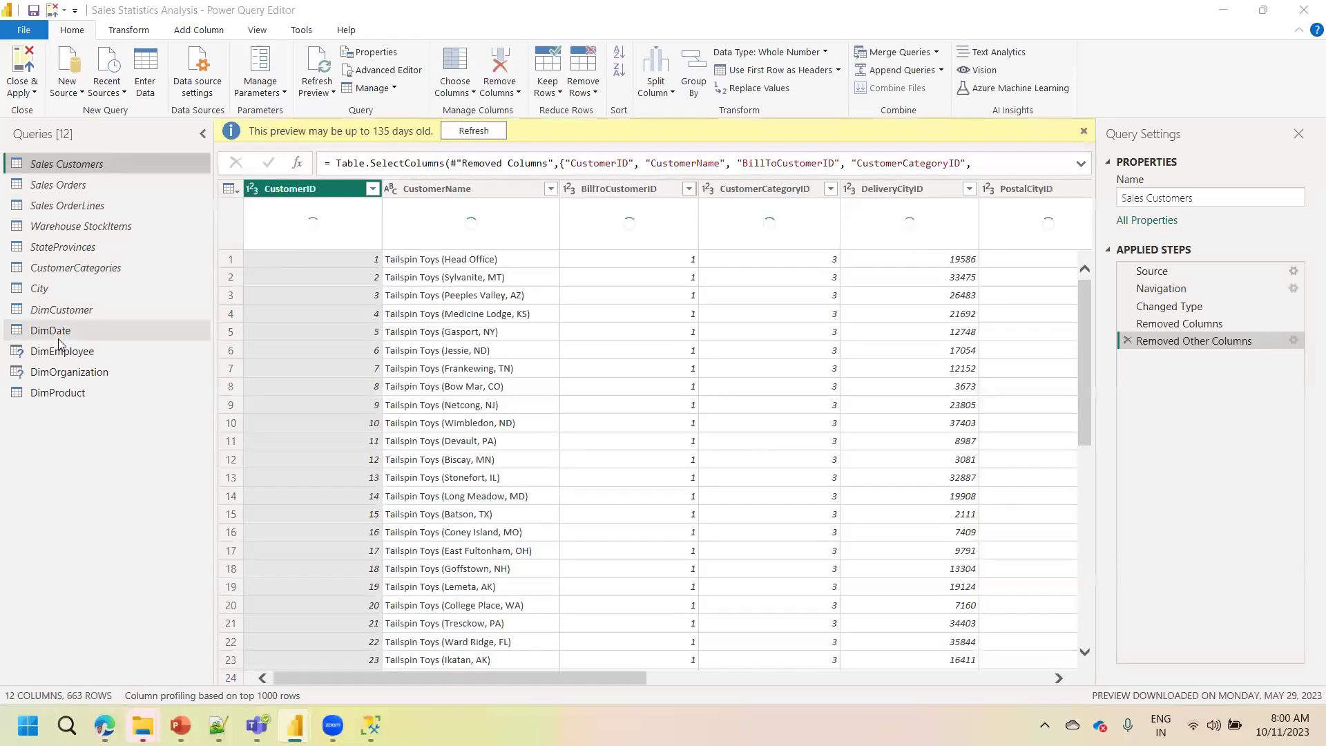
{"action": "left_click", "coordinate": [59, 349]}
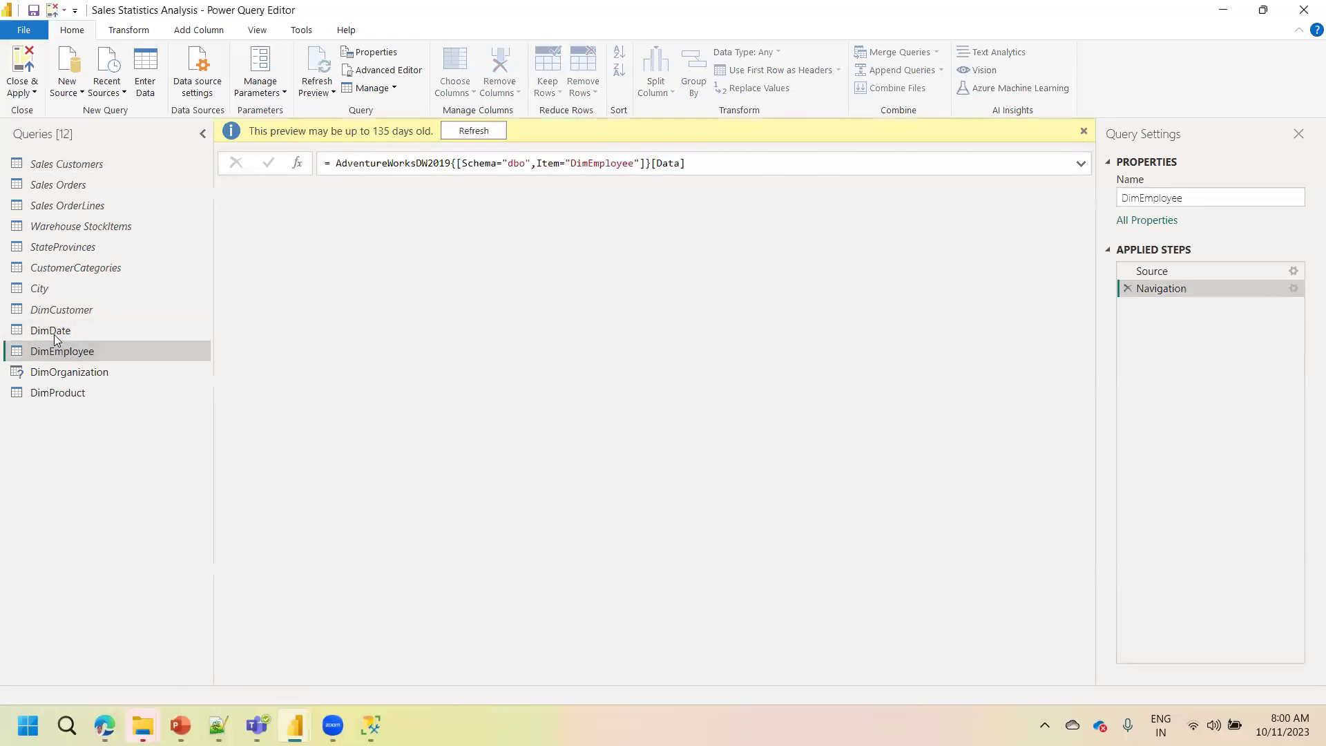
{"action": "left_click", "coordinate": [55, 337]}
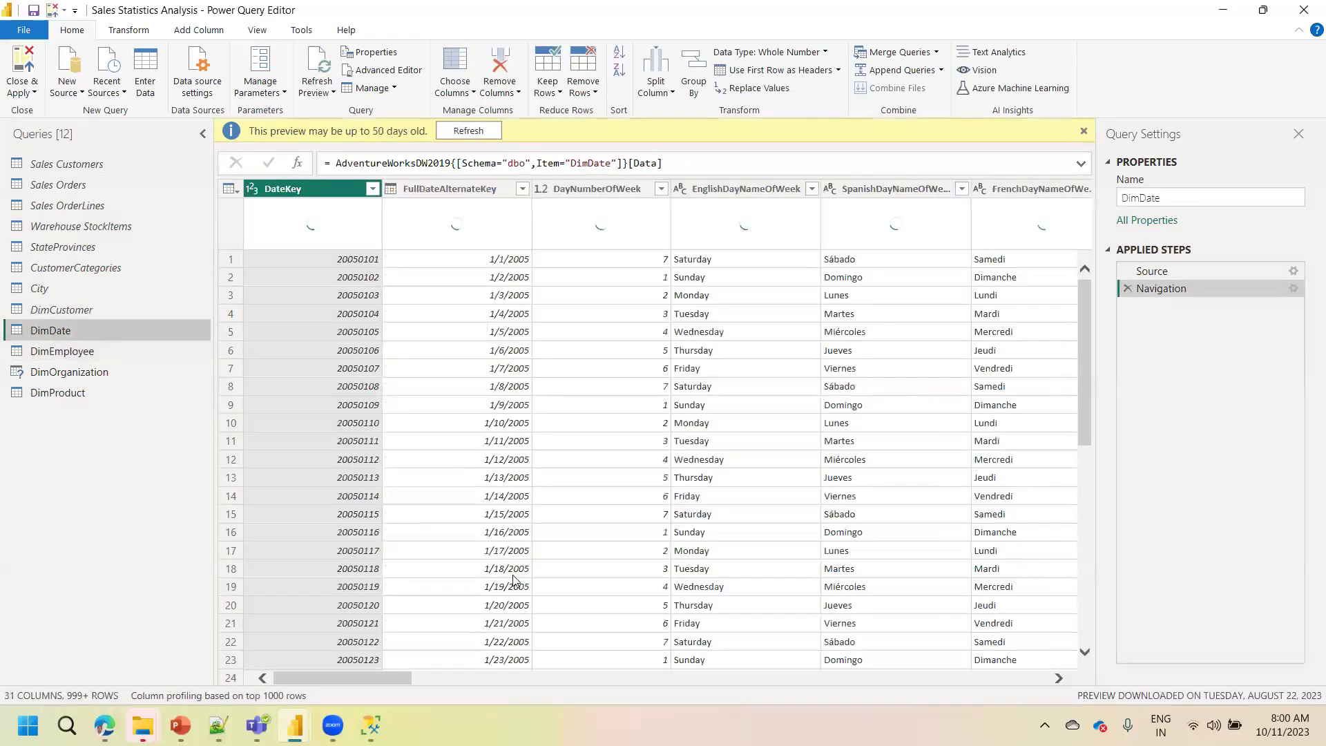
{"action": "left_click_drag", "start_coordinate": [375, 680], "coordinate": [1071, 319]}
{"action": "left_click", "coordinate": [1005, 189]}
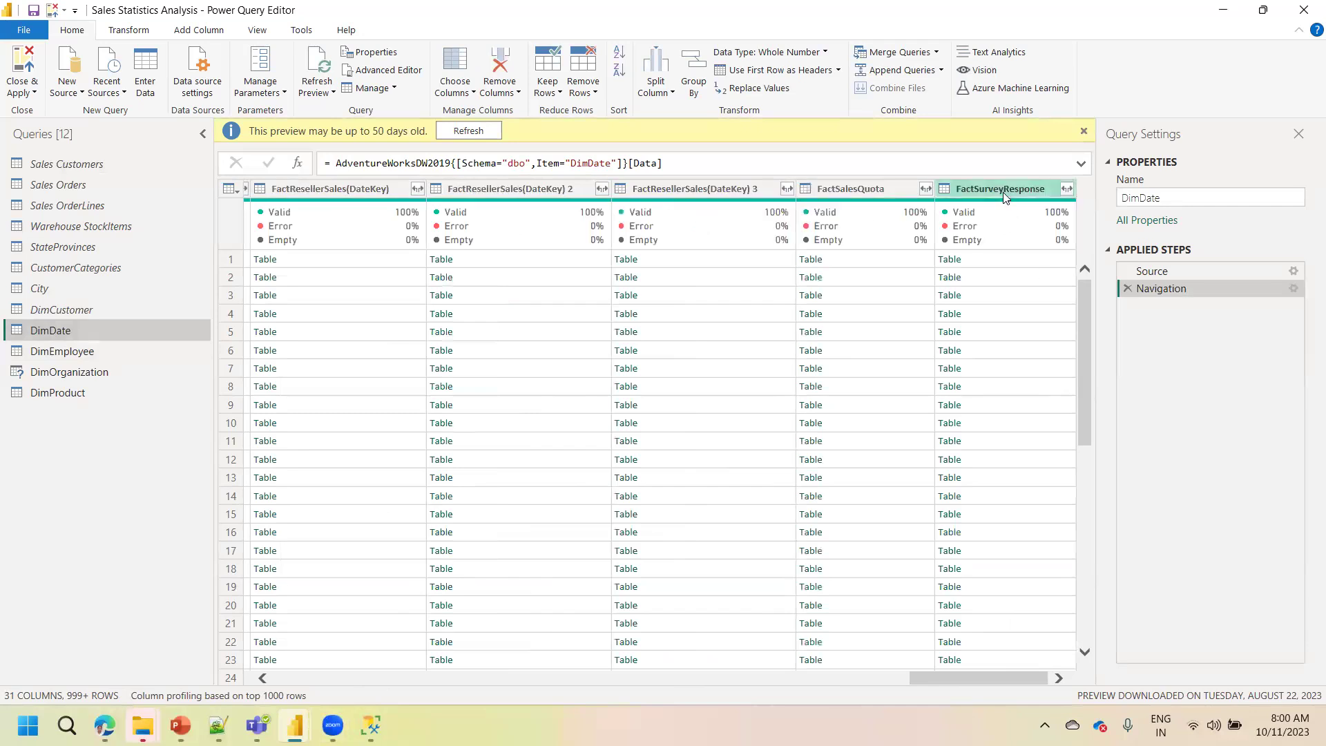
Add a Month number column to DimDate based on the FullDateAlternateKey date column
{"action": "left_click", "coordinate": [198, 31]}
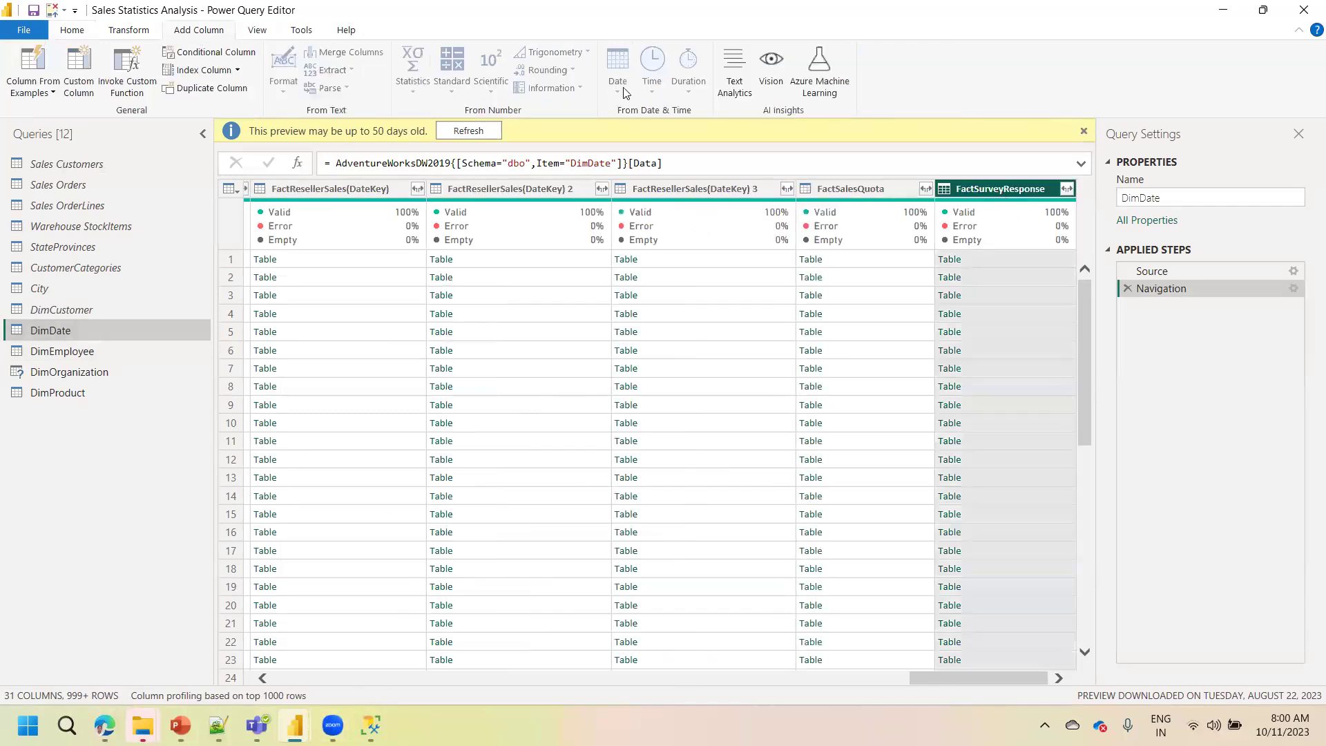
{"action": "left_click_drag", "start_coordinate": [947, 676], "coordinate": [250, 675]}
{"action": "left_click", "coordinate": [323, 187]}
{"action": "left_click", "coordinate": [469, 194]}
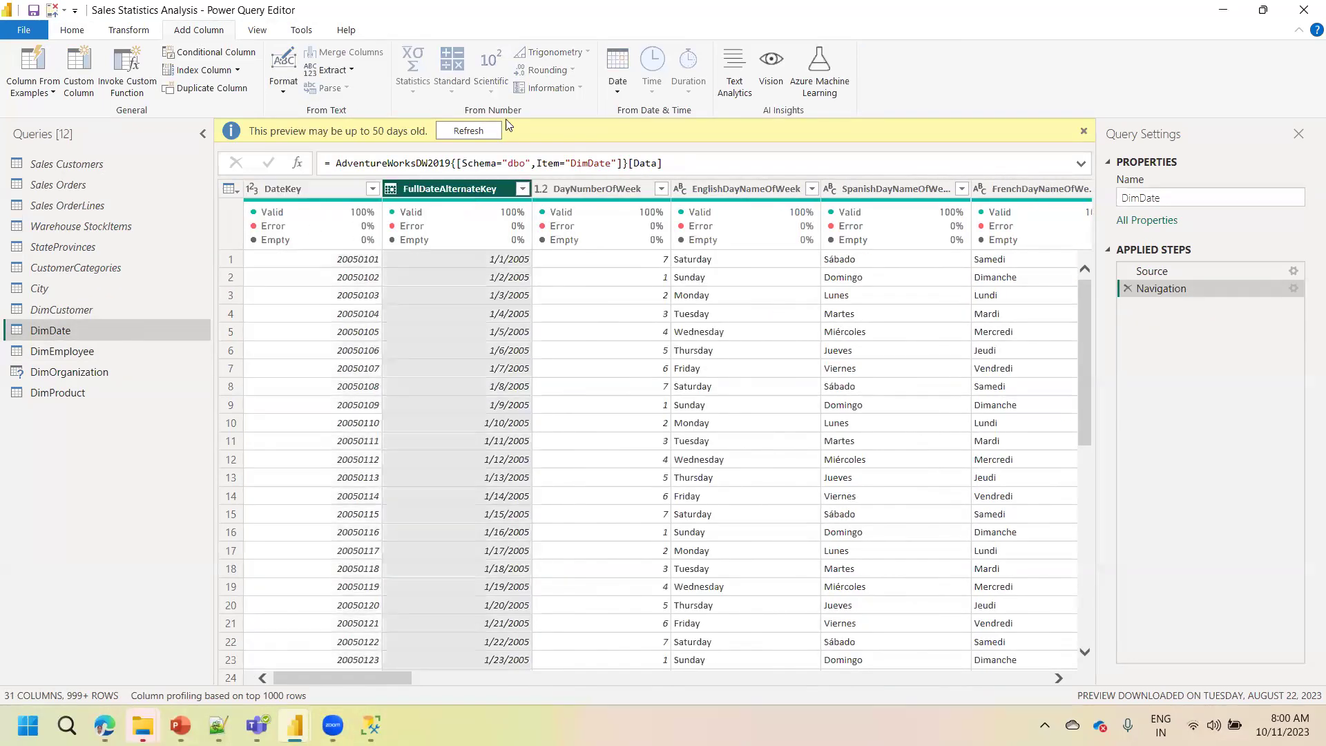
{"action": "left_click", "coordinate": [618, 69]}
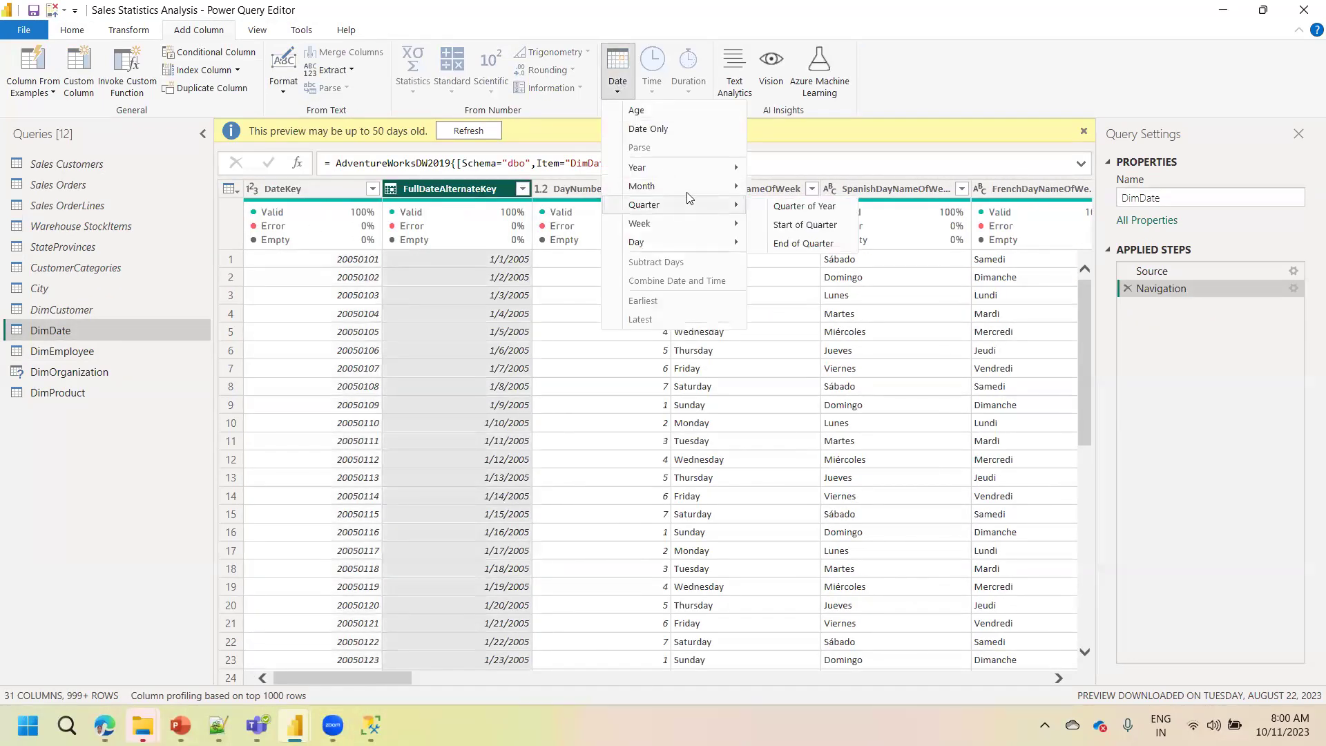
{"action": "mouse_move", "coordinate": [684, 186]}
{"action": "left_click", "coordinate": [781, 189]}
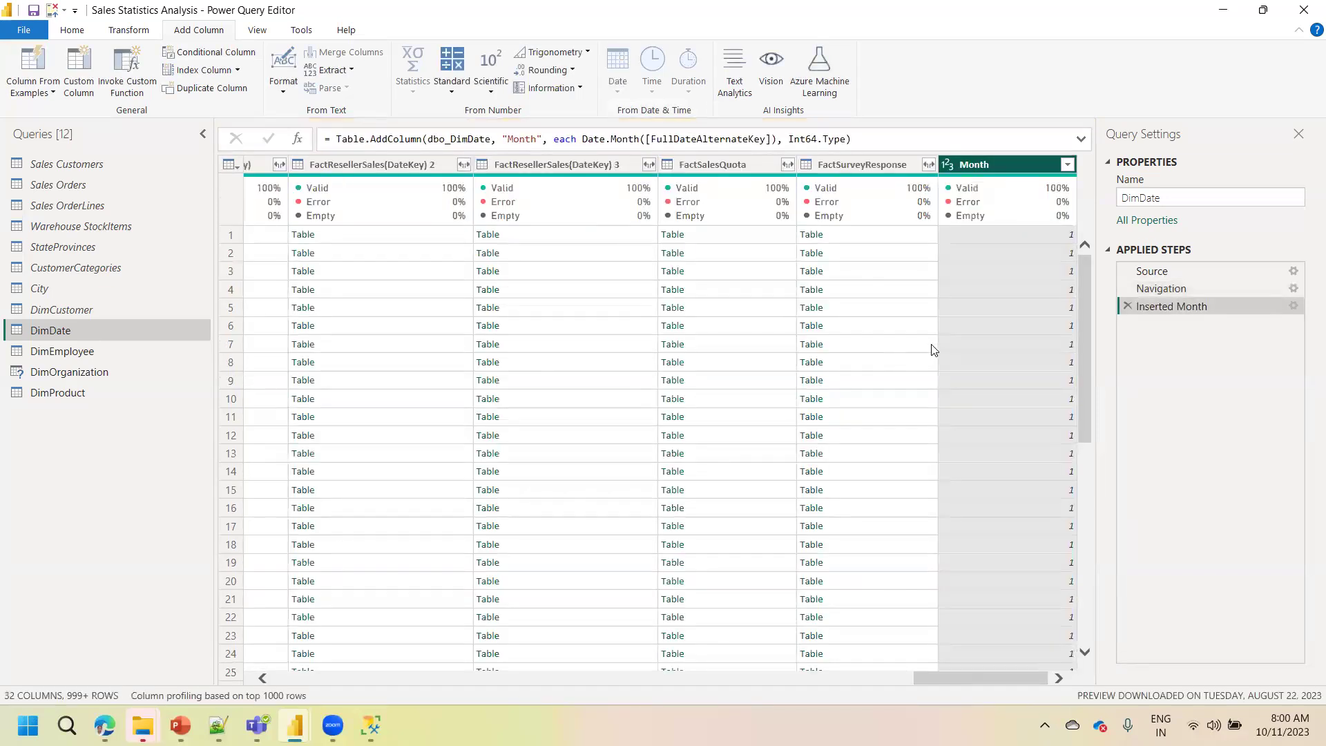
Detect the data types of all columns in the DimDate query
{"action": "left_click", "coordinate": [842, 172]}
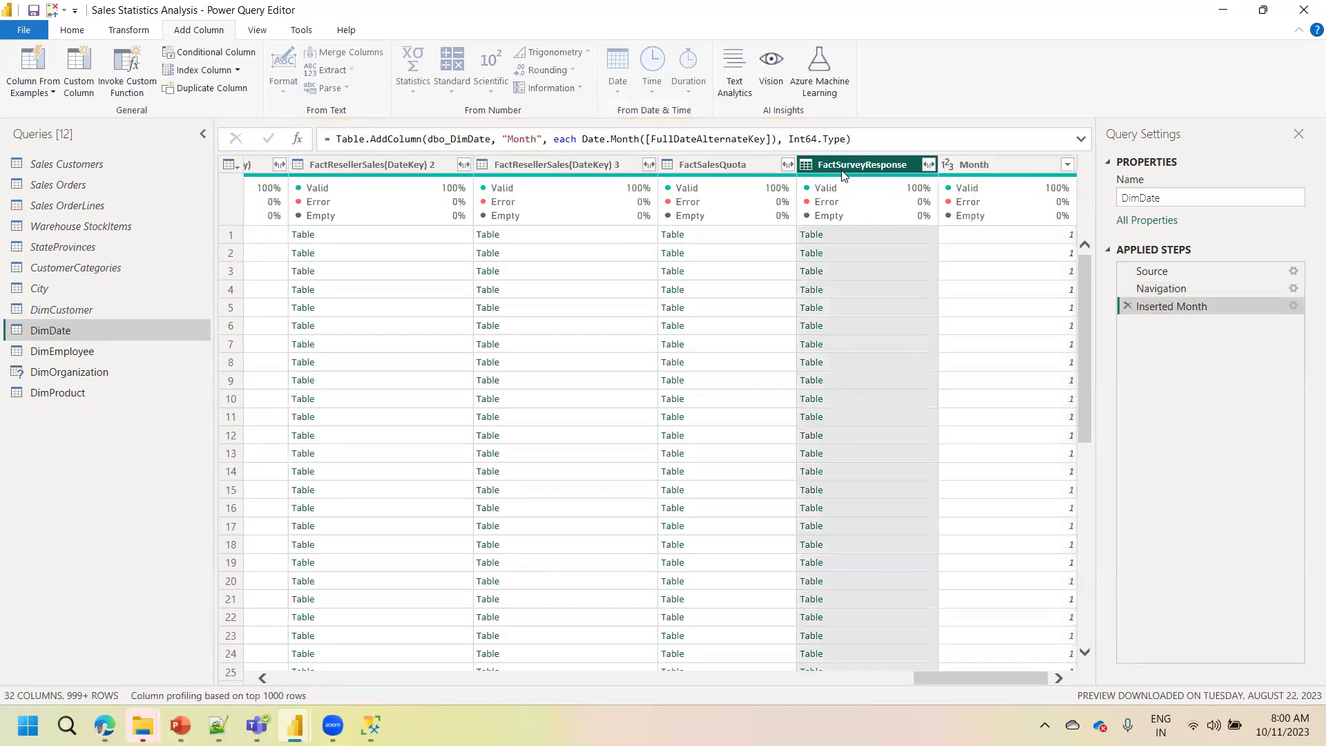
{"action": "key", "text": "ctrl+a"}
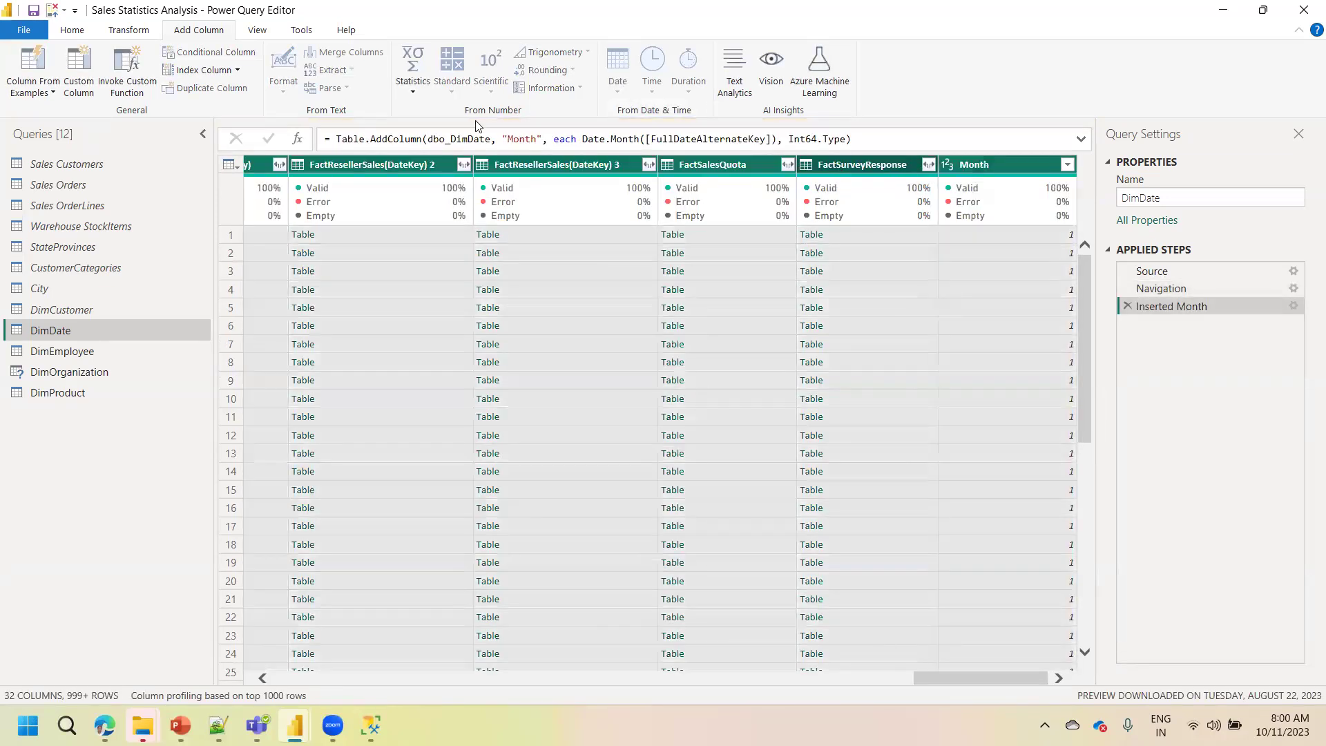
{"action": "left_click", "coordinate": [138, 34]}
{"action": "left_click", "coordinate": [221, 73]}
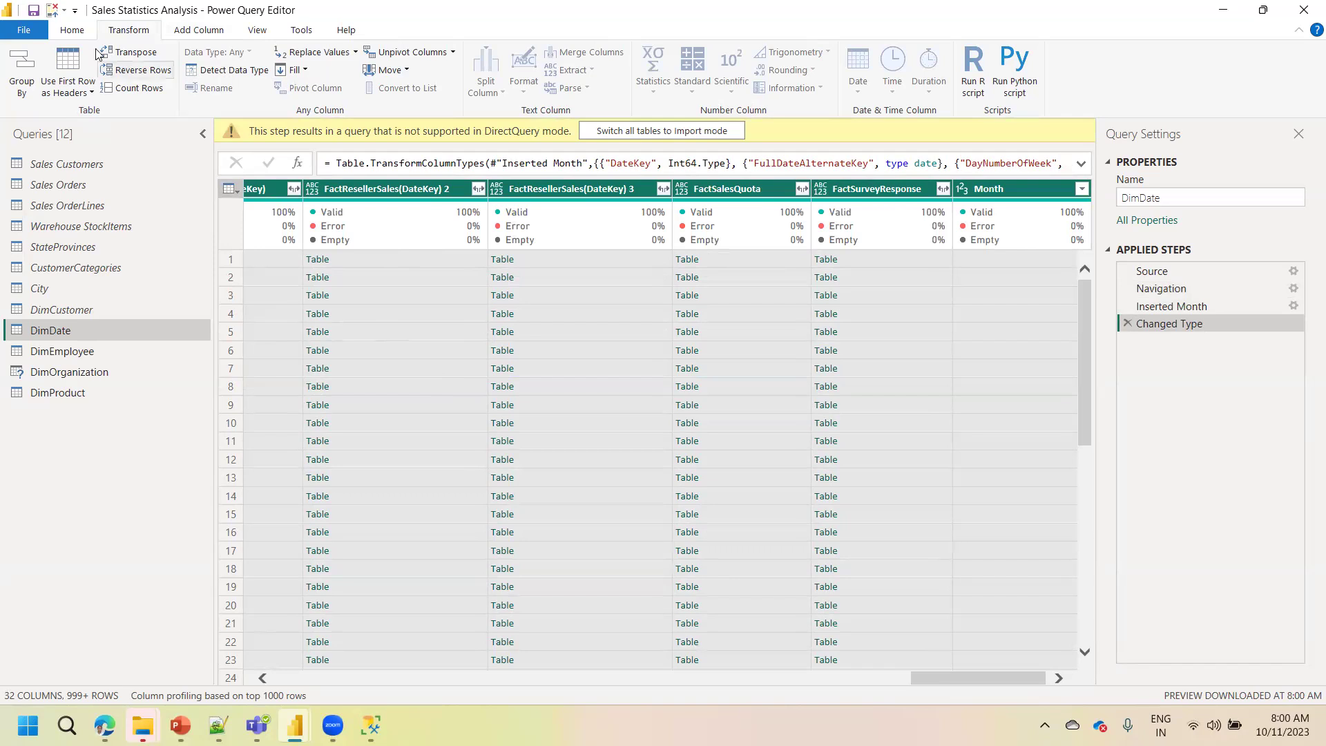
Remove the Changed Type and Inserted Month steps from the DimDate query
{"action": "left_click", "coordinate": [73, 31]}
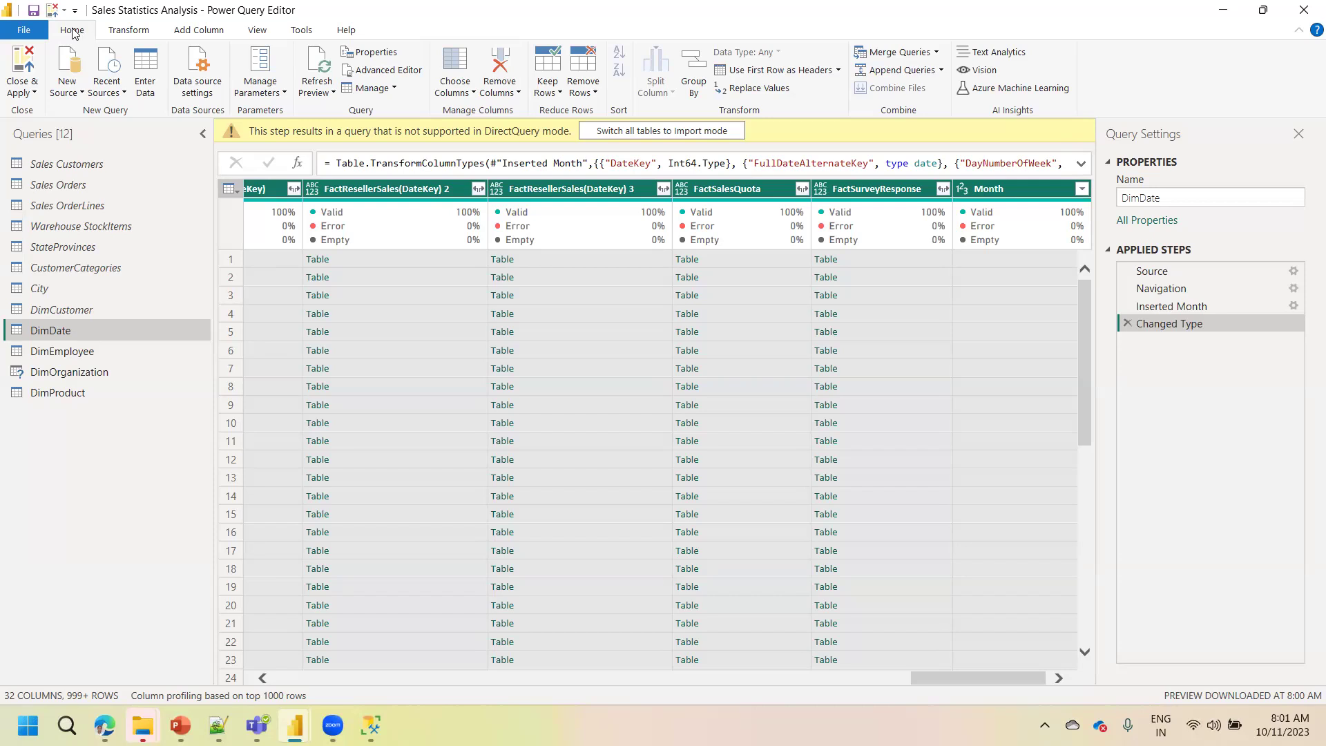
{"action": "left_click", "coordinate": [33, 93]}
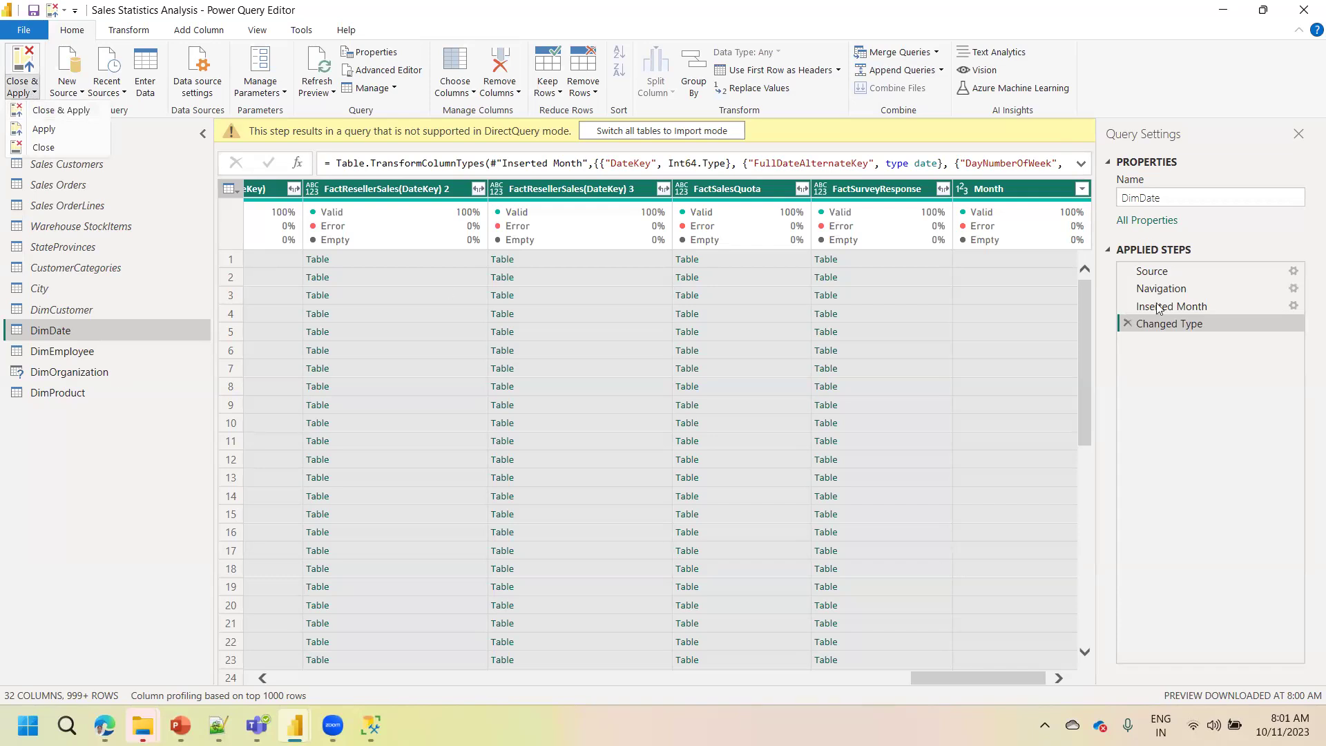
{"action": "left_click", "coordinate": [1128, 327]}
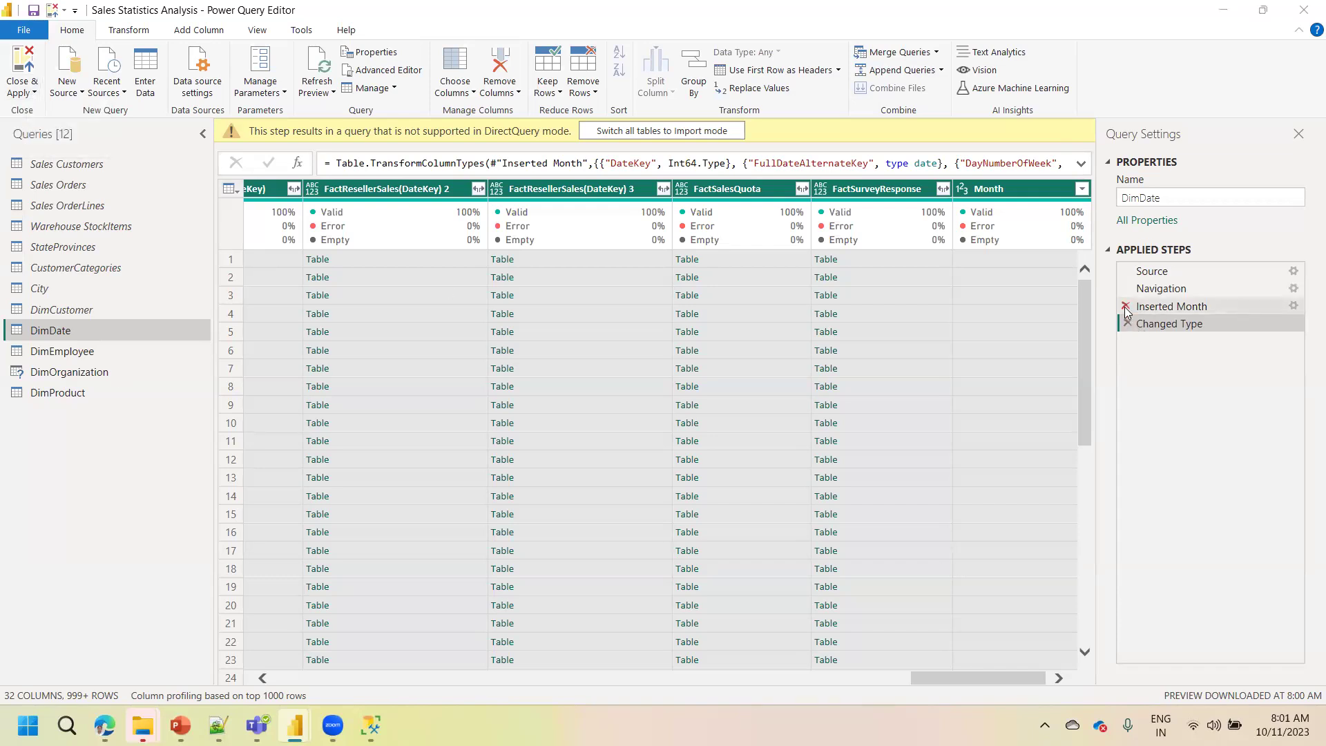
{"action": "left_click", "coordinate": [1126, 306]}
{"action": "left_click", "coordinate": [903, 398]}
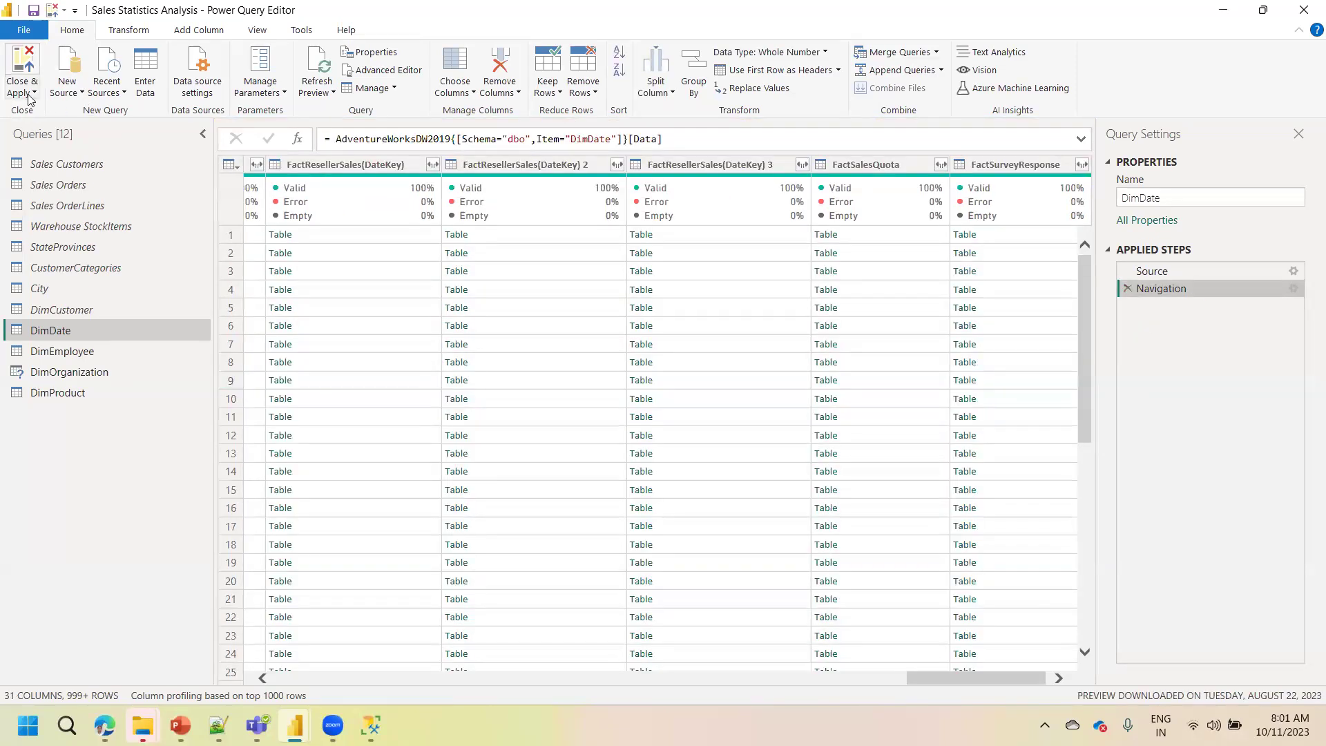
{"action": "left_click", "coordinate": [29, 97]}
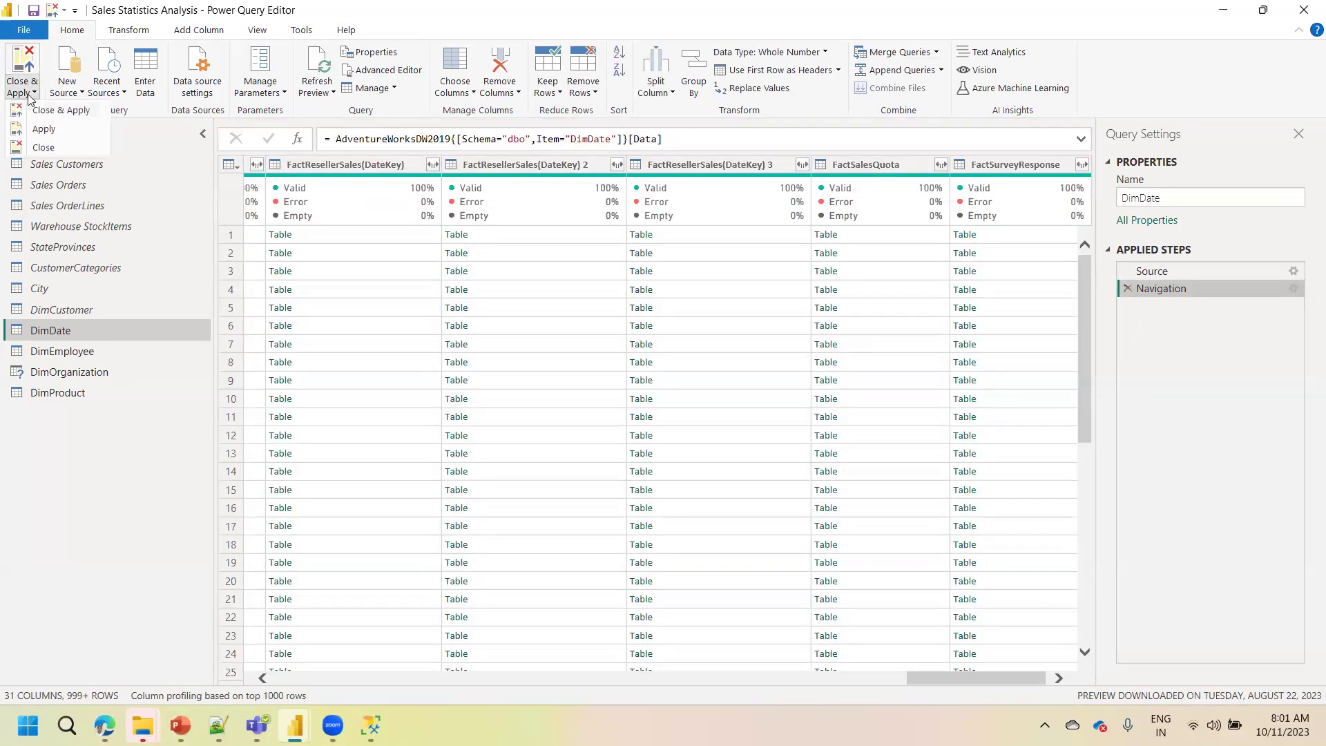
{"action": "key", "text": "Escape"}
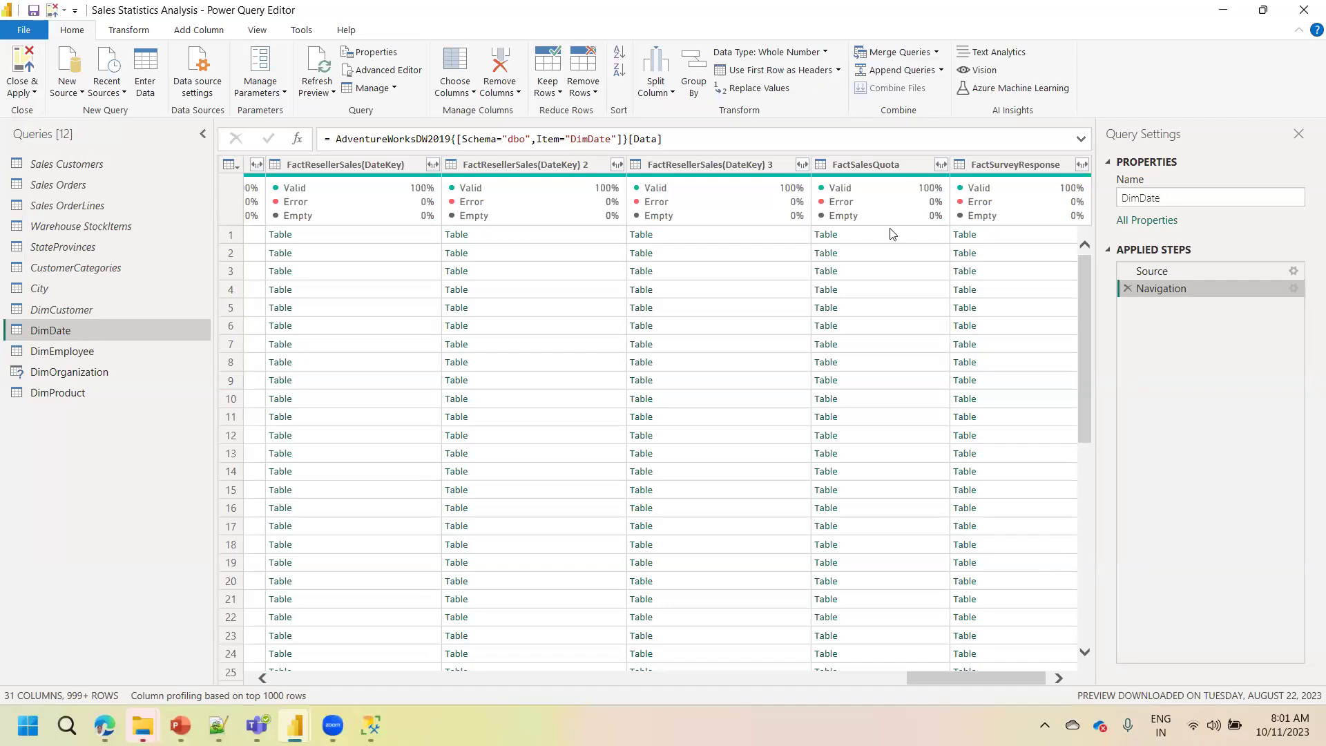
Switch to SQL Server Management Studio and connect to the local SQLEXPRESS database engine with Windows Authentication
{"action": "key", "text": "alt+Tab"}
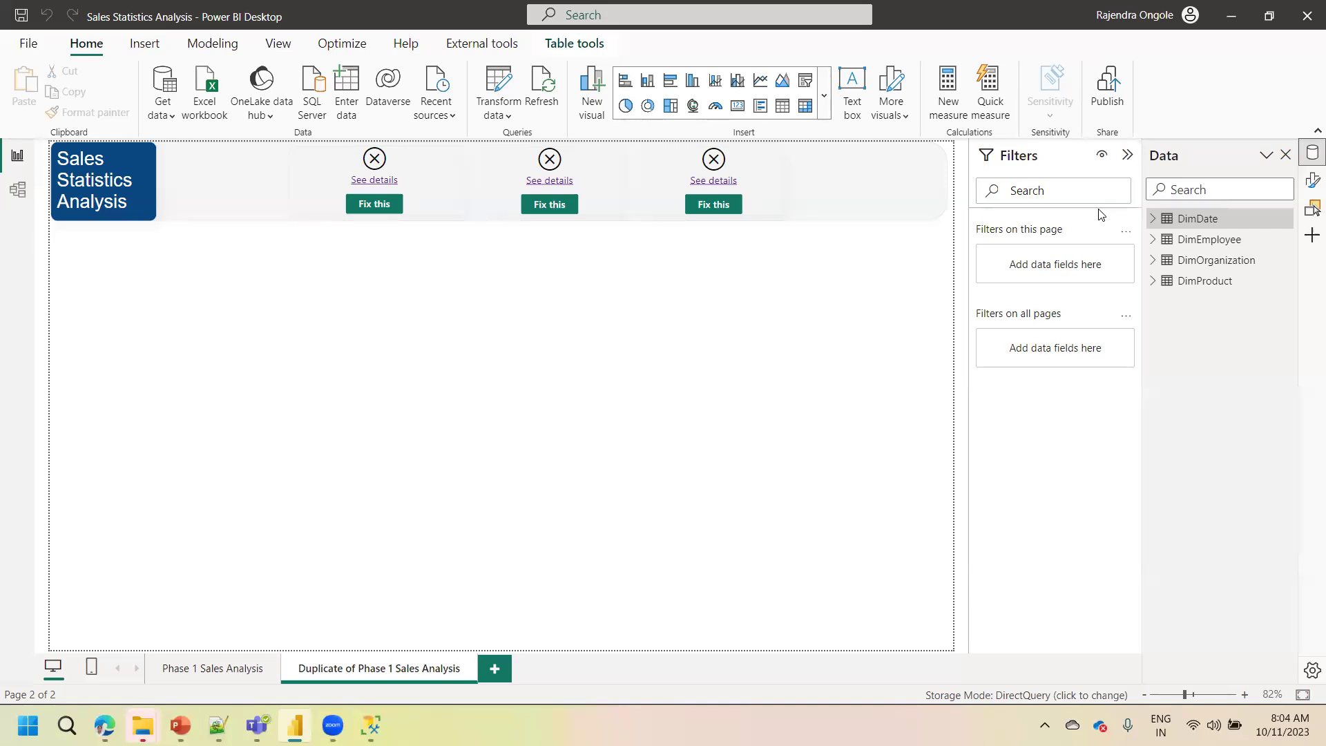
{"action": "left_click", "coordinate": [855, 375]}
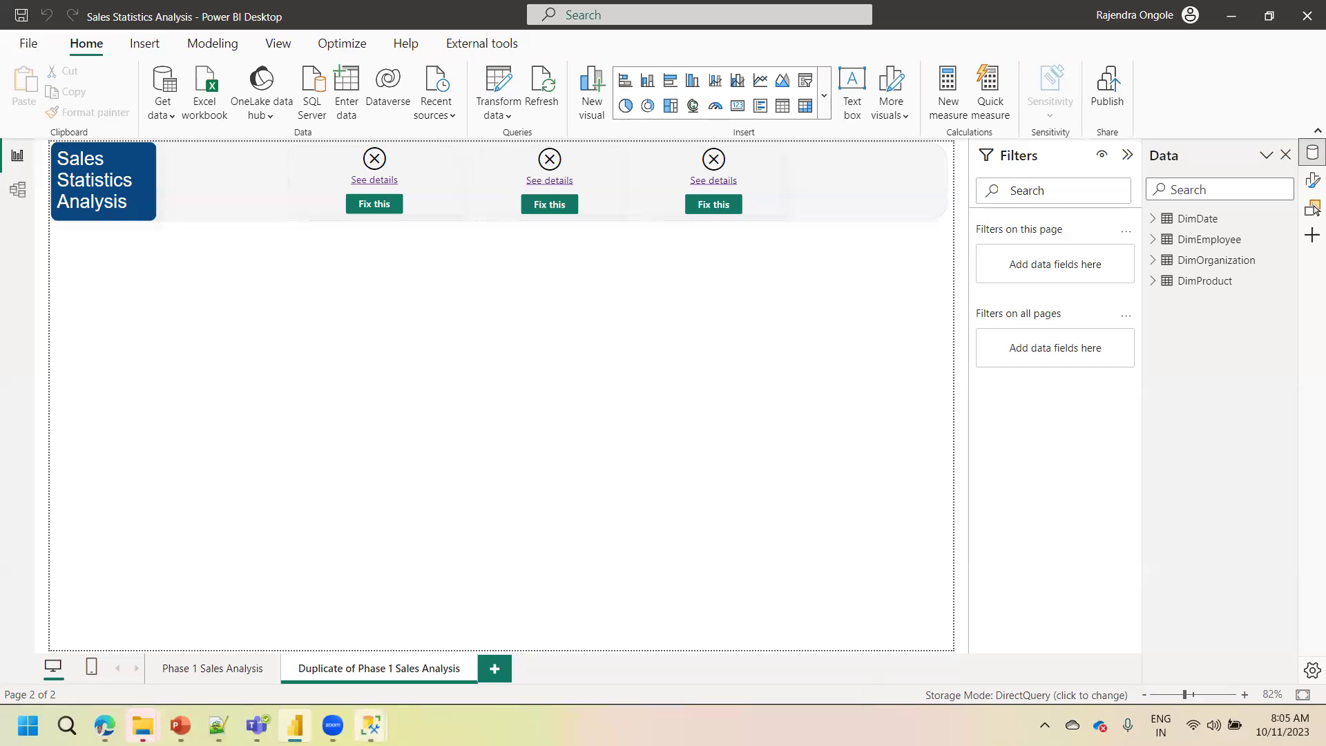
{"action": "mouse_move", "coordinate": [371, 726]}
{"action": "left_click", "coordinate": [420, 671]}
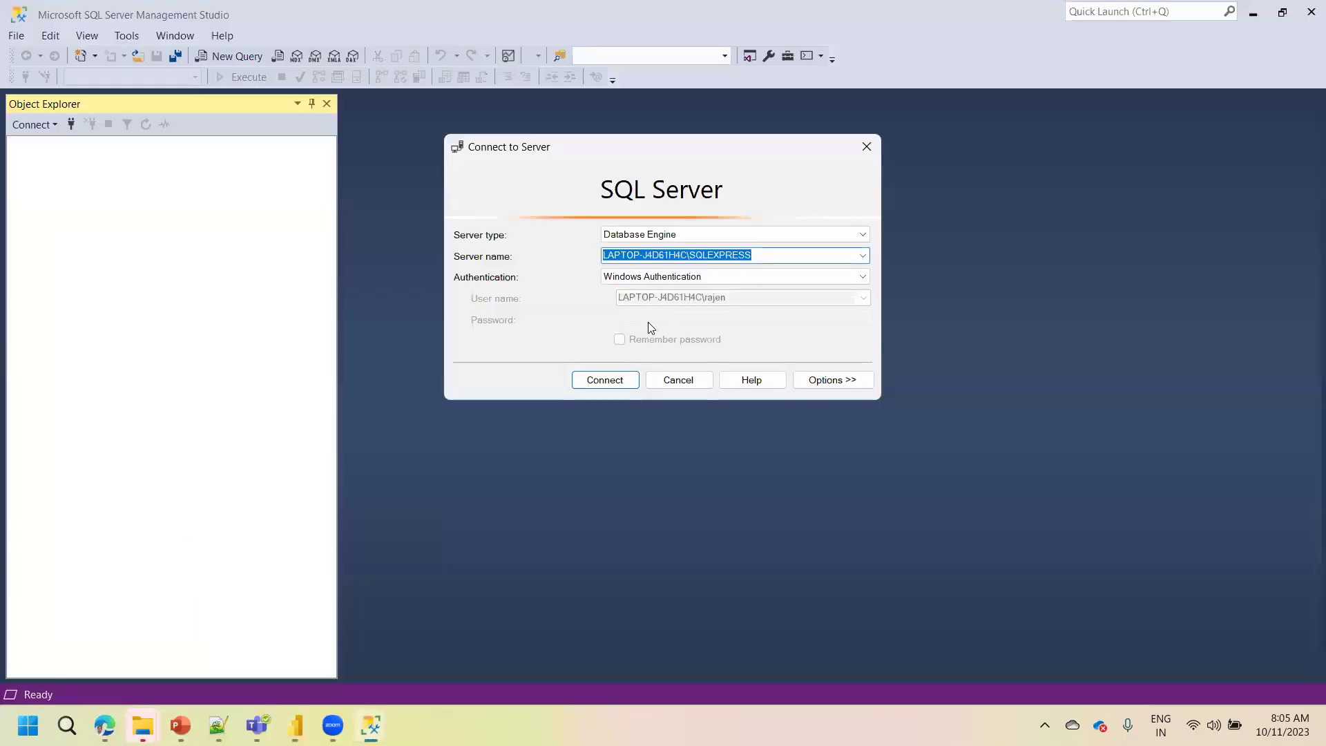
{"action": "left_click", "coordinate": [611, 381]}
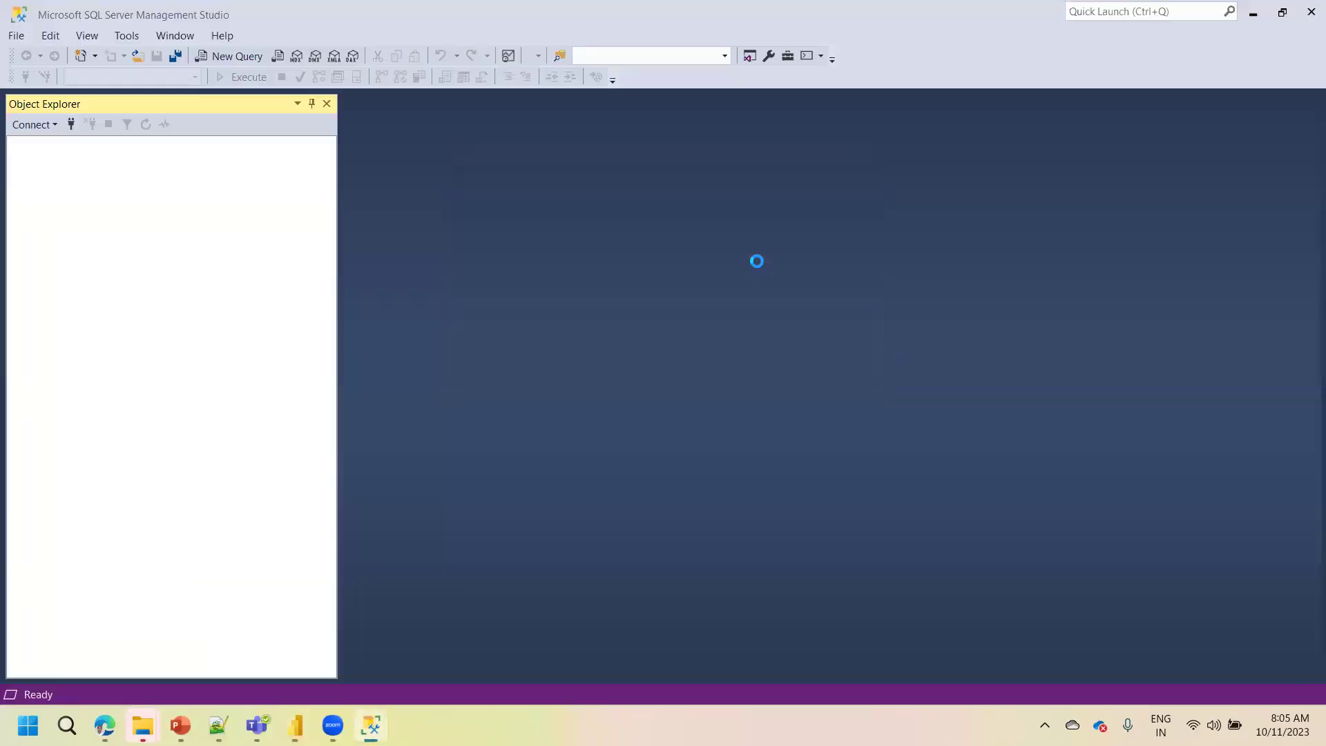
List the tables of the AdventureWorksDW2019 database, and switch back to Power BI Desktop
{"action": "left_click", "coordinate": [28, 163]}
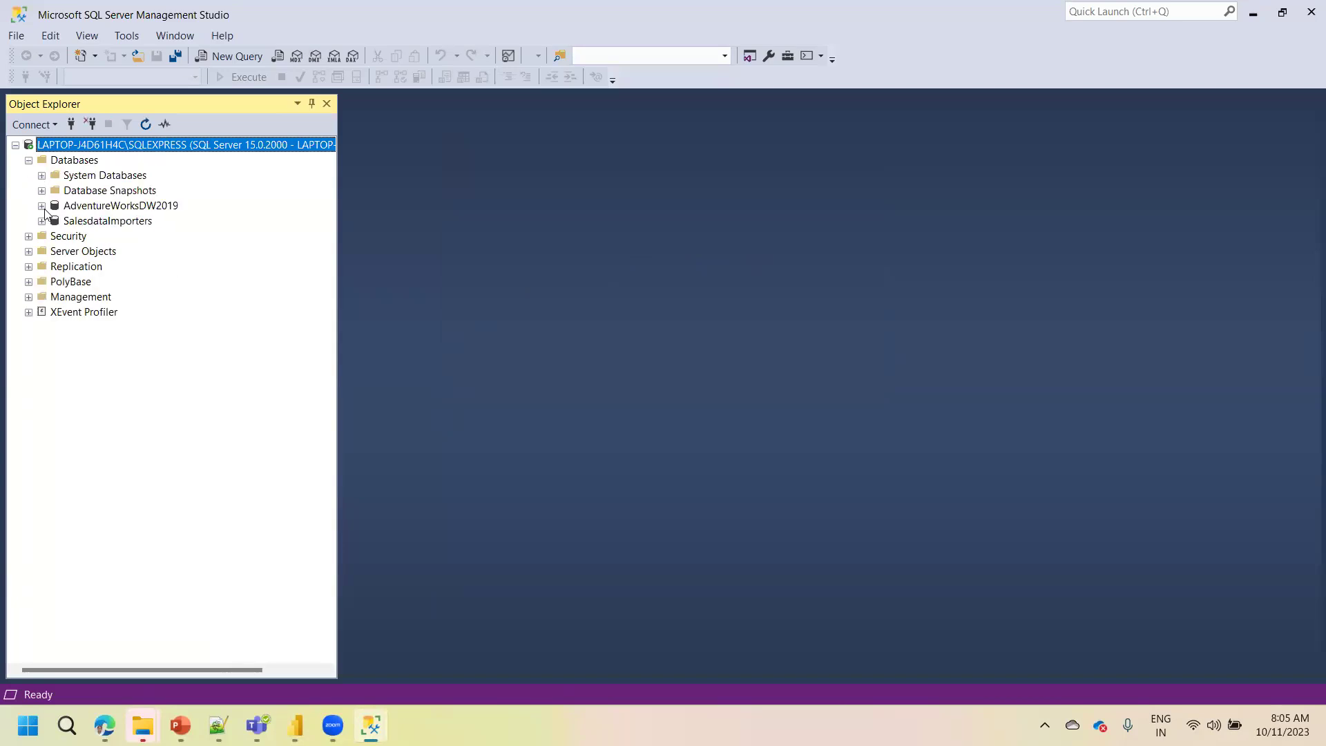
{"action": "left_click", "coordinate": [42, 205]}
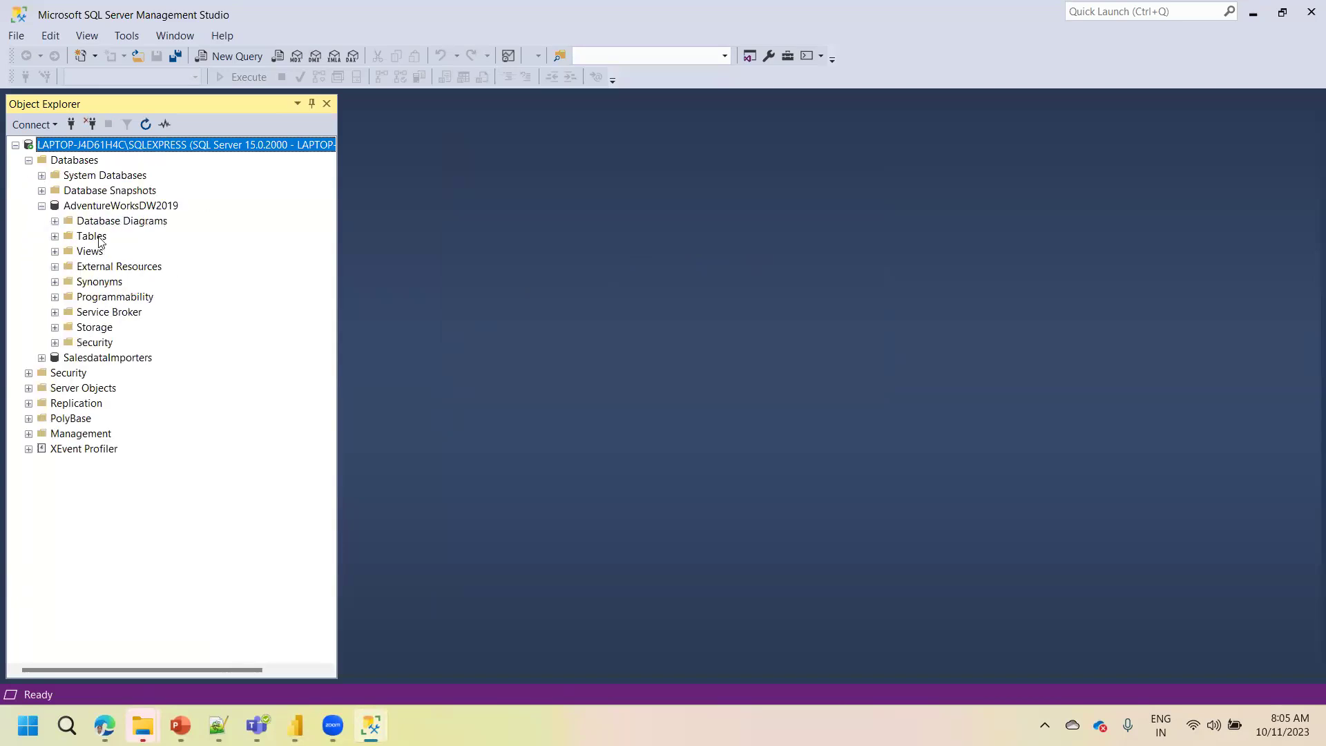
{"action": "left_click", "coordinate": [54, 237]}
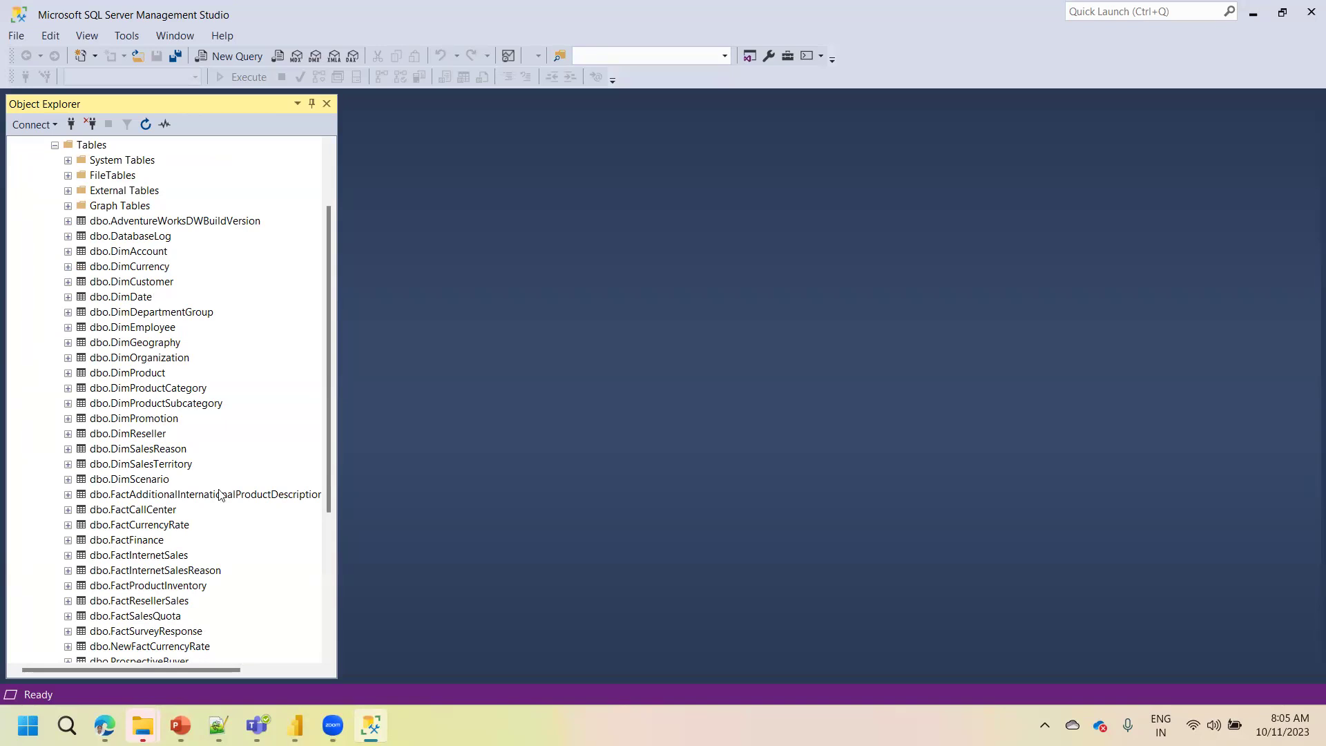
{"action": "left_click", "coordinate": [295, 725]}
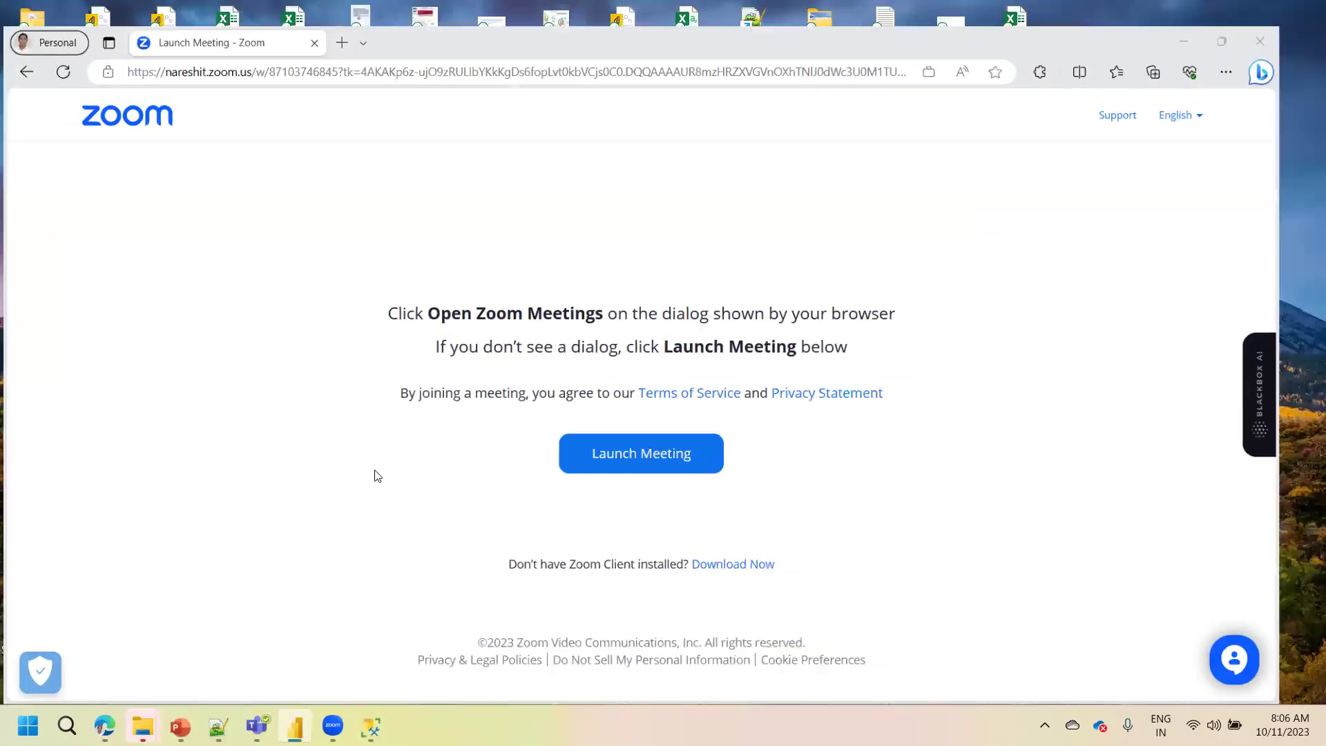
Open the Power Query Editor of the Sales Statistics Analysis report and delete the DimDate, DimEmployee, DimOrganization and DimProduct queries
{"action": "key", "text": "super+d"}
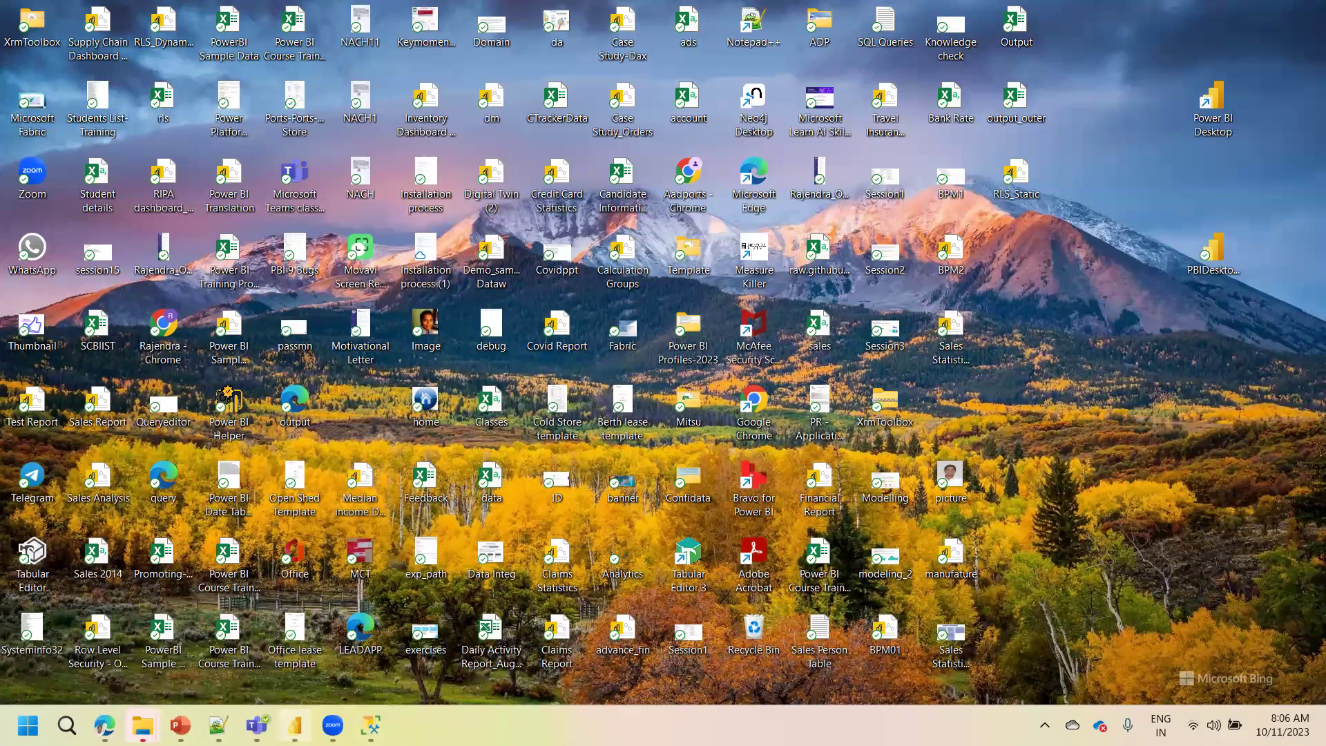
{"action": "left_click", "coordinate": [295, 725]}
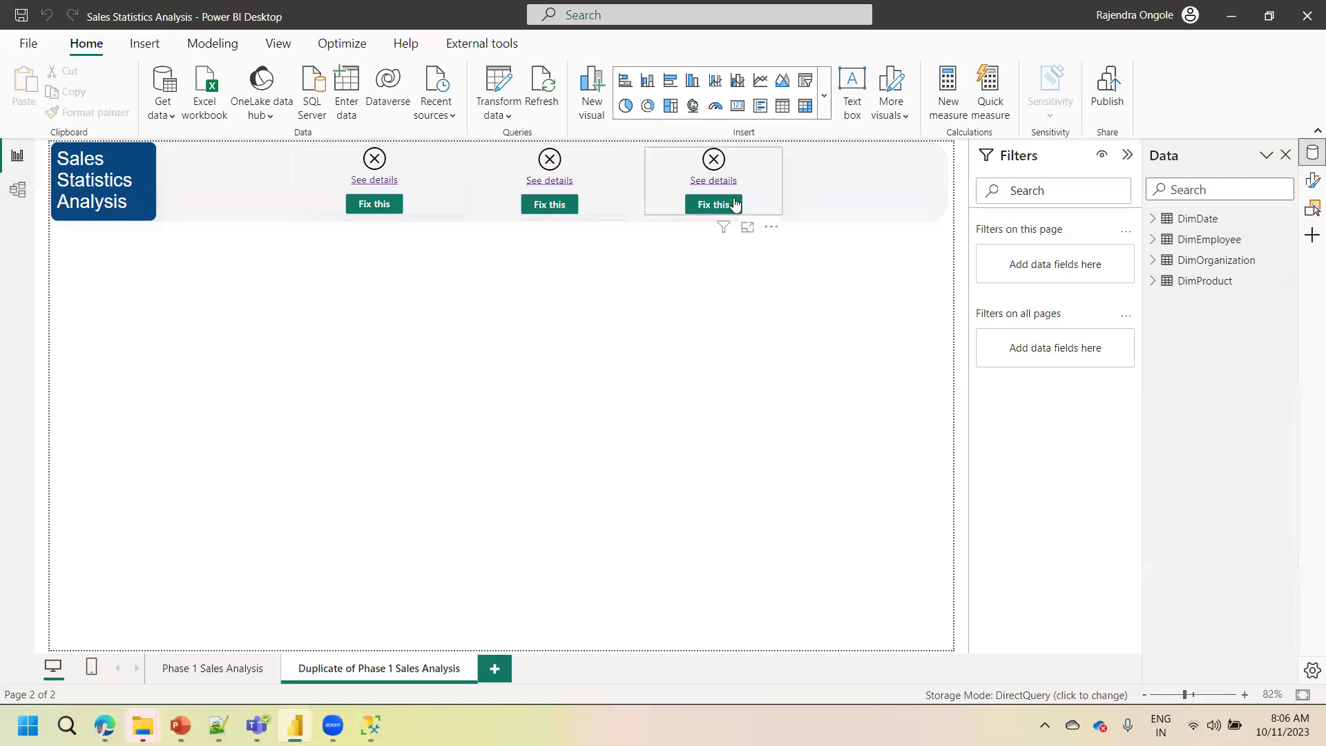
{"action": "left_click", "coordinate": [499, 86]}
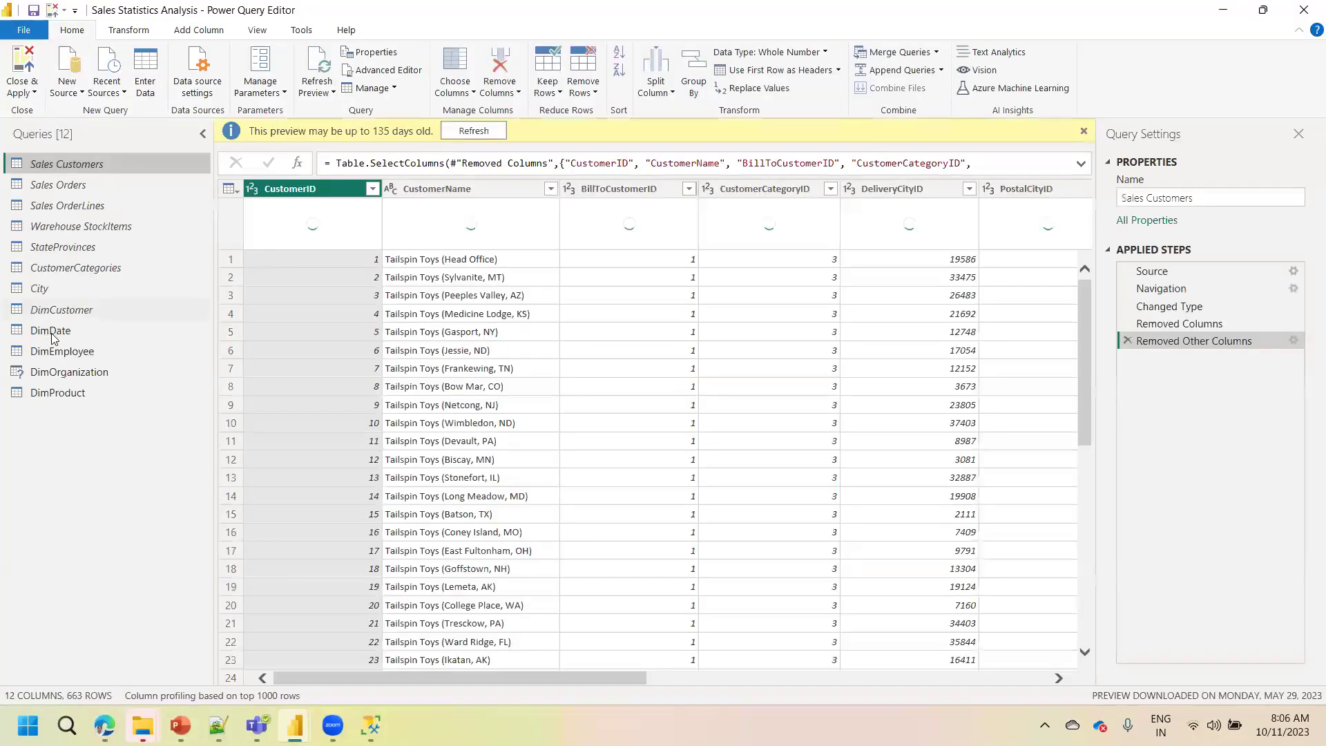
{"action": "left_click", "coordinate": [52, 334]}
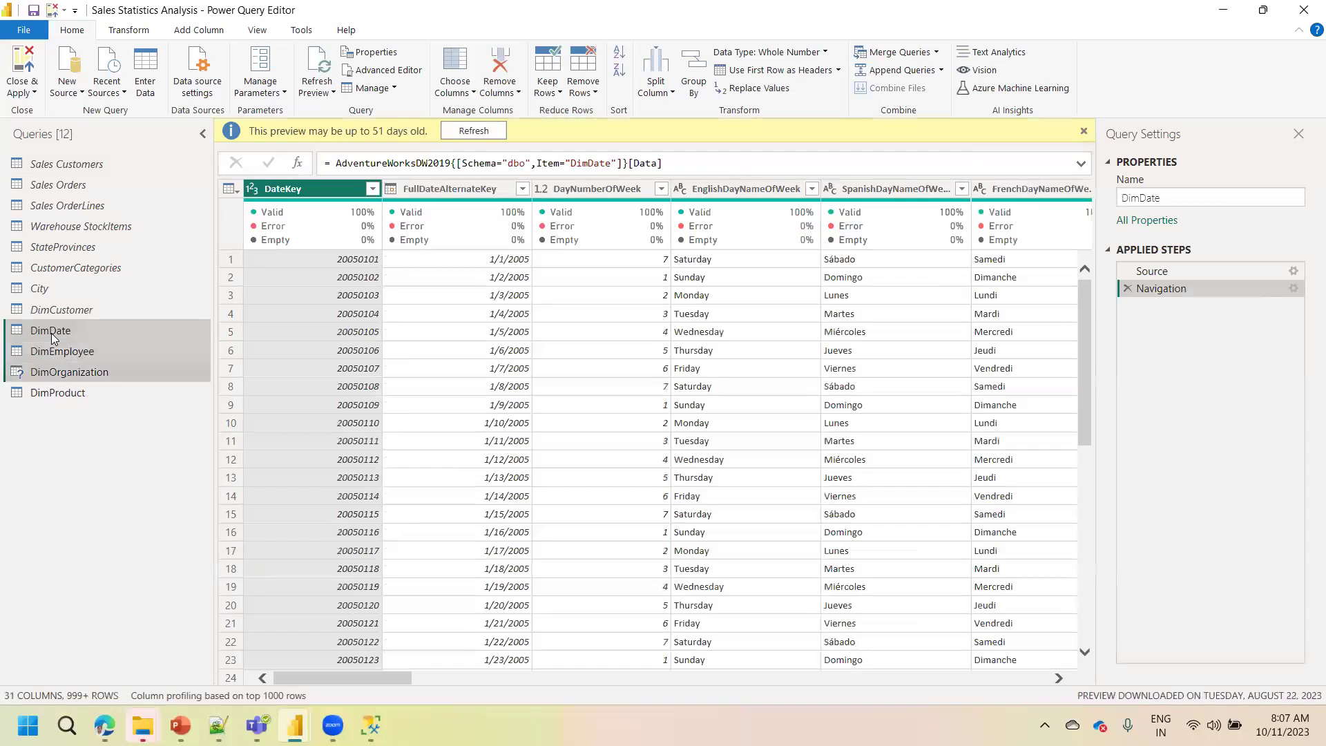
{"action": "key", "text": "shift+Down"}
{"action": "key", "text": "Delete"}
{"action": "key", "text": "Return"}
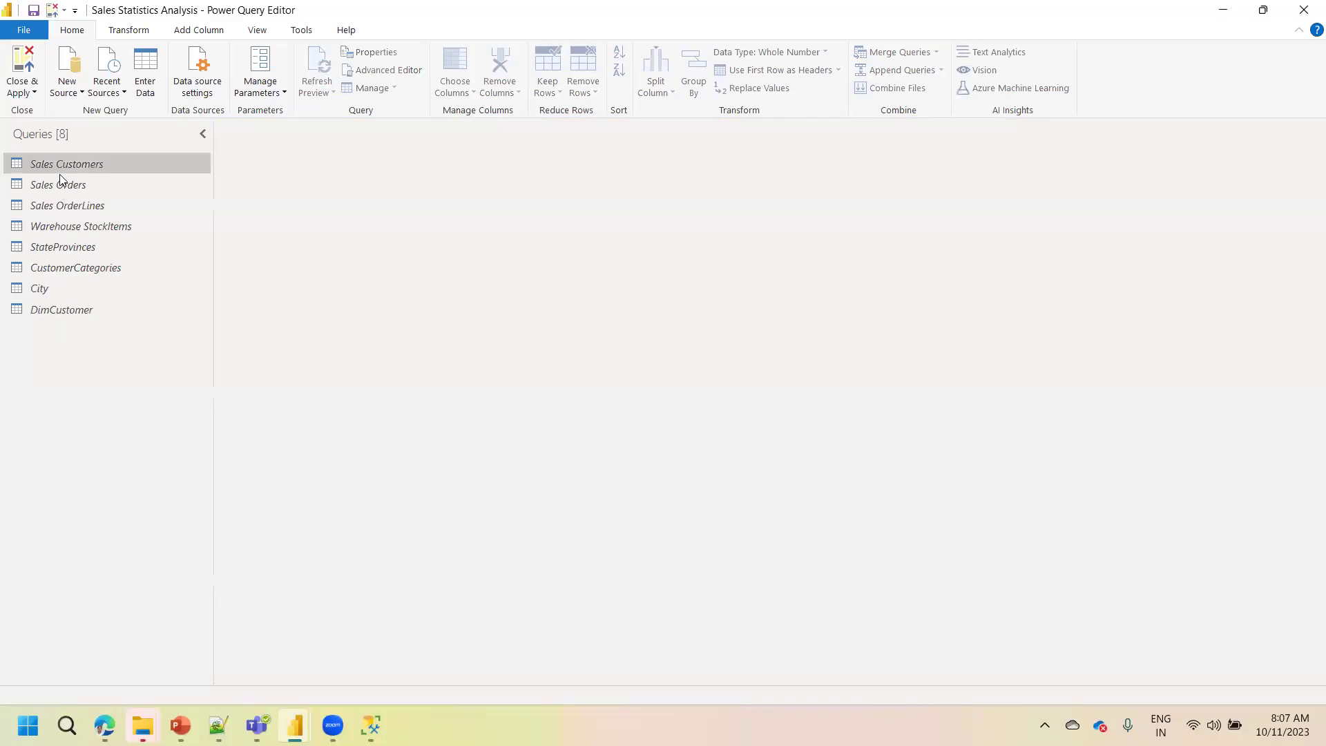
Enable load for the Sales Customers, Sales Orders, Sales OrderLines and Warehouse StockItems queries
{"action": "right_click", "coordinate": [60, 164]}
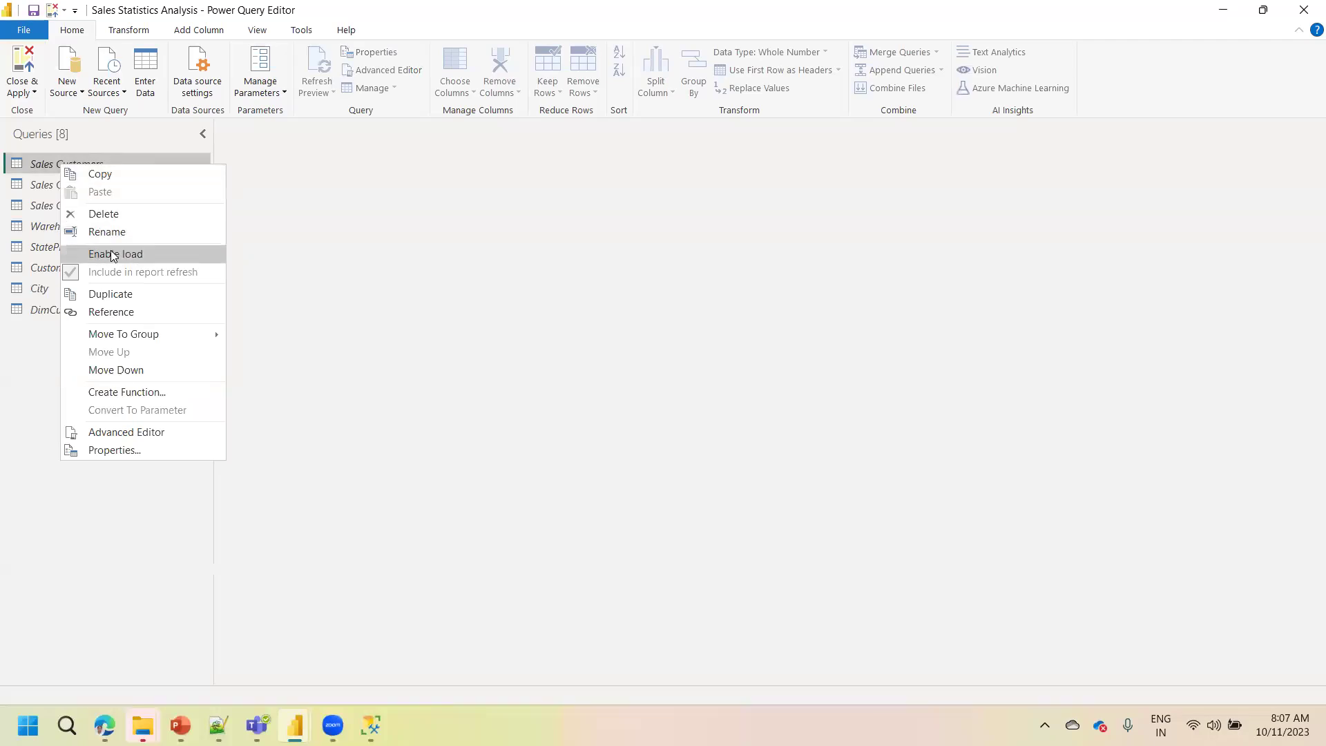
{"action": "left_click", "coordinate": [113, 254]}
{"action": "right_click", "coordinate": [58, 184]}
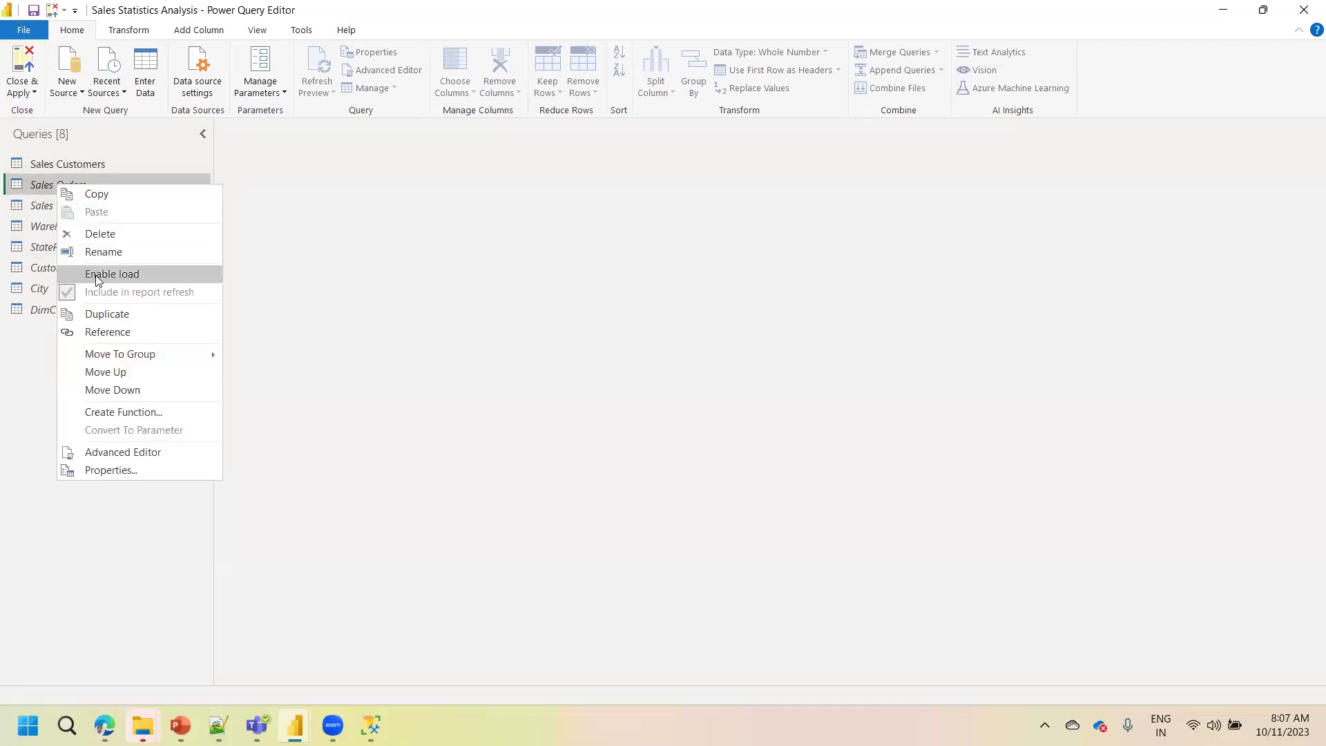
{"action": "left_click", "coordinate": [95, 275]}
{"action": "right_click", "coordinate": [58, 202]}
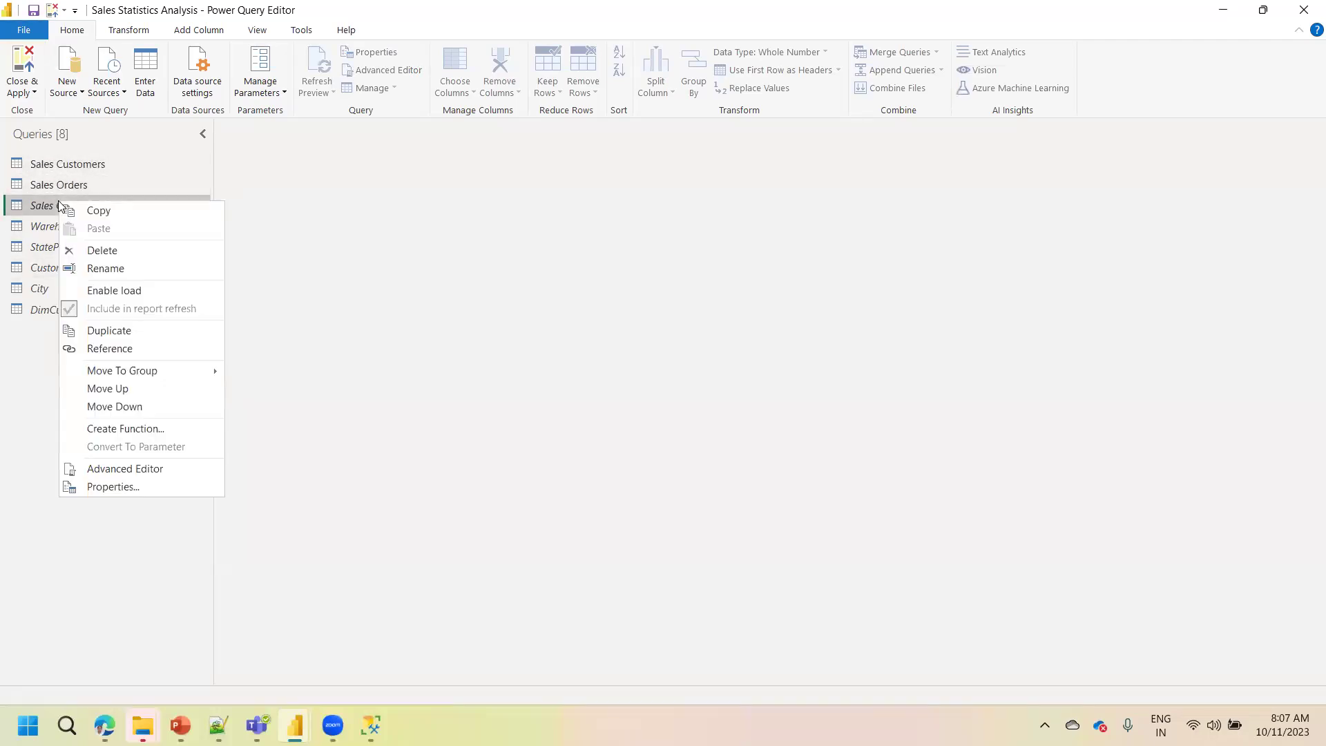
{"action": "left_click", "coordinate": [118, 296]}
{"action": "right_click", "coordinate": [65, 235]}
{"action": "left_click", "coordinate": [114, 324]}
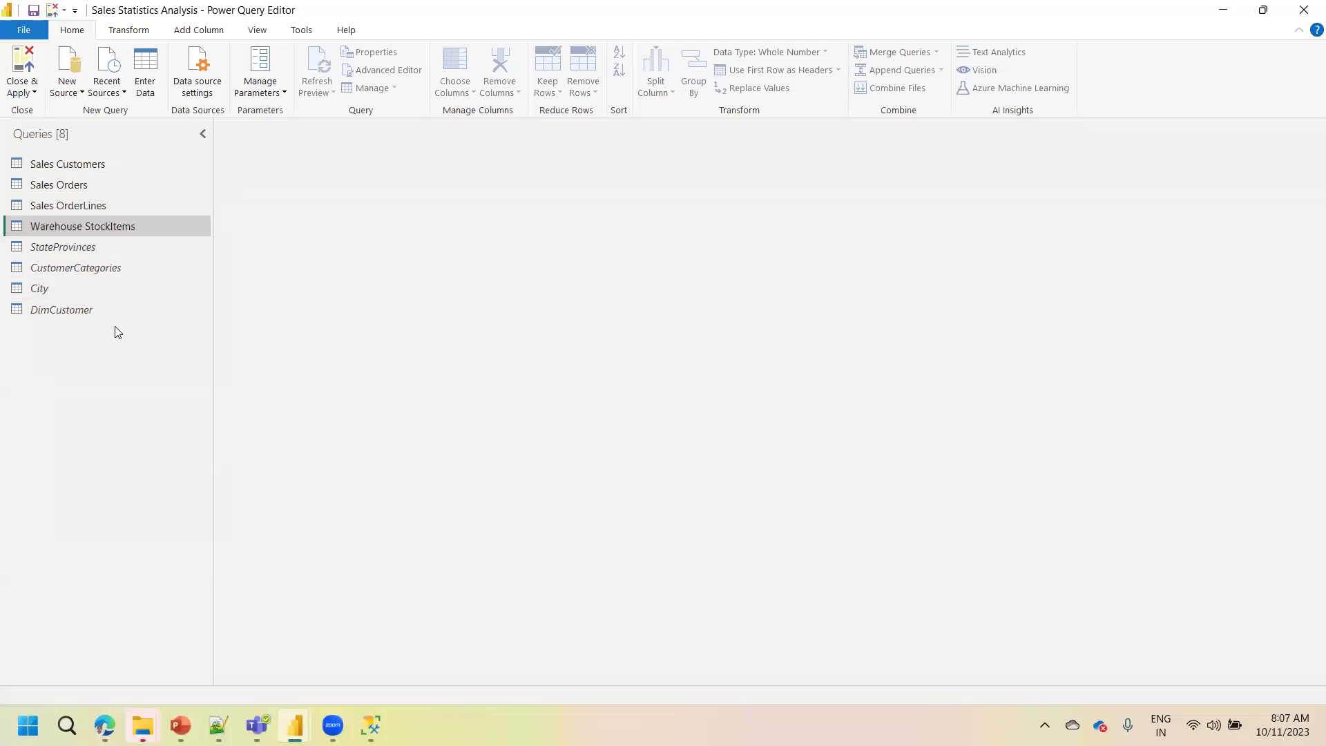
Enable load for the StateProvinces, CustomerCategories and City queries
{"action": "left_click", "coordinate": [65, 249]}
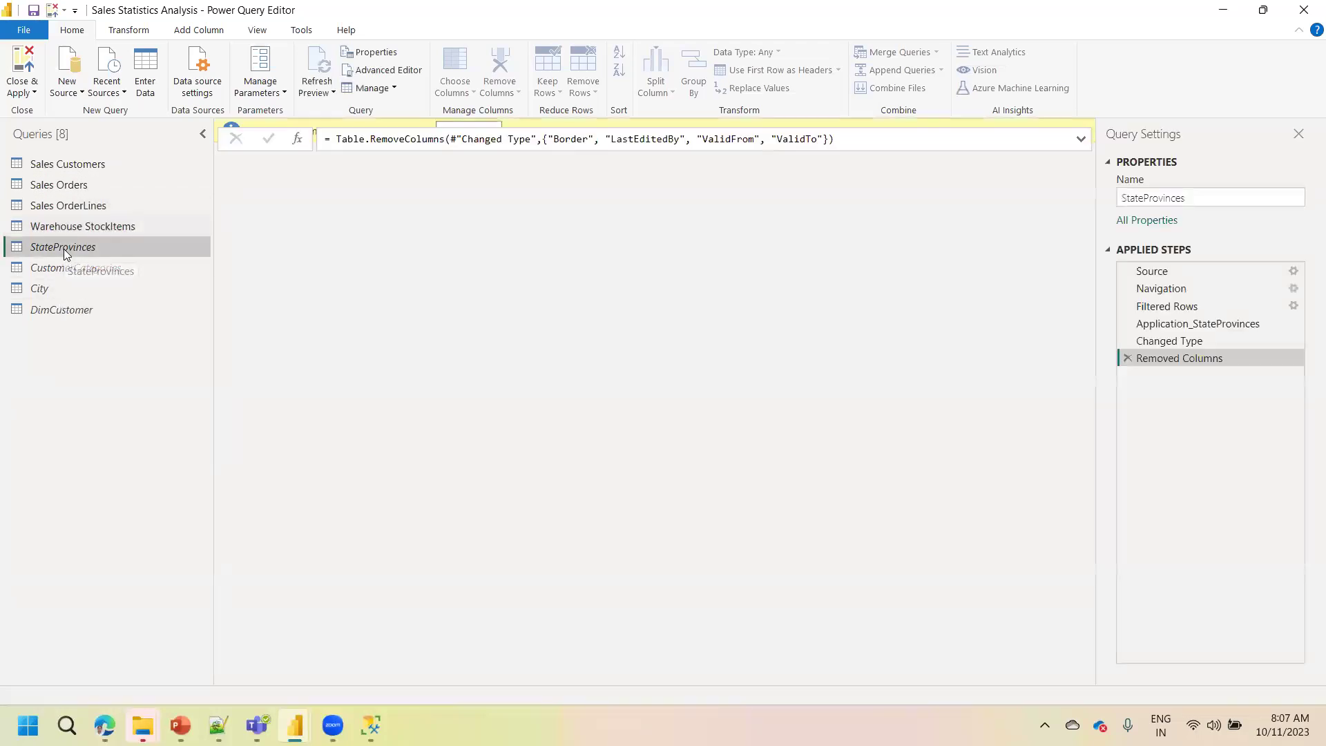
{"action": "right_click", "coordinate": [67, 248]}
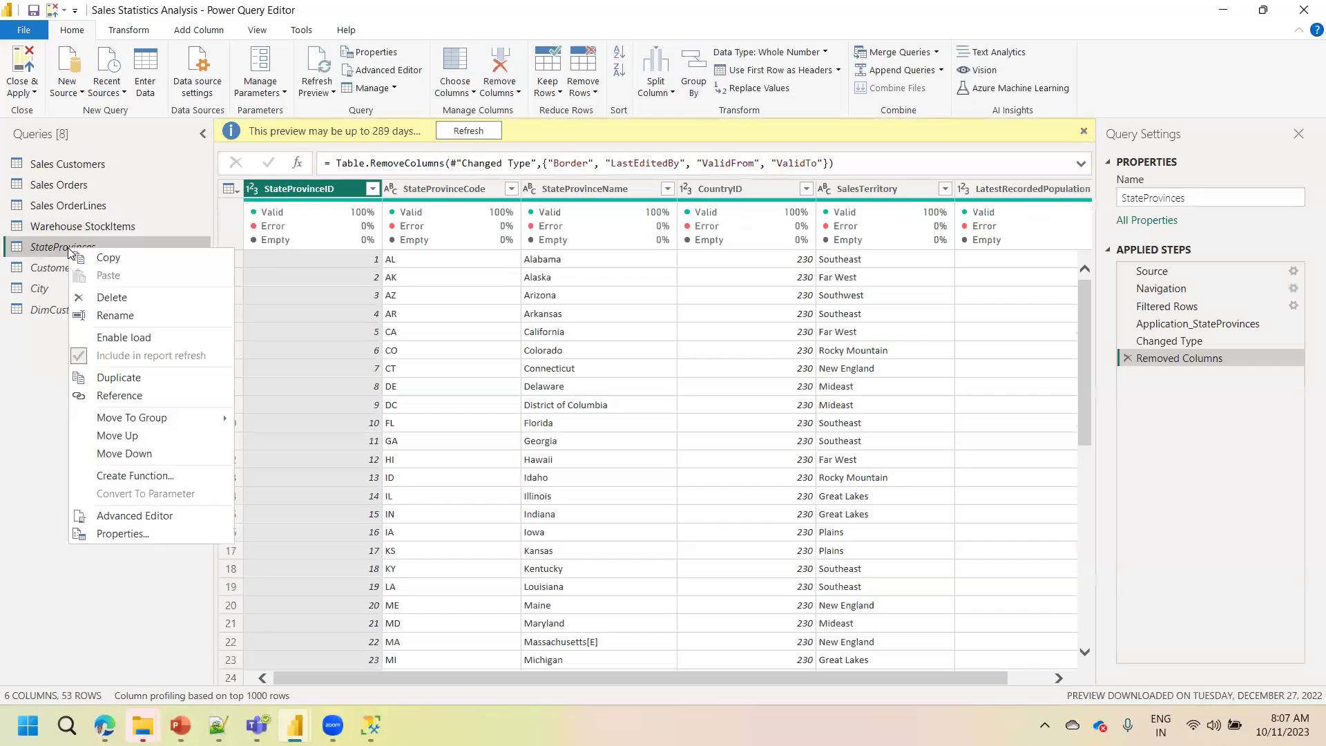
{"action": "left_click", "coordinate": [121, 350]}
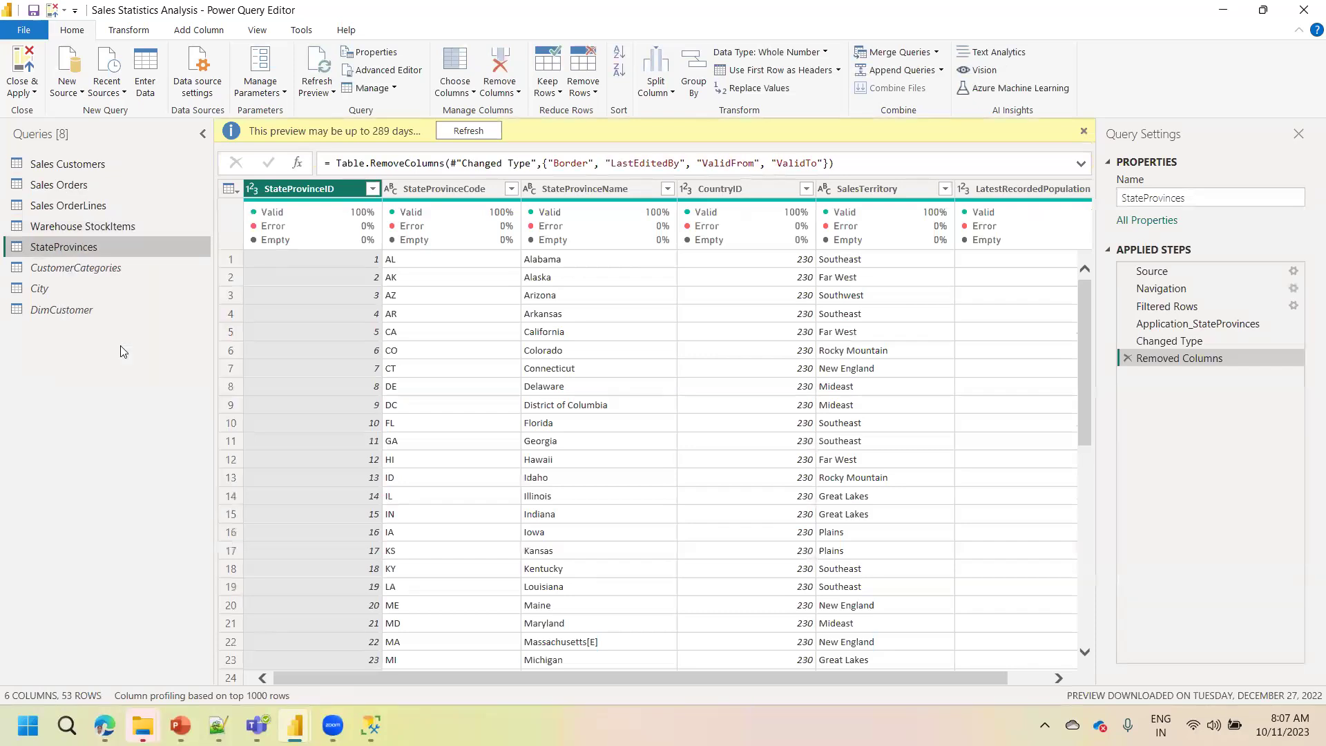
{"action": "right_click", "coordinate": [64, 272]}
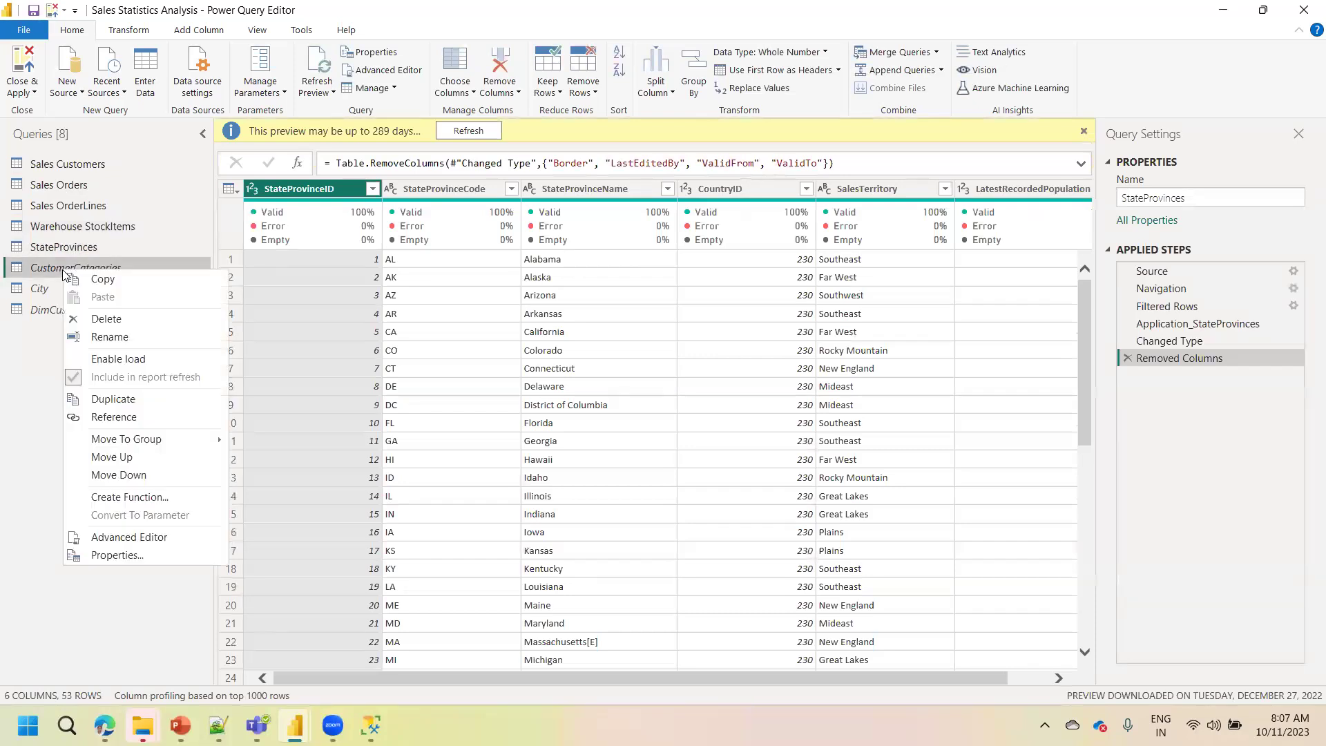
{"action": "left_click", "coordinate": [118, 358]}
{"action": "right_click", "coordinate": [45, 296]}
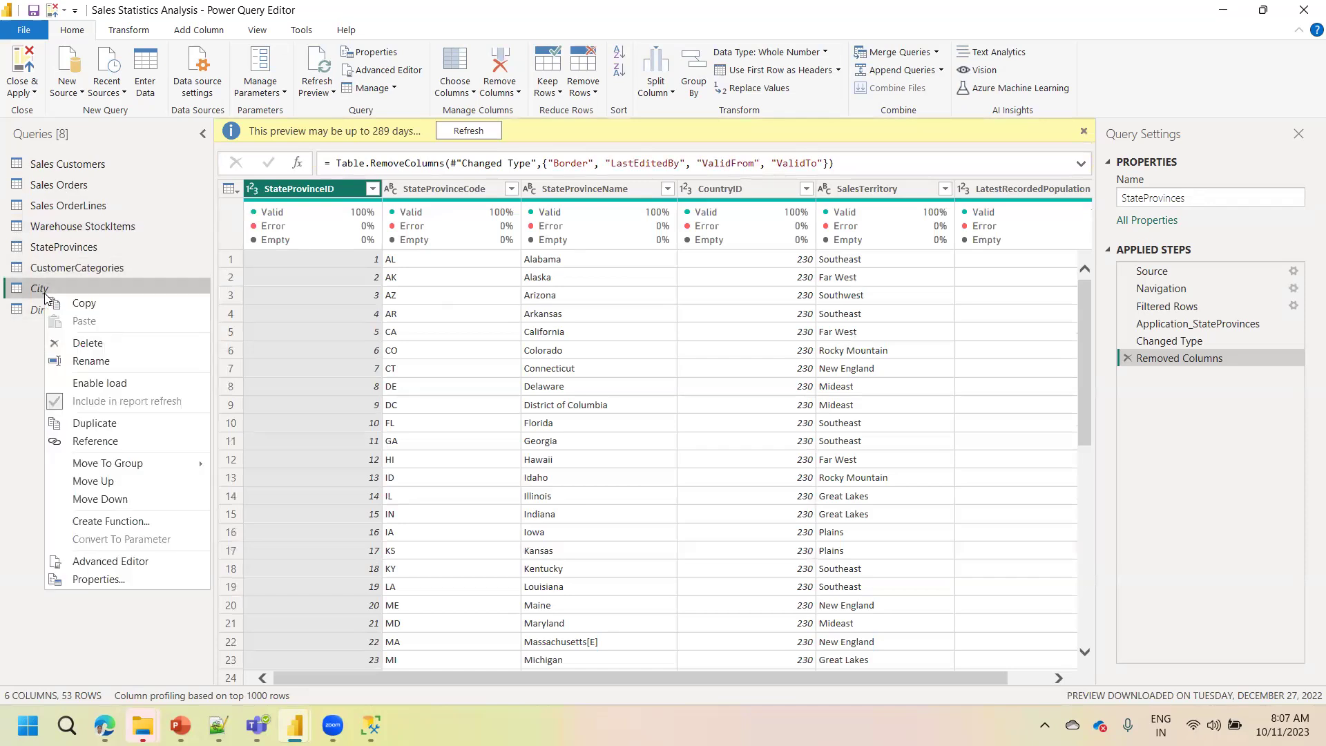
{"action": "left_click", "coordinate": [99, 385]}
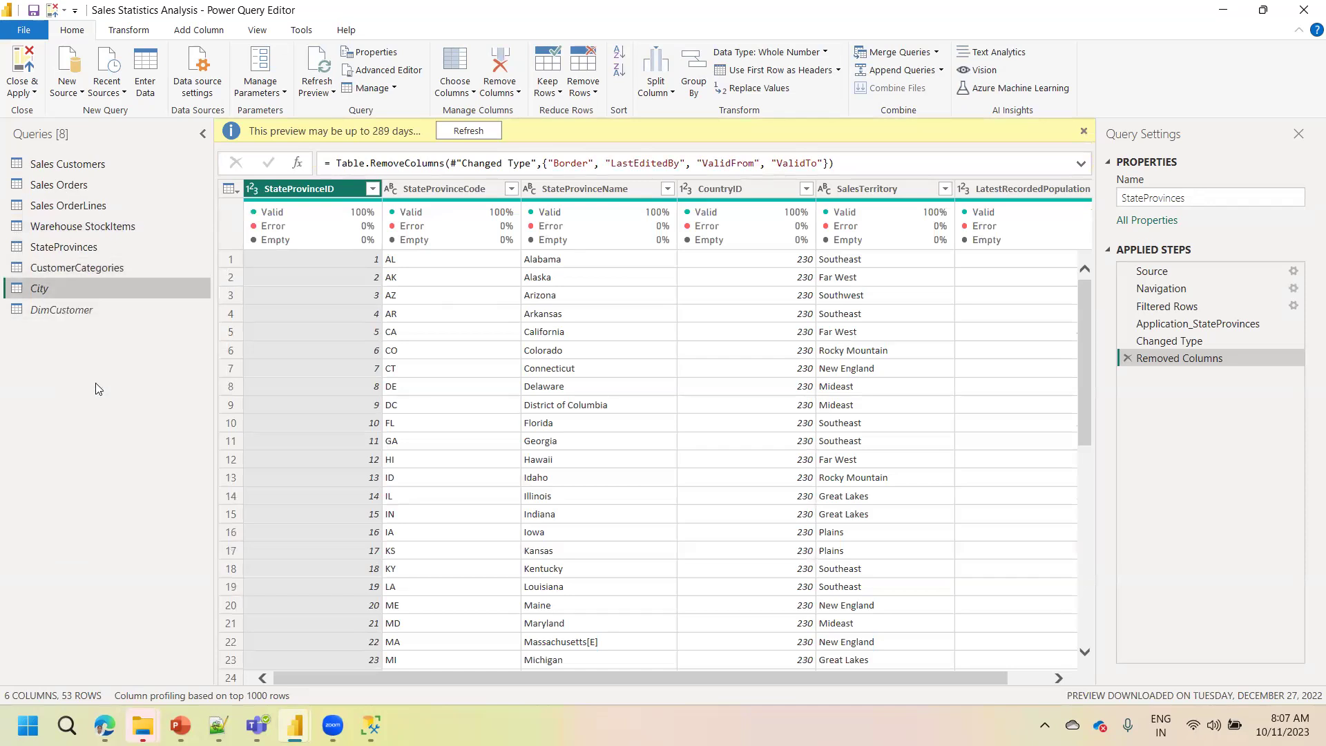
Delete the DimCustomer query and confirm its removal
{"action": "left_click", "coordinate": [76, 312]}
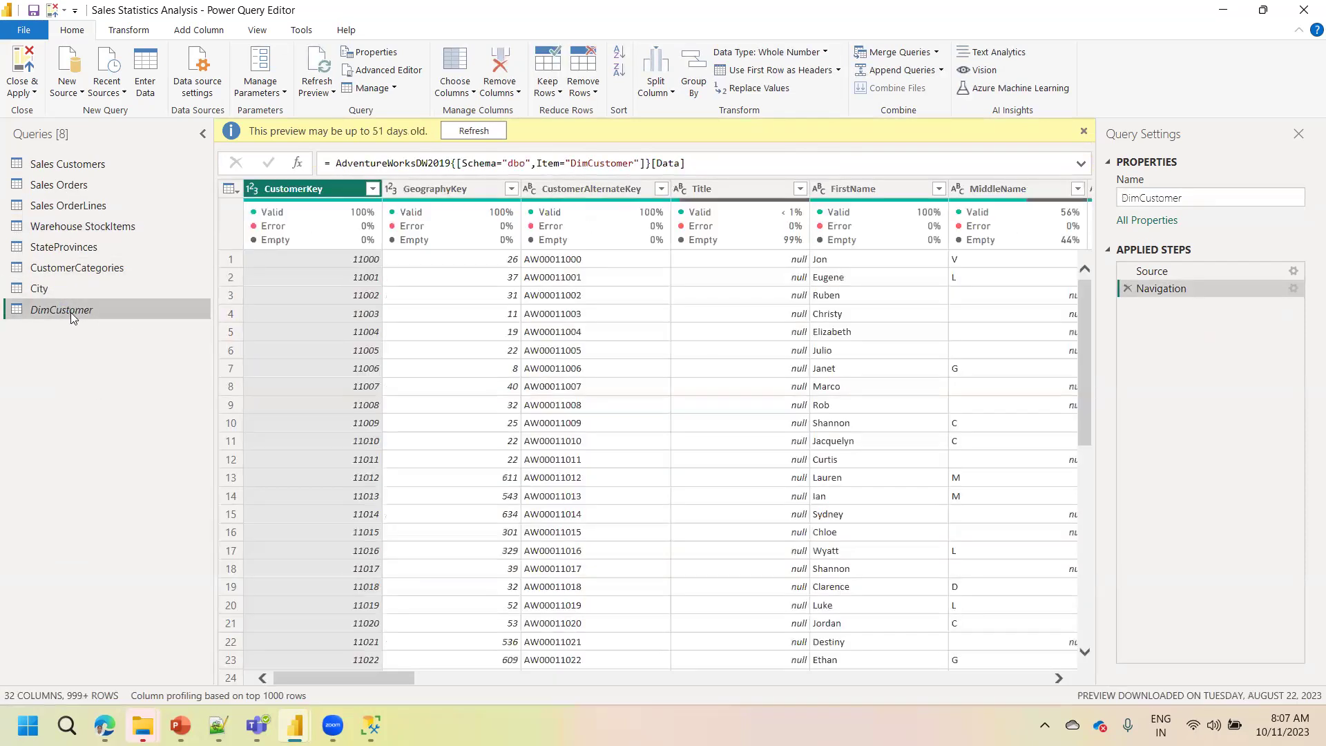
{"action": "right_click", "coordinate": [67, 312]}
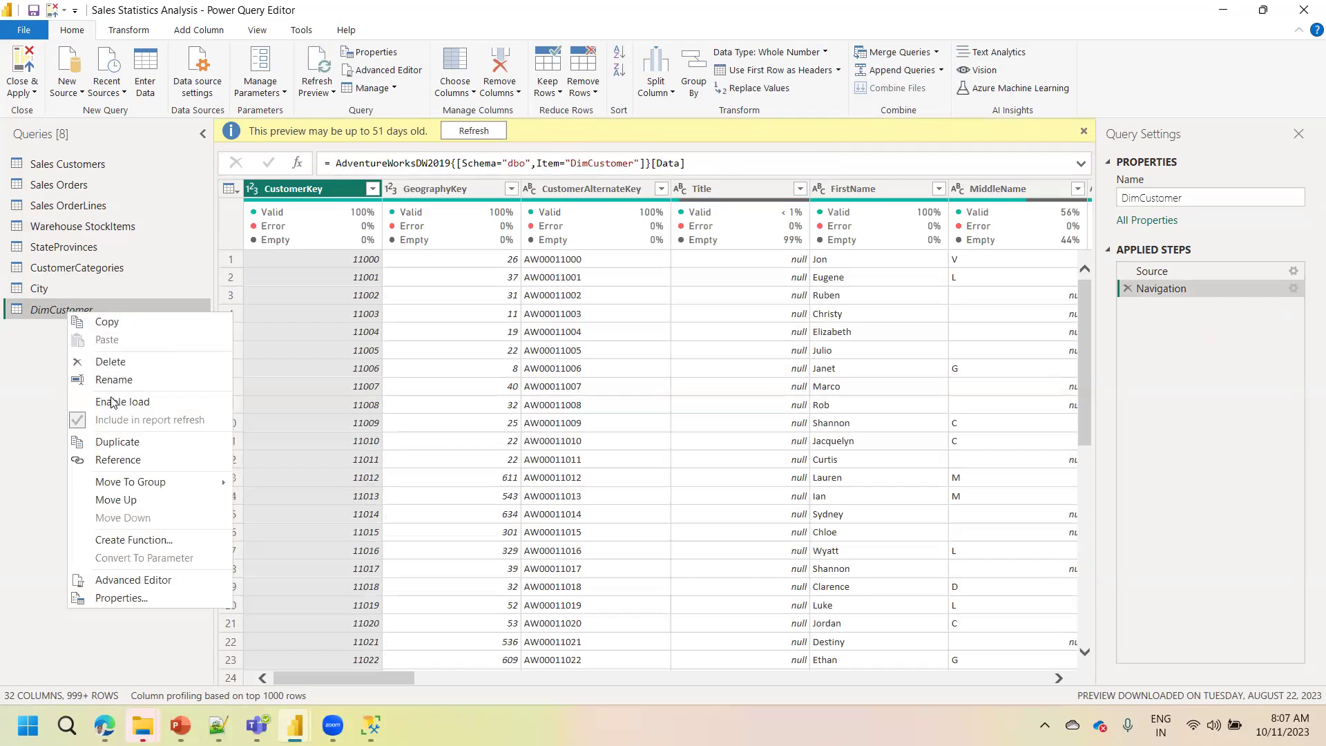
{"action": "left_click", "coordinate": [123, 360]}
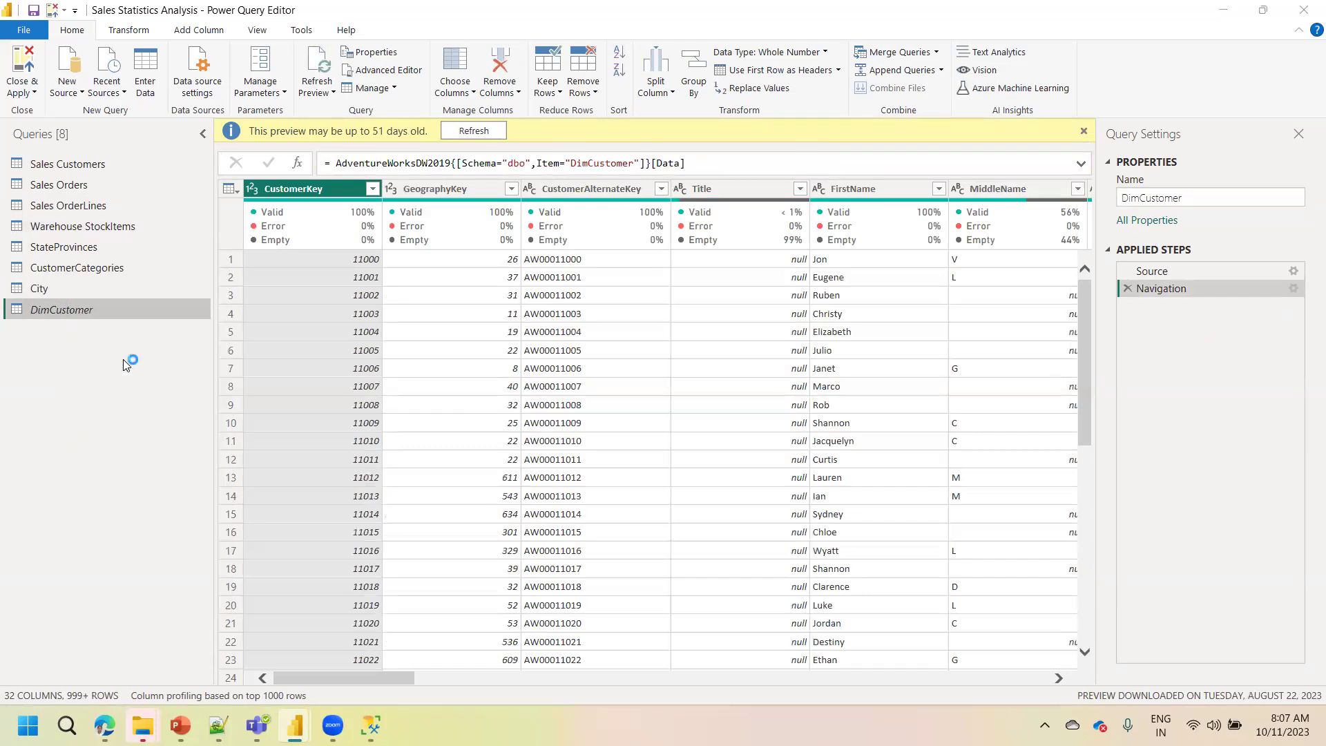
{"action": "left_click", "coordinate": [732, 395]}
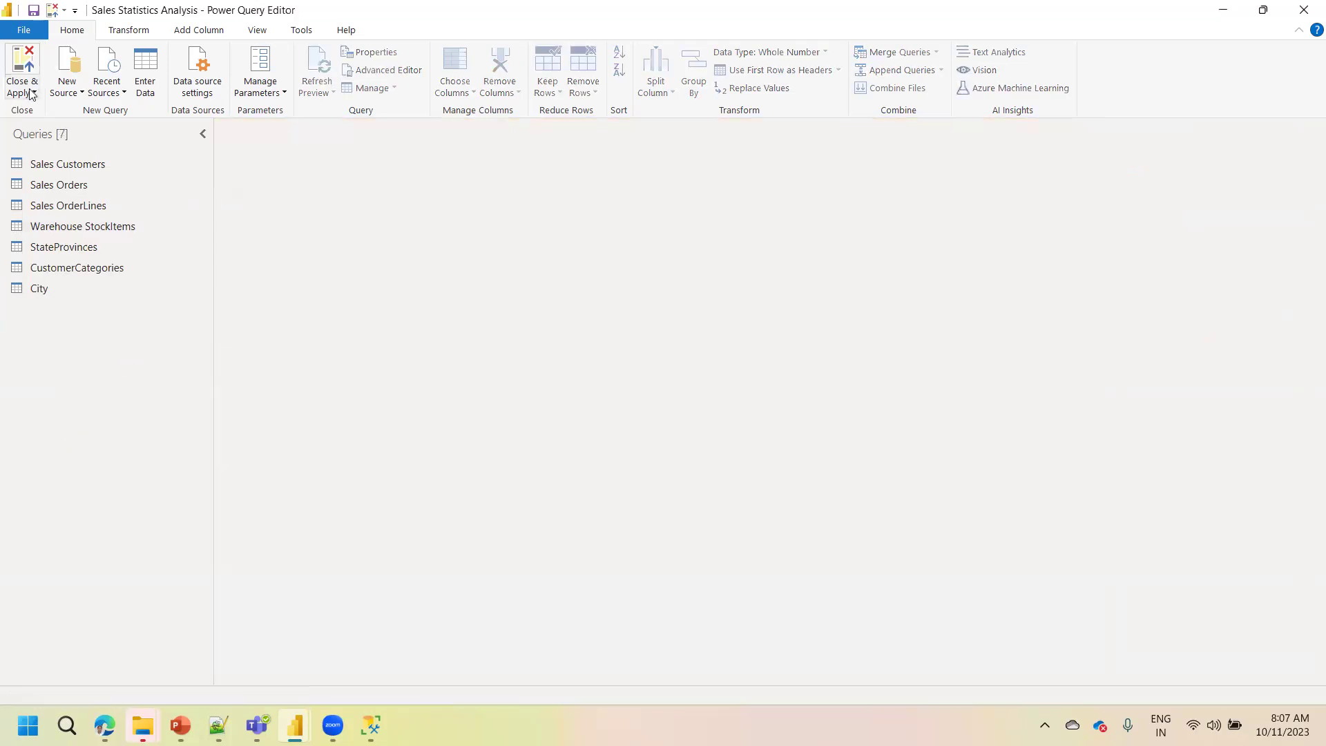
Apply the query changes to the model and close the Power Query Editor
{"action": "left_click", "coordinate": [33, 93]}
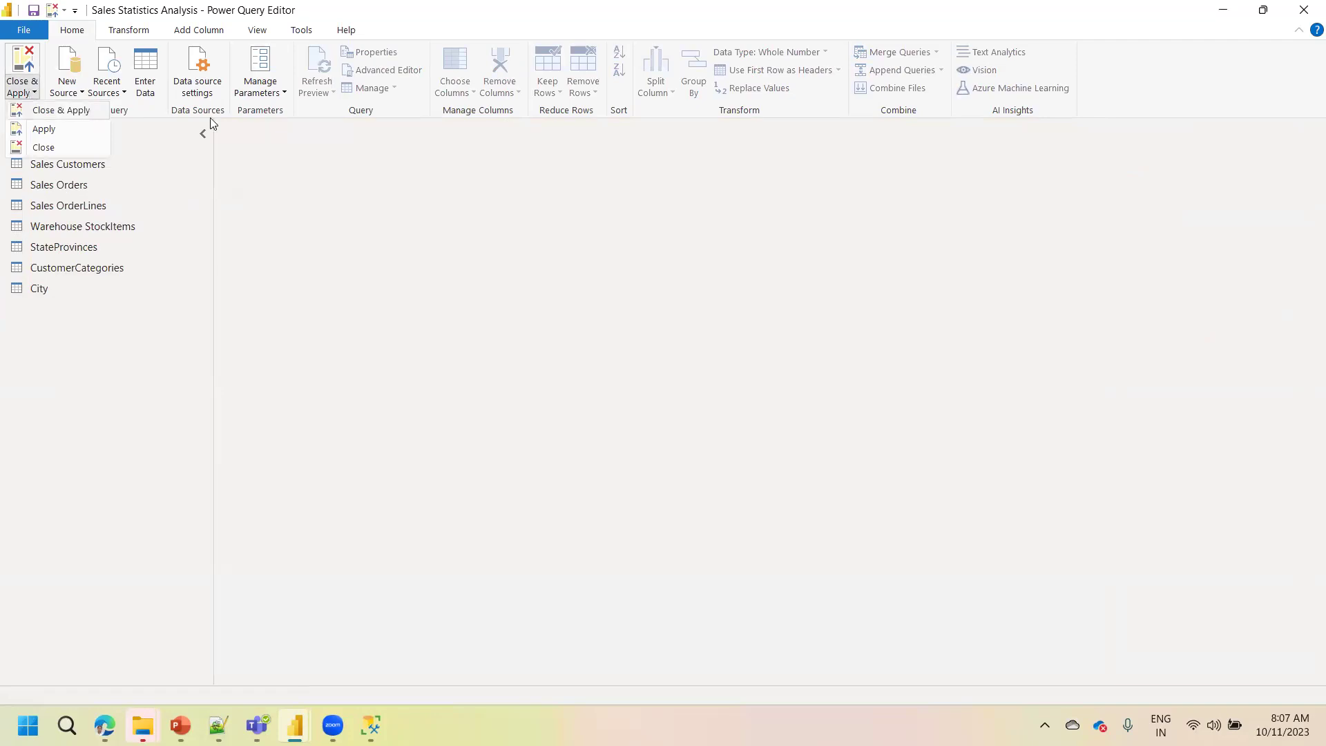
{"action": "left_click", "coordinate": [364, 74]}
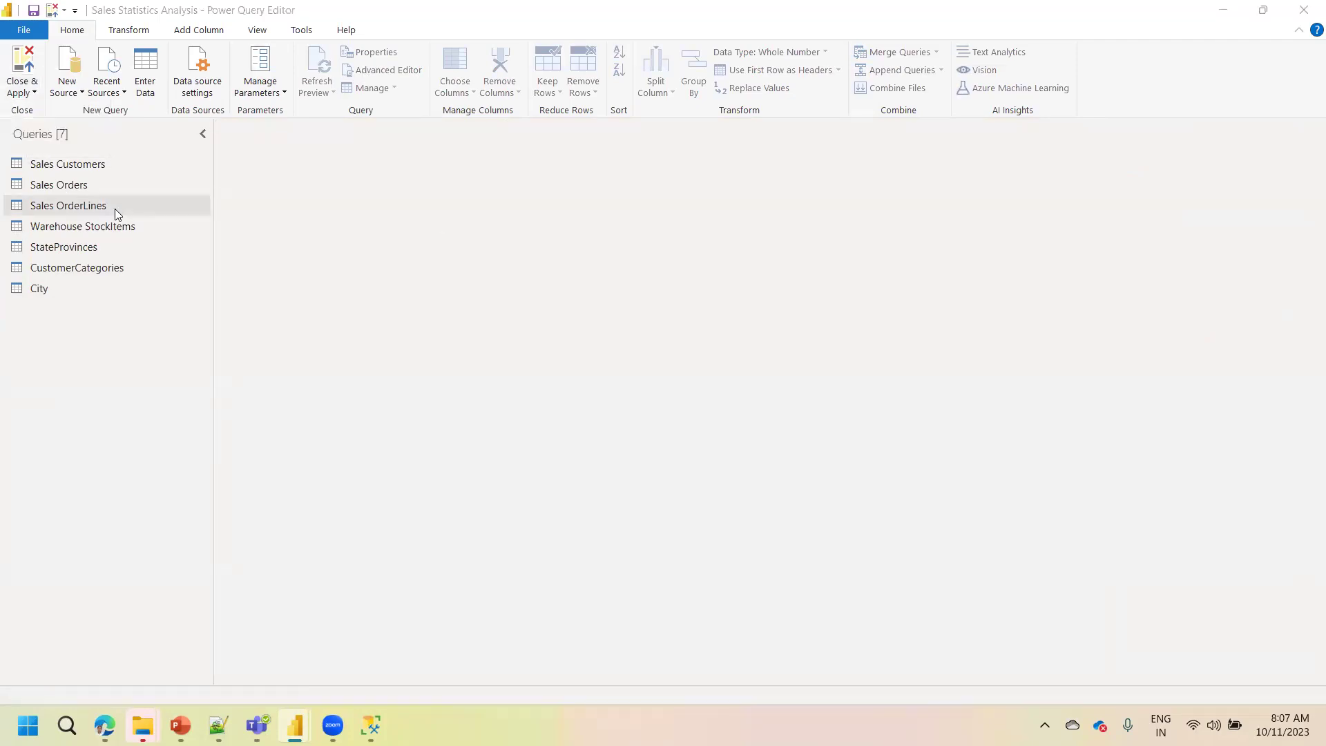
{"action": "left_click", "coordinate": [21, 93]}
{"action": "left_click", "coordinate": [98, 420]}
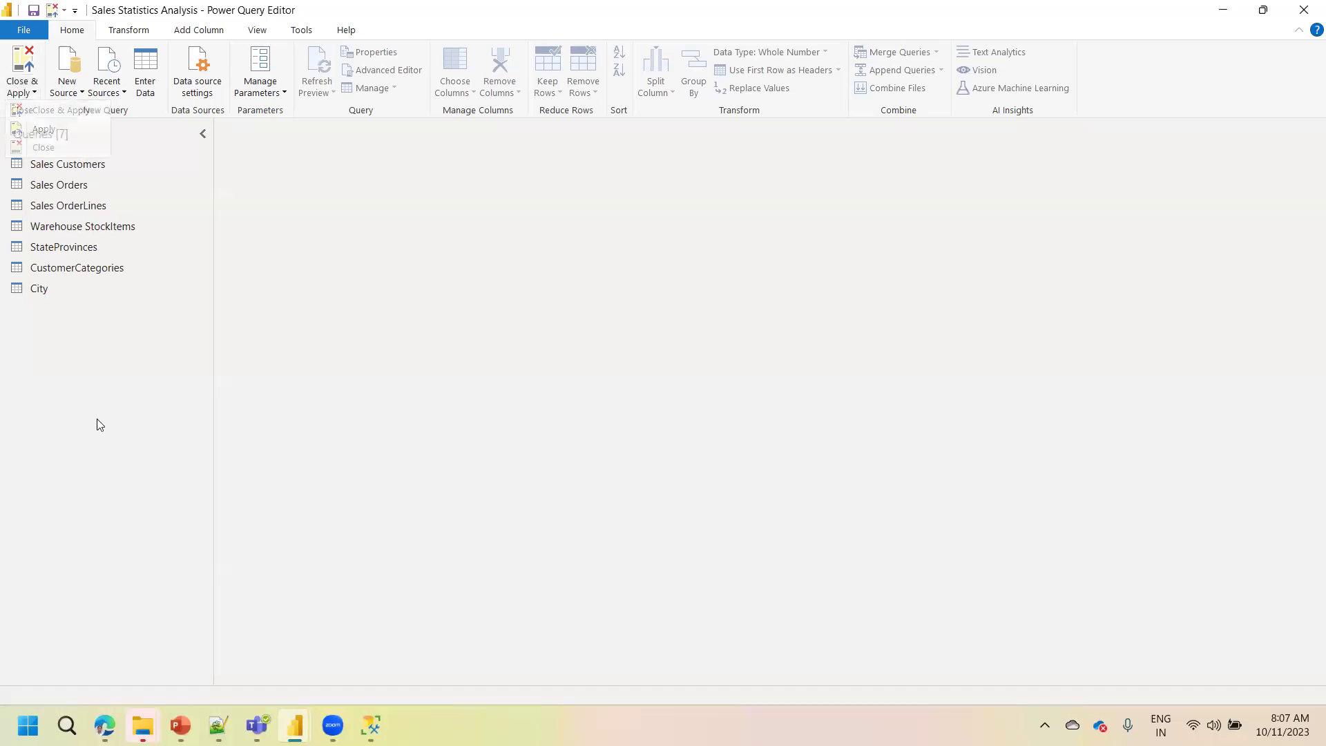
{"action": "left_click", "coordinate": [22, 94]}
{"action": "left_click", "coordinate": [50, 112]}
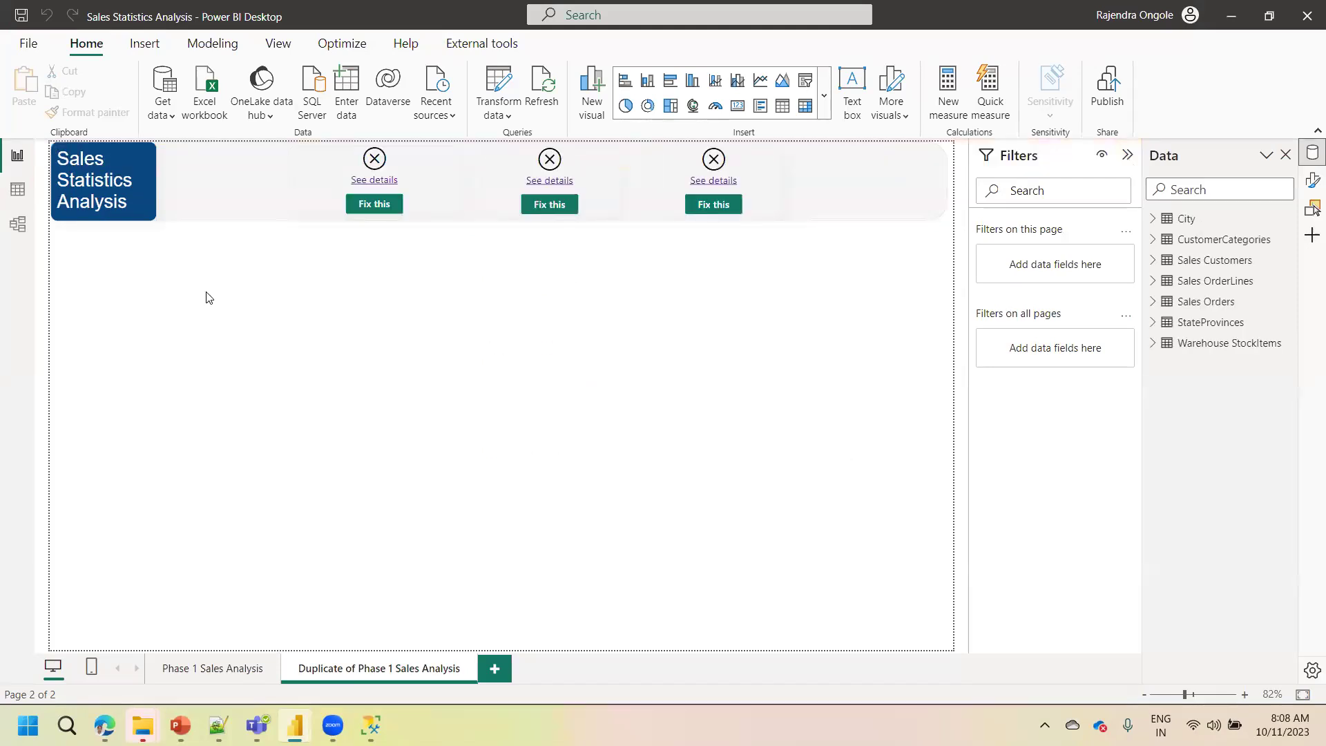
Create a calculated table in the table view with the formula Date D = CALENDARAUTO()
{"action": "left_click", "coordinate": [9, 198]}
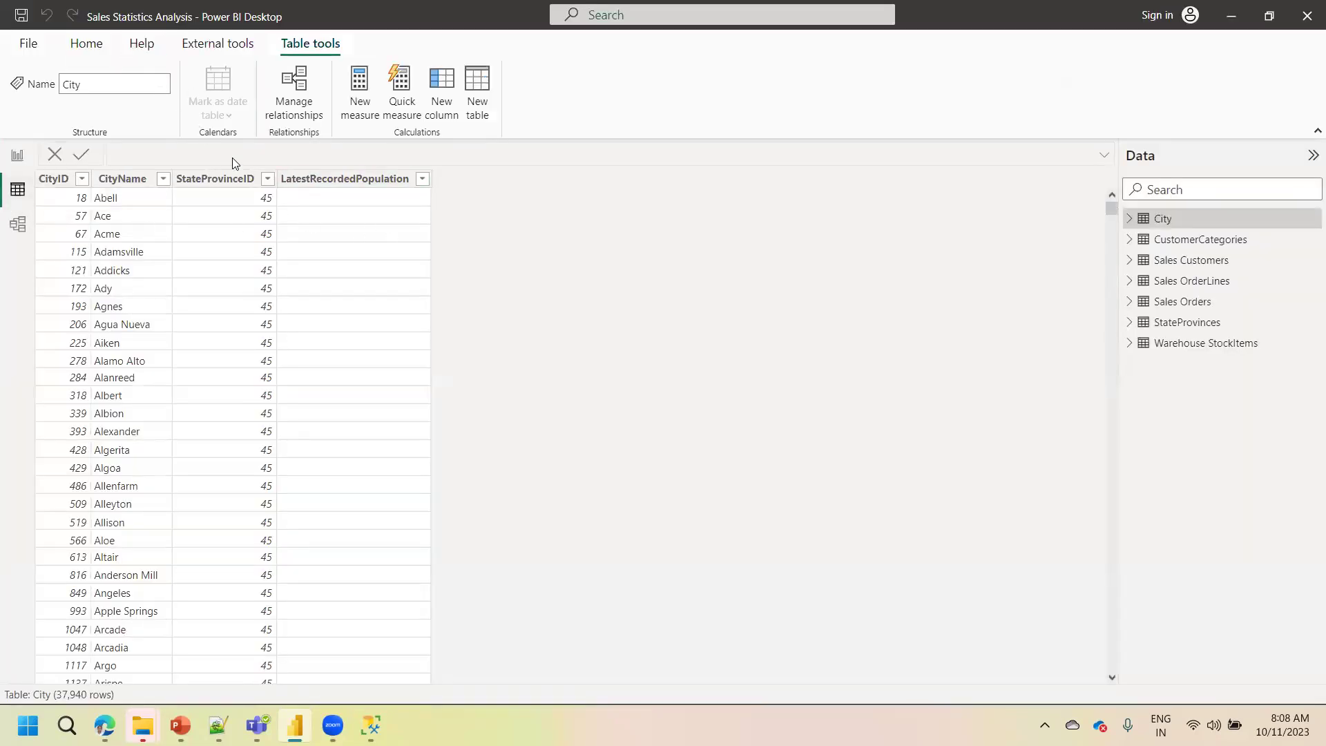
{"action": "left_click", "coordinate": [491, 101]}
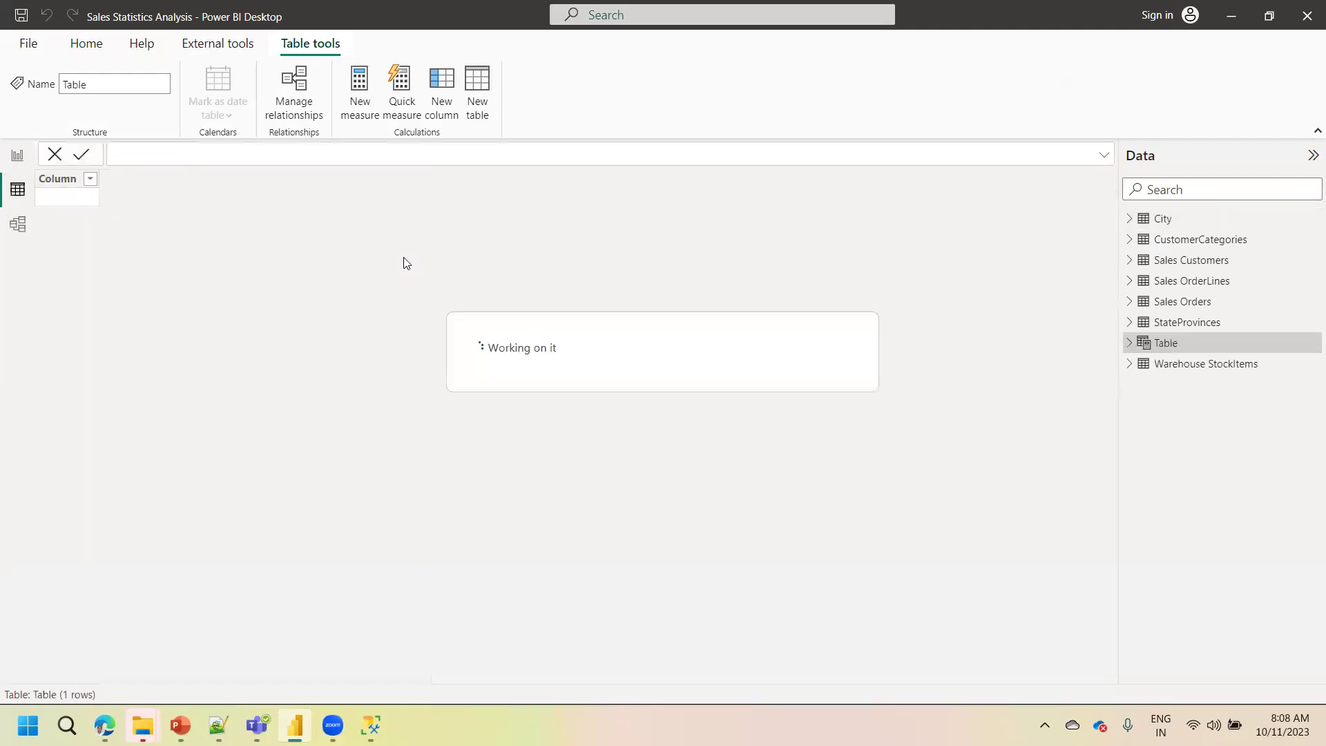
{"action": "type", "text": "Date"}
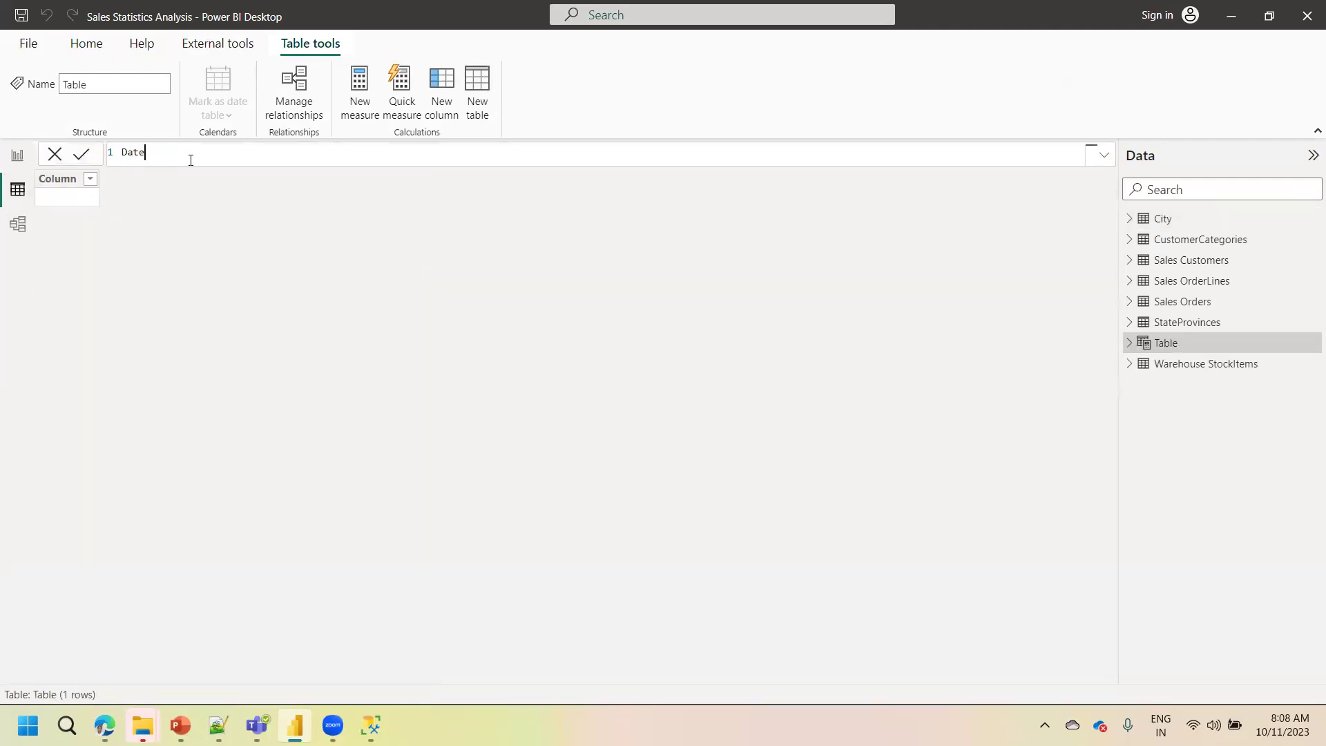
{"action": "type", "text": " D= cale"}
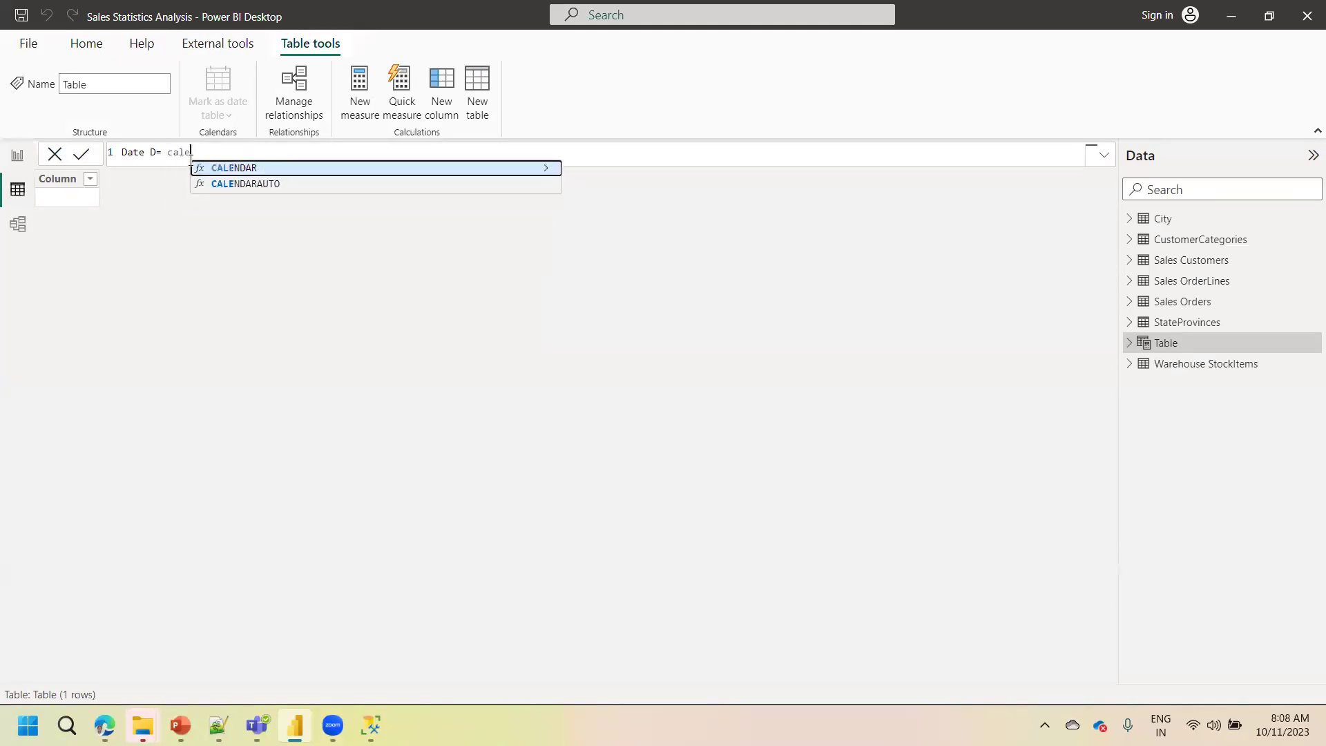
{"action": "key", "text": "Tab"}
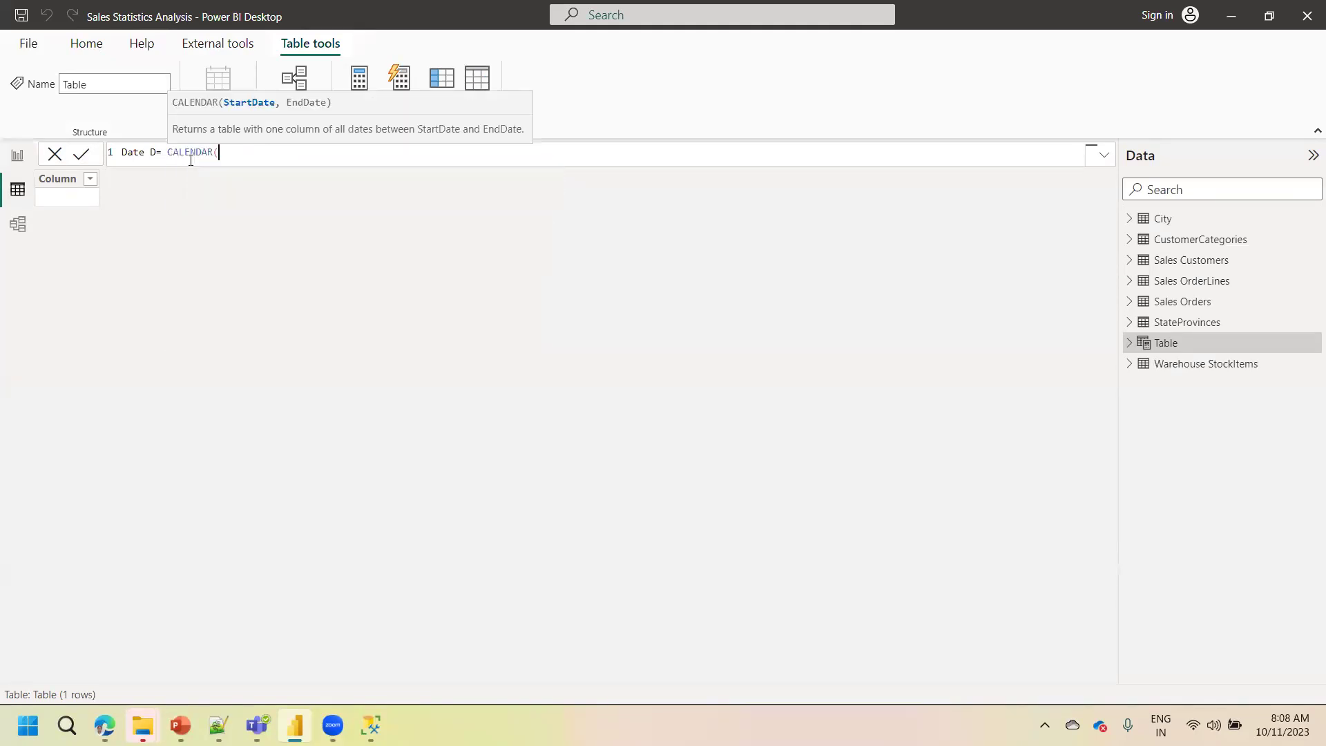
{"action": "key", "text": "Down"}
{"action": "key", "text": "Tab"}
{"action": "type", "text": "()"}
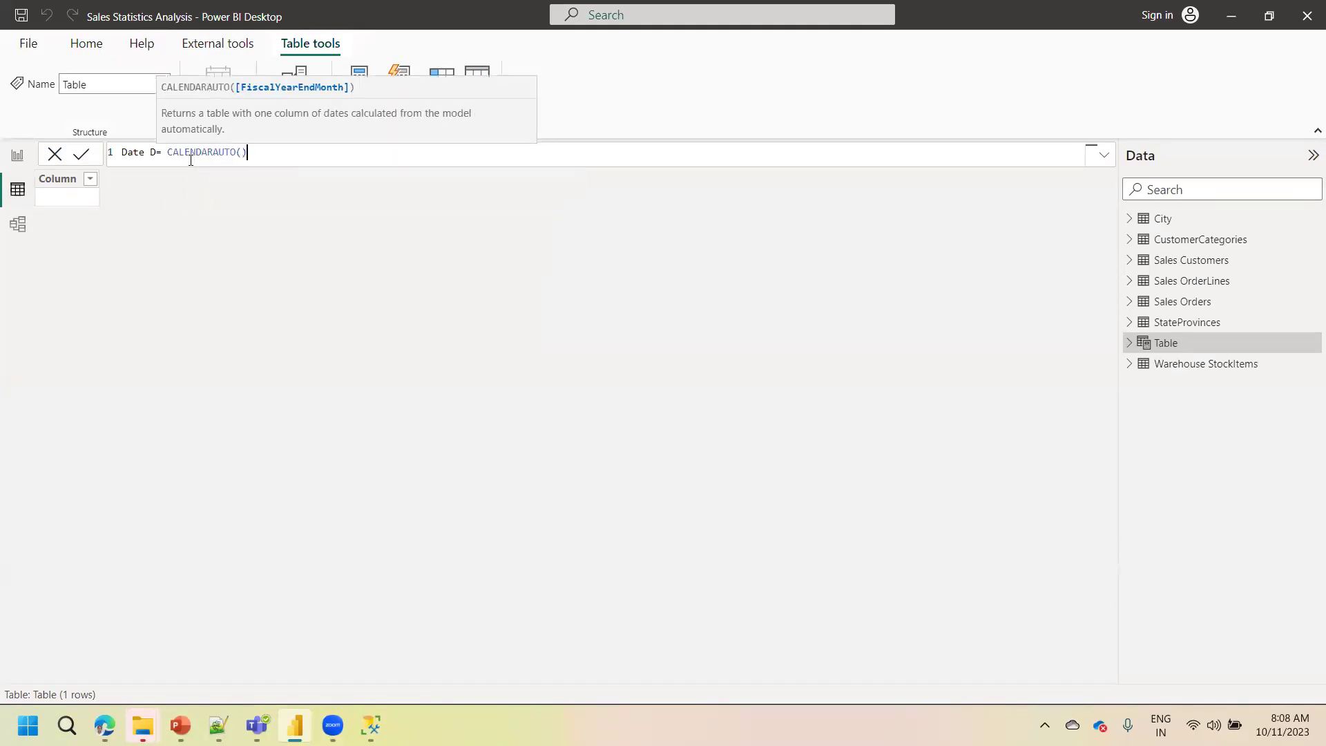
{"action": "left_click", "coordinate": [82, 155]}
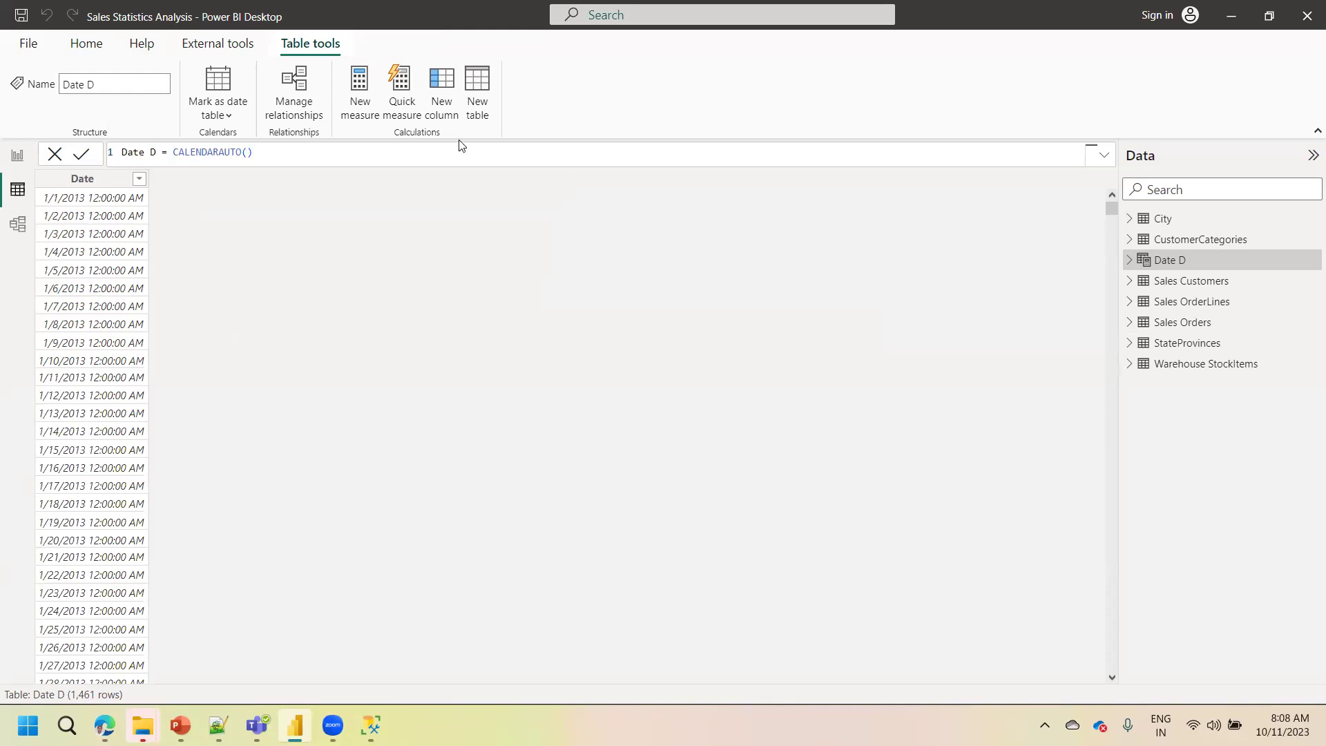
Open the Power Query Editor and duplicate the Sales Orders query
{"action": "left_click", "coordinate": [87, 43]}
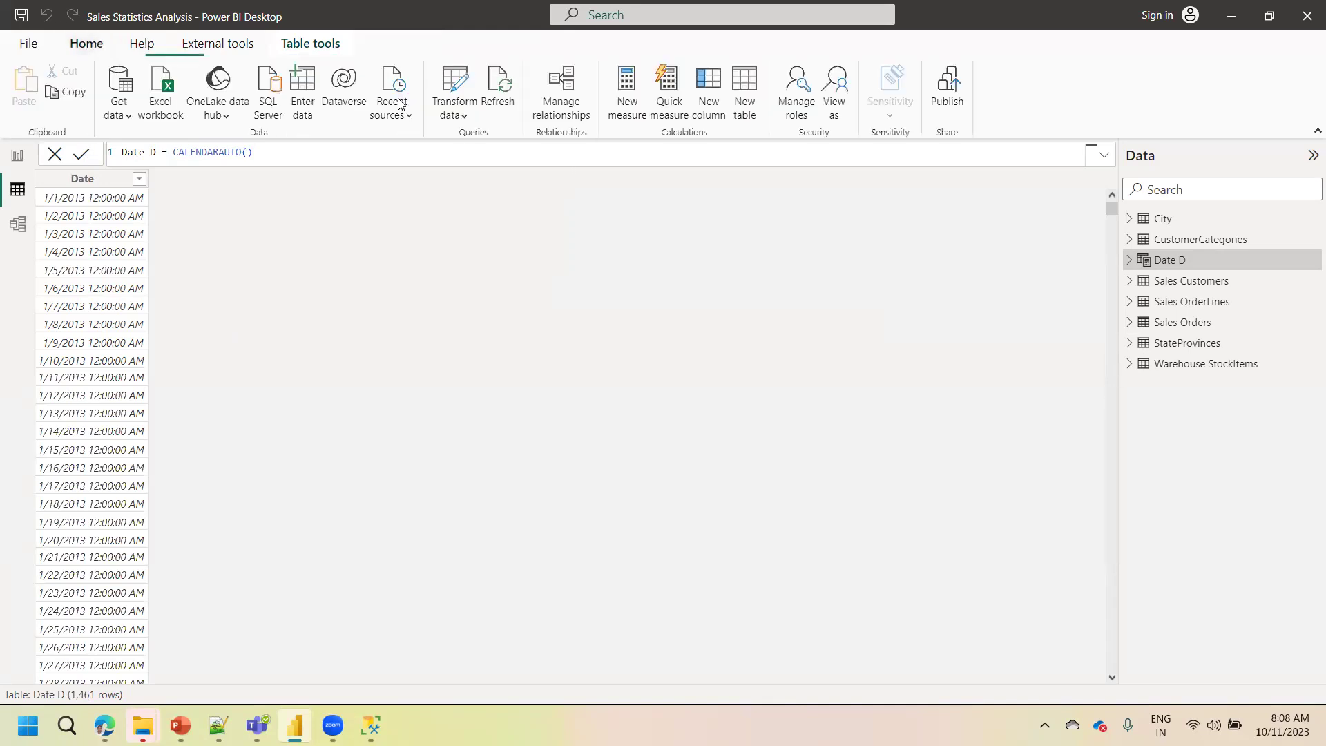
{"action": "left_click", "coordinate": [455, 88]}
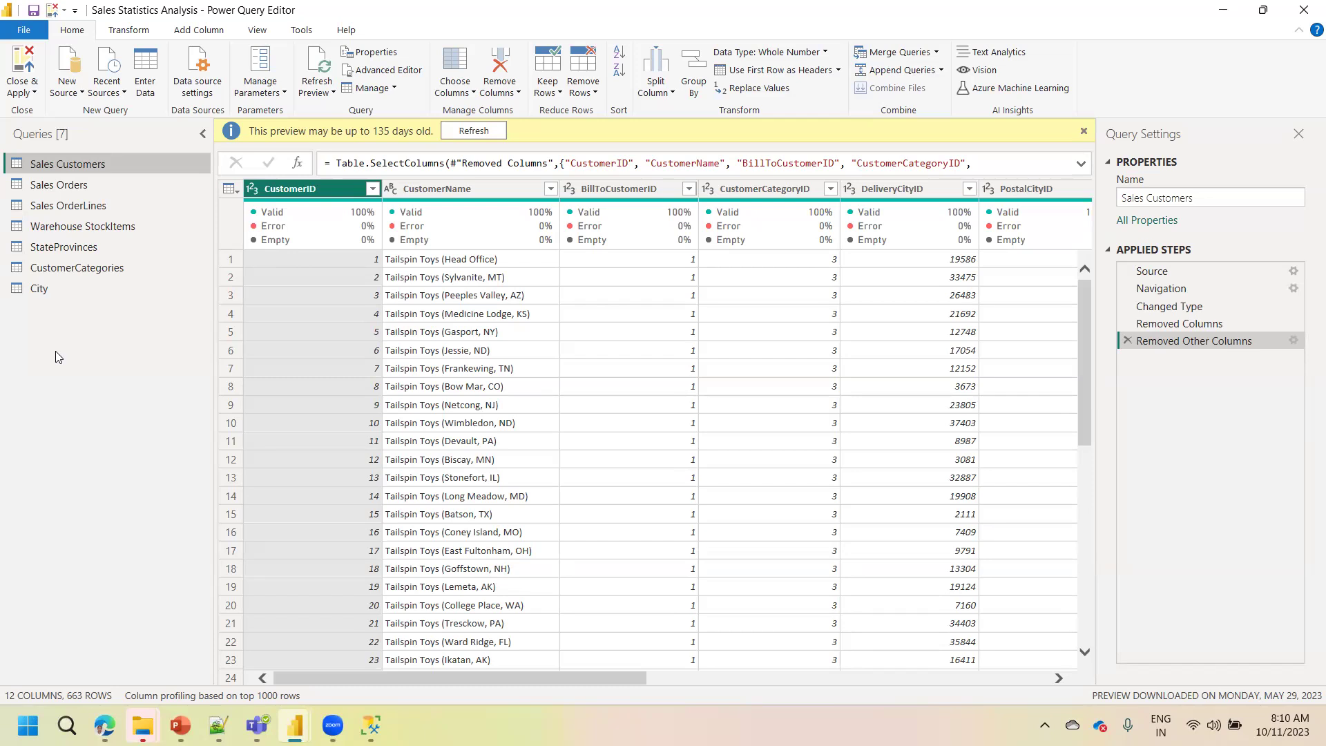
{"action": "left_click", "coordinate": [71, 193]}
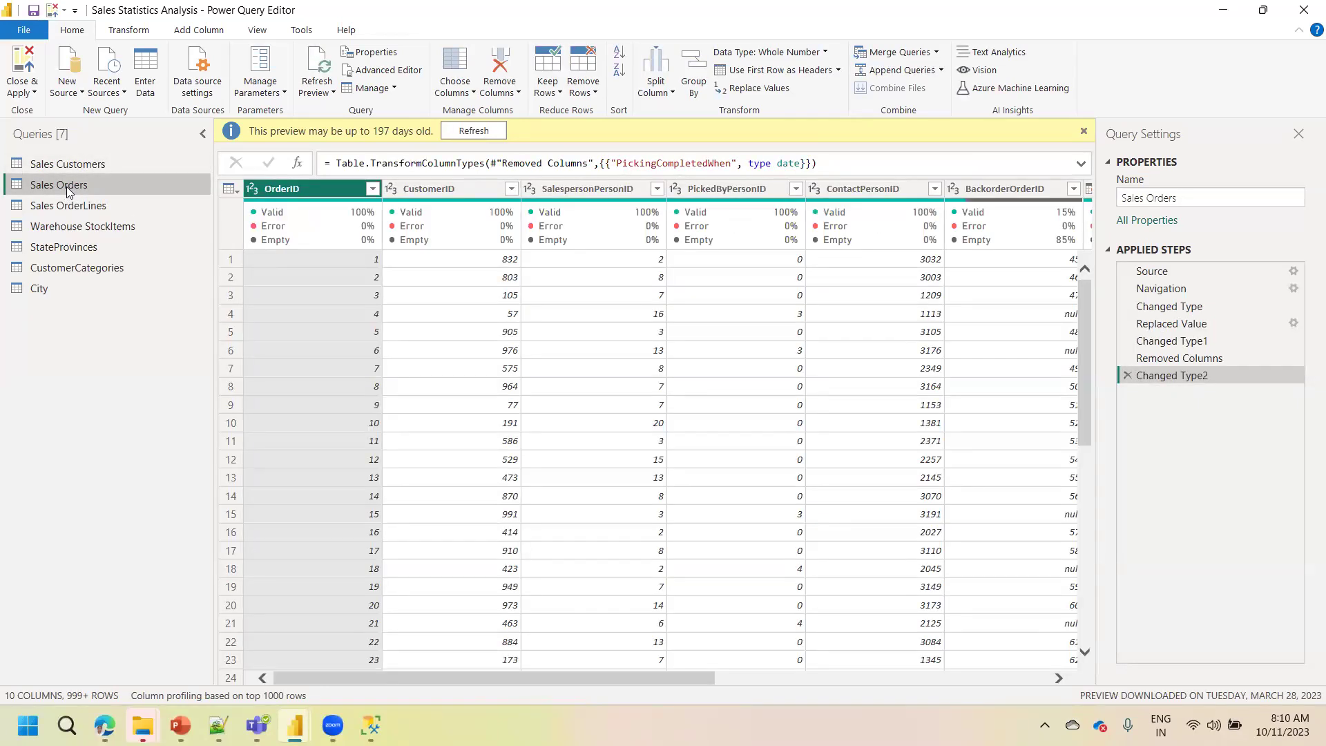
{"action": "right_click", "coordinate": [66, 186]}
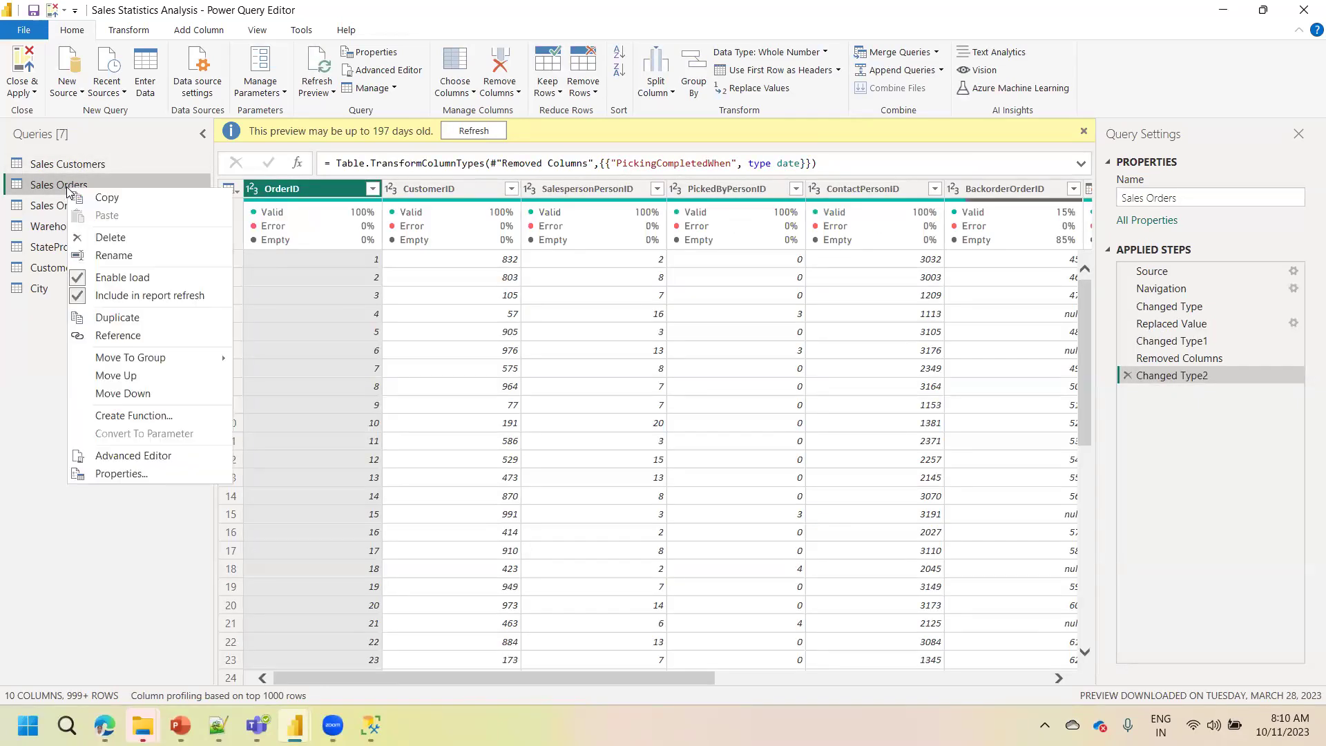
{"action": "left_click", "coordinate": [108, 317]}
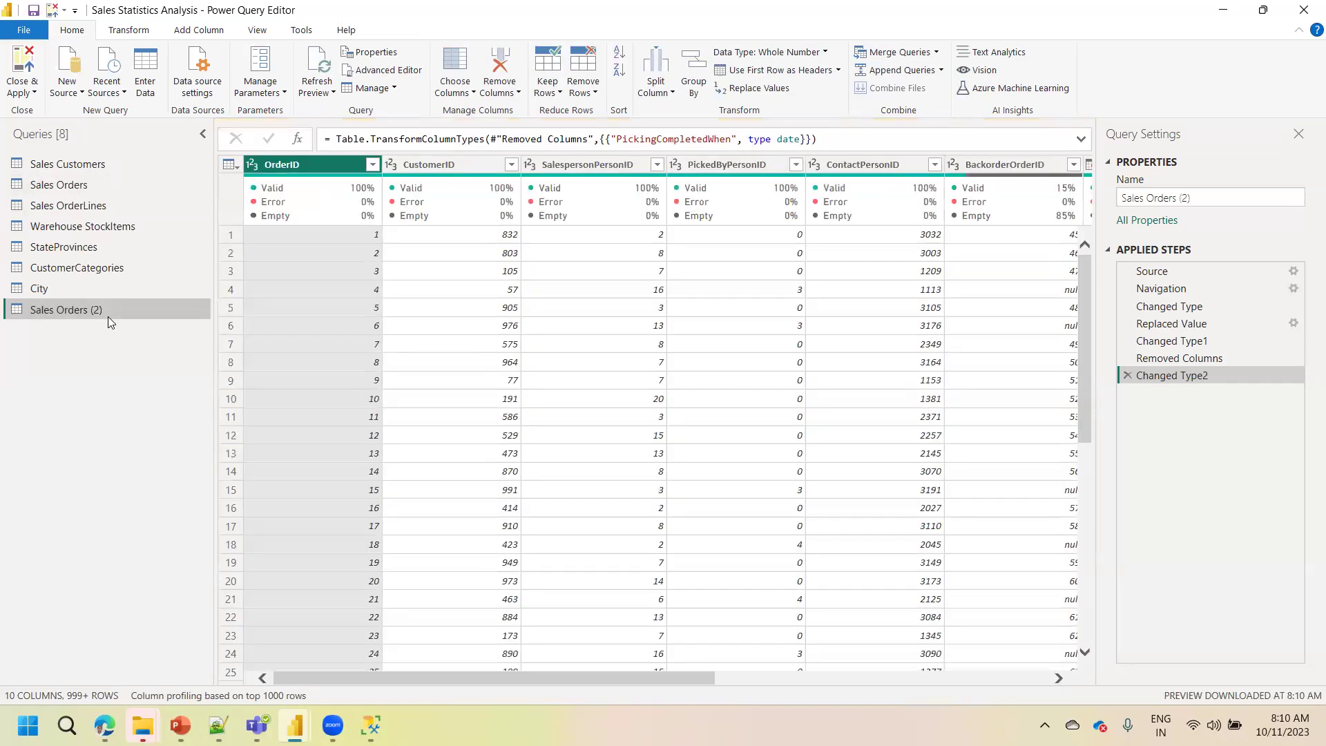
Rename the duplicated Sales Orders (2) query as Date
{"action": "double_click", "coordinate": [93, 312]}
{"action": "type", "text": "Date"}
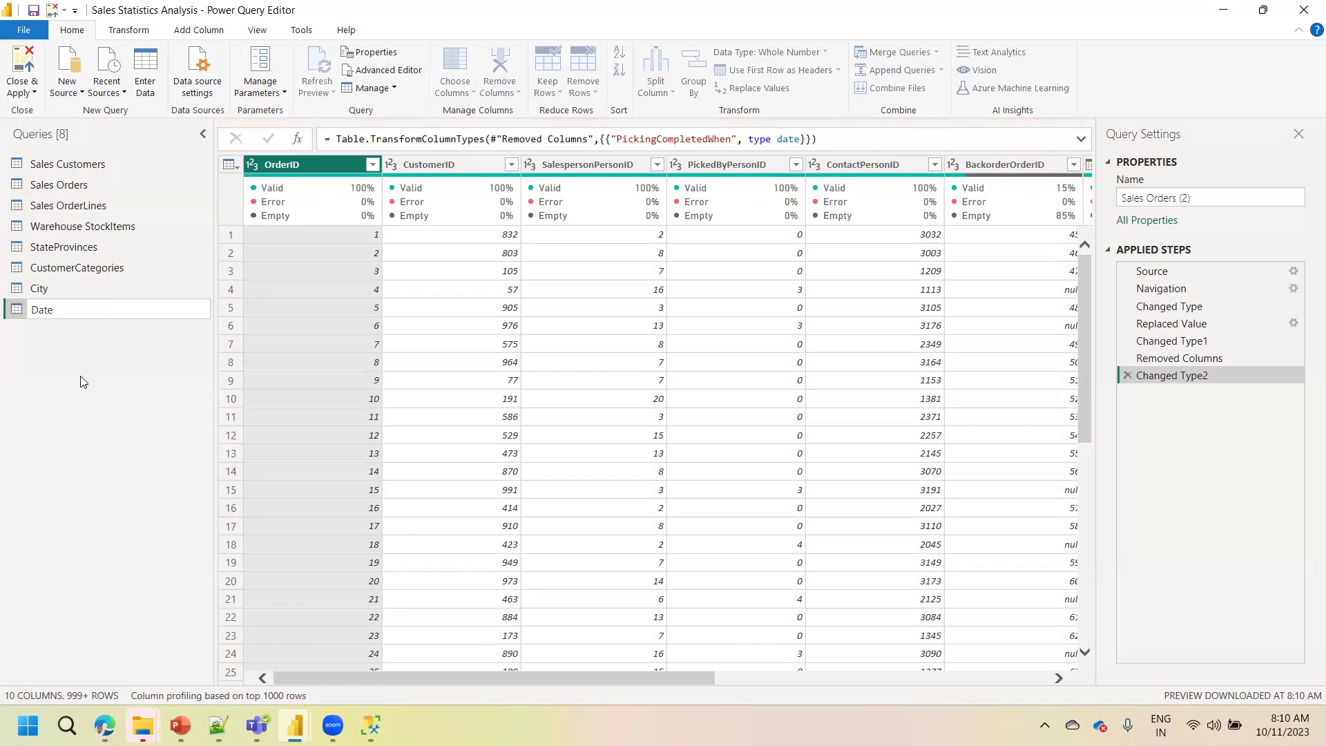
{"action": "key", "text": "Return"}
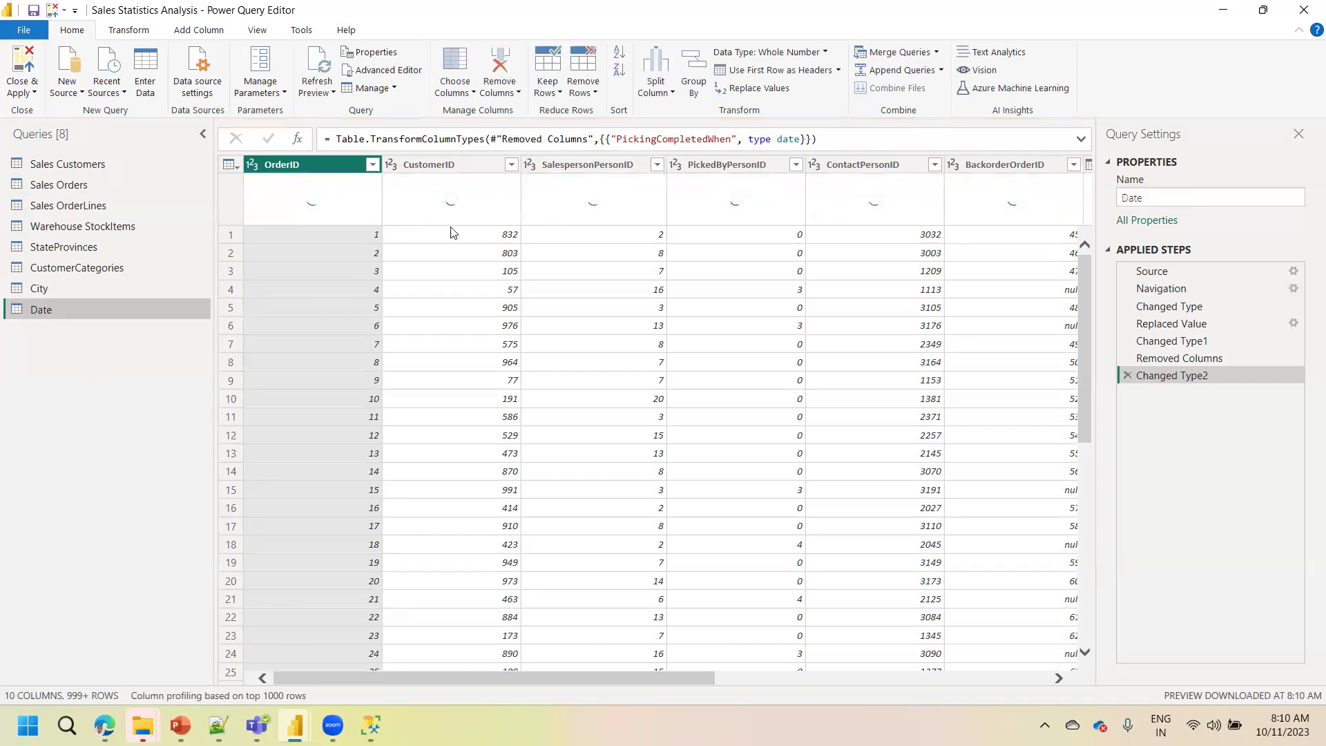
Remove all columns except OrderDate from the Date query
{"action": "left_click_drag", "start_coordinate": [688, 675], "coordinate": [905, 663]}
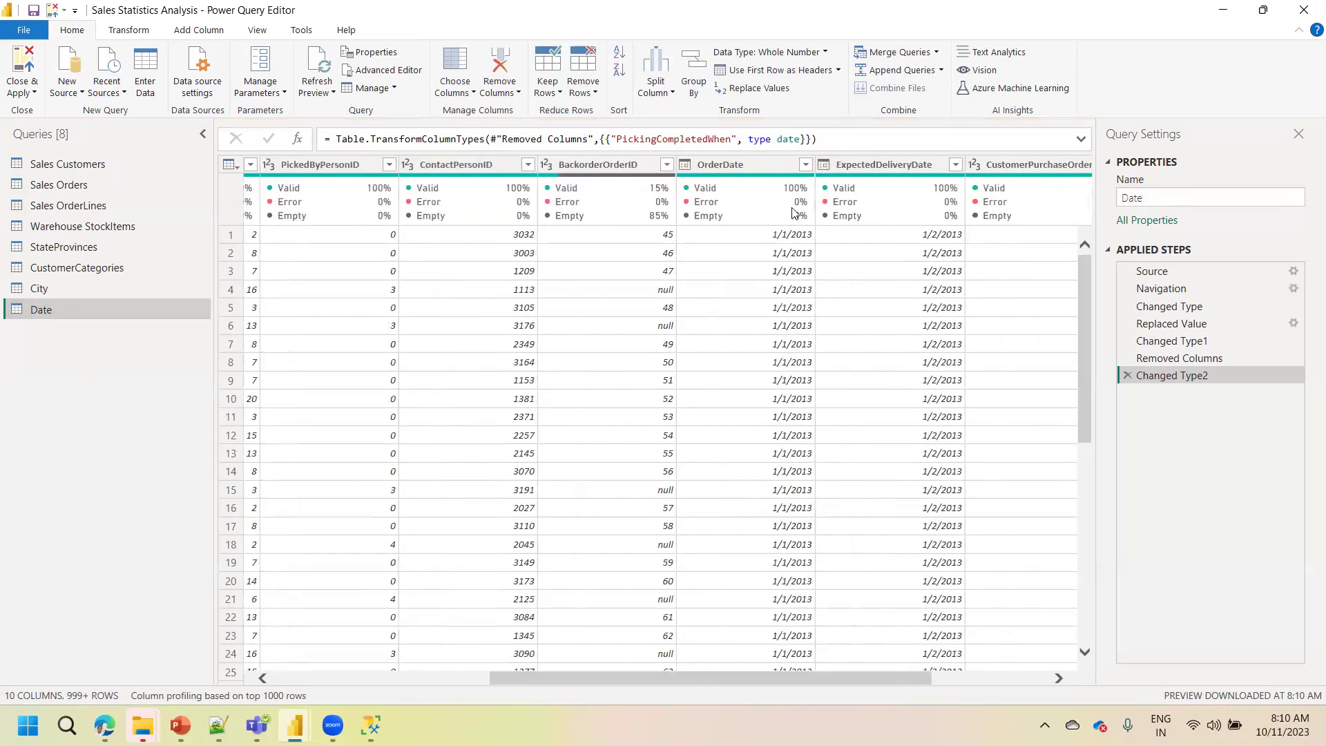
{"action": "left_click", "coordinate": [737, 173]}
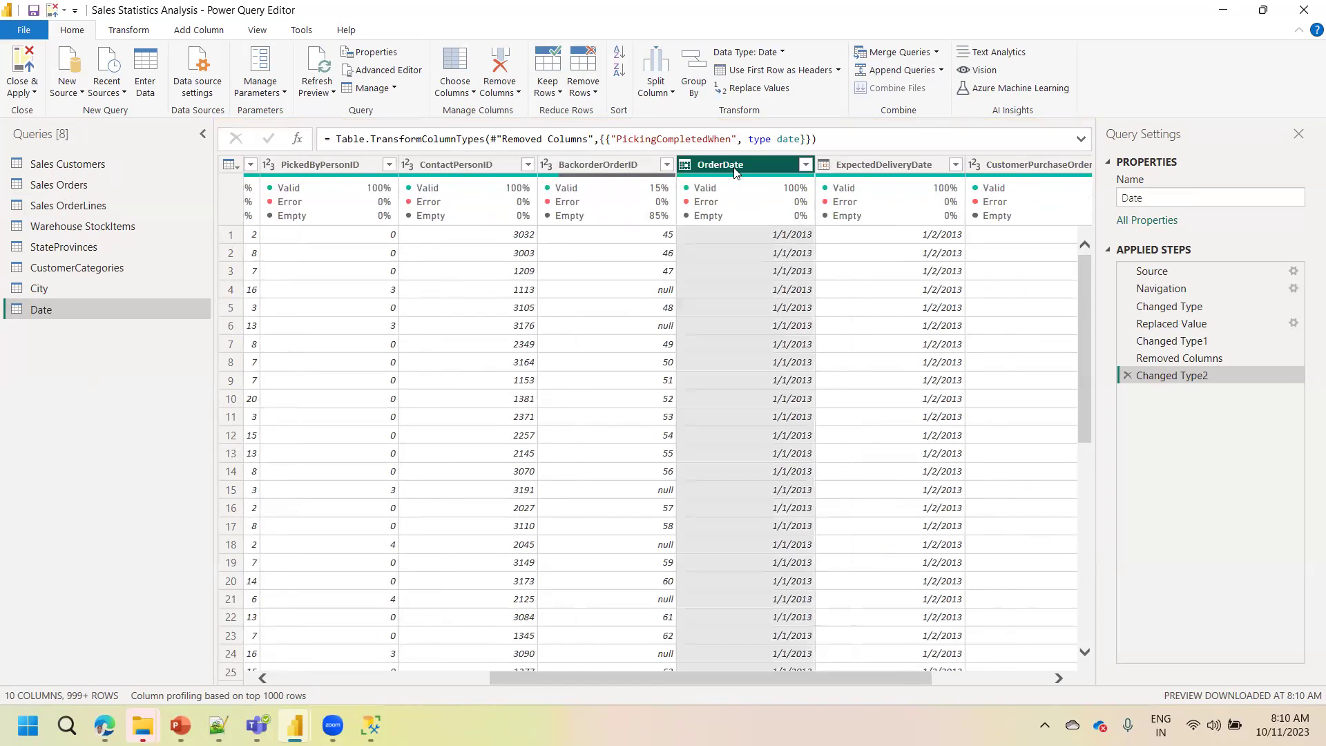
{"action": "right_click", "coordinate": [737, 173]}
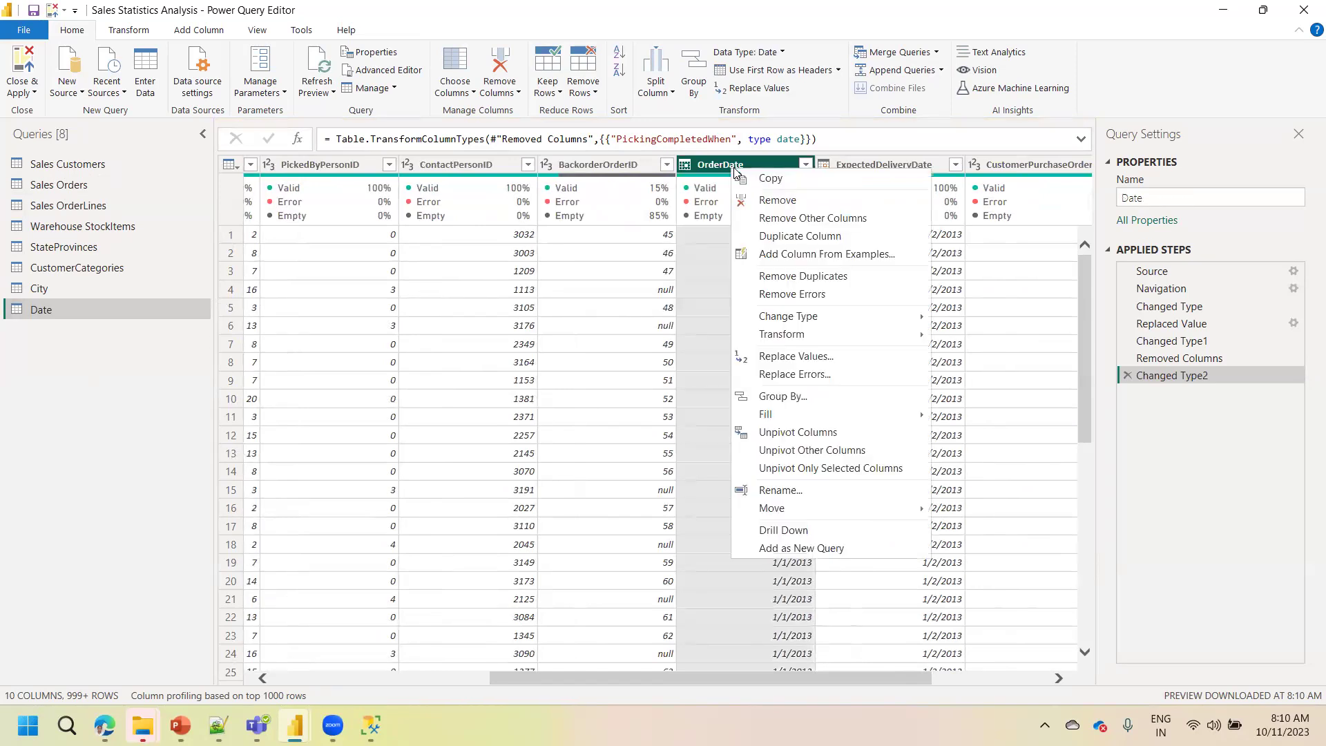
{"action": "left_click", "coordinate": [791, 218]}
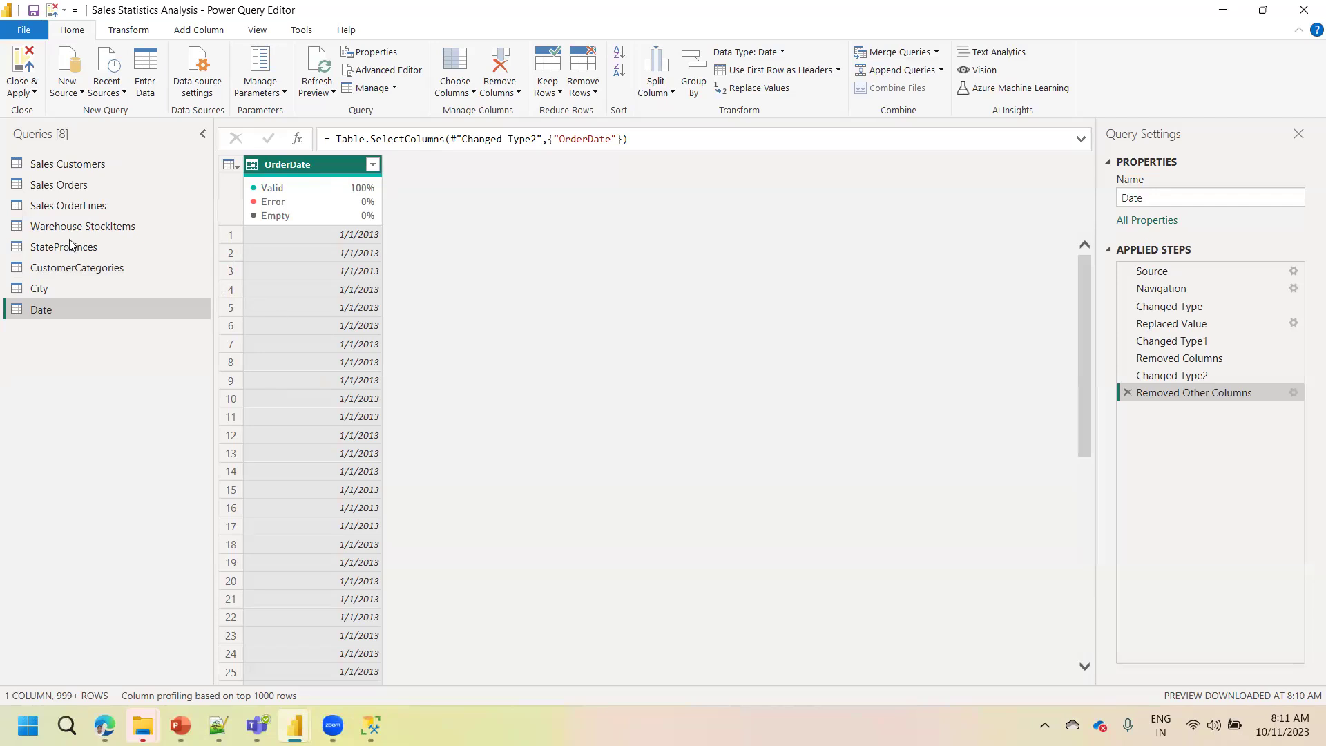
Apply the query changes to the model, close the Power Query Editor and compare the Date and Date D tables
{"action": "left_click", "coordinate": [21, 98]}
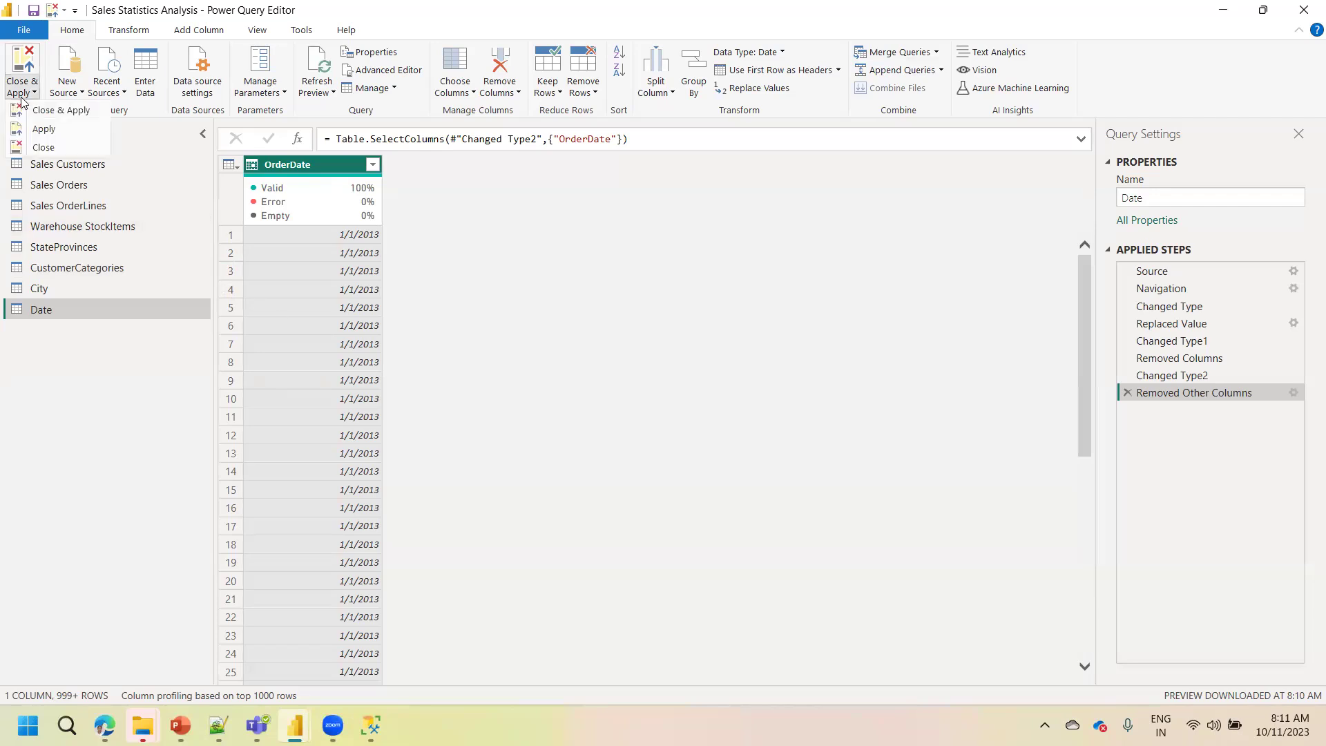
{"action": "left_click", "coordinate": [51, 108]}
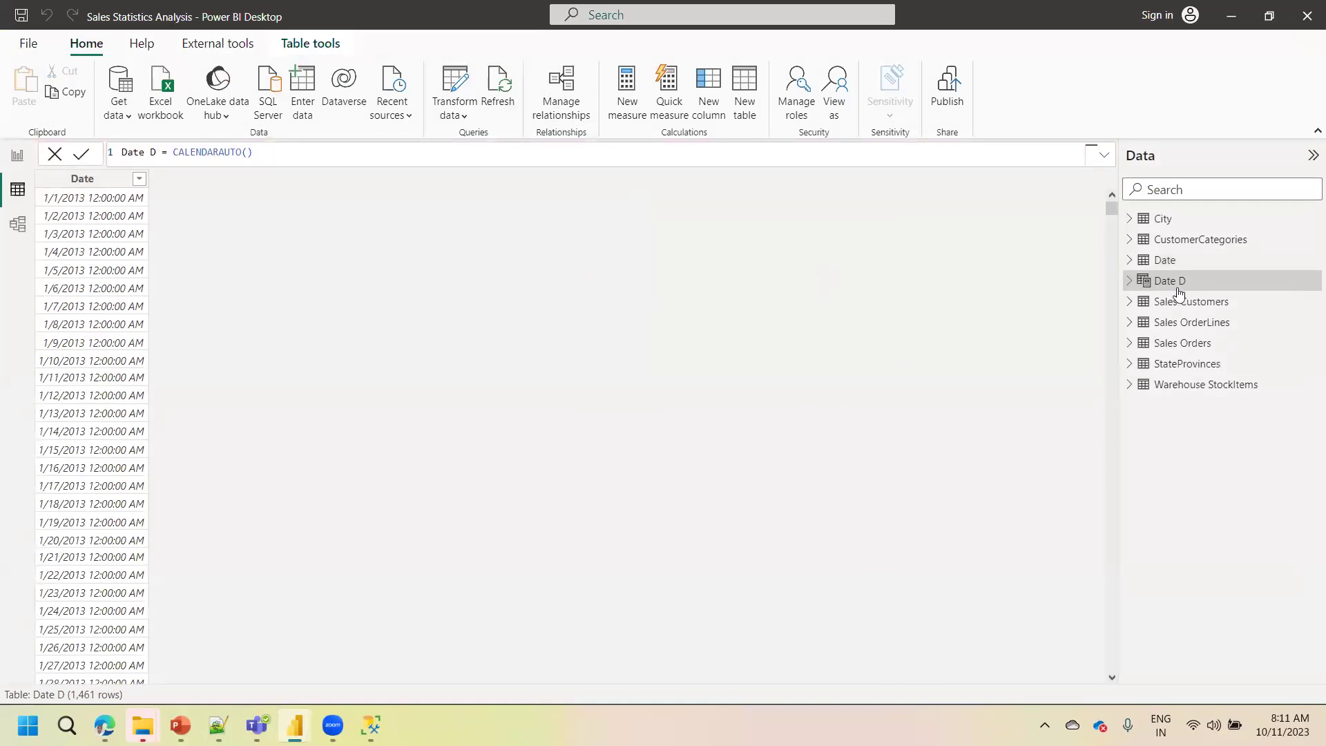
{"action": "left_click", "coordinate": [1167, 262]}
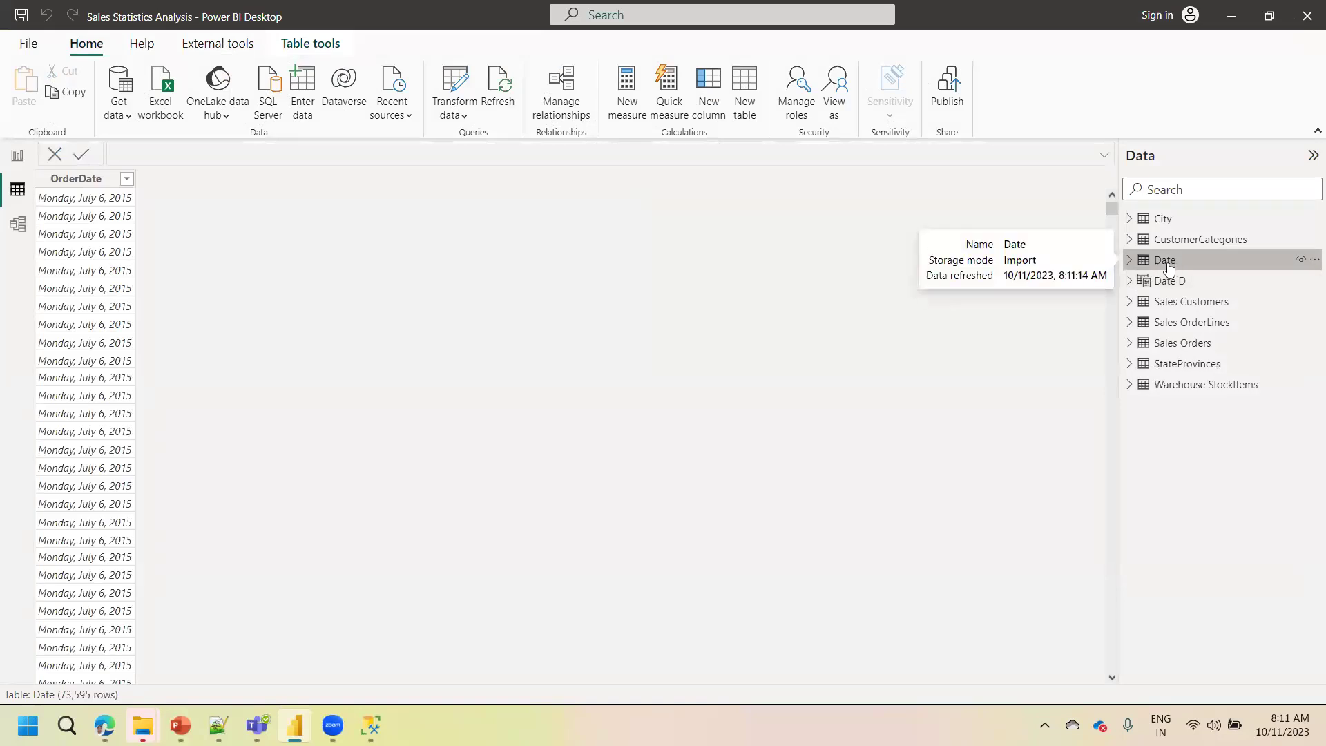
{"action": "left_click", "coordinate": [1169, 283]}
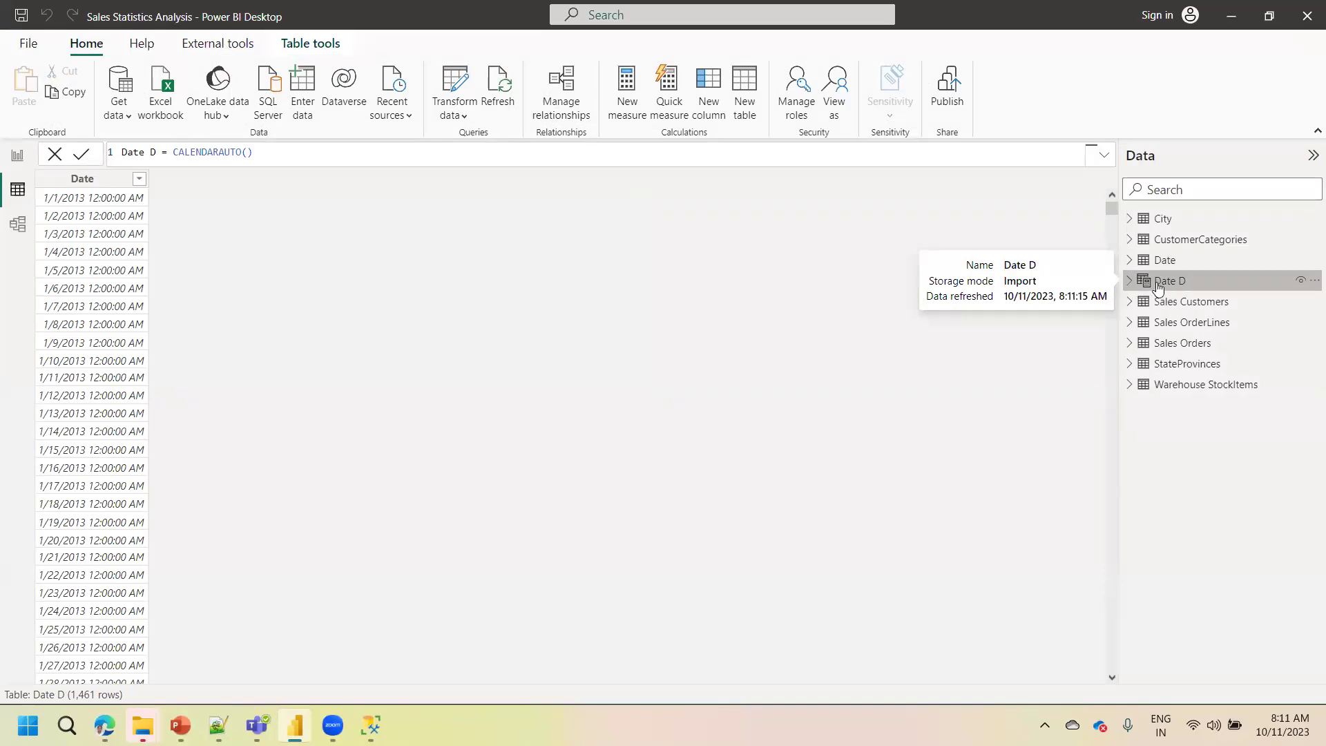
Delete the Date D calculated table from the model and confirm its removal
{"action": "right_click", "coordinate": [1159, 286]}
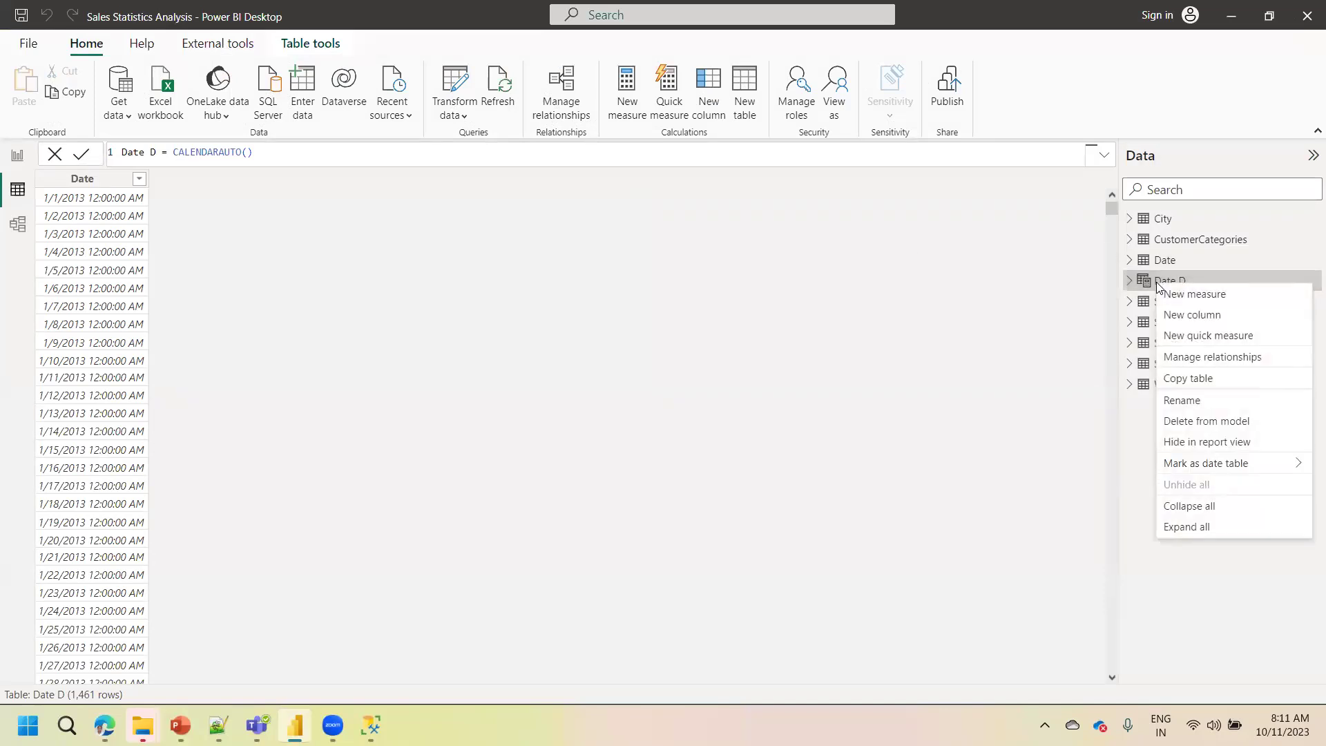
{"action": "left_click", "coordinate": [1188, 421]}
{"action": "left_click", "coordinate": [765, 397]}
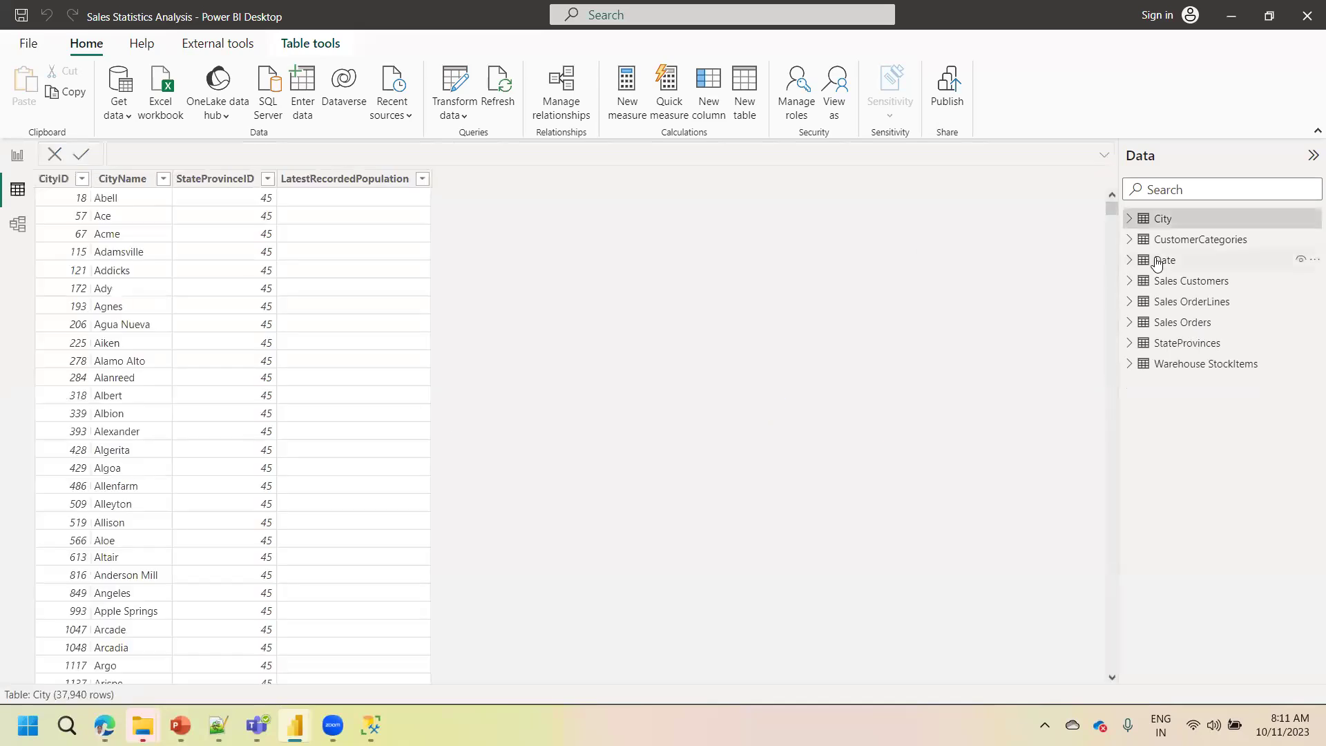
Inspect the OrderDate column of the Date table and reopen the Date query in the Power Query Editor
{"action": "left_click", "coordinate": [1157, 263]}
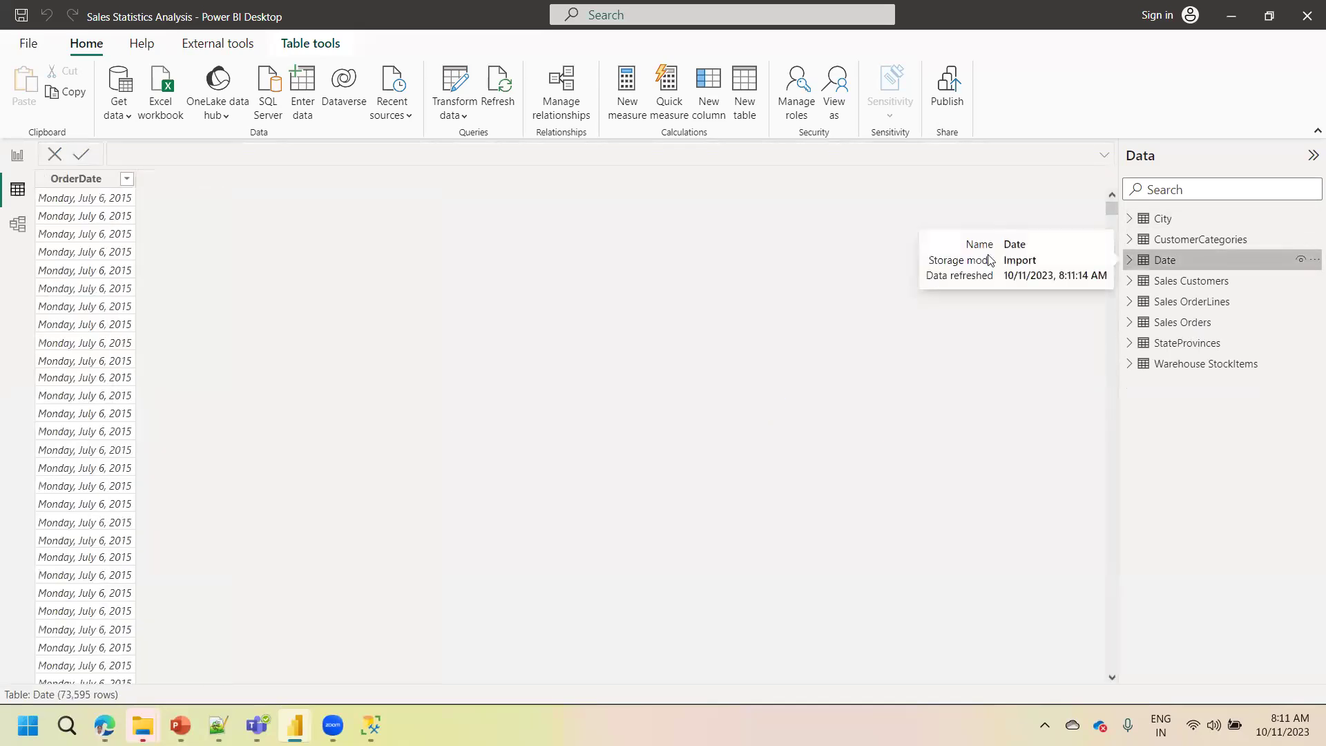
{"action": "left_click", "coordinate": [84, 179]}
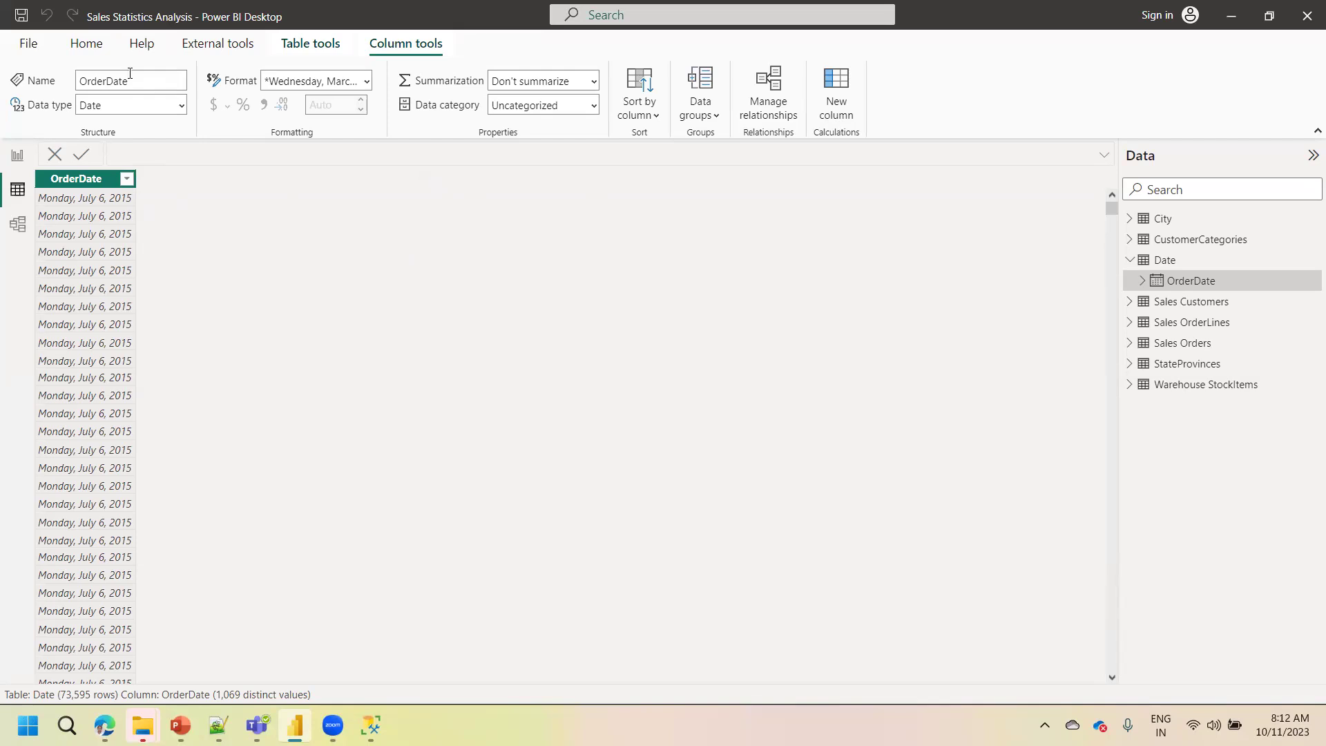
{"action": "left_click", "coordinate": [86, 46]}
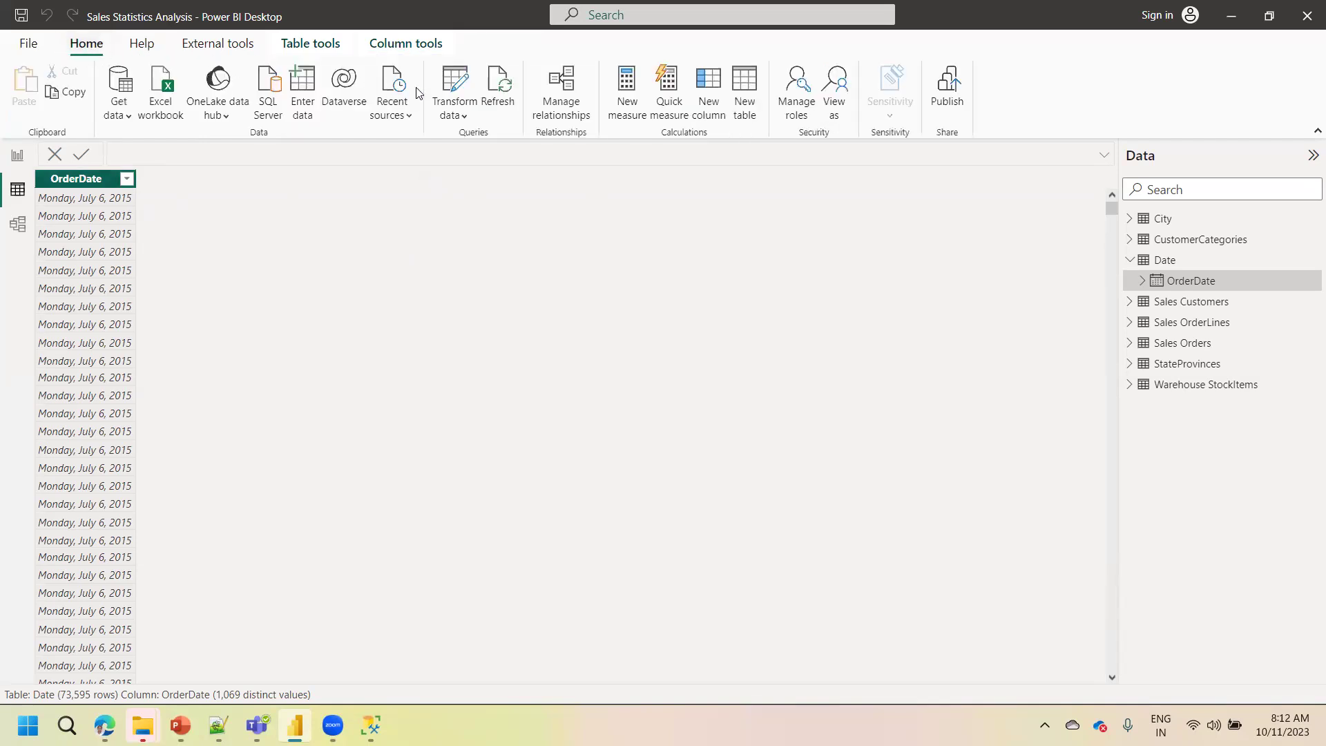
{"action": "left_click", "coordinate": [454, 90]}
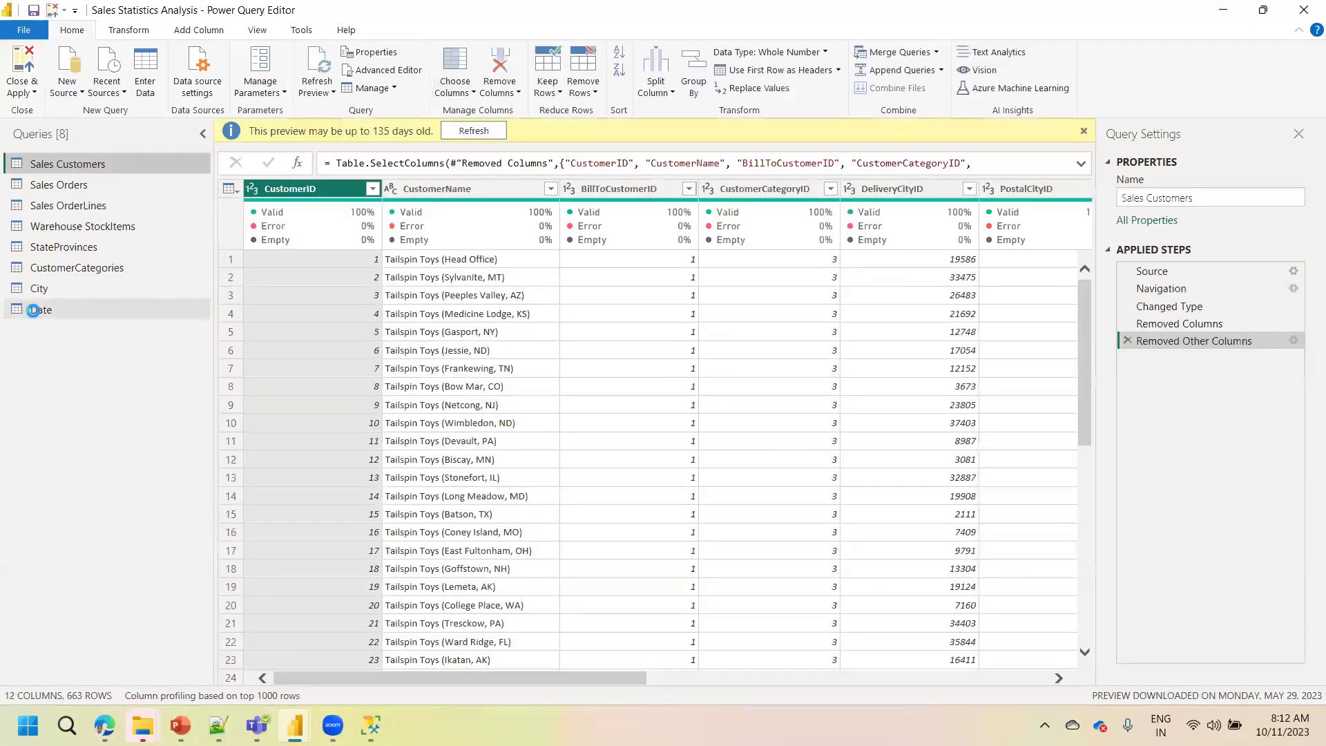
{"action": "left_click", "coordinate": [33, 310]}
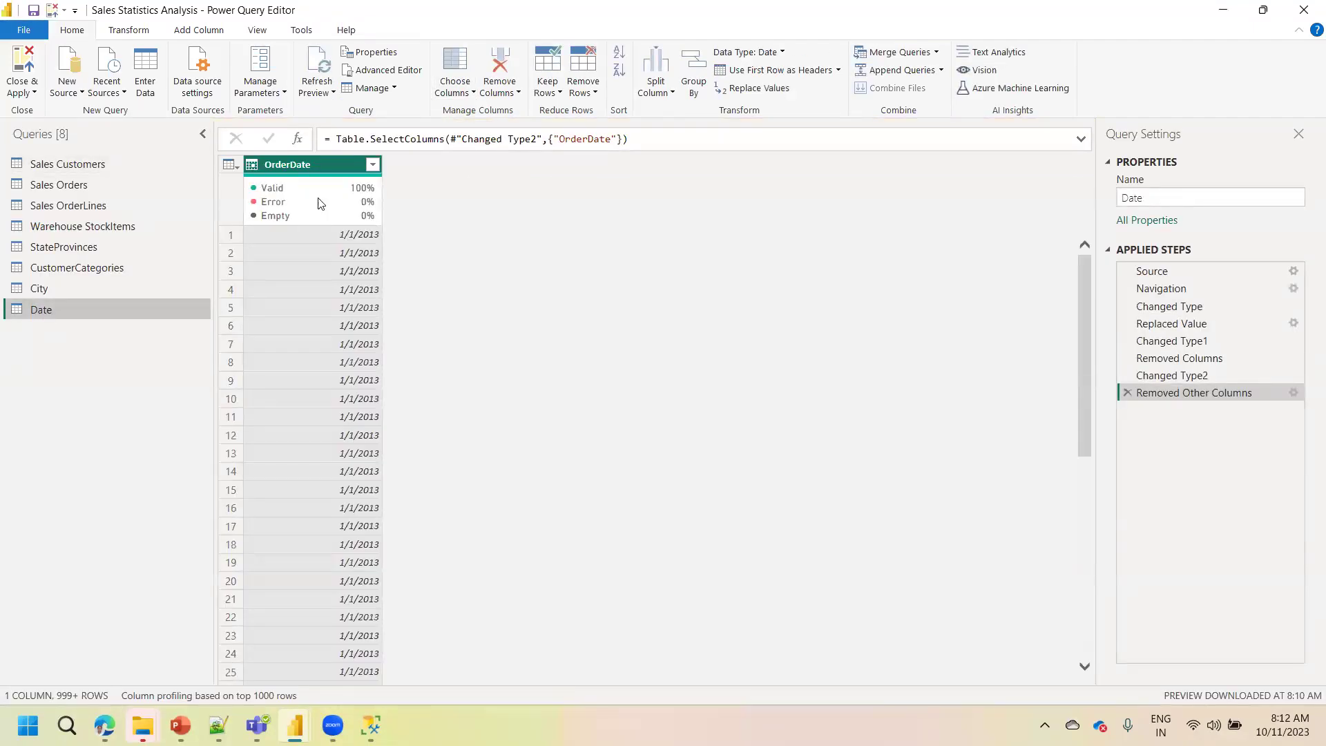
Add a Year column to the Date query, extracted from OrderDate
{"action": "left_click", "coordinate": [201, 30]}
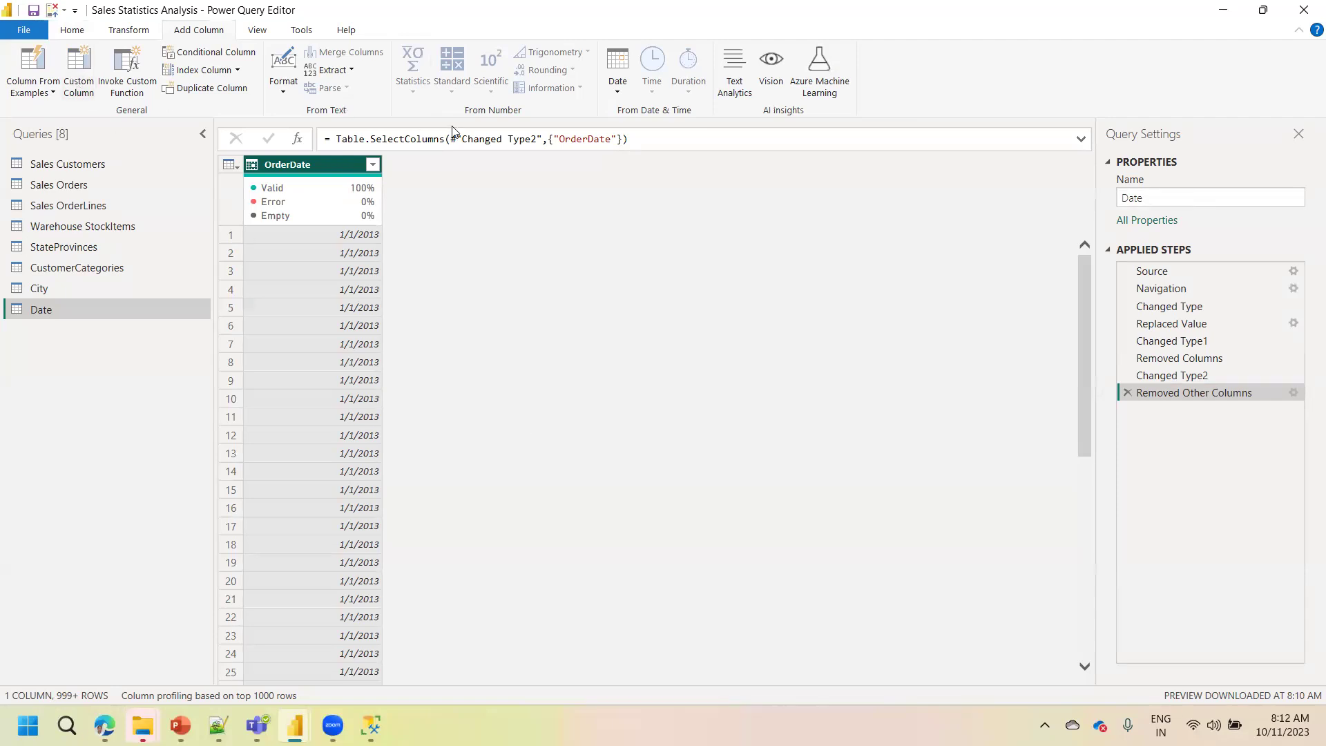
{"action": "left_click", "coordinate": [619, 95]}
{"action": "mouse_move", "coordinate": [684, 167]}
{"action": "left_click", "coordinate": [775, 169]}
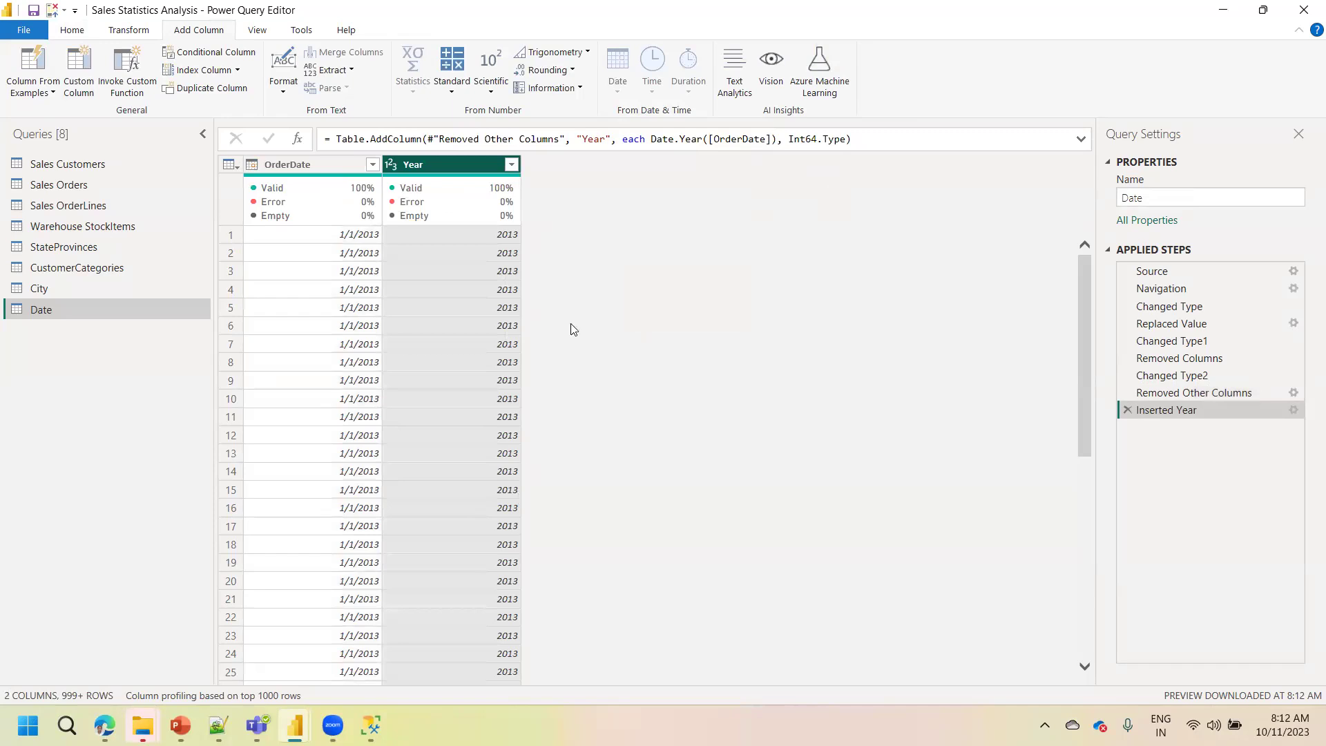
Add a column with the name of the month, extracted from OrderDate
{"action": "left_click", "coordinate": [304, 165]}
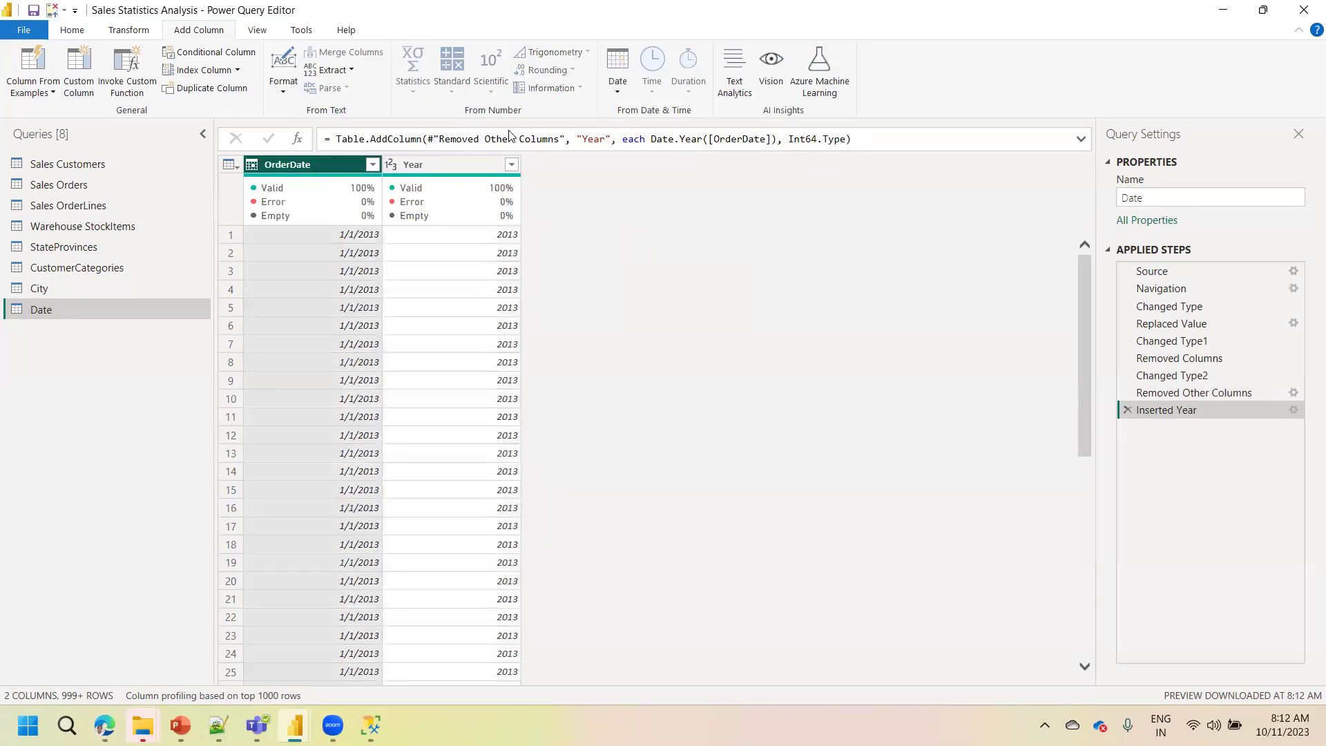
{"action": "left_click", "coordinate": [617, 86]}
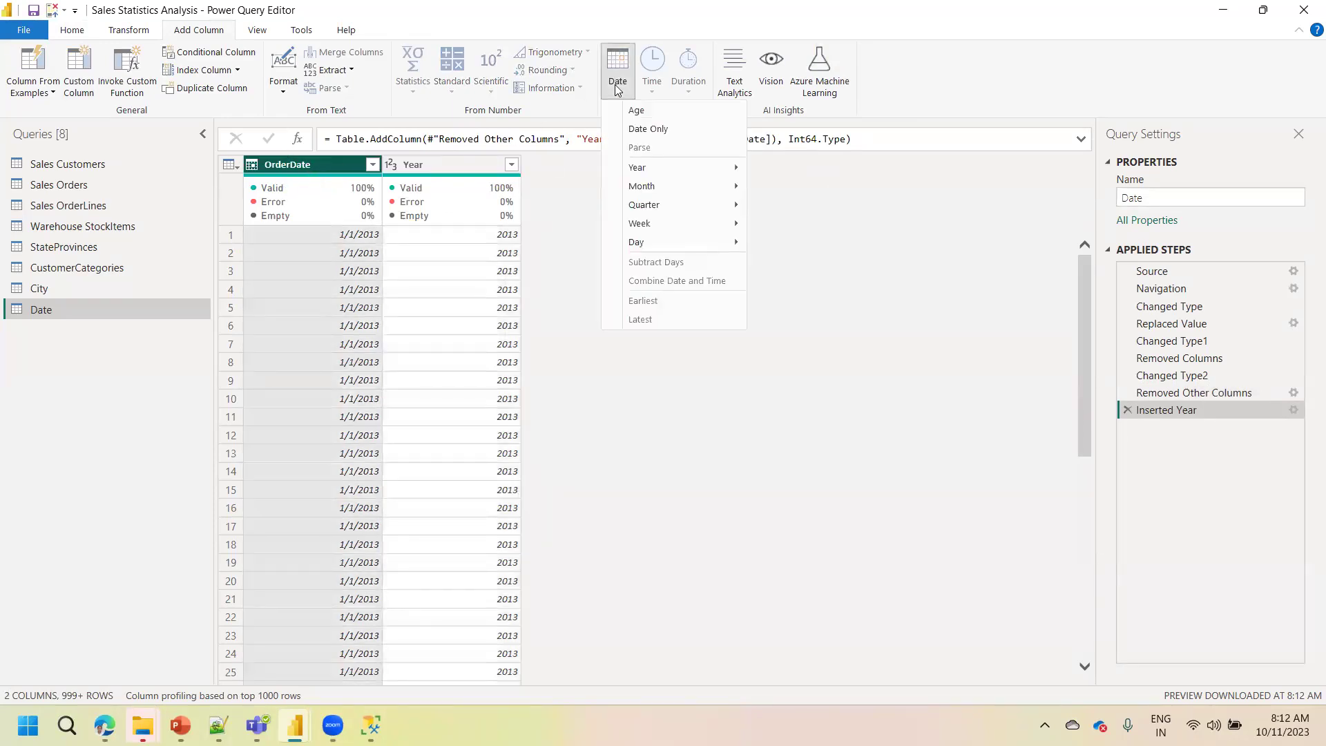
{"action": "mouse_move", "coordinate": [663, 195]}
{"action": "left_click", "coordinate": [805, 262]}
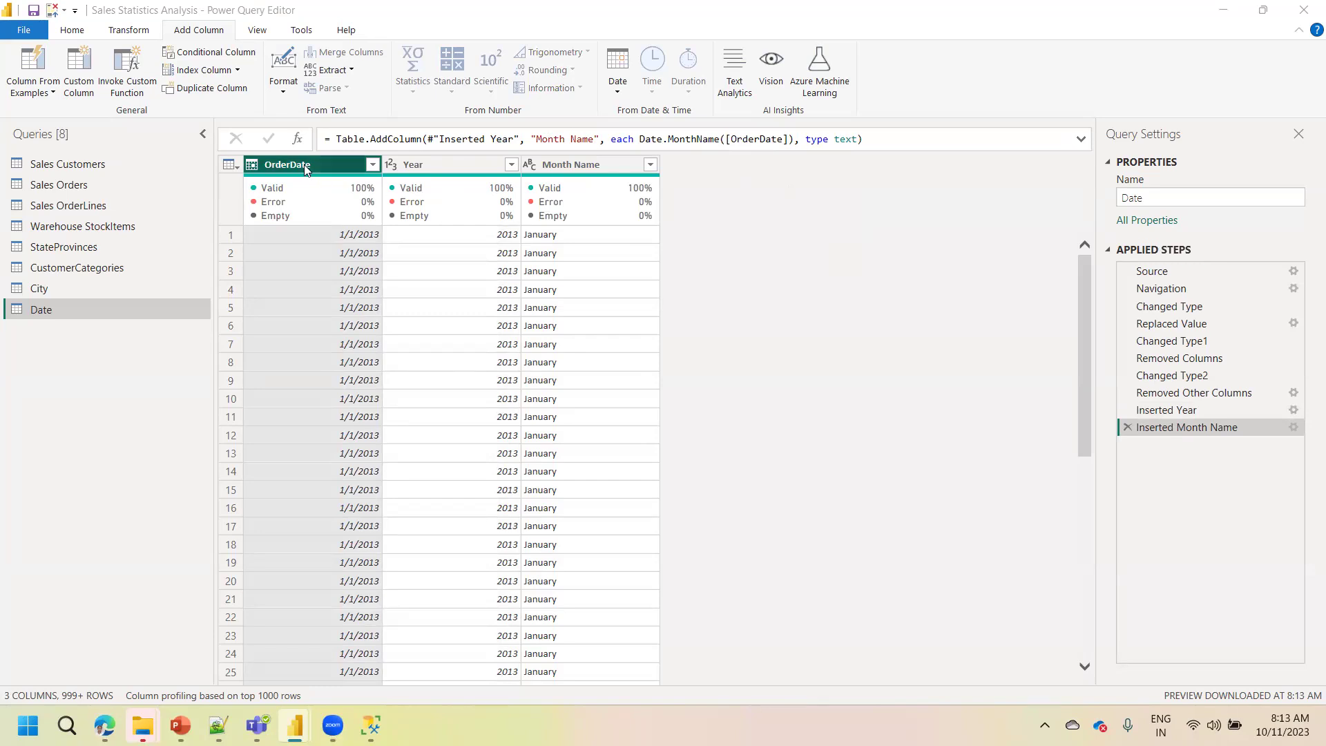
Add a column with the name of the day, extracted from OrderDate
{"action": "left_click", "coordinate": [620, 91]}
{"action": "mouse_move", "coordinate": [691, 242]}
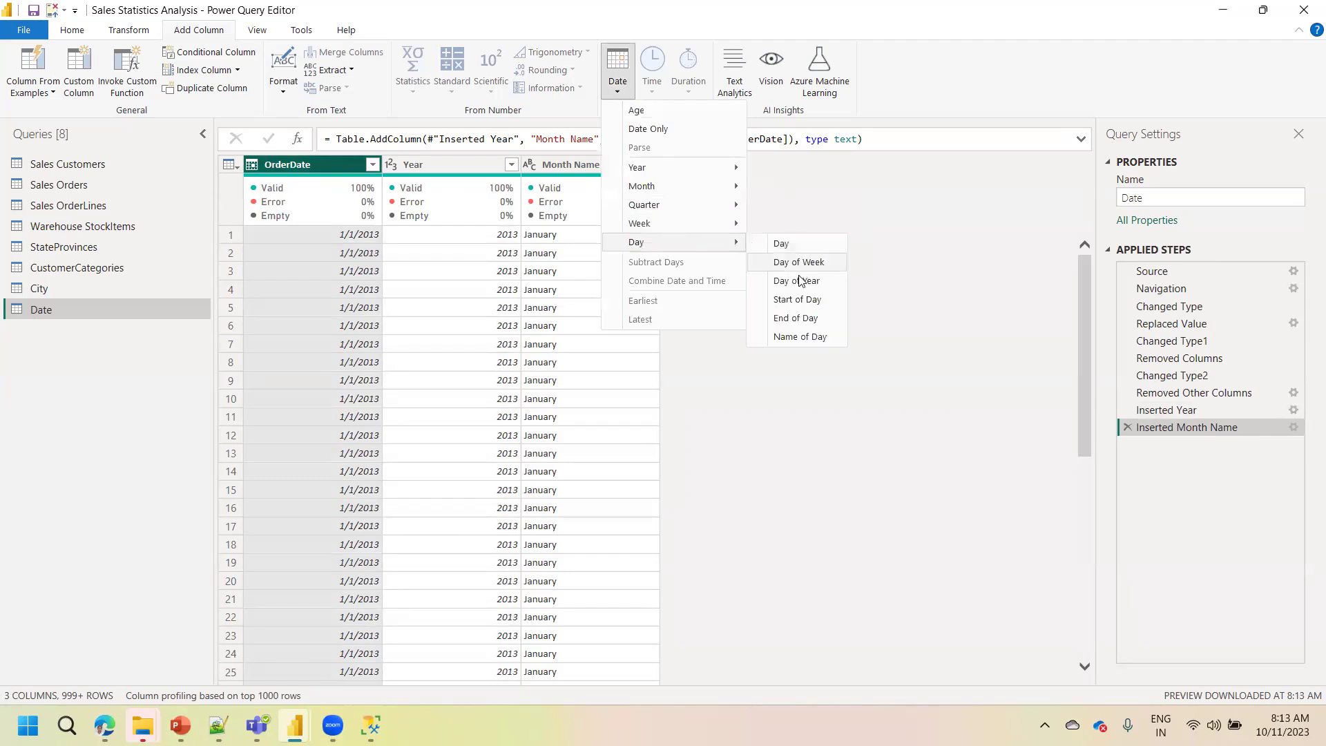
{"action": "left_click", "coordinate": [800, 338]}
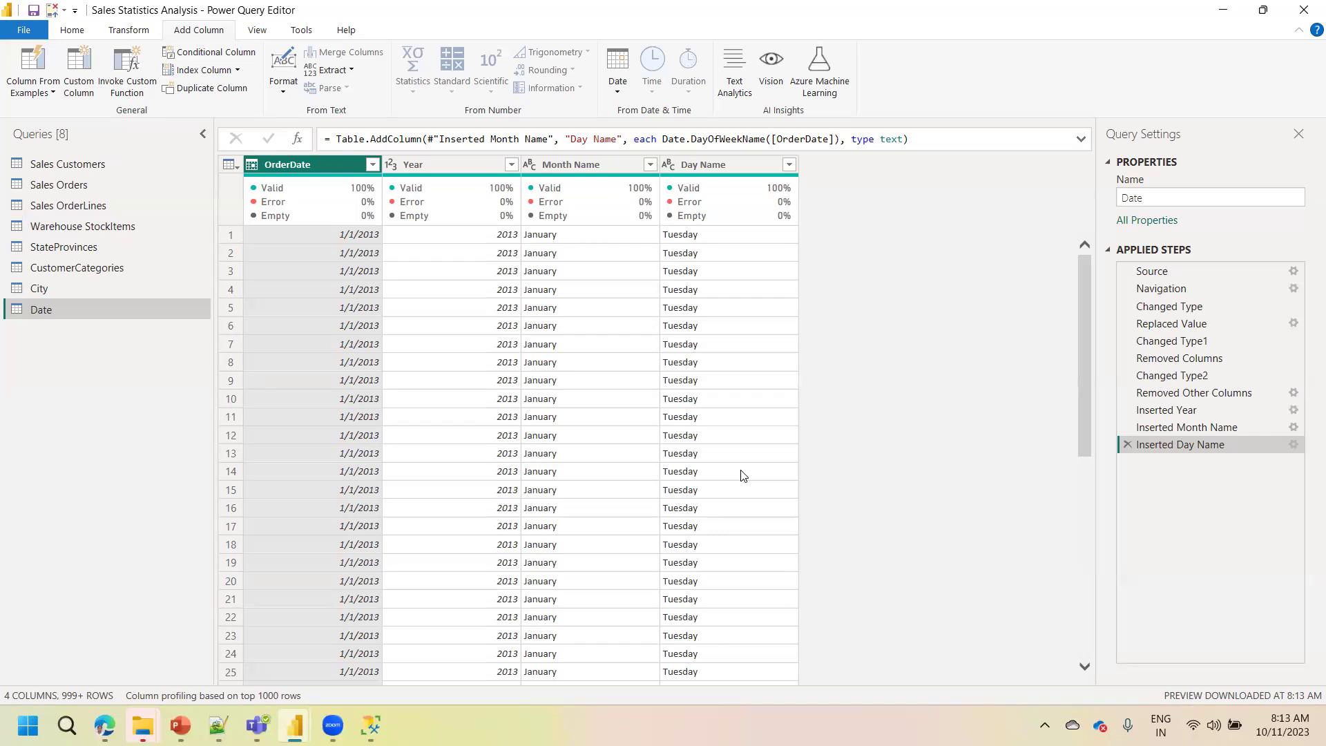
Rename the Date query as Date_M1
{"action": "double_click", "coordinate": [77, 312]}
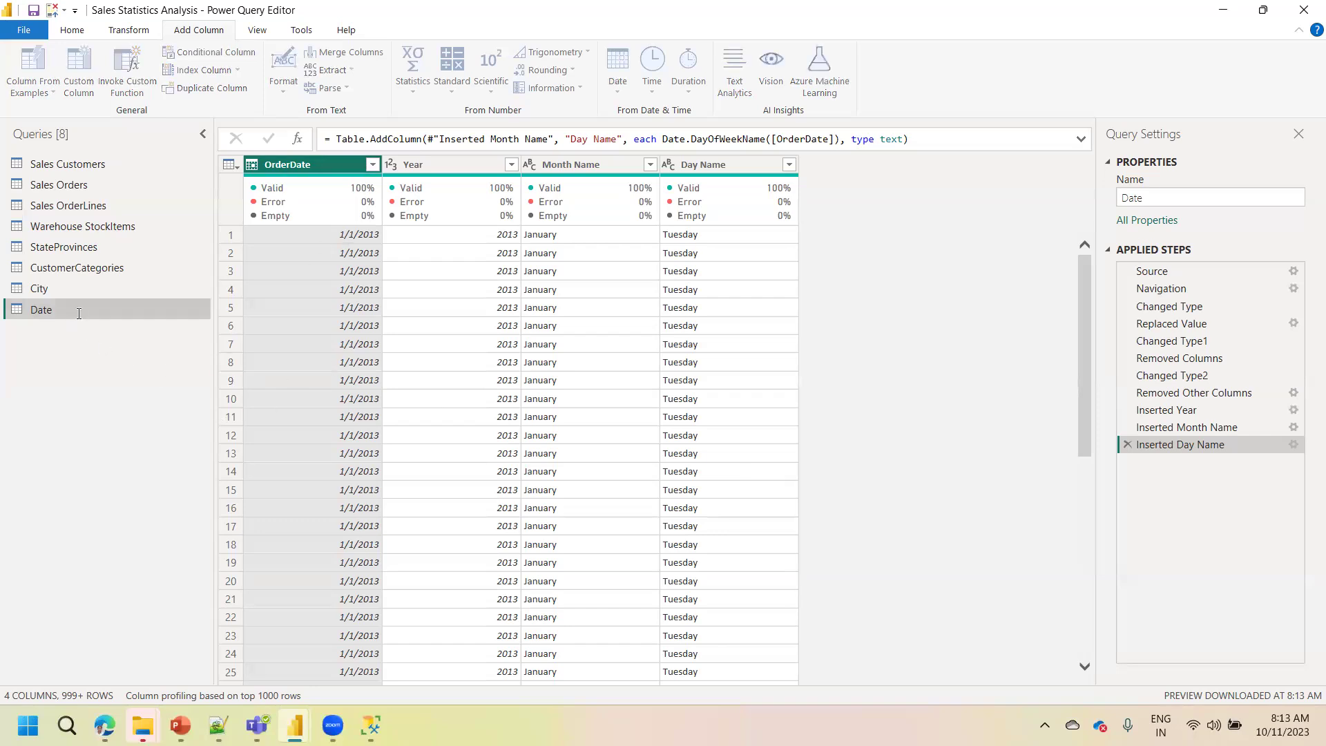
{"action": "left_click", "coordinate": [78, 313]}
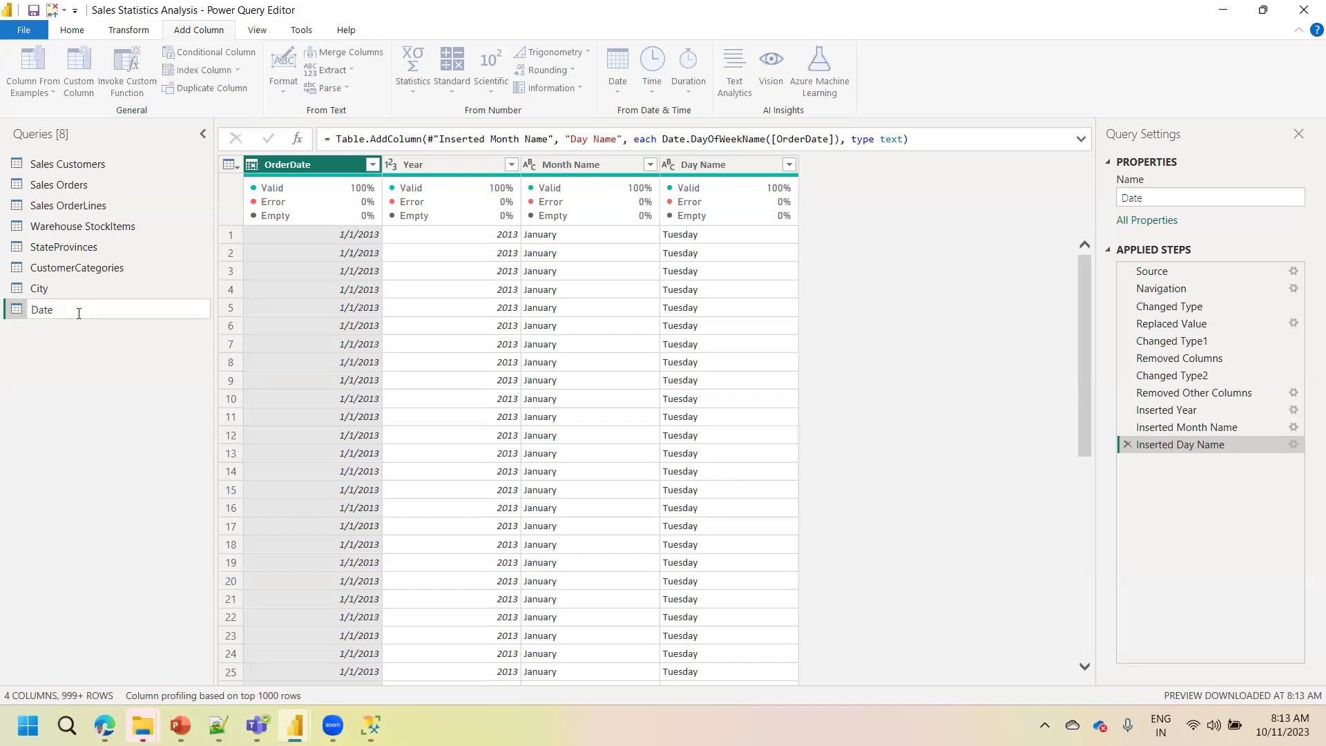
{"action": "type", "text": "_1"}
{"action": "key", "text": "Return"}
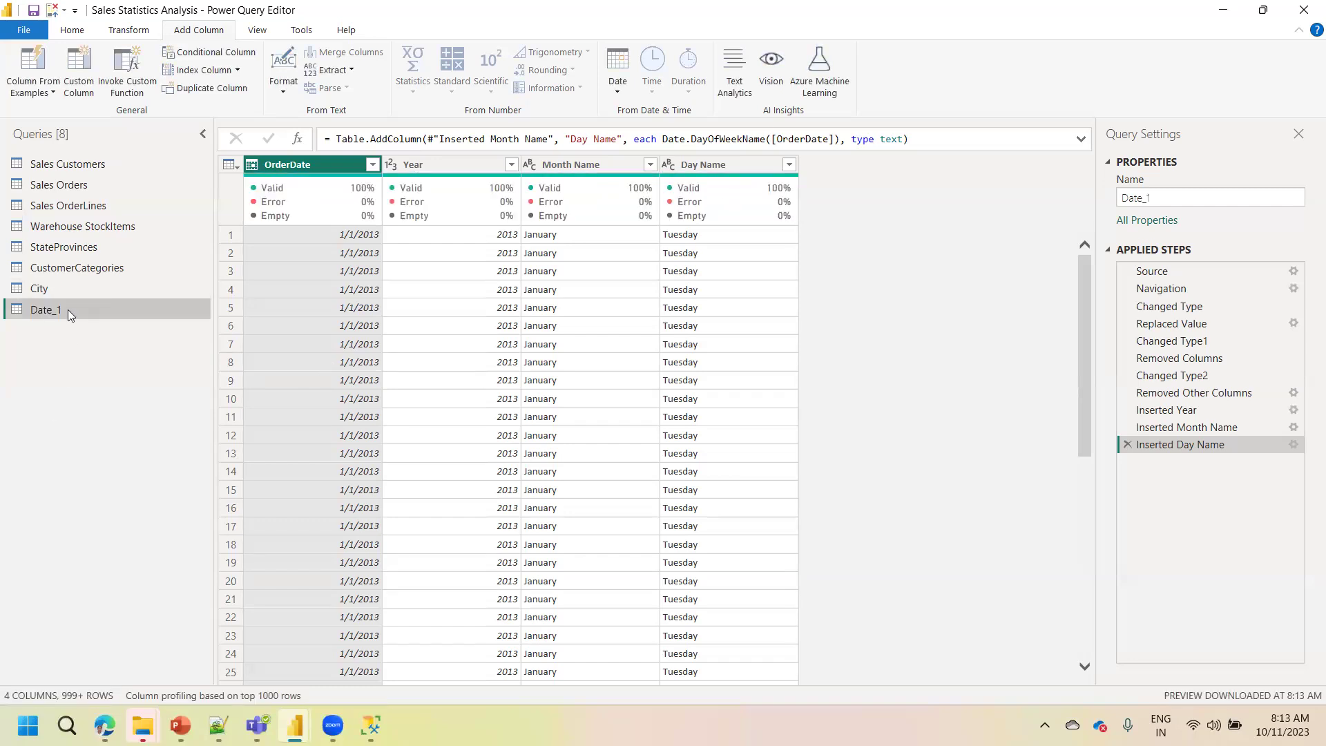
{"action": "double_click", "coordinate": [68, 309]}
{"action": "left_click", "coordinate": [86, 343]}
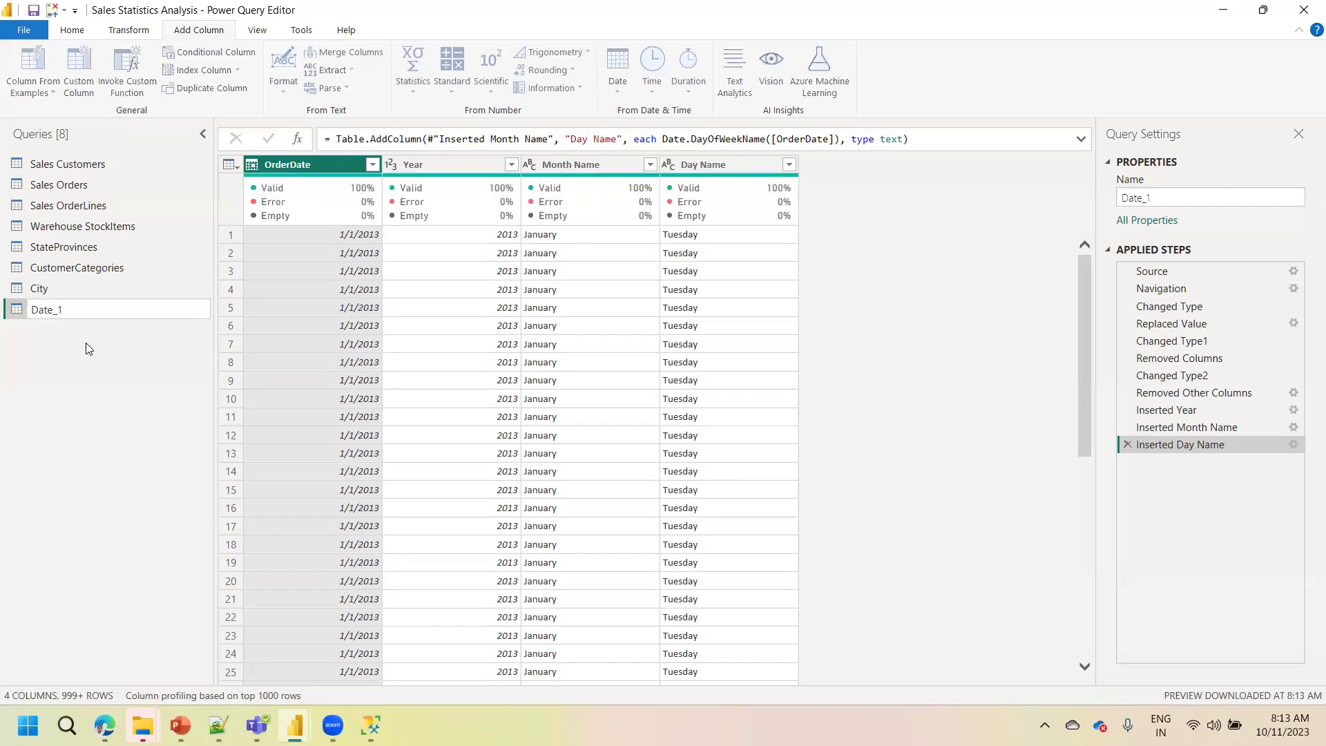
{"action": "double_click", "coordinate": [73, 306]}
{"action": "left_click", "coordinate": [72, 309]}
{"action": "key", "text": "Left"}
{"action": "type", "text": "M"}
{"action": "left_click", "coordinate": [93, 401]}
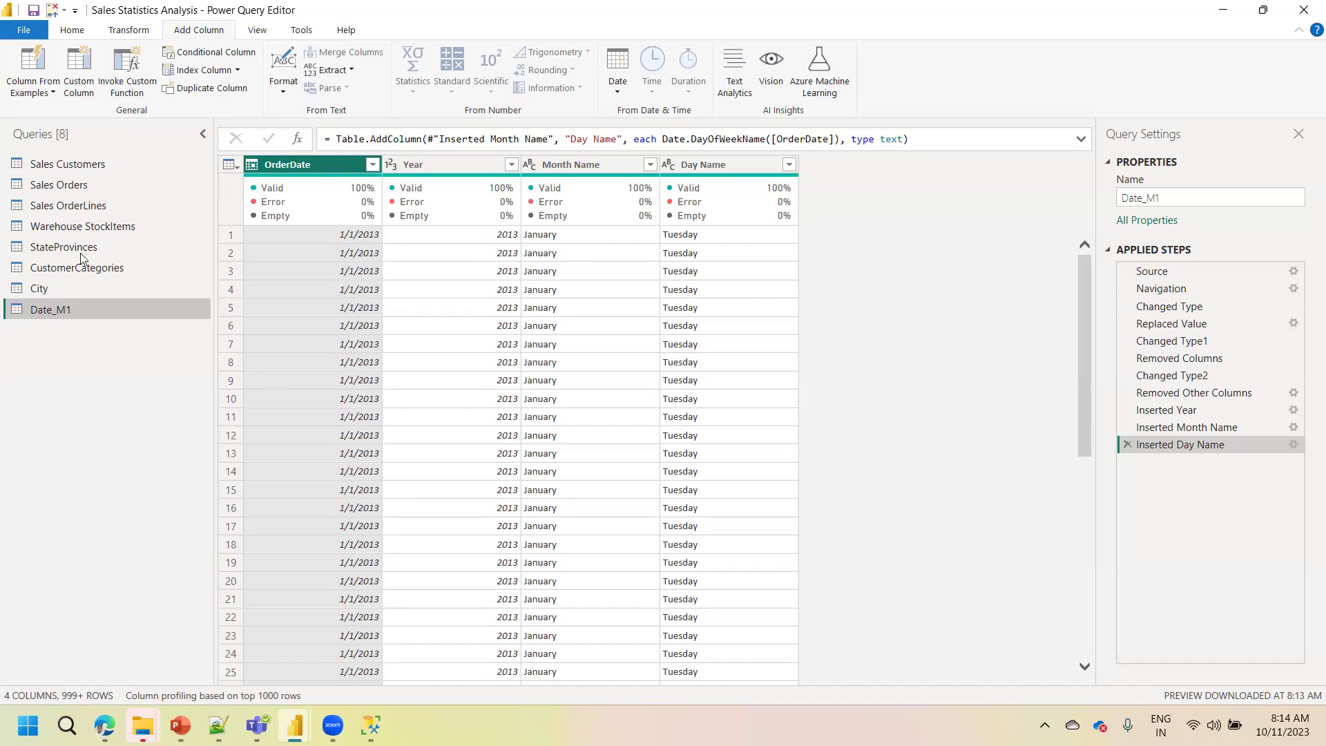
Create a blank query, open its code in the Advanced Editor and highlight the let keyword
{"action": "left_click", "coordinate": [85, 33]}
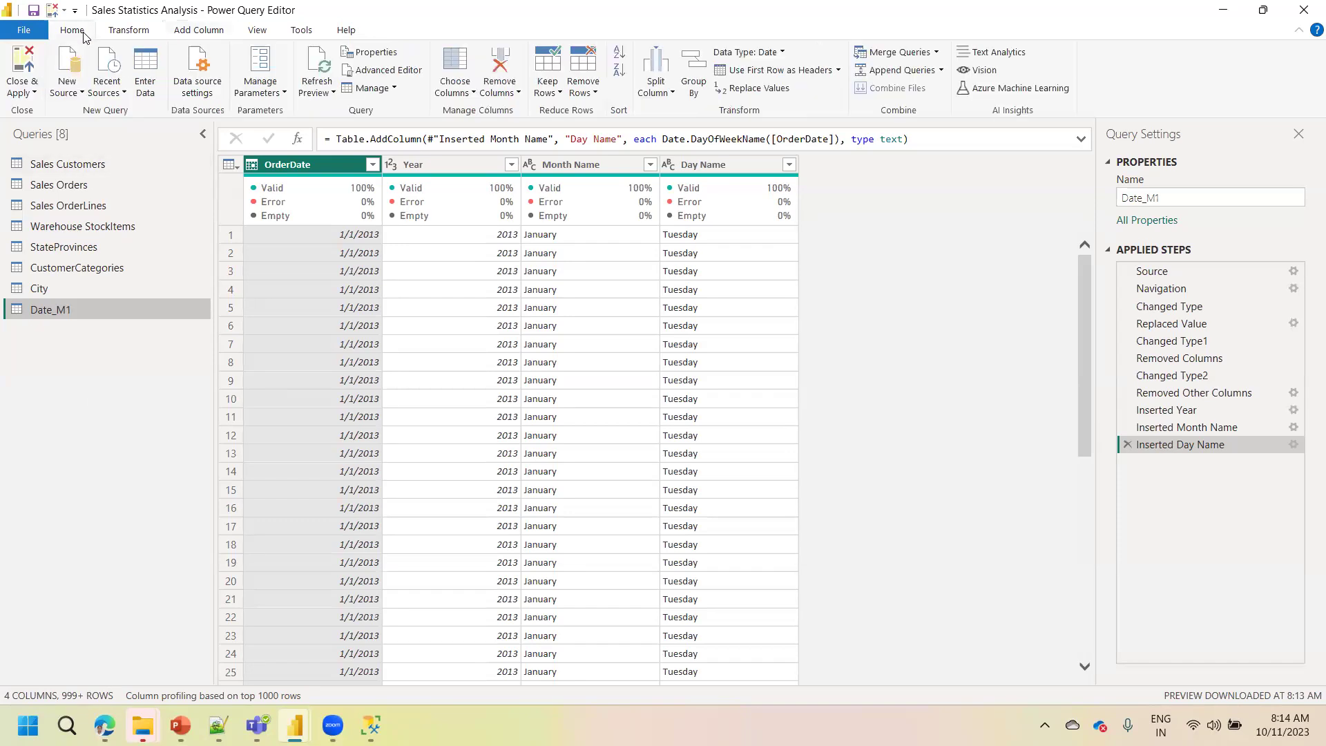
{"action": "left_click", "coordinate": [76, 97]}
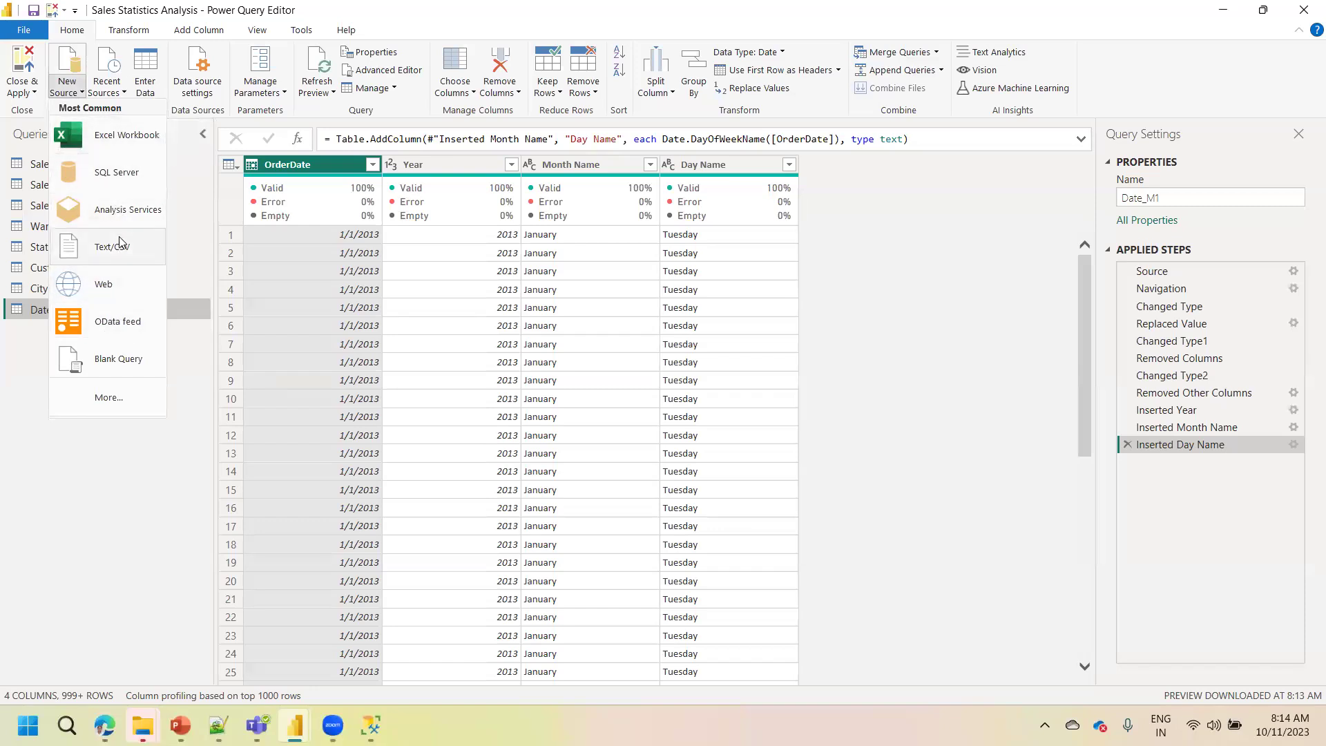
{"action": "left_click", "coordinate": [116, 360]}
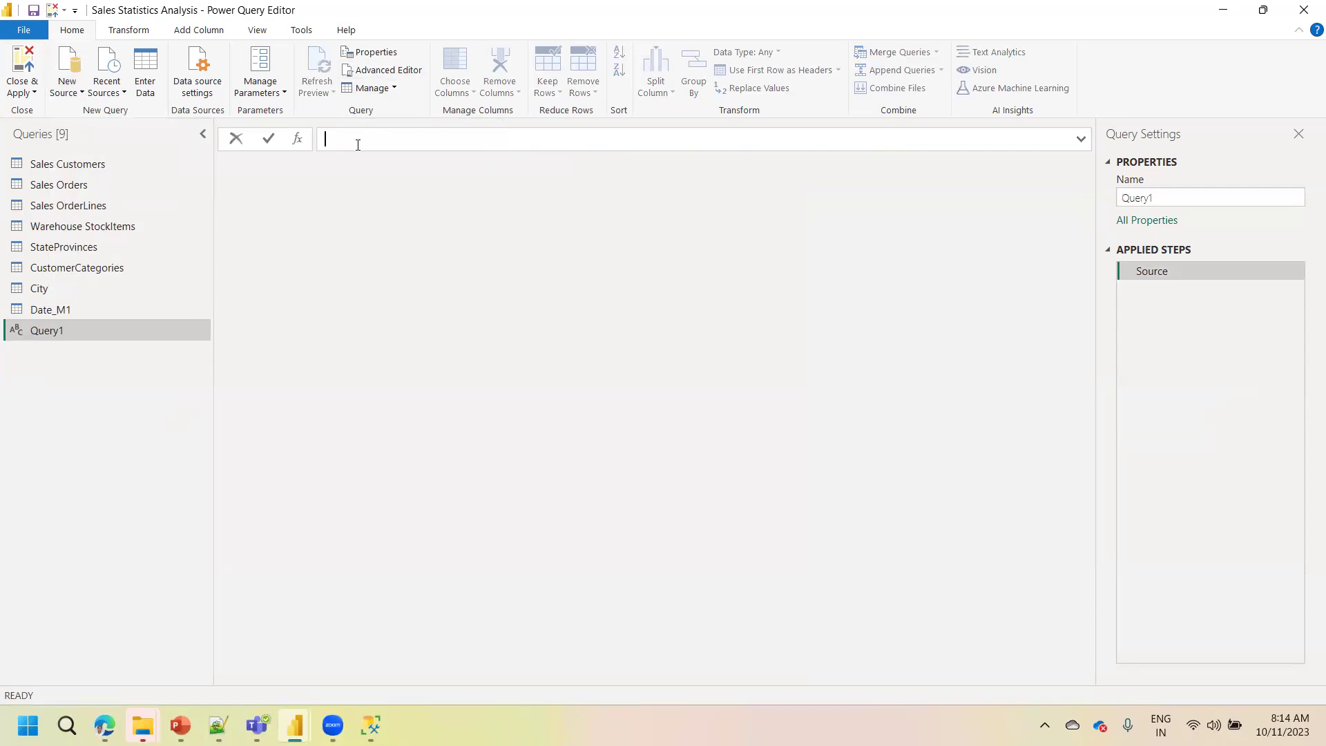
{"action": "left_click", "coordinate": [1080, 139]}
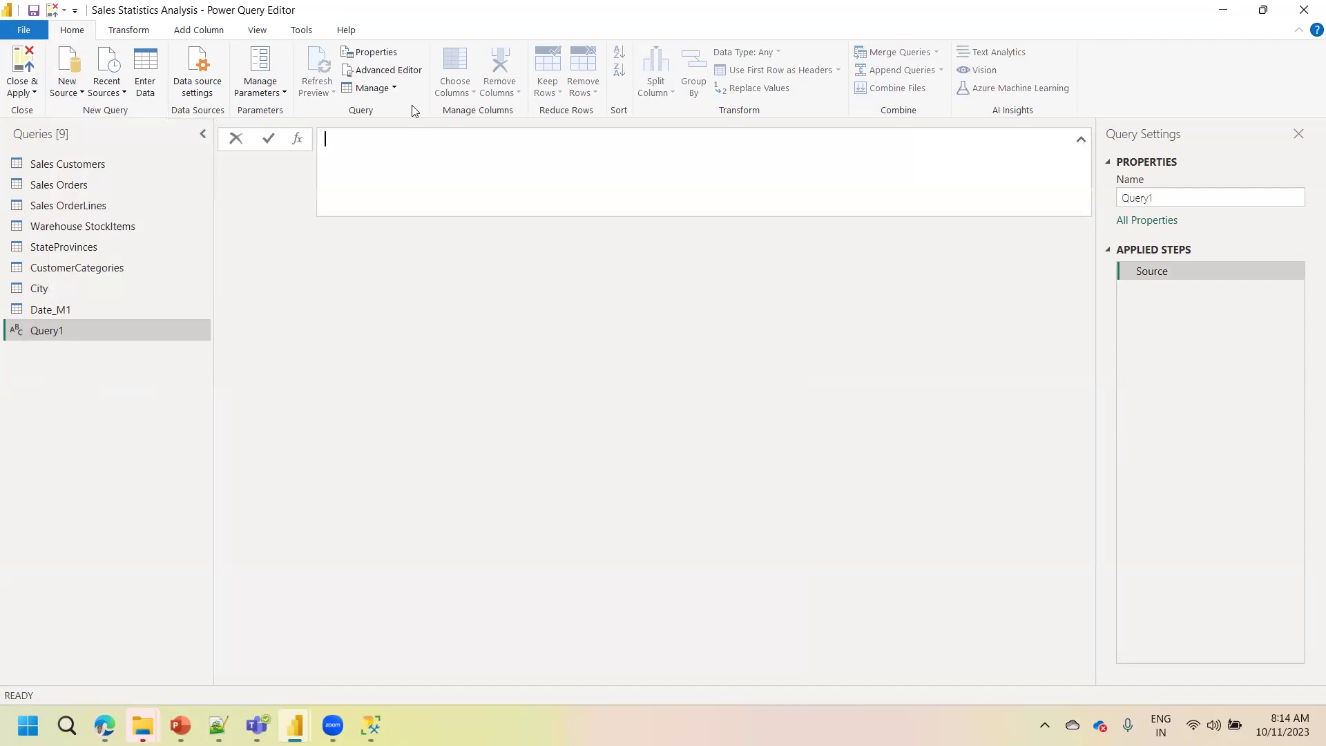
{"action": "left_click", "coordinate": [391, 72]}
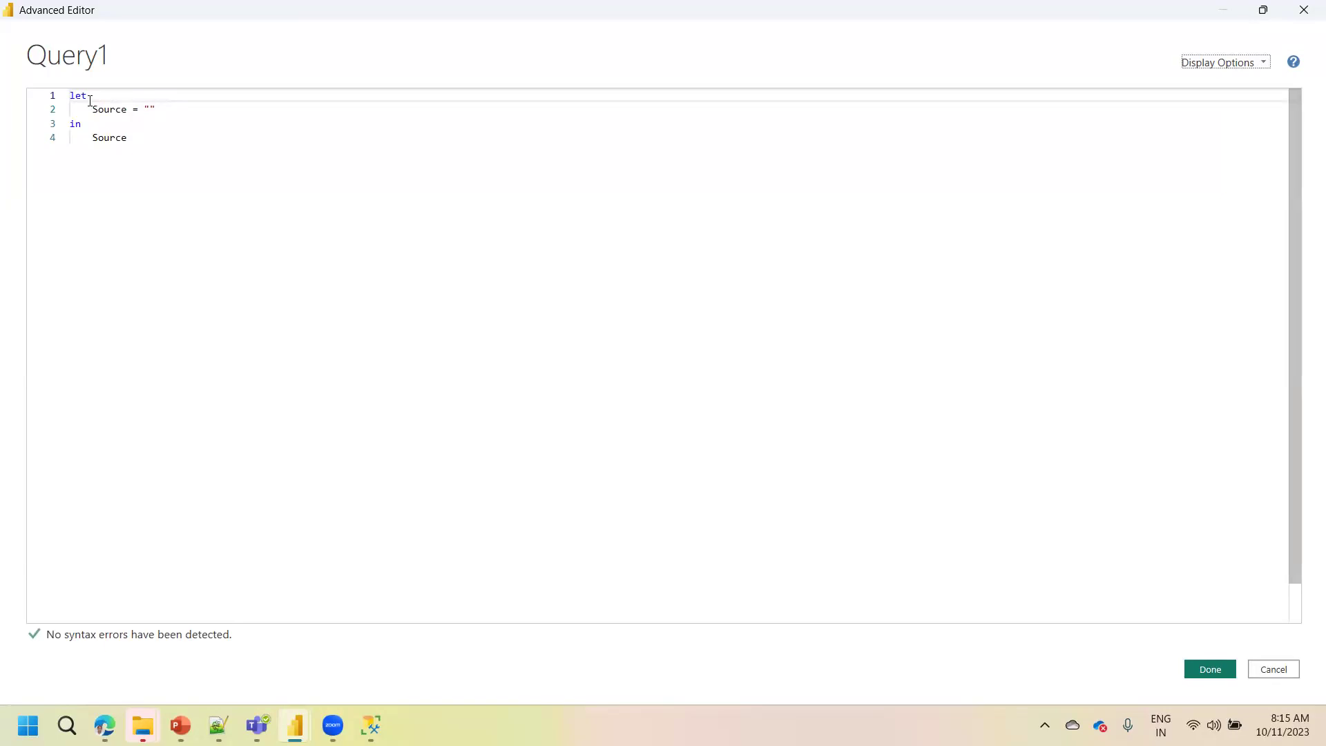
{"action": "left_click_drag", "start_coordinate": [89, 98], "coordinate": [62, 97]}
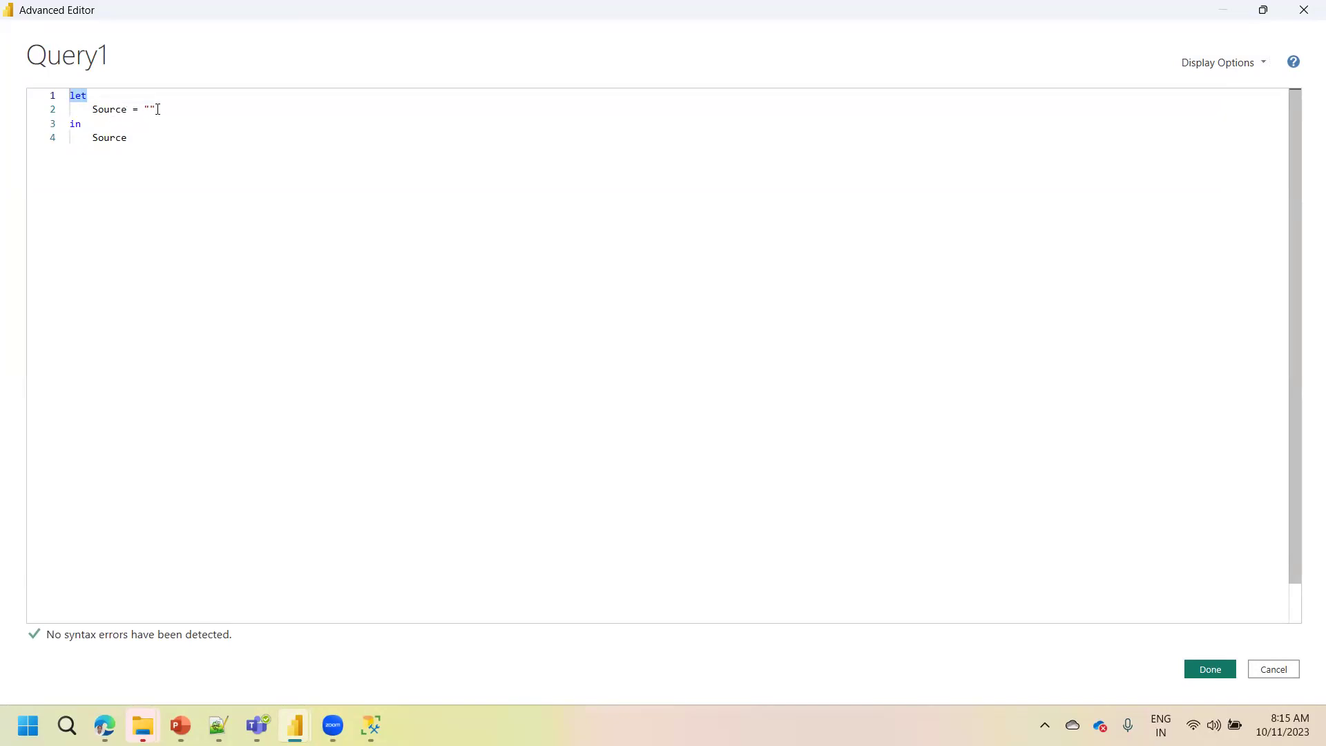
Replace the empty text value of the Source line with a List.Dates function call
{"action": "left_click", "coordinate": [157, 109]}
{"action": "key", "text": "BackSpace"}
{"action": "key", "text": "BackSpace"}
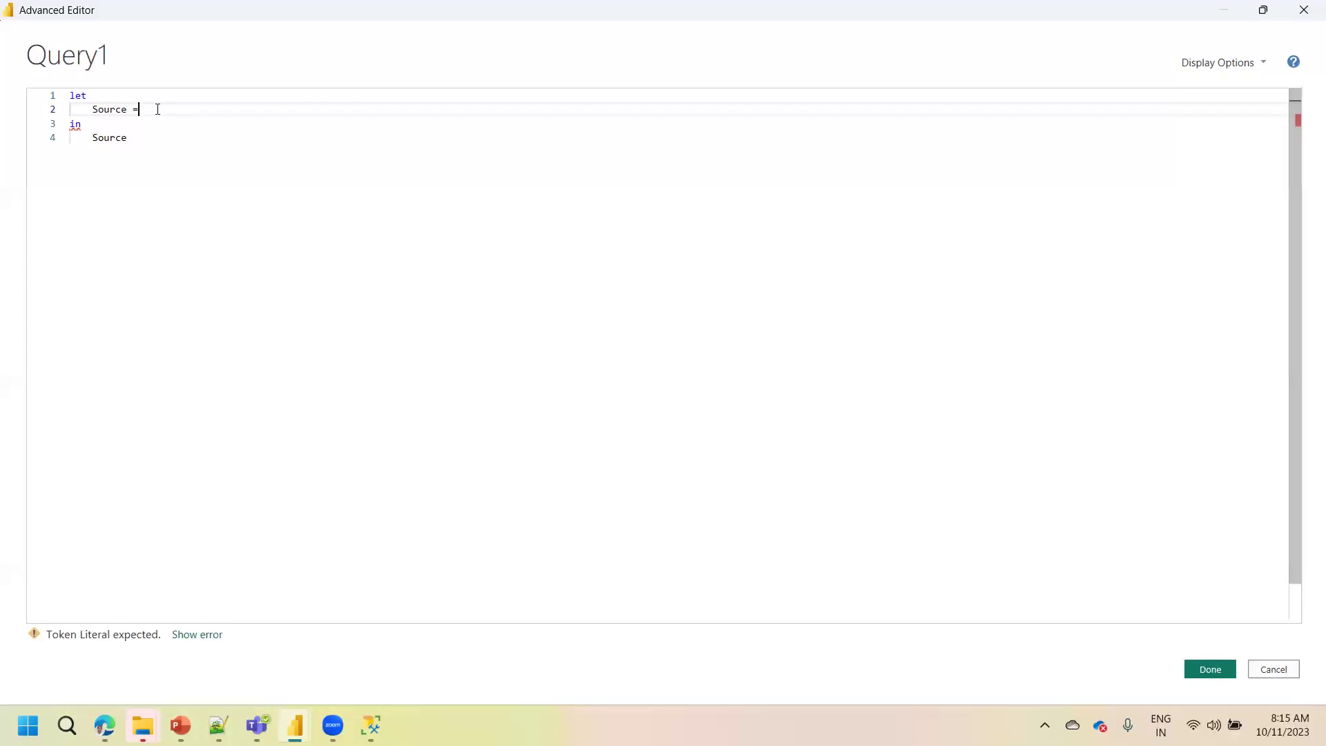
{"action": "type", "text": "List"}
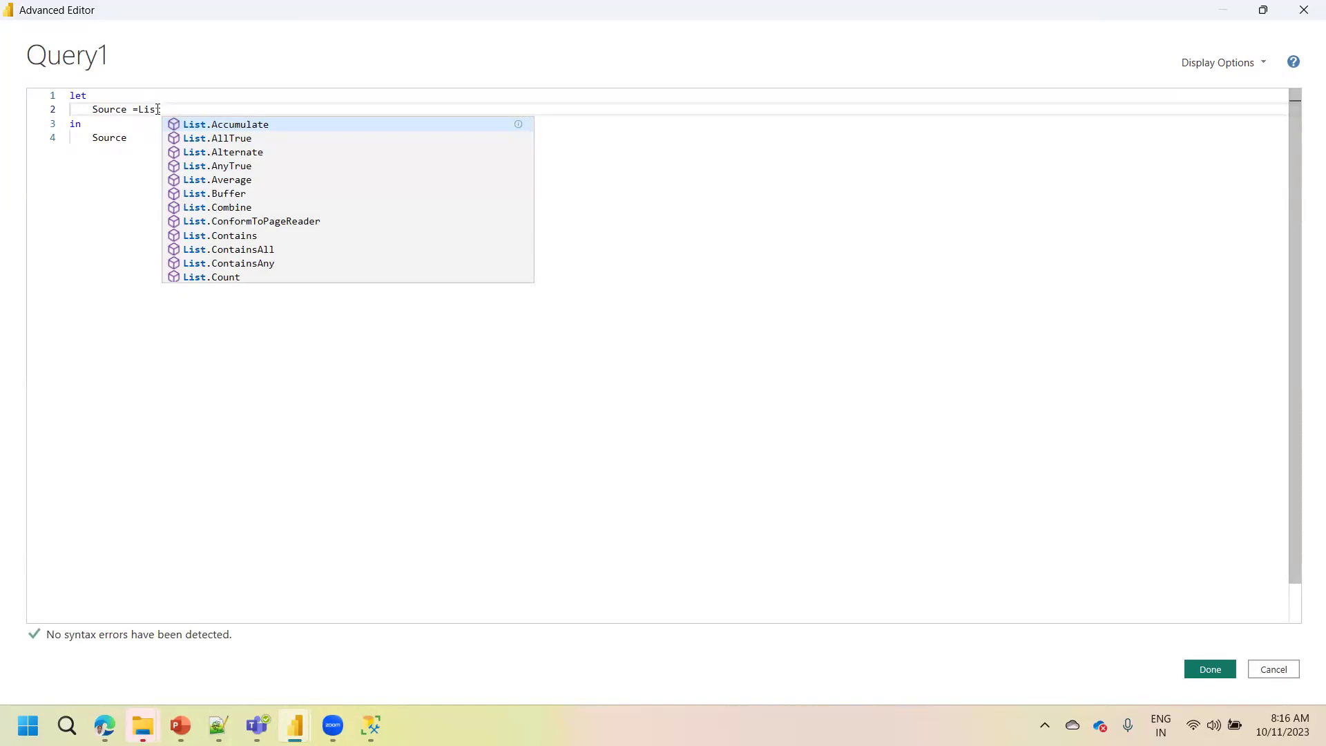
{"action": "type", "text": ".Date"}
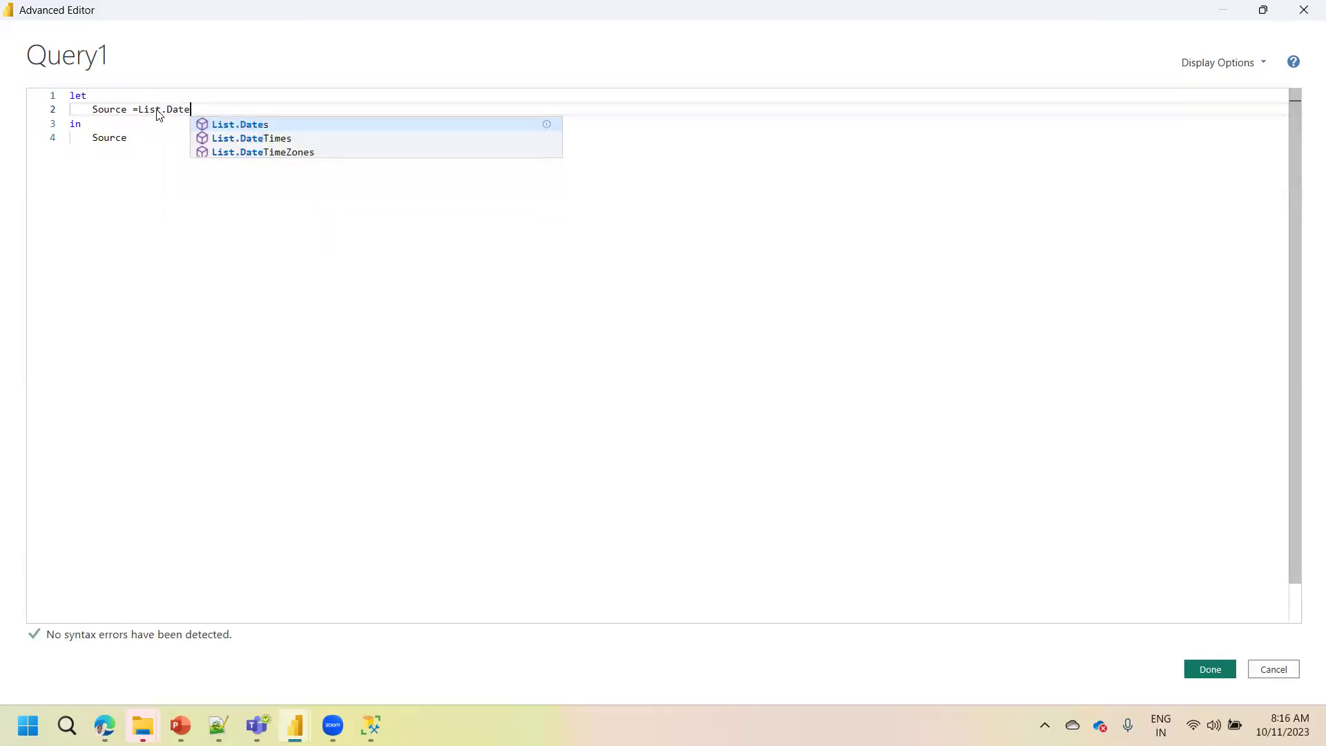
{"action": "key", "text": "Tab"}
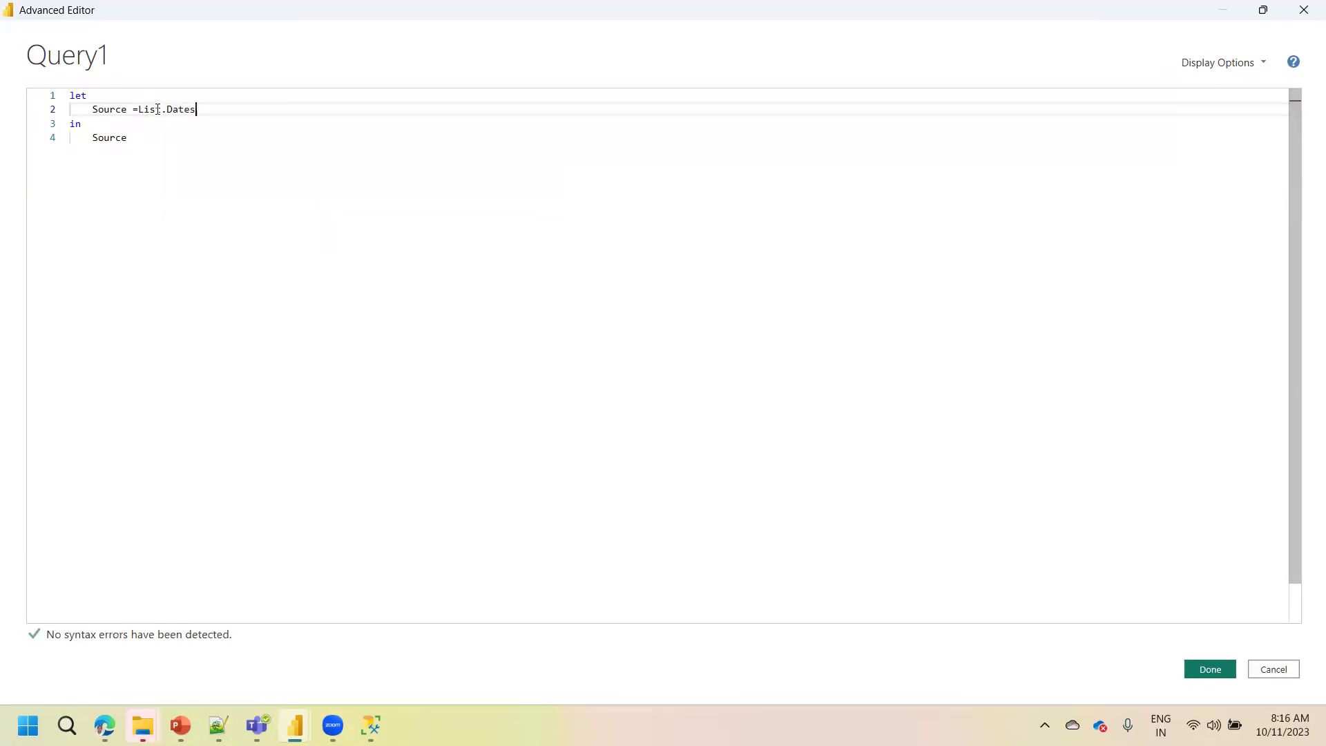
{"action": "type", "text": "("}
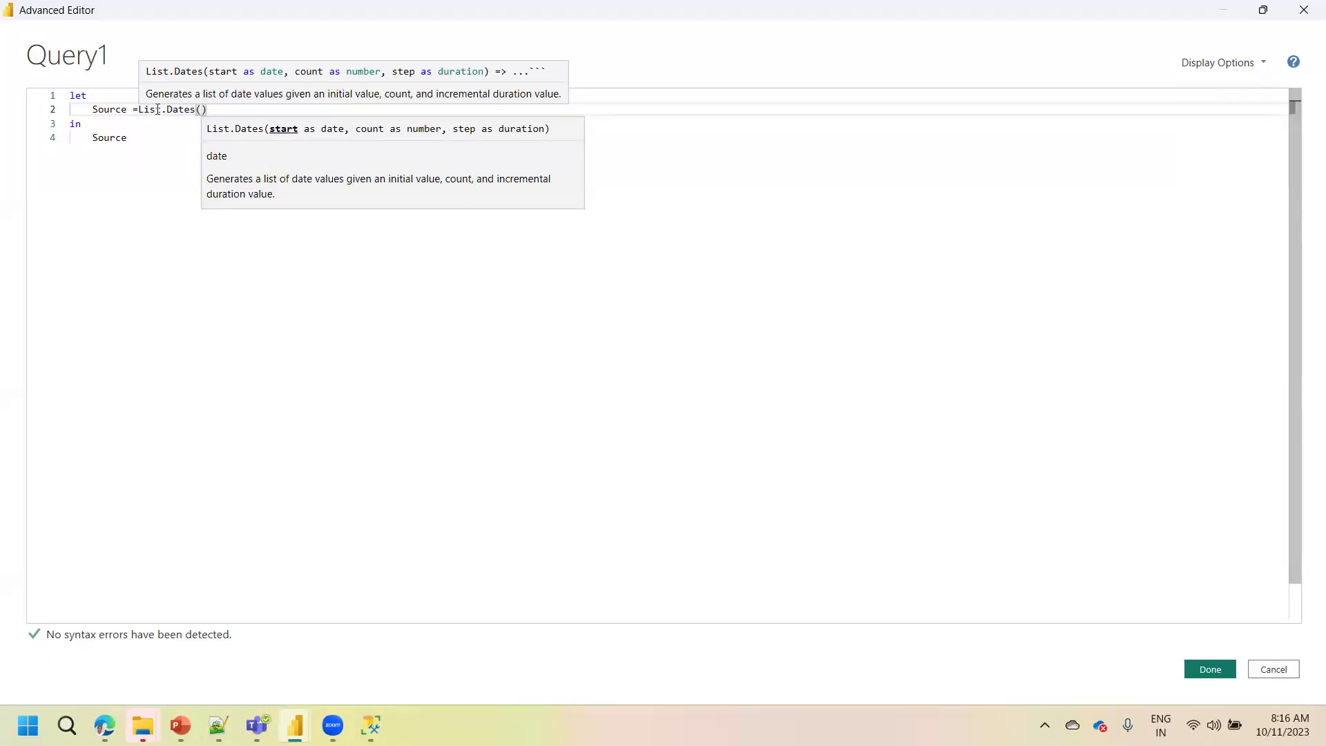
Enter #date(2013,1,1) as the start date of the List.Dates function
{"action": "type", "text": "#"}
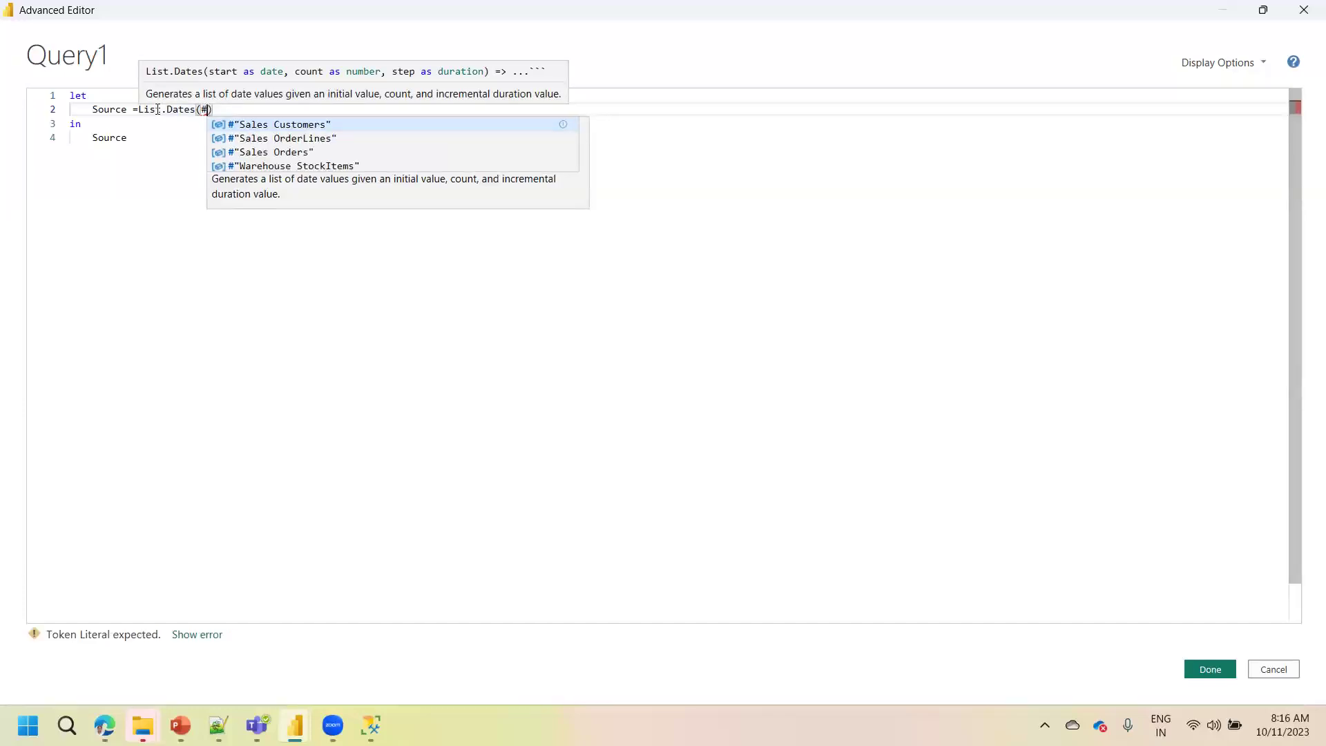
{"action": "type", "text": "date("}
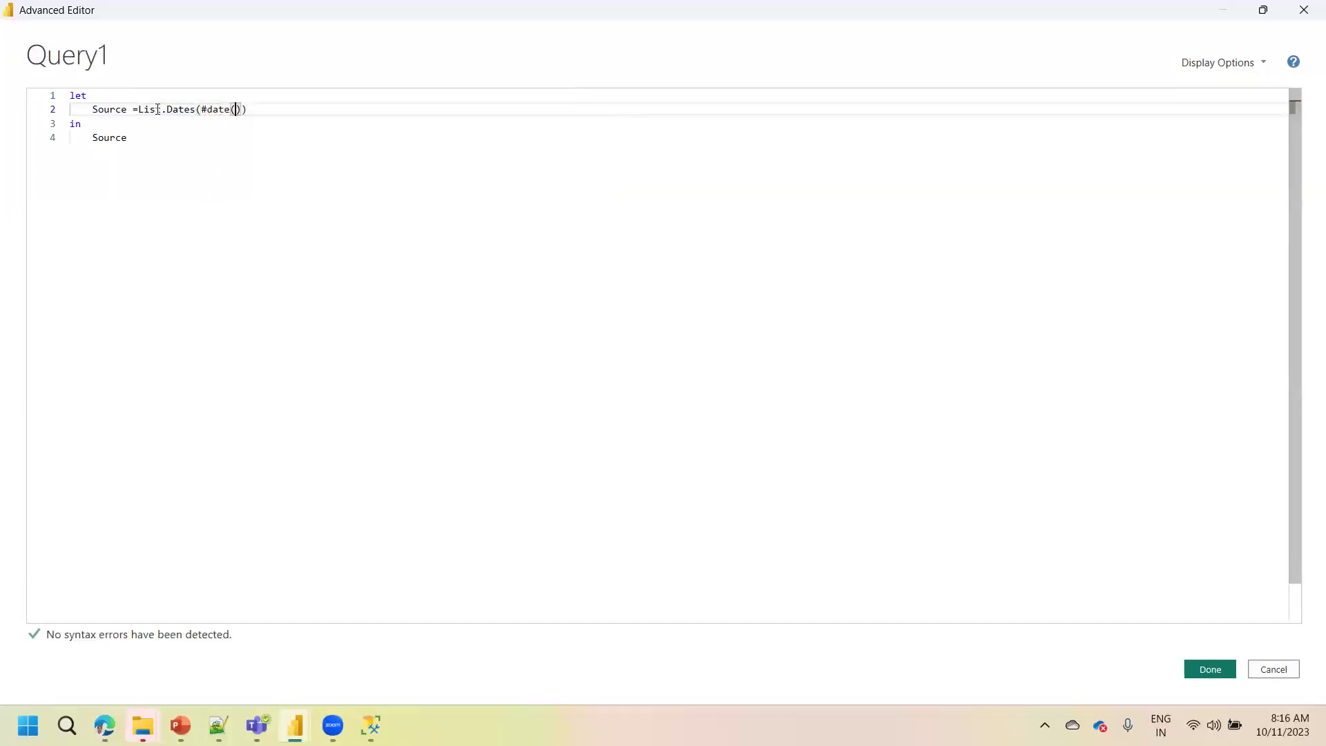
{"action": "type", "text": "2013,"}
{"action": "type", "text": "1,1"}
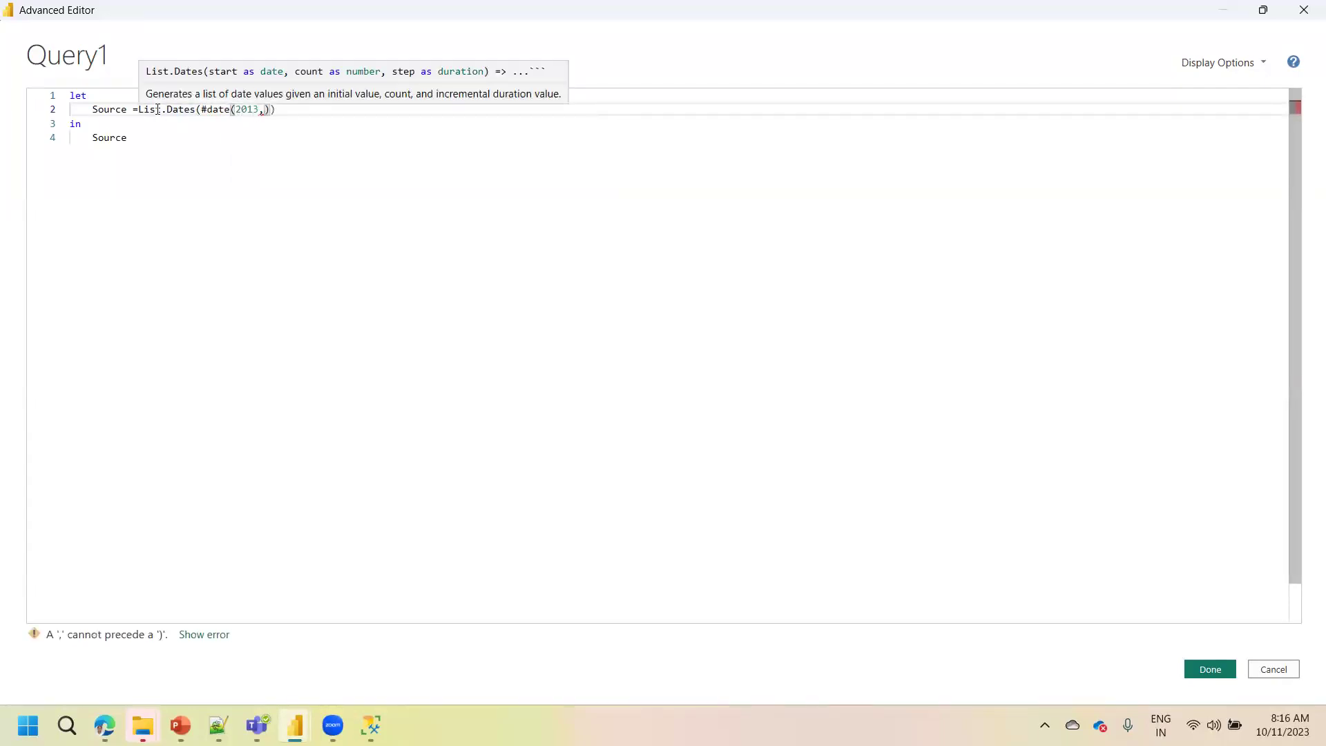
{"action": "type", "text": ")"}
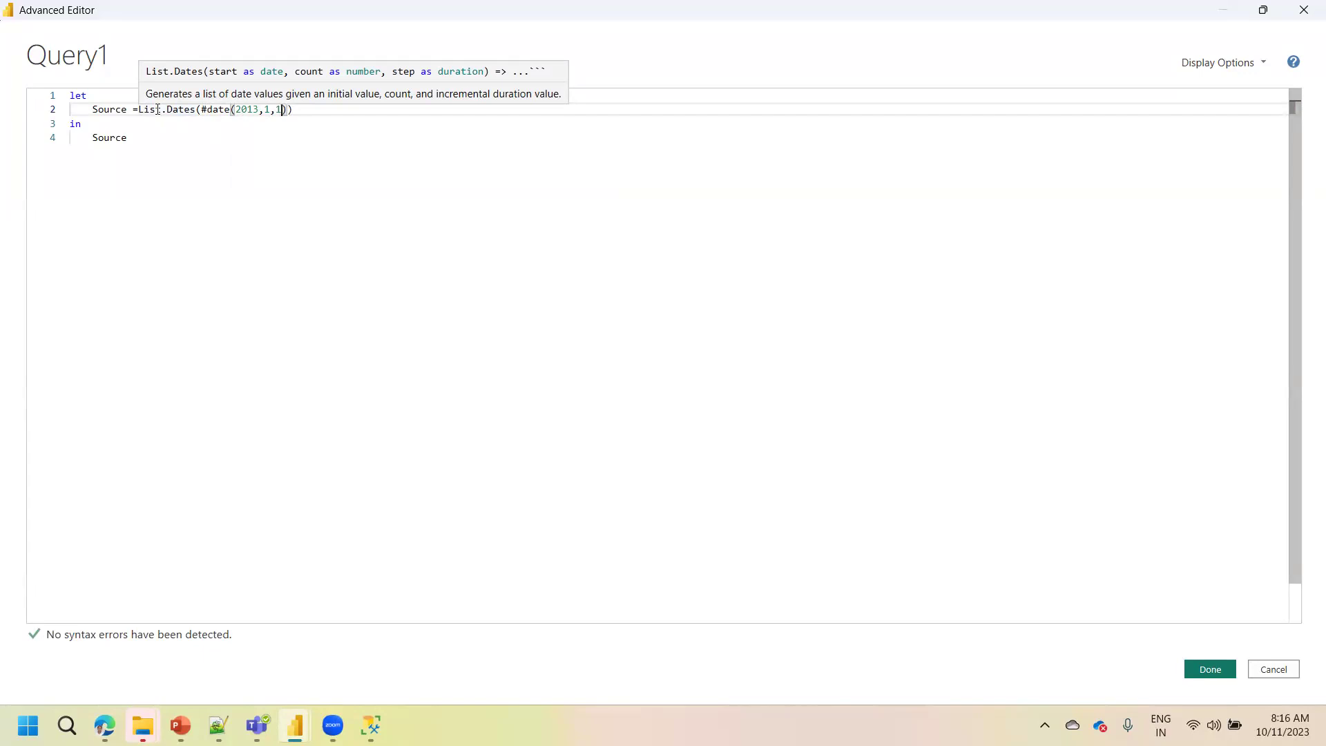
{"action": "key", "text": "Right"}
{"action": "key", "text": "Right"}
Begin the count argument of List.Dates with Duration.Days containing the DateTime.Date function
{"action": "type", "text": ",Du"}
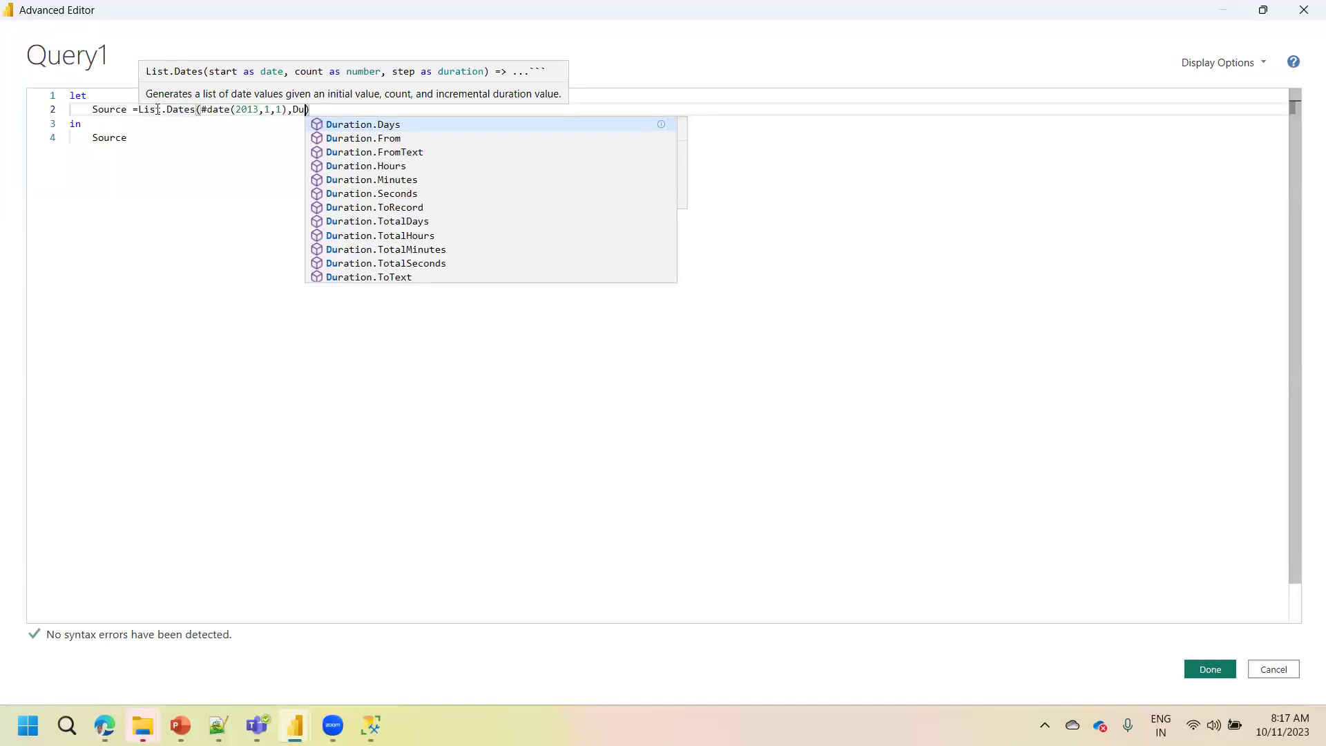
{"action": "key", "text": "Tab"}
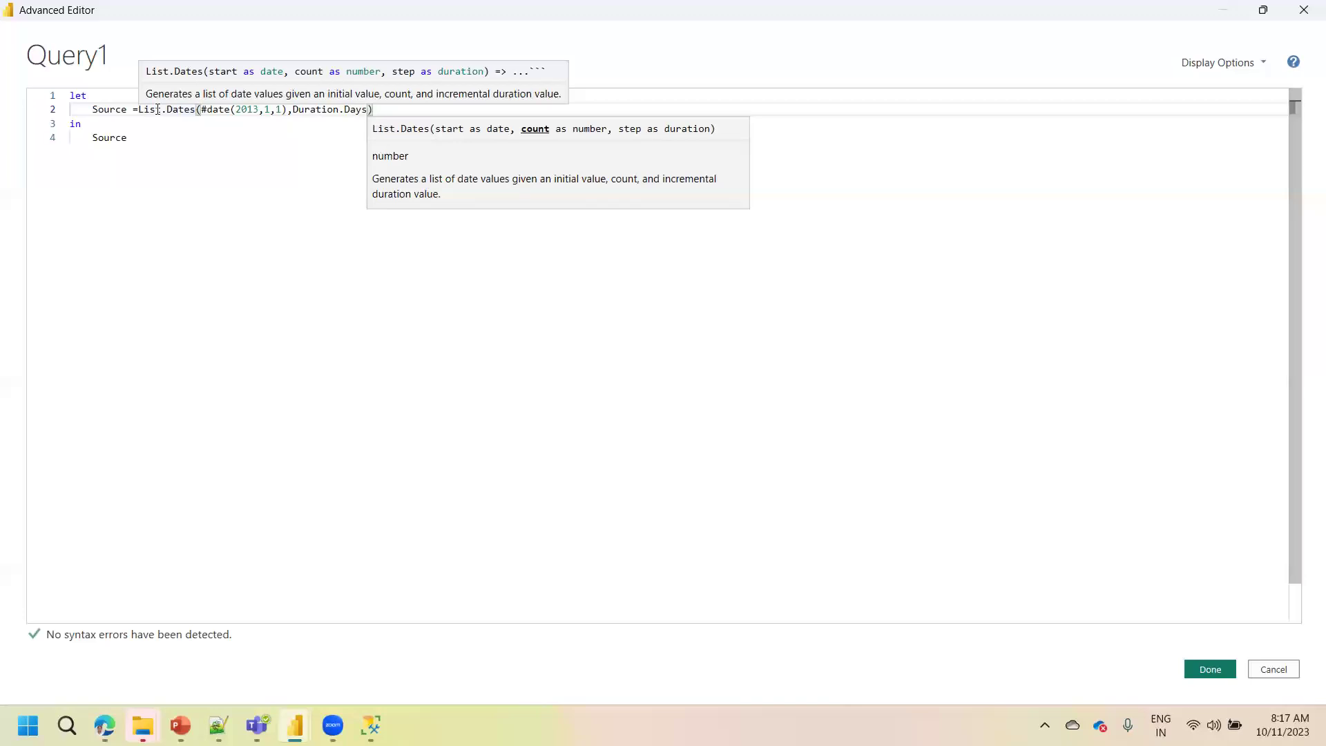
{"action": "type", "text": "(D"}
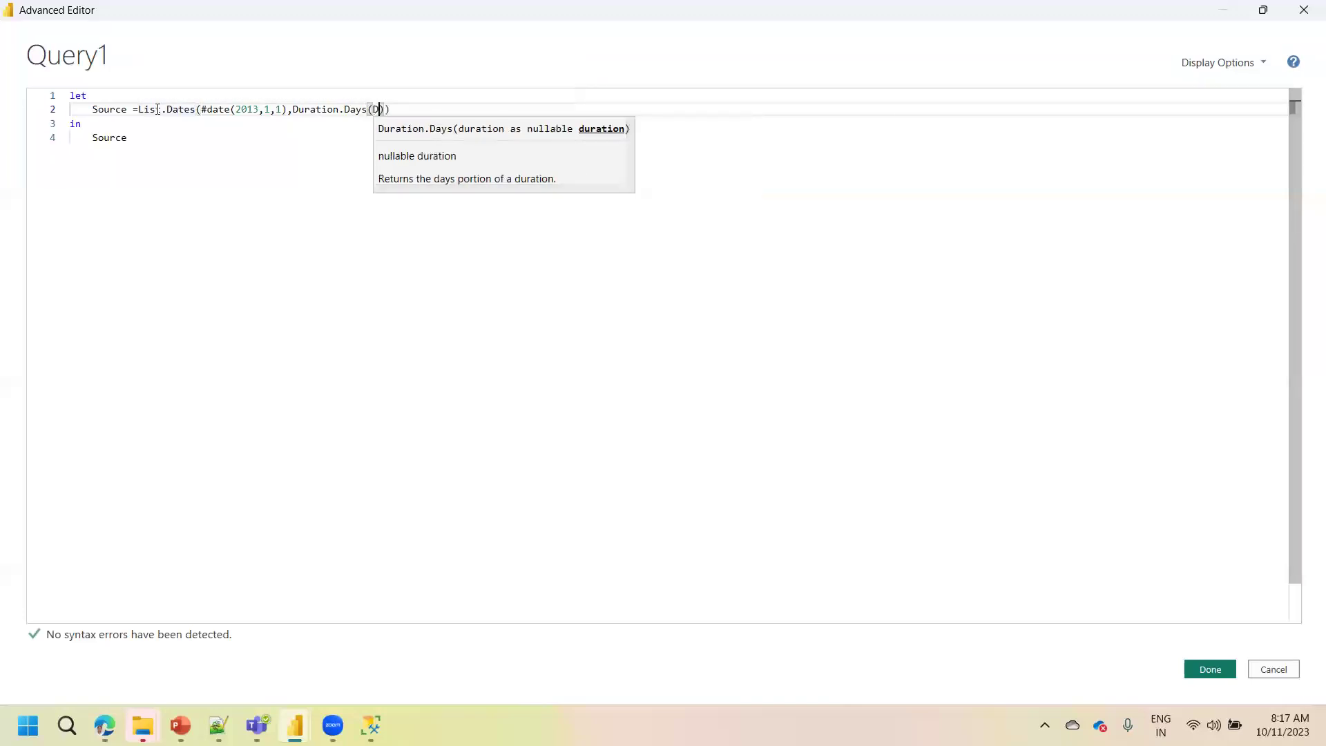
{"action": "type", "text": "ateTime."}
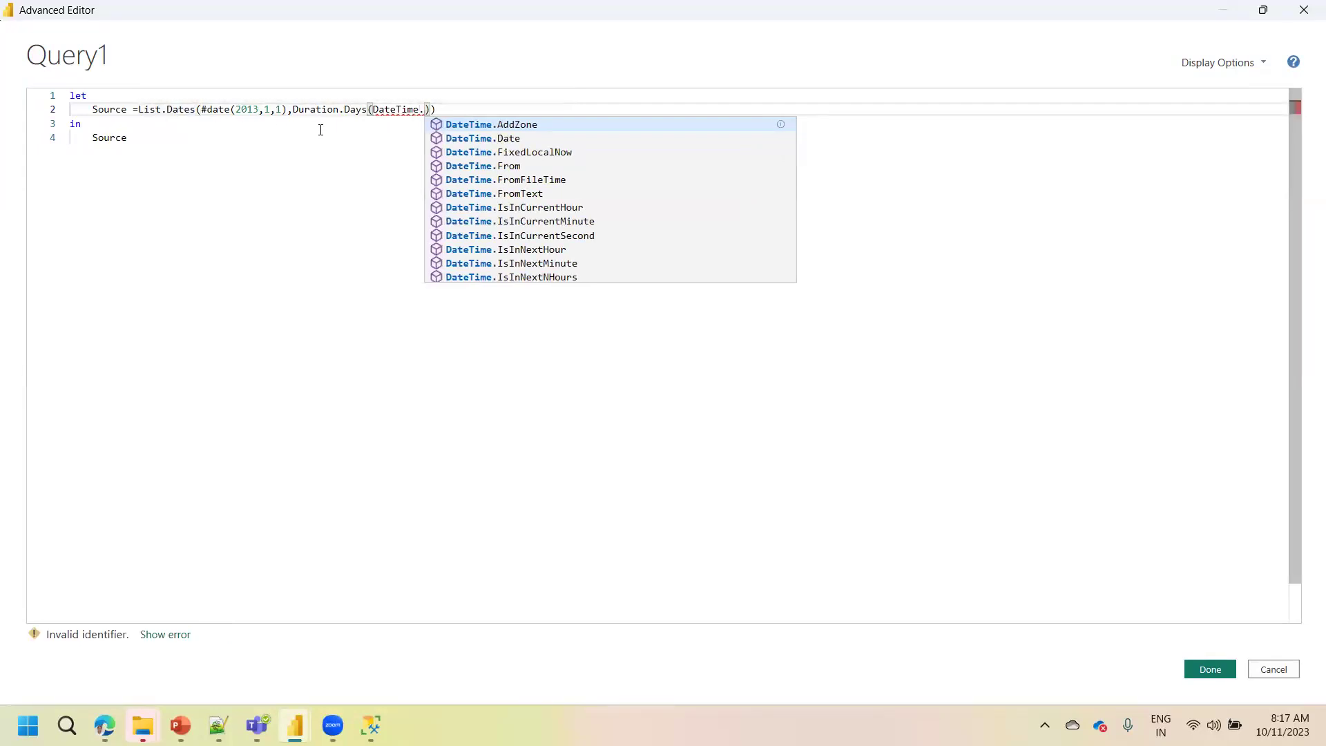
{"action": "mouse_move", "coordinate": [793, 148]}
{"action": "left_mouse_down"}
{"action": "mouse_move", "coordinate": [791, 177]}
{"action": "mouse_move", "coordinate": [788, 152]}
{"action": "left_mouse_up"}
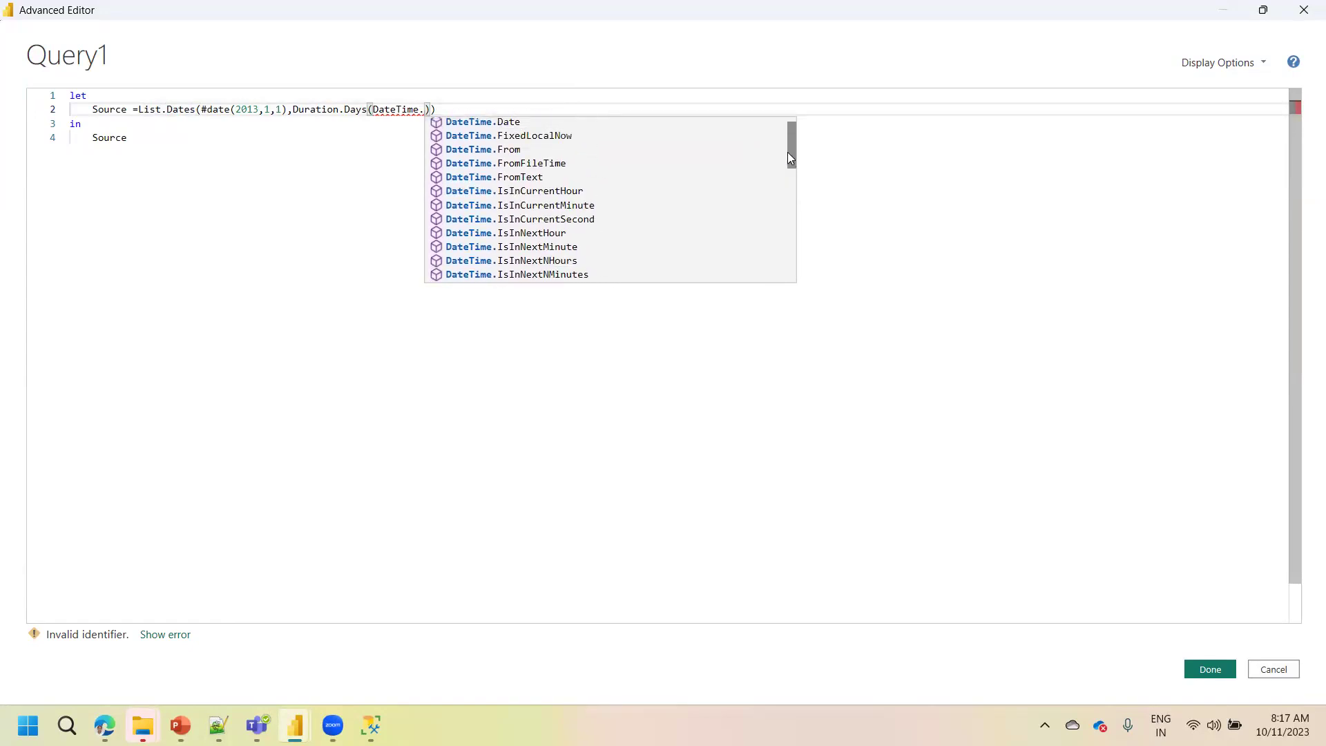
{"action": "type", "text": "Date"}
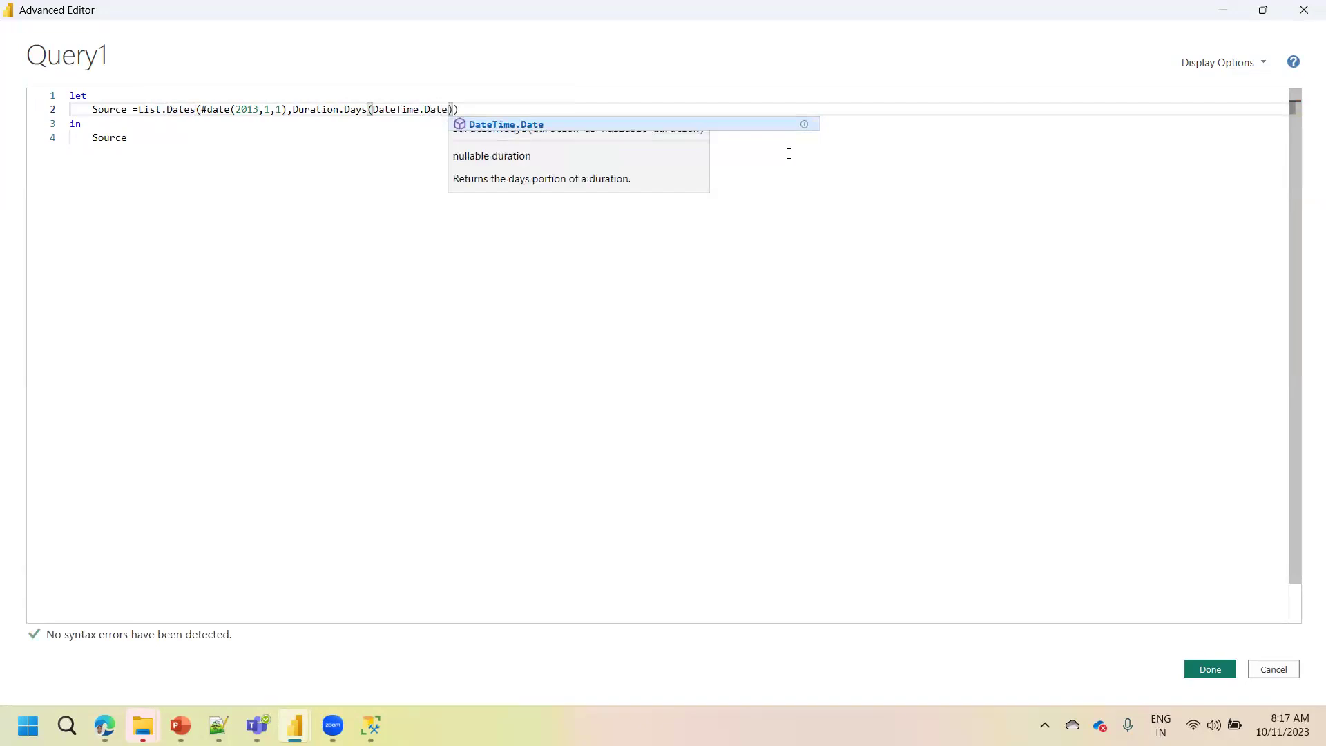
Begin the DateTime.Date argument with DateT, correcting the mistyped ending, and remove the indentation of the Source line
{"action": "type", "text": "(D"}
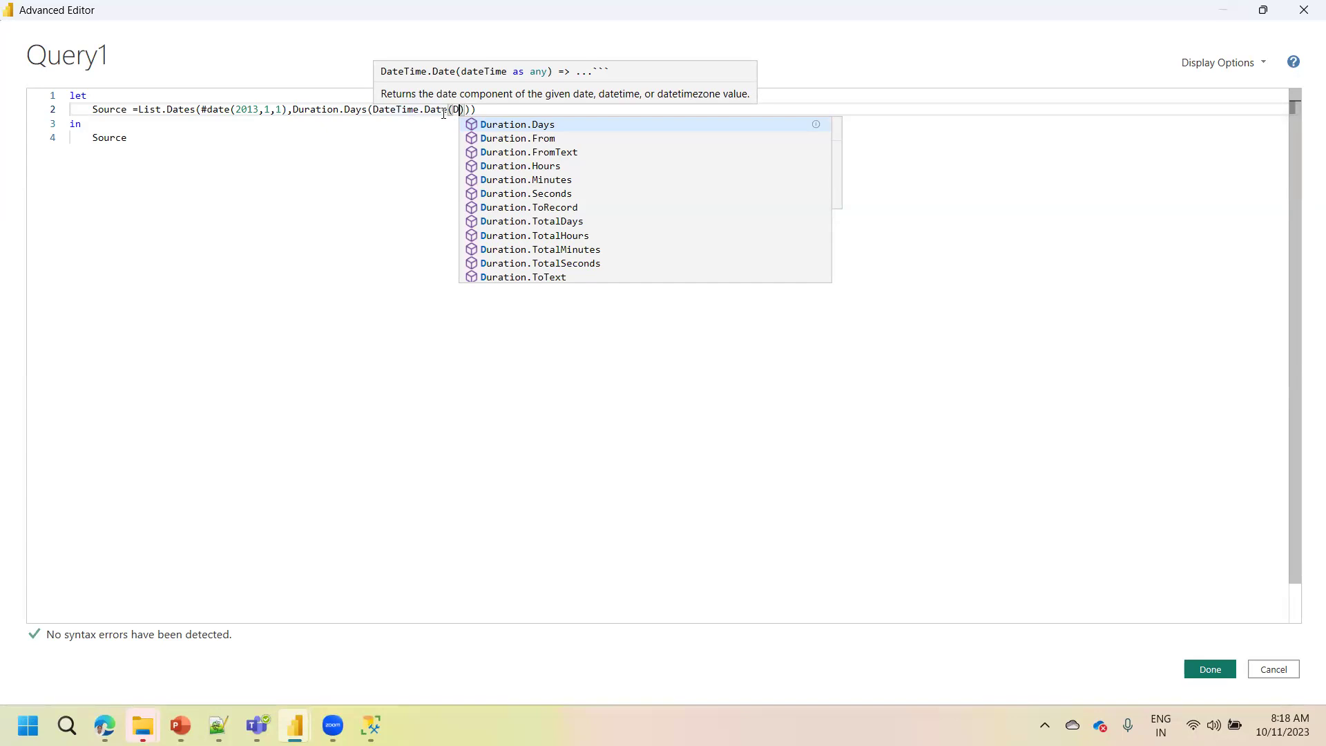
{"action": "type", "text": "ateTo,"}
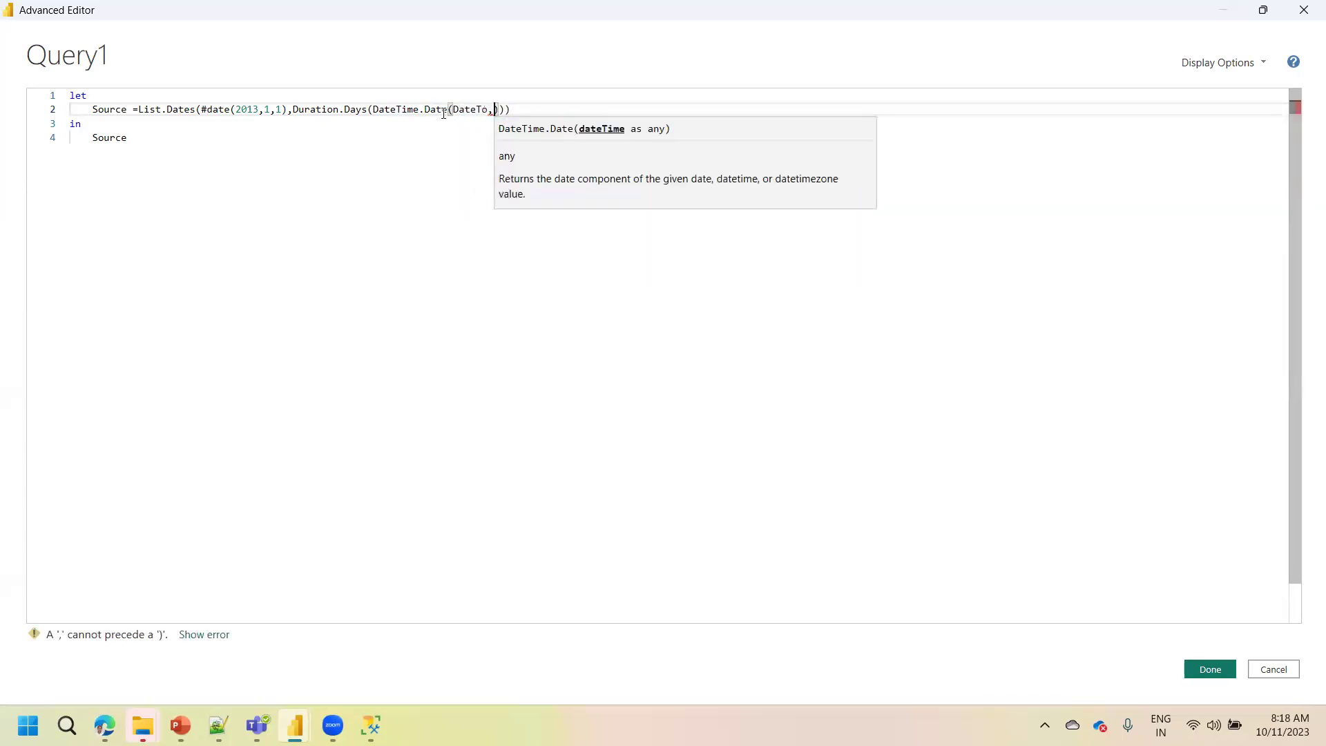
{"action": "key", "text": "BackSpace"}
{"action": "key", "text": "BackSpace"}
{"action": "type", "text": ","}
{"action": "key", "text": "Home"}
{"action": "type", "text": "o,"}
{"action": "key", "text": "Home"}
{"action": "key", "text": "Home"}
{"action": "key", "text": "Delete"}
{"action": "key", "text": "Delete"}
{"action": "key", "text": "Delete"}
{"action": "key", "text": "Delete"}
{"action": "key", "text": "Delete"}
{"action": "key", "text": "Delete"}
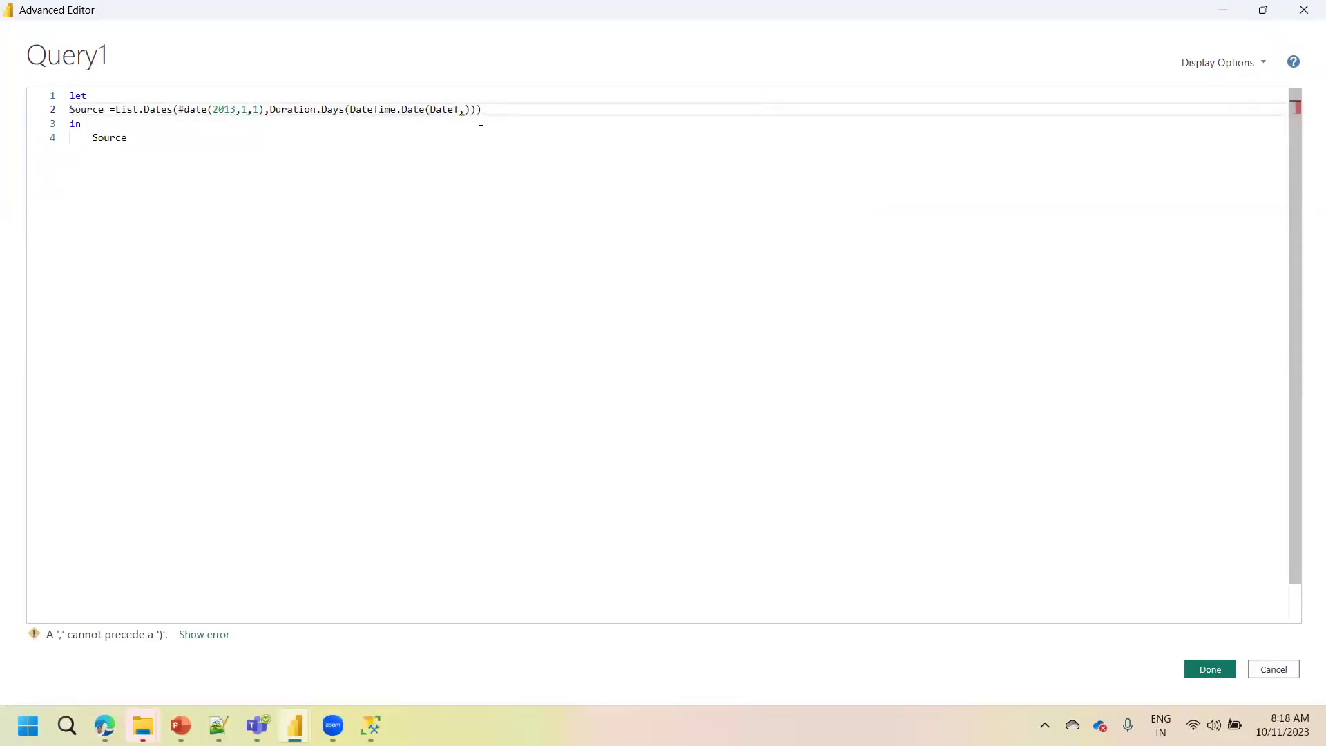
Complete the DateTime.Date argument in the Source line with DateTime.FixedLocalNow()
{"action": "left_click", "coordinate": [468, 110]}
{"action": "key", "text": "BackSpace"}
{"action": "type", "text": "ime"}
{"action": "key", "text": "Down"}
{"action": "key", "text": "Down"}
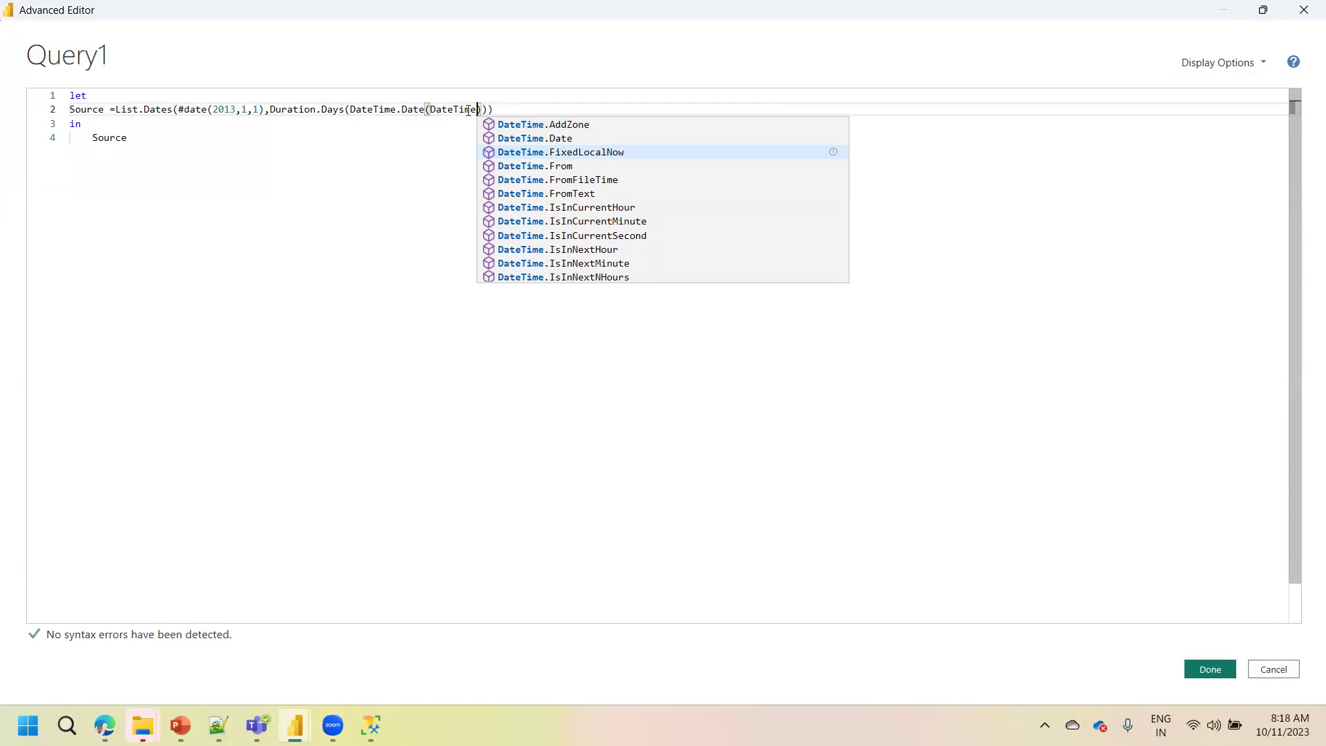
{"action": "key", "text": "Return"}
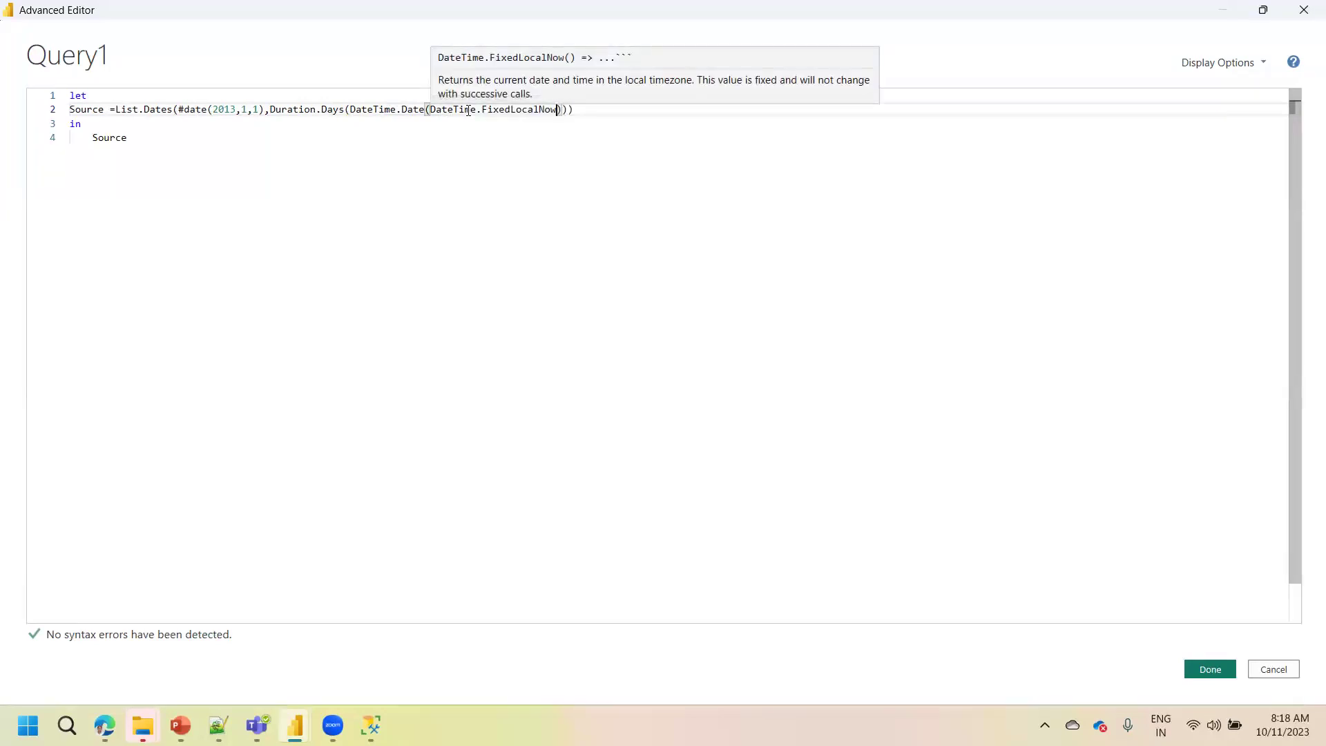
{"action": "type", "text": "()"}
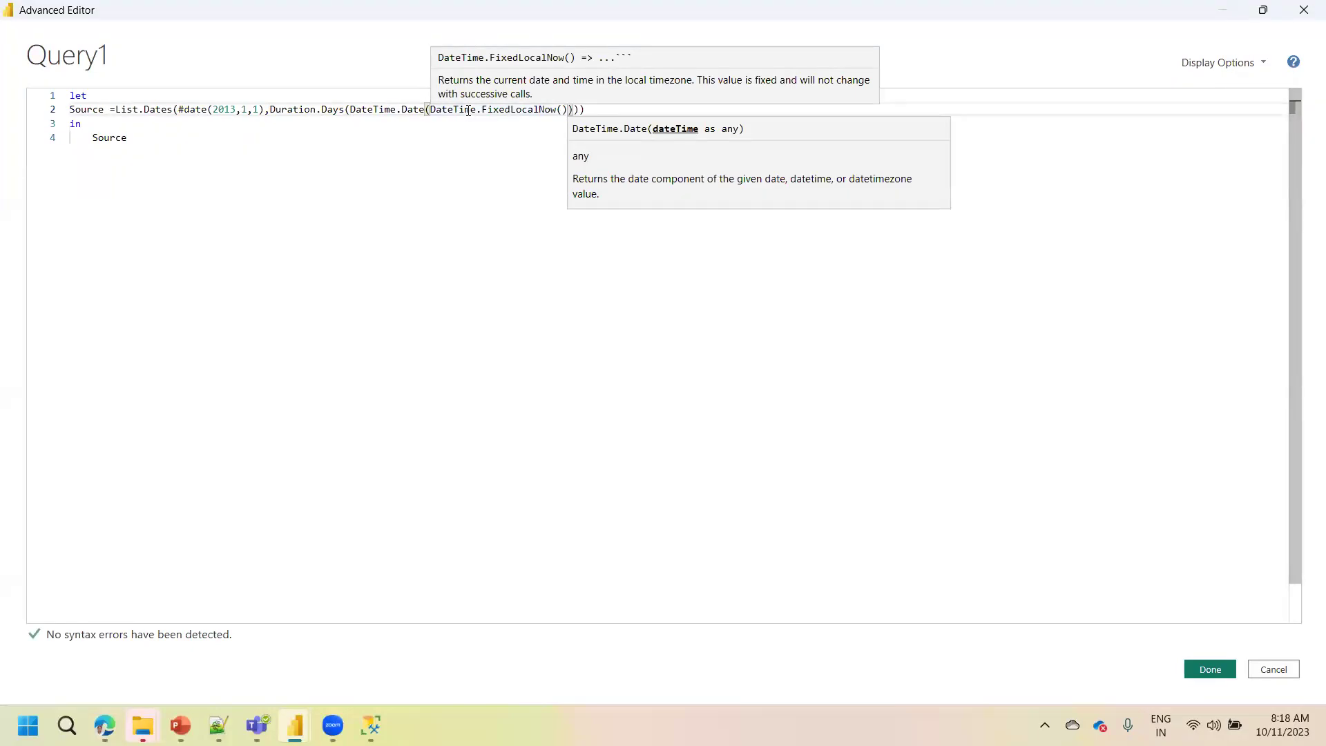
{"action": "type", "text": ")"}
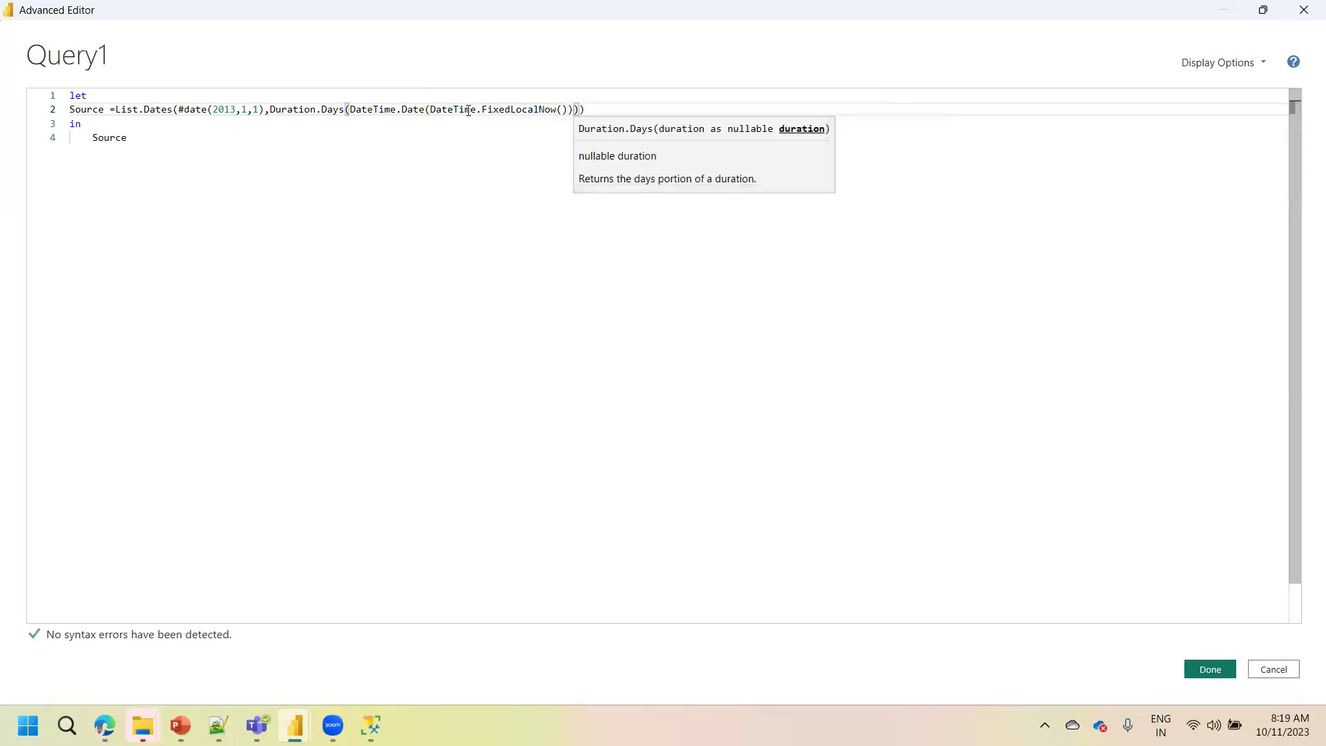
{"action": "type", "text": ")"}
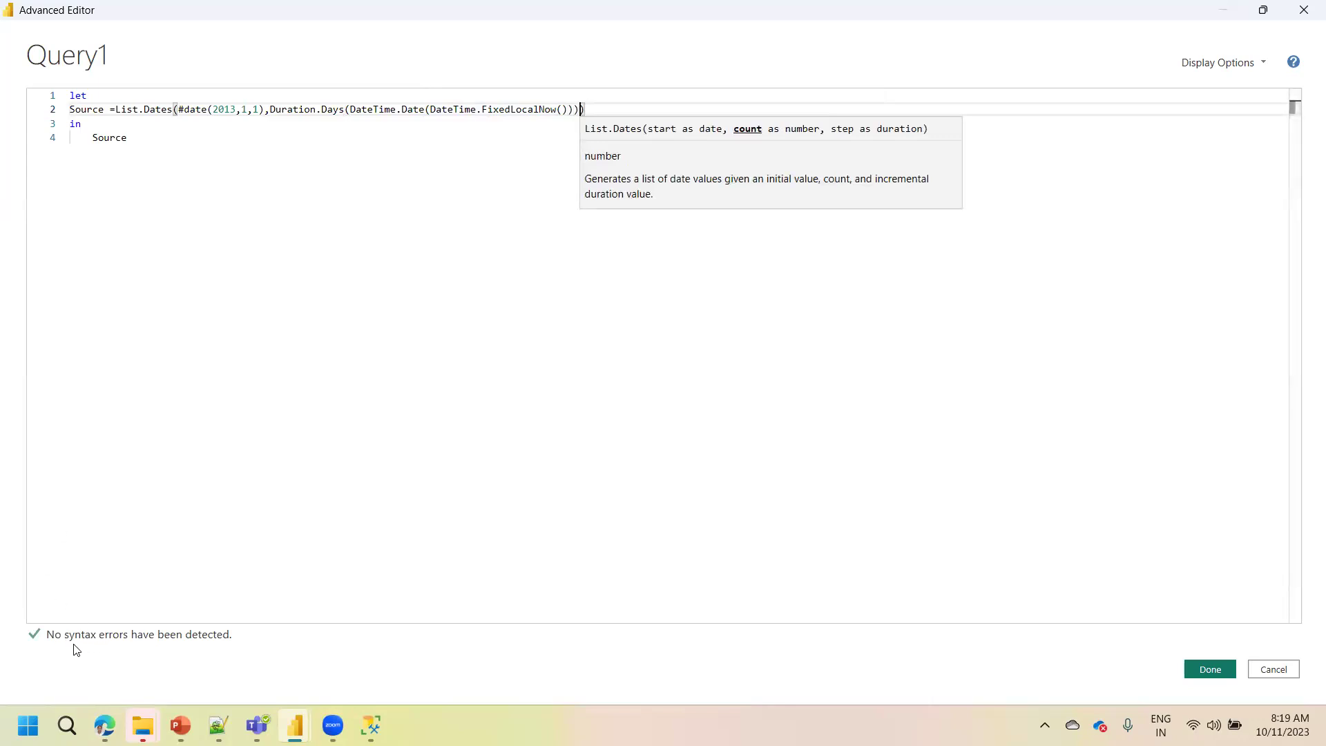
Subtract #date(2013,1,1) from the current date inside Duration.Days to complete the count argument of List.Dates
{"action": "left_click", "coordinate": [569, 109]}
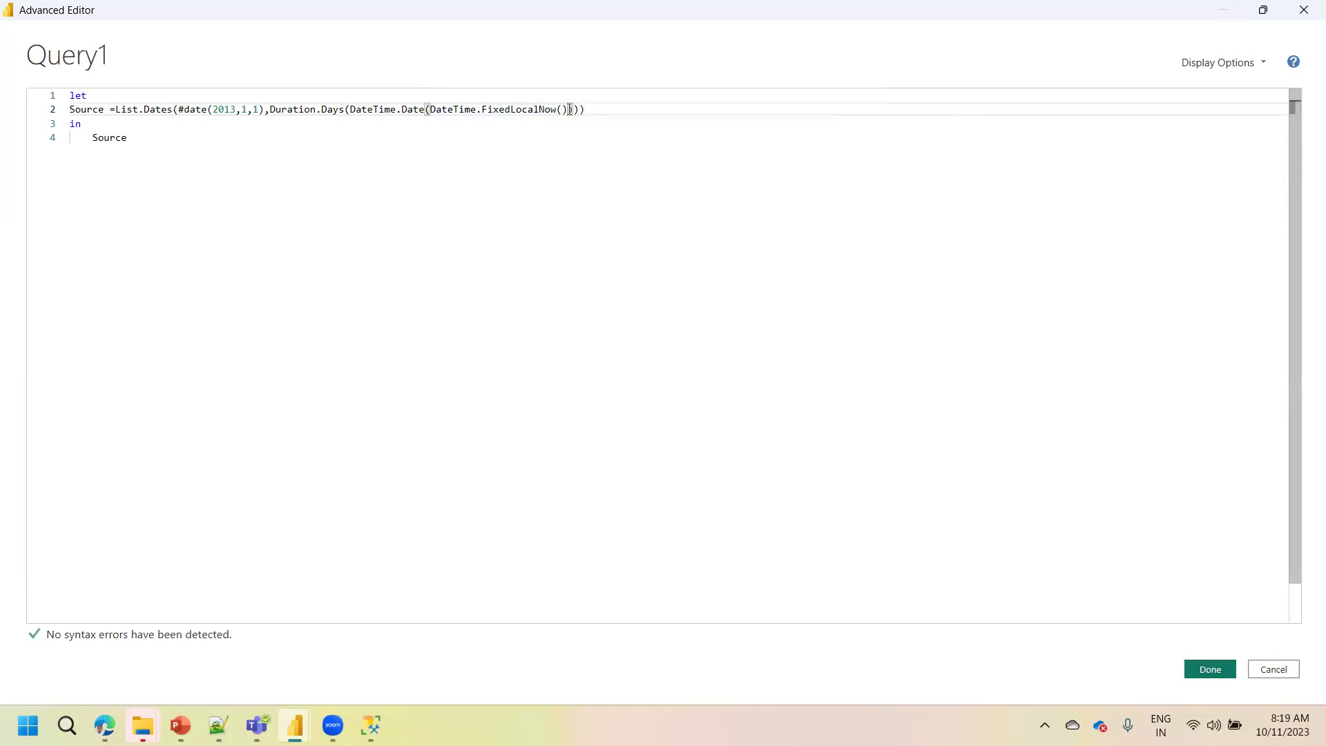
{"action": "key", "text": "Right"}
{"action": "key", "text": "Left"}
{"action": "key", "text": "Right"}
{"action": "type", "text": "-"}
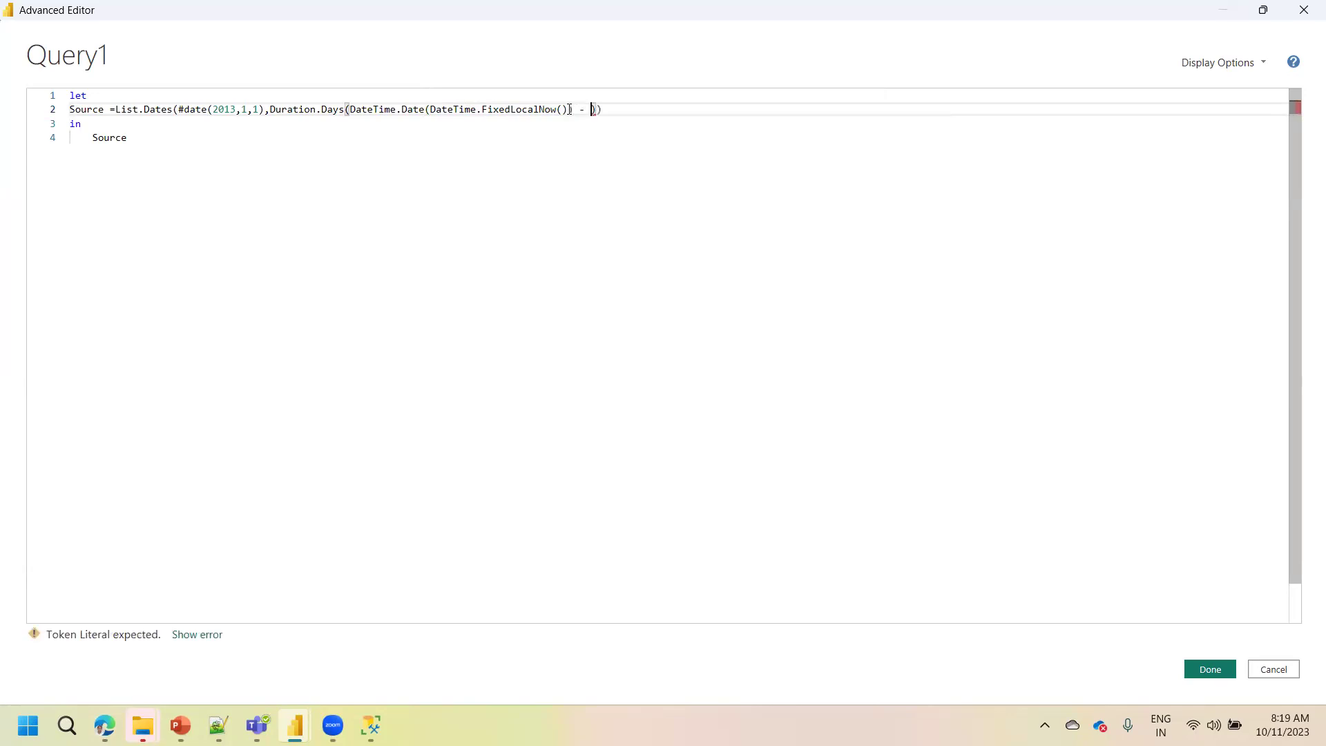
{"action": "type", "text": " #"}
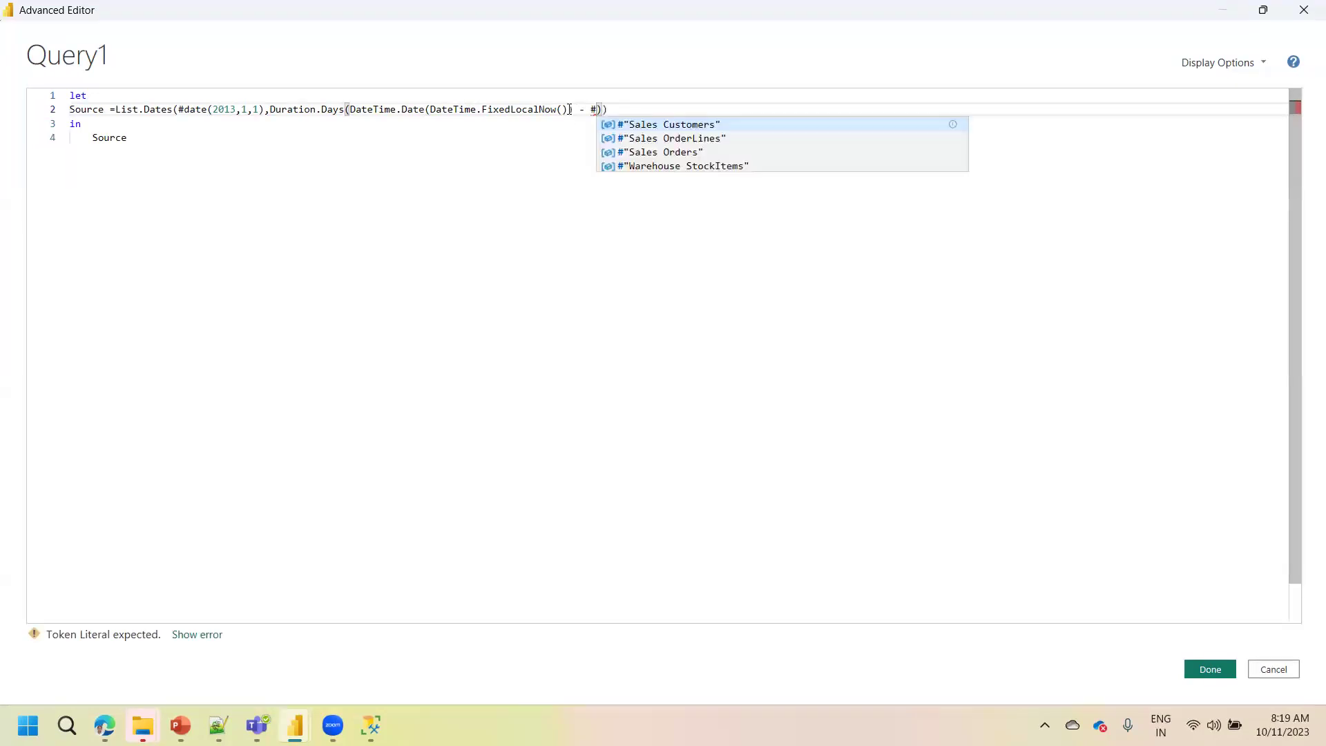
{"action": "type", "text": "date"}
{"action": "key", "text": "BackSpace"}
{"action": "key", "text": "BackSpace"}
{"action": "key", "text": "BackSpace"}
{"action": "key", "text": "BackSpace"}
{"action": "key", "text": "BackSpace"}
{"action": "type", "text": "#date"}
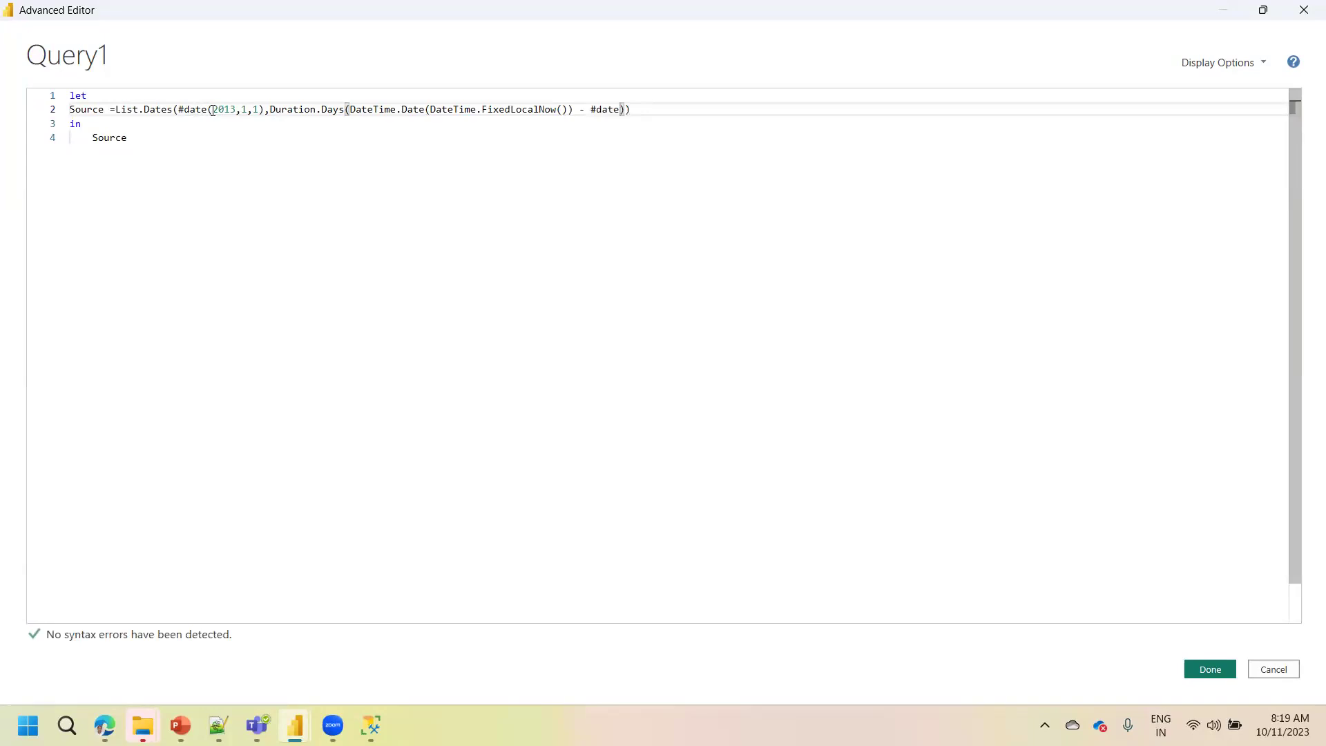
{"action": "type", "text": "(2013,1,1),"}
{"action": "key", "text": "BackSpace"}
{"action": "type", "text": "),"}
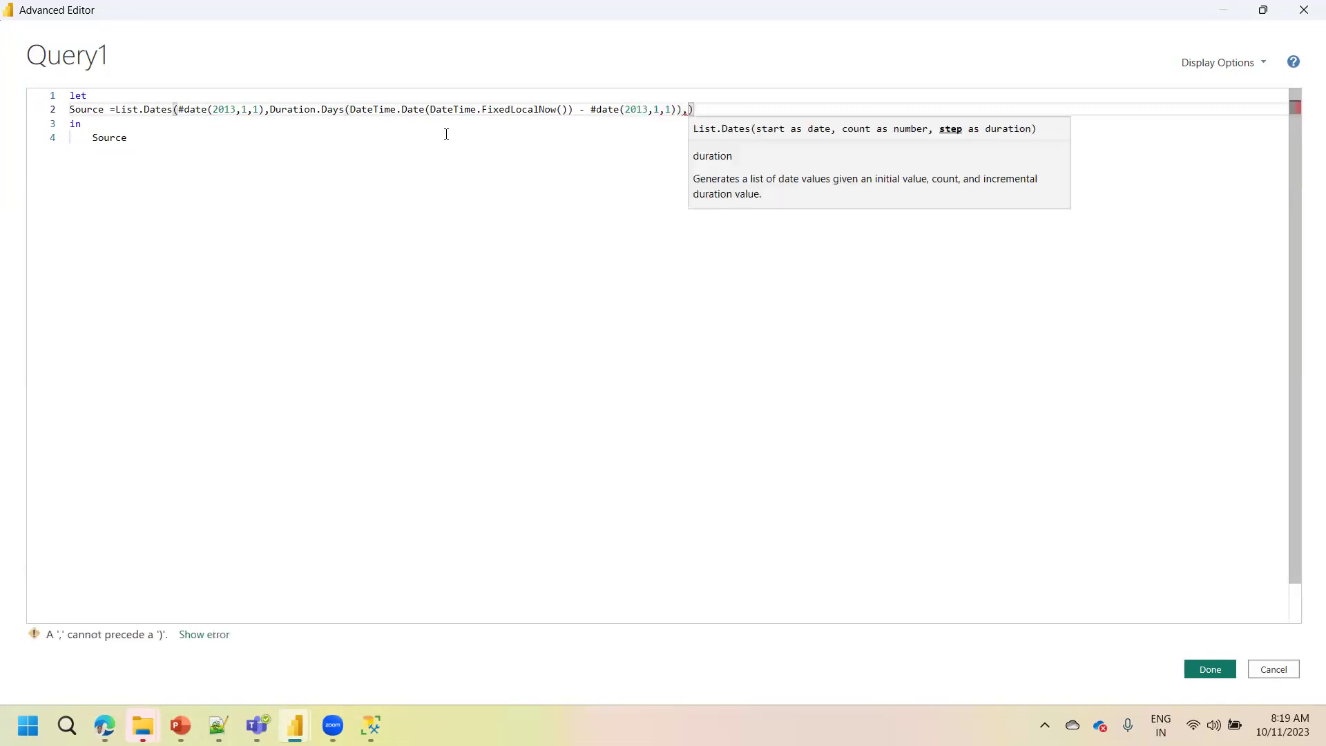
Add #duration(1,0,0,0) as the step argument of List.Dates
{"action": "type", "text": "du"}
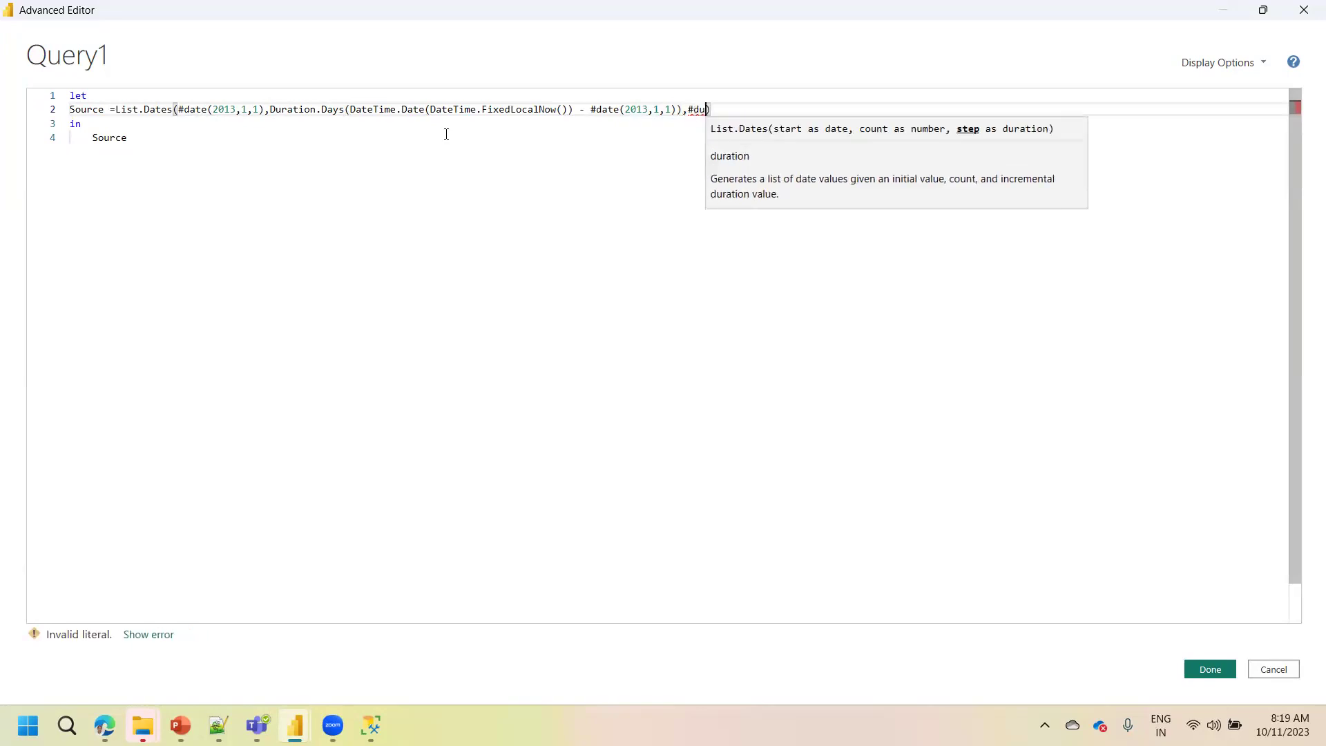
{"action": "type", "text": "ration("}
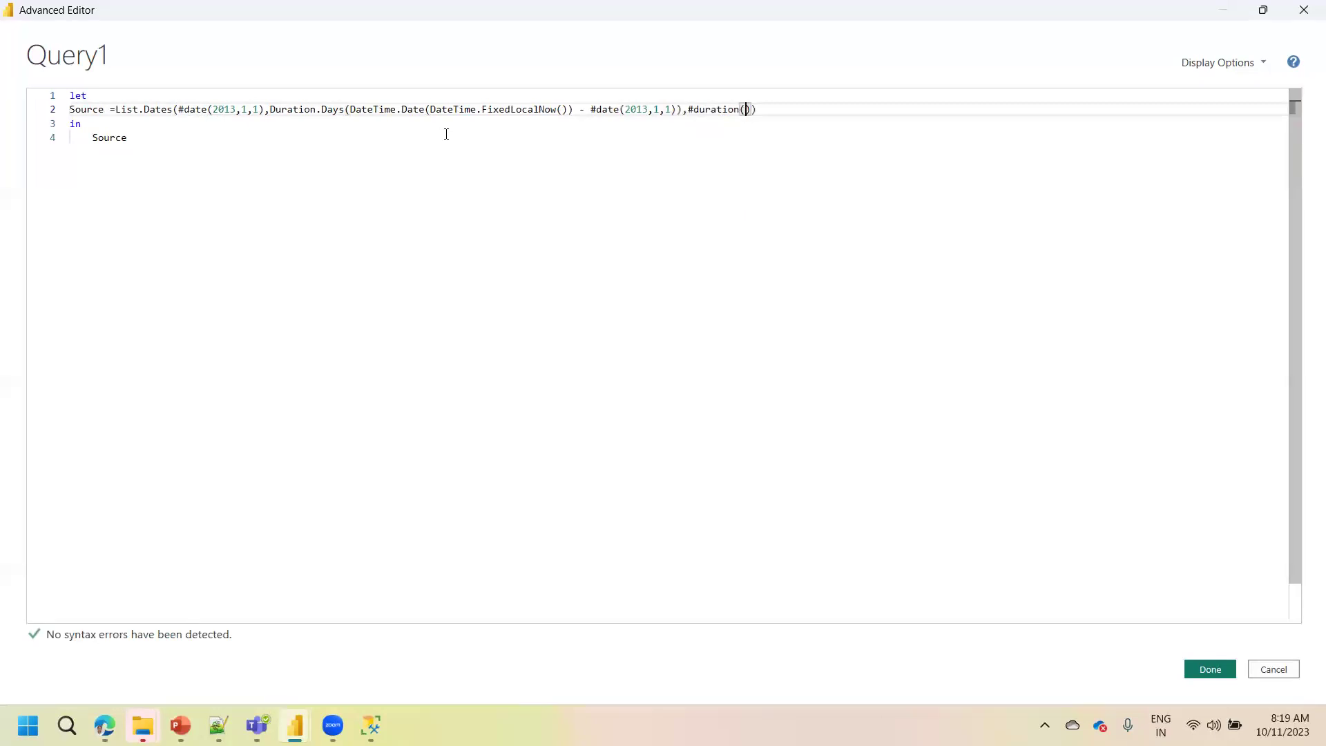
{"action": "type", "text": "1,0,"}
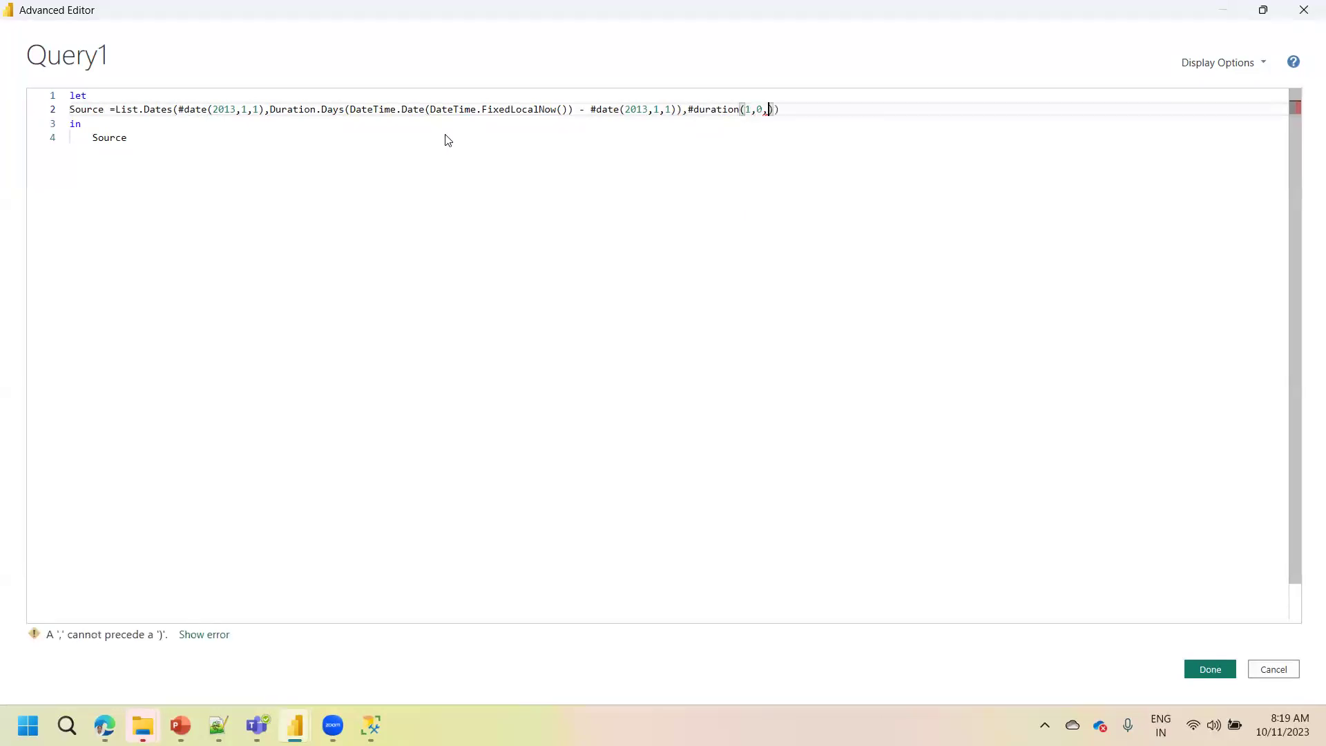
{"action": "type", "text": "0"}
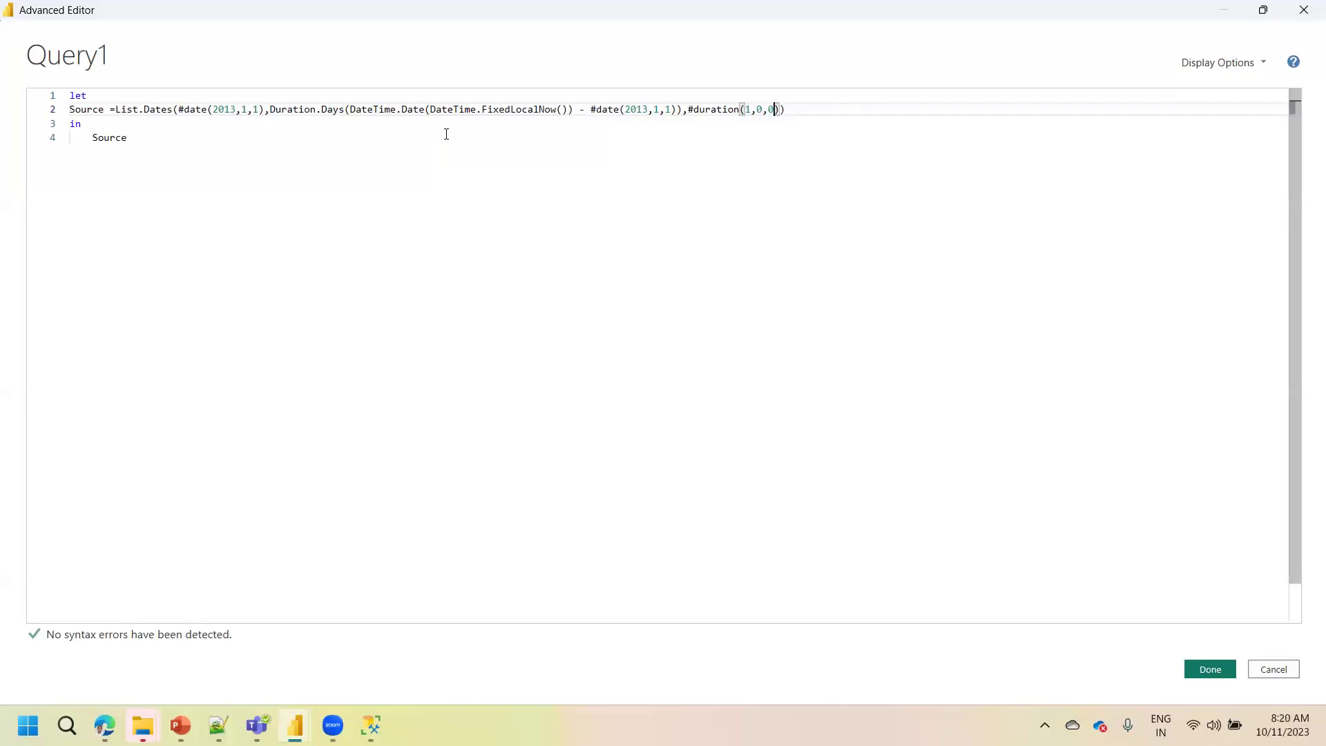
{"action": "type", "text": ",0"}
{"action": "key", "text": "Right"}
Rename the Source step to date_d in both its definition and the in clause, and apply the query code
{"action": "double_click", "coordinate": [88, 109]}
{"action": "type", "text": "date_"}
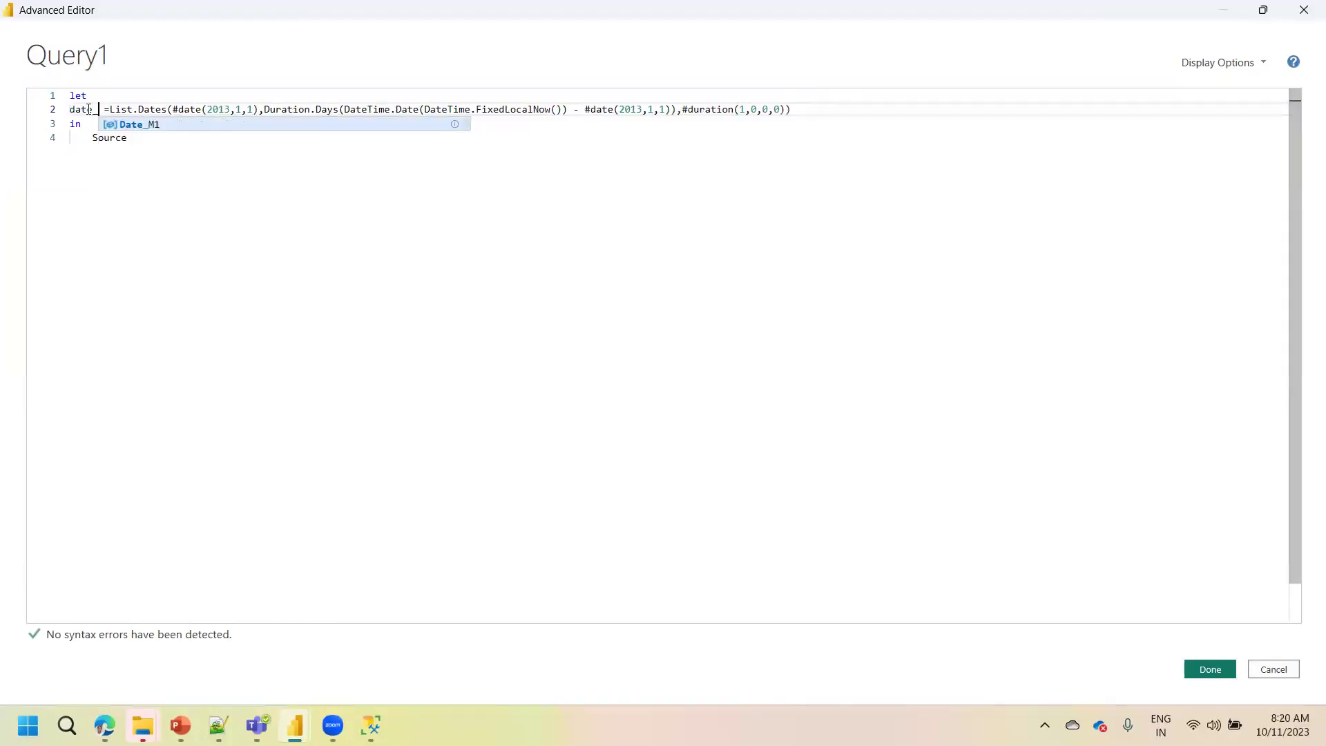
{"action": "type", "text": "d"}
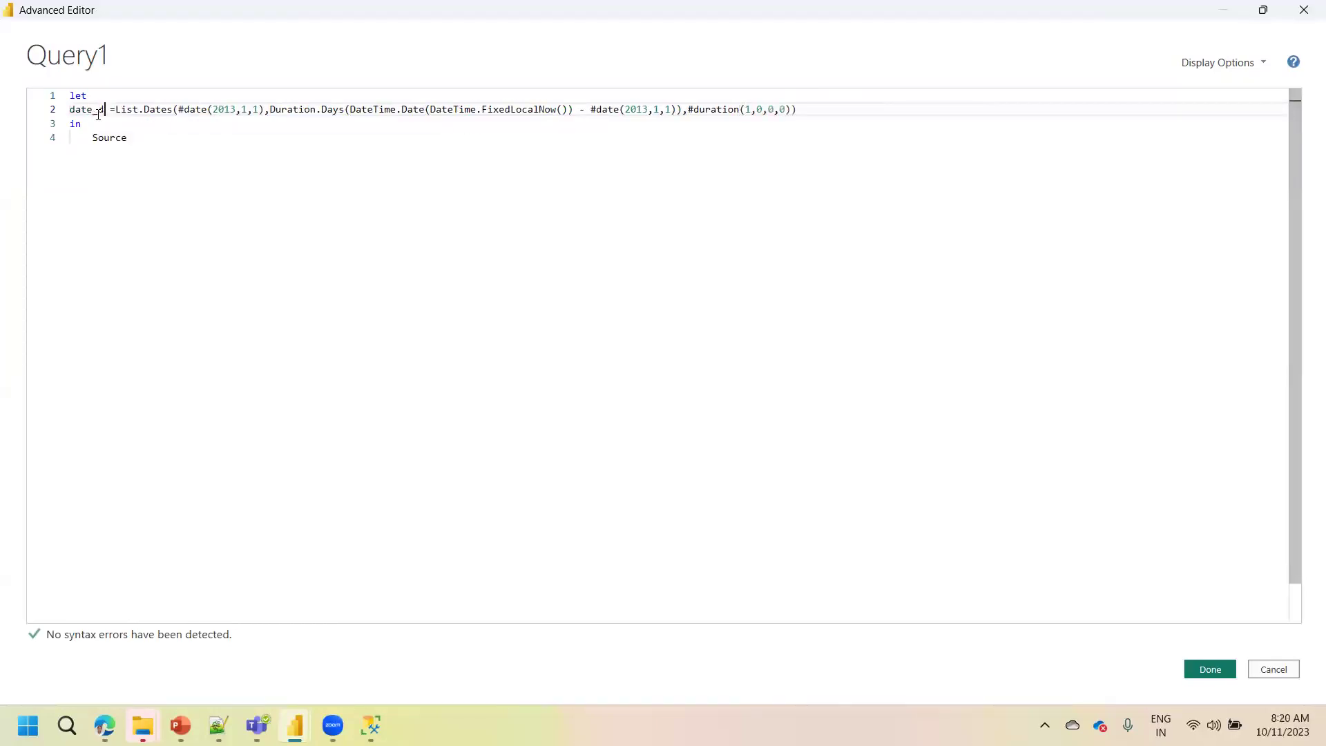
{"action": "double_click", "coordinate": [108, 138]}
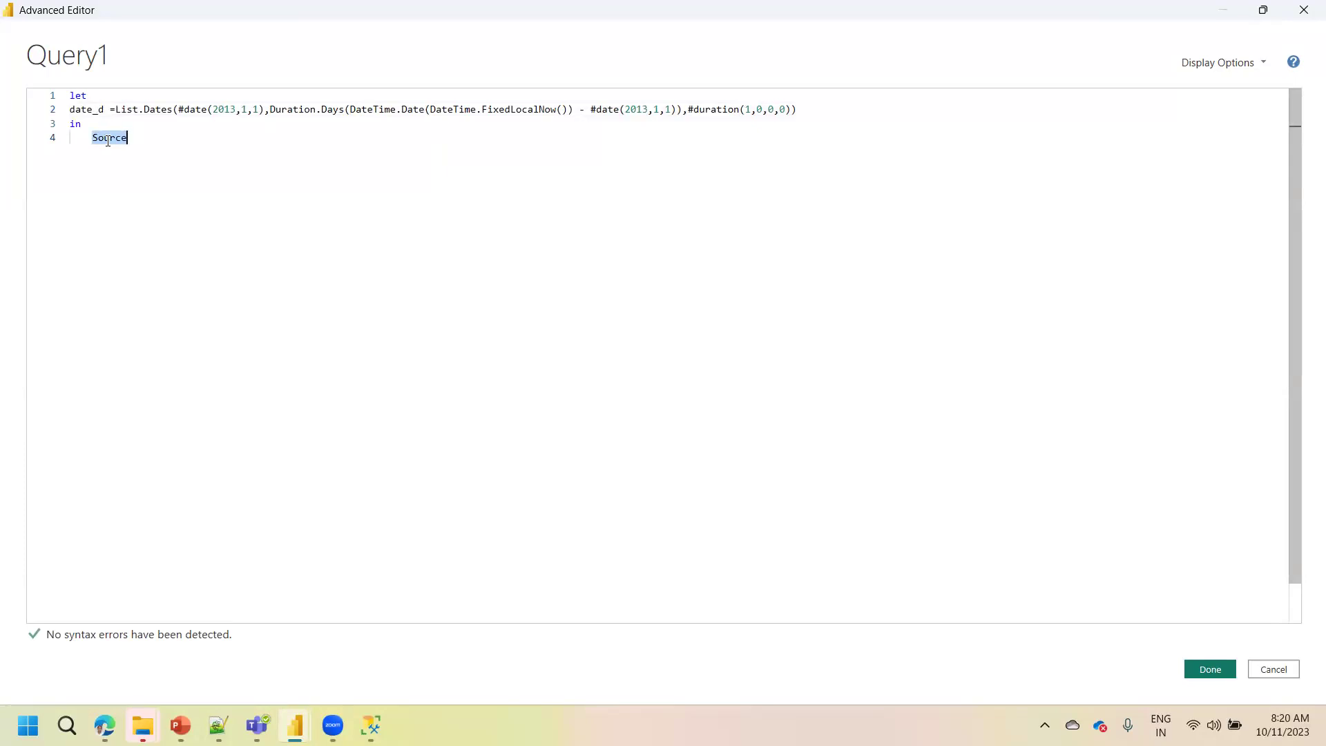
{"action": "type", "text": "date_d"}
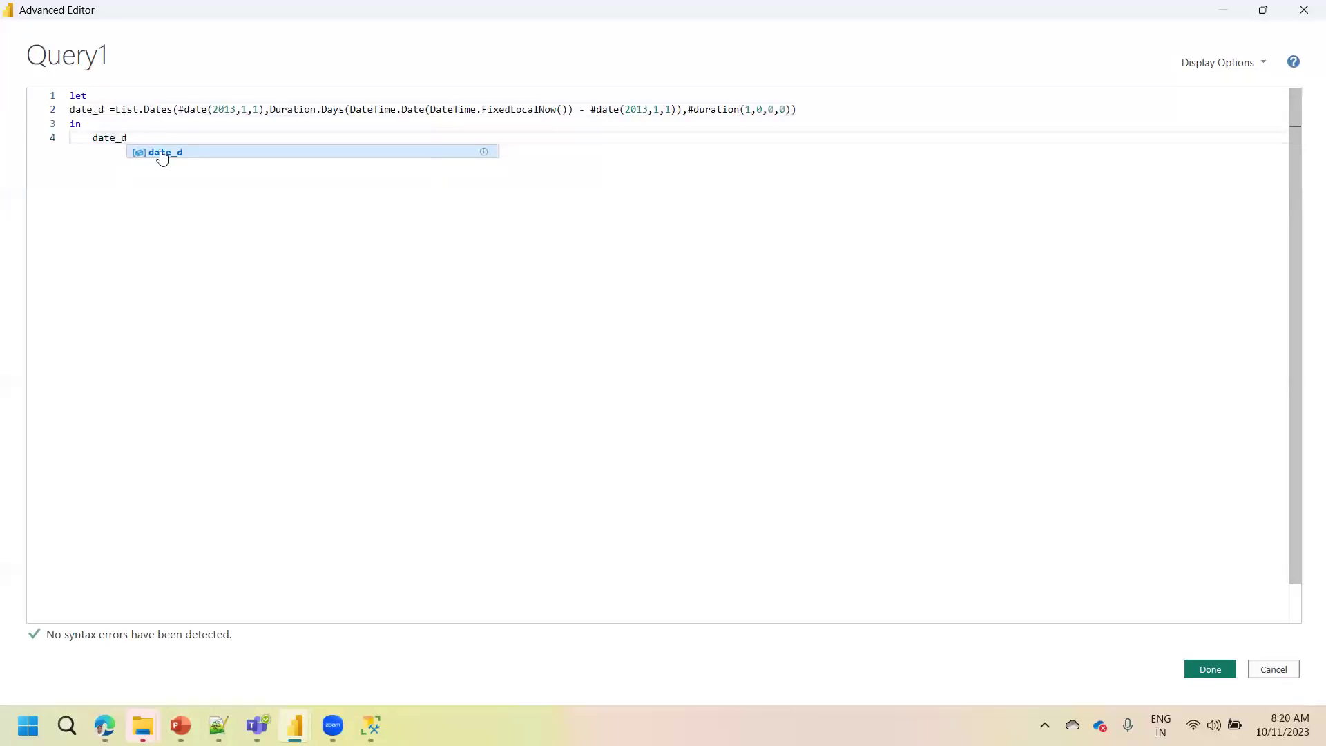
{"action": "left_click", "coordinate": [163, 150]}
{"action": "left_click", "coordinate": [1200, 669]}
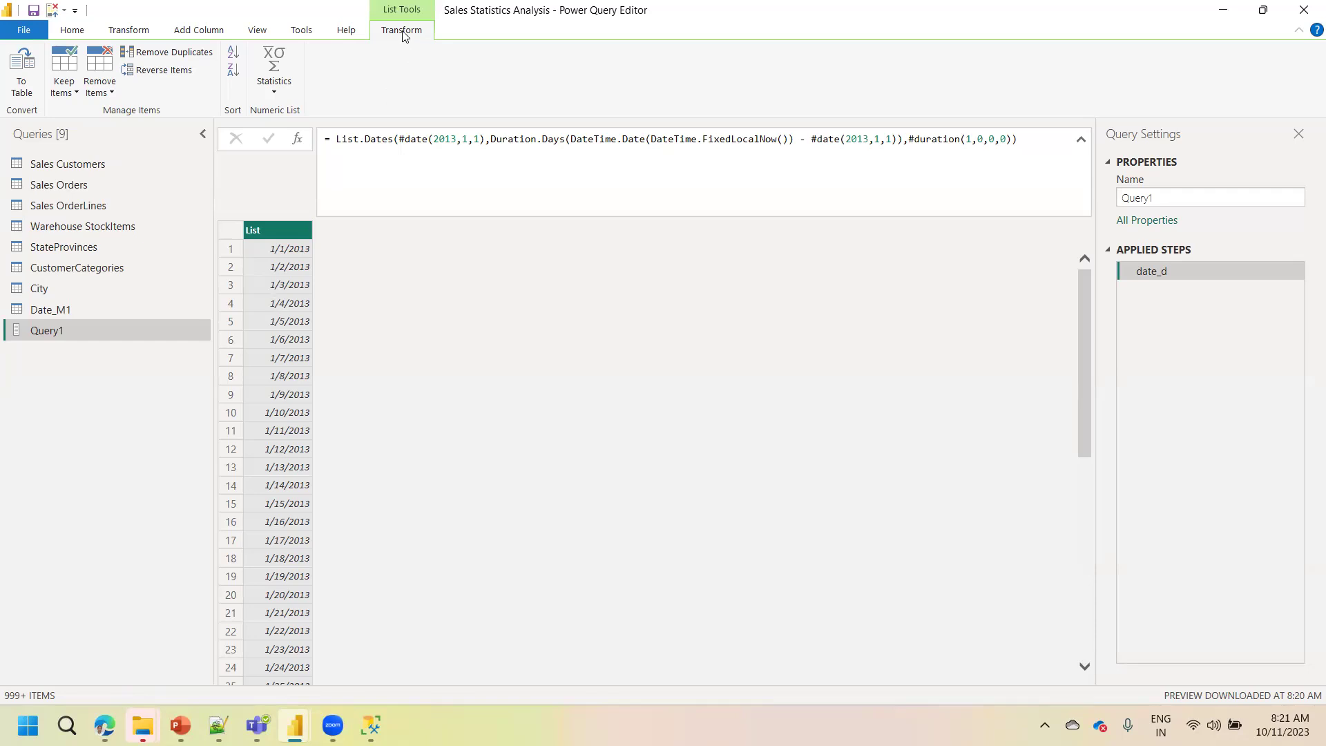
Convert the date list to a table with no delimiter, and set its column's data type to Date
{"action": "left_click", "coordinate": [22, 76]}
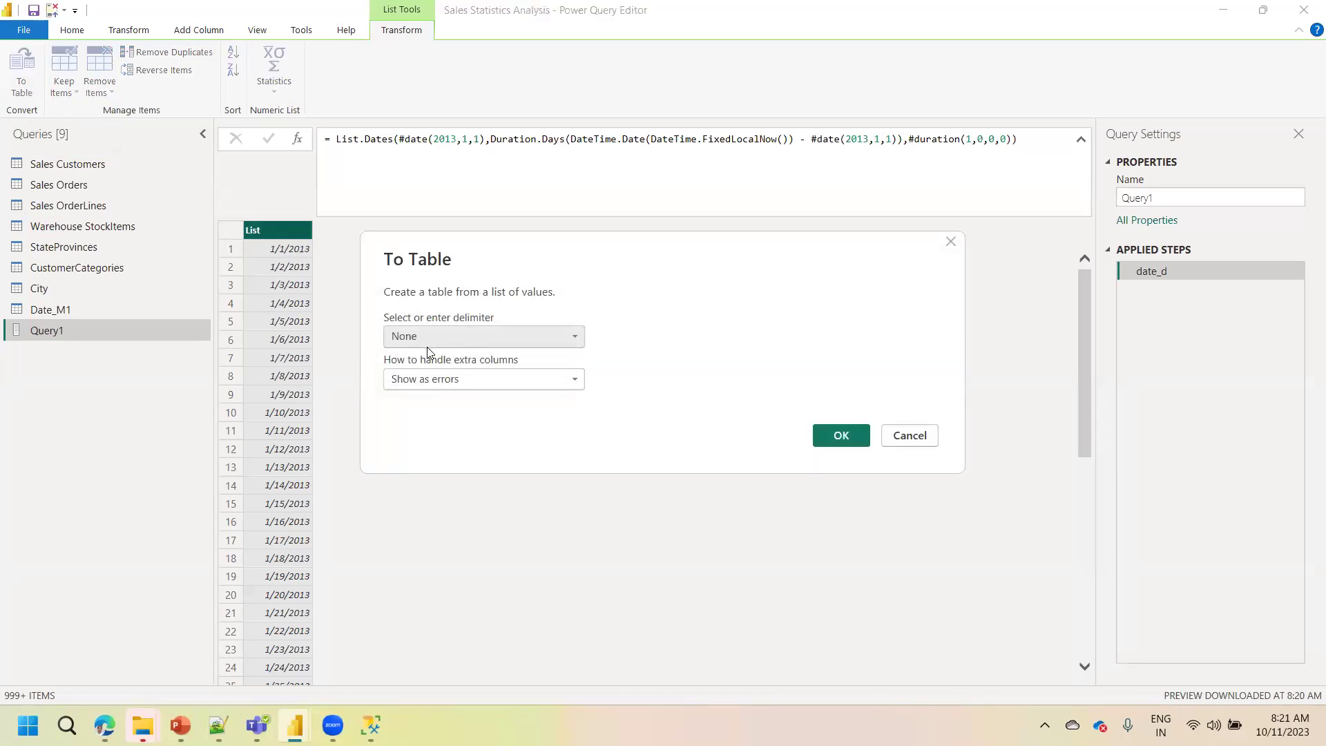
{"action": "left_click", "coordinate": [837, 431]}
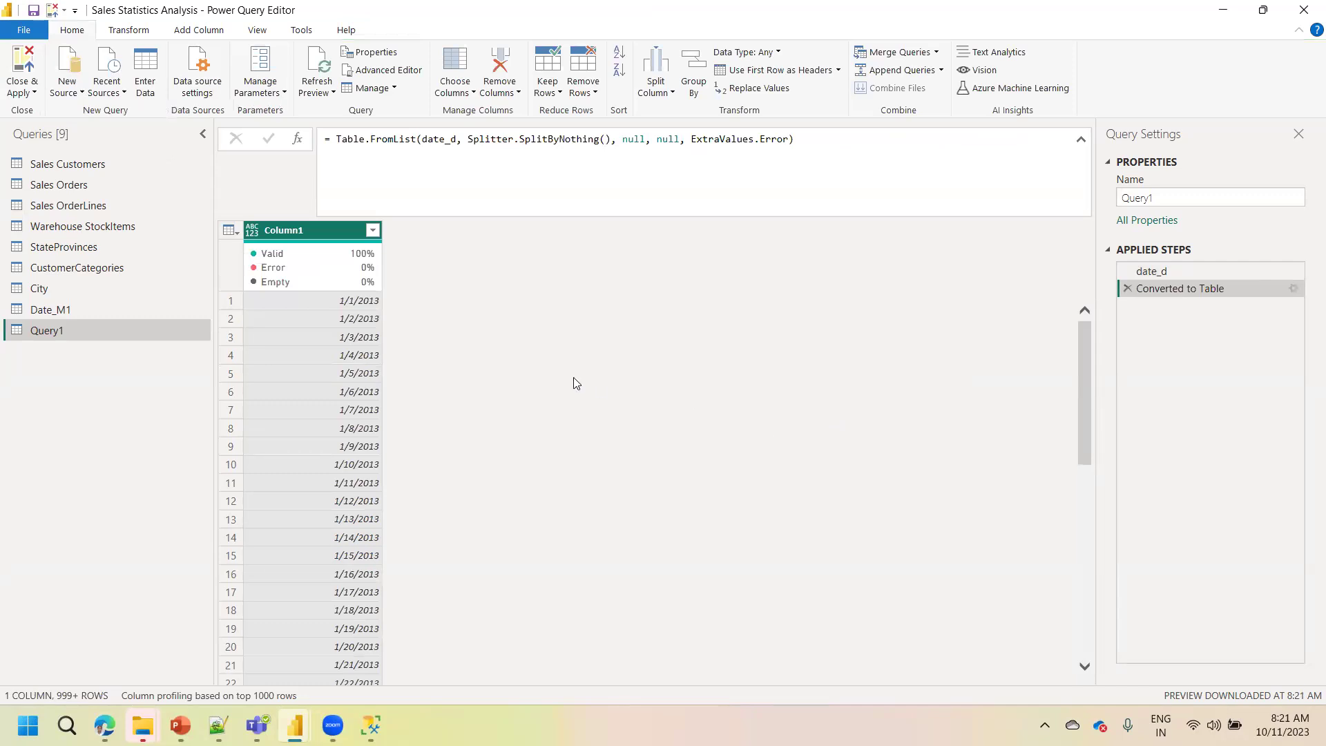
{"action": "left_click", "coordinate": [254, 233]}
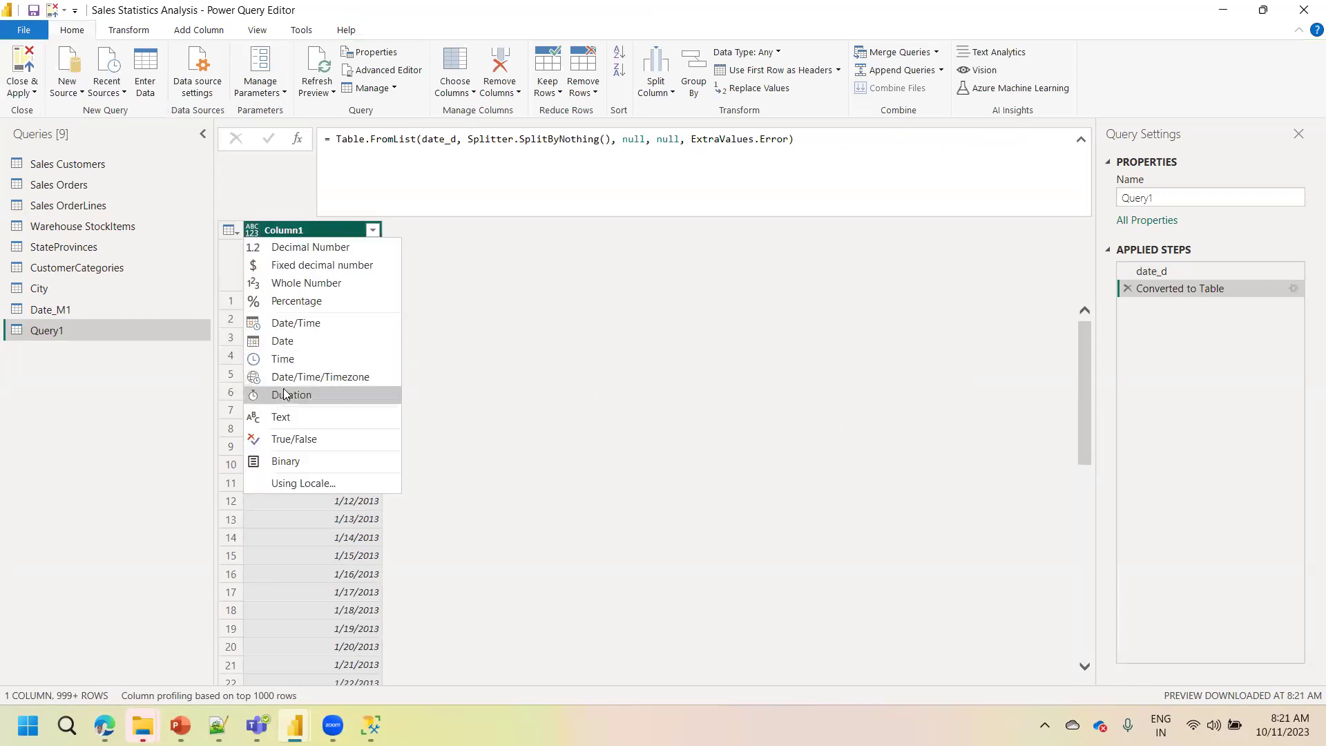
{"action": "left_click", "coordinate": [284, 341]}
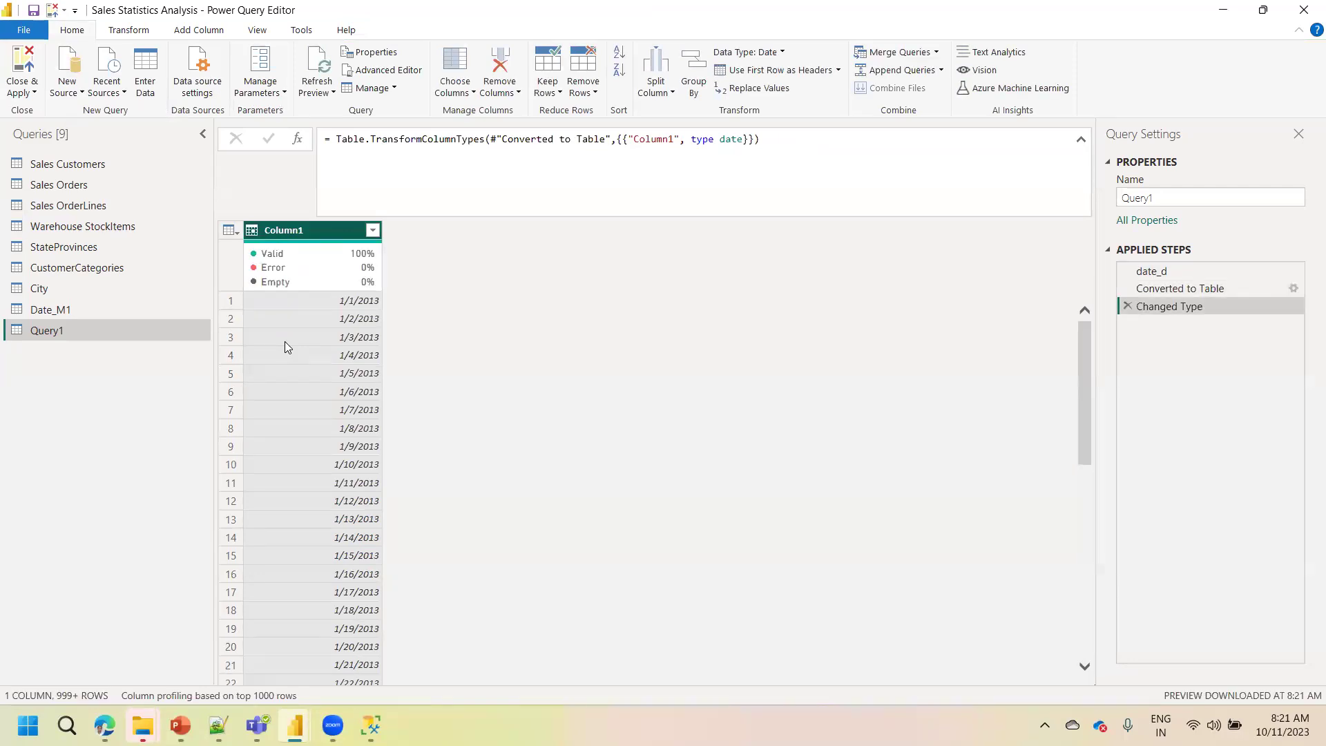
Rename Column1 of the converted table as Date
{"action": "double_click", "coordinate": [308, 232]}
{"action": "type", "text": "Date"}
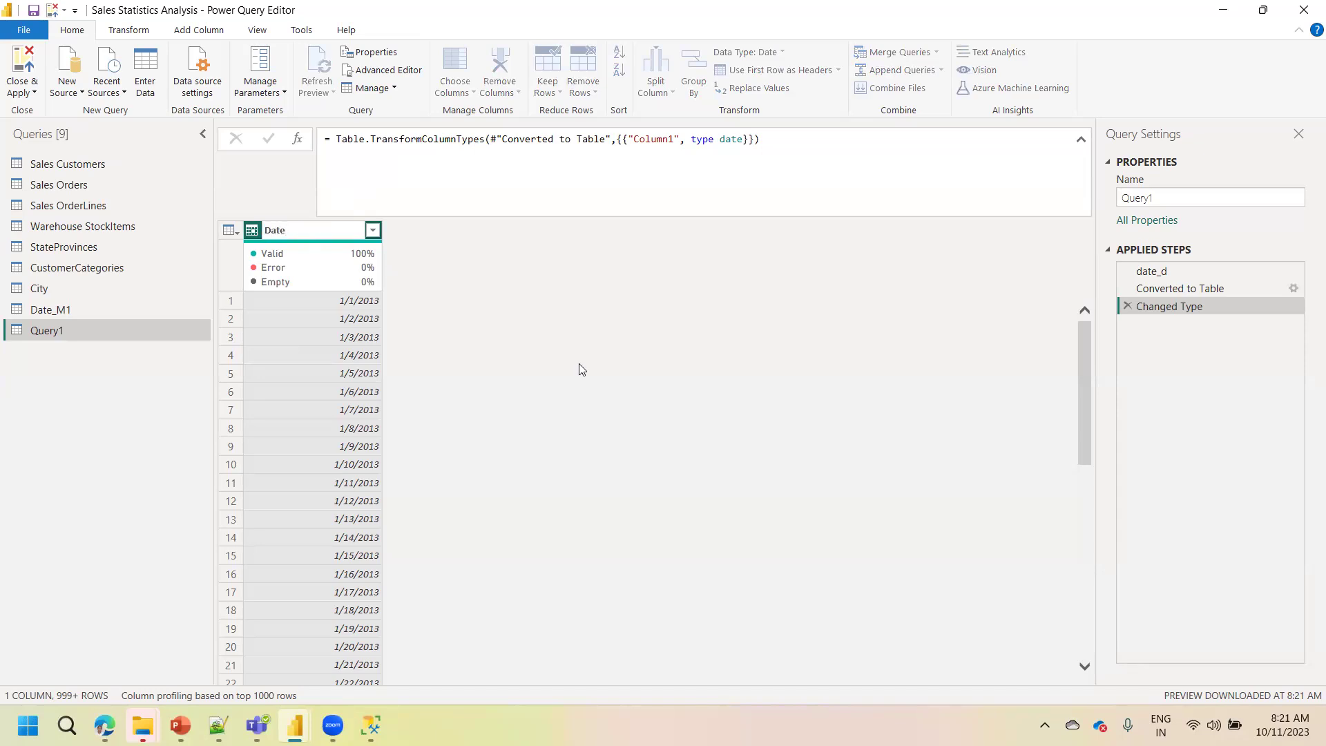
{"action": "key", "text": "Return"}
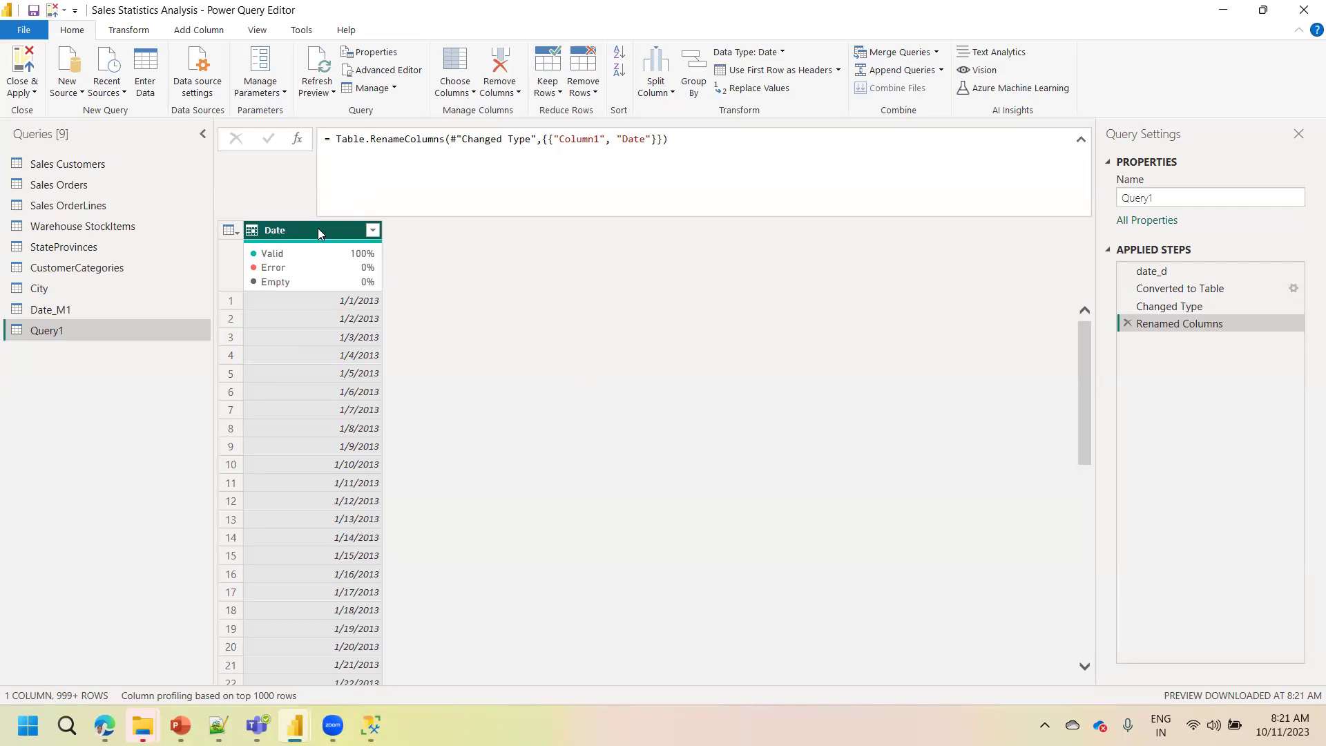
Add a Year column extracted from the Date column
{"action": "left_click", "coordinate": [198, 30]}
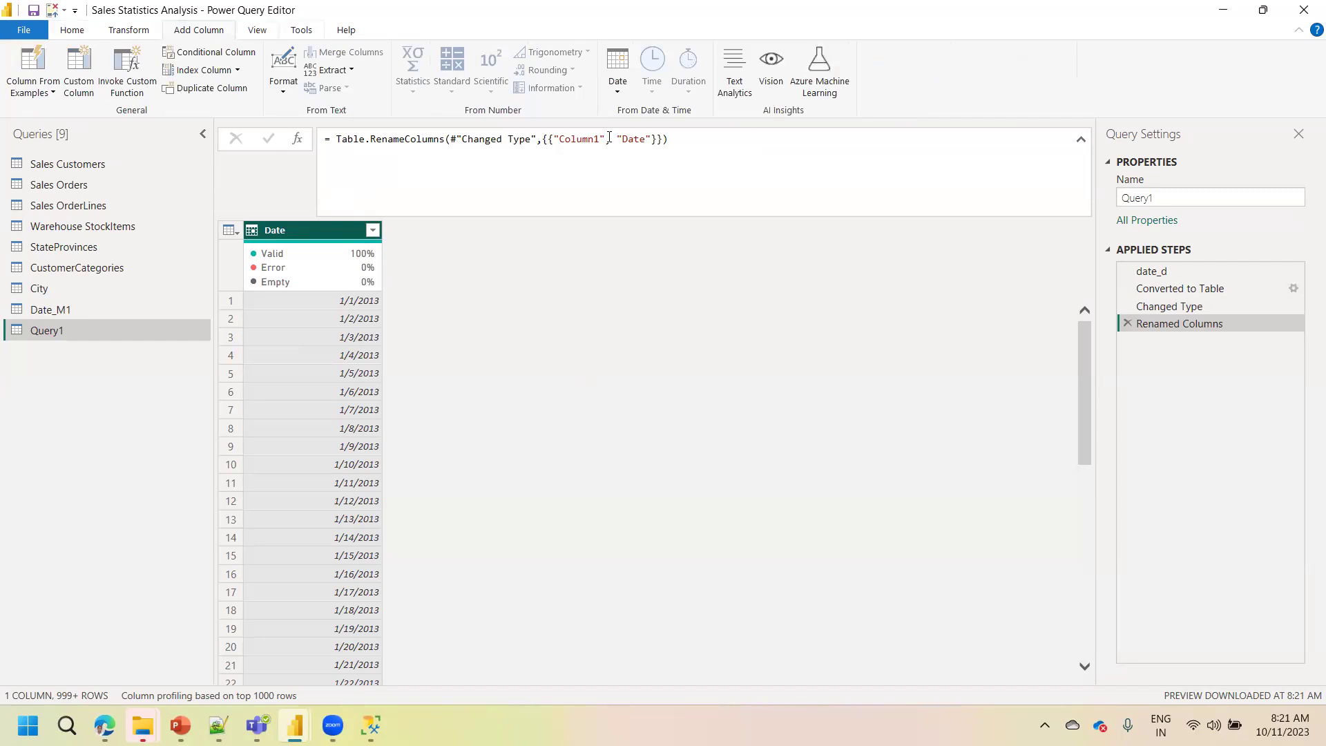
{"action": "left_click", "coordinate": [618, 69]}
{"action": "mouse_move", "coordinate": [663, 168]}
{"action": "left_click", "coordinate": [774, 172]}
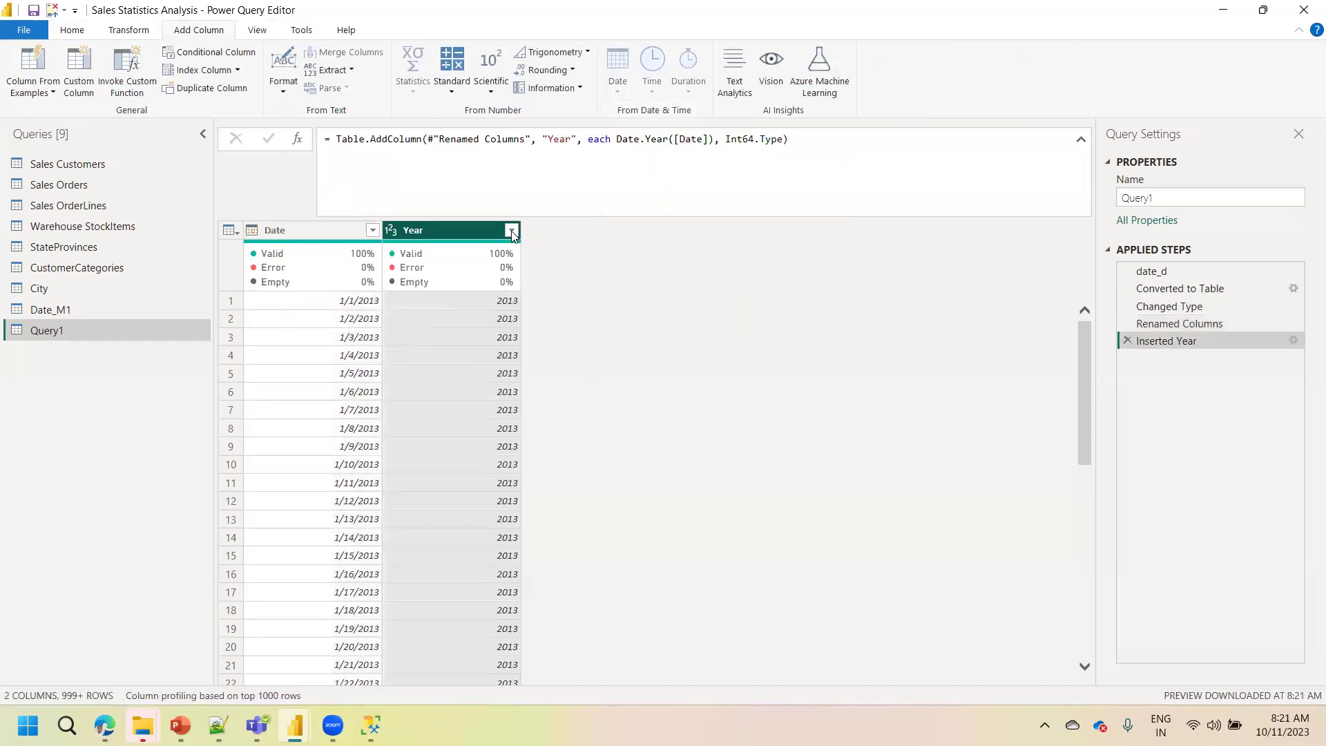
Check the full list of distinct years in the Year column's filter, leaving the column unfiltered
{"action": "left_click", "coordinate": [511, 230]}
{"action": "left_click", "coordinate": [487, 508]}
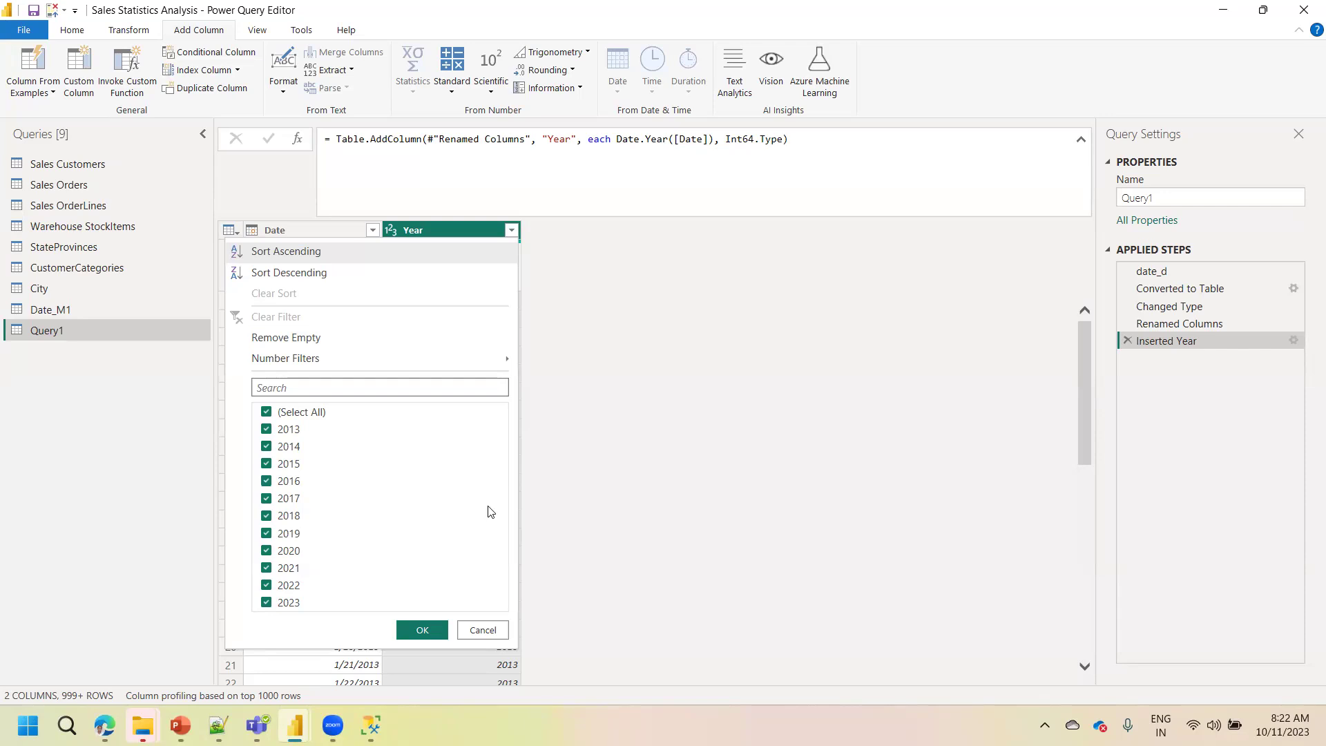
{"action": "left_click", "coordinate": [768, 408]}
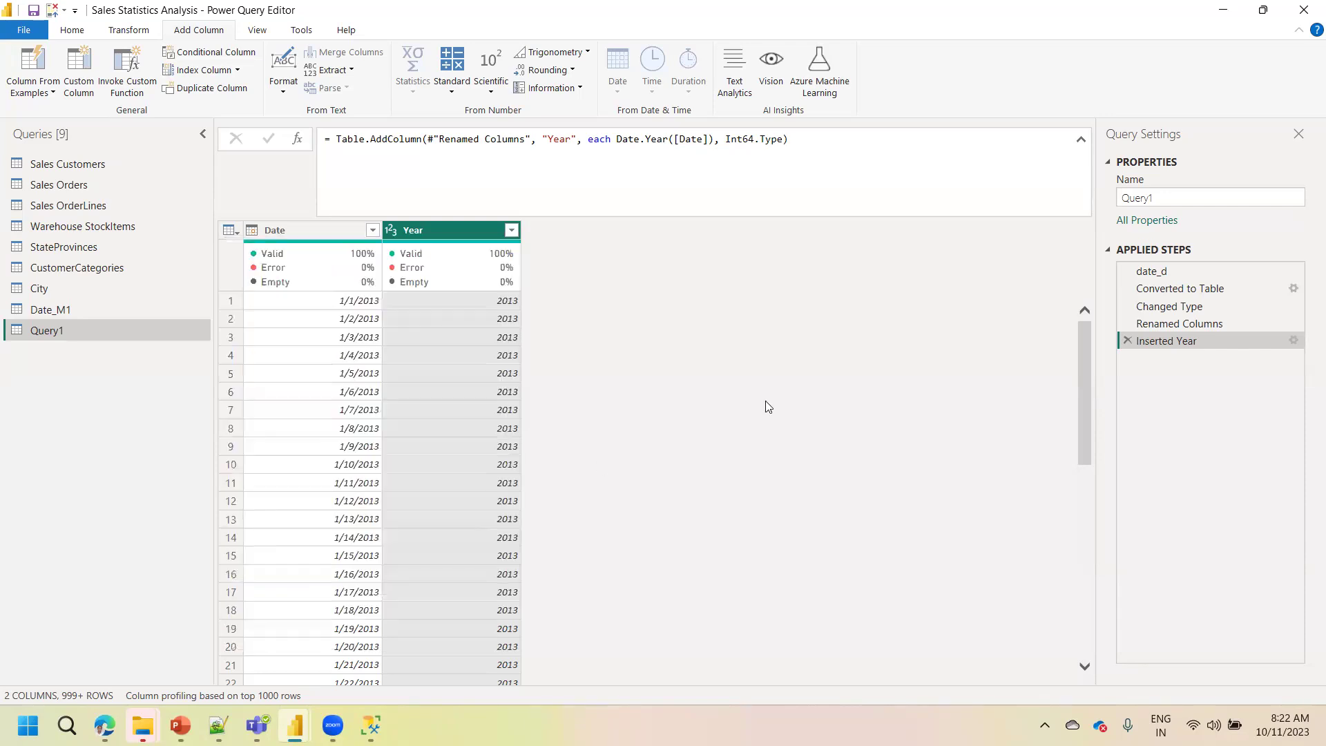
Examine the query's M code, especially the date_d line with its List.Dates, Duration.Days and DateTime.Date functions
{"action": "left_click", "coordinate": [79, 29]}
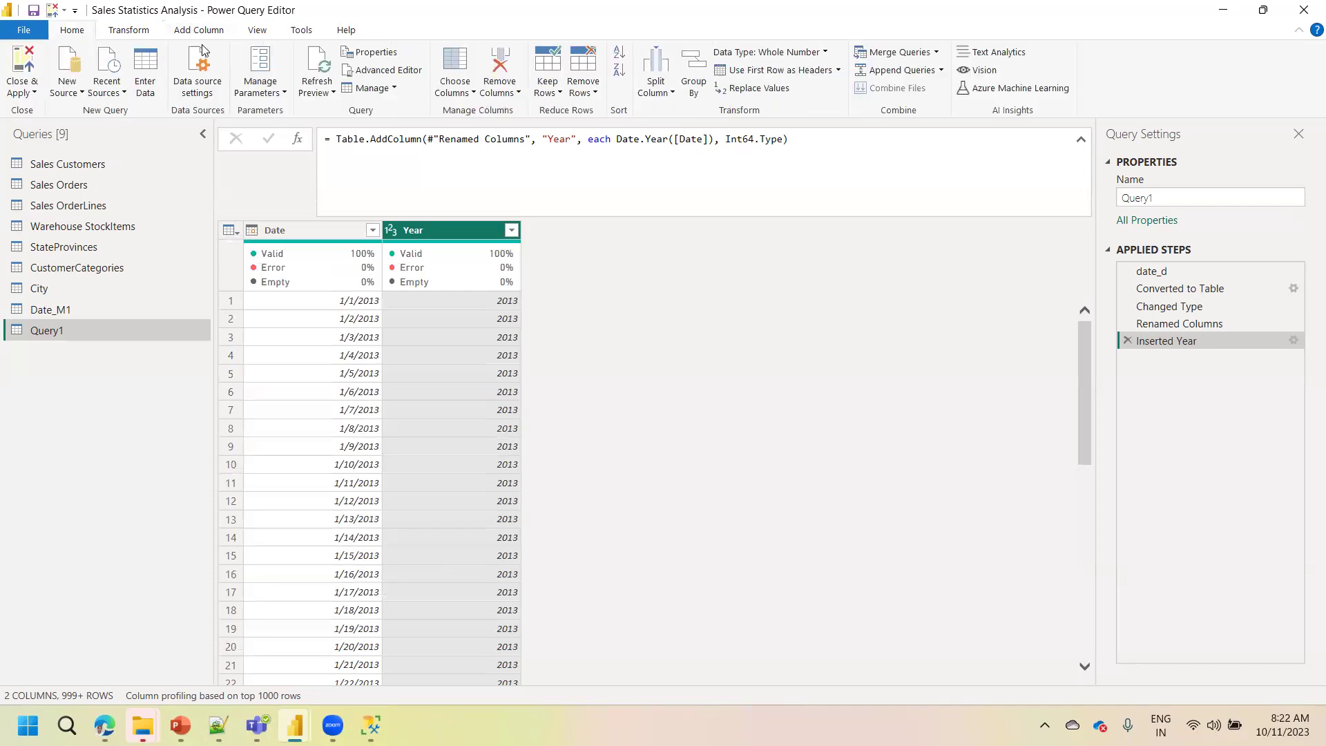
{"action": "left_click", "coordinate": [374, 74]}
{"action": "left_click", "coordinate": [326, 201]}
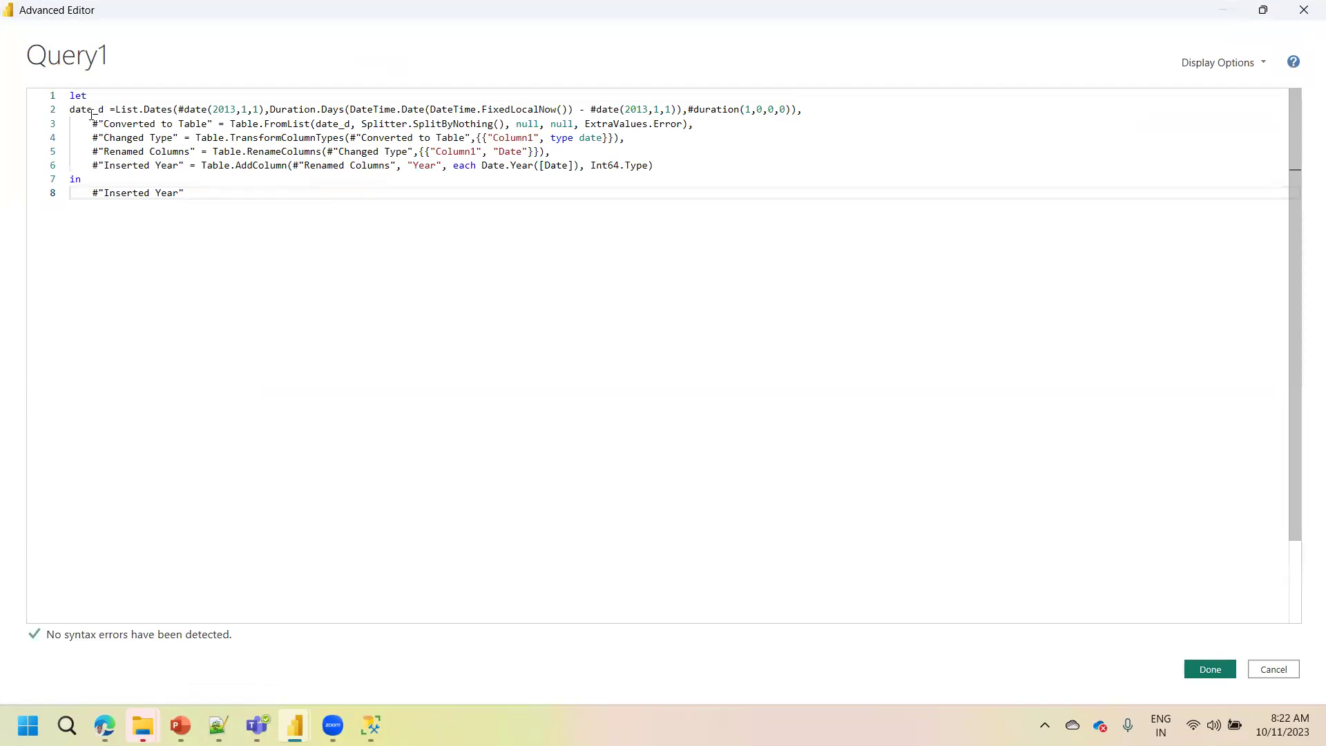
{"action": "left_click_drag", "start_coordinate": [71, 110], "coordinate": [804, 114]}
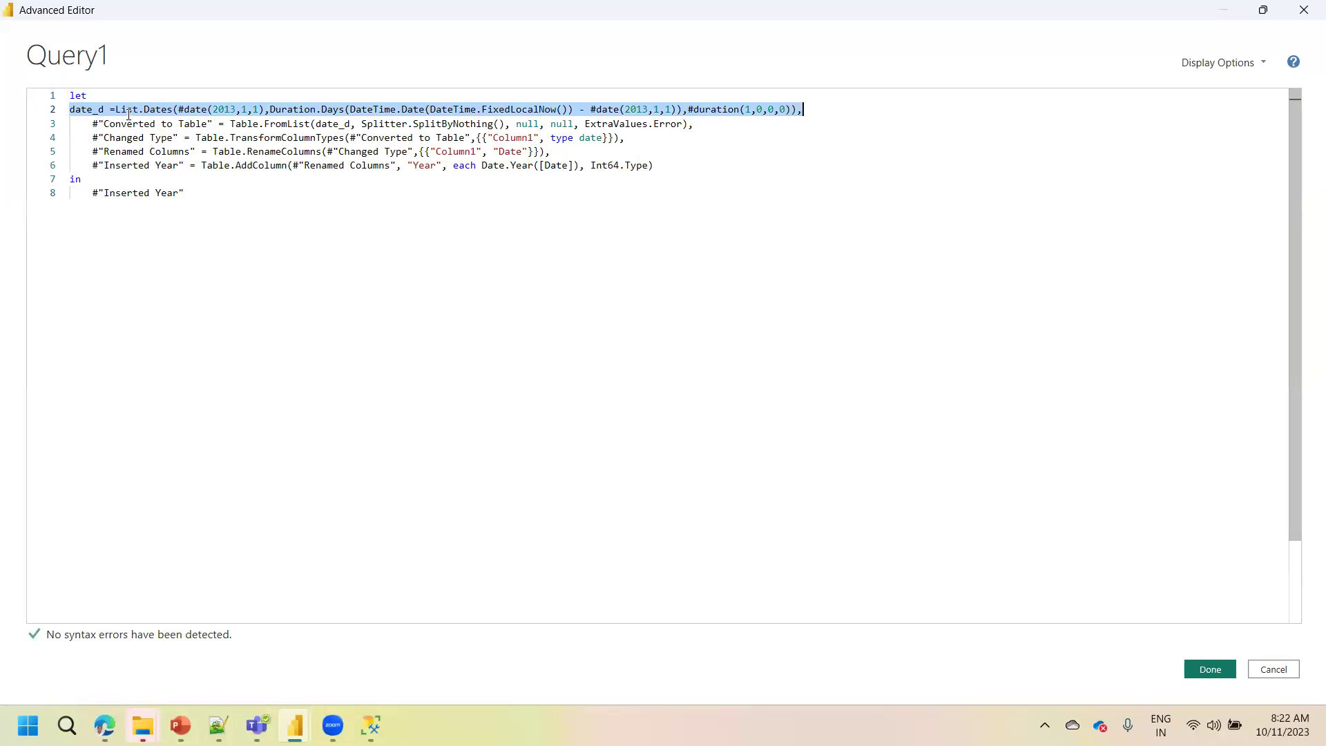
{"action": "mouse_move", "coordinate": [167, 113]}
{"action": "mouse_move", "coordinate": [279, 111]}
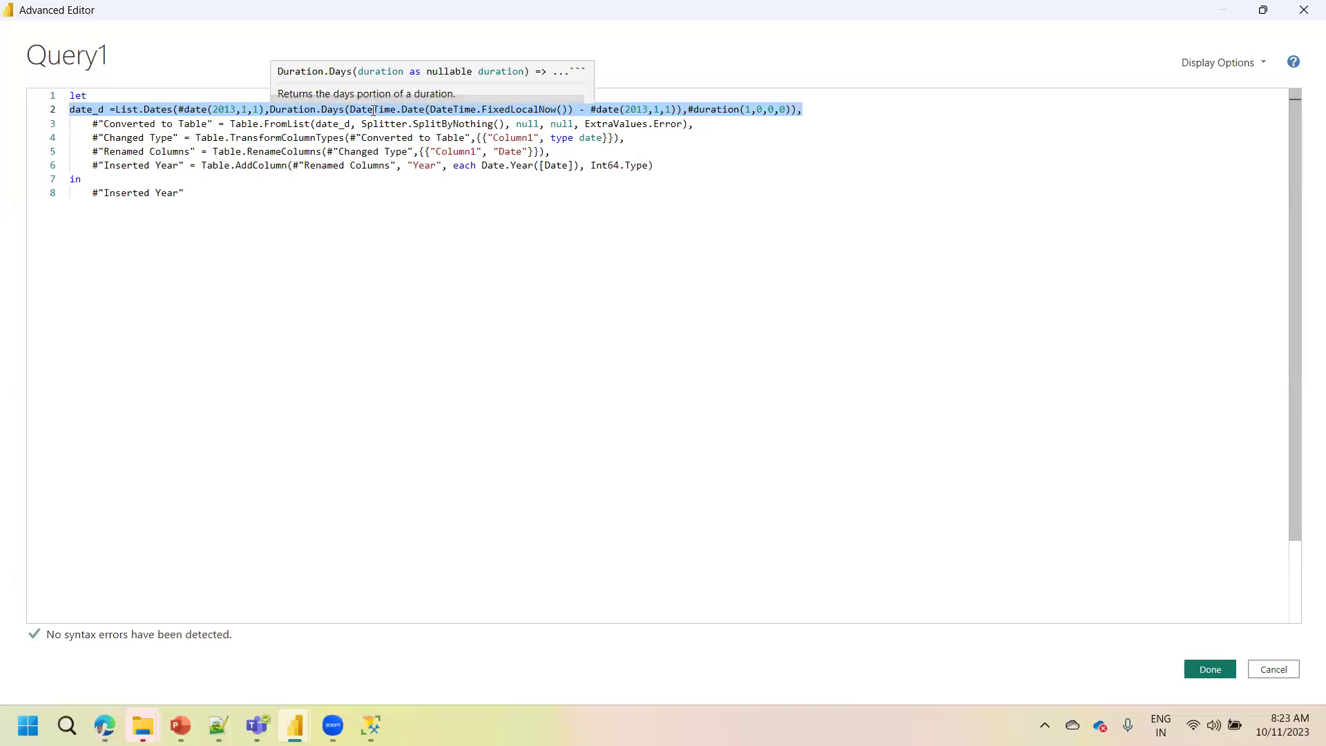
{"action": "mouse_move", "coordinate": [384, 112]}
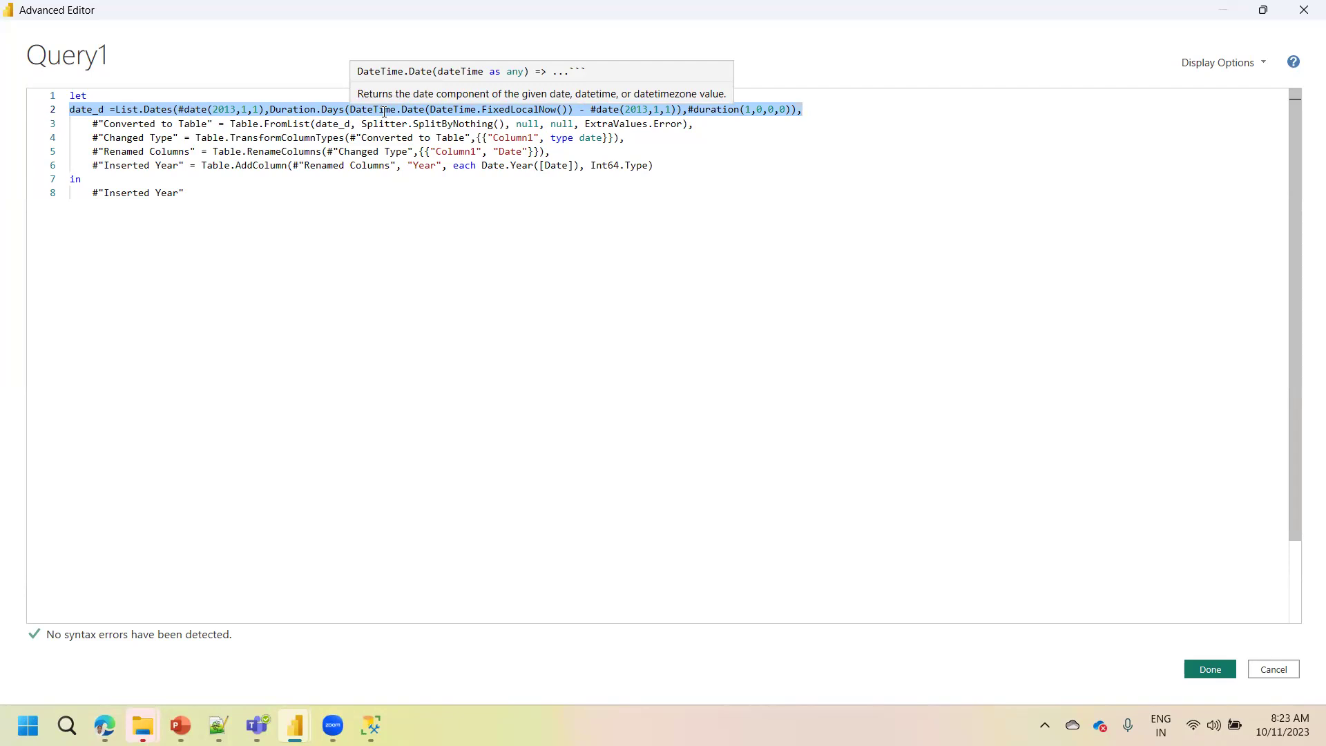
{"action": "left_click", "coordinate": [579, 110]}
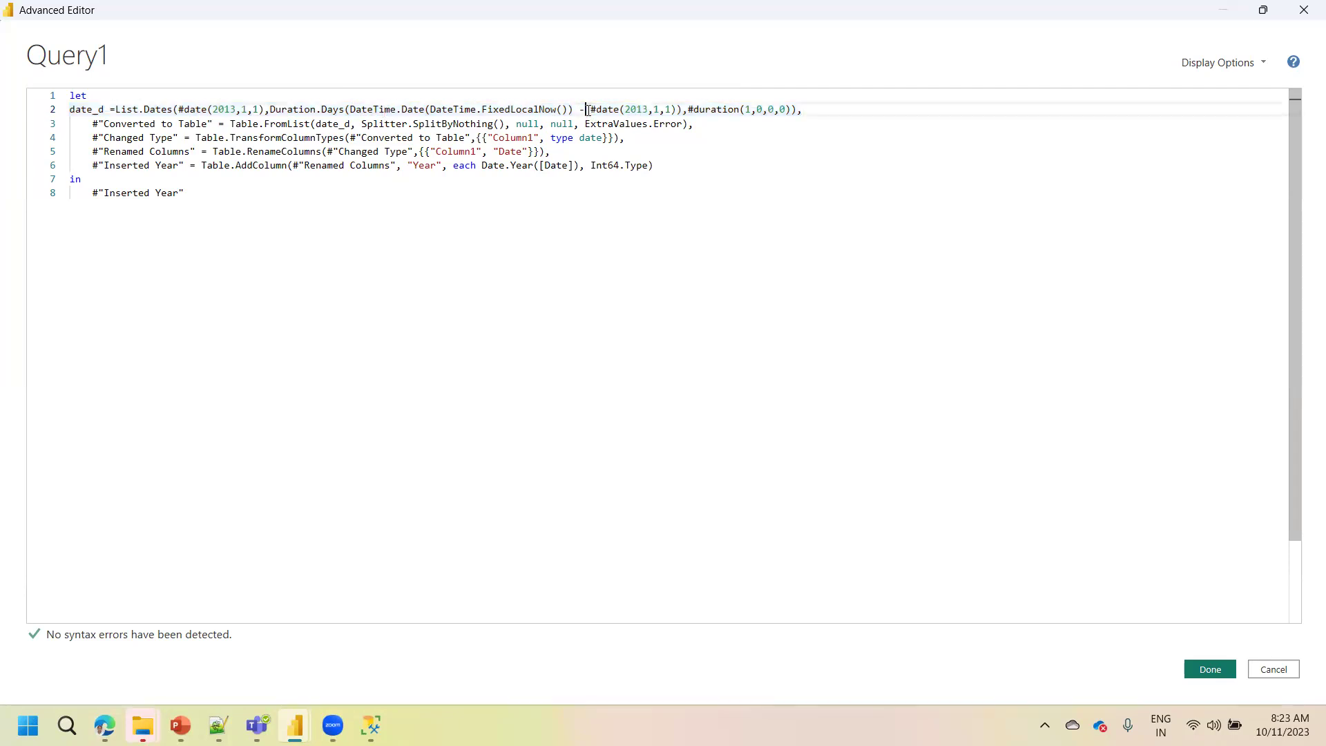
Close the query's M code, keeping it, and change the Date column's data type to Date/Time
{"action": "left_click", "coordinate": [585, 111]}
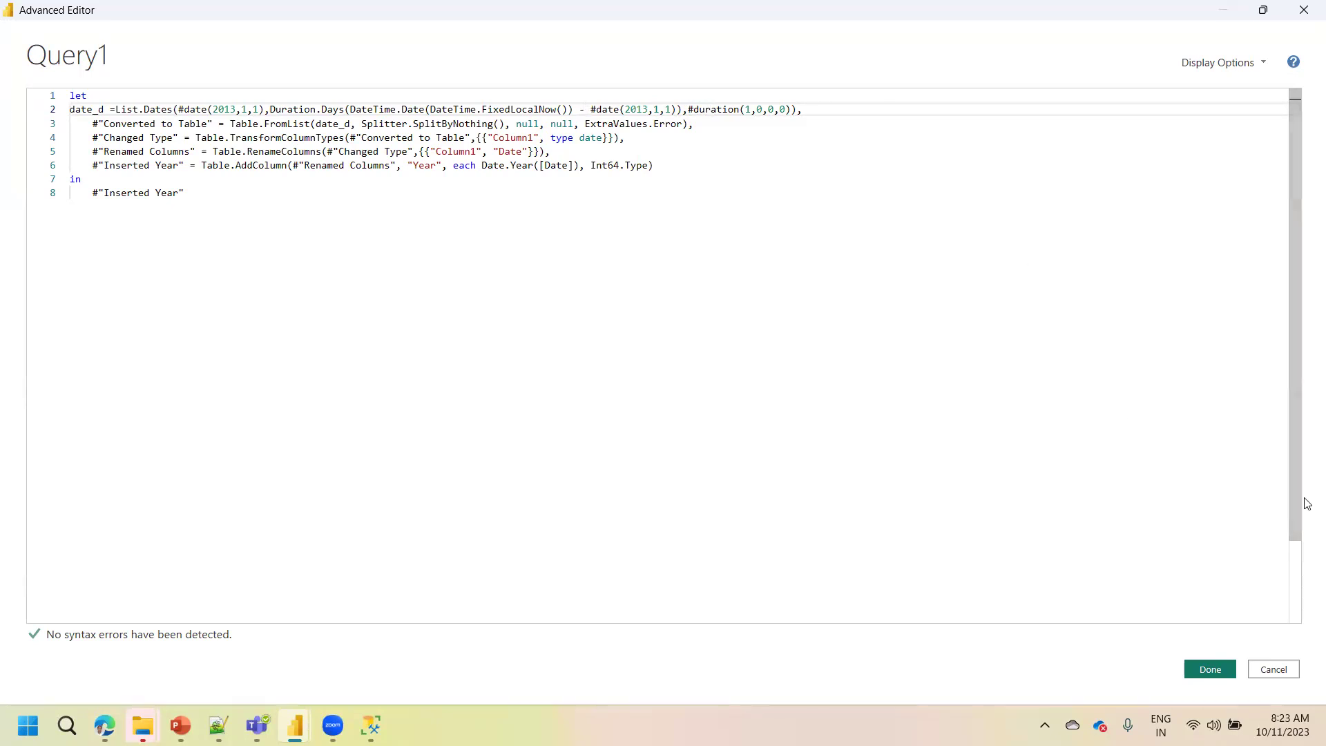
{"action": "left_click", "coordinate": [1205, 665]}
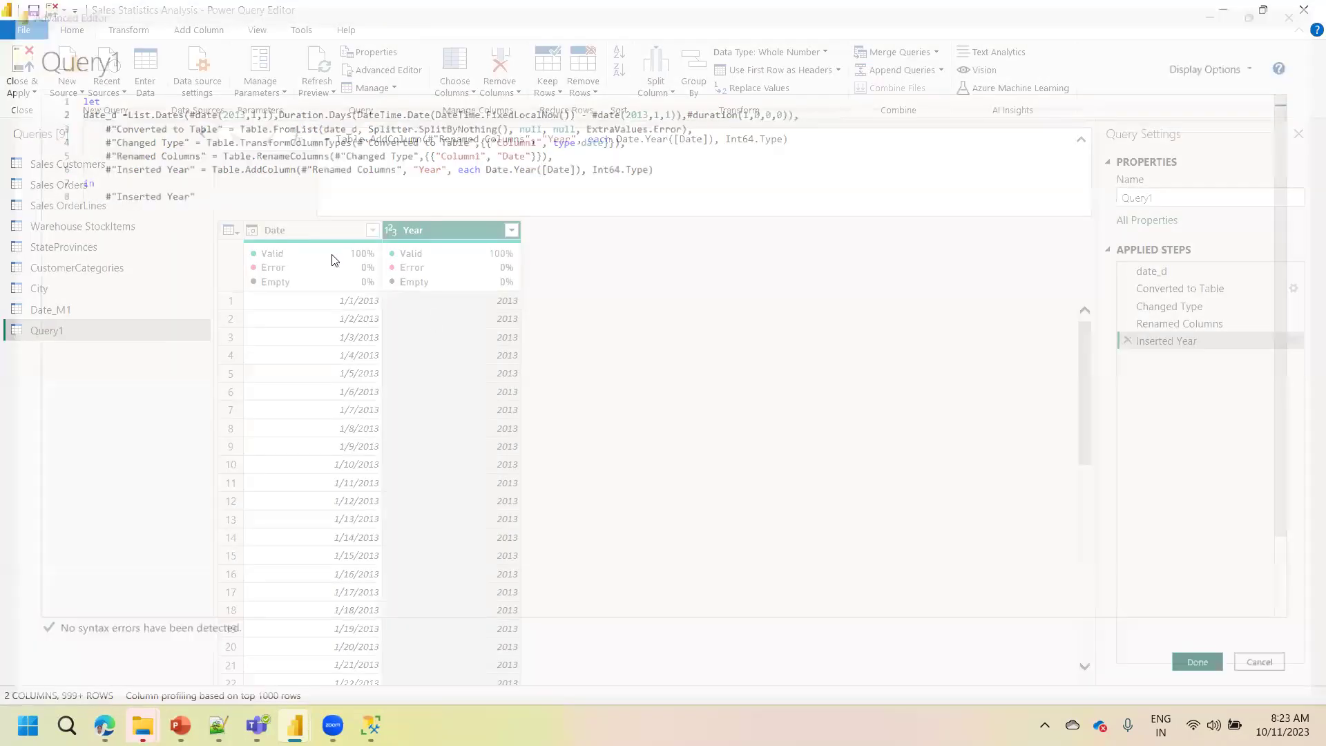
{"action": "left_click", "coordinate": [251, 234]}
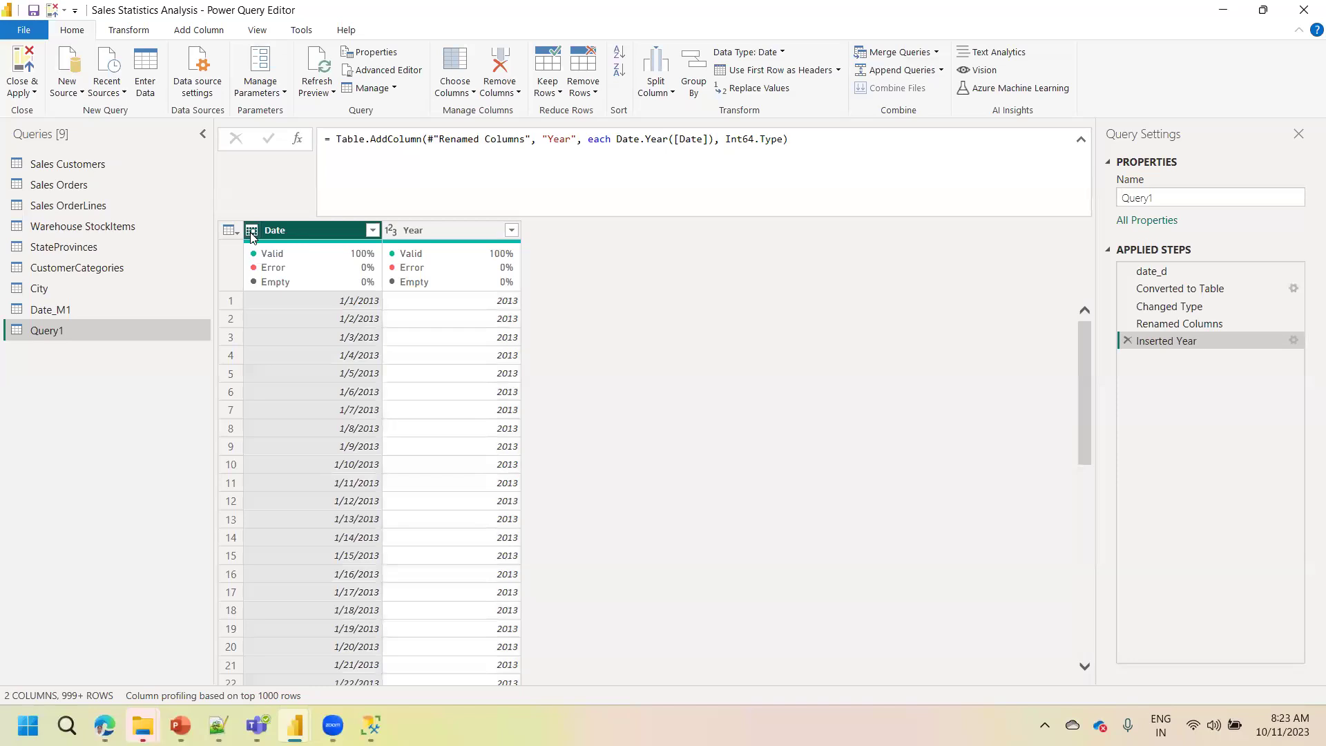
{"action": "left_click", "coordinate": [252, 233]}
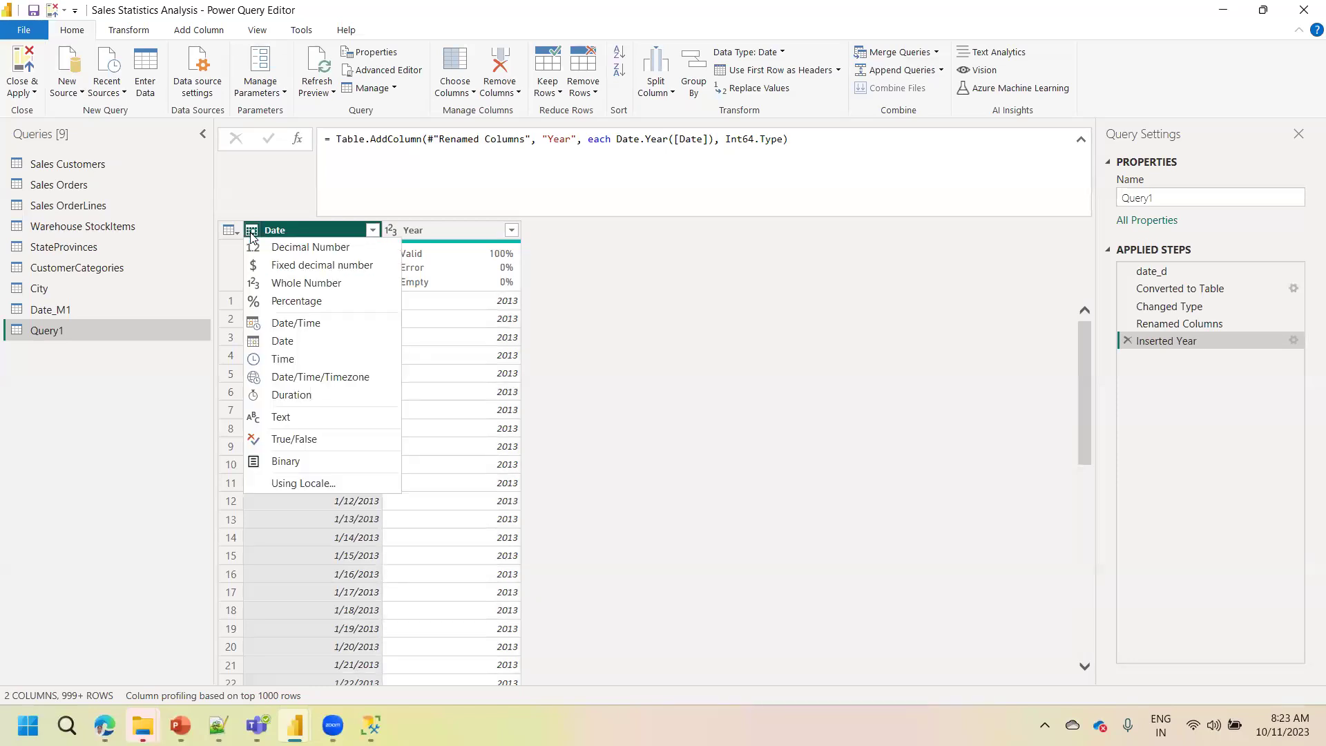
{"action": "left_click", "coordinate": [285, 325]}
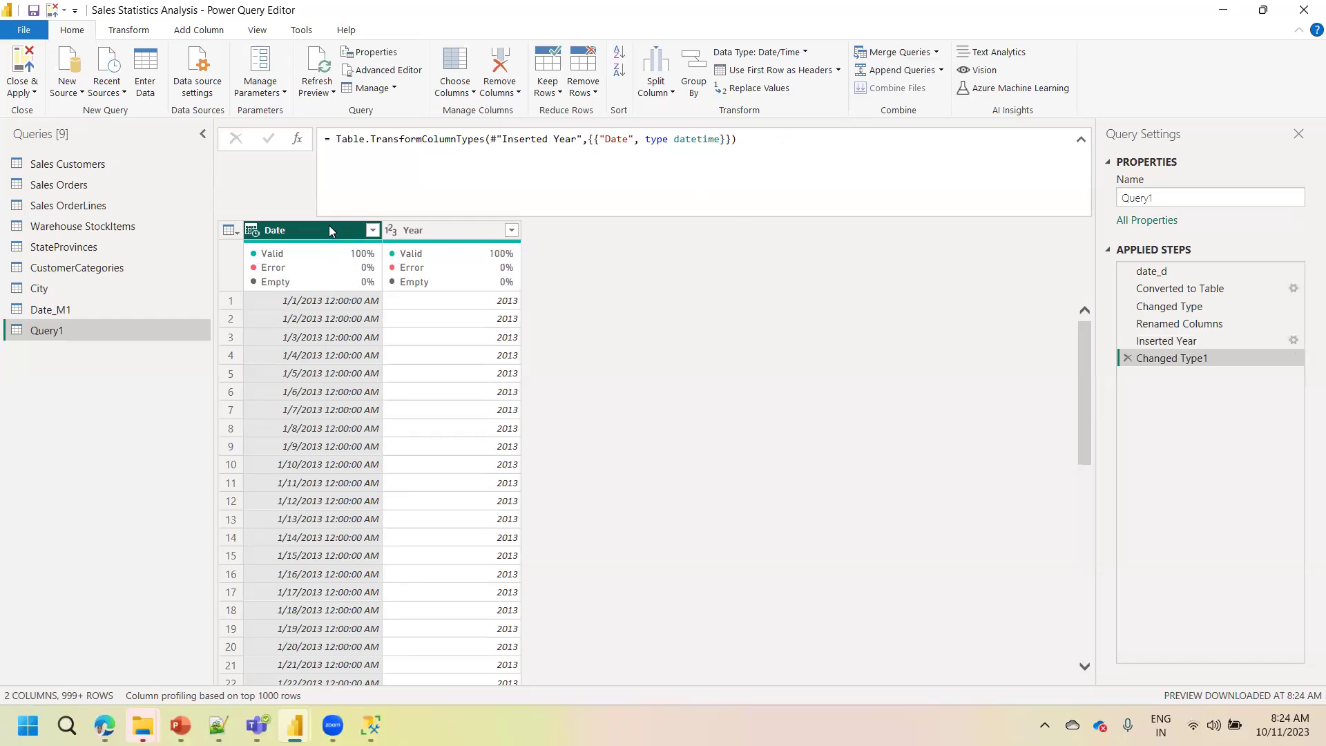
Add an Hour column and a Minute column, both extracted from the Date column
{"action": "left_click", "coordinate": [190, 30]}
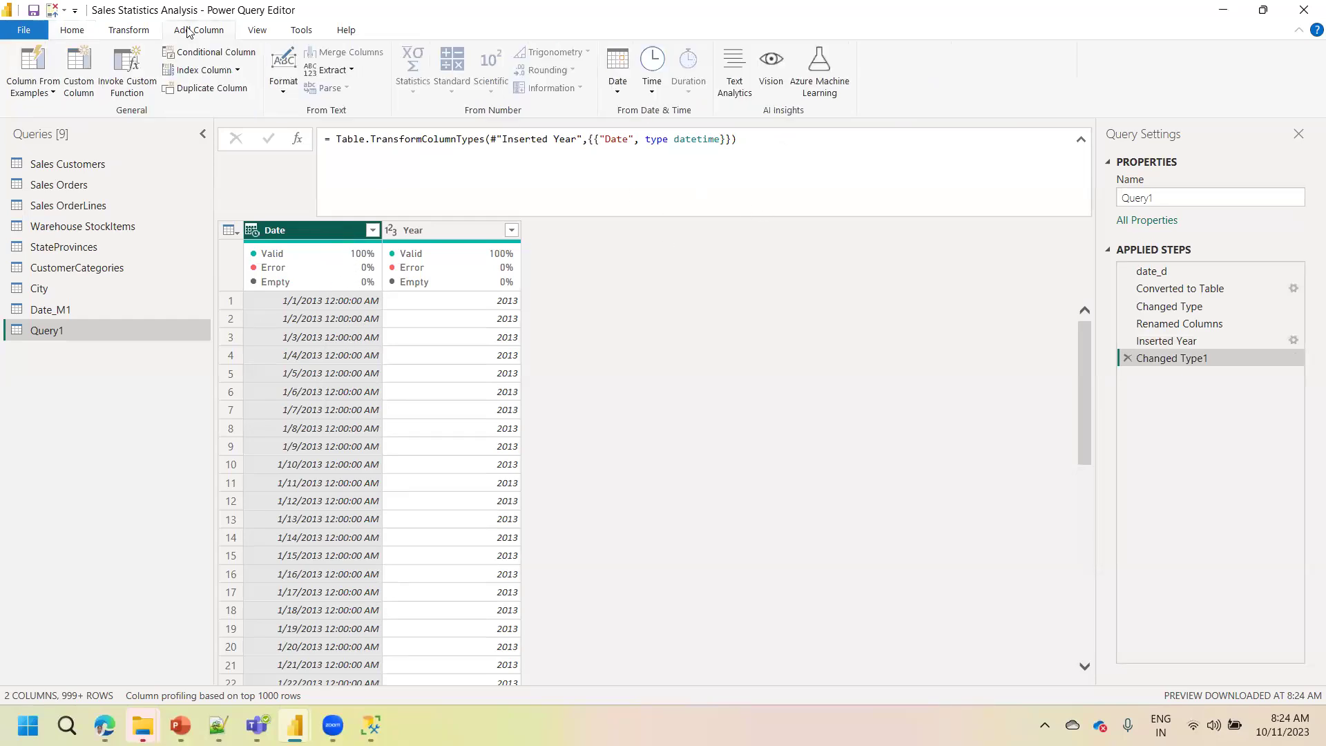
{"action": "left_click", "coordinate": [649, 96]}
{"action": "mouse_move", "coordinate": [691, 169]}
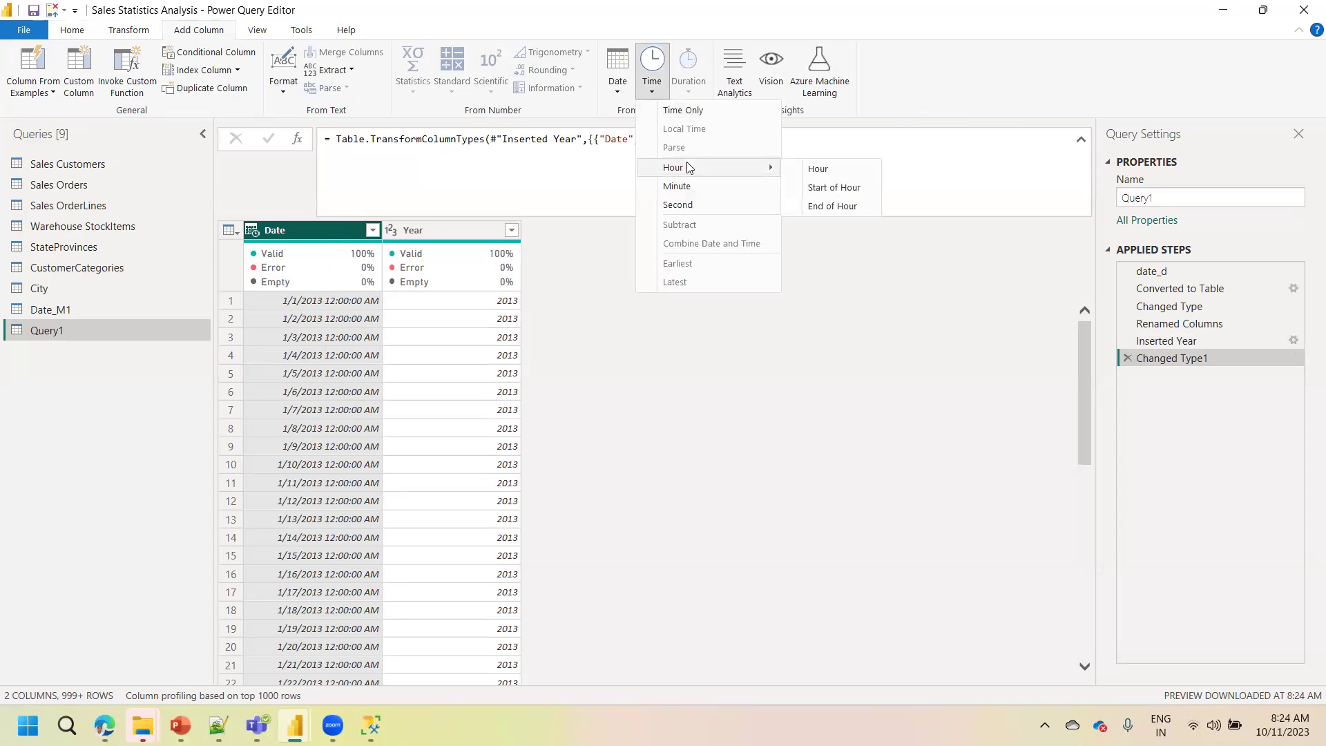
{"action": "left_click", "coordinate": [828, 173]}
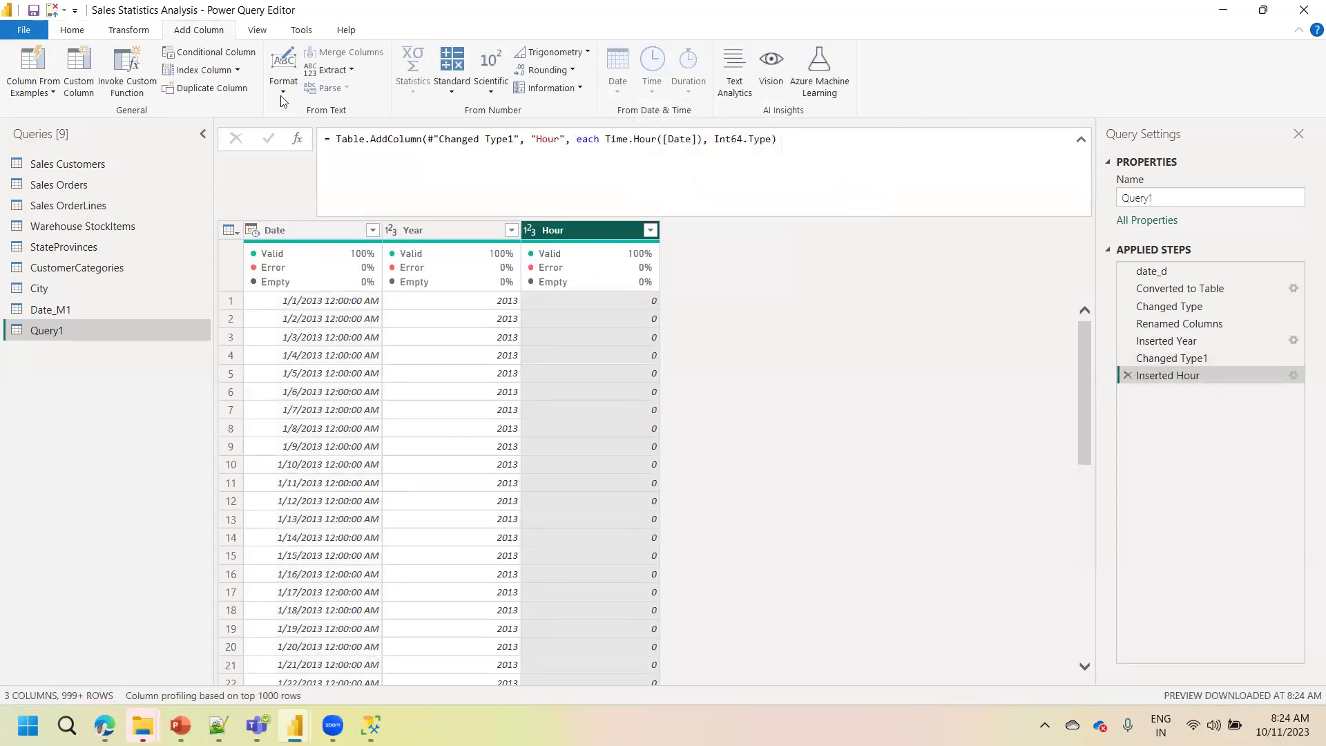
{"action": "left_click", "coordinate": [319, 233]}
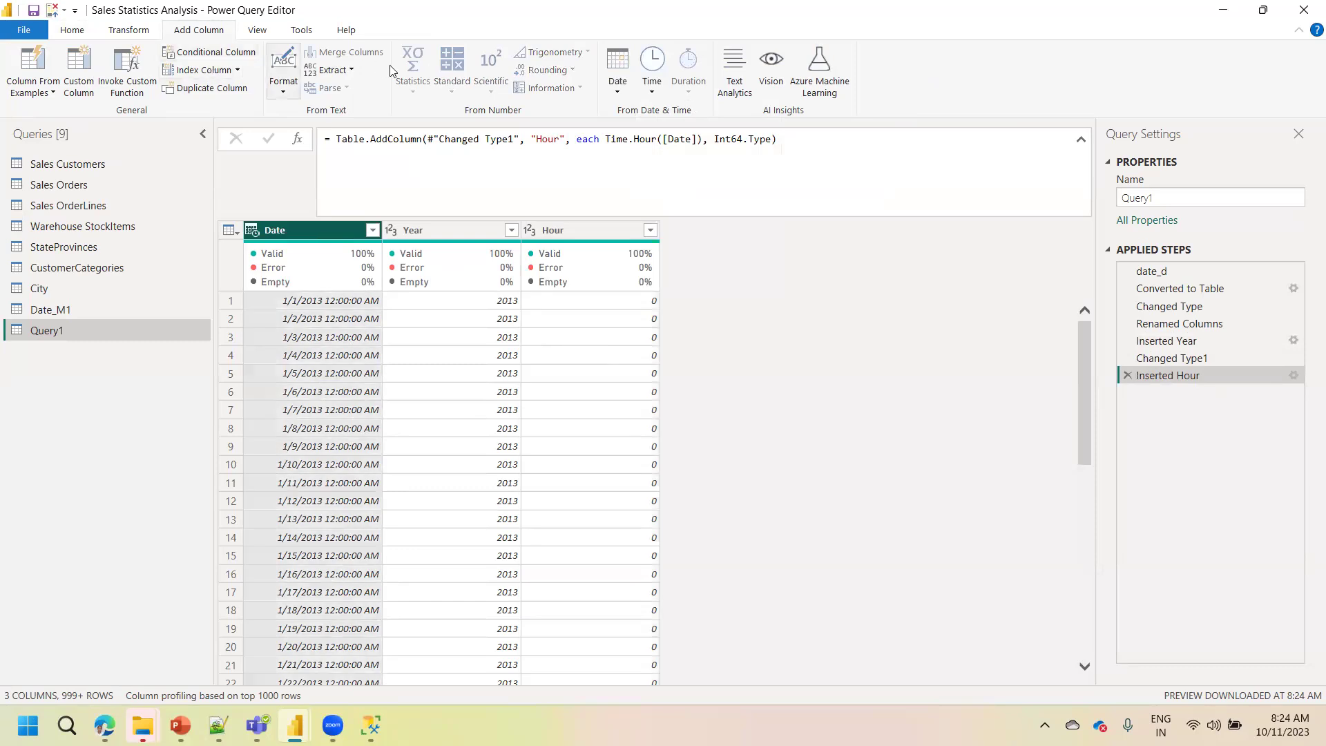
{"action": "left_click", "coordinate": [652, 76]}
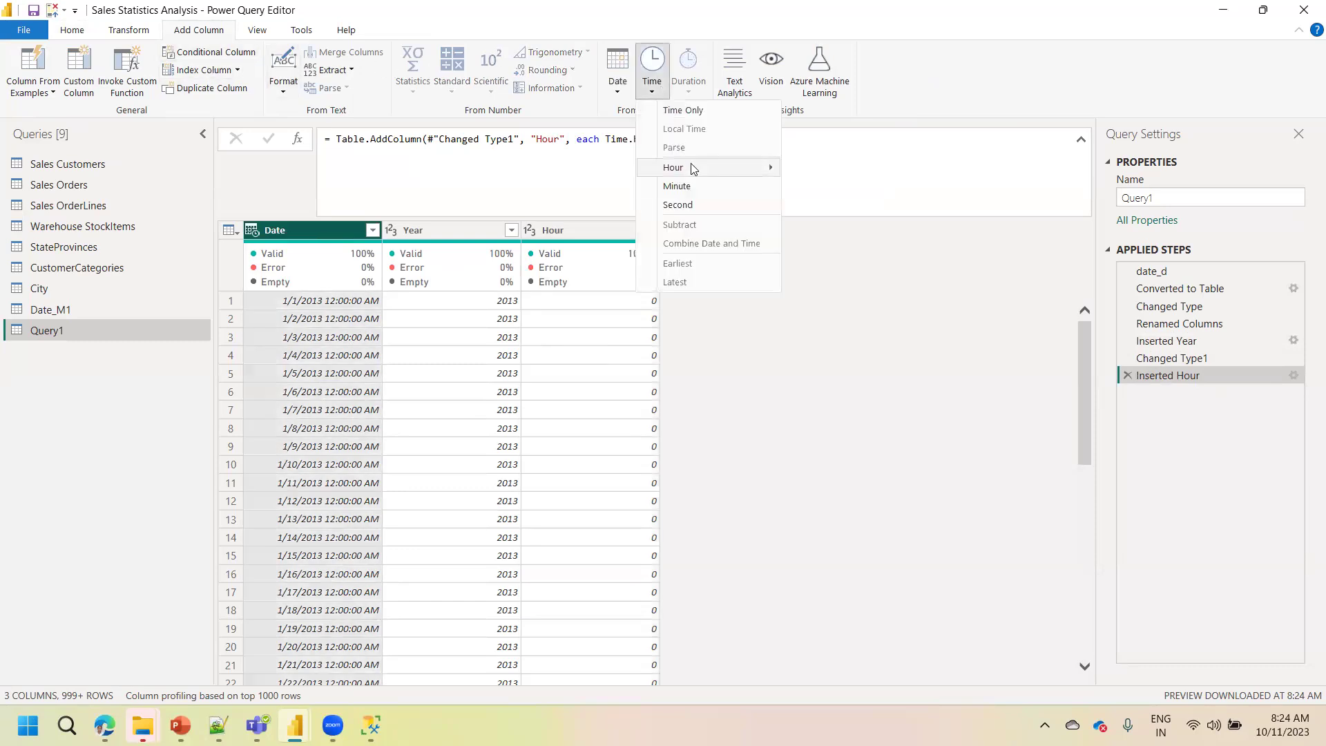
{"action": "left_click", "coordinate": [704, 188]}
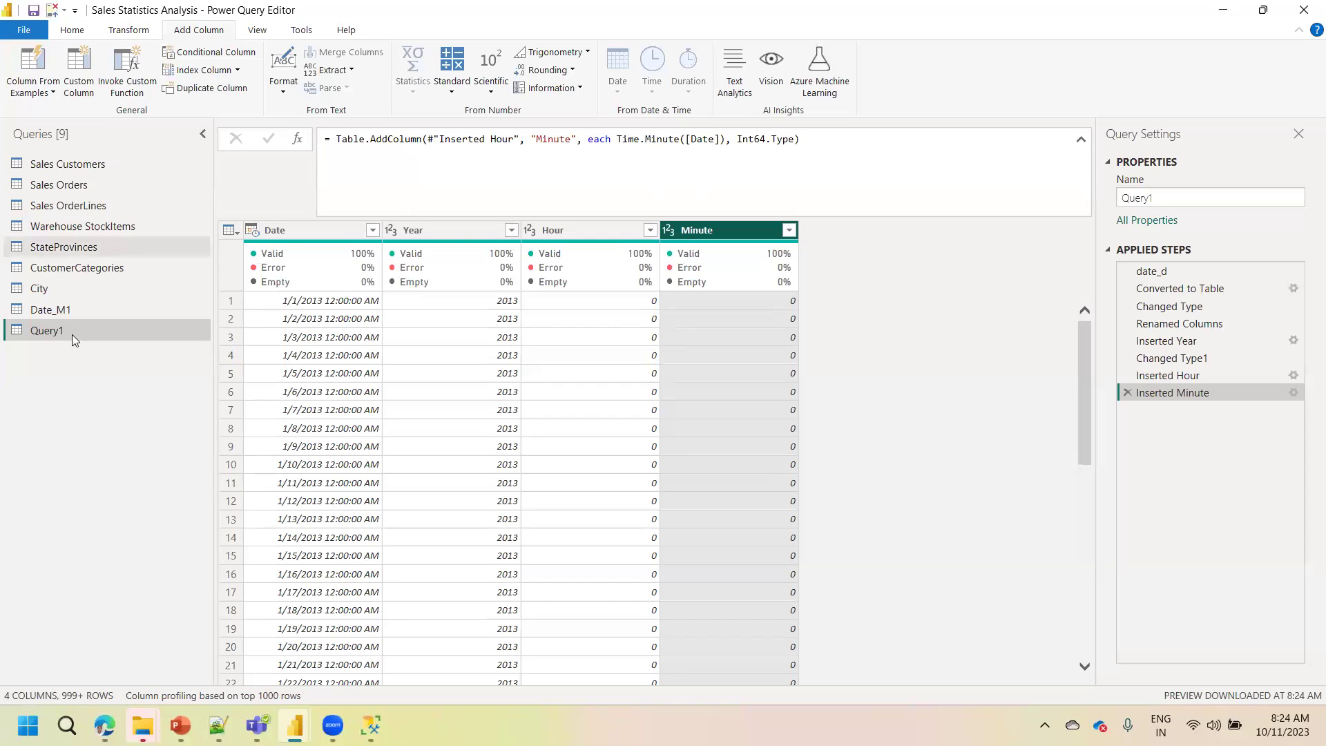
Rename Query1 as Date_M2 and compare its table with the Date_M1 query
{"action": "double_click", "coordinate": [49, 331]}
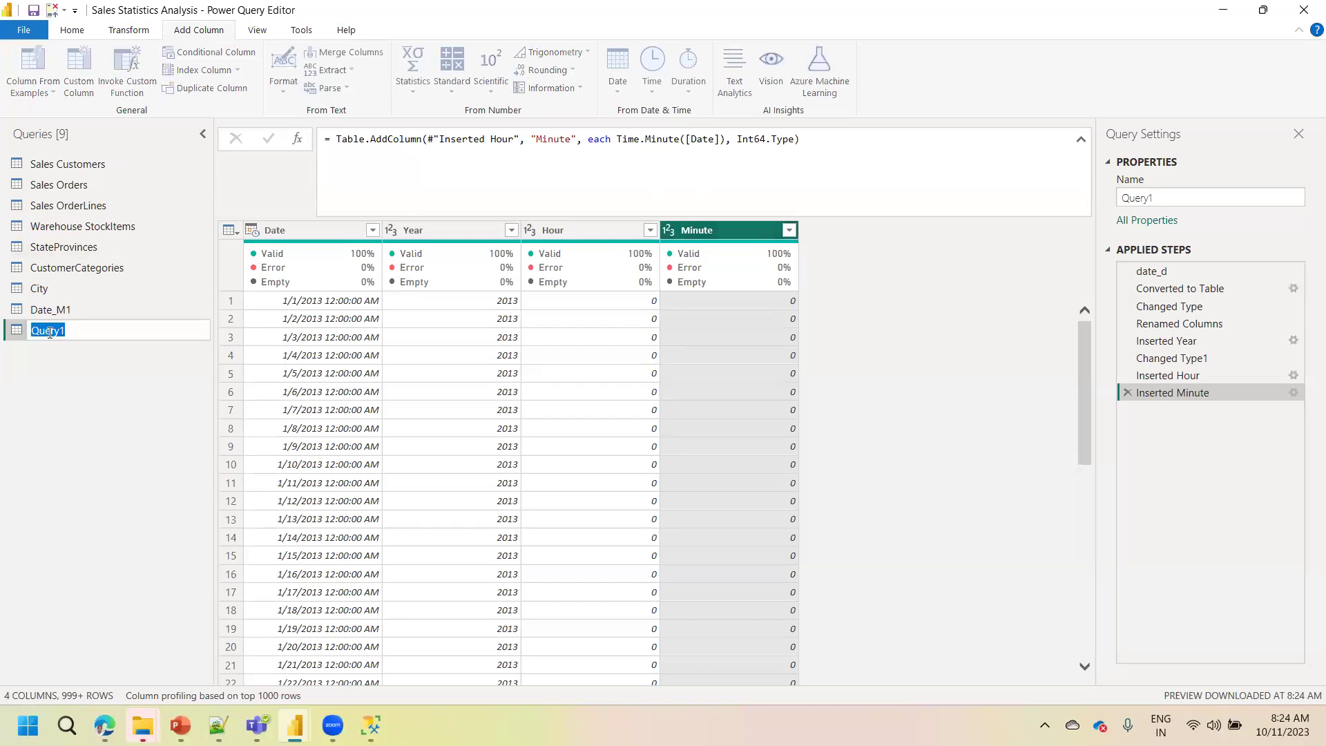
{"action": "type", "text": "Date_M2"}
{"action": "key", "text": "Return"}
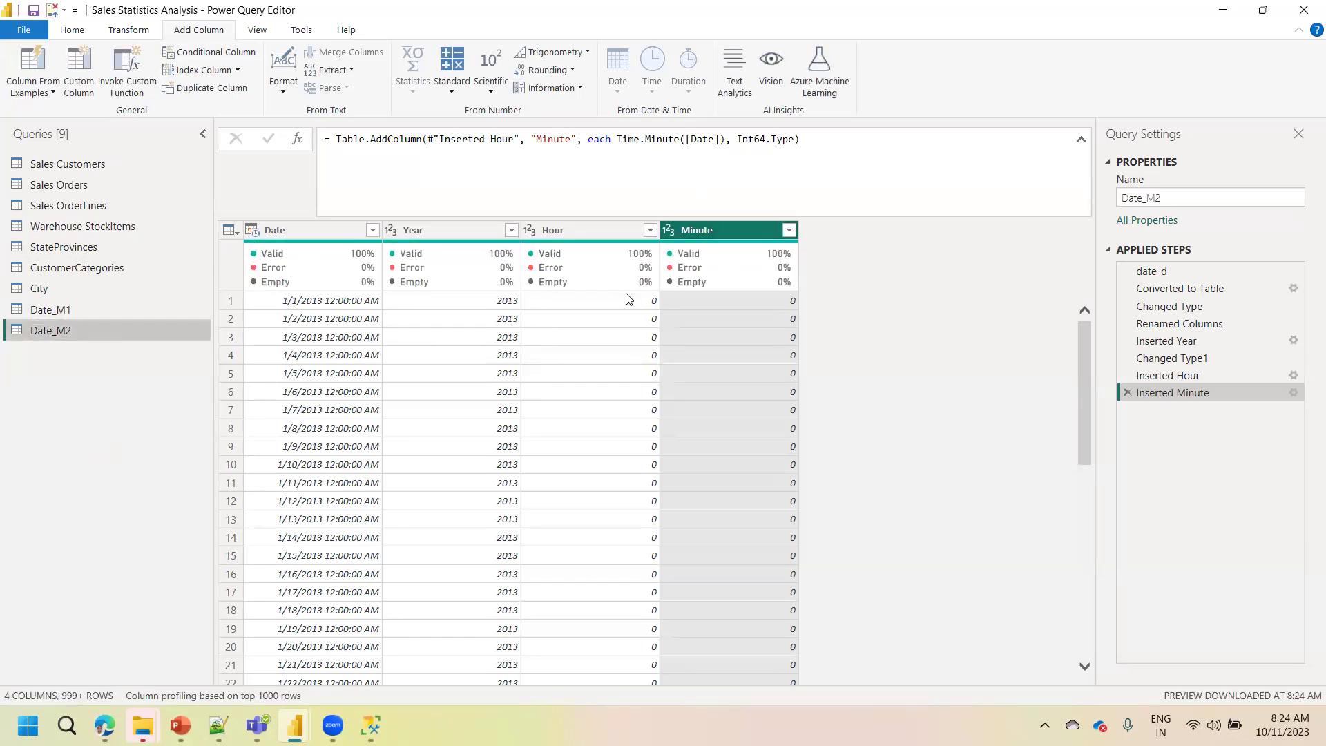
{"action": "left_click", "coordinate": [829, 81]}
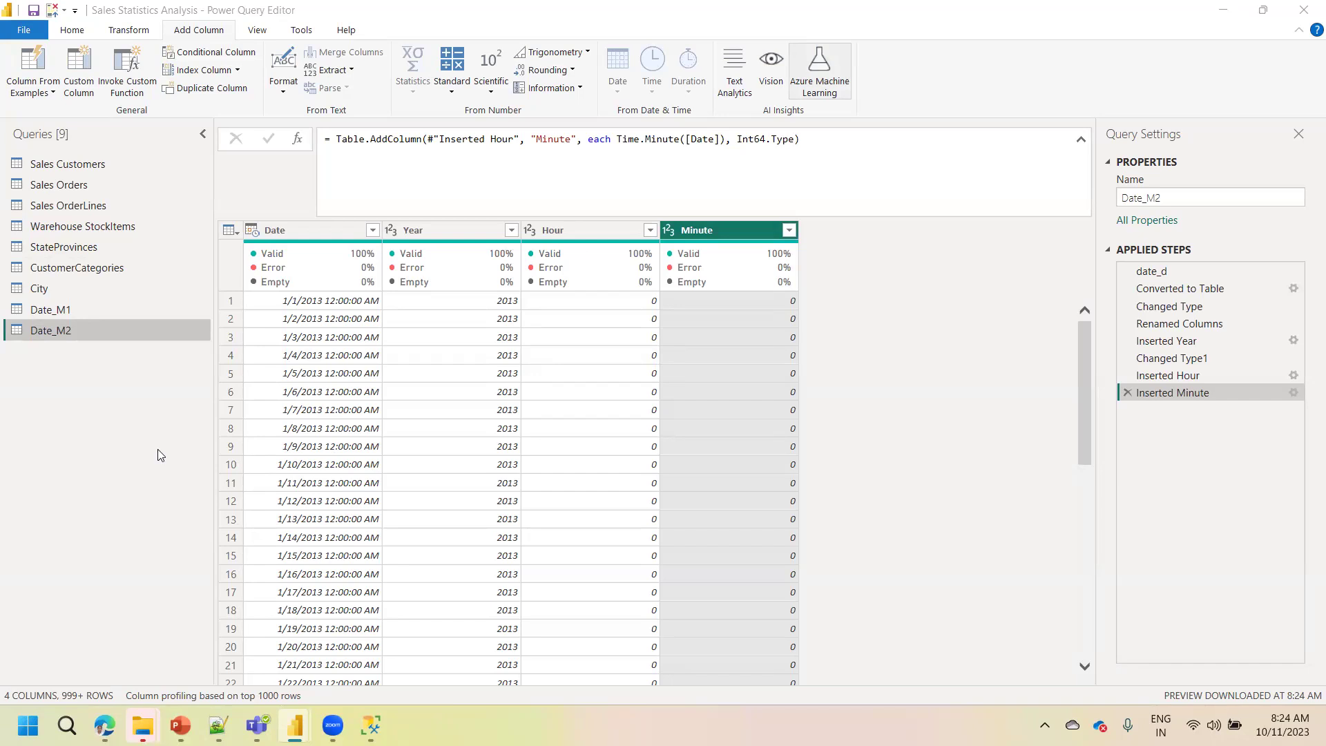
{"action": "left_click", "coordinate": [60, 313]}
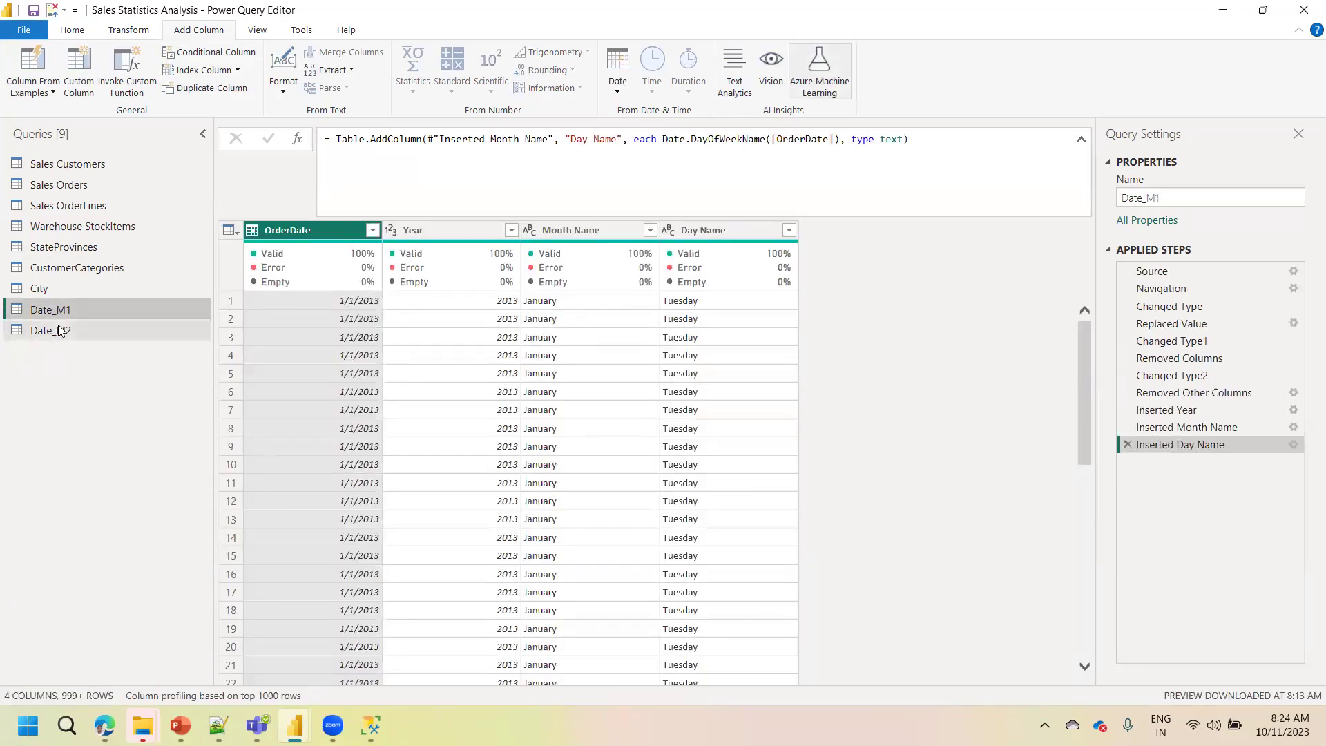
{"action": "left_click", "coordinate": [61, 330]}
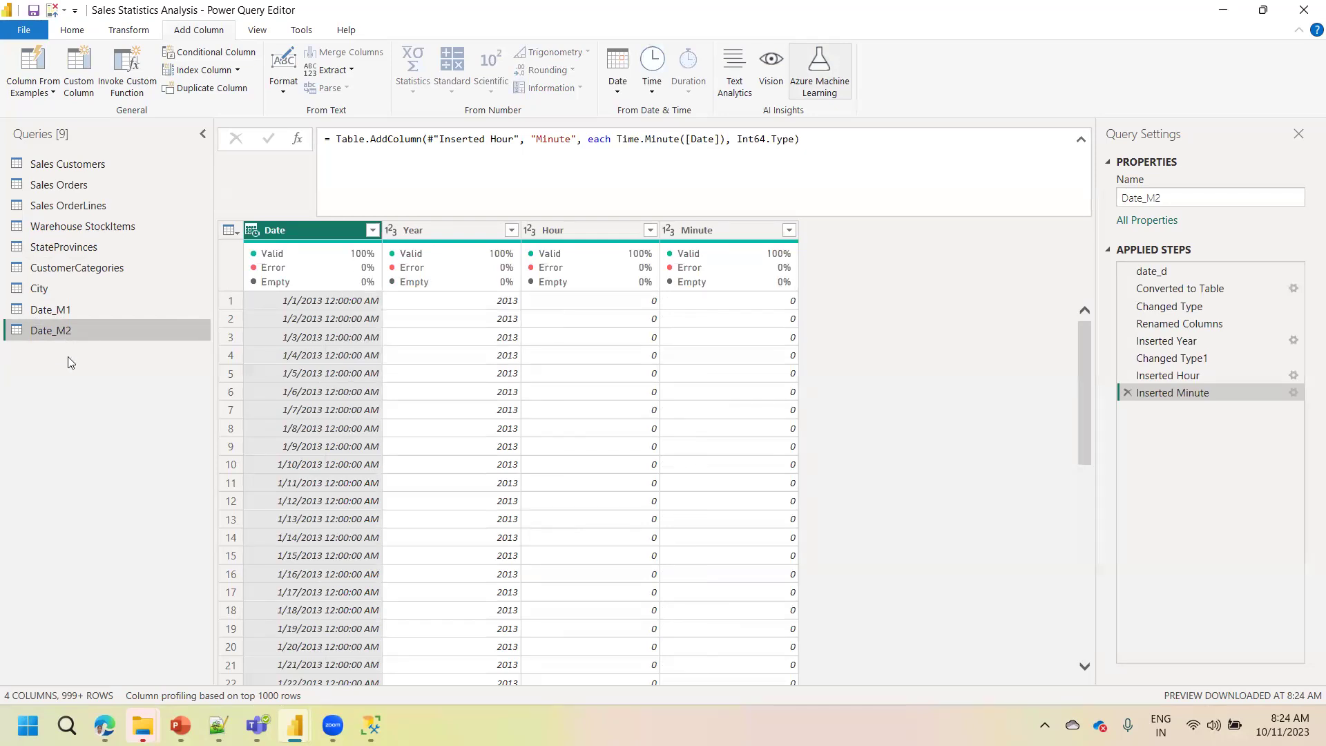
Switch to Notepad with Power BI Date Table code.txt and copy the complete fnDateTable code
{"action": "key", "text": "super+d"}
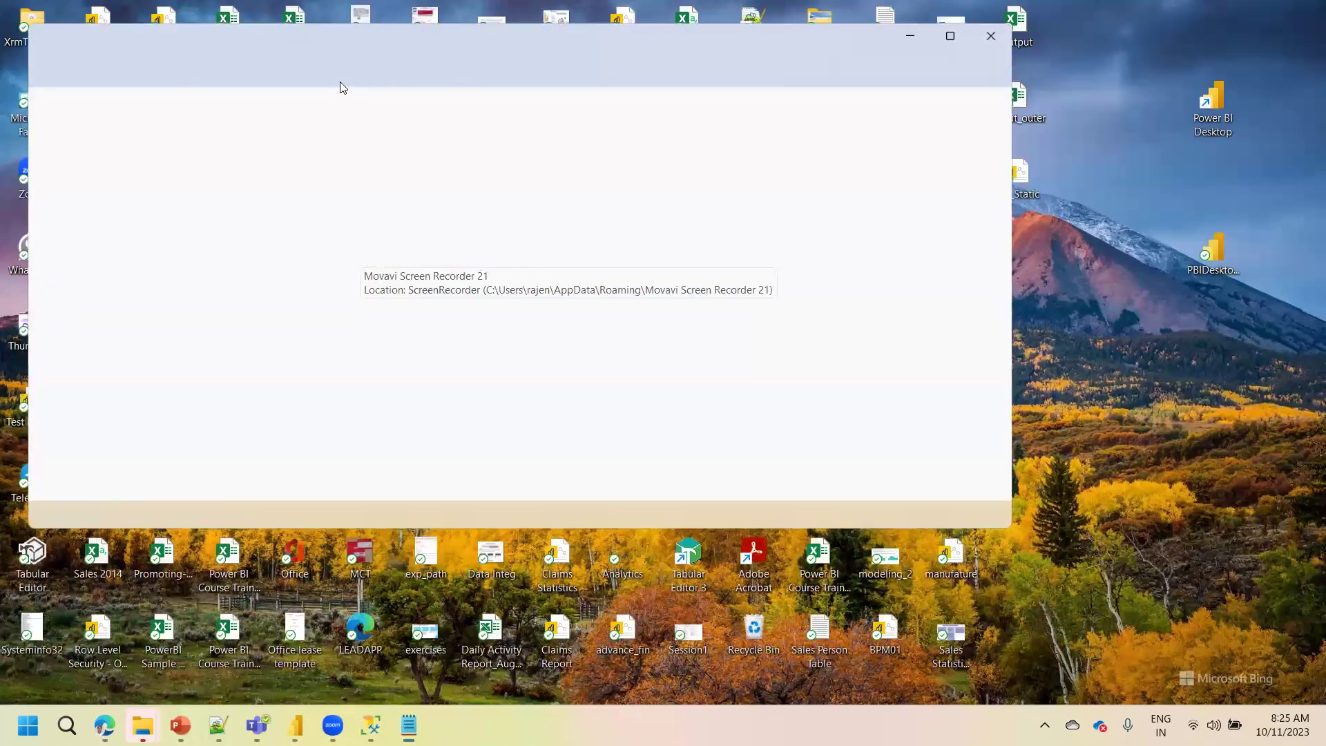
{"action": "double_click", "coordinate": [338, 47]}
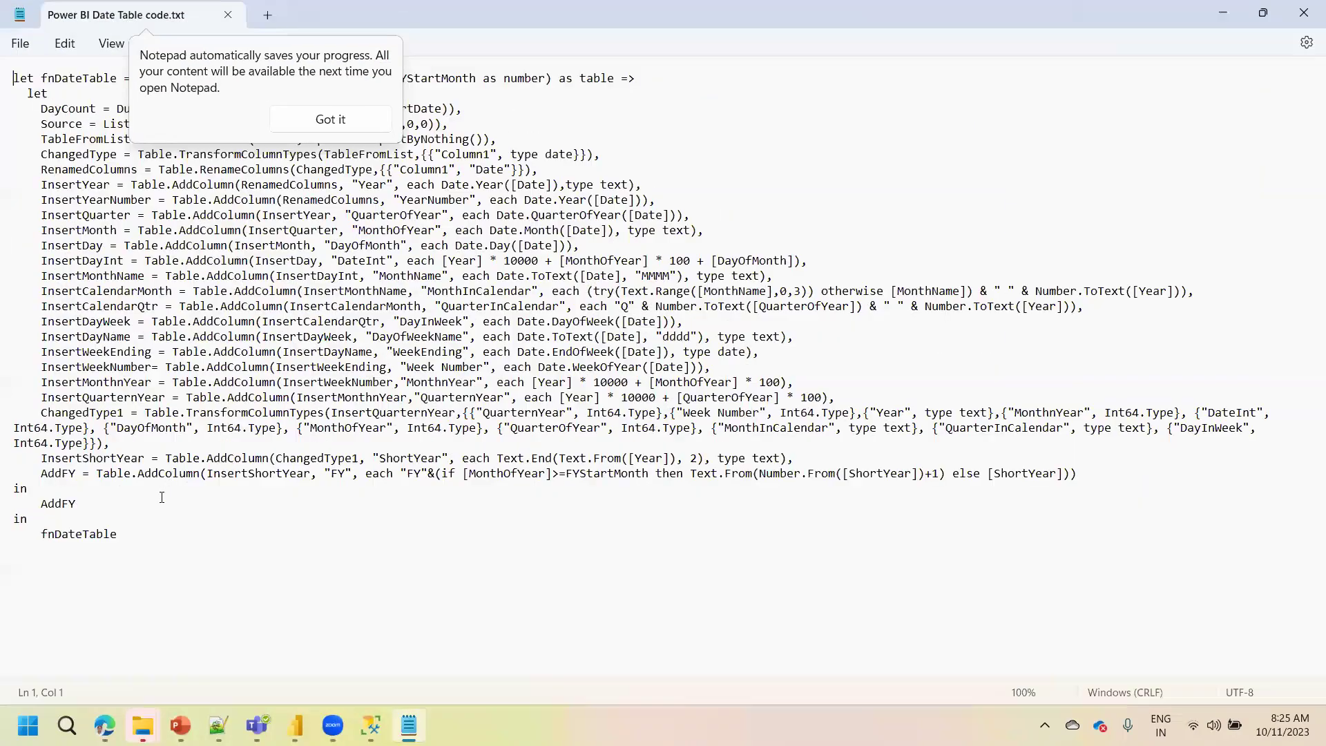
{"action": "left_click", "coordinate": [135, 537]}
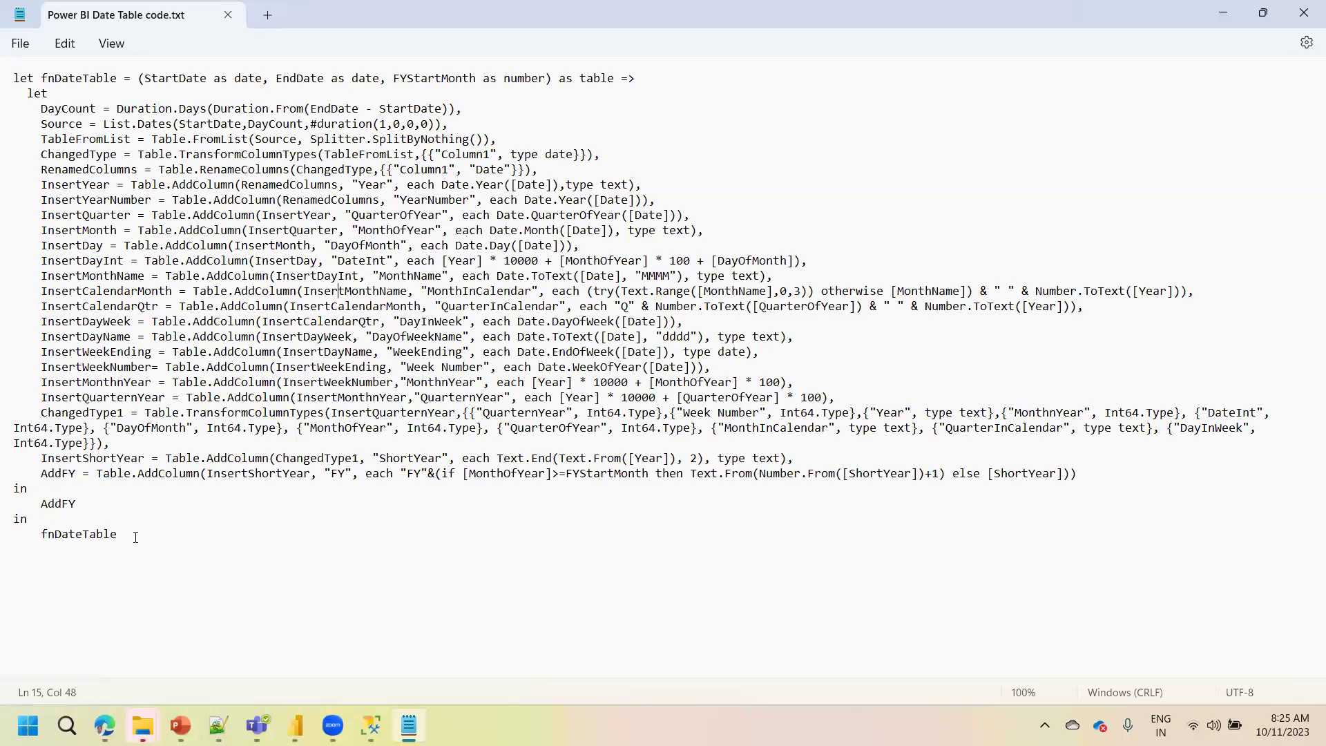
{"action": "left_click_drag", "start_coordinate": [135, 538], "coordinate": [1, 29]}
{"action": "key", "text": "ctrl+c"}
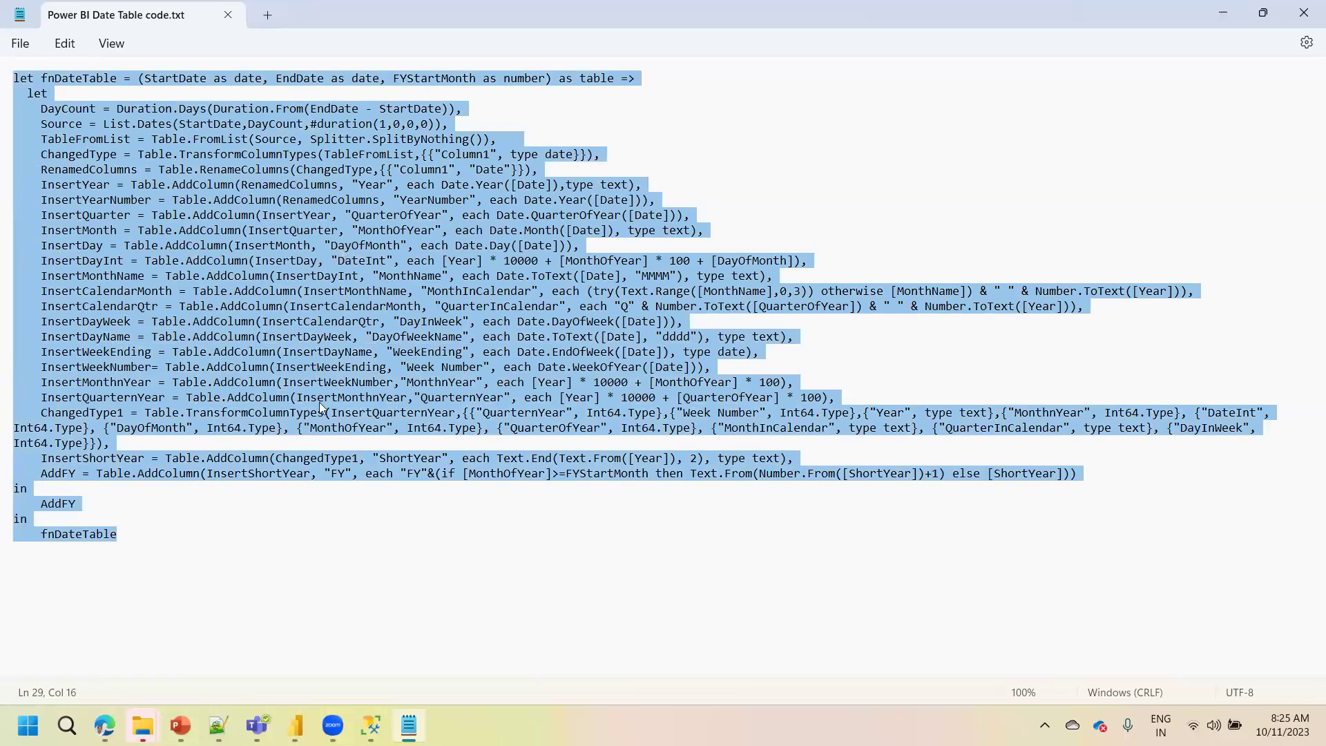
Switch back to Power Query Editor and create a new blank query
{"action": "left_click", "coordinate": [296, 726]}
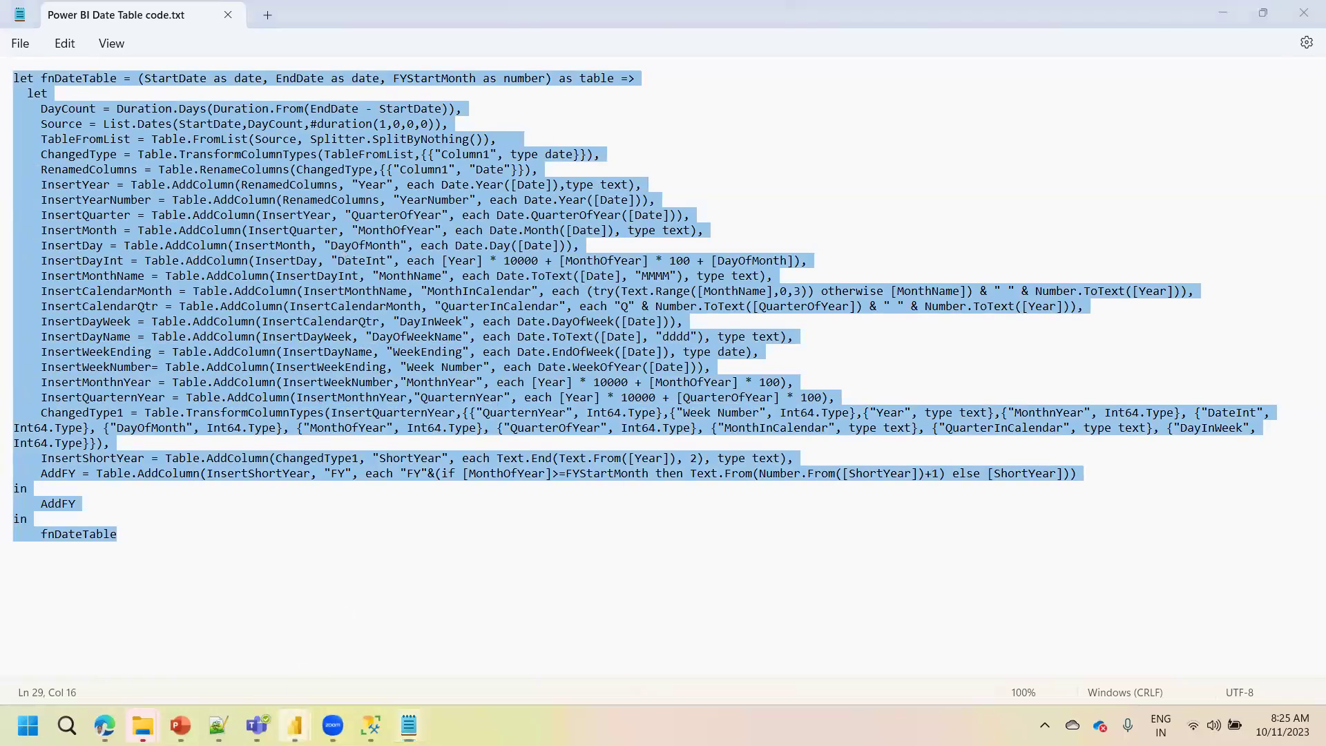
{"action": "left_click", "coordinate": [420, 663]}
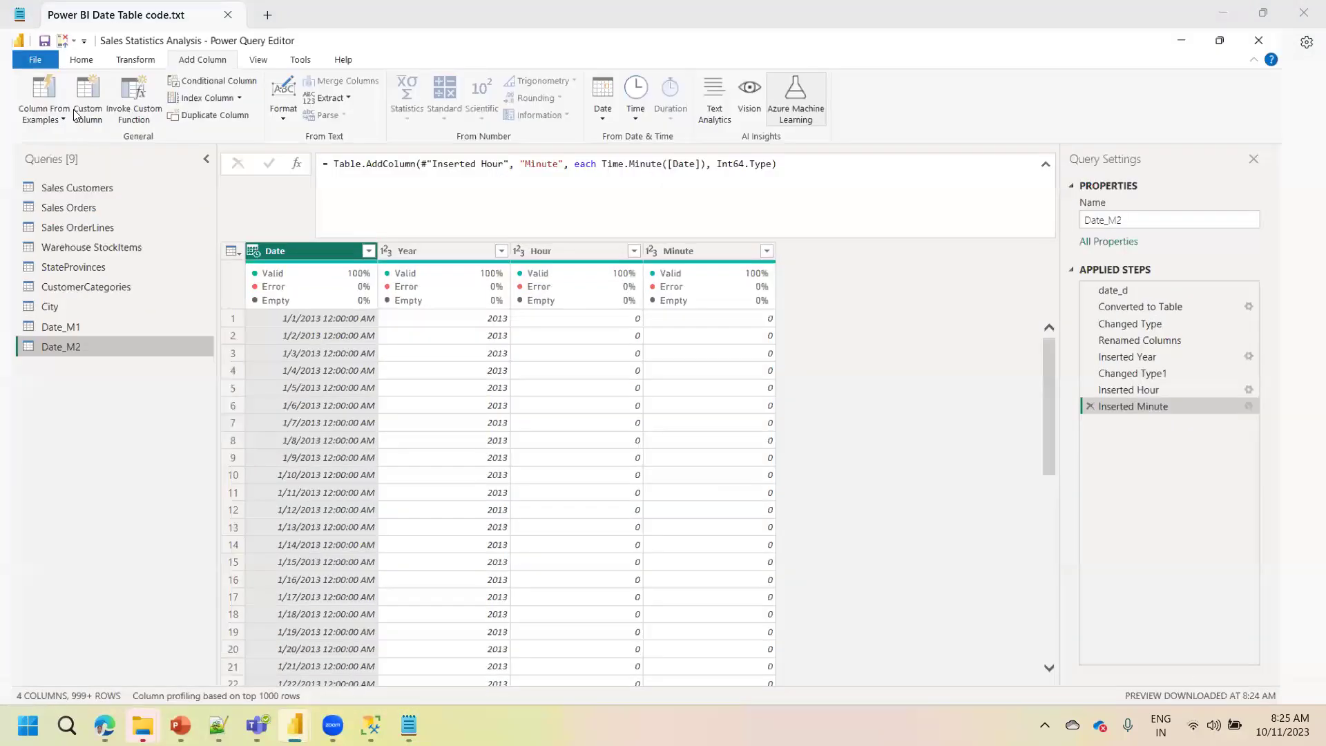
{"action": "left_click", "coordinate": [72, 29]}
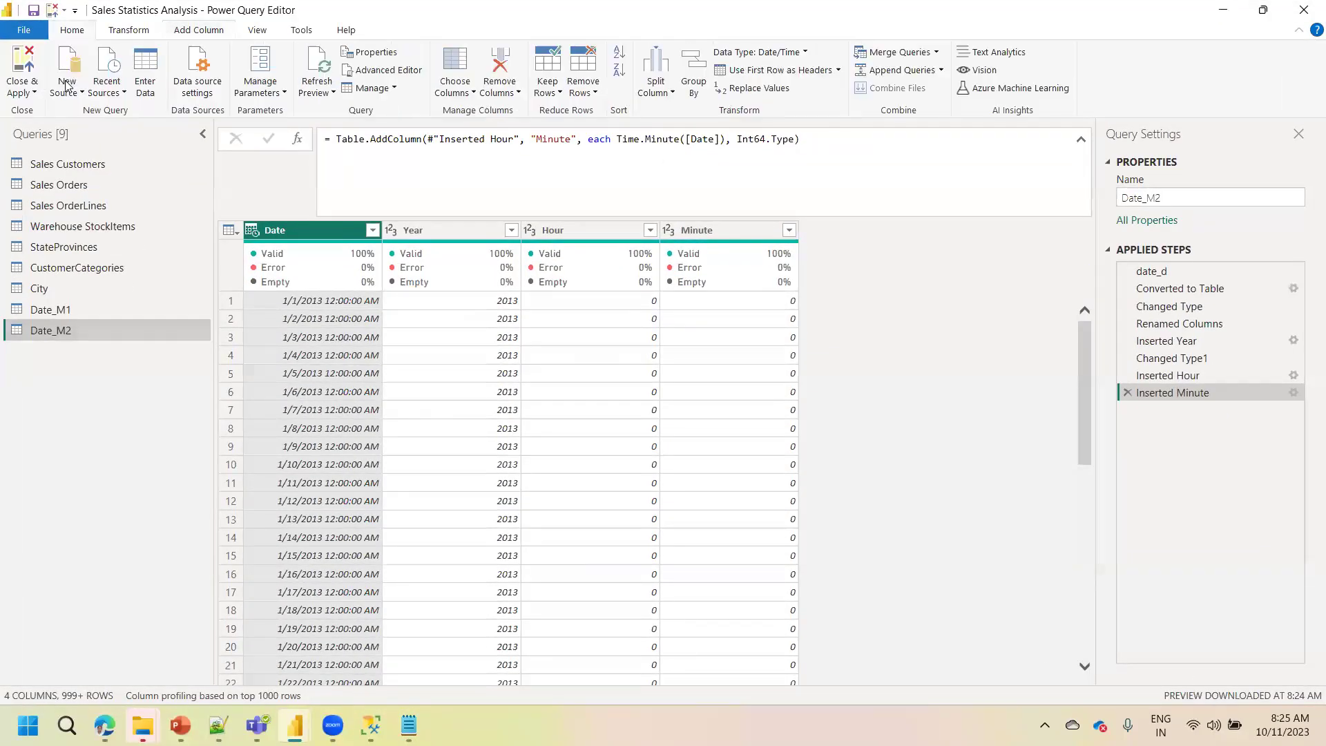
{"action": "left_click", "coordinate": [67, 72]}
{"action": "left_click", "coordinate": [94, 359]}
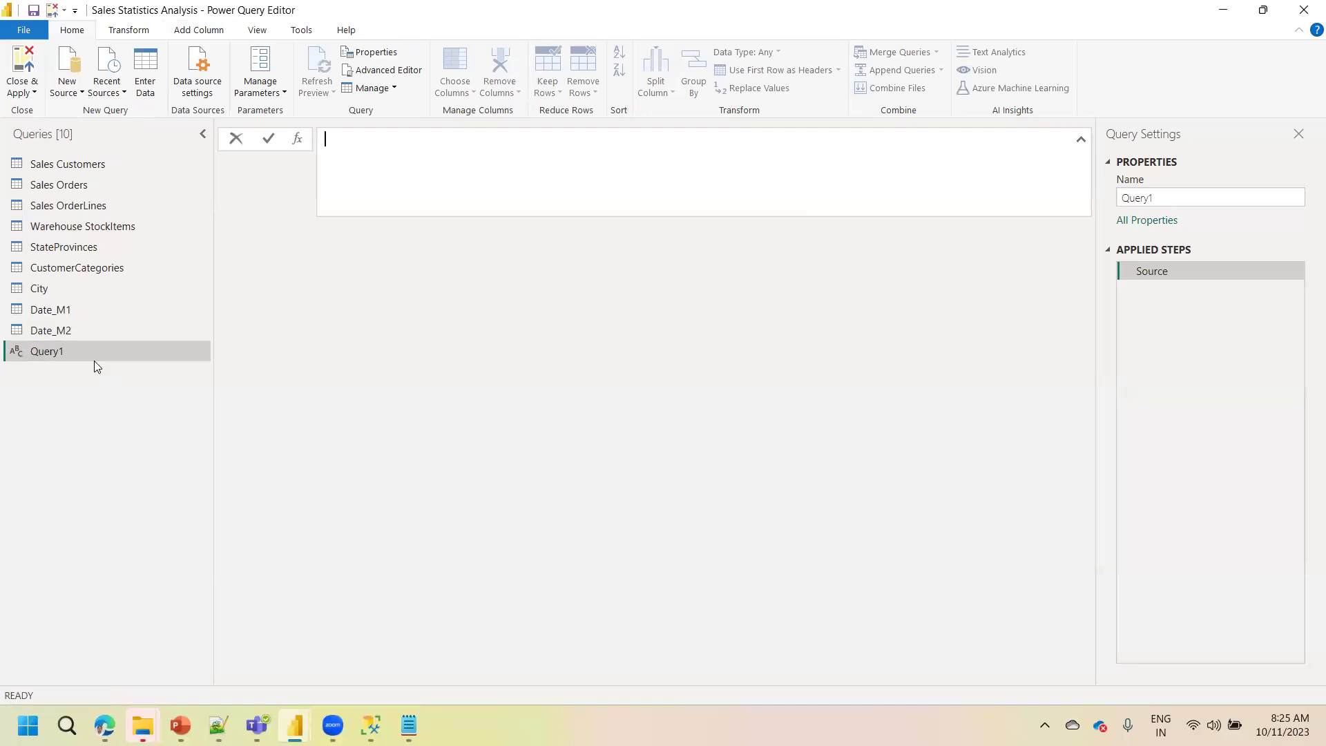
Replace the blank query's entire M code with the copied fnDateTable function code and apply it
{"action": "left_click", "coordinate": [379, 70]}
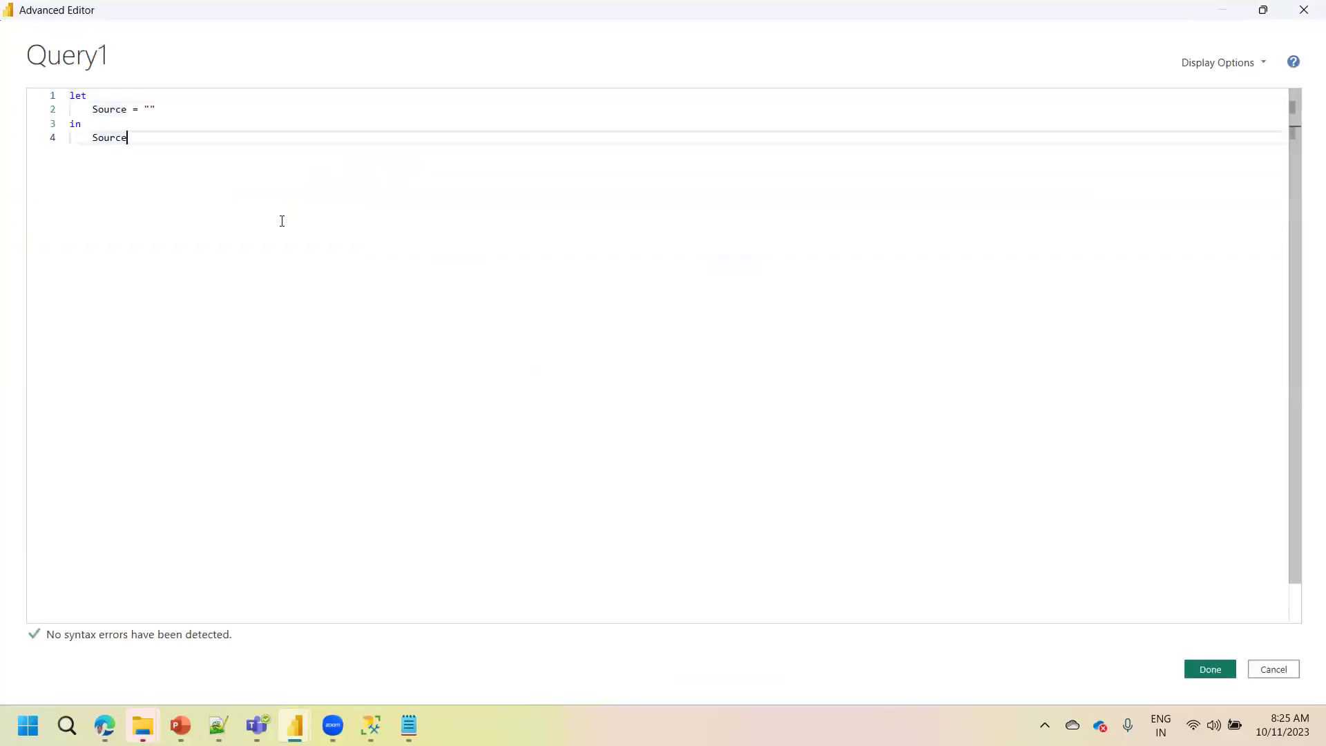
{"action": "key", "text": "ctrl+a"}
{"action": "key", "text": "ctrl+v"}
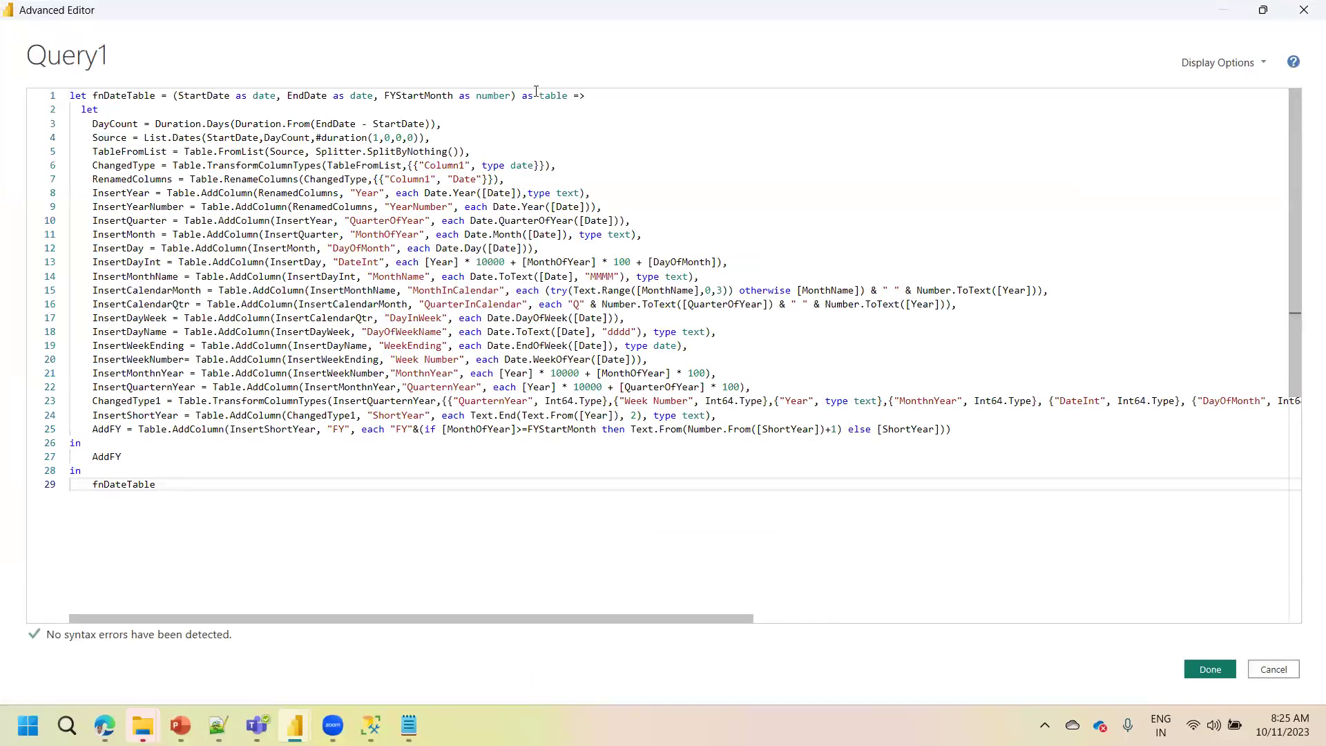
{"action": "mouse_move", "coordinate": [228, 189]}
{"action": "left_click", "coordinate": [1212, 667]}
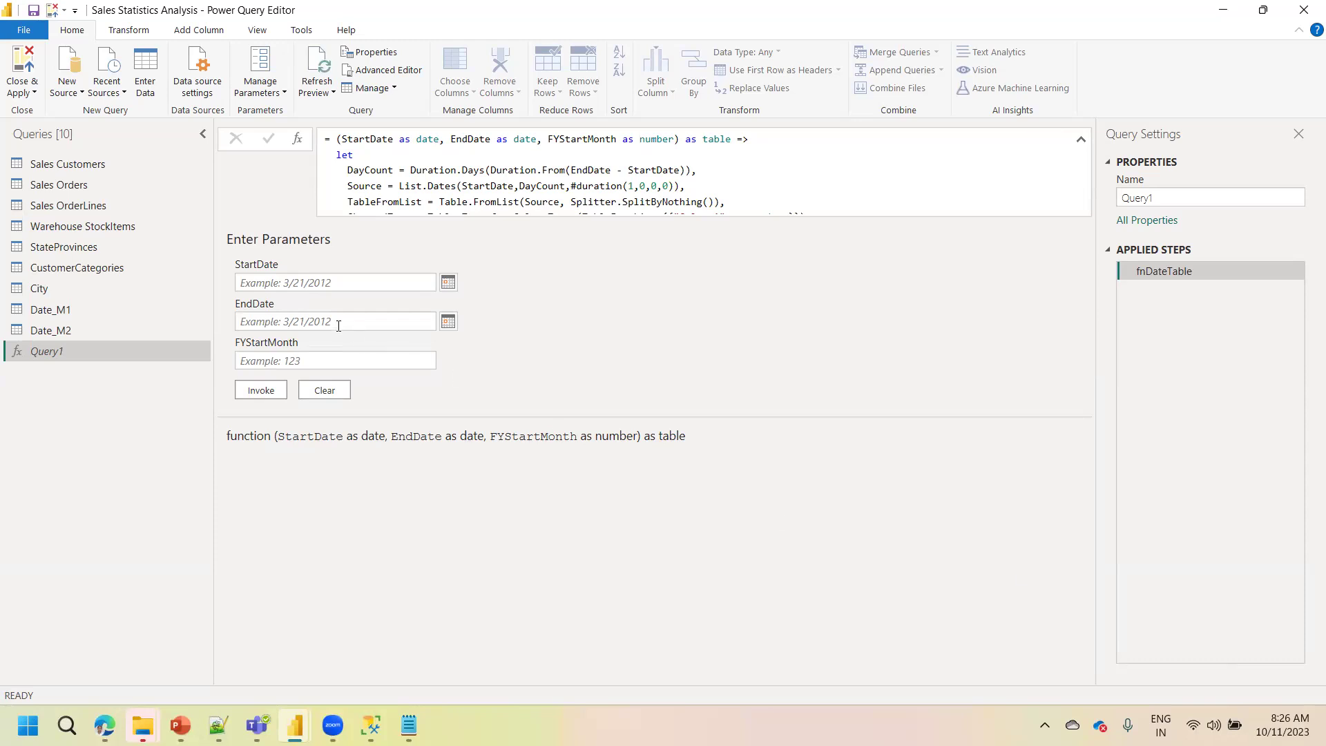
Invoke the date table function with StartDate 1/1/2013, EndDate 12/31/2023 and FYStartMonth 1
{"action": "left_click", "coordinate": [313, 360]}
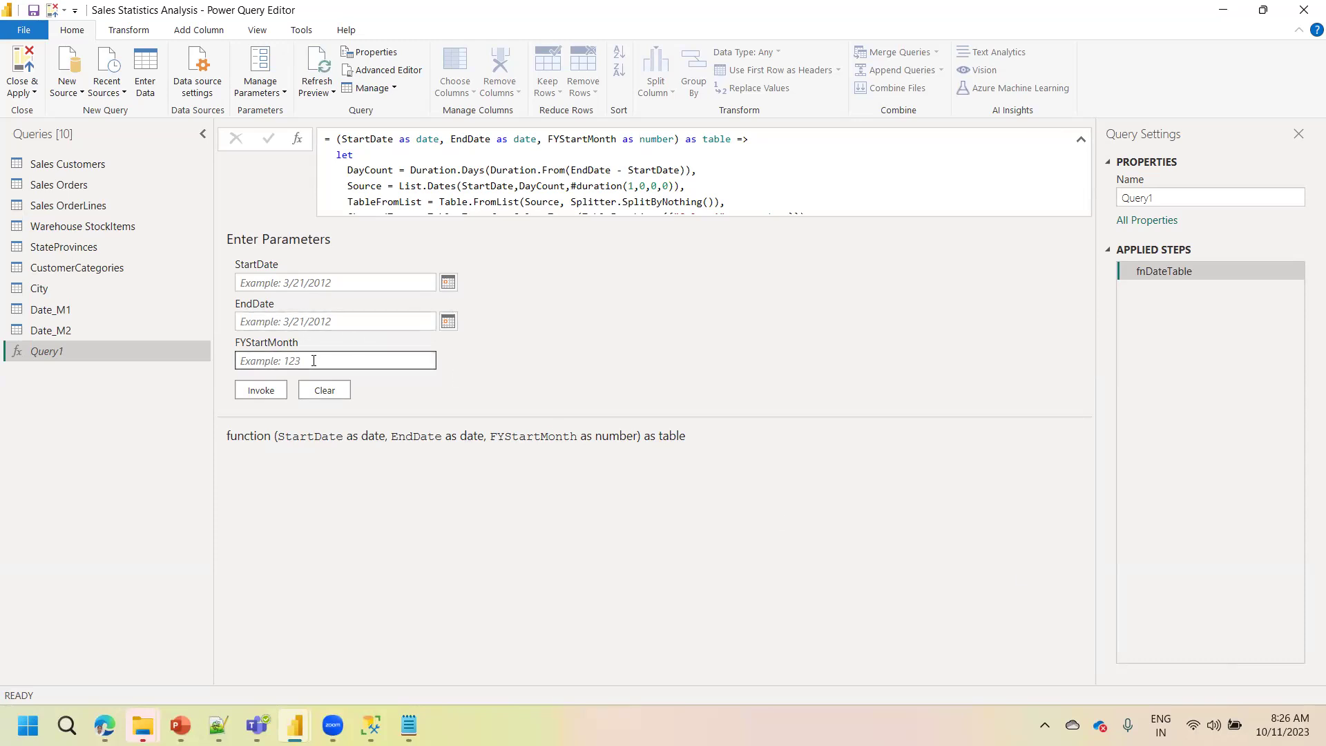
{"action": "left_click", "coordinate": [276, 282]}
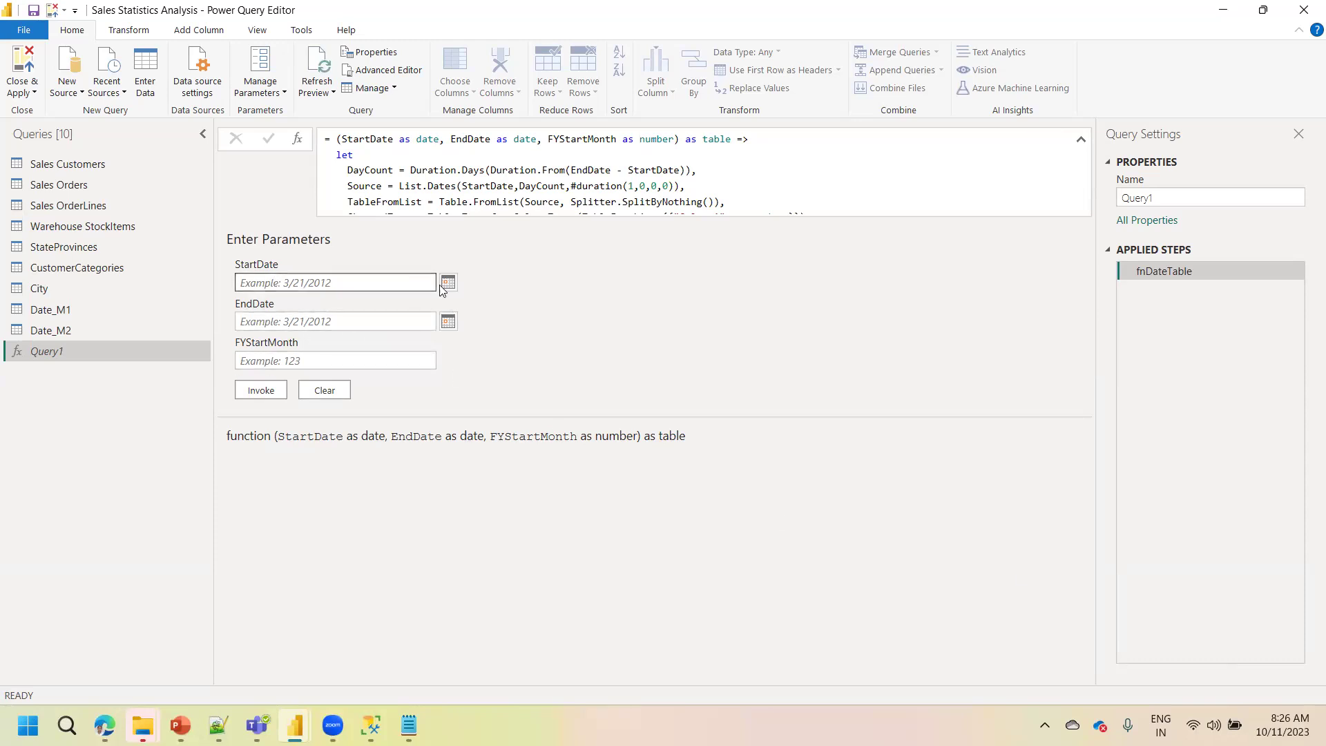
{"action": "left_click", "coordinate": [356, 283]}
{"action": "type", "text": "1/"}
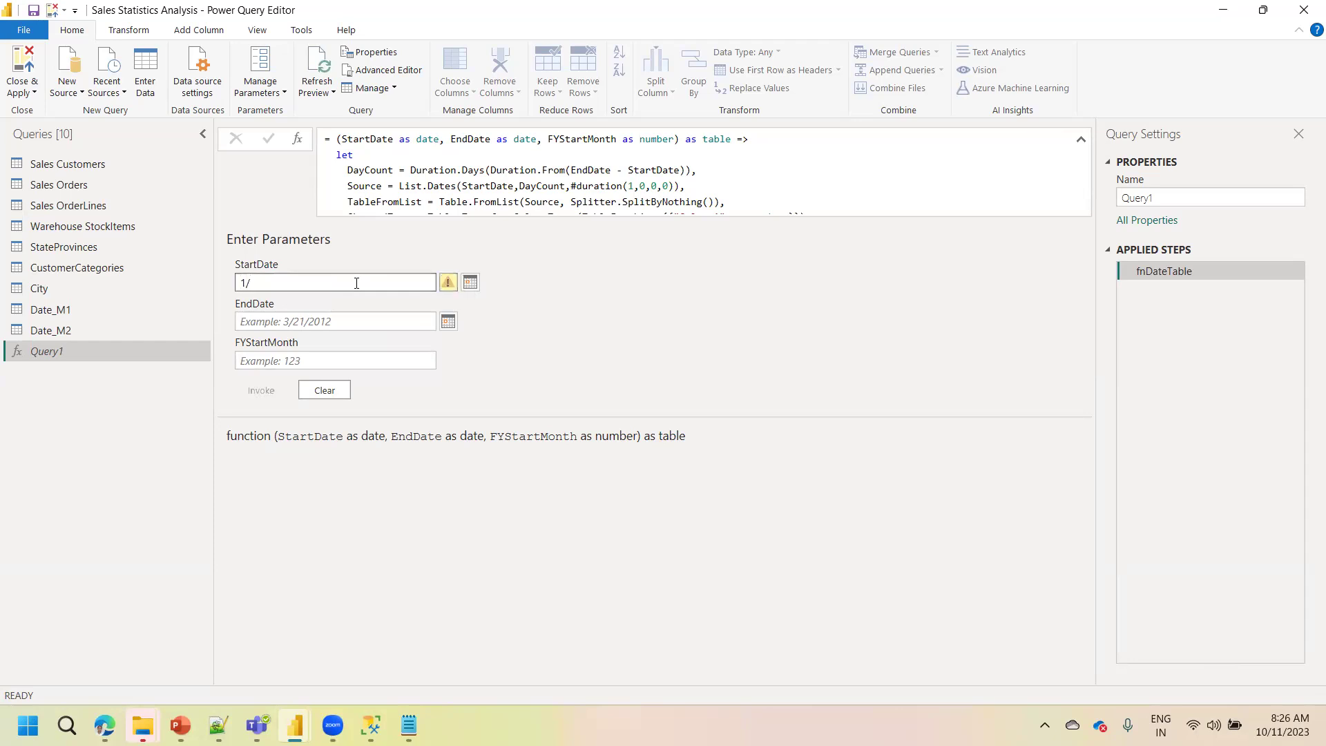
{"action": "type", "text": "1/2013"}
{"action": "left_click", "coordinate": [323, 322]}
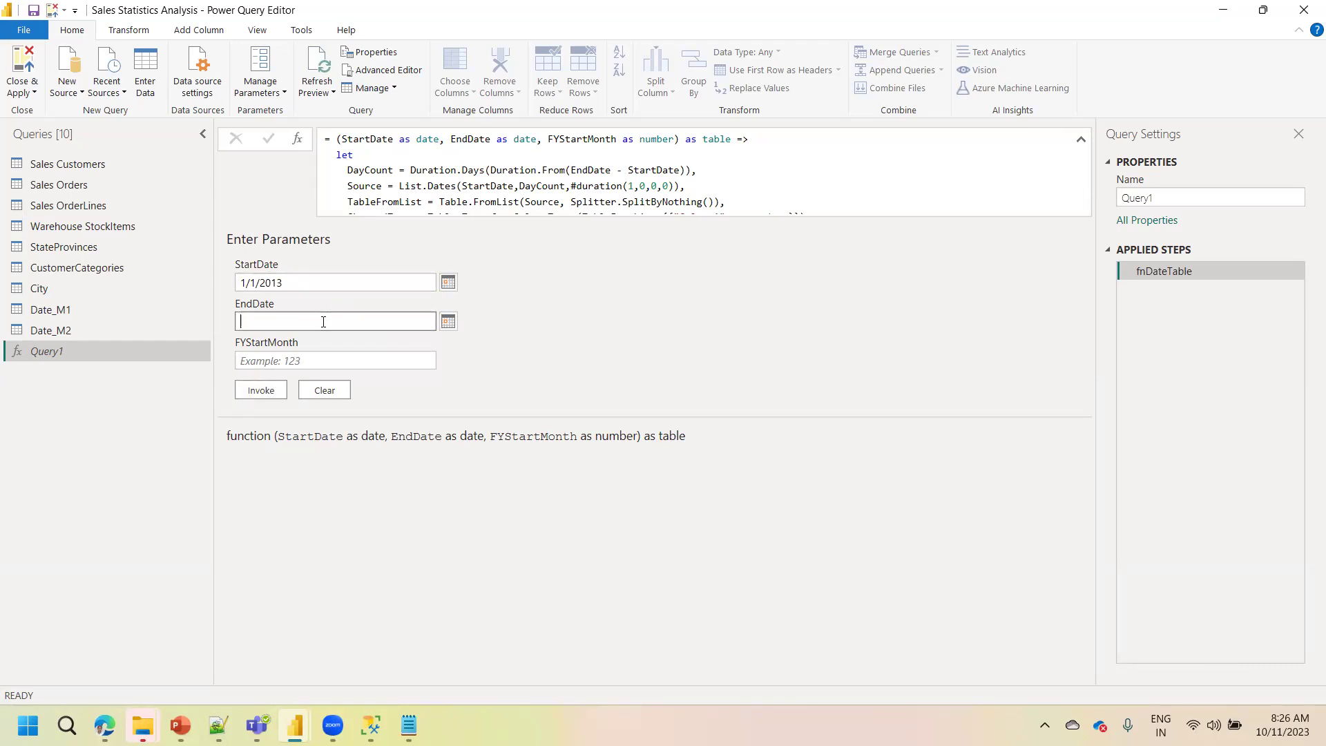
{"action": "type", "text": "12/31/2023"}
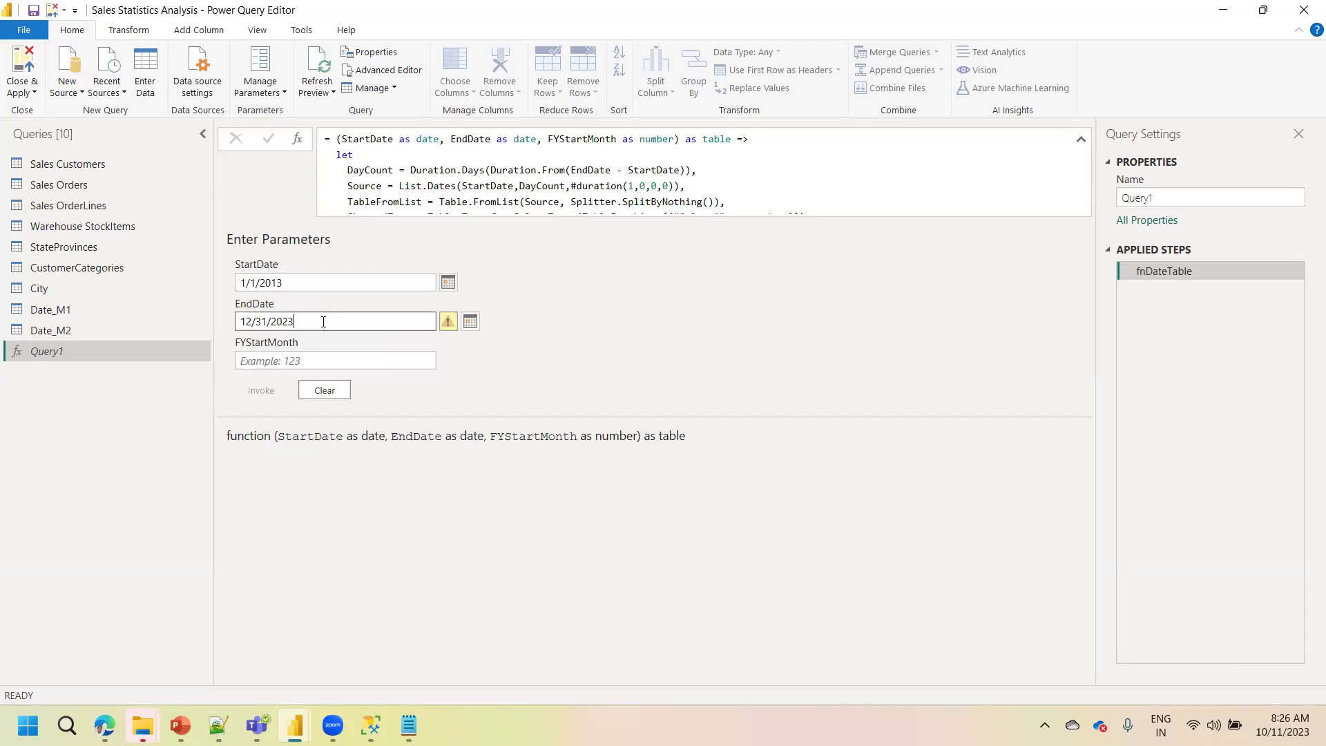
{"action": "left_click", "coordinate": [314, 361]}
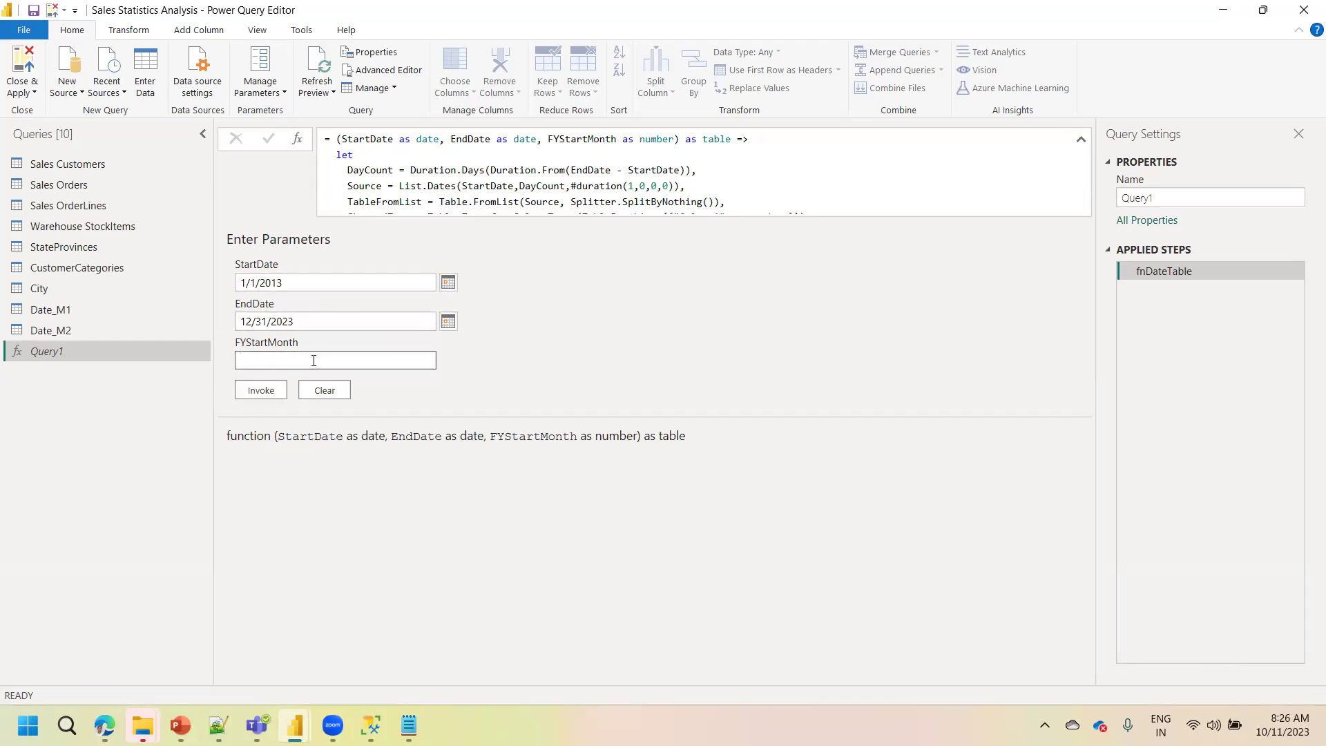
{"action": "type", "text": "1"}
{"action": "left_click", "coordinate": [274, 388]}
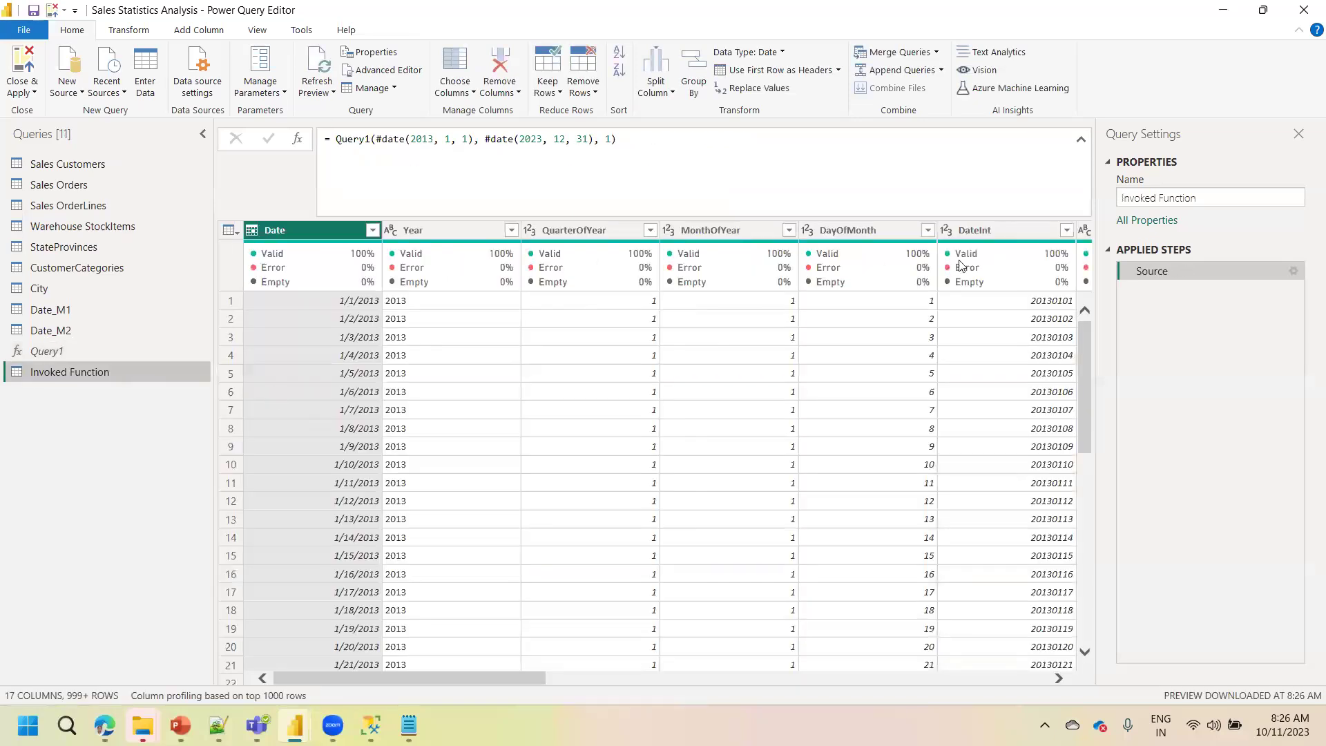
Collapse the formula bar above the Invoked Function table to give the data rows more room
{"action": "left_click", "coordinate": [1082, 140]}
{"action": "left_click", "coordinate": [1082, 141]}
{"action": "left_click", "coordinate": [1081, 140]}
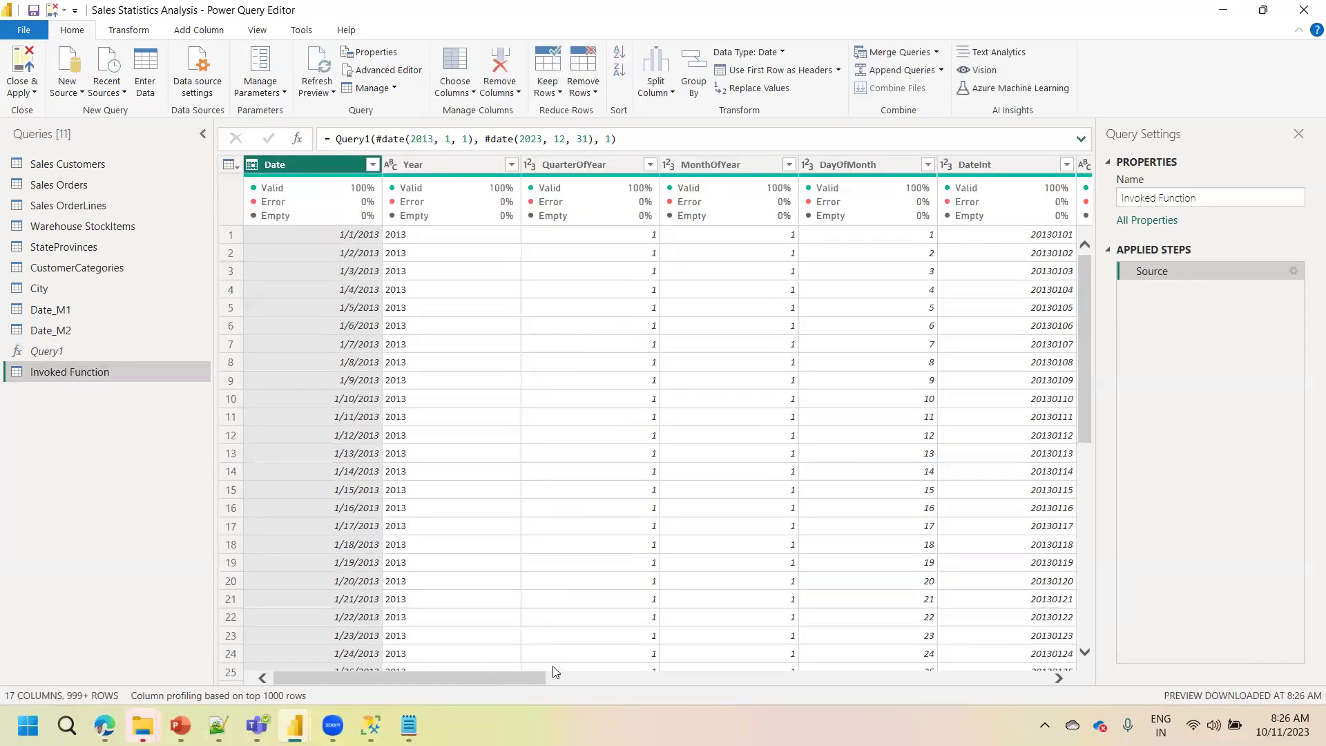
Rename the Invoked Function query as Date_M3
{"action": "left_click_drag", "start_coordinate": [533, 674], "coordinate": [1091, 694]}
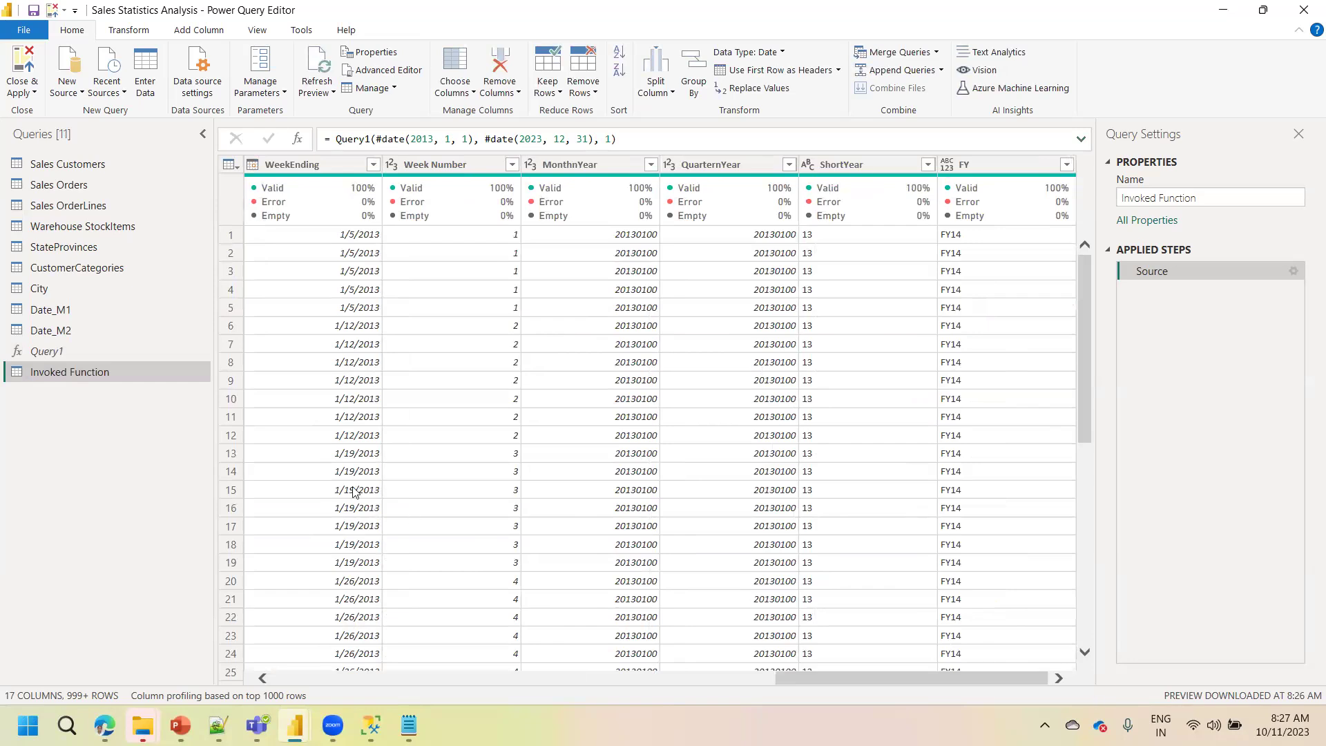
{"action": "left_click", "coordinate": [56, 352]}
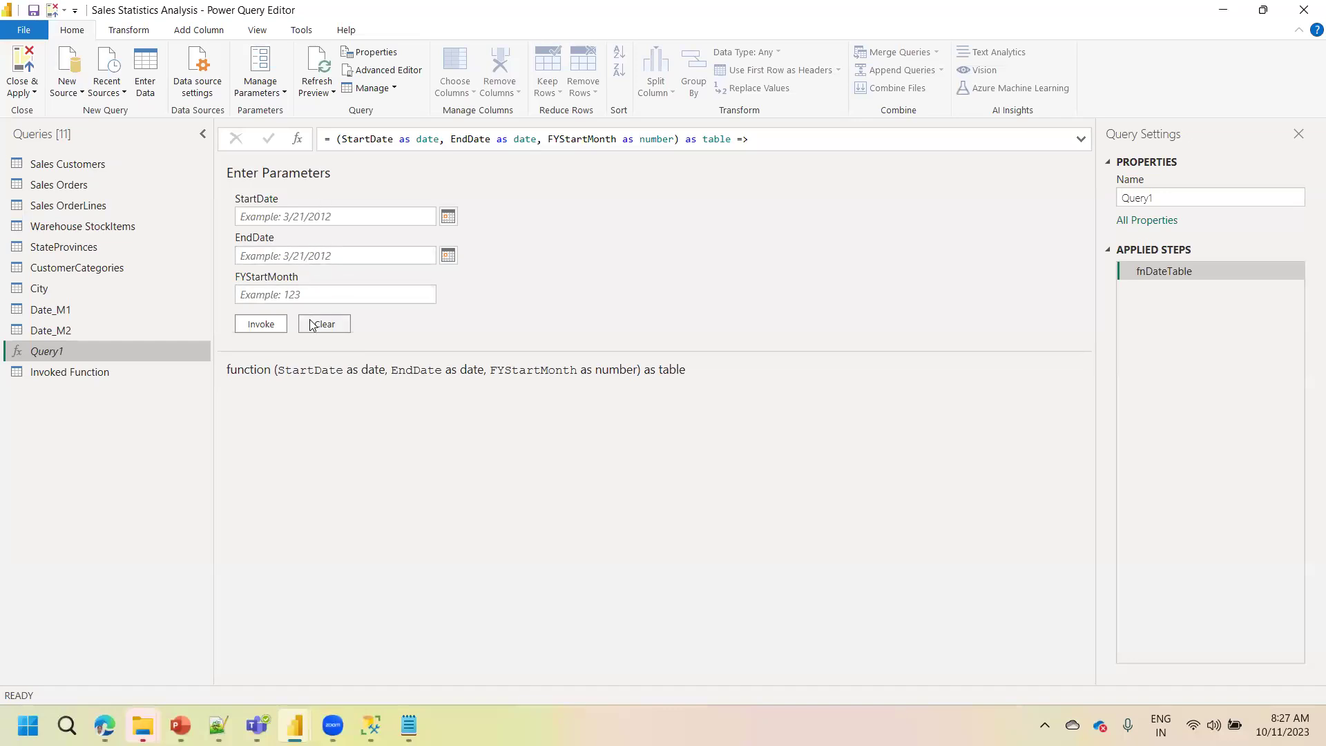
{"action": "left_click", "coordinate": [80, 374]}
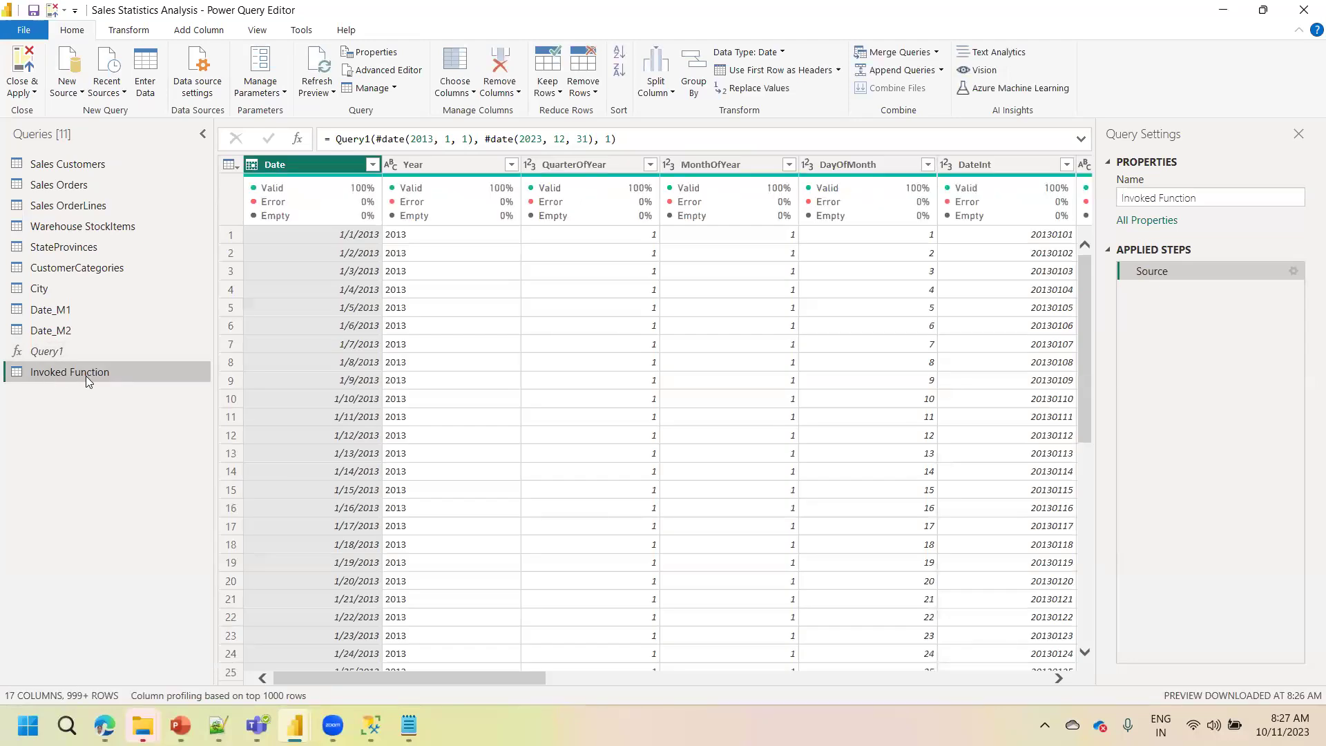
{"action": "double_click", "coordinate": [85, 376]}
{"action": "type", "text": "D"}
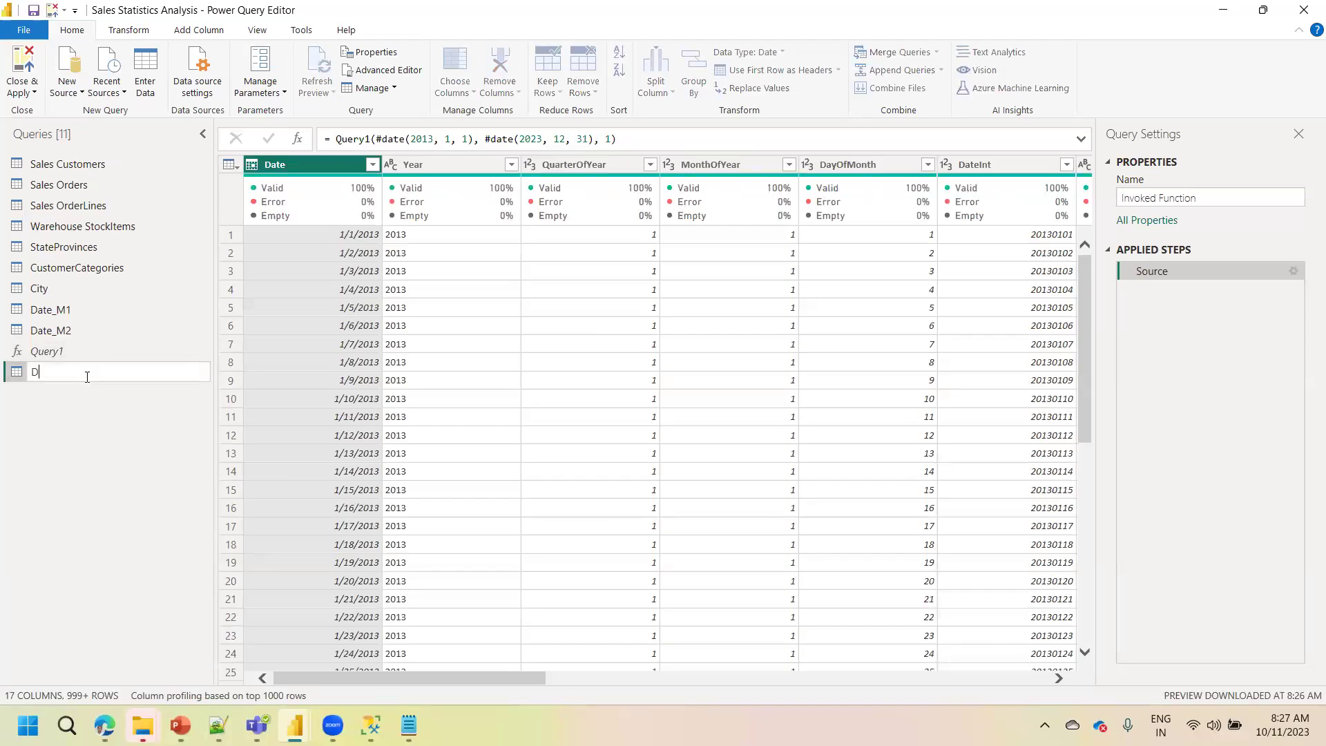
{"action": "type", "text": "ate_M3"}
{"action": "key", "text": "Return"}
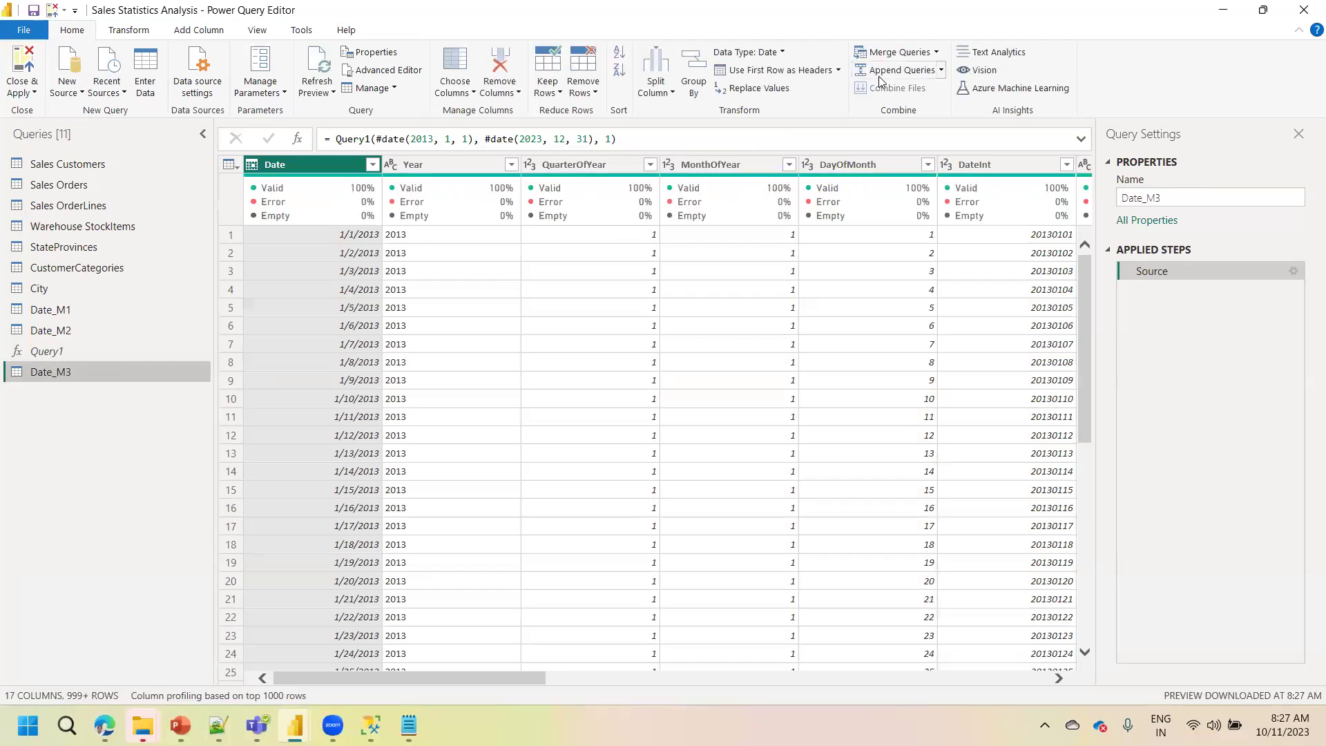
Examine the M code behind Date_M2 and compare the Date_M1, Date_M2 and Date_M3 tables
{"action": "left_click", "coordinate": [878, 72]}
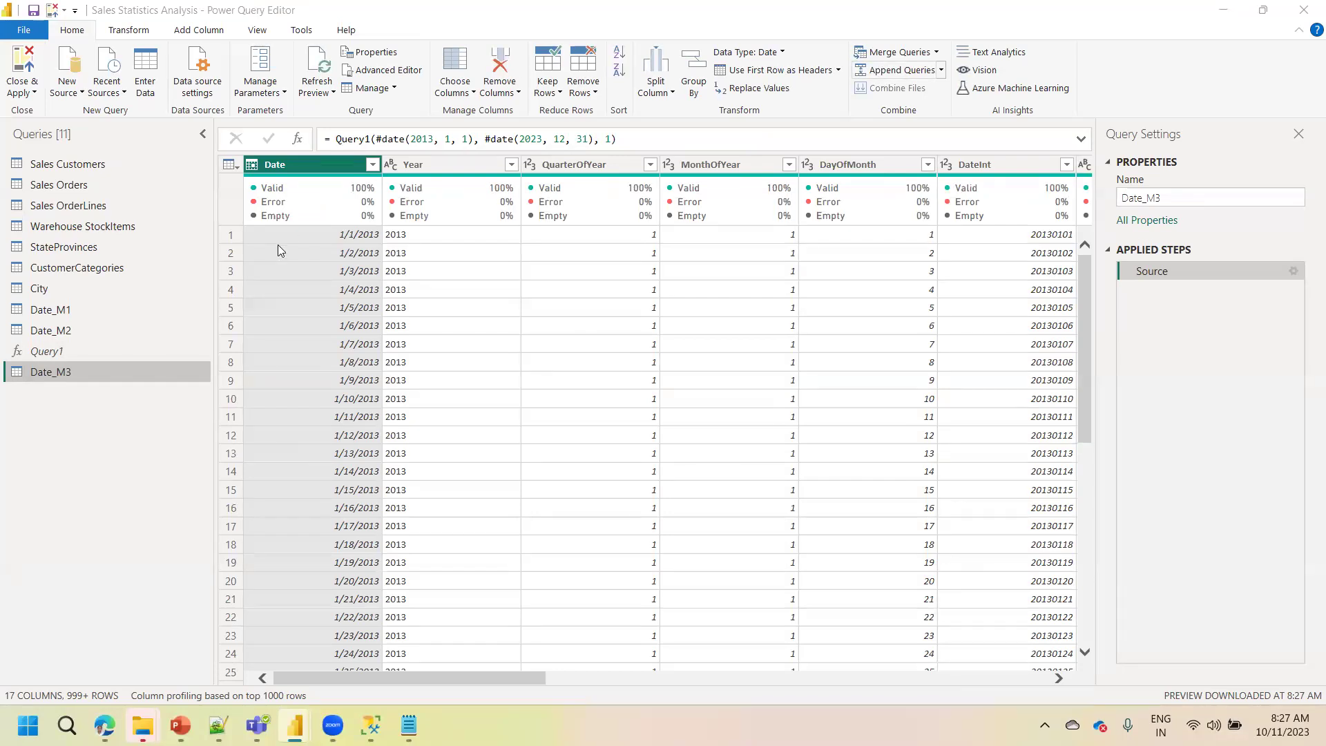
{"action": "left_click_drag", "start_coordinate": [81, 338], "coordinate": [52, 331]}
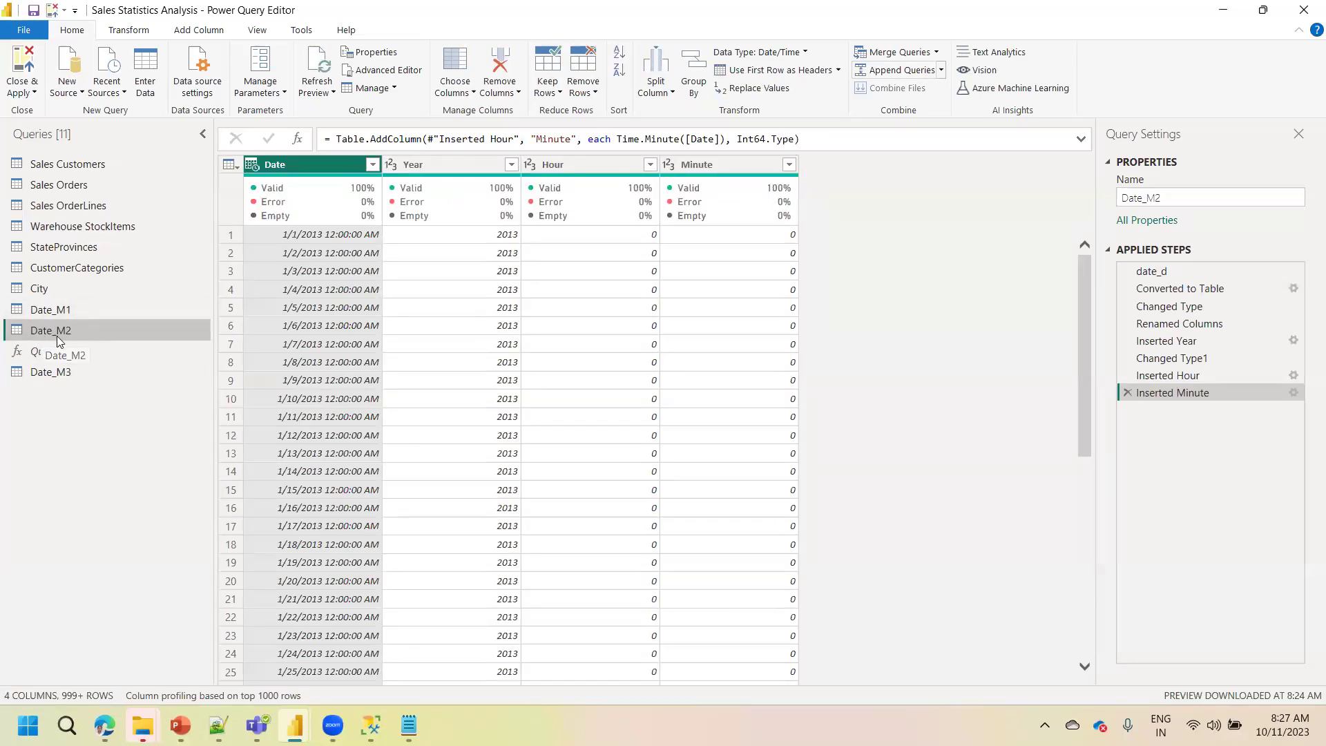
{"action": "left_click_drag", "start_coordinate": [57, 336], "coordinate": [57, 335]}
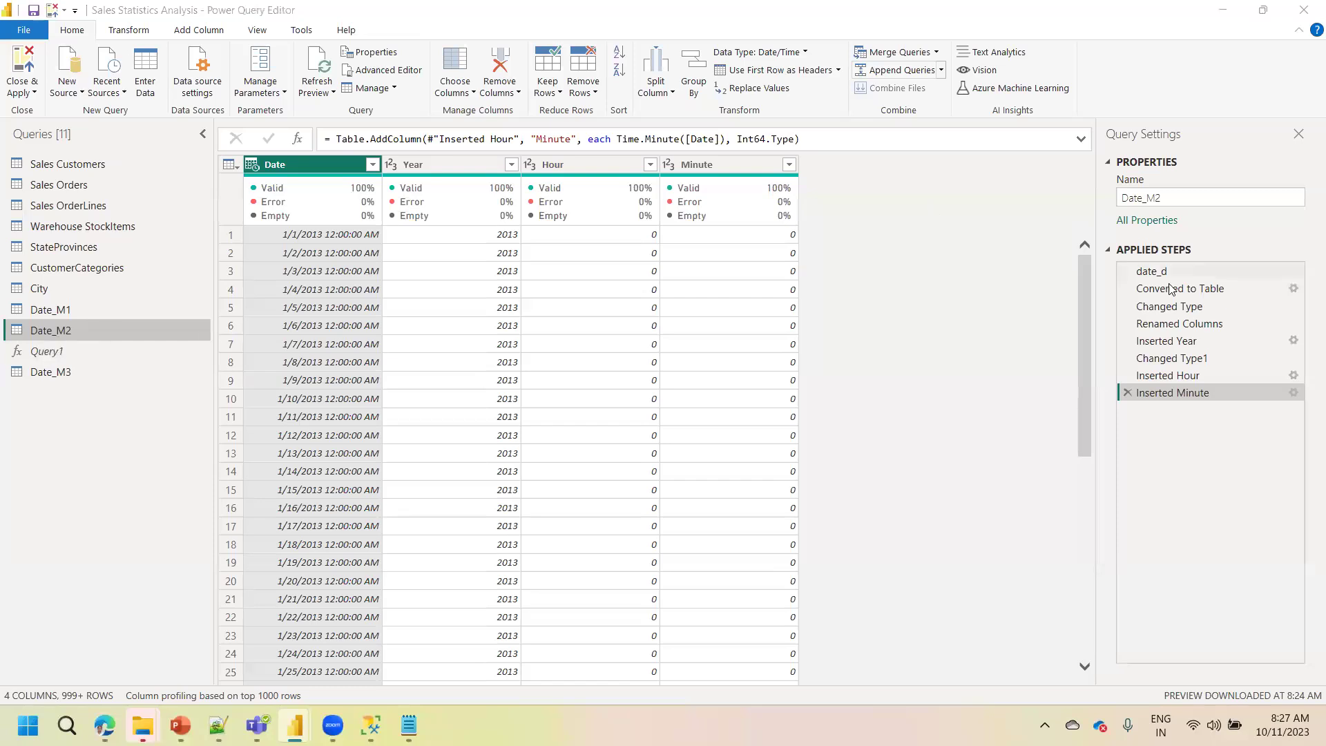
{"action": "left_click", "coordinate": [394, 73]}
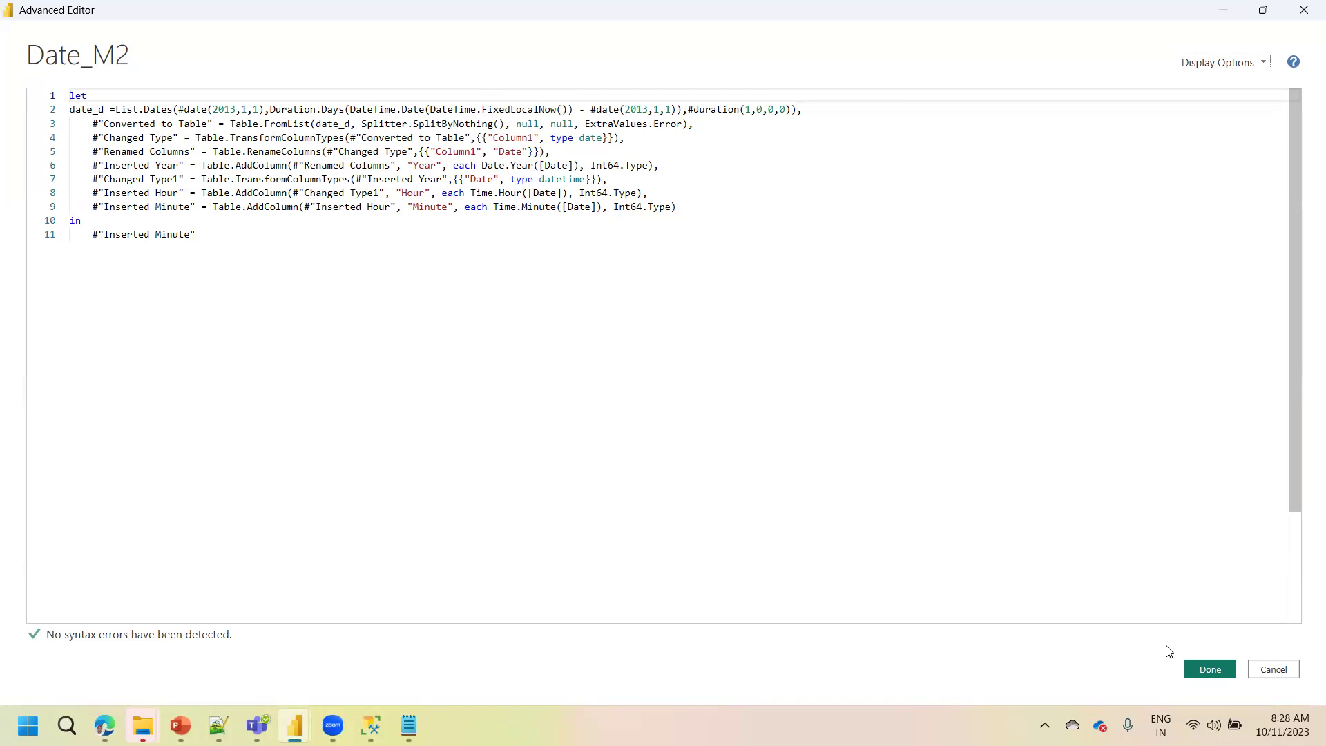
{"action": "left_click", "coordinate": [1274, 669]}
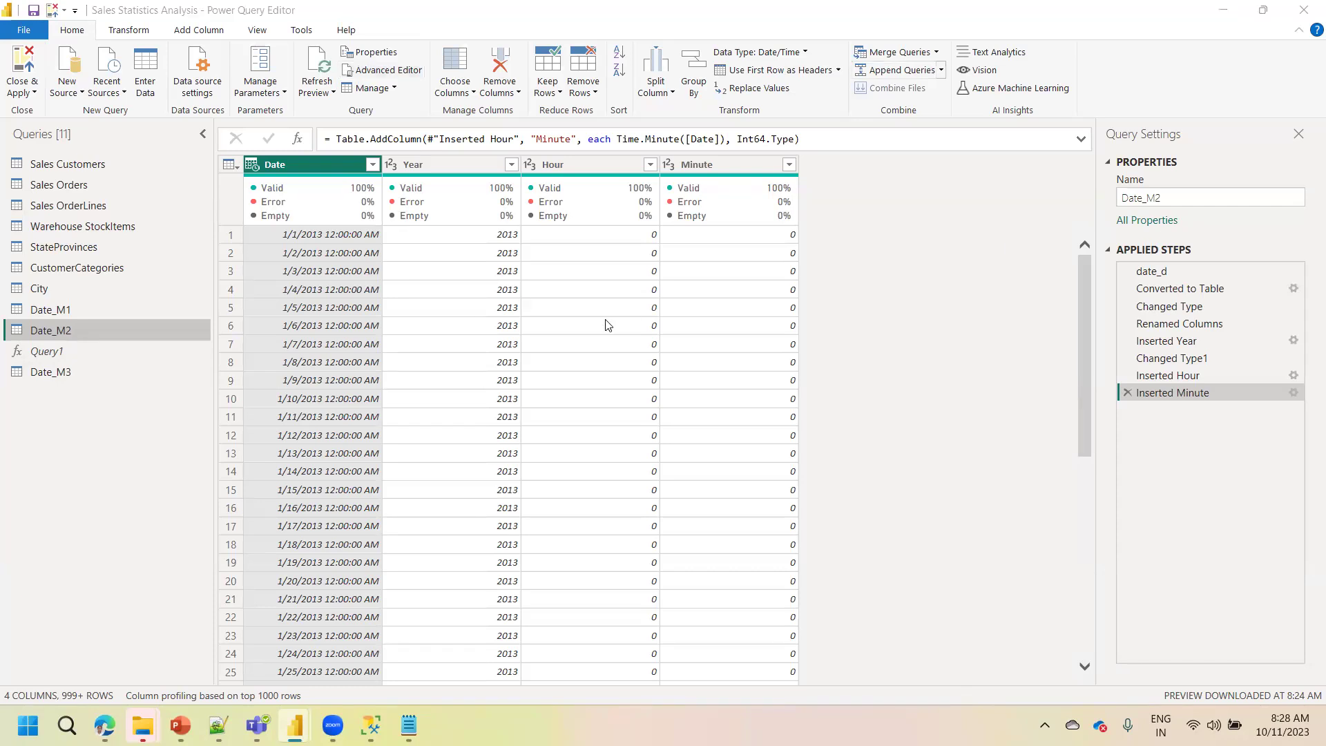
{"action": "left_click", "coordinate": [58, 313]}
{"action": "left_click", "coordinate": [58, 330]}
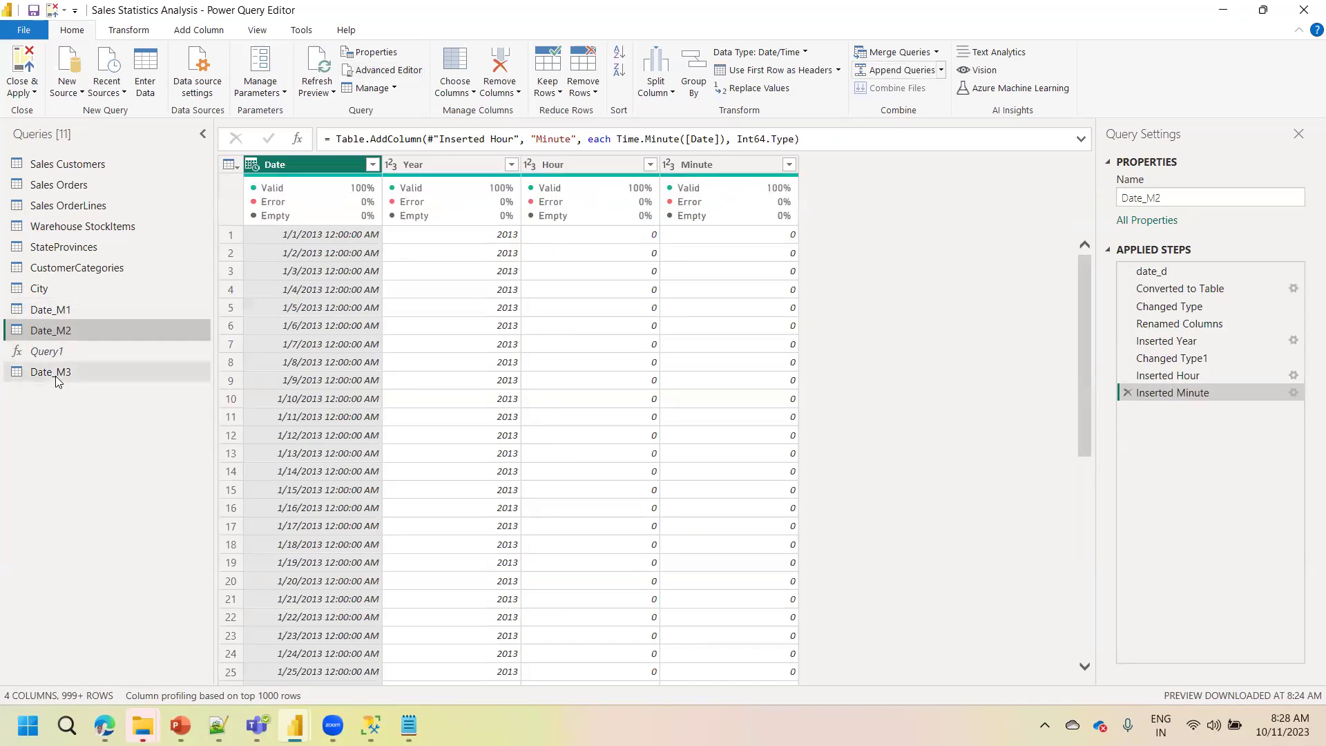
{"action": "left_click", "coordinate": [56, 374]}
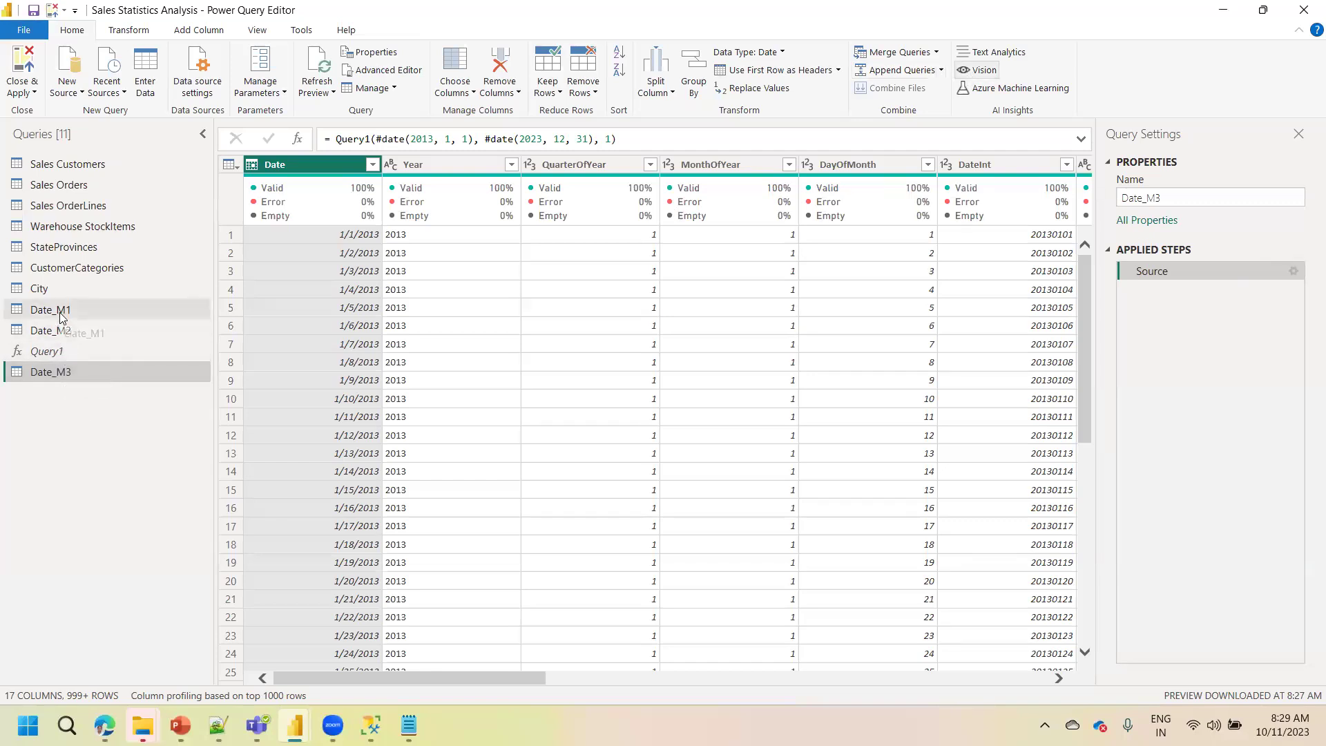
{"action": "left_click", "coordinate": [57, 333]}
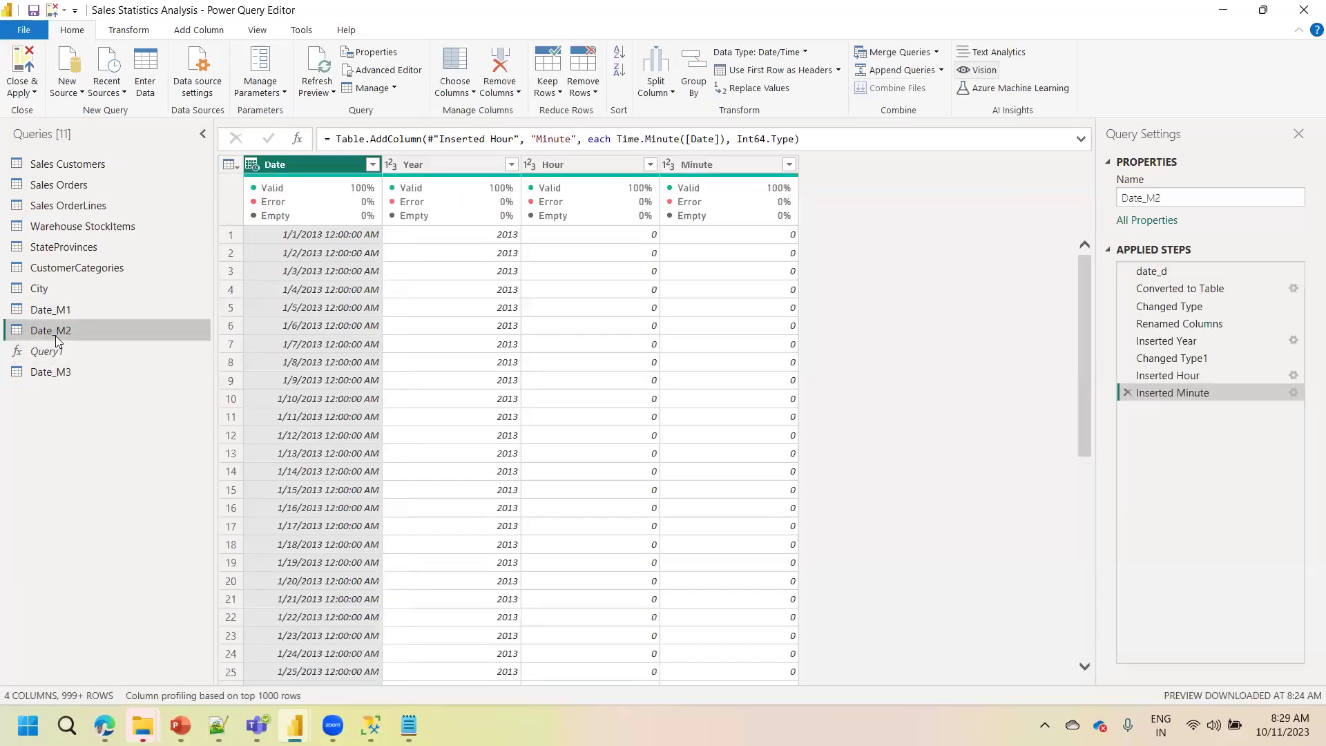
{"action": "left_click", "coordinate": [54, 308]}
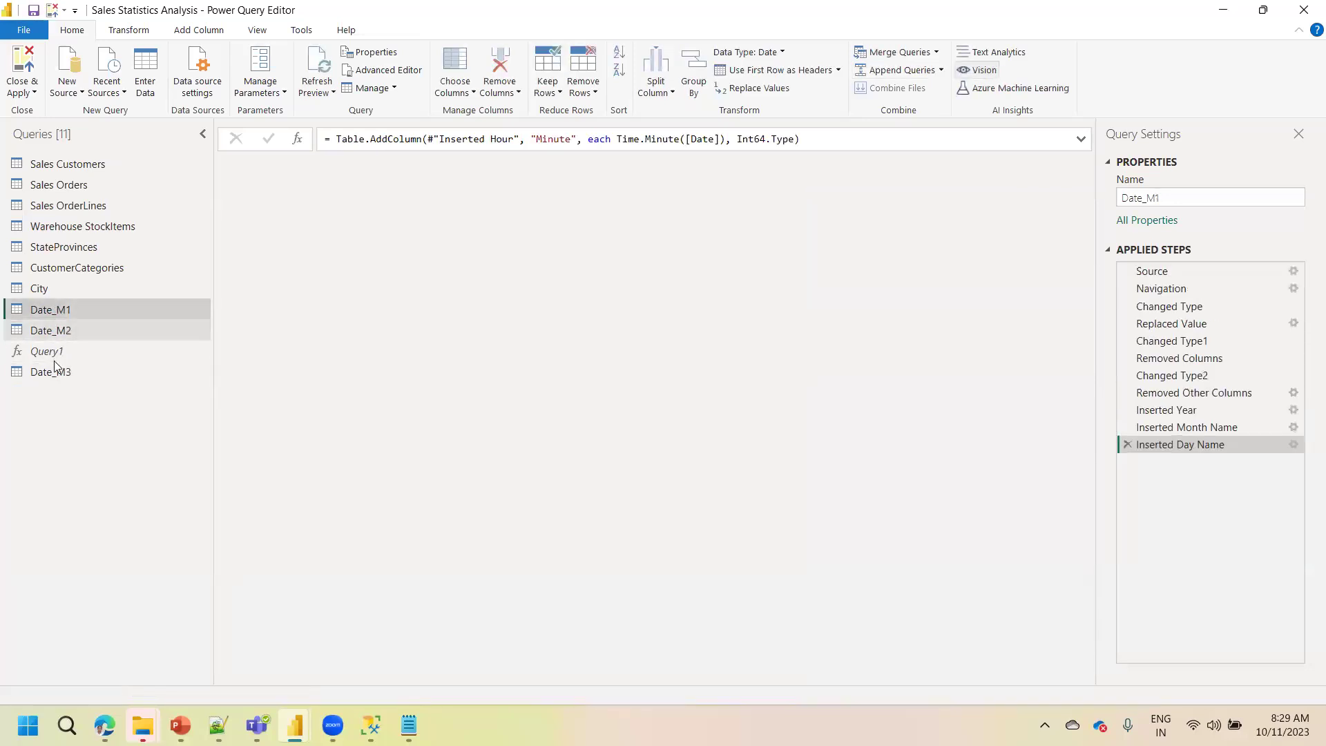
{"action": "left_click", "coordinate": [55, 374]}
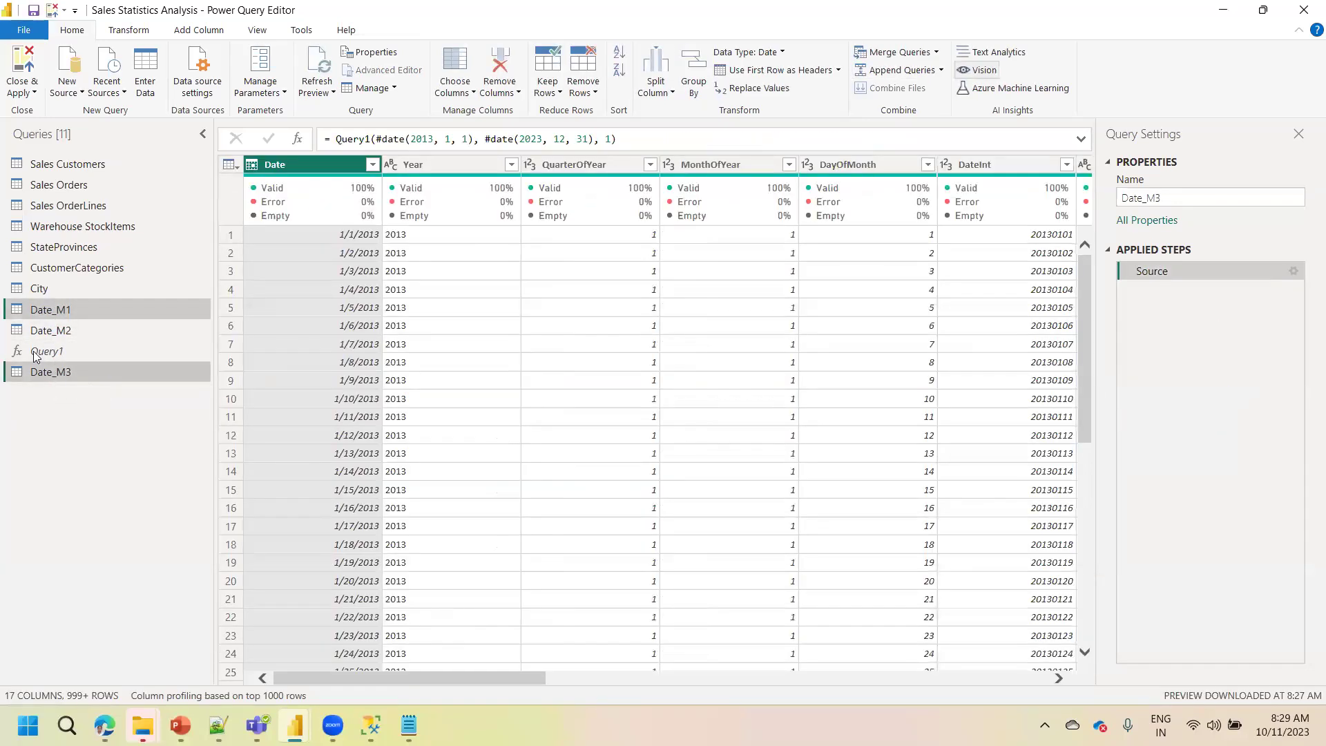
Disable load for the Date_M1 and Date_M3 queries, accepting the possible data loss for Date_M1
{"action": "right_click", "coordinate": [56, 373]}
{"action": "left_click", "coordinate": [38, 312]}
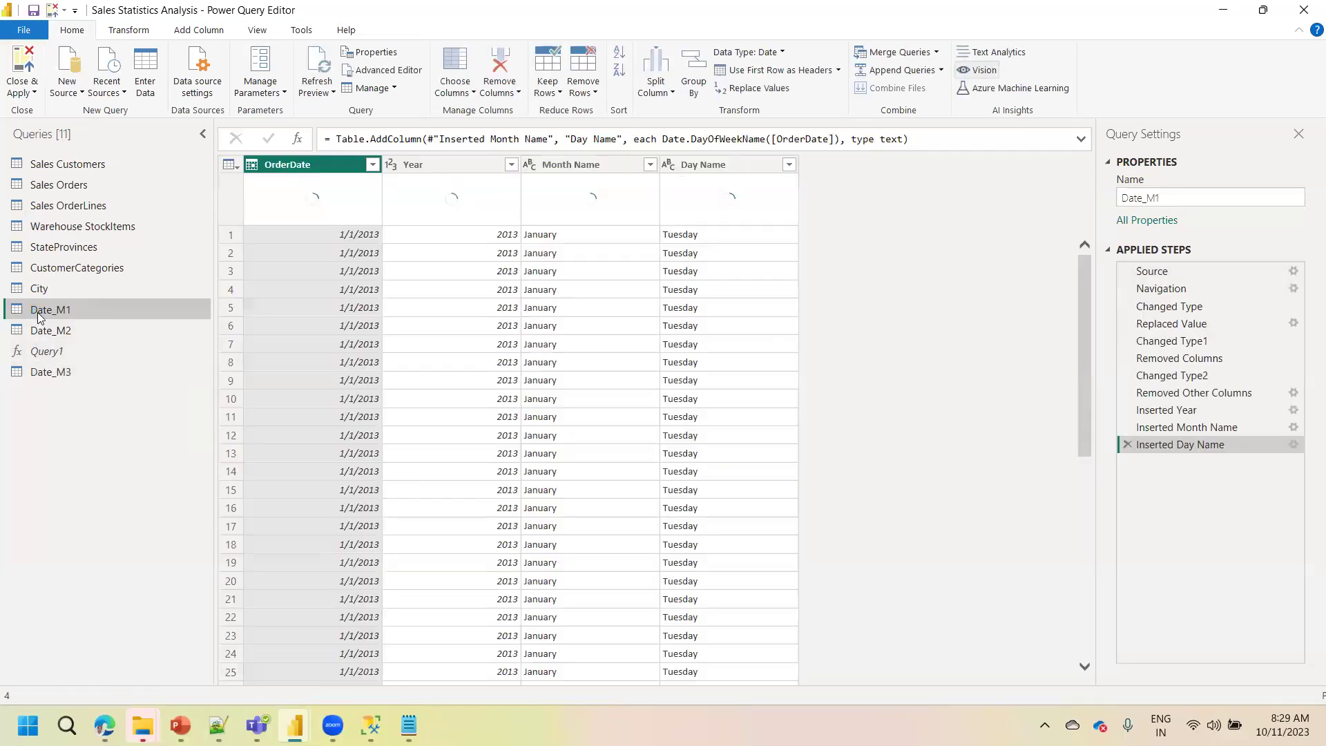
{"action": "right_click", "coordinate": [37, 312]}
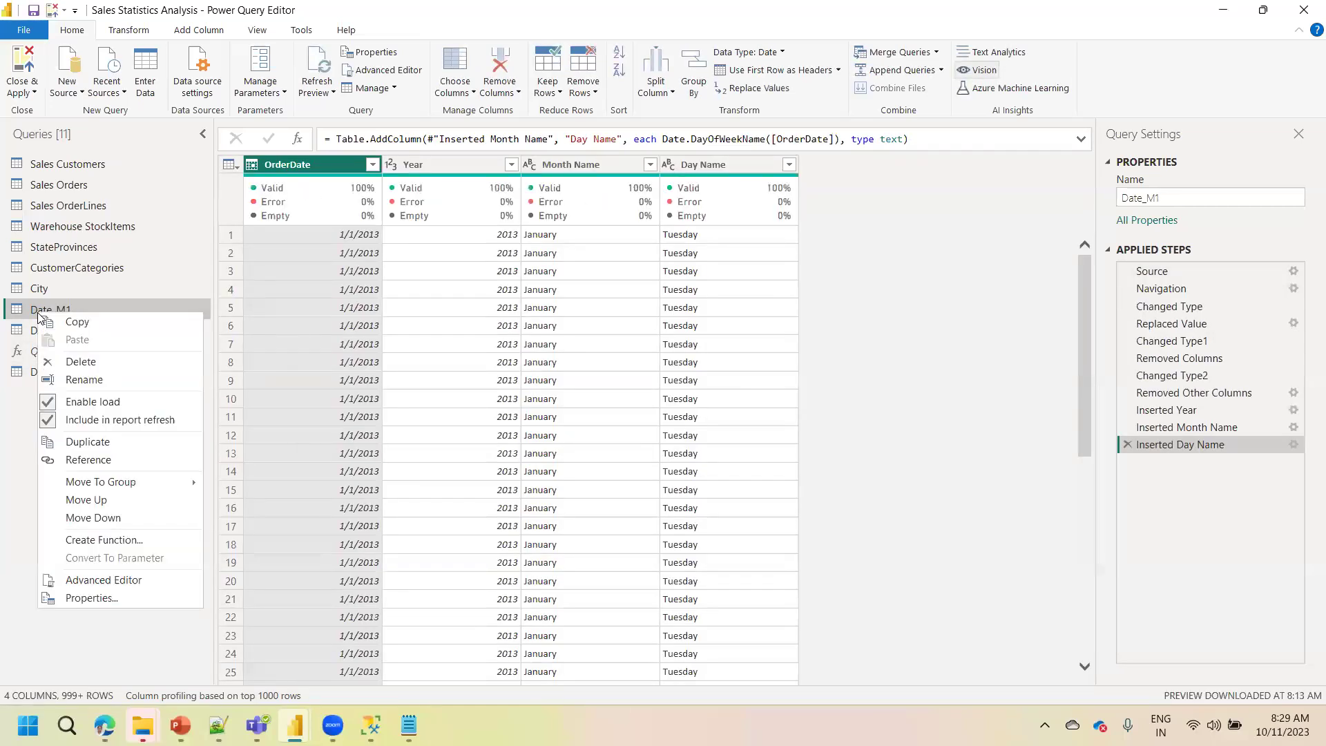
{"action": "left_click", "coordinate": [81, 399]}
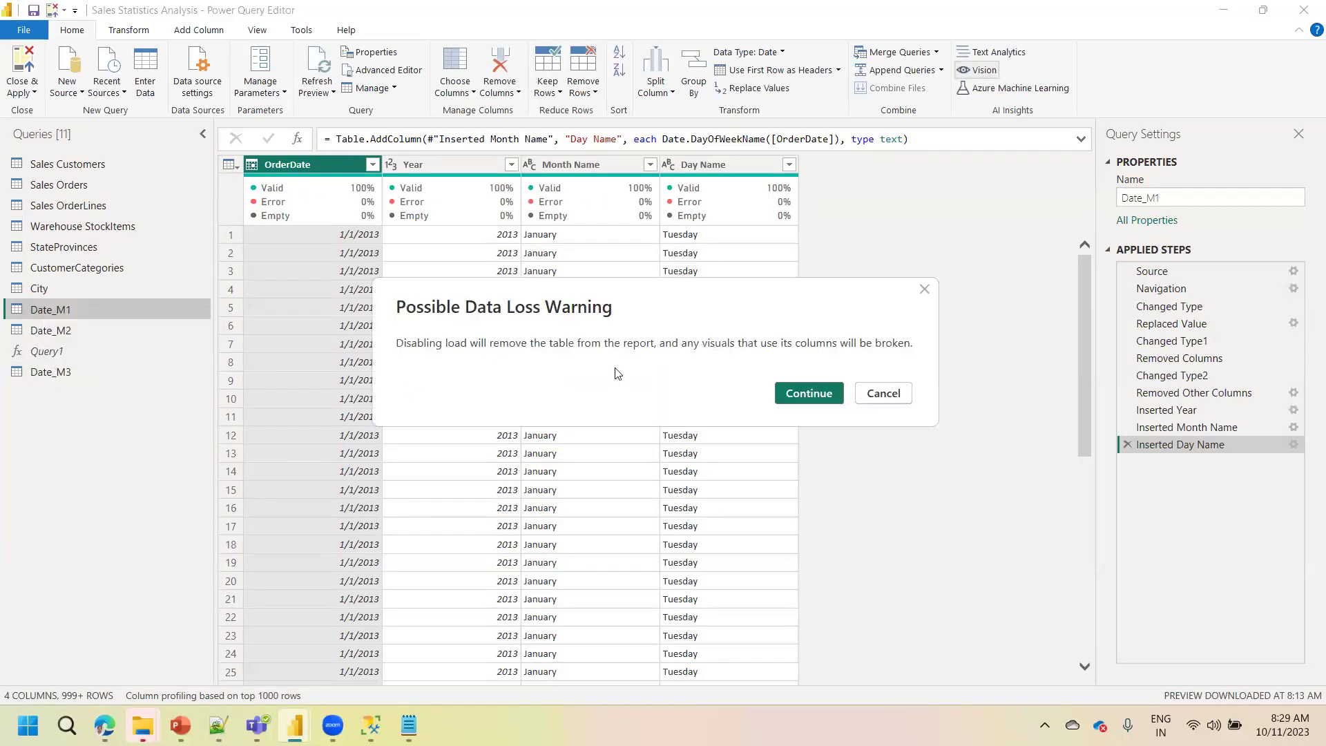
{"action": "left_click", "coordinate": [797, 399]}
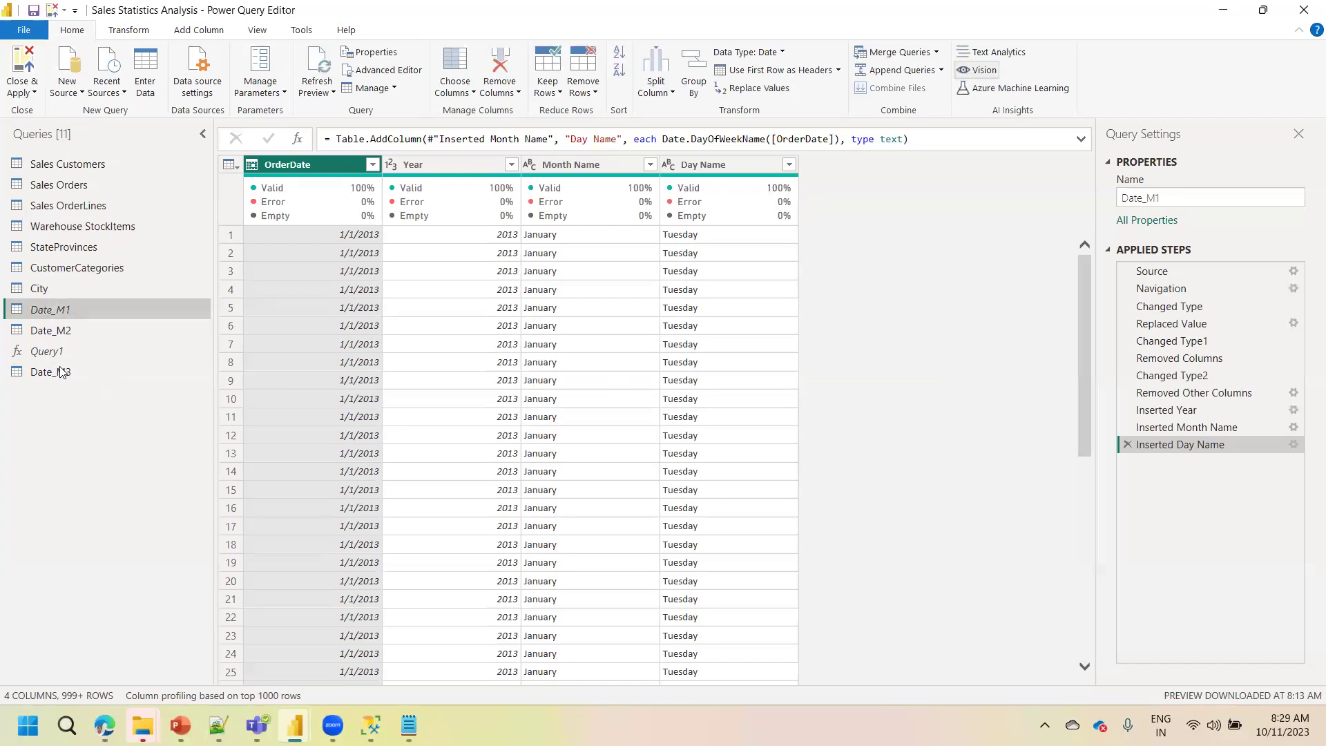
{"action": "right_click", "coordinate": [112, 373]}
{"action": "left_click", "coordinate": [115, 455]}
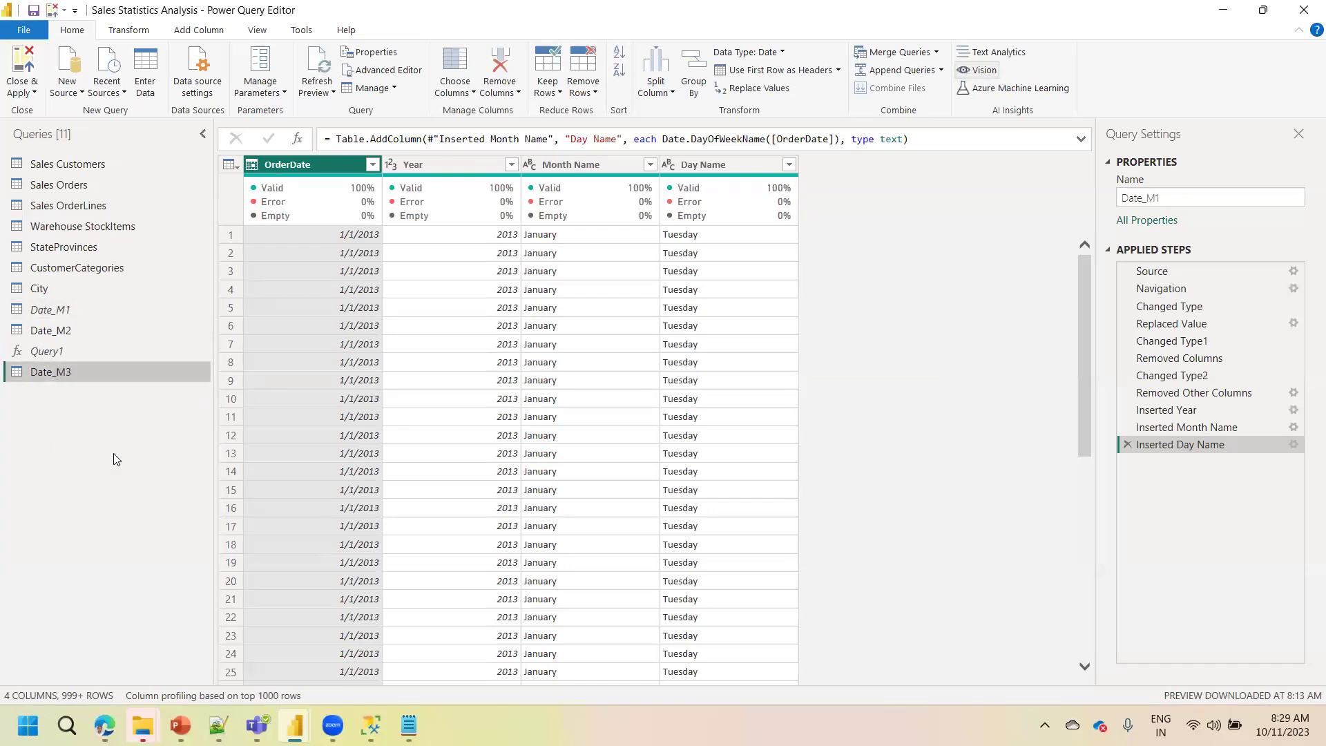
Delete Date_M2's applied steps from Renamed Columns until the end
{"action": "left_click", "coordinate": [55, 332]}
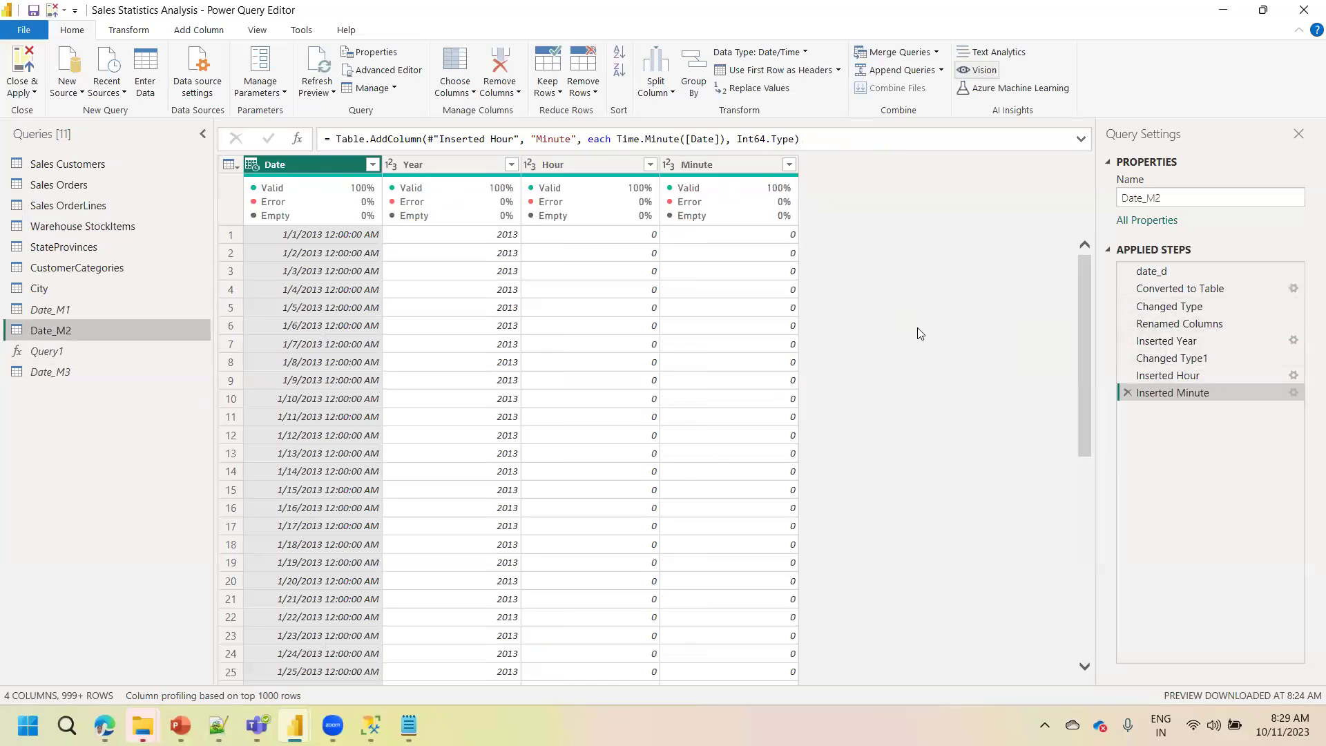
{"action": "right_click", "coordinate": [1172, 324]}
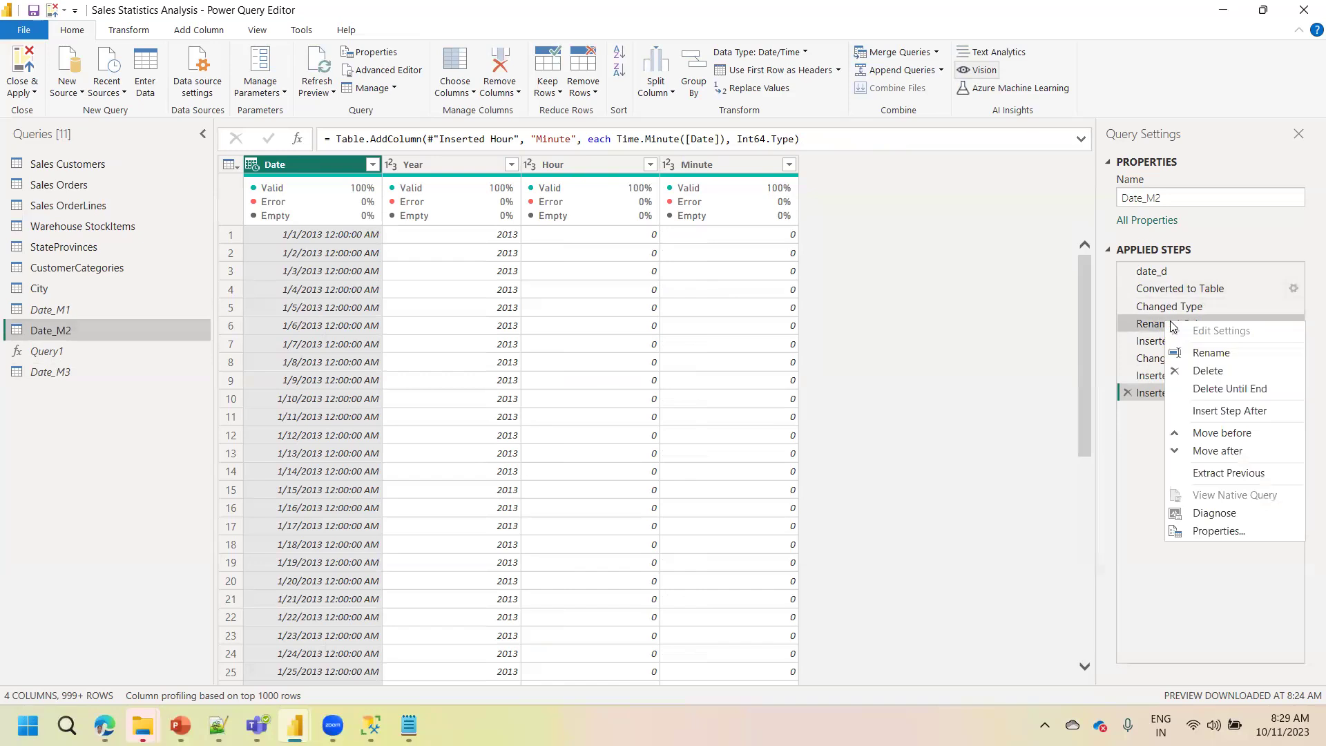
{"action": "left_click", "coordinate": [1198, 388]}
{"action": "left_click", "coordinate": [829, 399]}
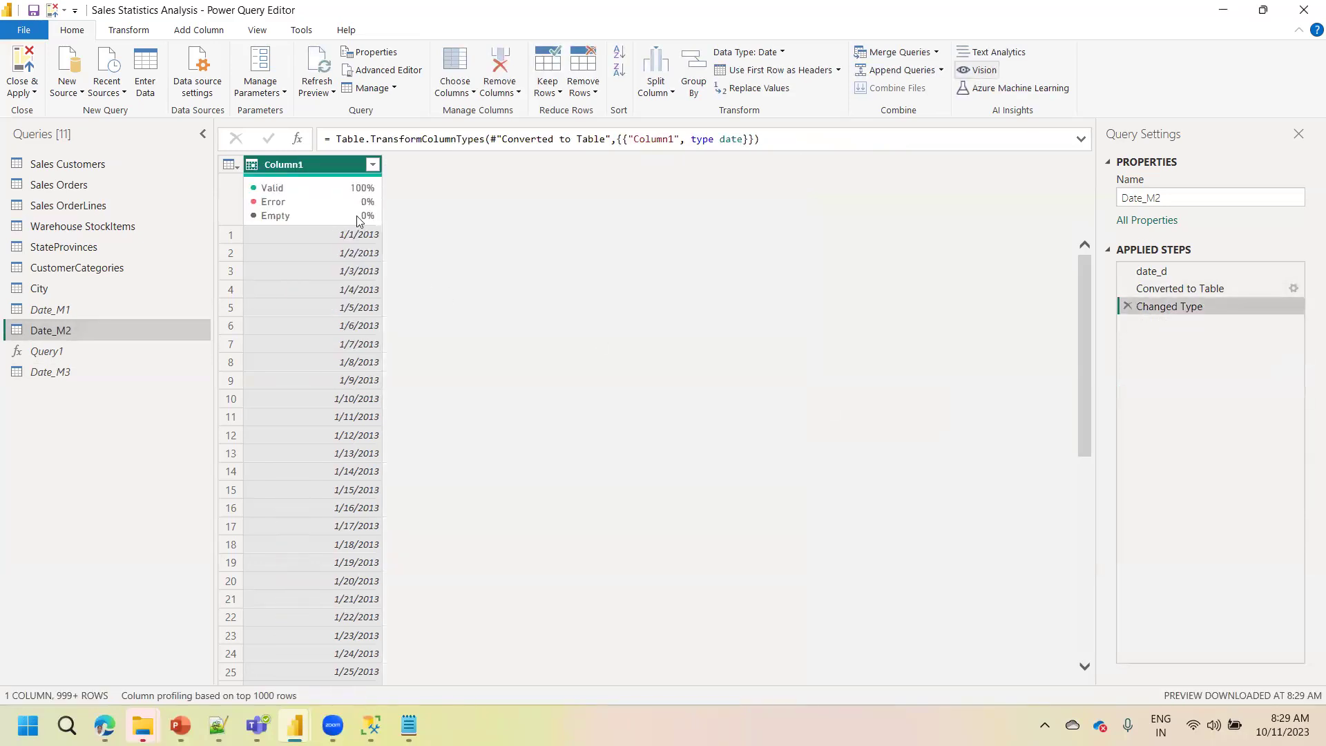
Rename Column1 in the Date_M2 query to Date
{"action": "double_click", "coordinate": [319, 167]}
{"action": "type", "text": "ate"}
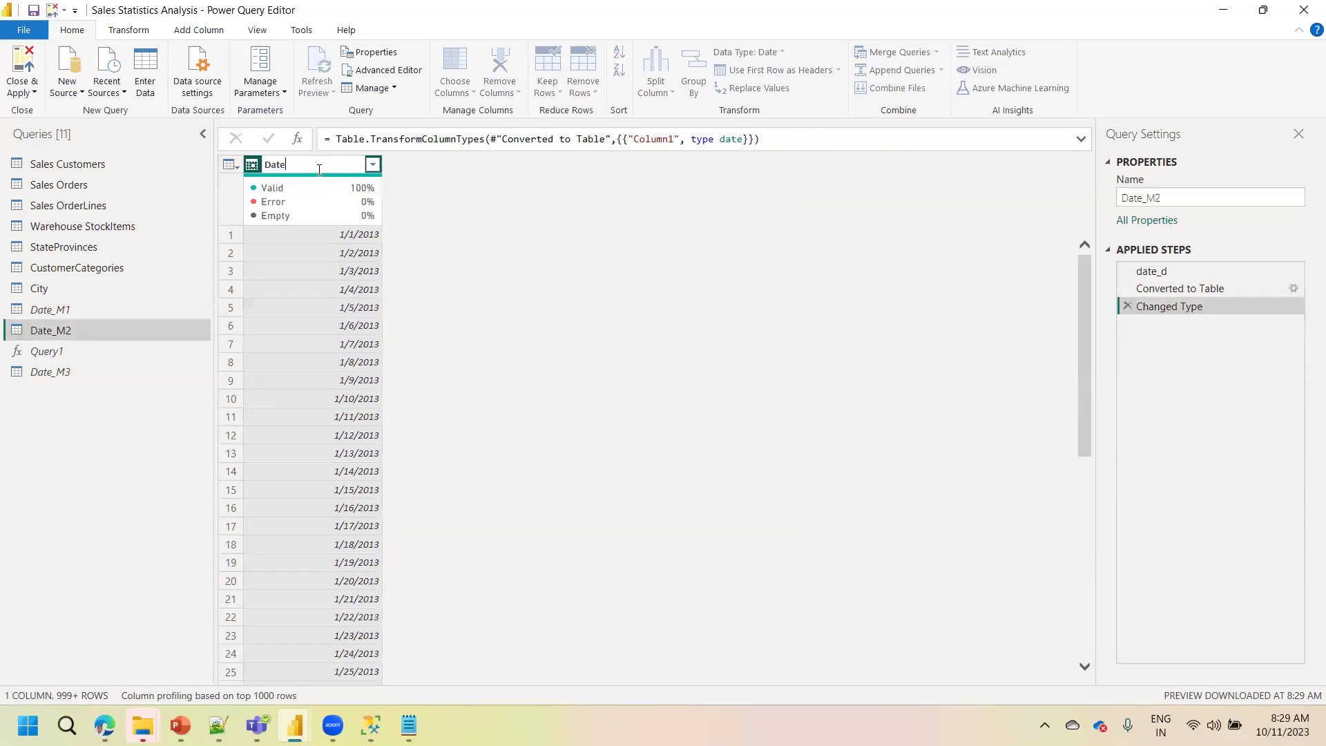
{"action": "key", "text": "Return"}
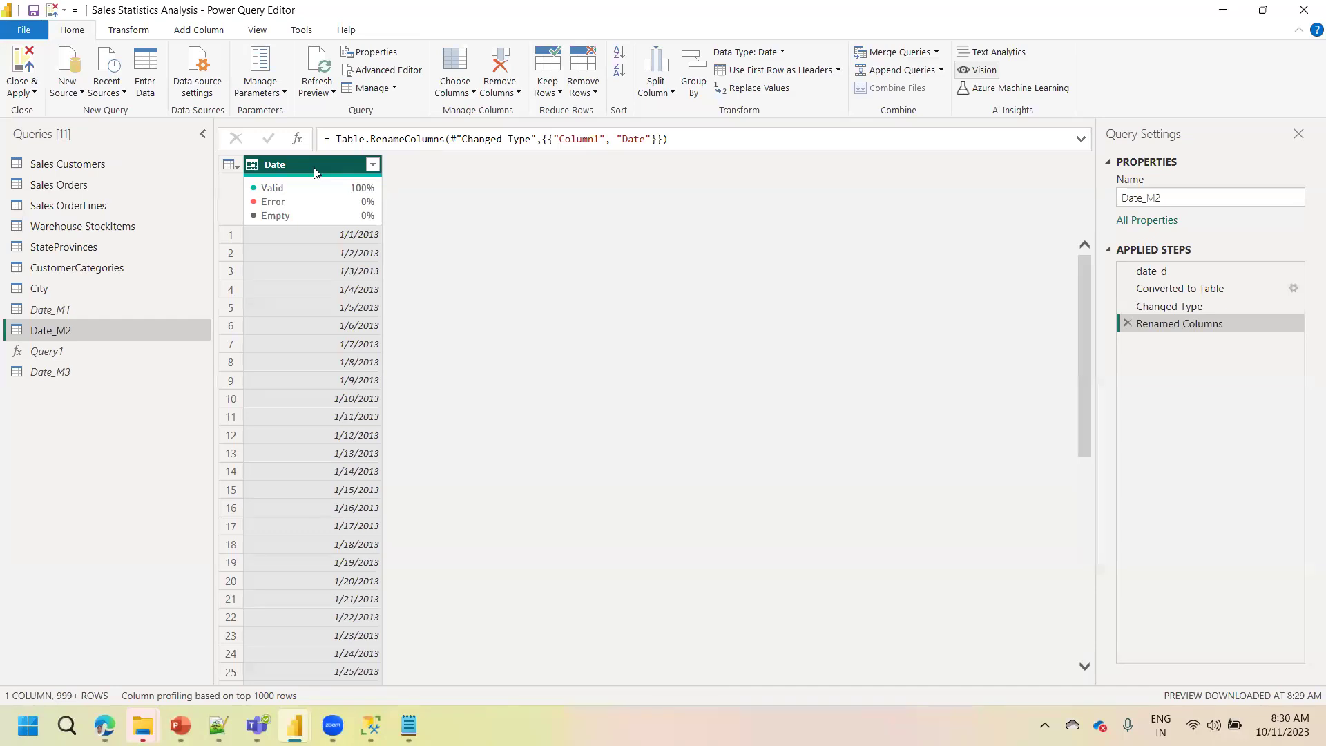
{"action": "left_click", "coordinate": [201, 31]}
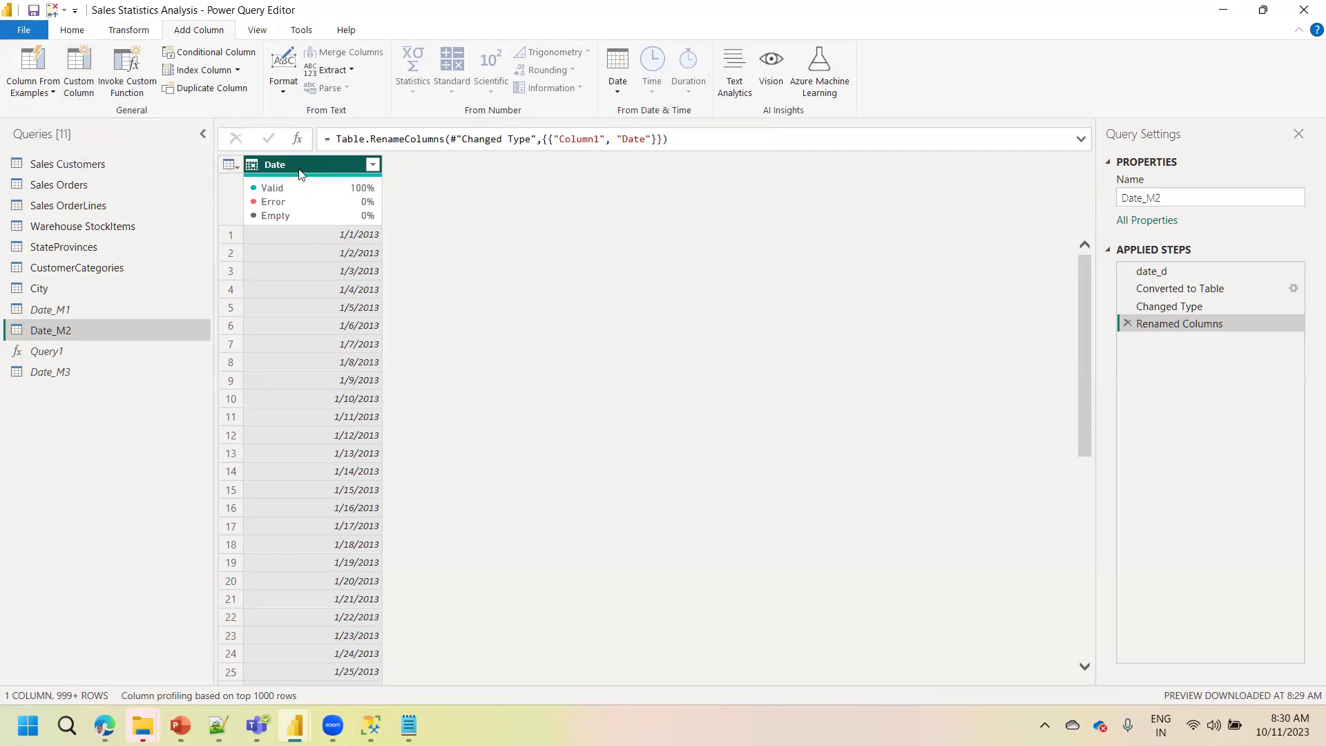
{"action": "left_click", "coordinate": [613, 96]}
{"action": "mouse_move", "coordinate": [657, 225]}
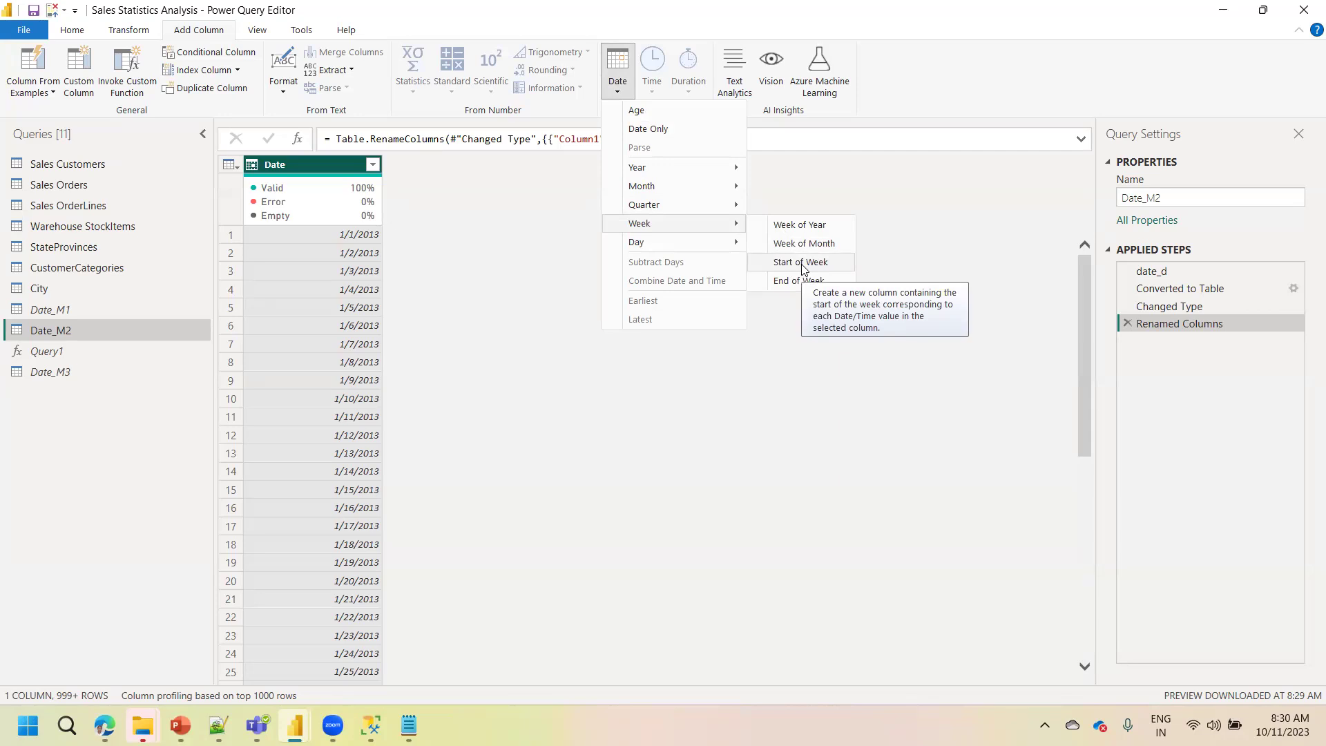
{"action": "left_click", "coordinate": [307, 165]}
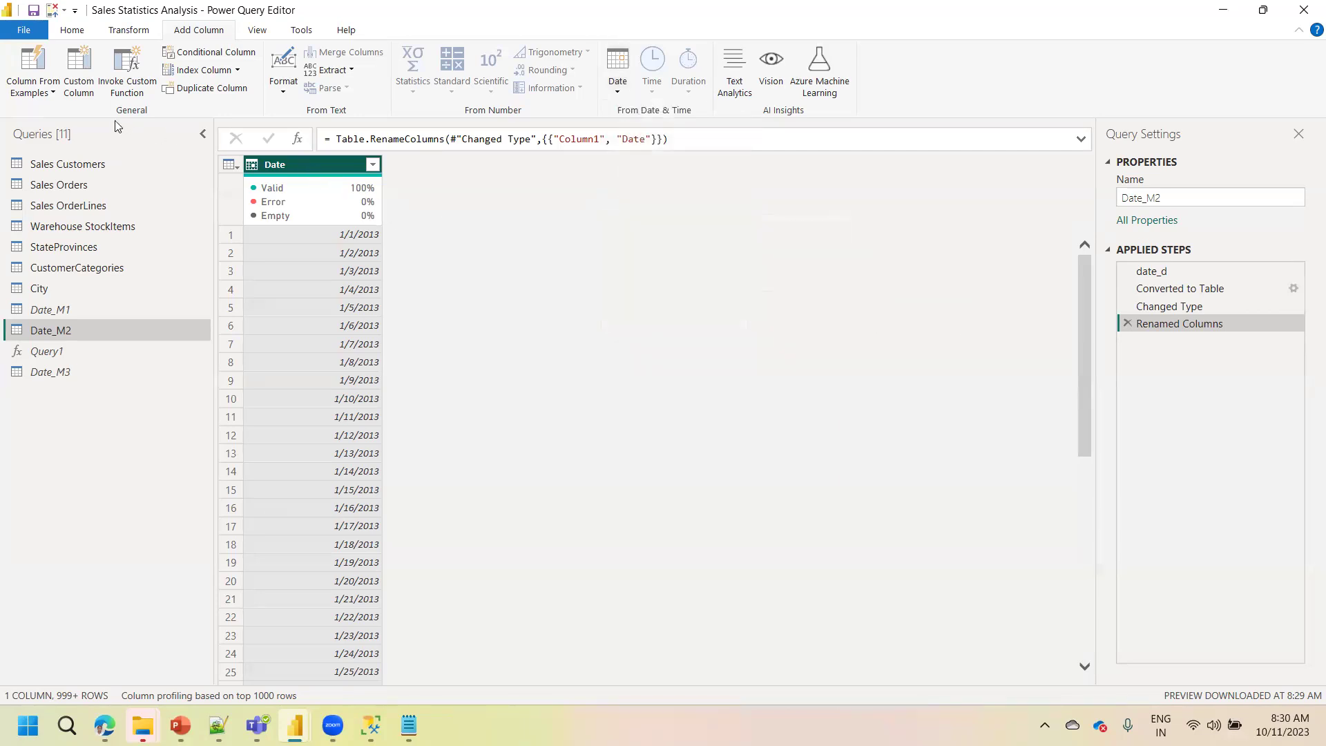
Start a custom column in Date_M2 and name it Start of Week
{"action": "left_click", "coordinate": [80, 90]}
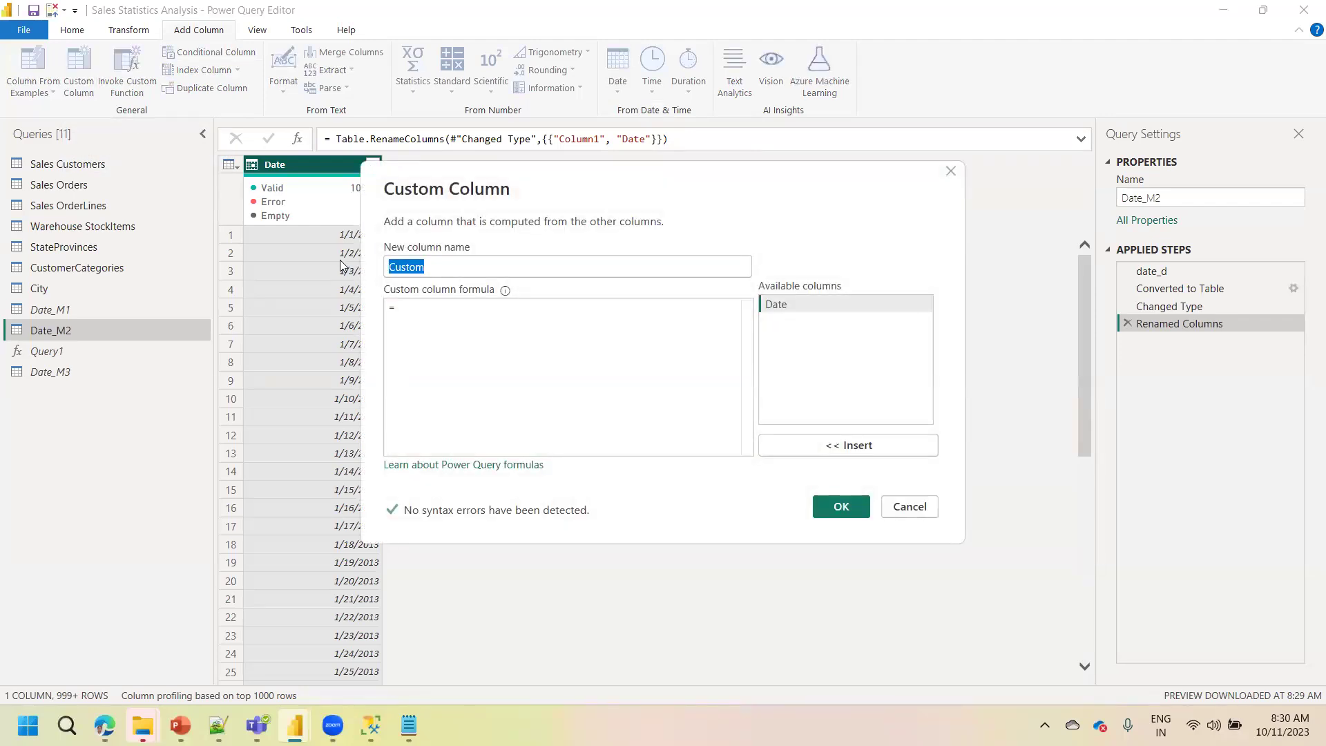
{"action": "type", "text": "Start"}
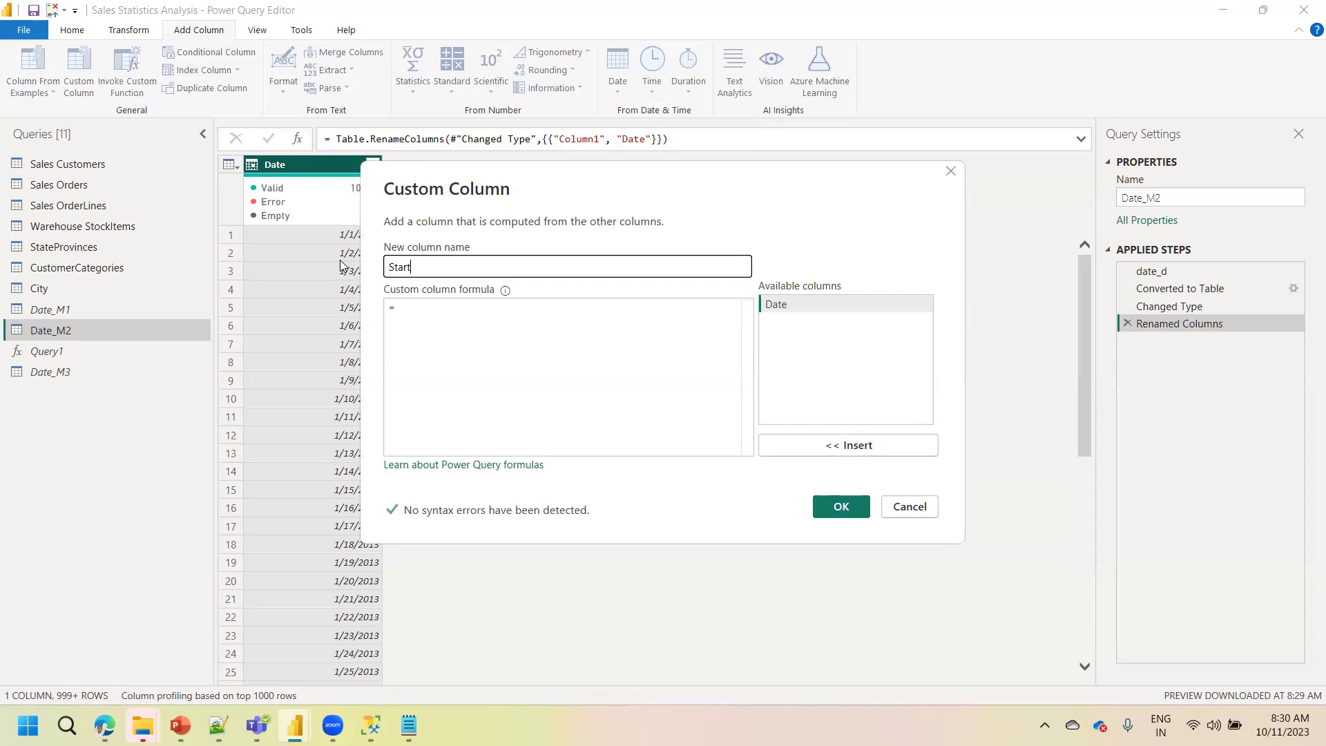
{"action": "type", "text": " of "}
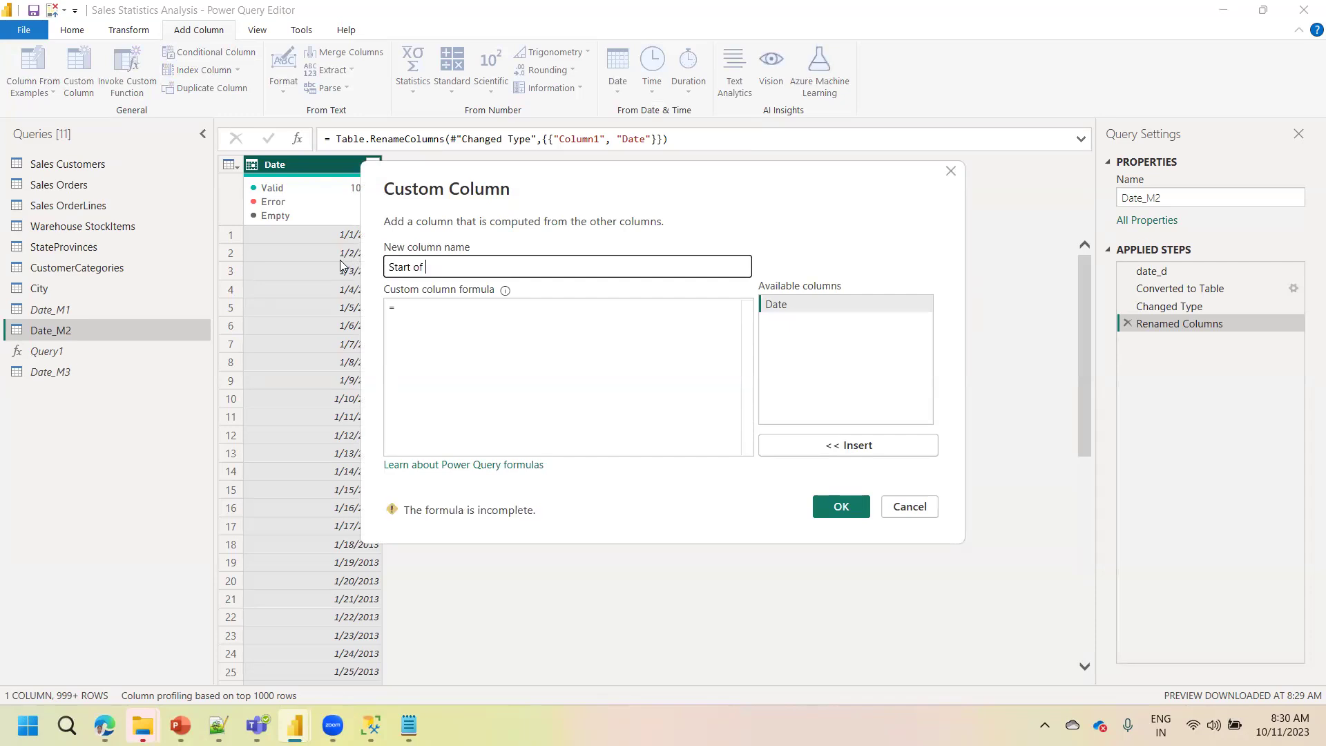
{"action": "type", "text": "Week"}
{"action": "left_click", "coordinate": [442, 329]}
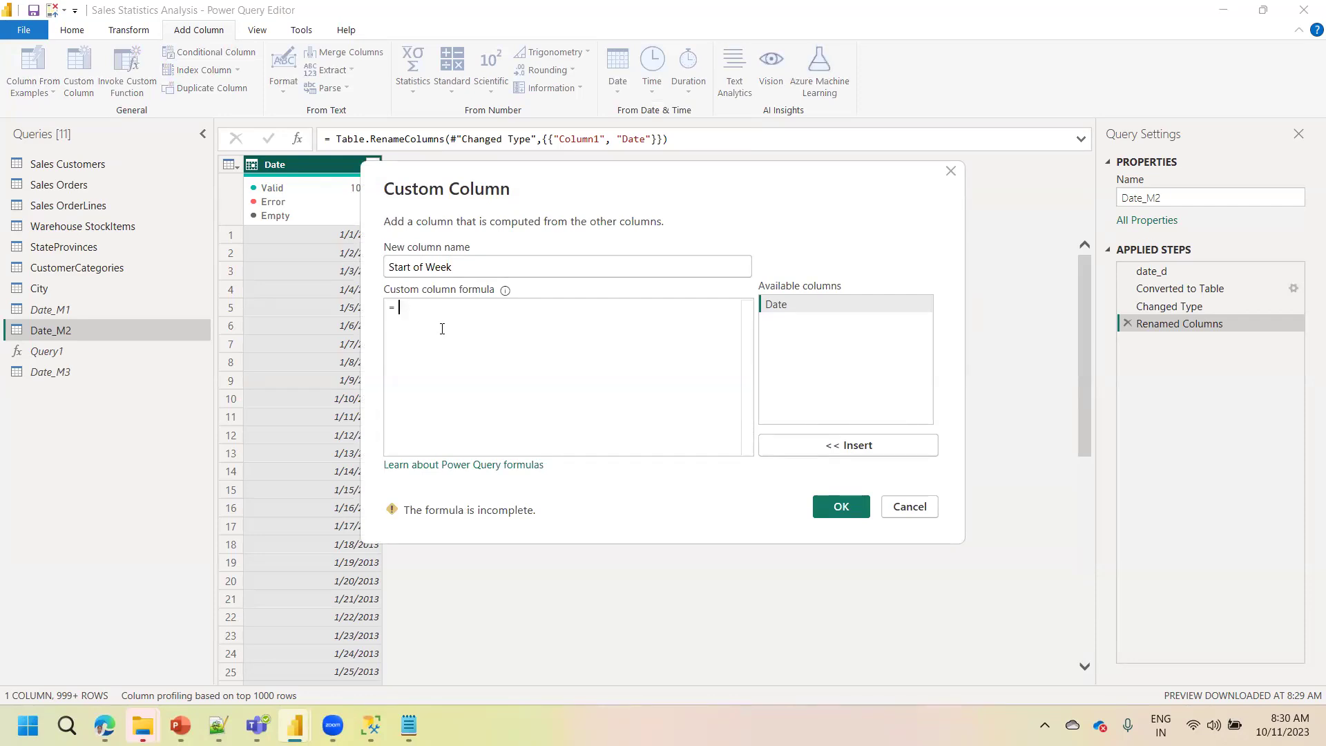
Begin the Start of Week formula with the Date.StartOfWeek function and its opening parenthesis
{"action": "type", "text": "Date."}
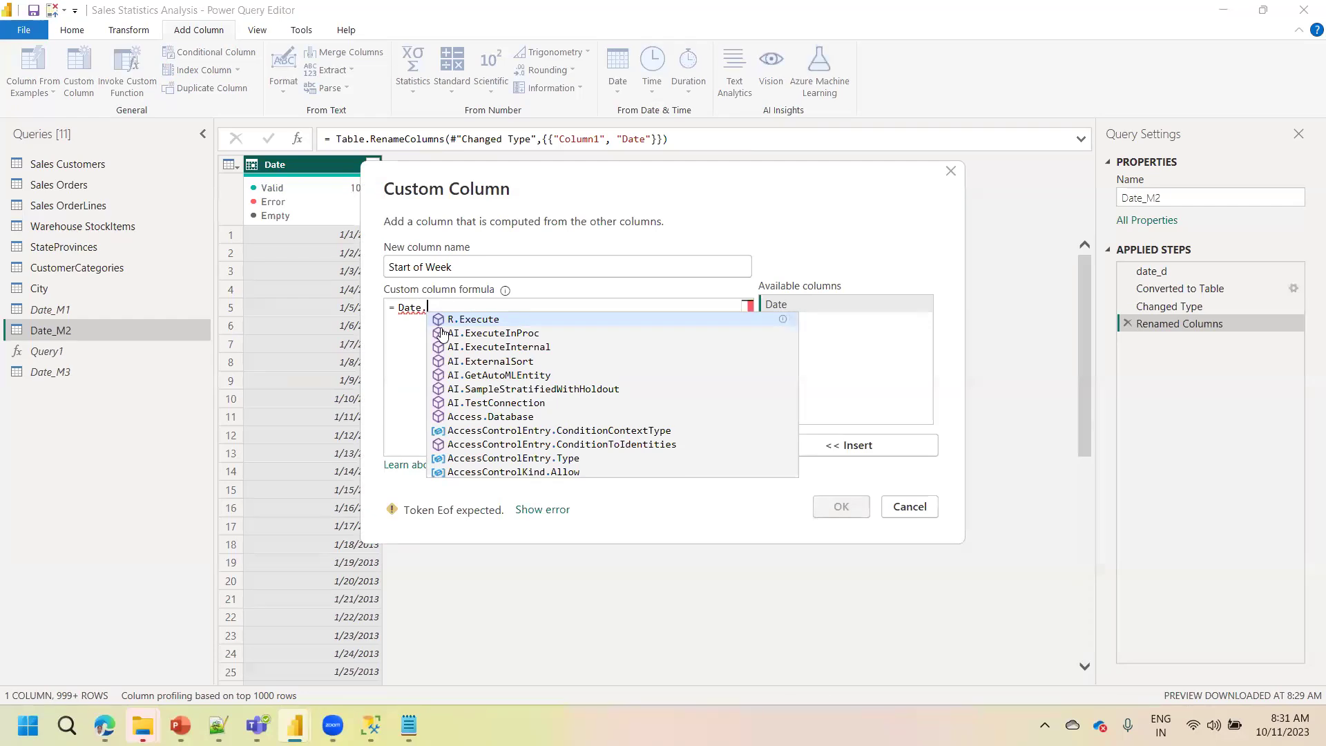
{"action": "type", "text": "S"}
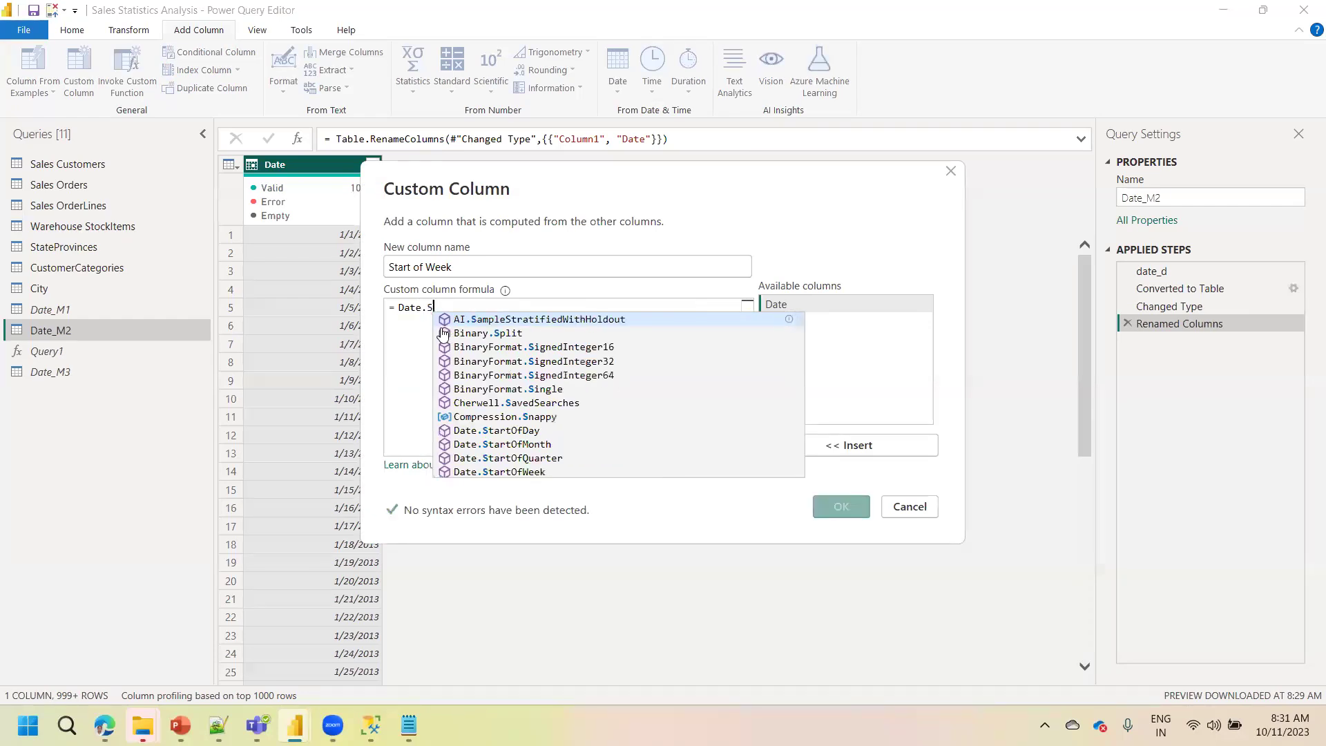
{"action": "type", "text": "tart"}
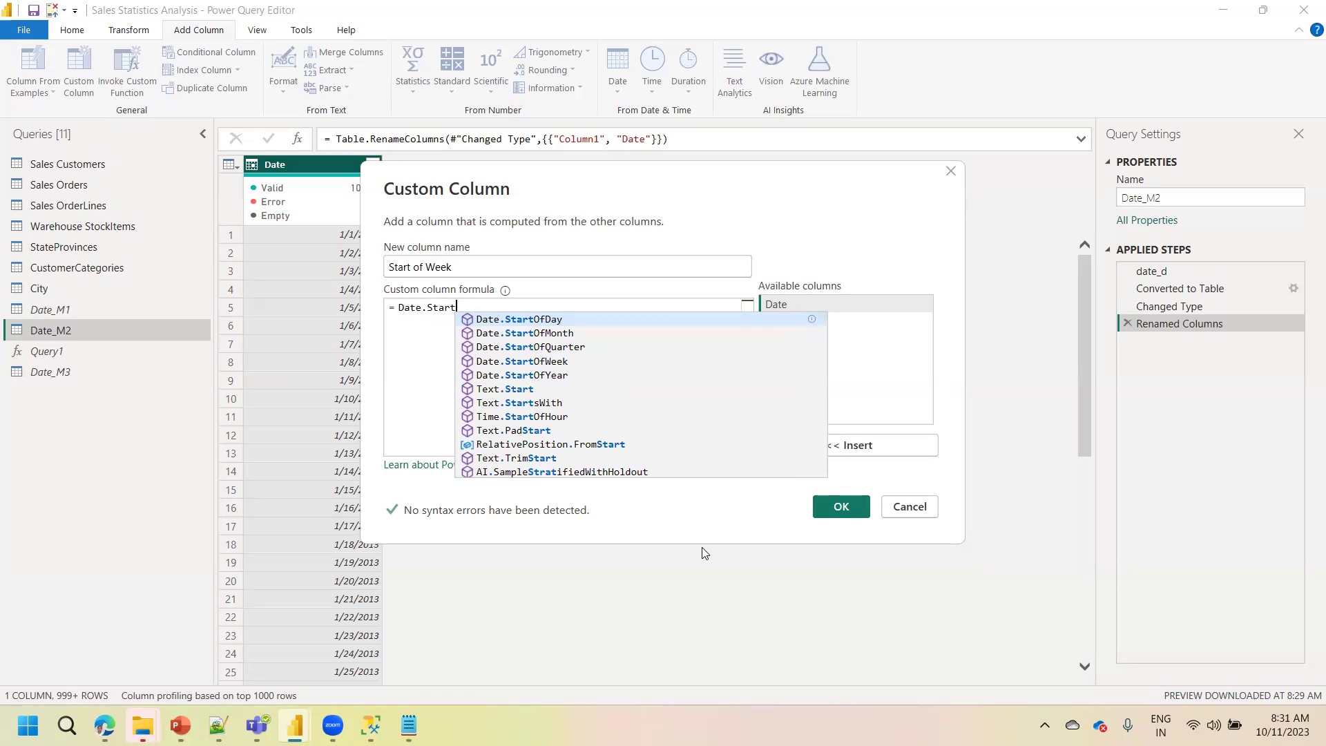
{"action": "left_click", "coordinate": [541, 363]}
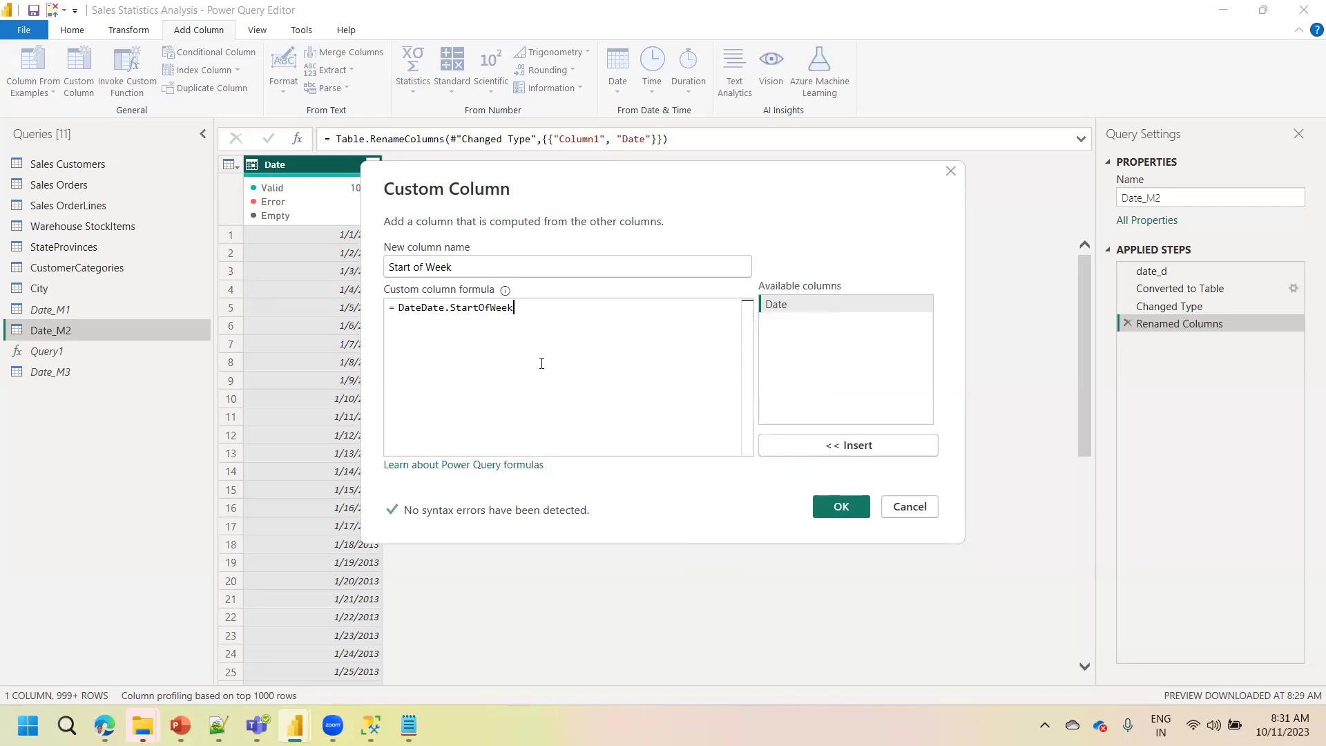
{"action": "left_click", "coordinate": [423, 311]}
{"action": "key", "text": "BackSpace"}
{"action": "key", "text": "BackSpace"}
{"action": "key", "text": "BackSpace"}
{"action": "key", "text": "BackSpace"}
{"action": "left_click", "coordinate": [499, 312]}
{"action": "type", "text": "("}
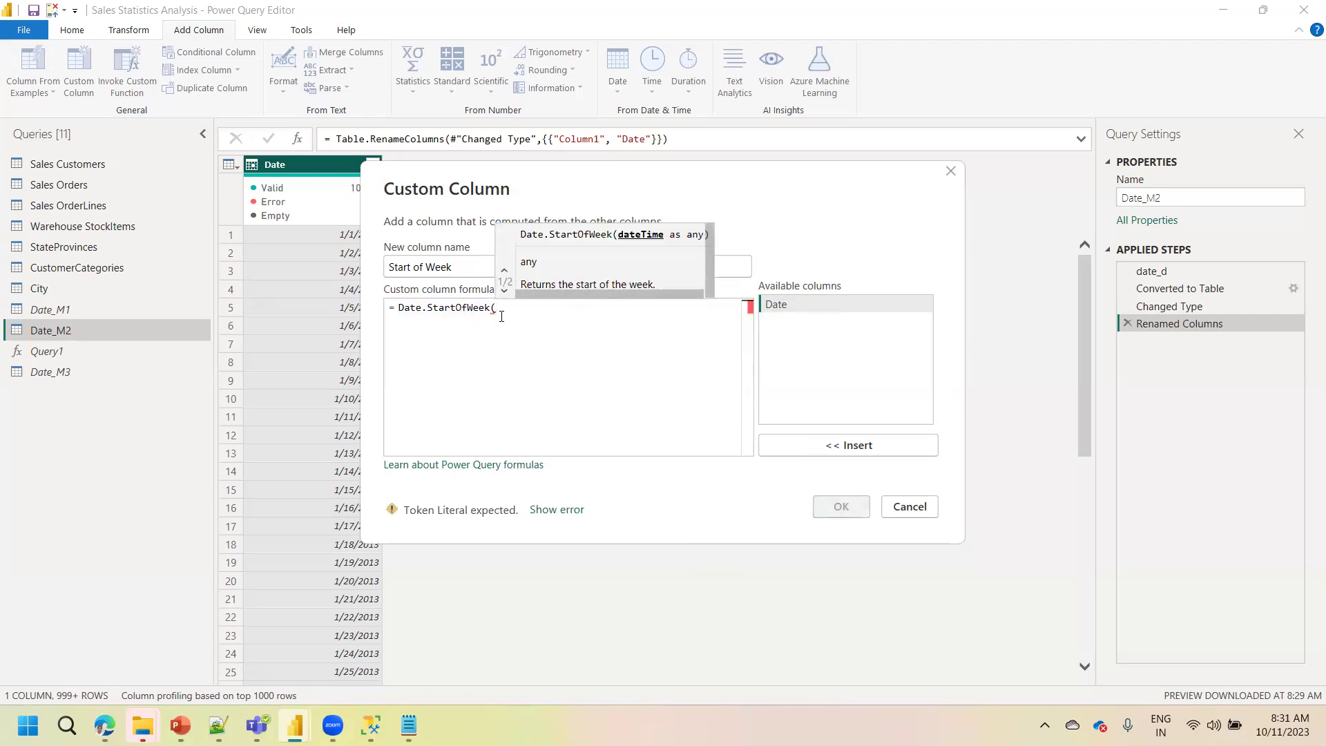
Complete the formula as Date.StartOfWeek([Date],1) and add the Start of Week column to the table
{"action": "type", "text": "Date"}
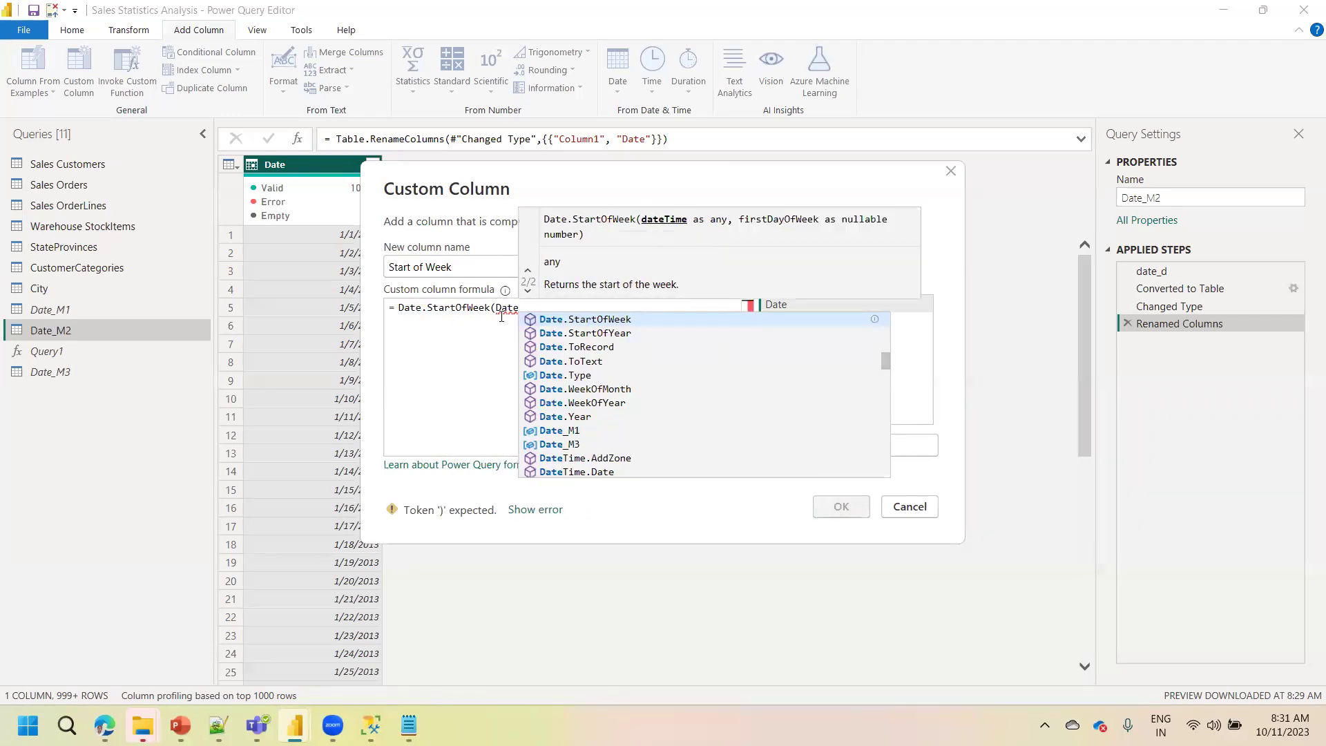
{"action": "key", "text": "BackSpace"}
{"action": "key", "text": "BackSpace"}
{"action": "key", "text": "BackSpace"}
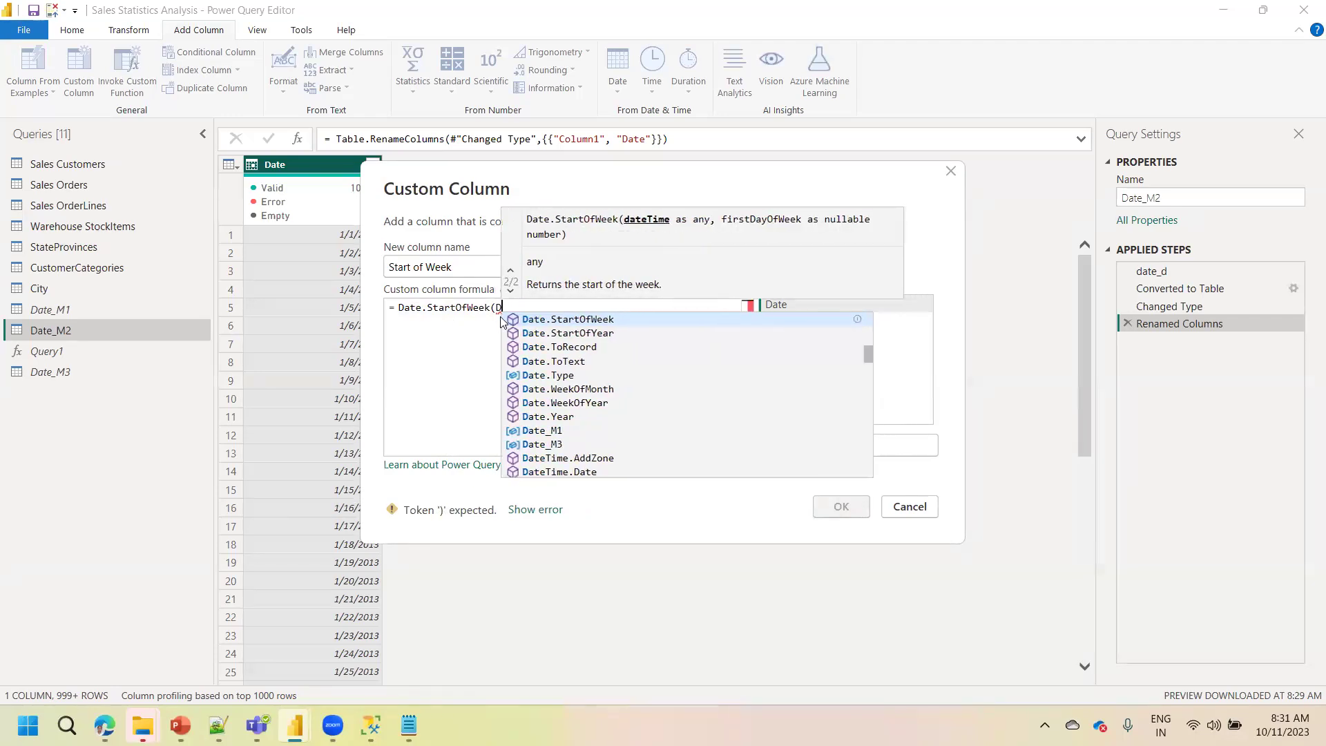
{"action": "key", "text": "BackSpace"}
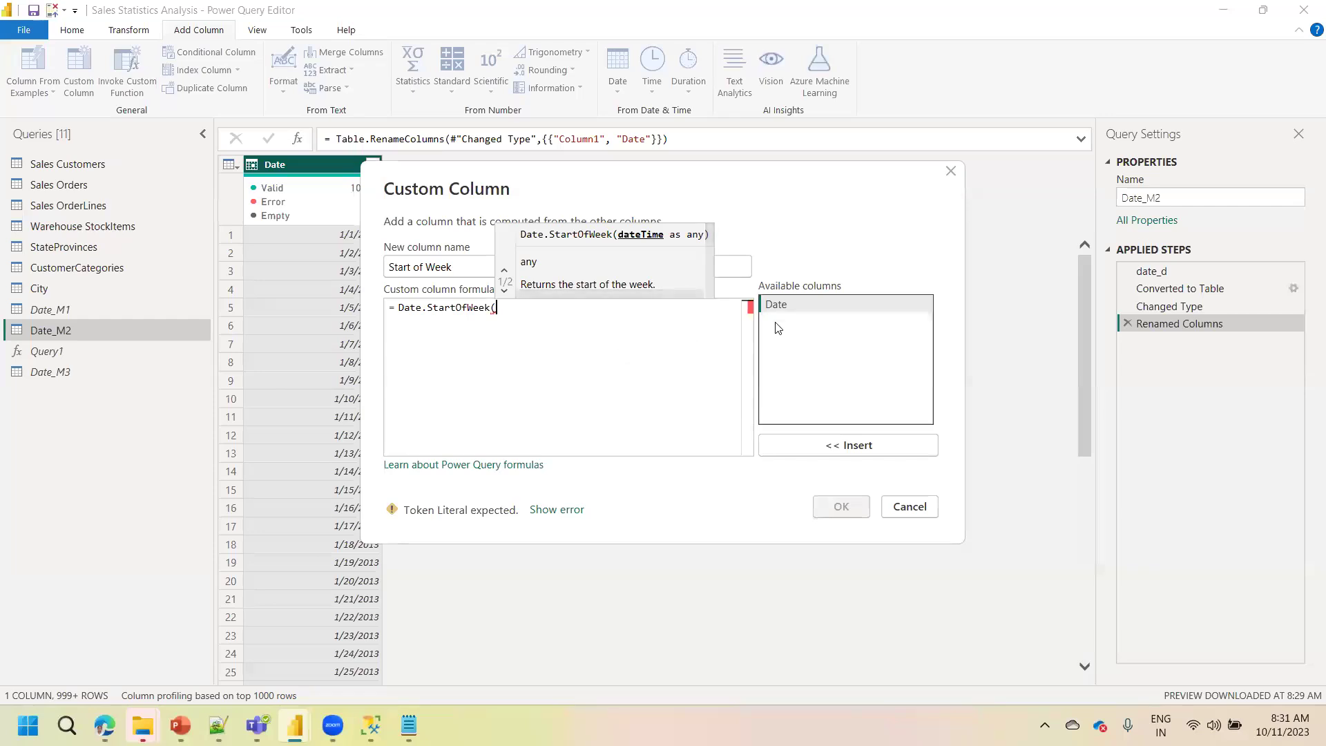
{"action": "double_click", "coordinate": [776, 305]}
{"action": "type", "text": ","}
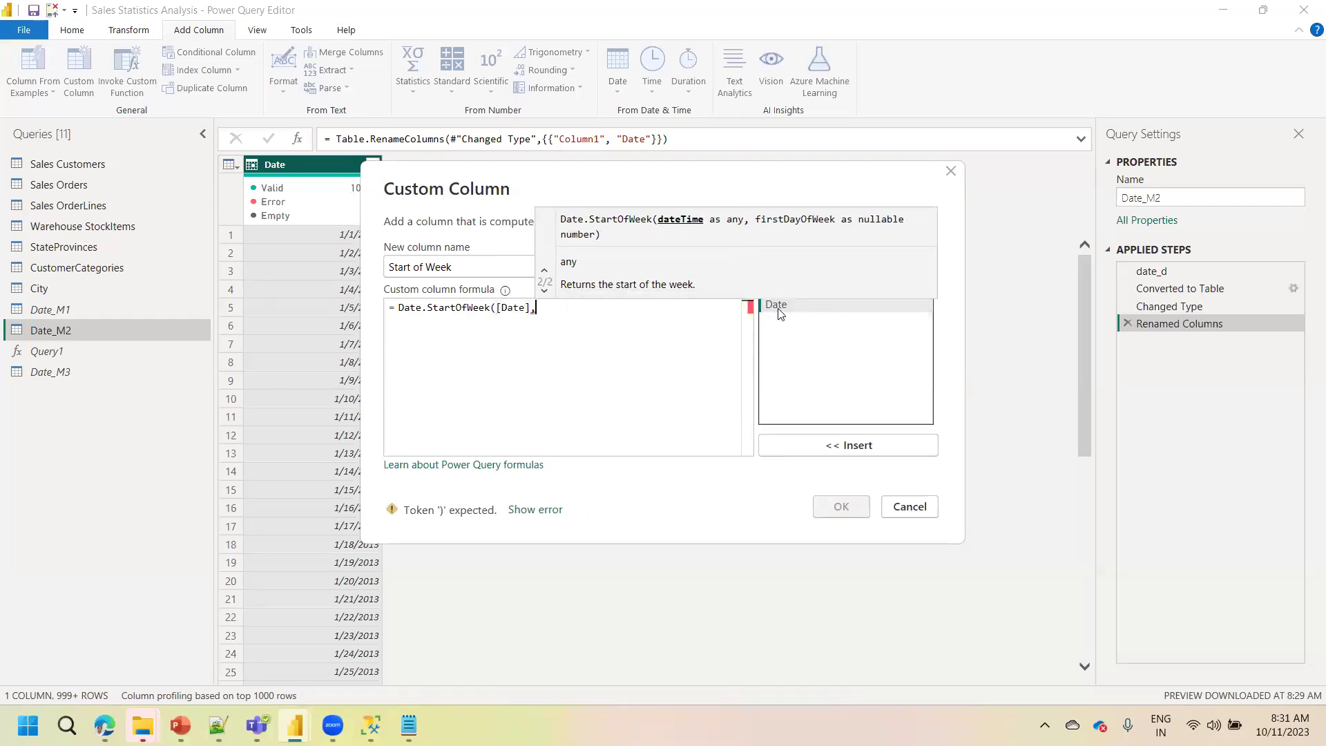
{"action": "type", "text": "1)"}
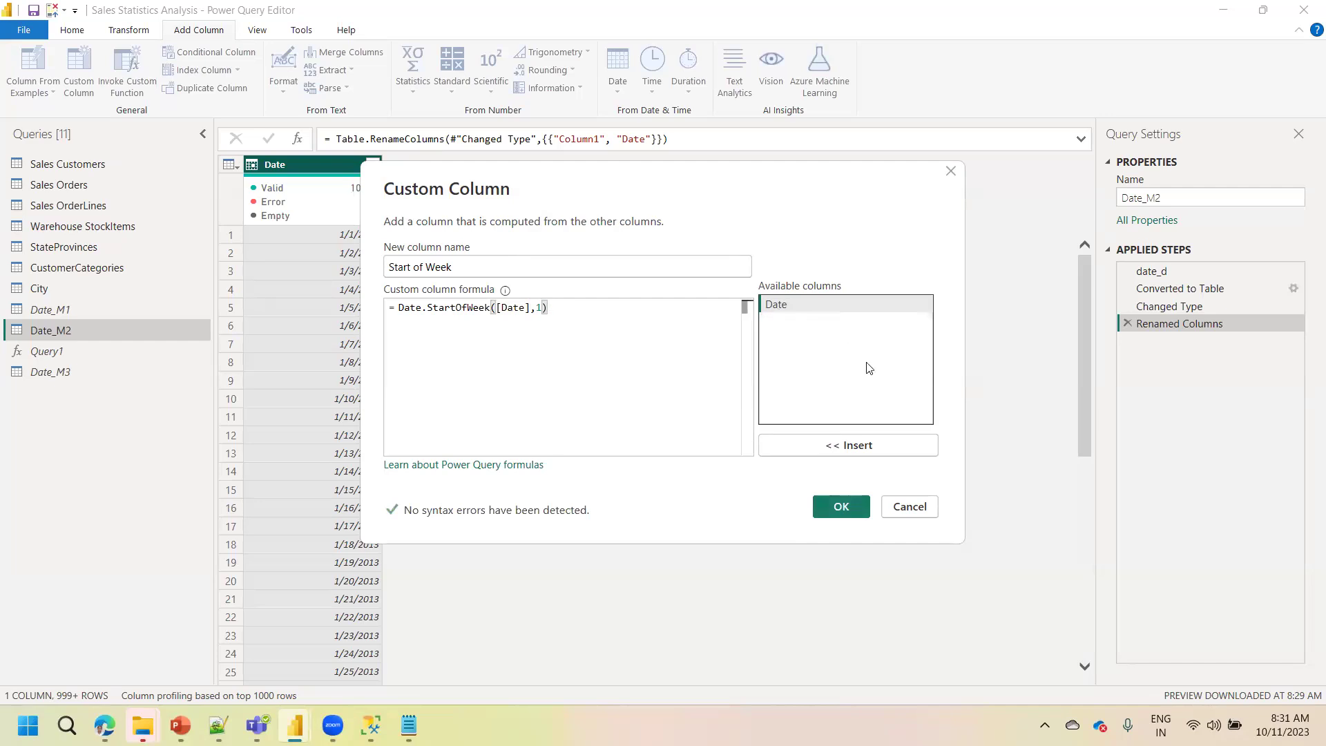
{"action": "left_click", "coordinate": [842, 508]}
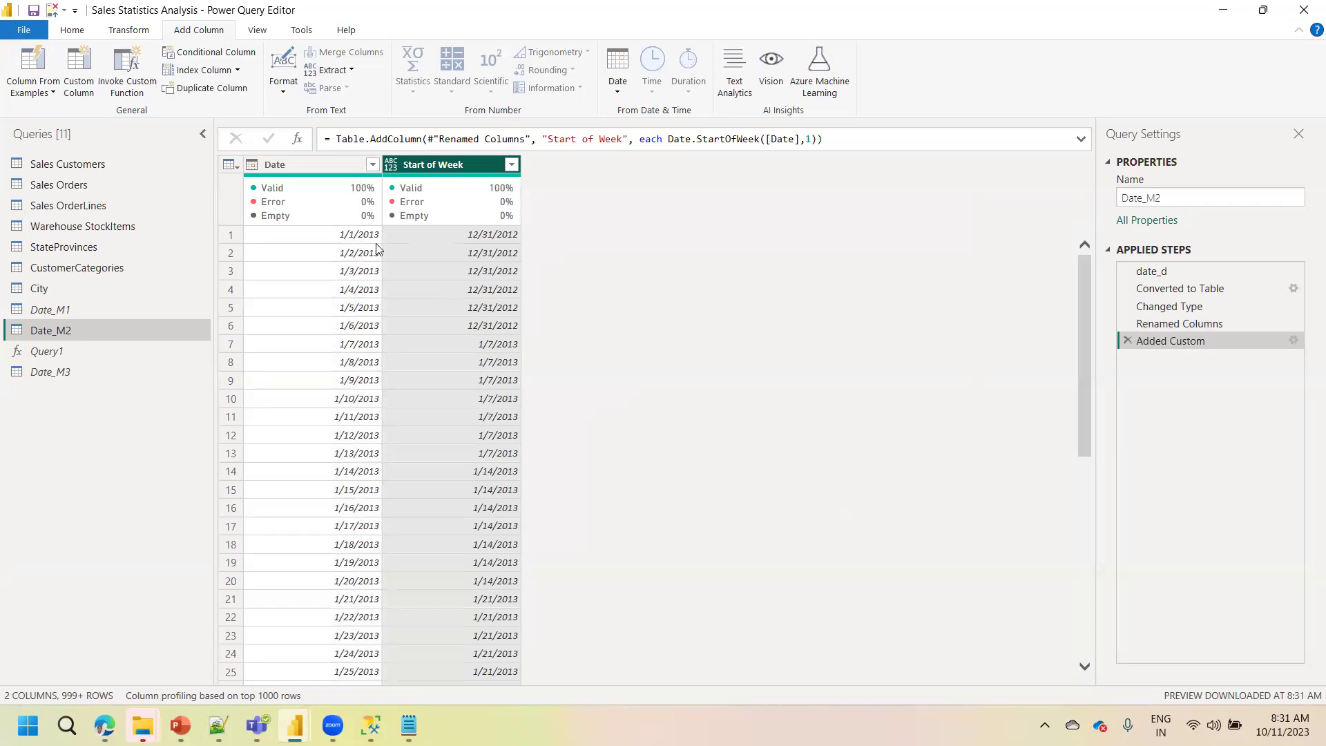
Change the data type of the Start of Week column to Date
{"action": "left_click", "coordinate": [467, 236]}
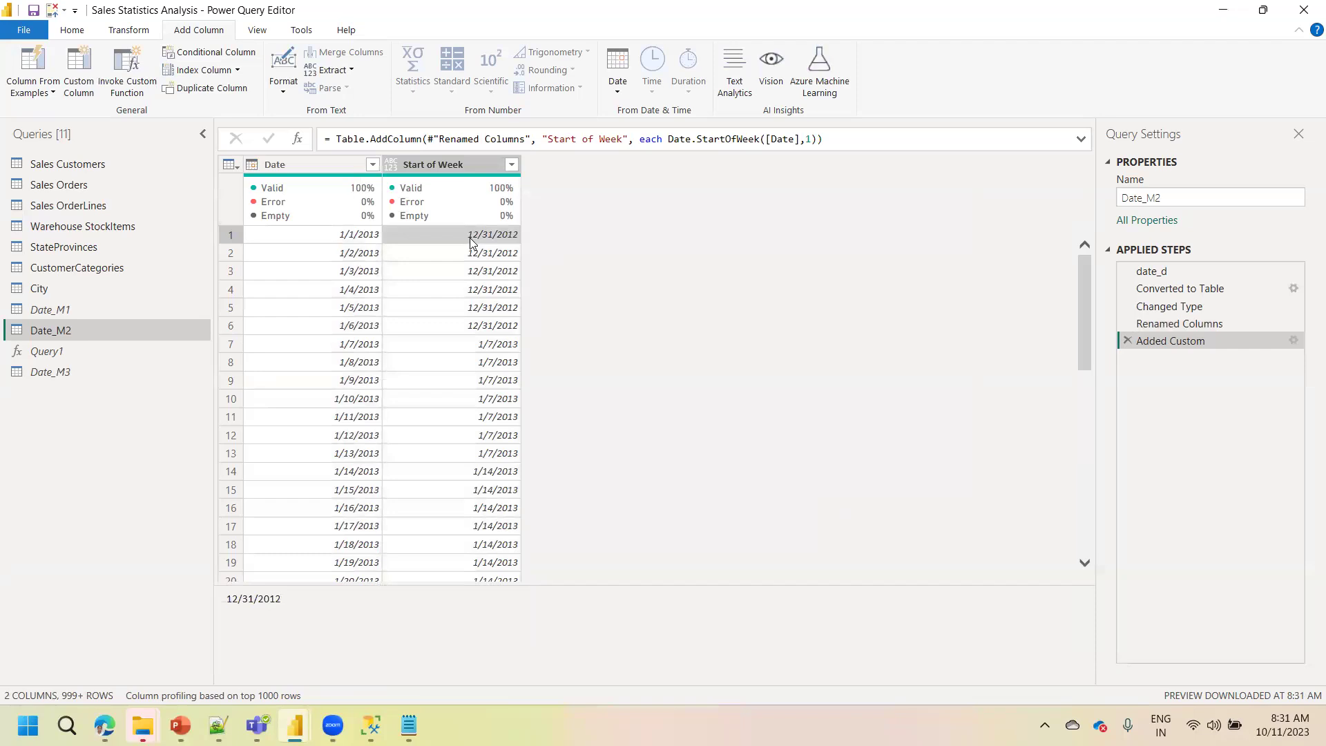
{"action": "left_click", "coordinate": [394, 167]}
{"action": "left_click", "coordinate": [392, 165]}
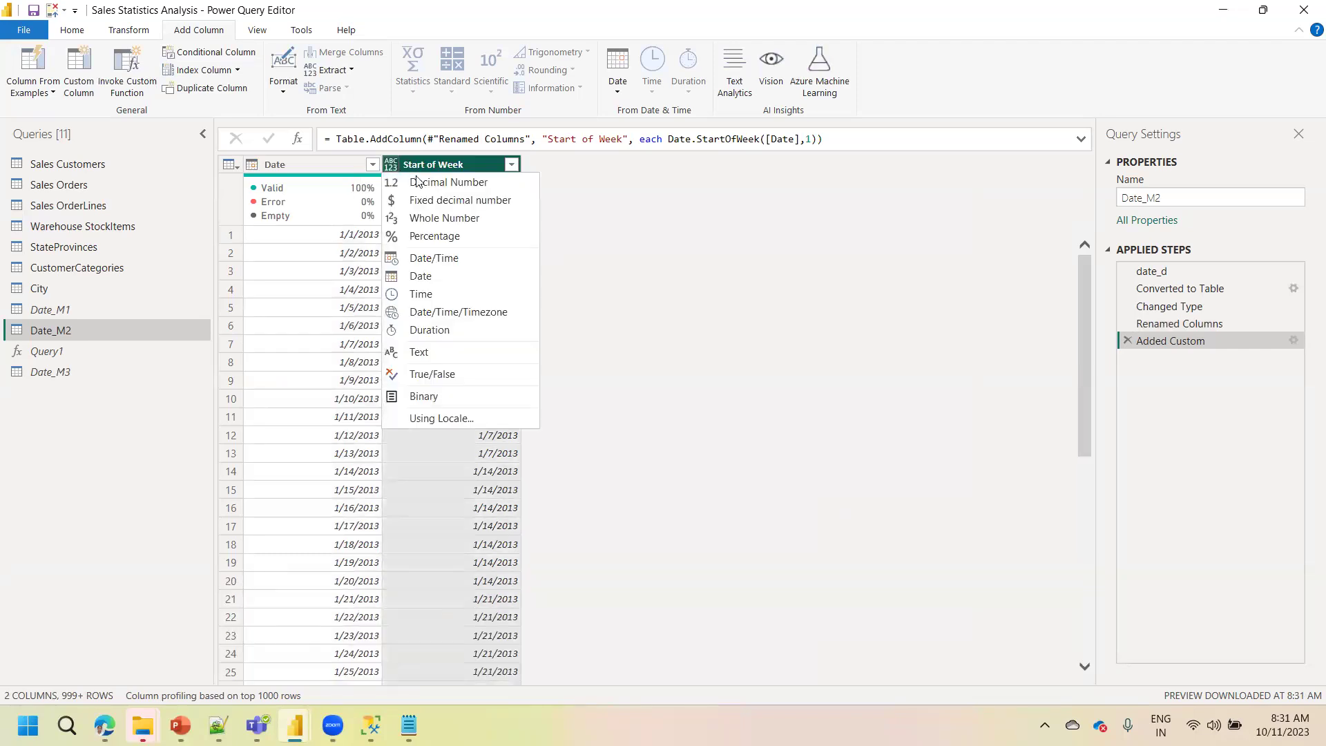
{"action": "left_click", "coordinate": [446, 275]}
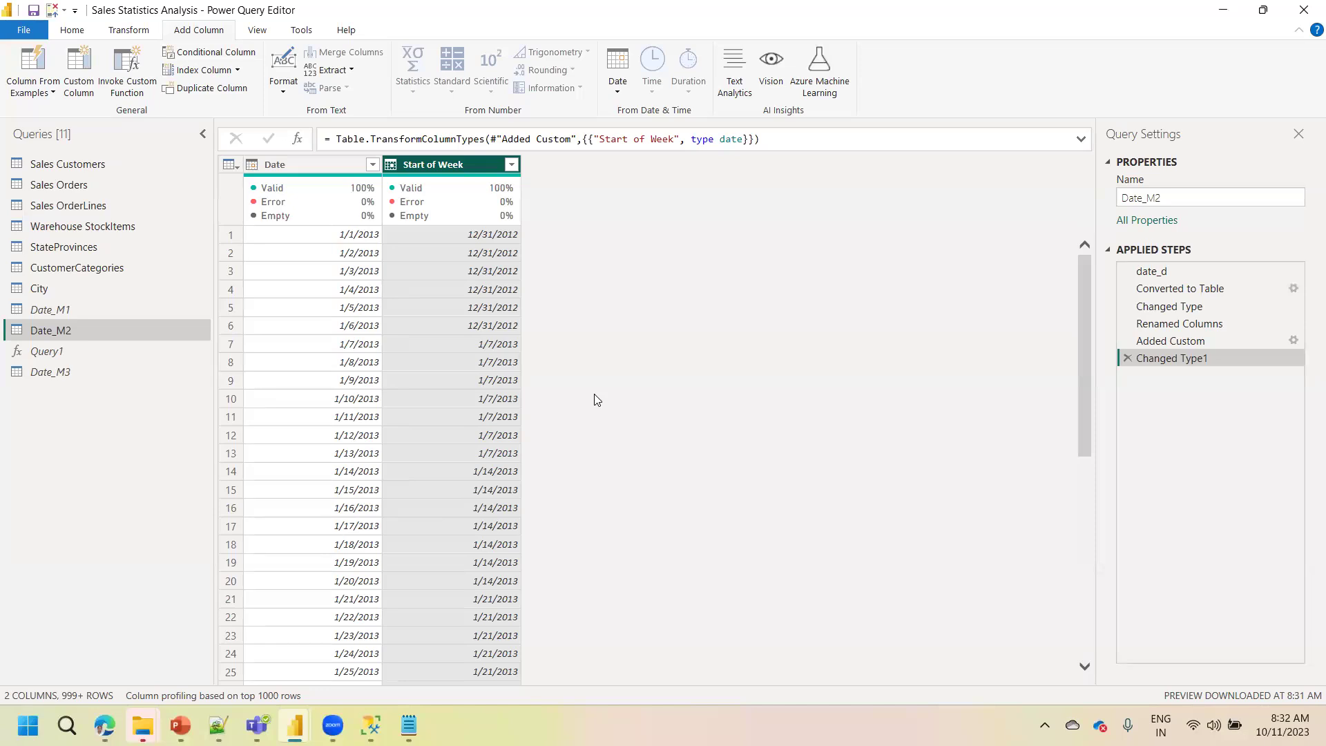
Start another custom column named Day of Week and begin its formula with Date
{"action": "left_click", "coordinate": [300, 165]}
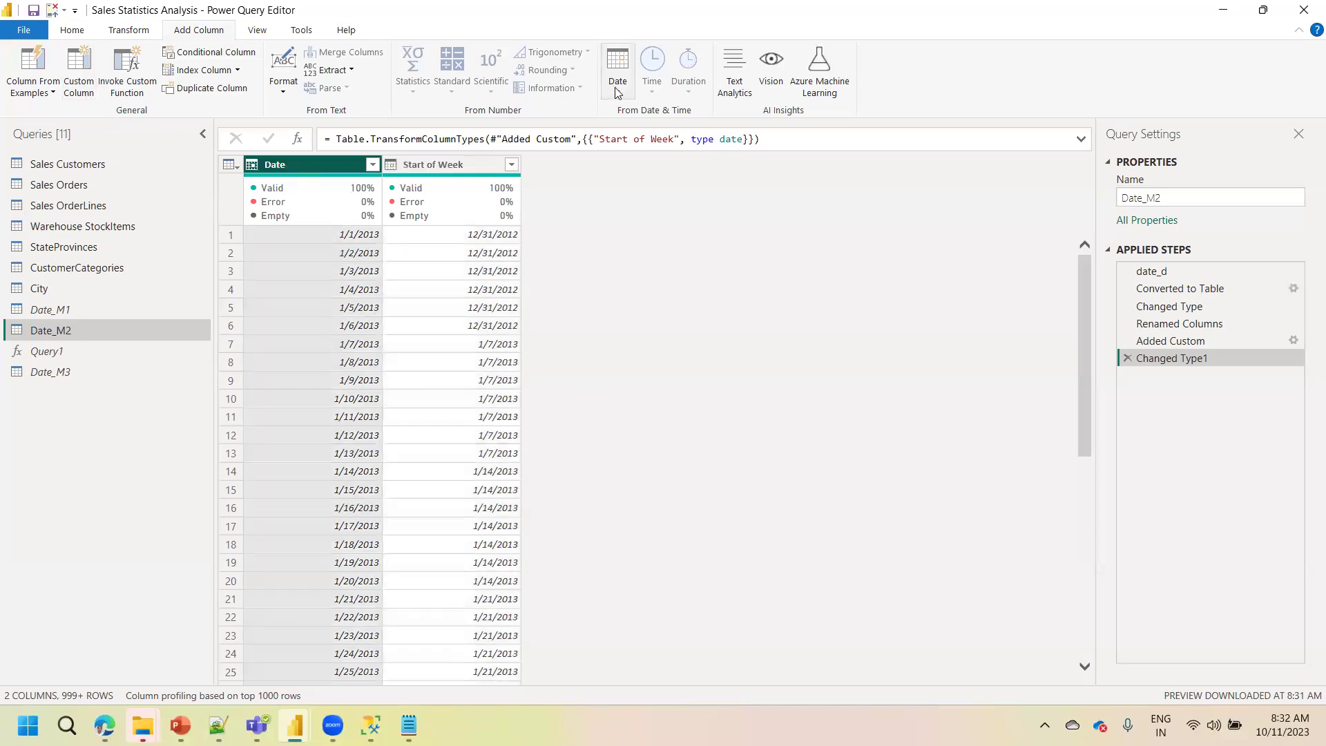
{"action": "left_click", "coordinate": [81, 93]}
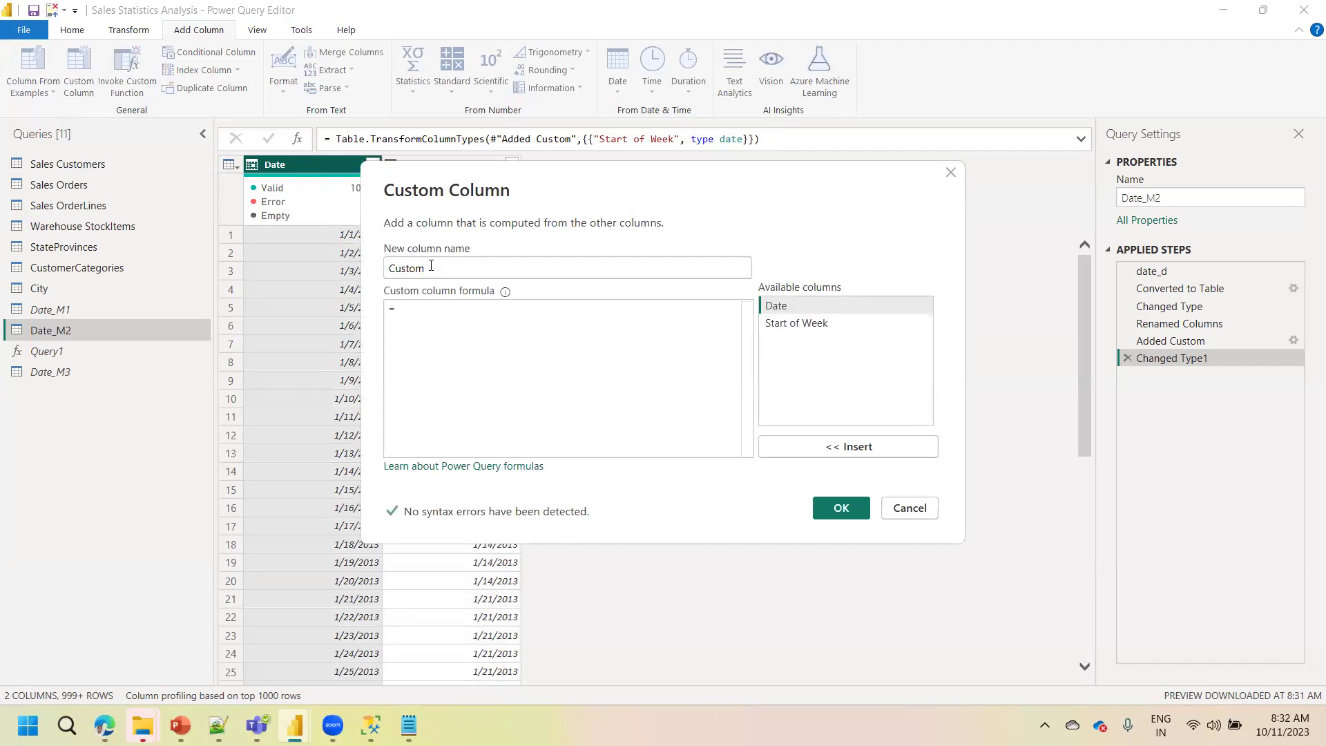
{"action": "left_click_drag", "start_coordinate": [431, 266], "coordinate": [320, 263]}
{"action": "type", "text": "D"}
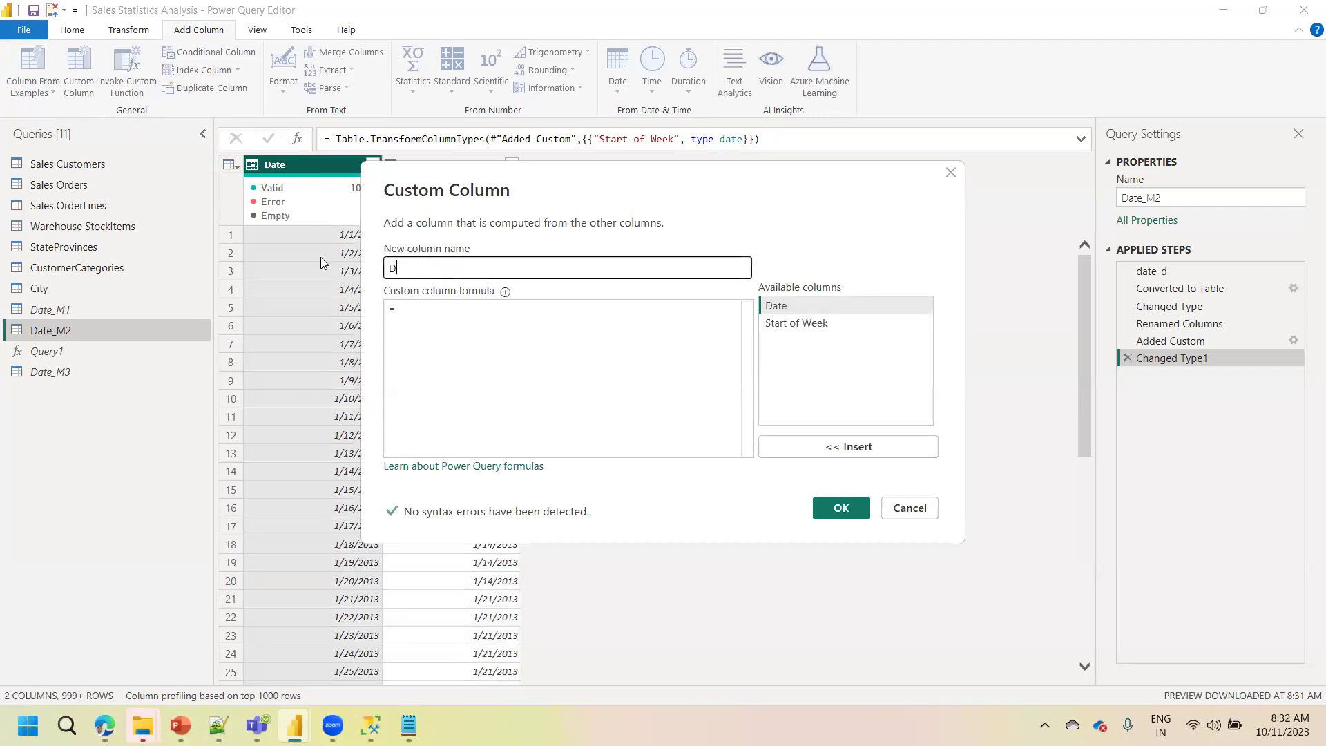
{"action": "type", "text": "ay of Week"}
{"action": "left_click", "coordinate": [414, 316]}
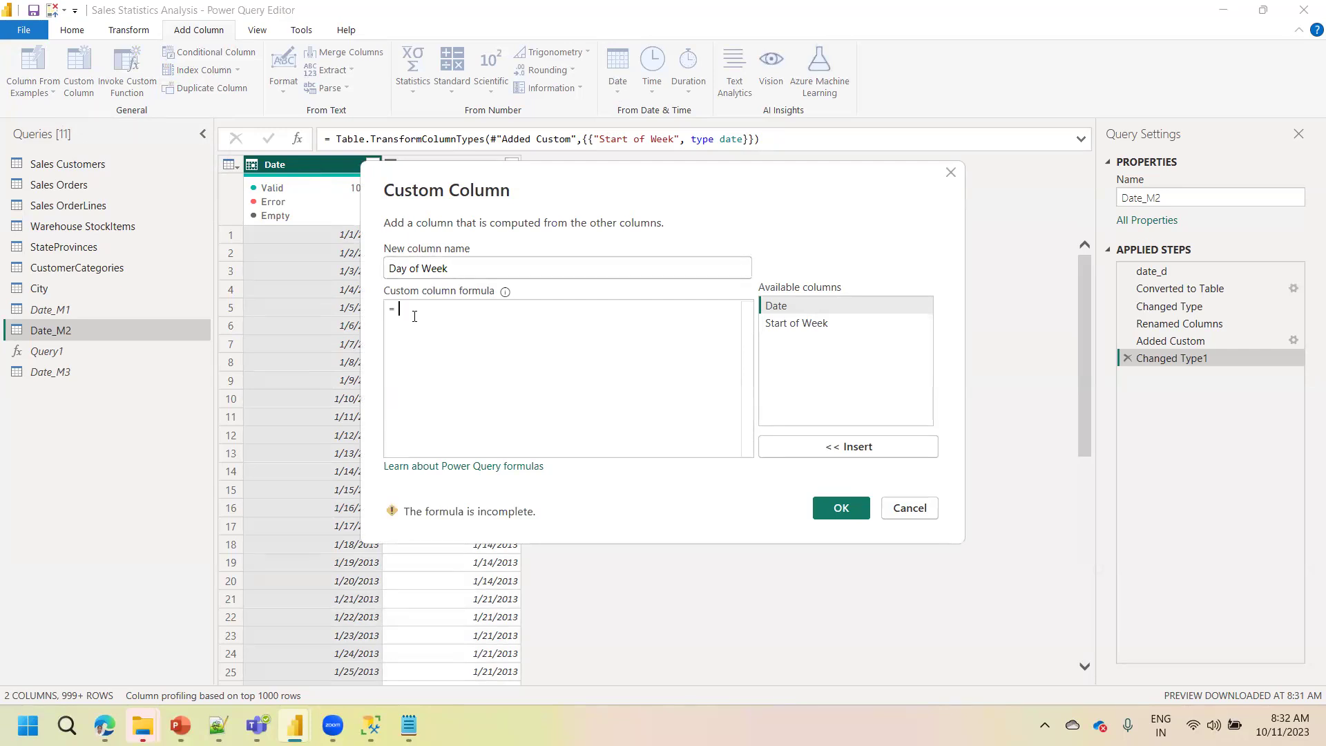
{"action": "type", "text": "Date."}
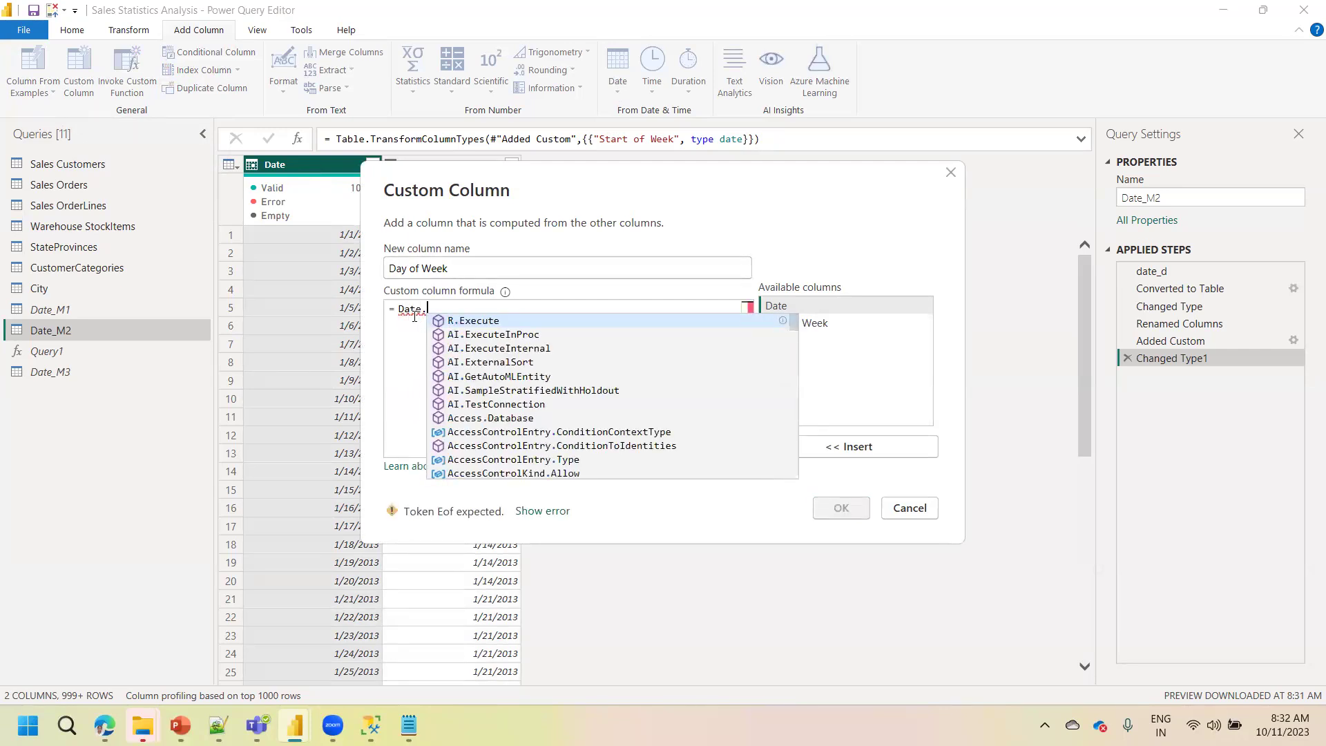
{"action": "type", "text": "Day"}
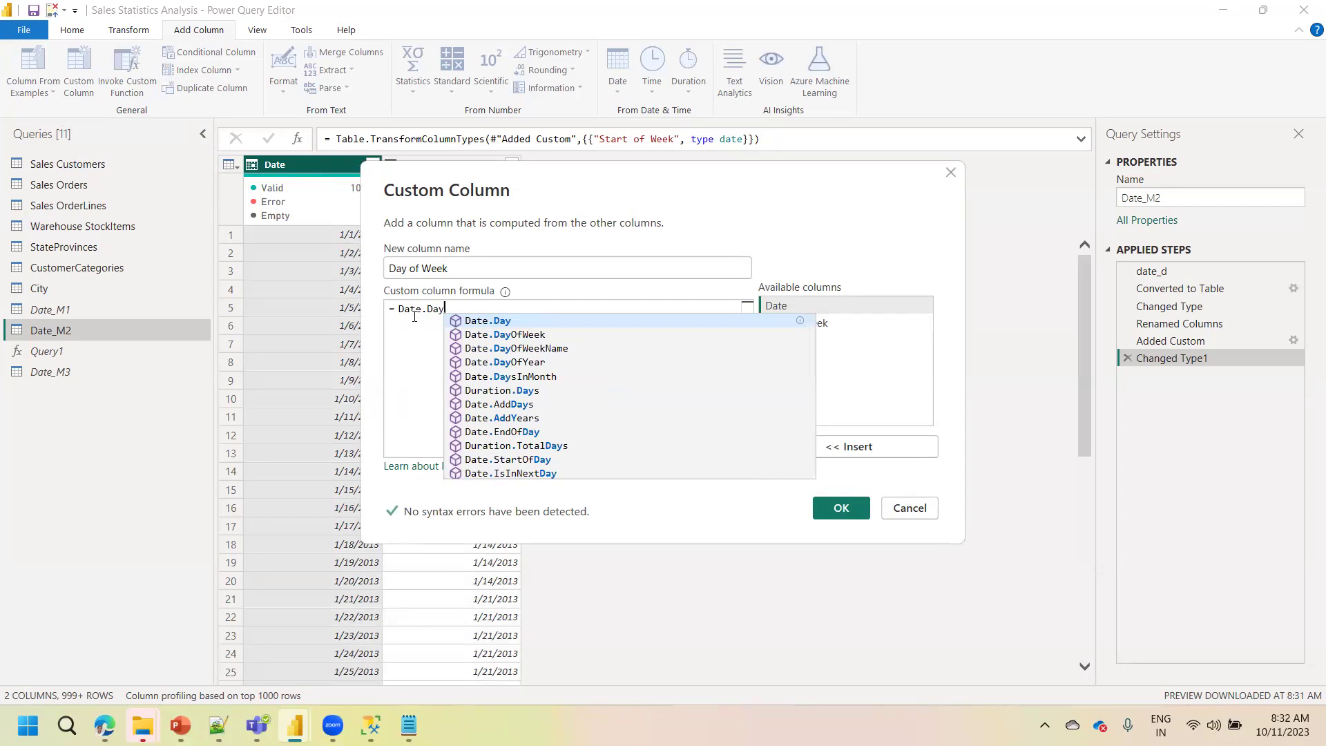
{"action": "key", "text": "Down"}
{"action": "key", "text": "Down"}
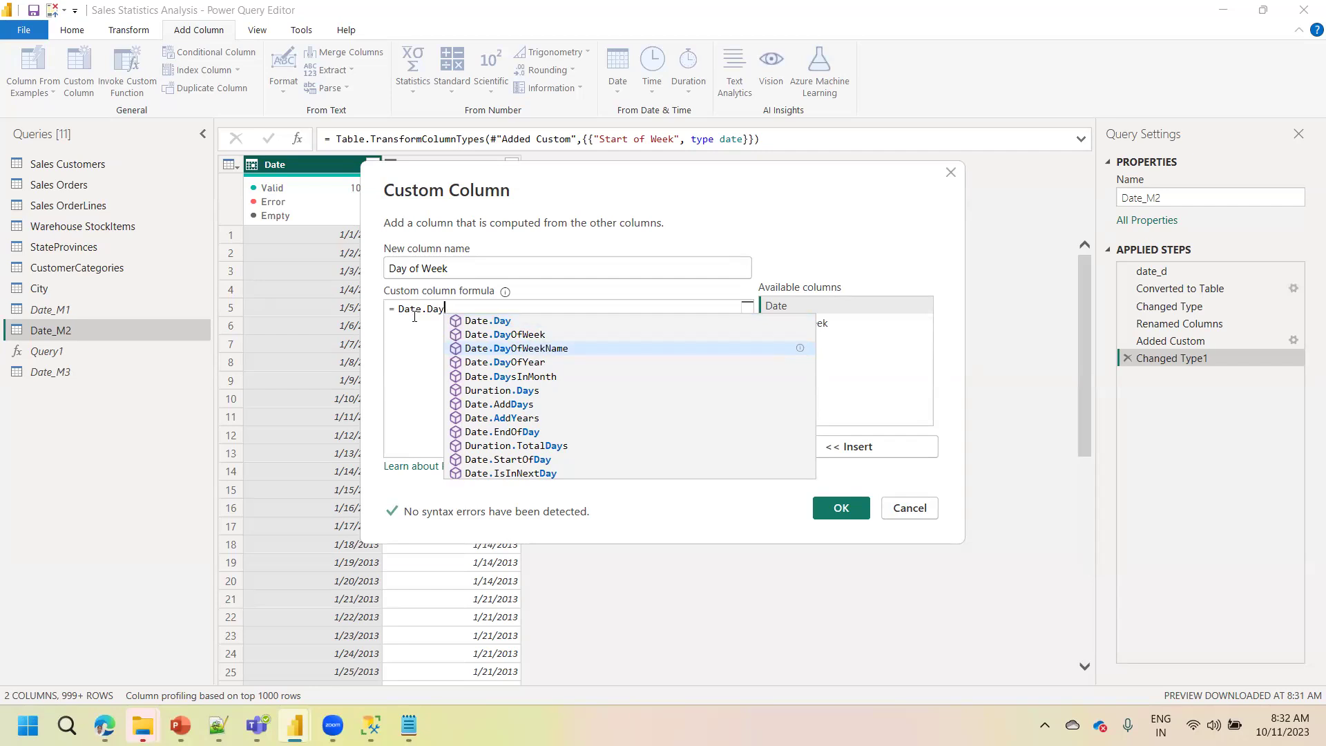
{"action": "key", "text": "Tab"}
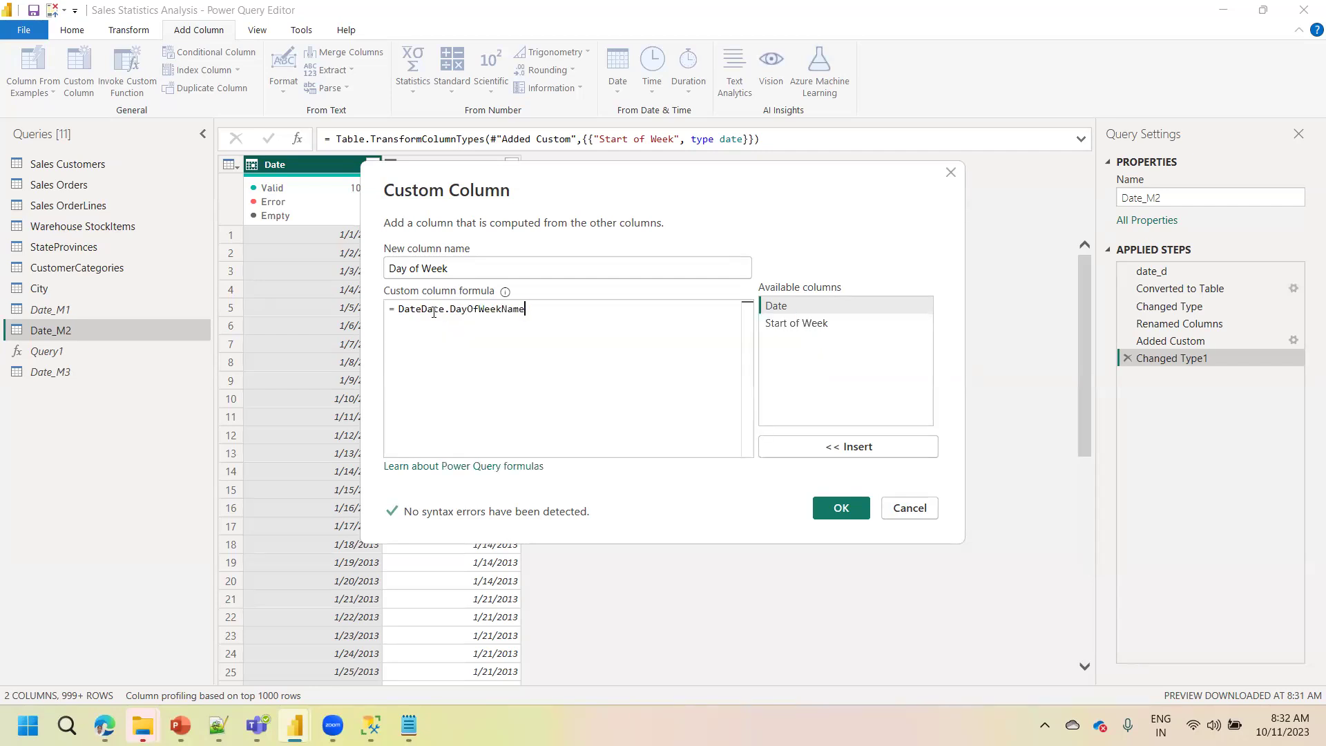
{"action": "left_click", "coordinate": [425, 308]}
{"action": "key", "text": "BackSpace"}
{"action": "key", "text": "BackSpace"}
{"action": "key", "text": "BackSpace"}
{"action": "key", "text": "BackSpace"}
{"action": "key", "text": "BackSpace"}
{"action": "key", "text": "BackSpace"}
{"action": "key", "text": "BackSpace"}
{"action": "key", "text": "BackSpace"}
{"action": "key", "text": "BackSpace"}
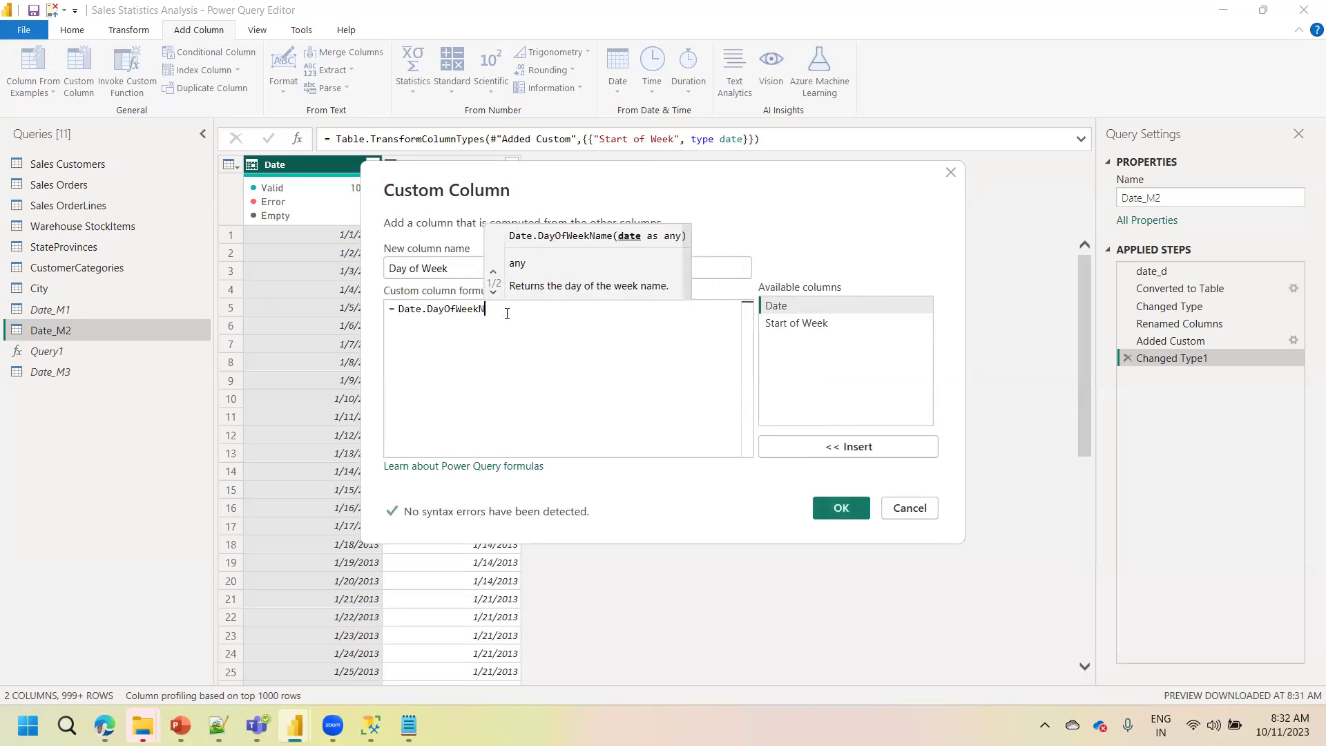
{"action": "key", "text": "BackSpace"}
{"action": "key", "text": "BackSpace"}
{"action": "key", "text": "BackSpace"}
{"action": "key", "text": "BackSpace"}
{"action": "key", "text": "BackSpace"}
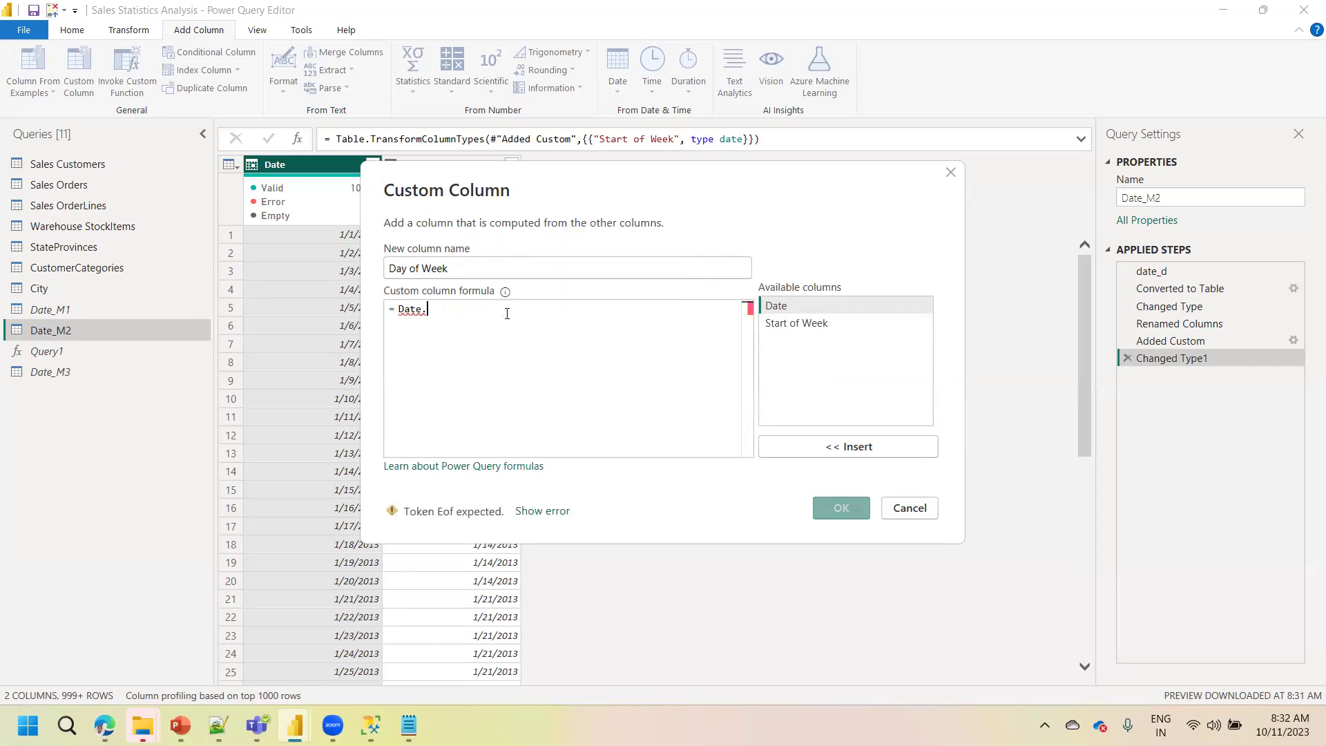
Complete the formula as Date.DayOfWeekName([Date]) and add the Day of Week column to the table
{"action": "type", "text": "Date"}
{"action": "key", "text": "BackSpace"}
{"action": "key", "text": "BackSpace"}
{"action": "type", "text": "y"}
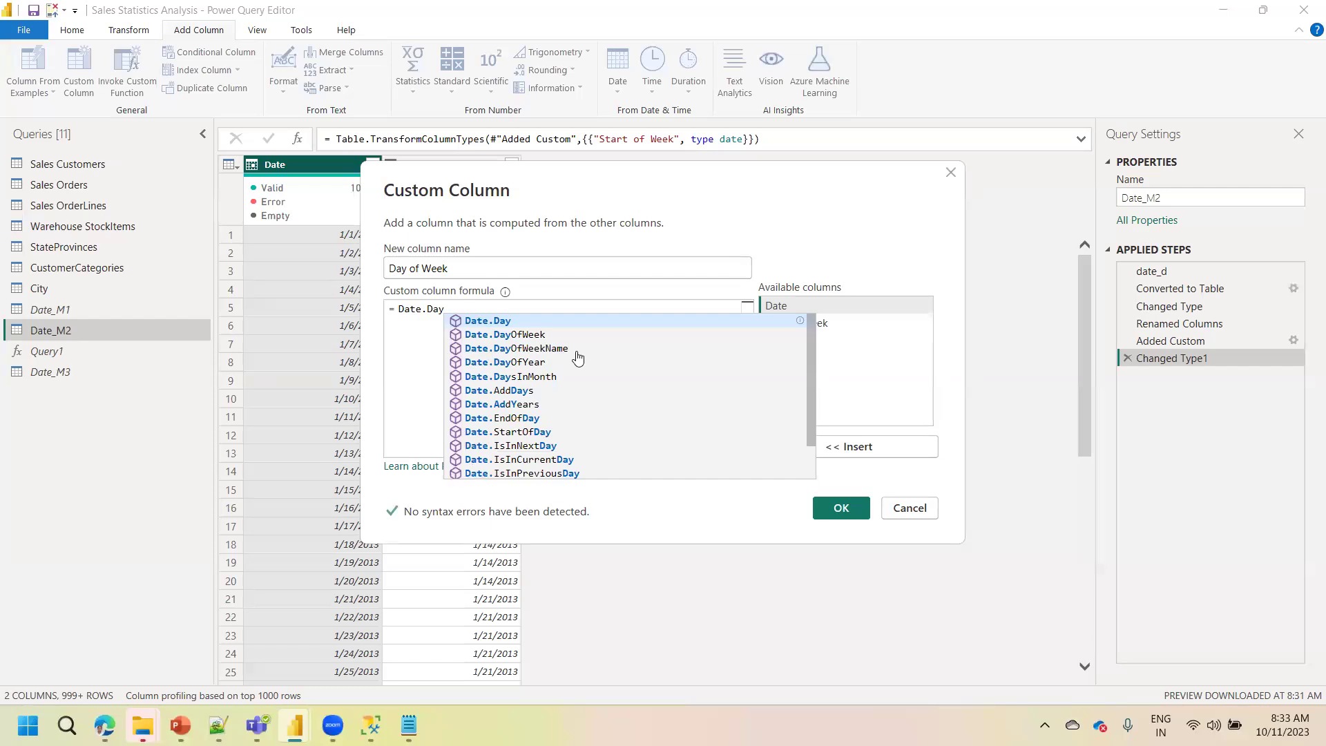
{"action": "double_click", "coordinate": [557, 348]}
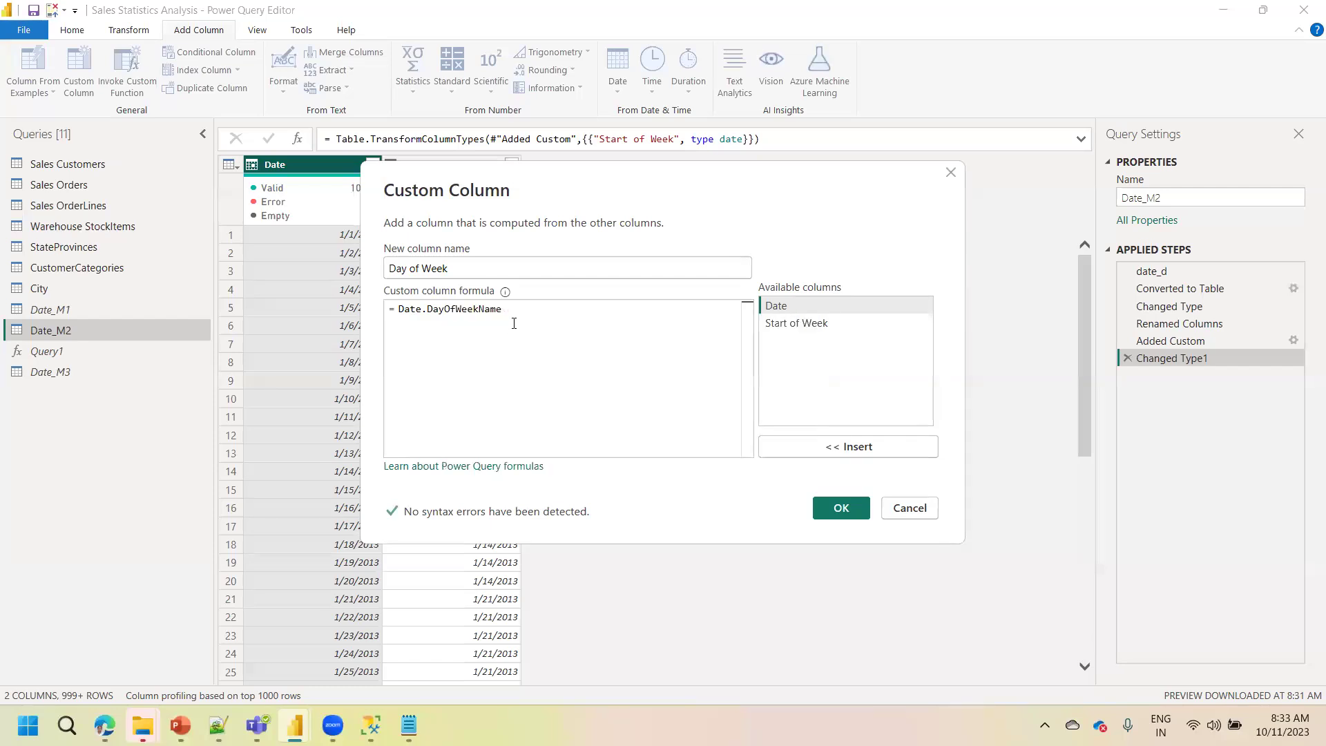
{"action": "type", "text": "("}
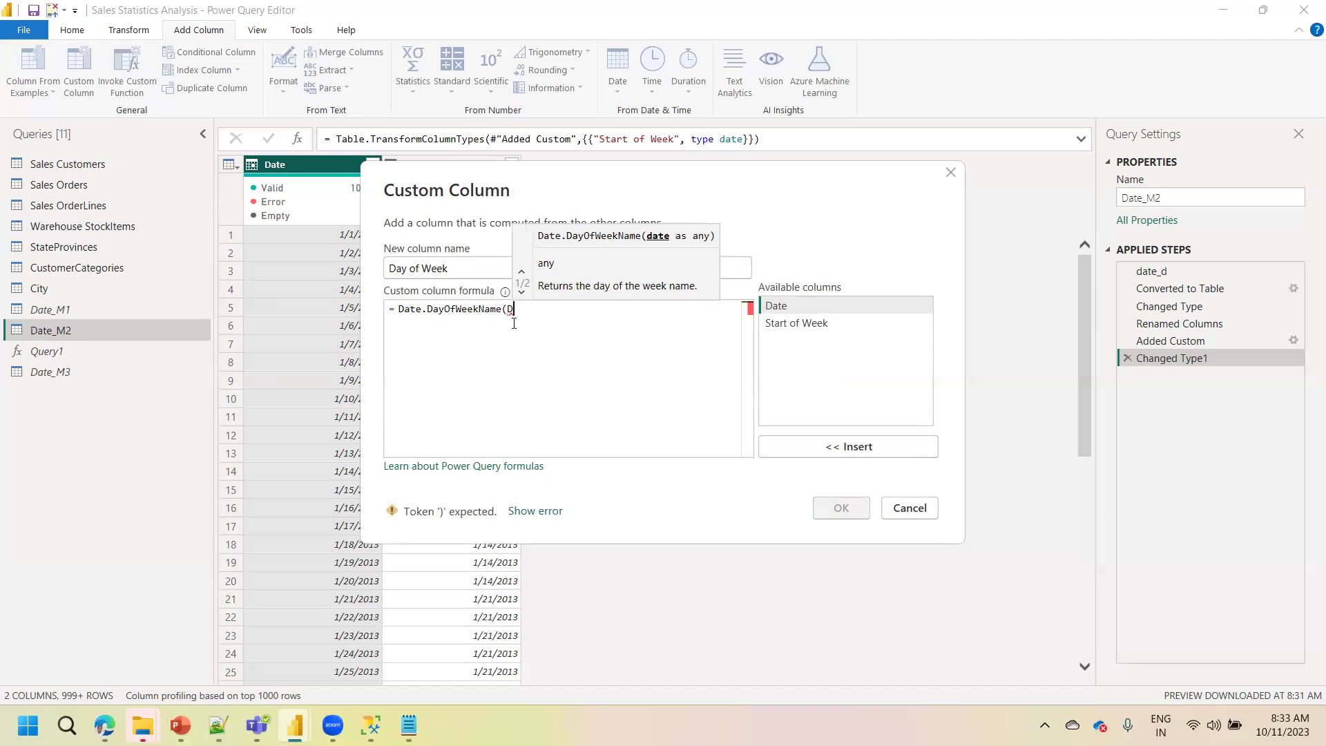
{"action": "double_click", "coordinate": [784, 313]}
{"action": "type", "text": ")"}
{"action": "left_click", "coordinate": [842, 508]}
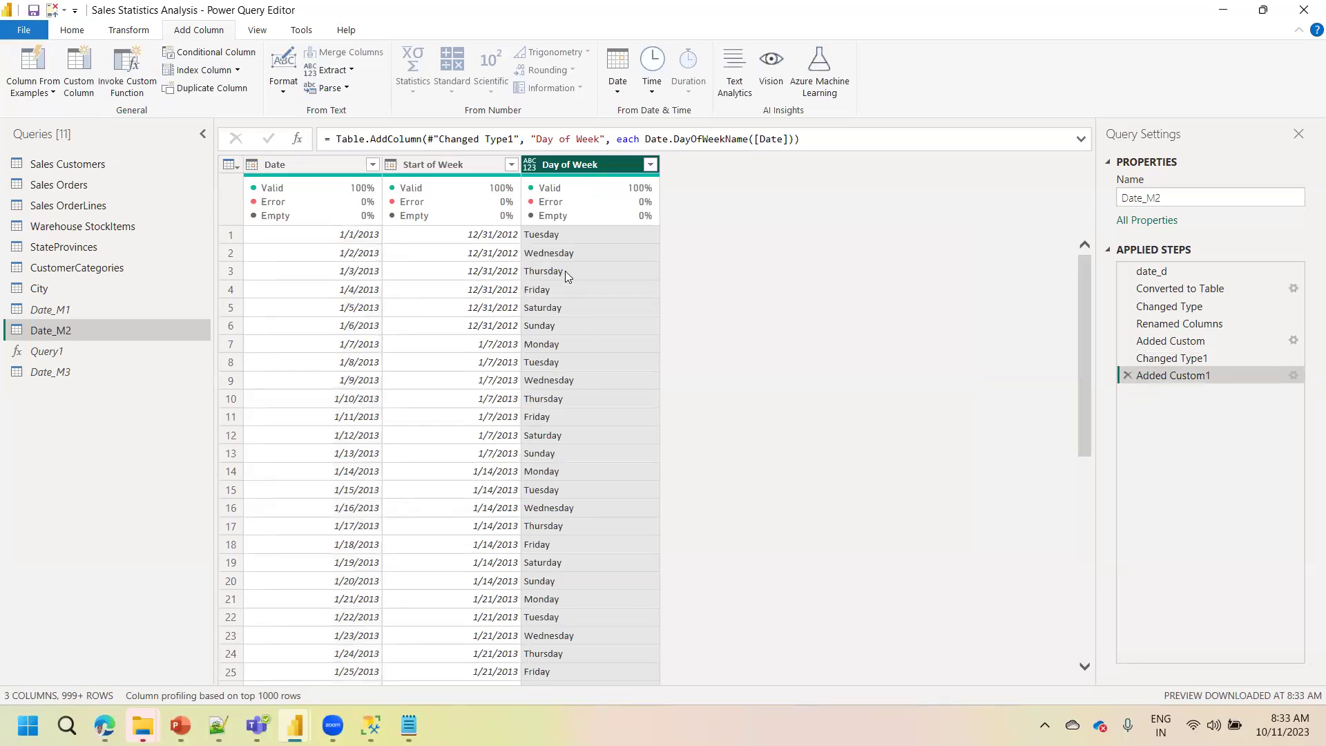
Change the data type of the Day of Week column to Text
{"action": "left_click", "coordinate": [530, 166]}
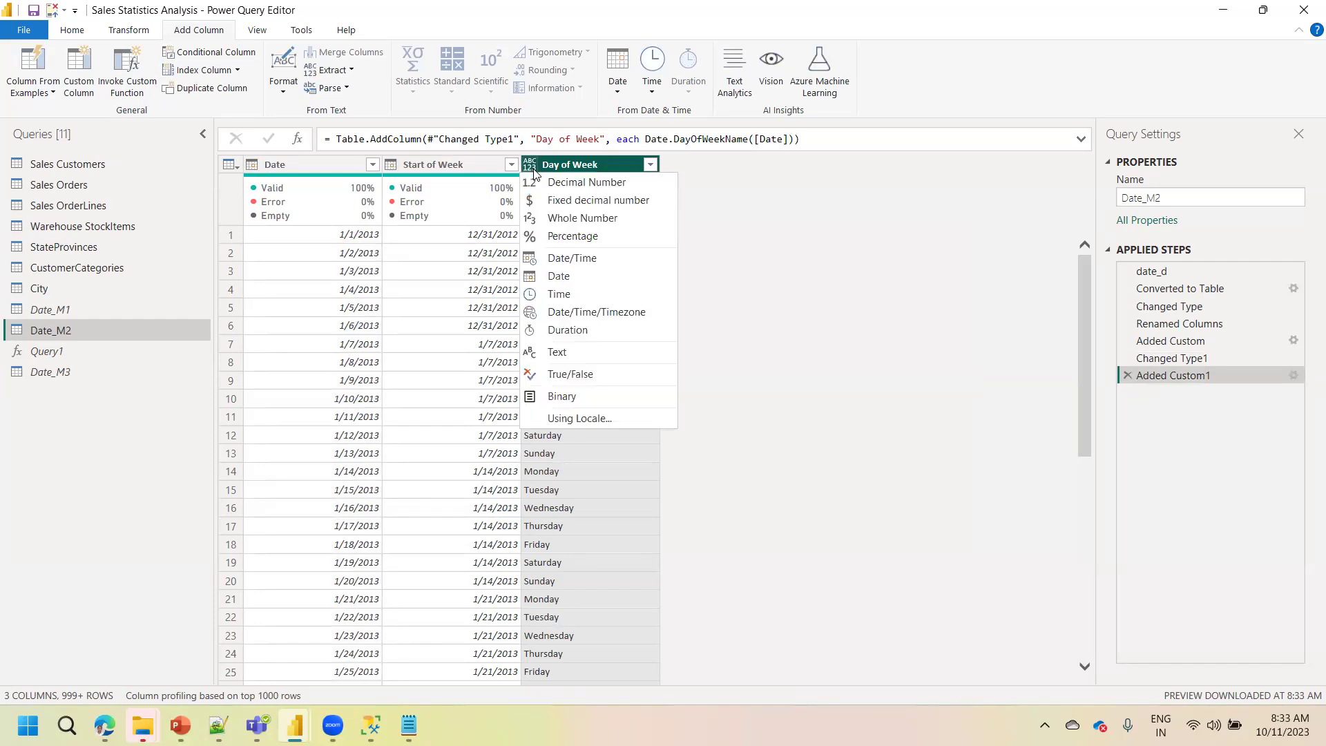
{"action": "left_click", "coordinate": [565, 345]}
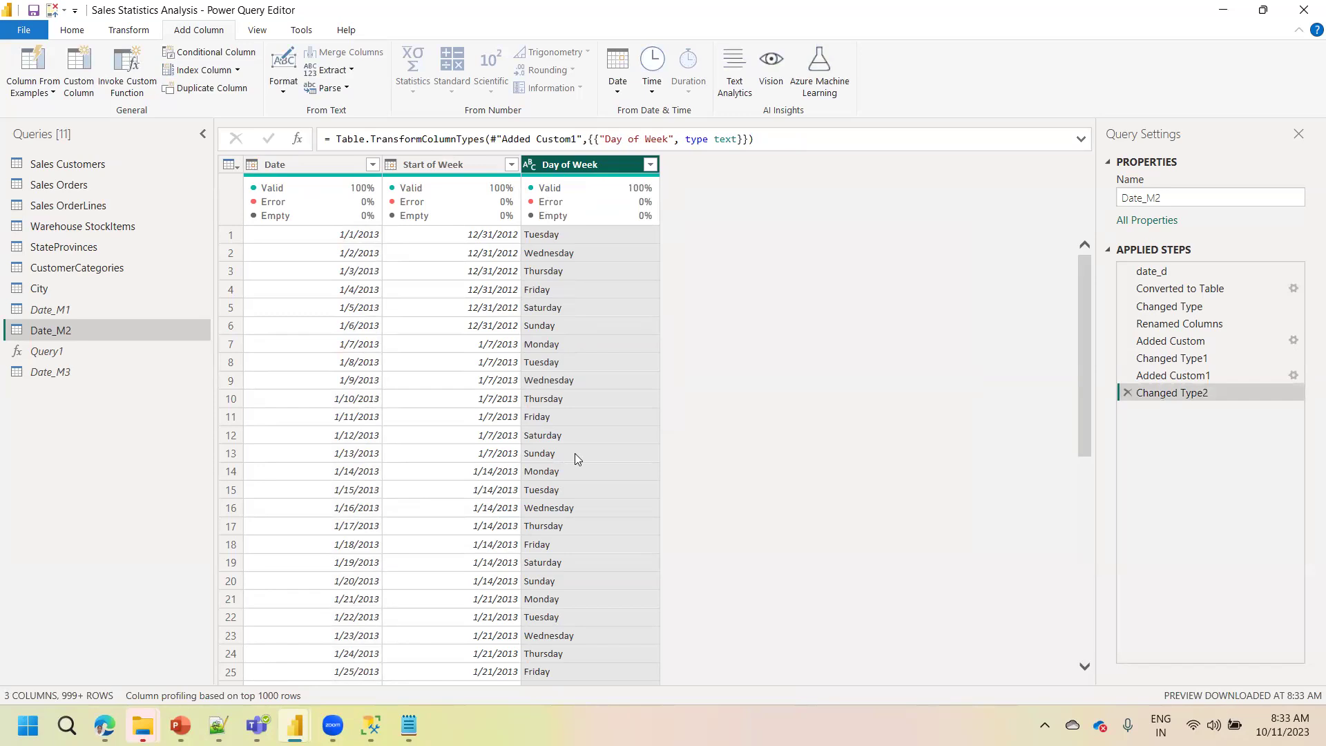
Start a new custom column in Date_M2 with the formula Date.MonthName([Date])
{"action": "left_click", "coordinate": [80, 83]}
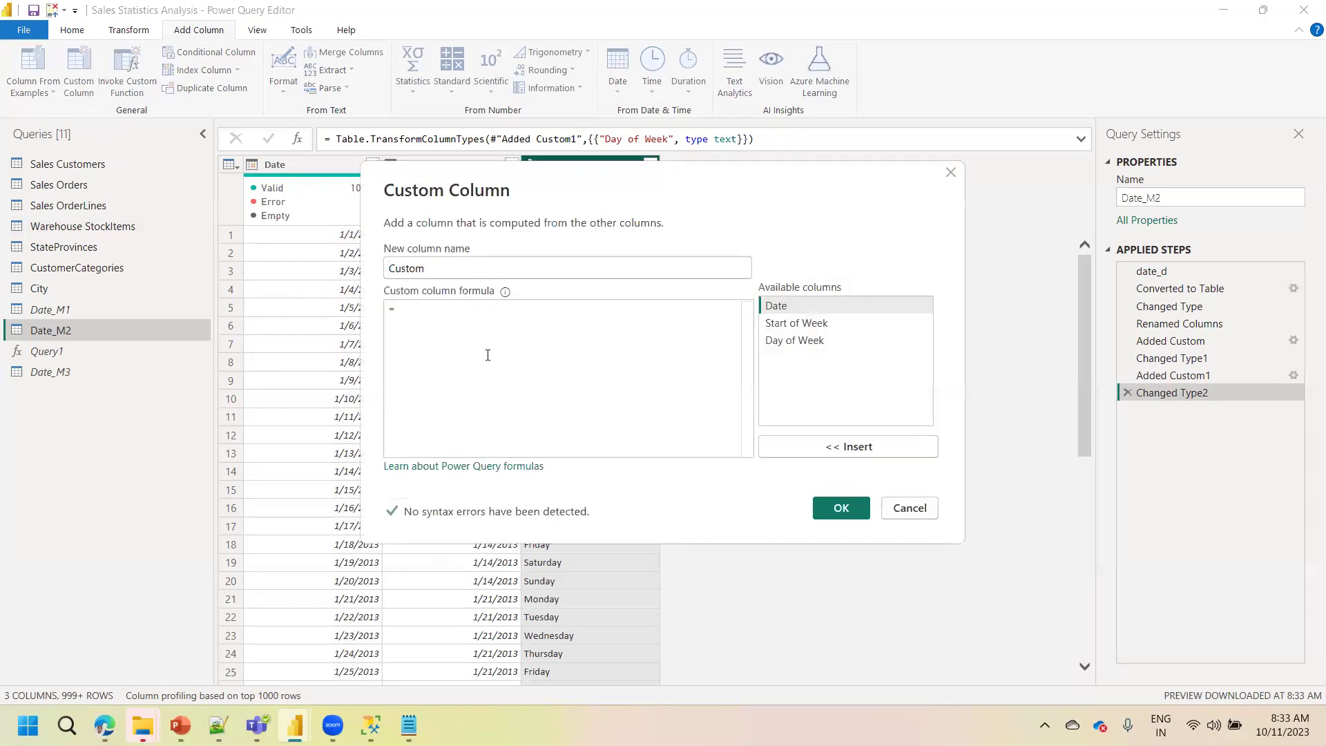
{"action": "type", "text": "dATE.d"}
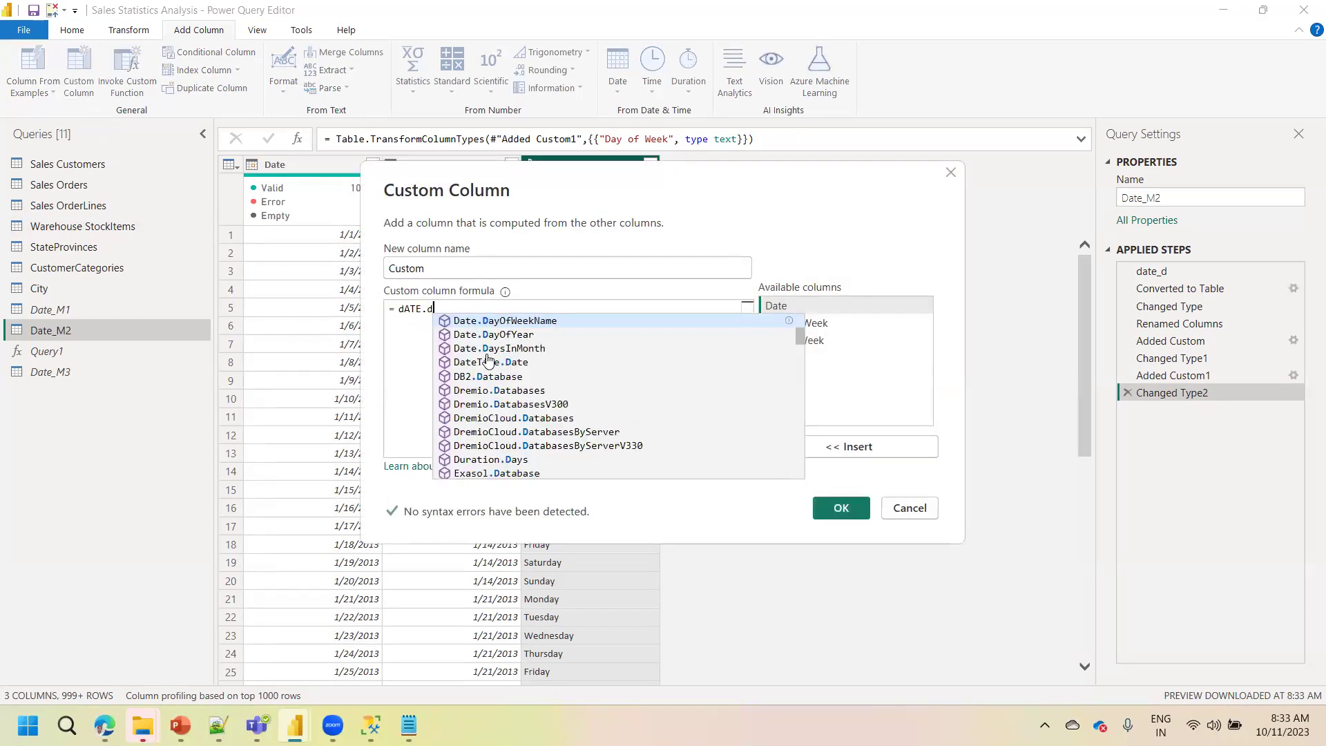
{"action": "key", "text": "BackSpace"}
{"action": "type", "text": "mONTH"}
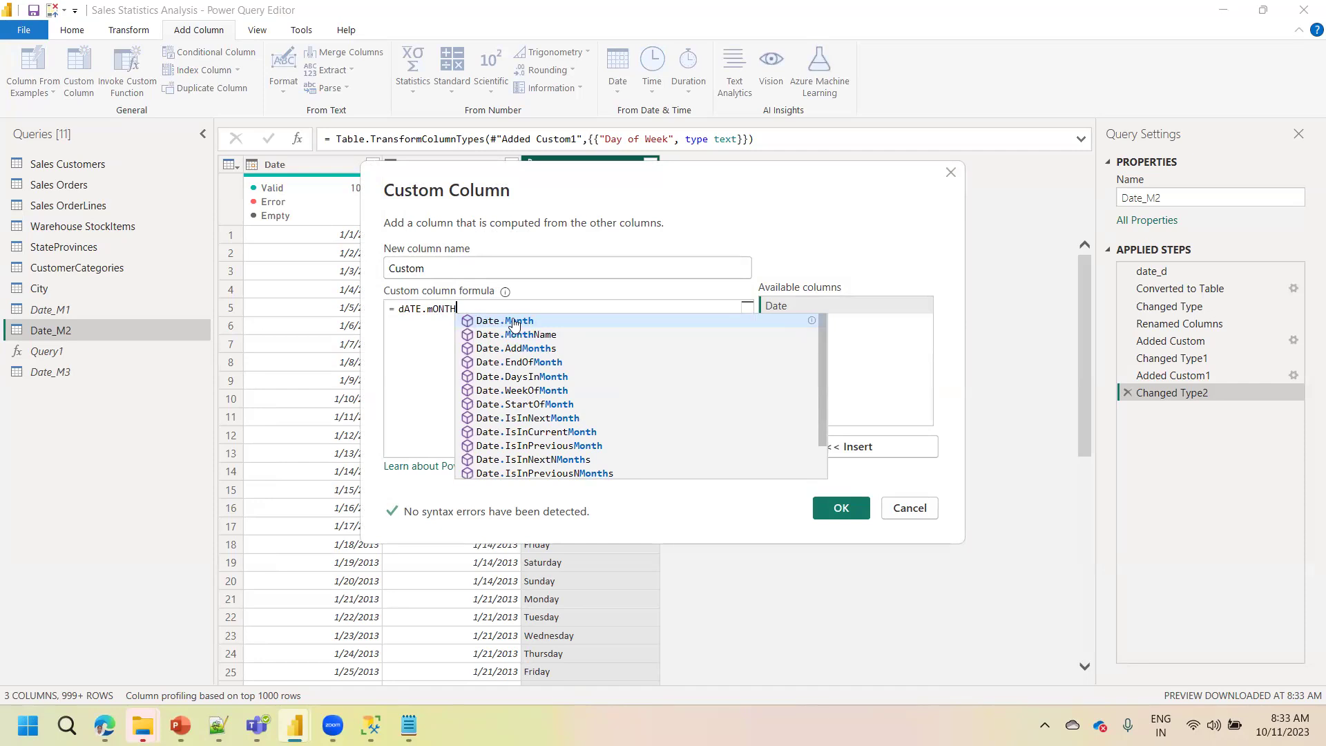
{"action": "left_click", "coordinate": [513, 335]}
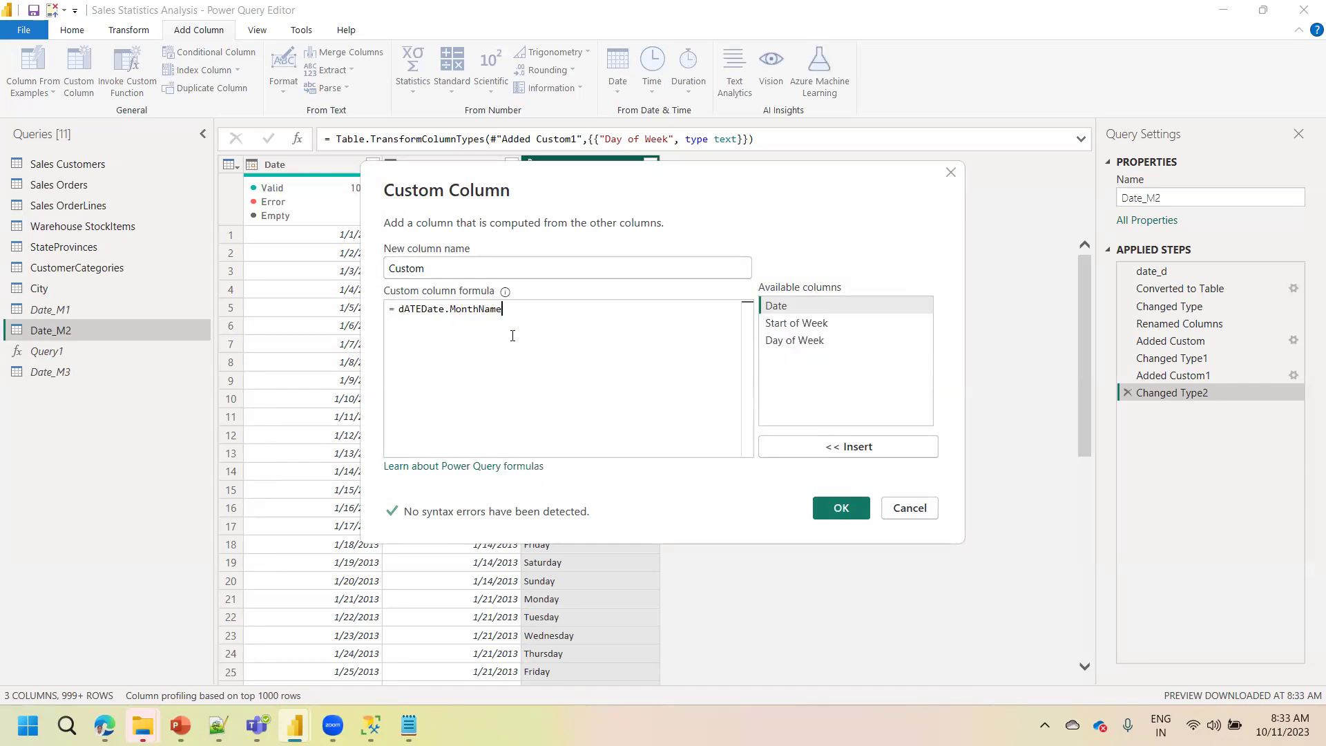
{"action": "left_click", "coordinate": [425, 308]}
{"action": "key", "text": "BackSpace"}
{"action": "key", "text": "BackSpace"}
{"action": "key", "text": "BackSpace"}
{"action": "key", "text": "BackSpace"}
{"action": "type", "text": "("}
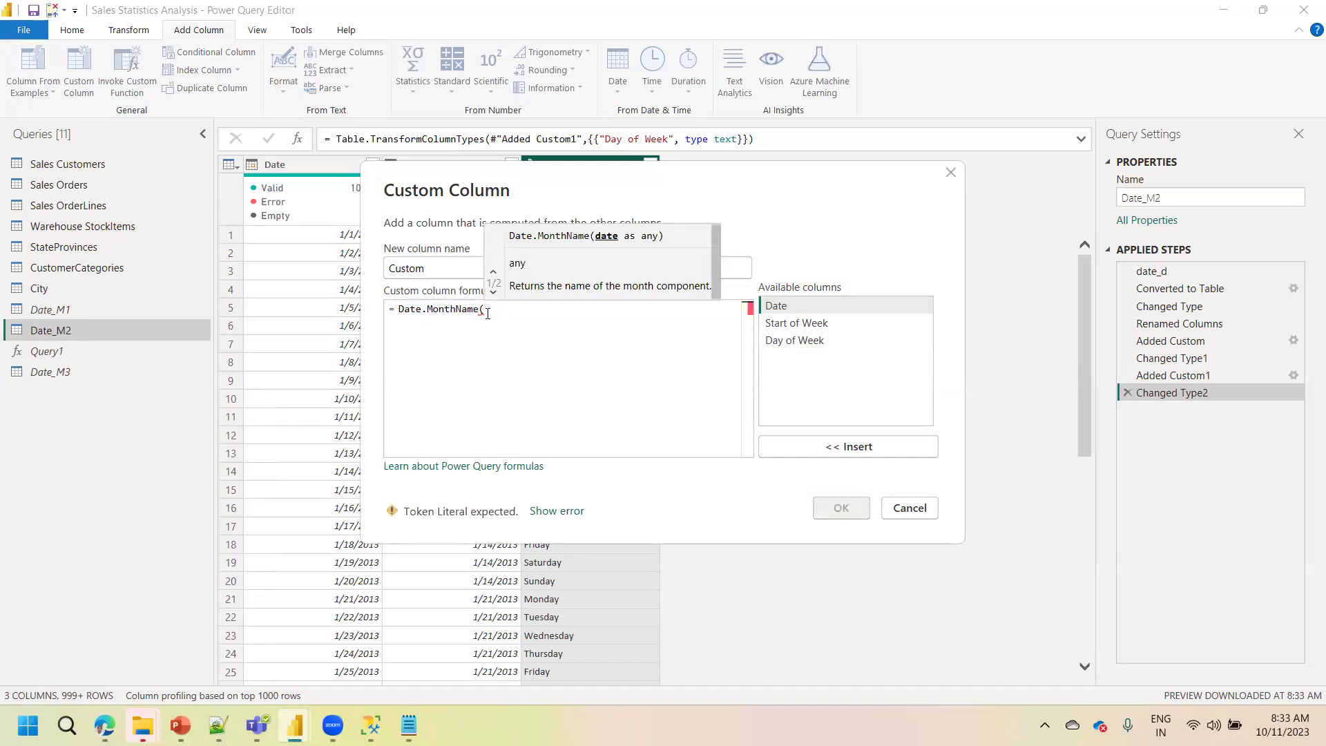
{"action": "double_click", "coordinate": [789, 308]}
{"action": "type", "text": ")"}
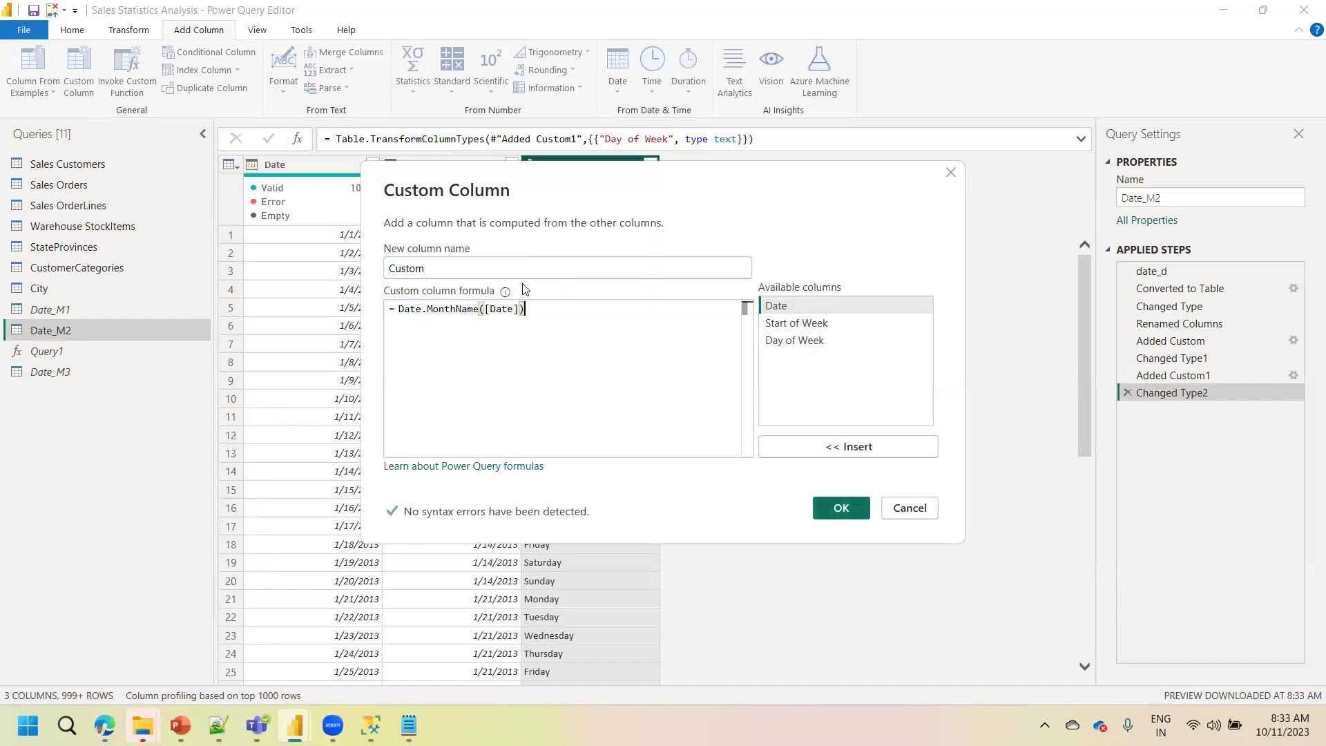
Add the custom column to the table under the name Month Name and set its data type to Text
{"action": "left_click_drag", "start_coordinate": [433, 277], "coordinate": [353, 275]}
{"action": "type", "text": "mONTH"}
{"action": "key", "text": "BackSpace"}
{"action": "key", "text": "BackSpace"}
{"action": "key", "text": "BackSpace"}
{"action": "key", "text": "BackSpace"}
{"action": "key", "text": "BackSpace"}
{"action": "type", "text": "Month Name"}
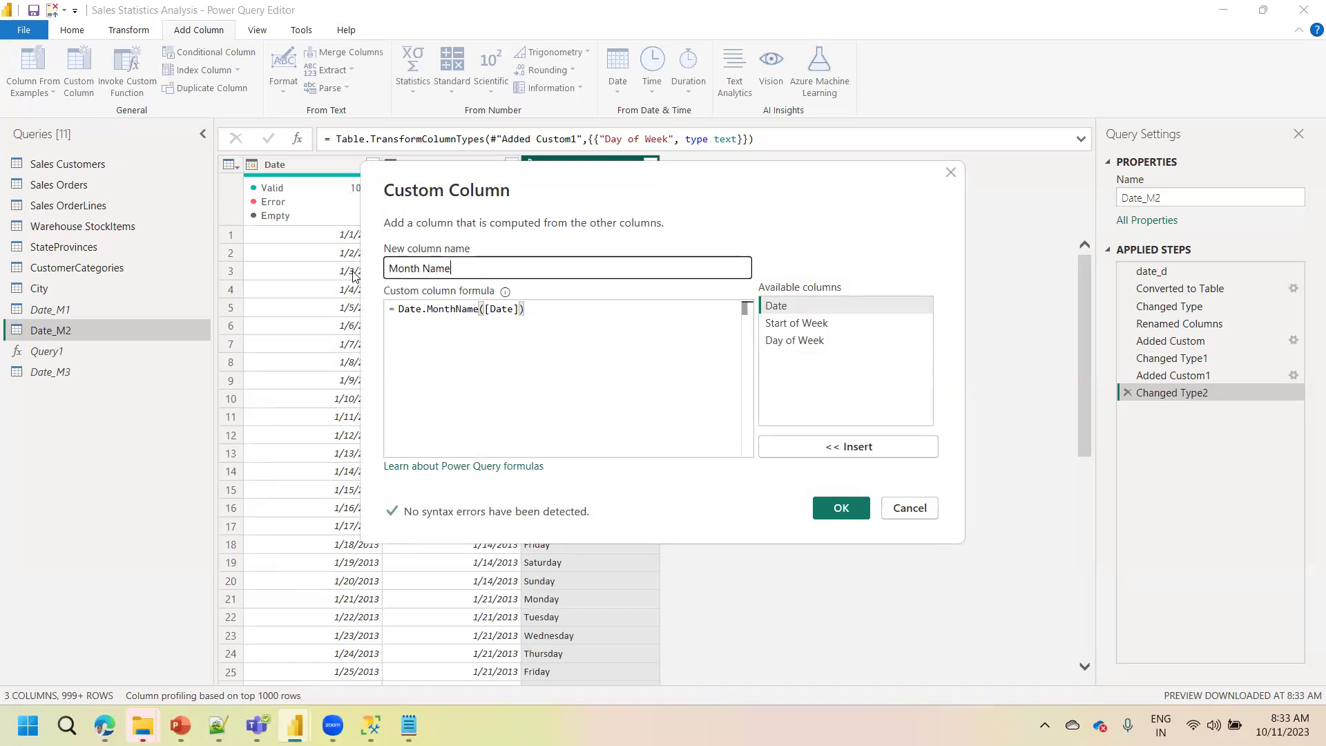
{"action": "left_click", "coordinate": [840, 513]}
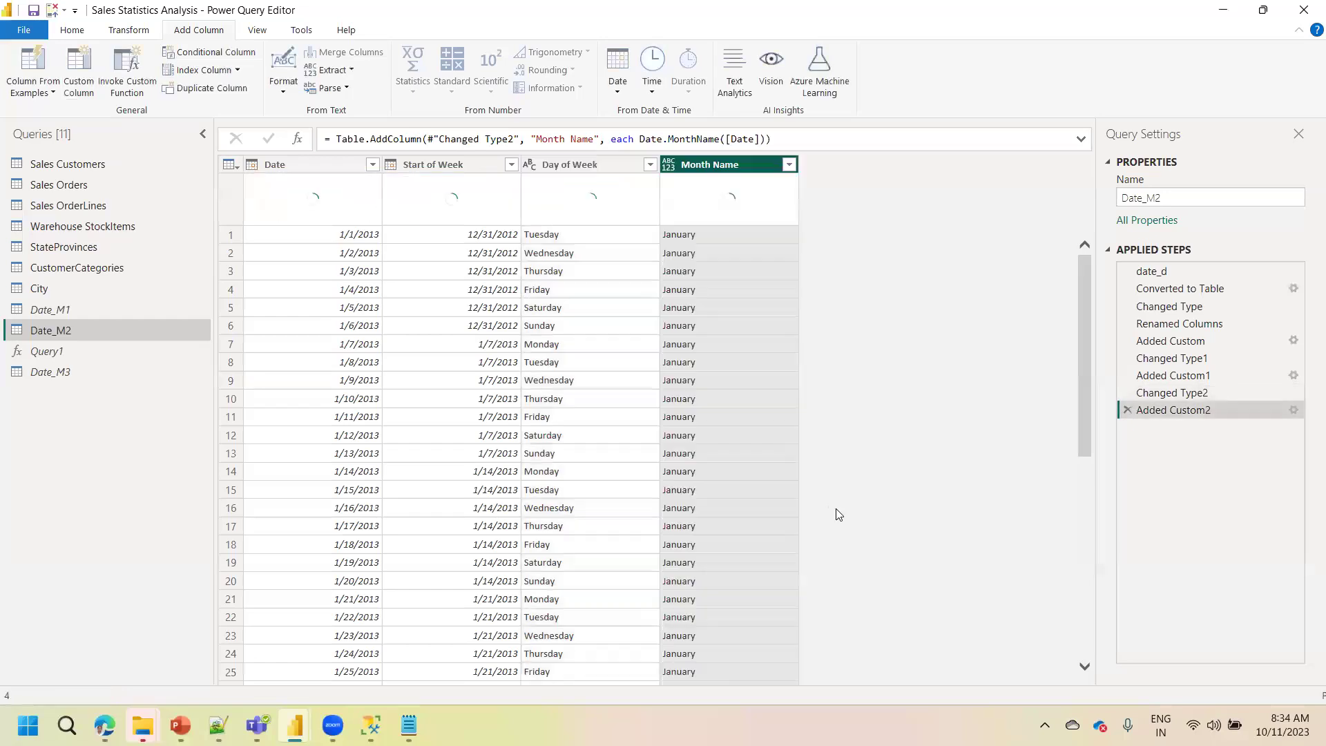
{"action": "left_click", "coordinate": [667, 167]}
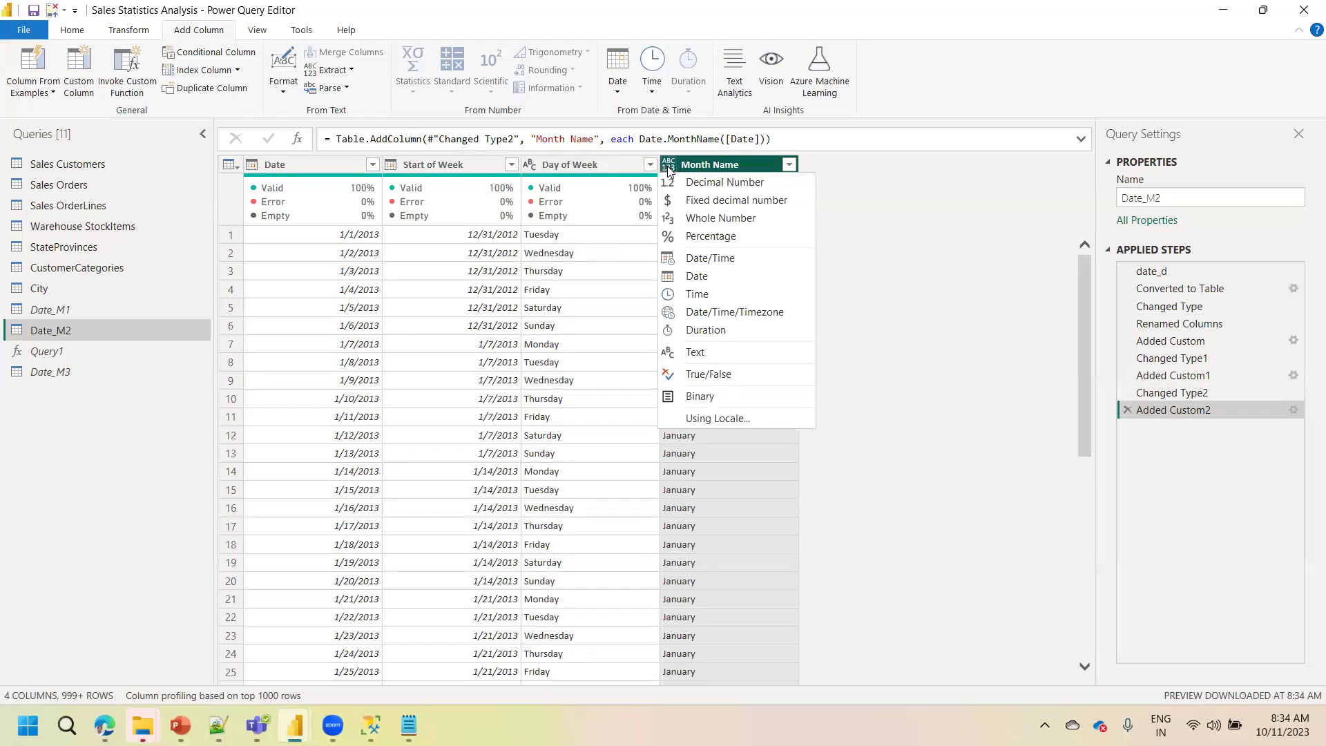
{"action": "left_click", "coordinate": [702, 353]}
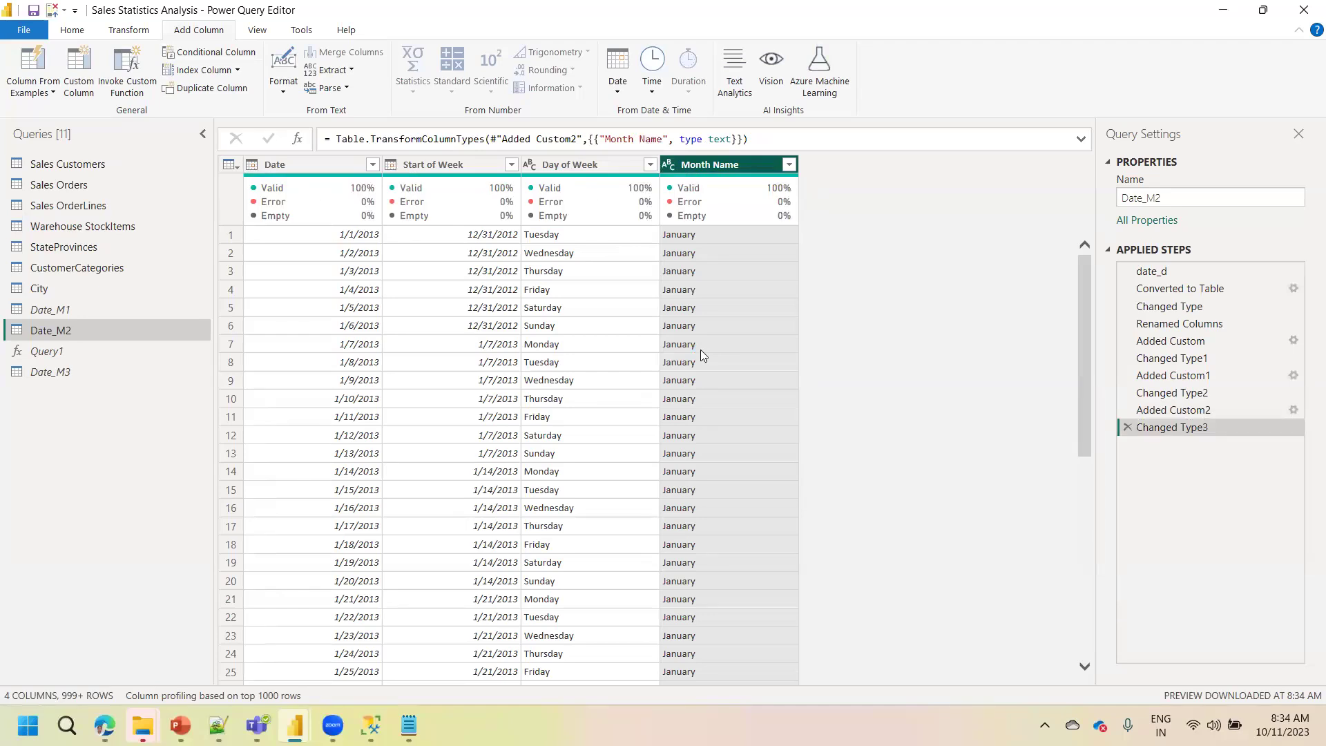
Start another custom column and begin its formula with the Date.Year function
{"action": "left_click", "coordinate": [322, 164]}
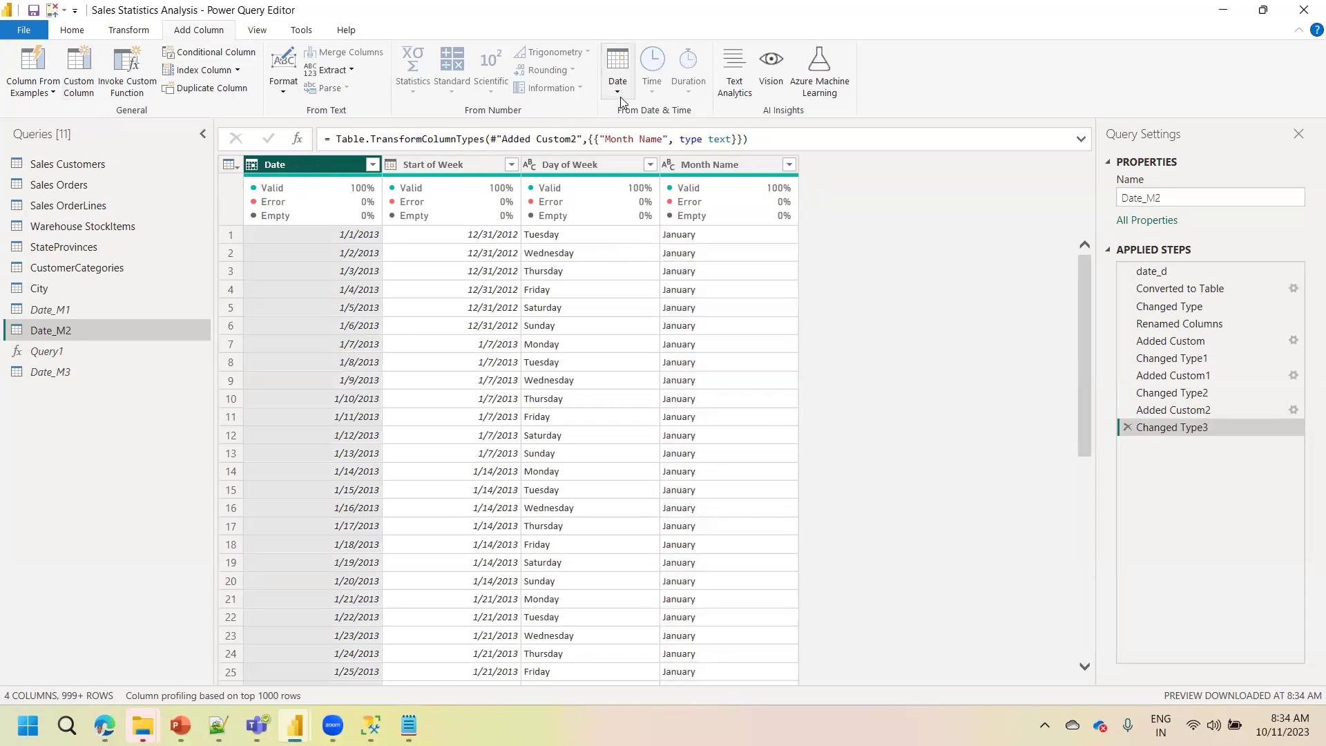
{"action": "left_click", "coordinate": [79, 86]}
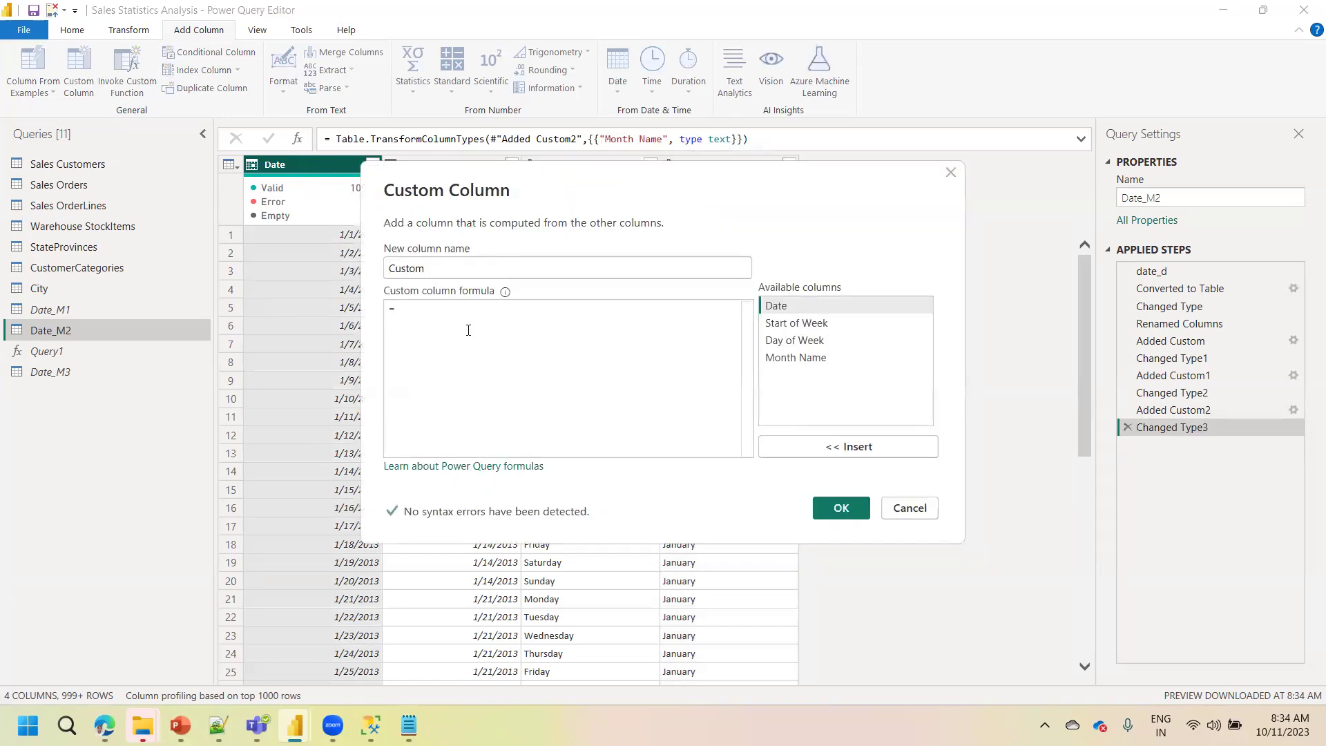
{"action": "type", "text": "Dat"}
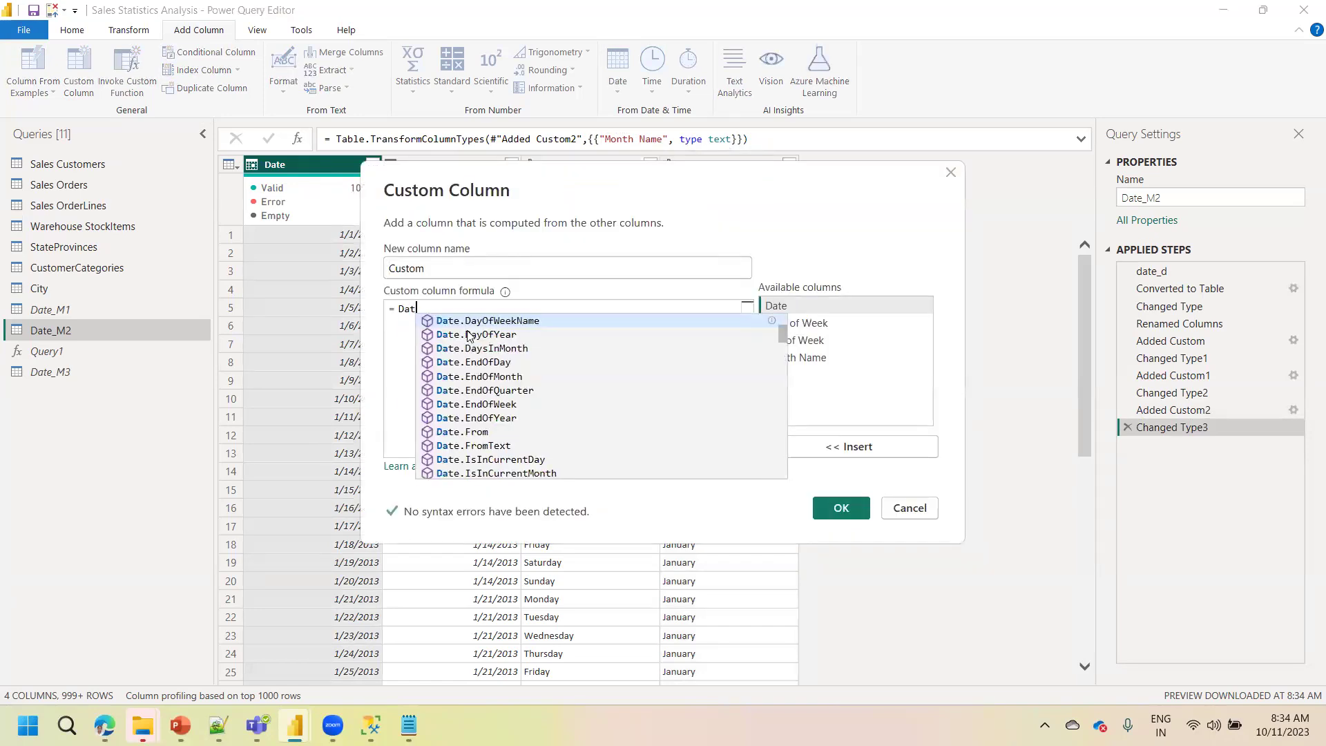
{"action": "type", "text": "e.Y"}
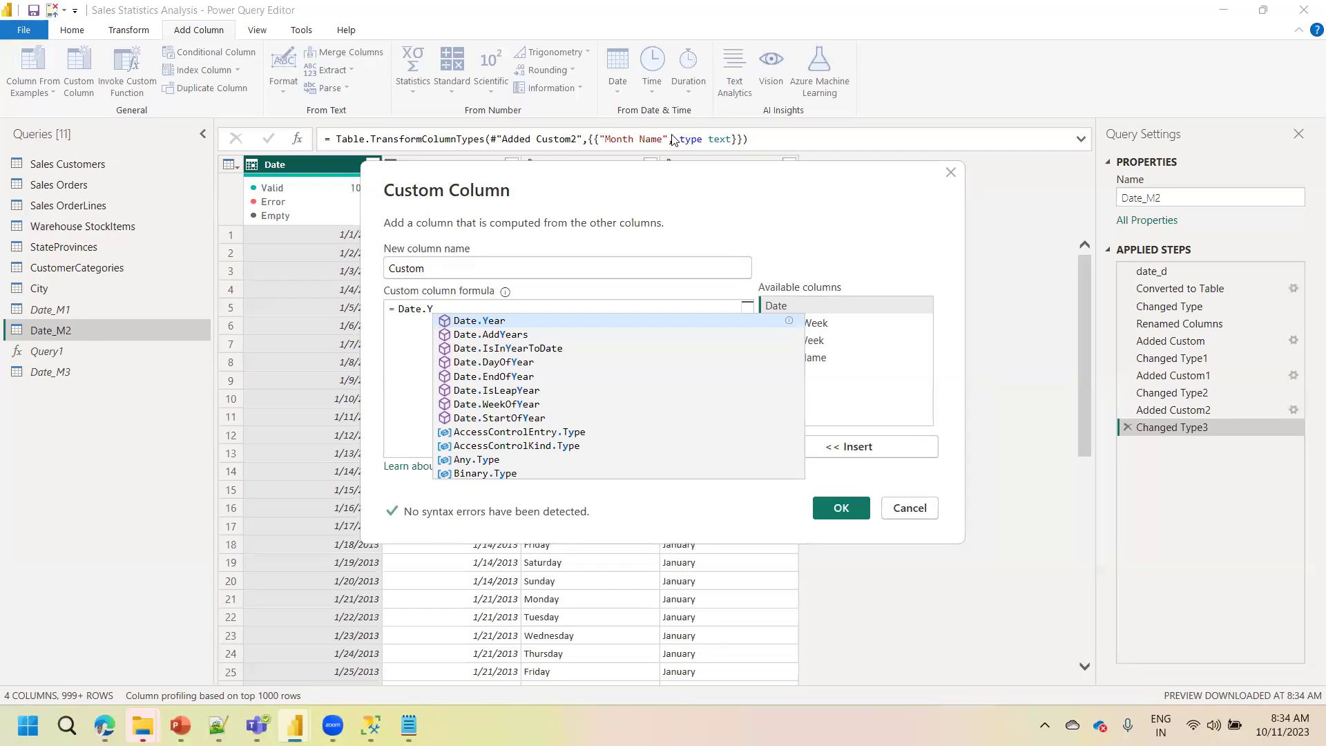
{"action": "left_click", "coordinate": [485, 323]}
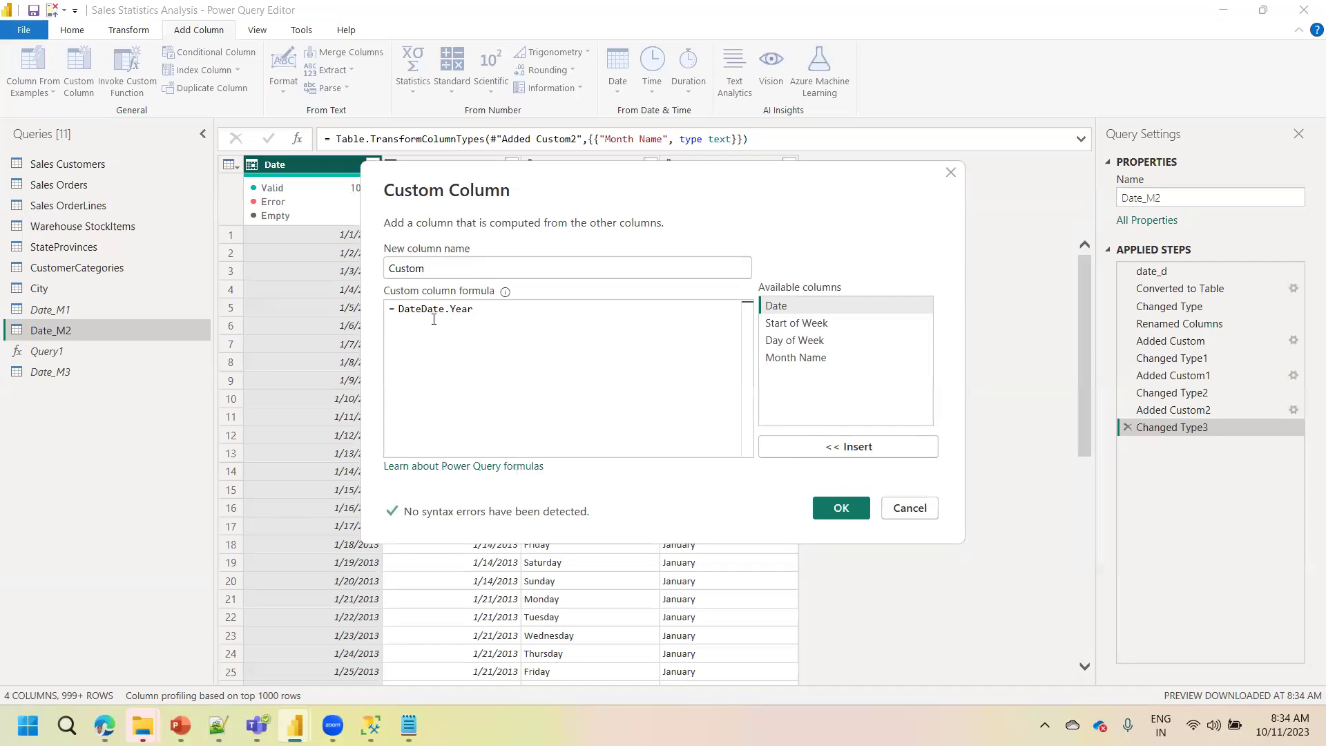
{"action": "key", "text": "BackSpace"}
{"action": "type", "text": "r"}
{"action": "left_click", "coordinate": [424, 311]}
{"action": "key", "text": "BackSpace"}
{"action": "key", "text": "BackSpace"}
{"action": "key", "text": "BackSpace"}
{"action": "key", "text": "BackSpace"}
{"action": "key", "text": "BackSpace"}
Complete the formula as Date.Year([Date]) and add the column to the table
{"action": "left_click", "coordinate": [468, 316]}
{"action": "type", "text": "("}
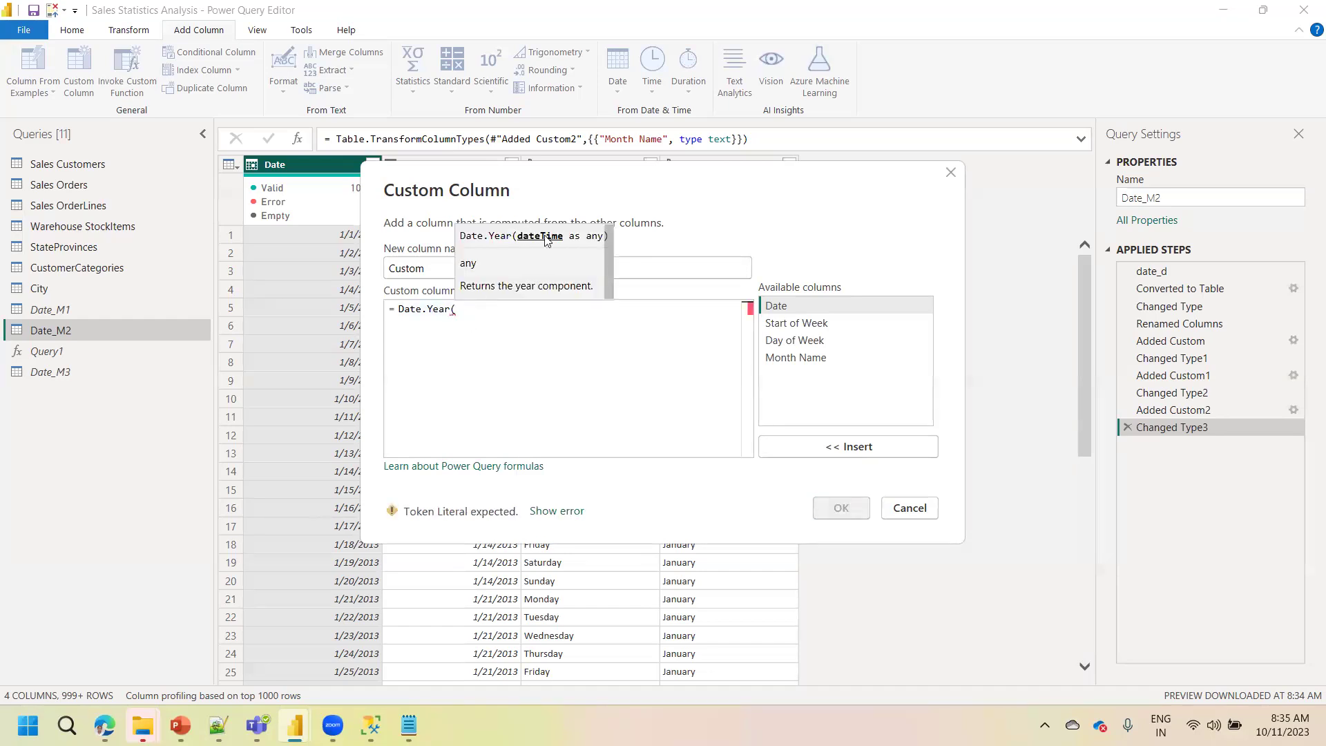
{"action": "type", "text": "D"}
{"action": "key", "text": "BackSpace"}
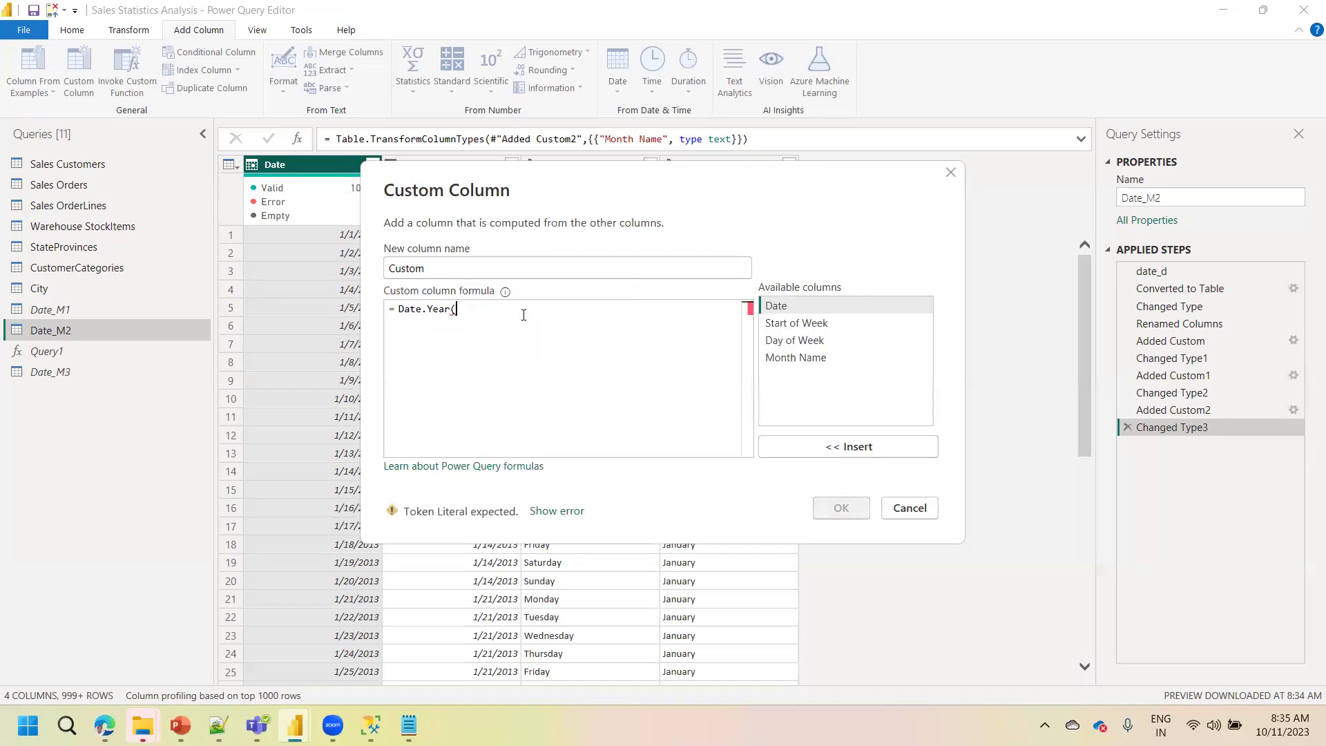
{"action": "double_click", "coordinate": [783, 304]}
{"action": "type", "text": ")"}
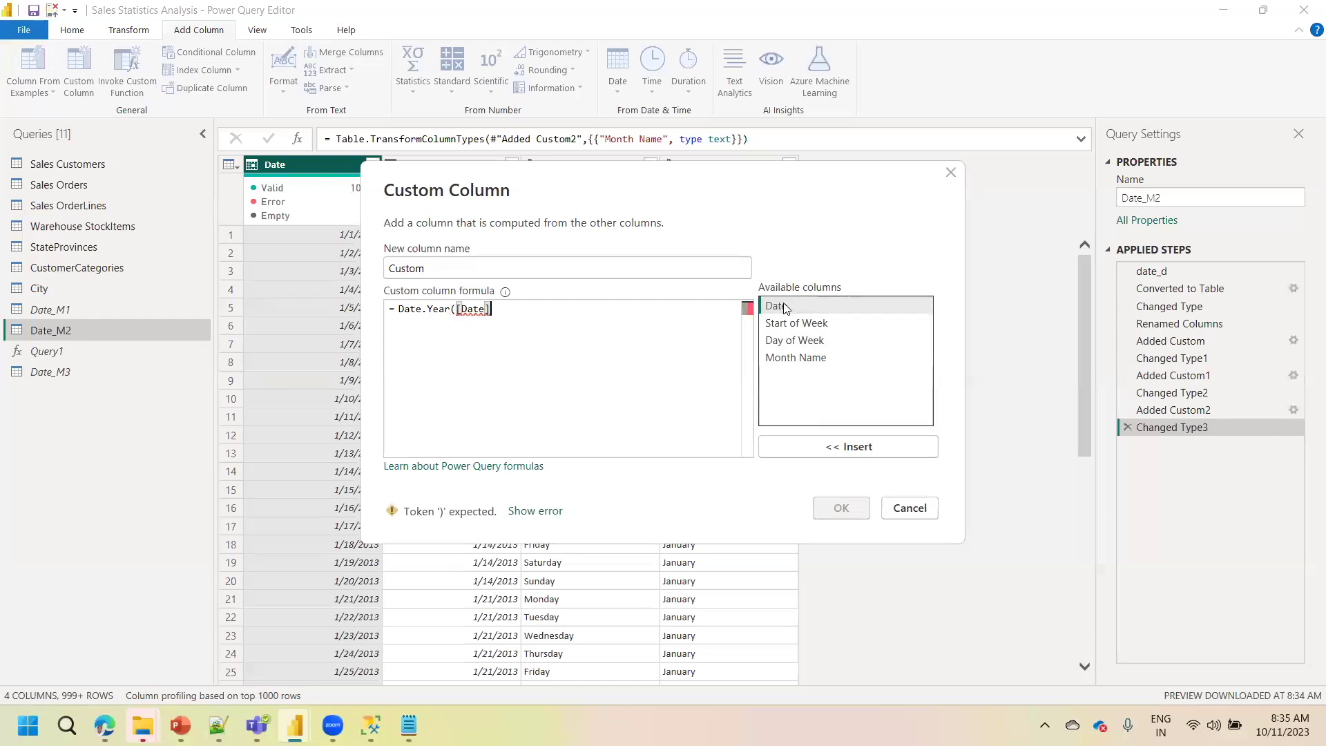
{"action": "left_click", "coordinate": [840, 507]}
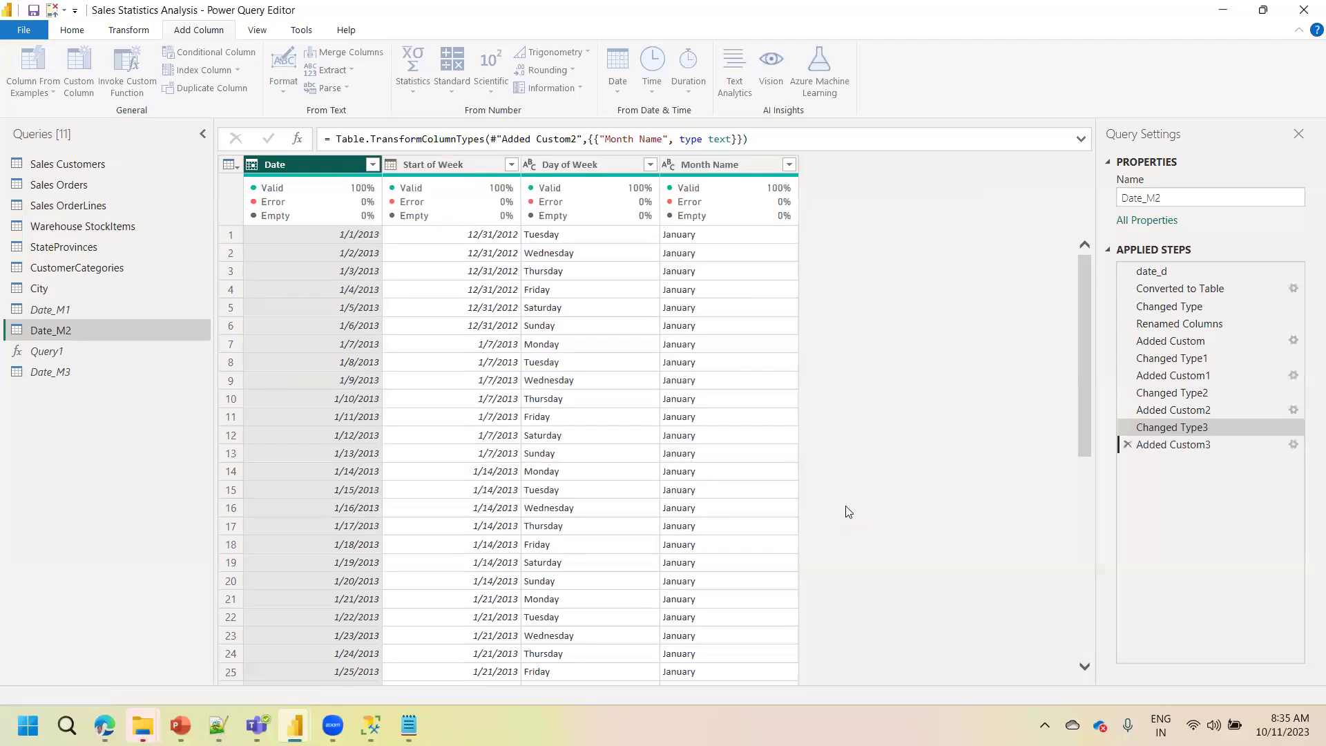
Rename the new custom column as Year and change its data type to Whole Number
{"action": "double_click", "coordinate": [855, 166]}
{"action": "type", "text": "Year"}
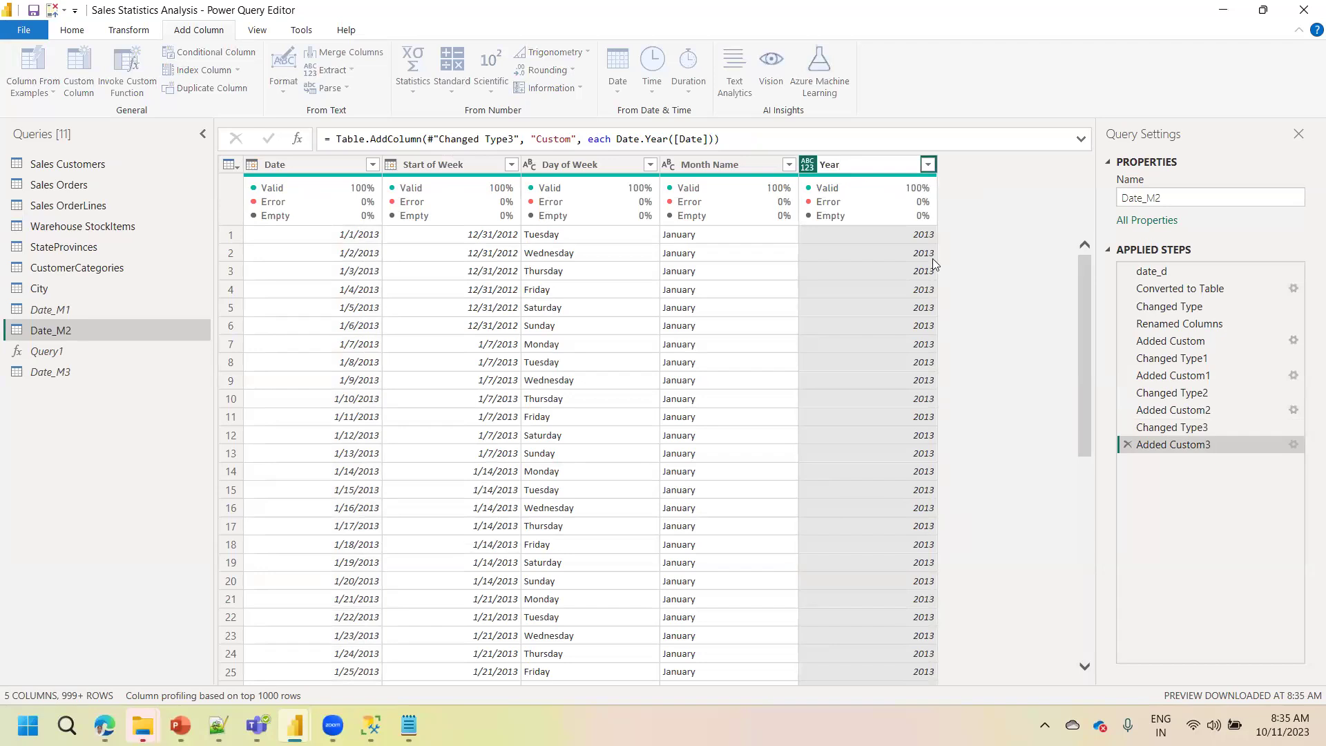
{"action": "key", "text": "Return"}
{"action": "left_click", "coordinate": [809, 164]}
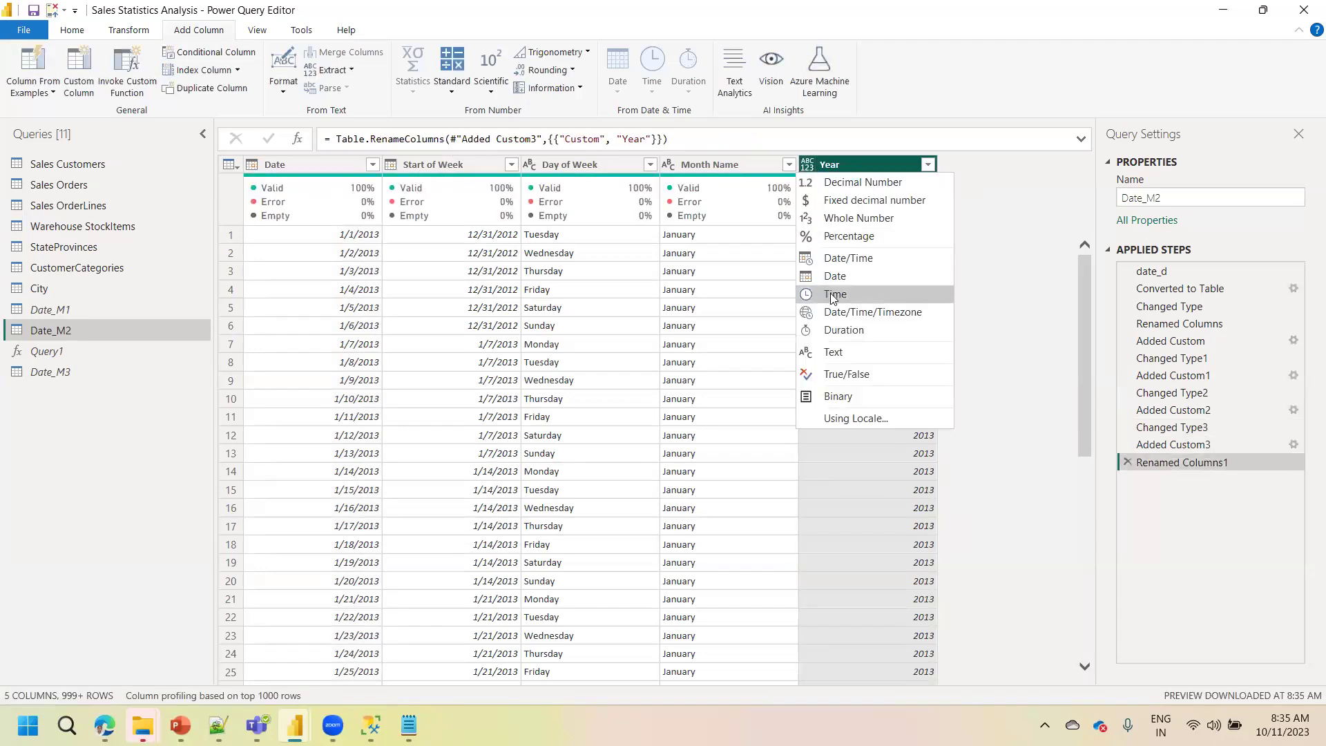
{"action": "left_click", "coordinate": [843, 218]}
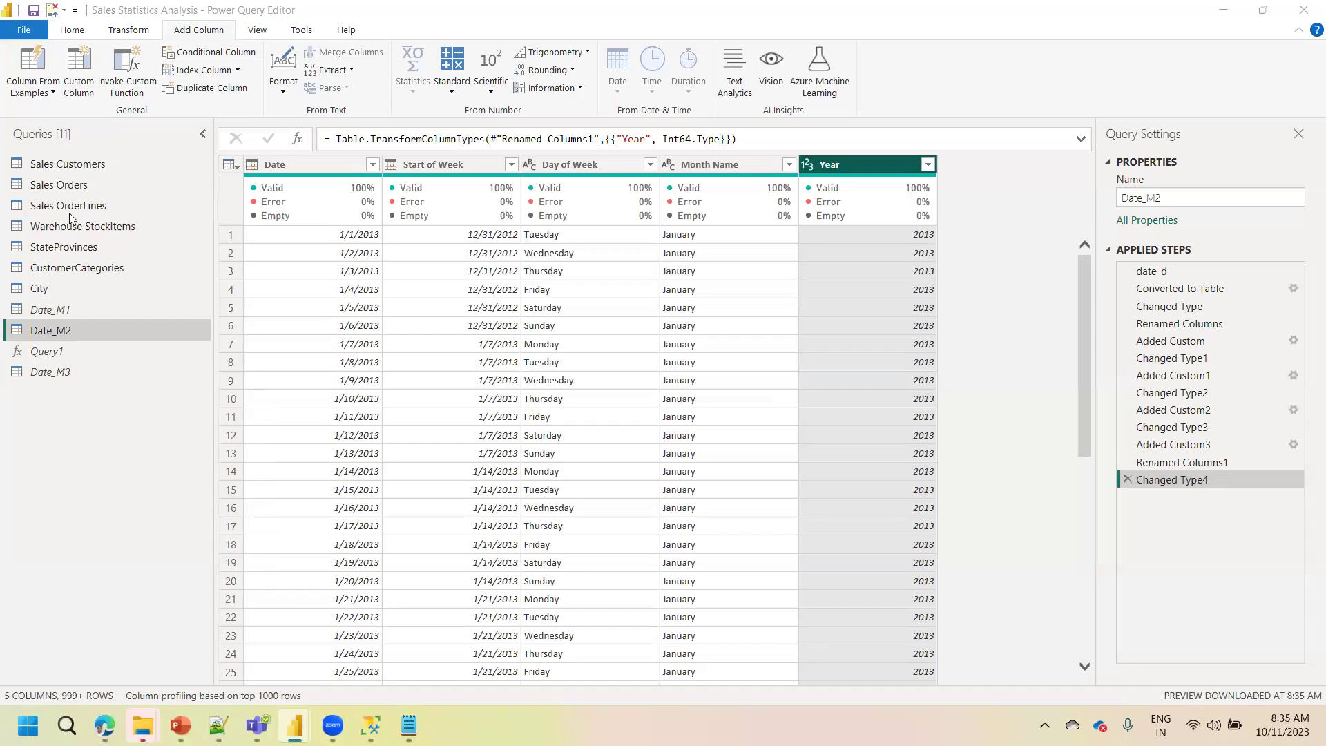
Compare the columns and applied steps of the Date_M1 and Date_M3 queries
{"action": "left_click", "coordinate": [57, 308]}
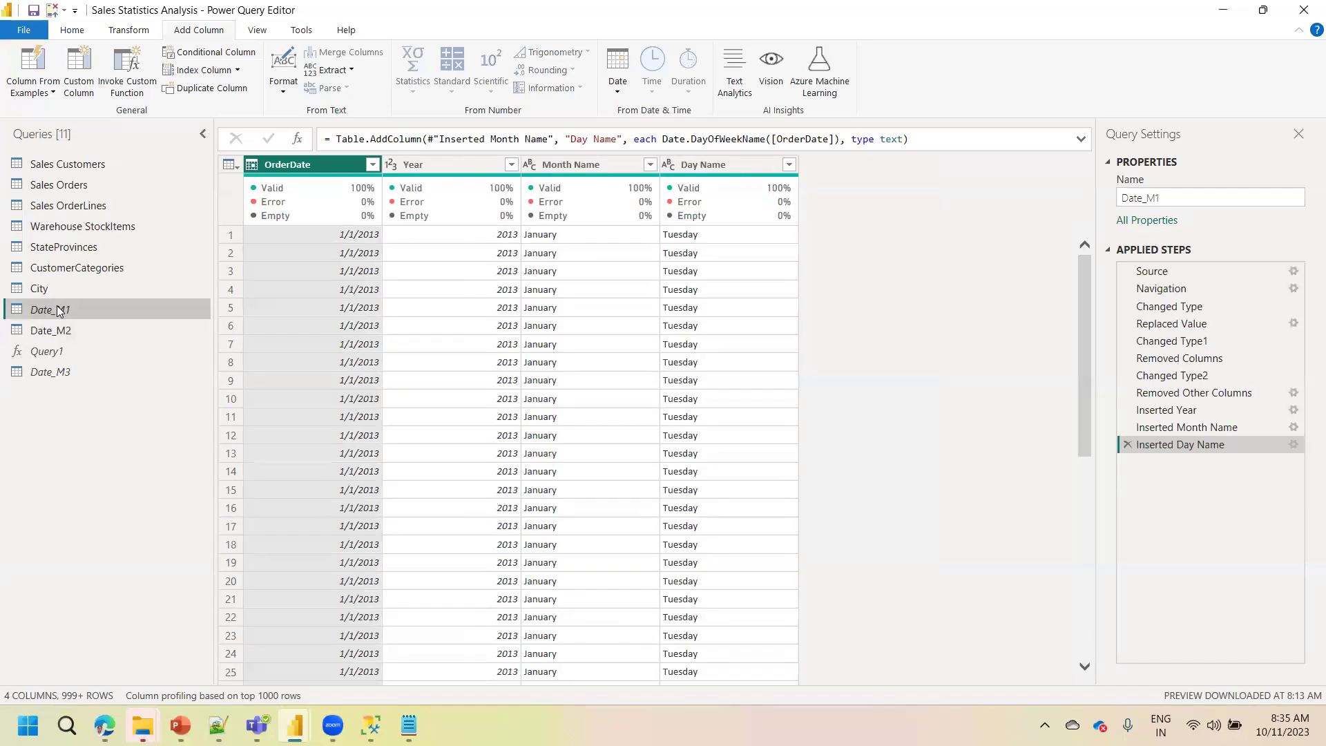
{"action": "left_click", "coordinate": [54, 375]}
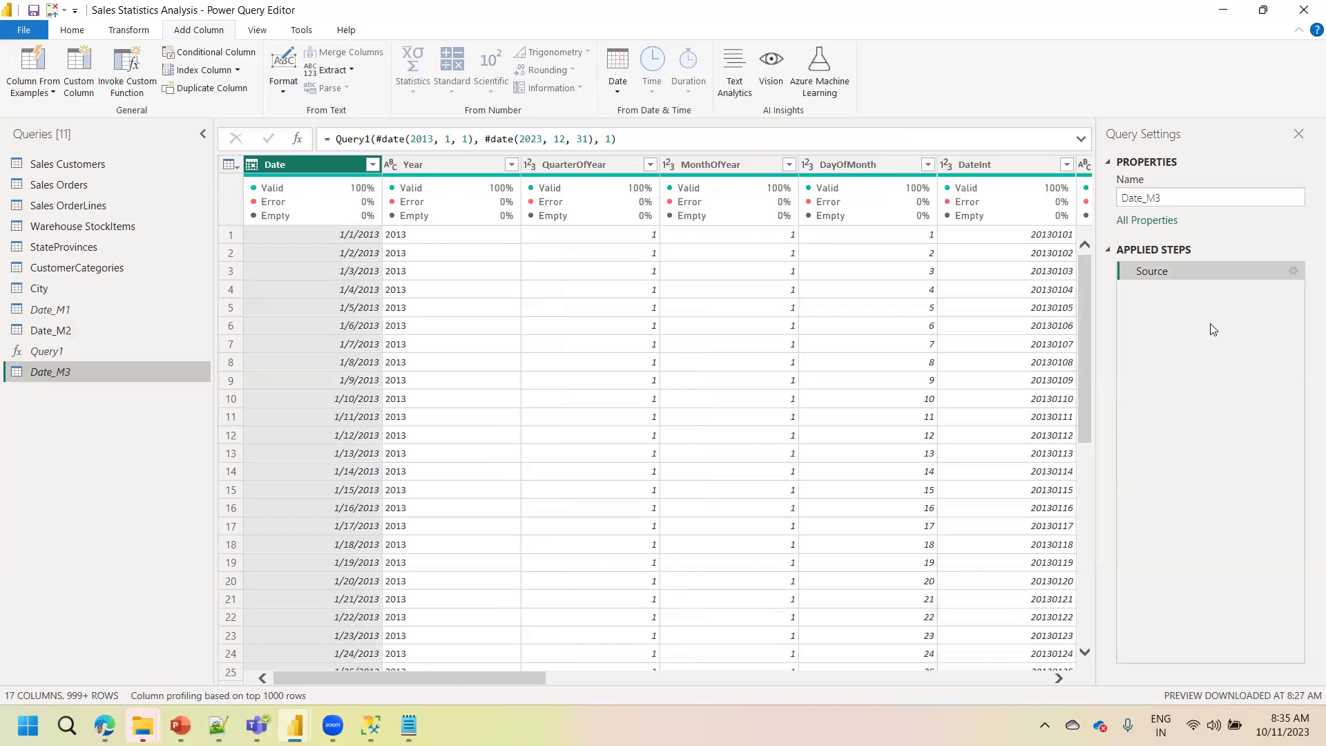
{"action": "left_click", "coordinate": [66, 311]}
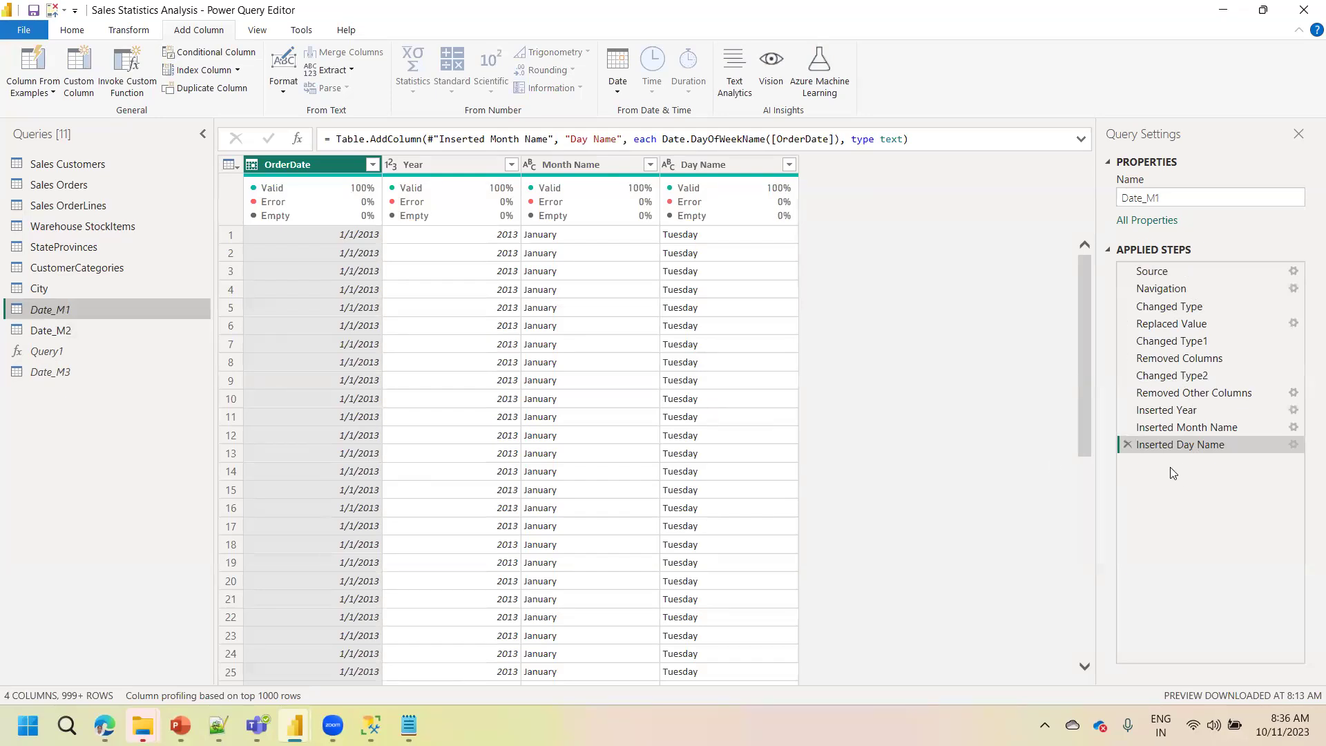
{"action": "left_click", "coordinate": [60, 373]}
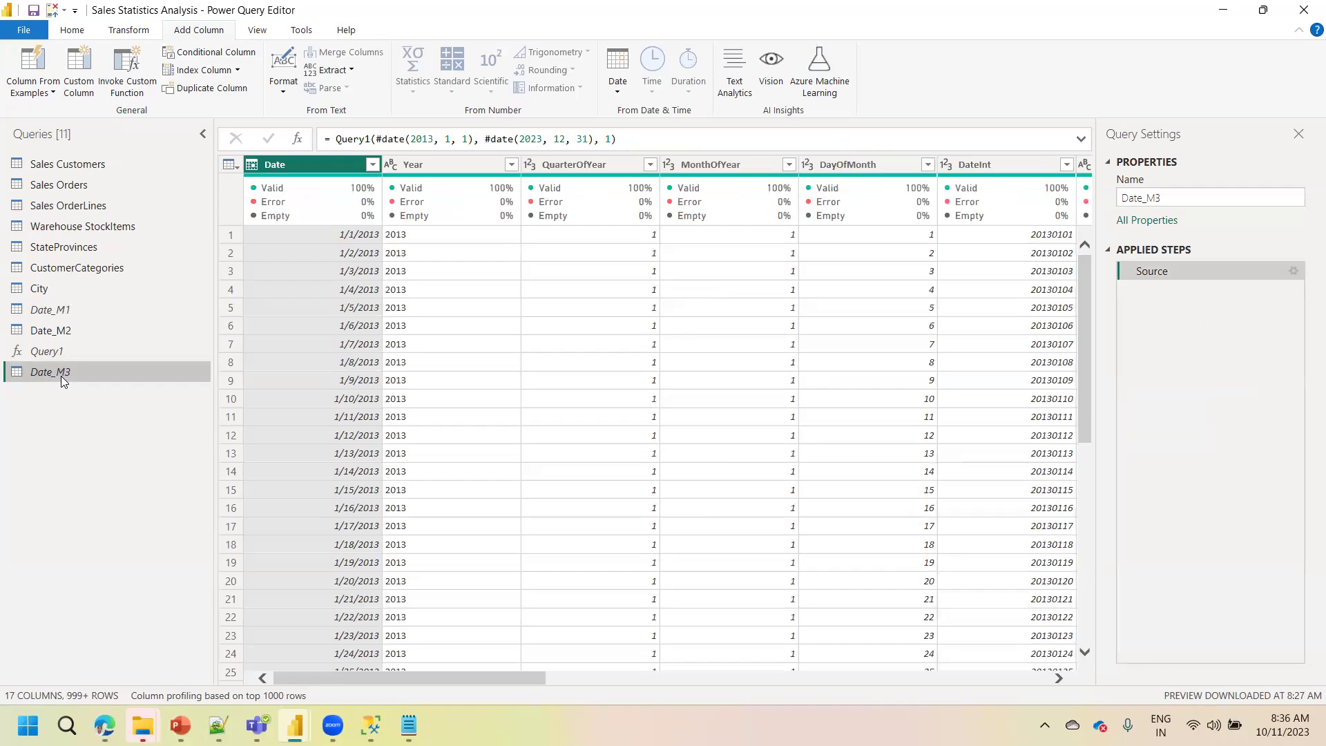
Apply the query changes to the data model and close Power Query Editor
{"action": "left_click", "coordinate": [72, 29]}
{"action": "left_click", "coordinate": [31, 92]}
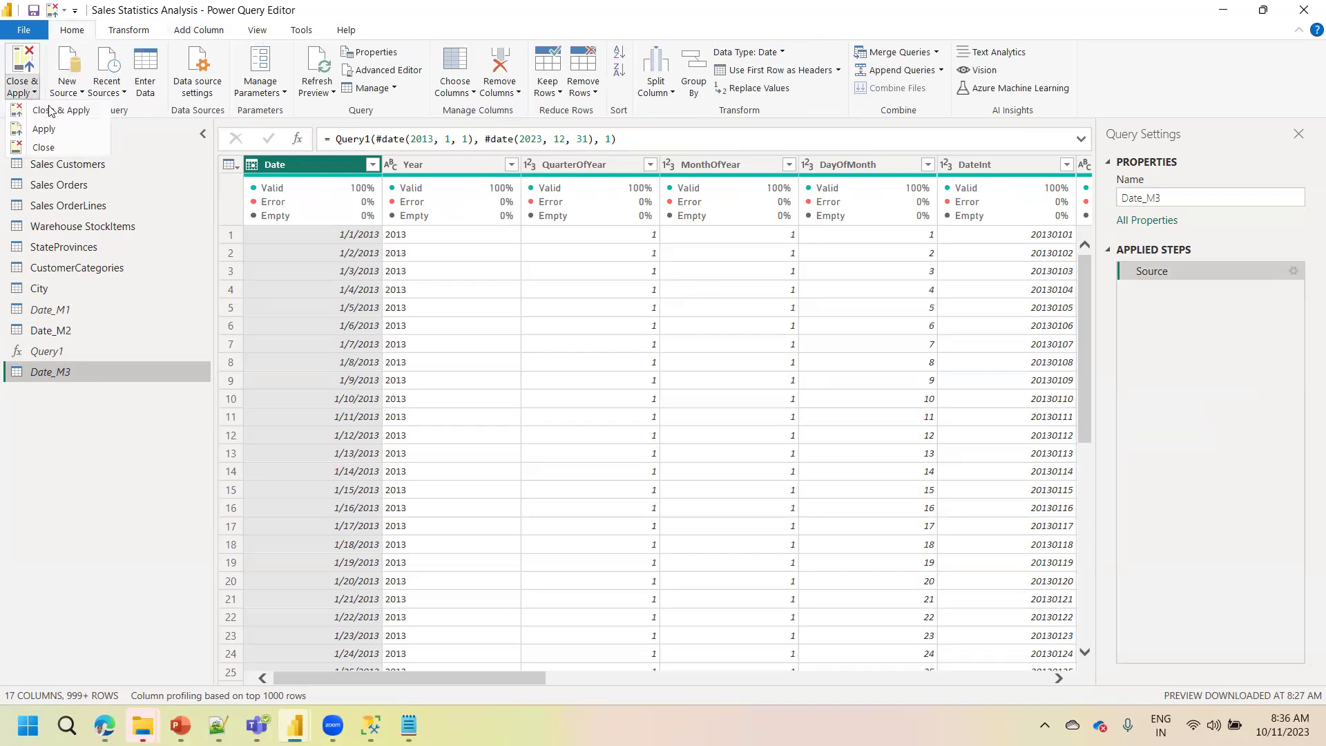
{"action": "left_click", "coordinate": [74, 116]}
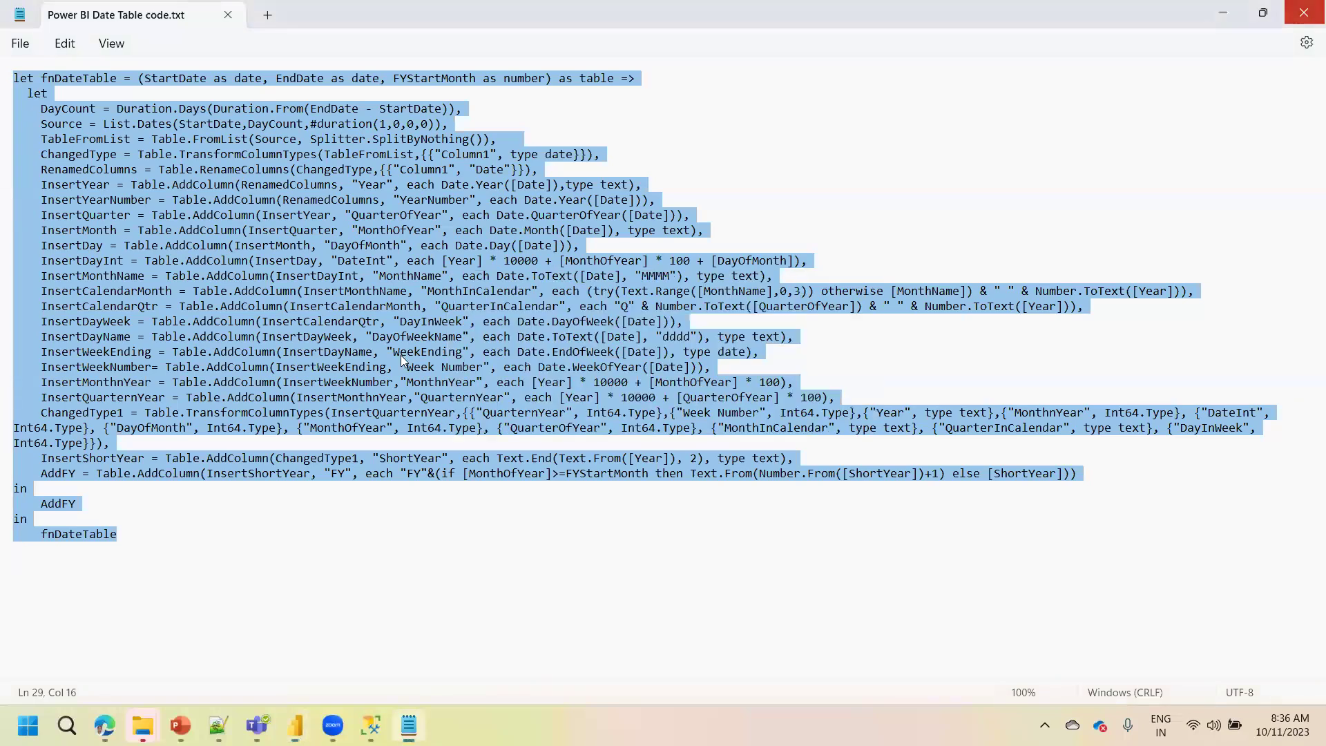
Close the date table code text file in Notepad and reopen Power Query Editor from Power BI Desktop
{"action": "key", "text": "alt+F4"}
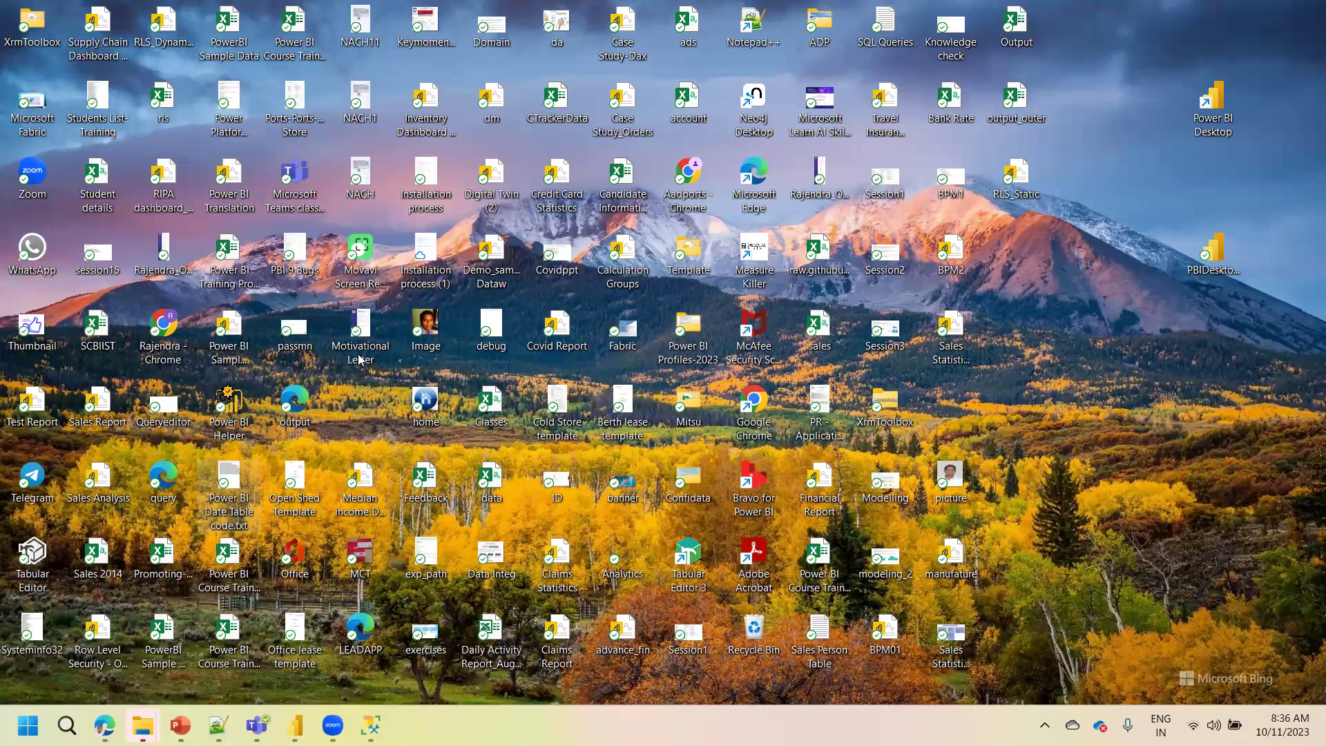
{"action": "key", "text": "alt+Tab"}
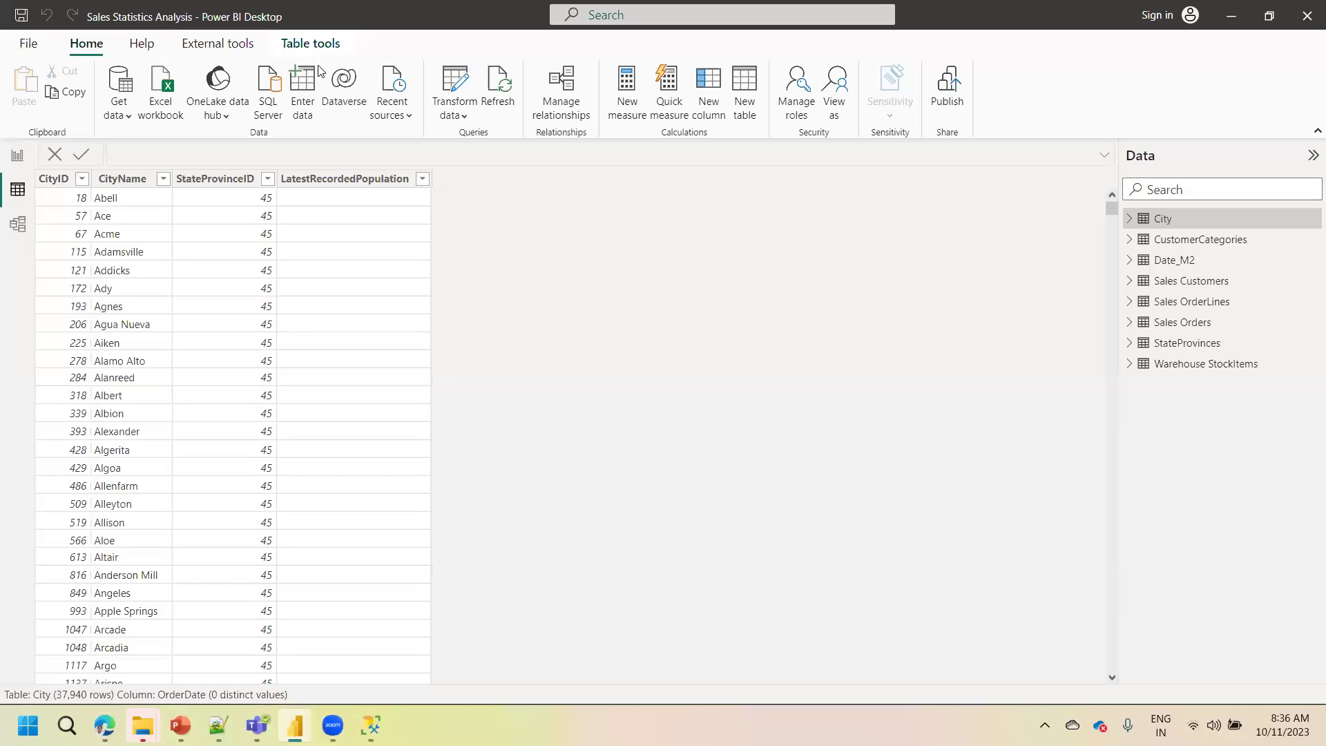
{"action": "left_click", "coordinate": [464, 86]}
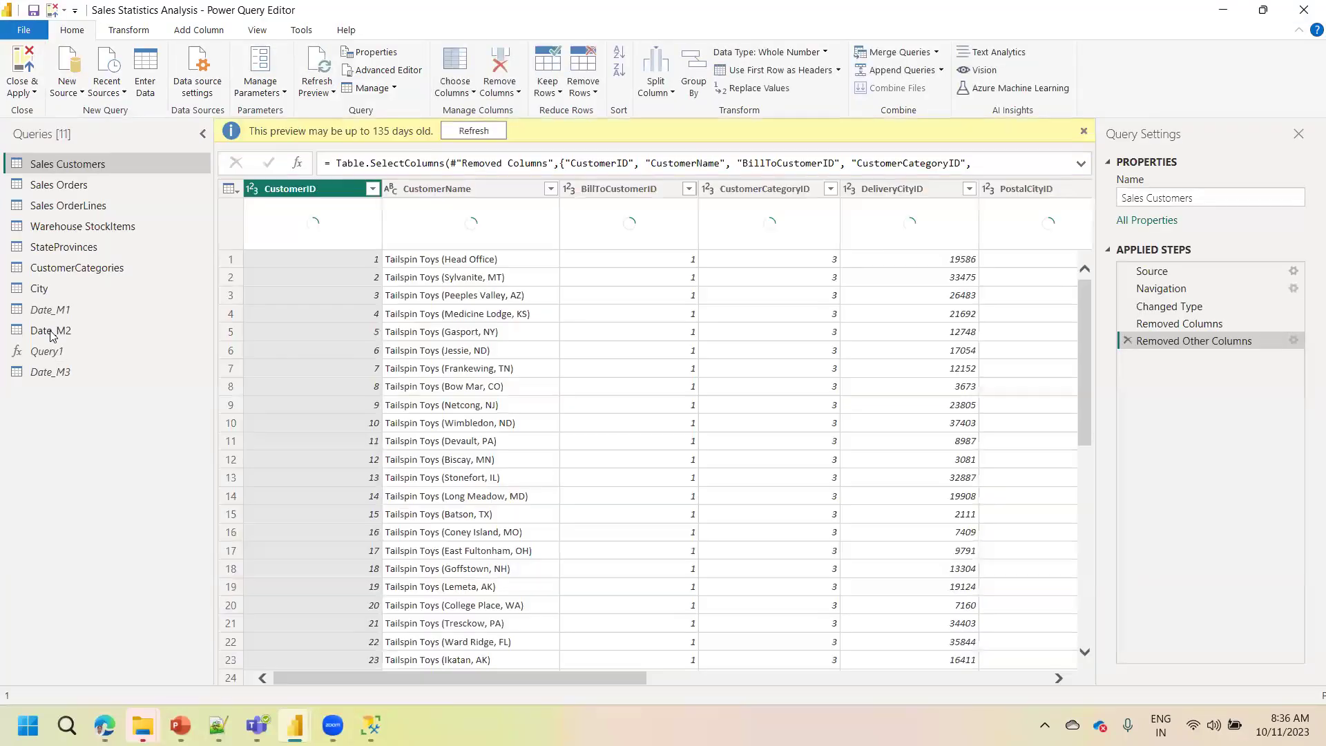
Disable loading of the Date_M2 query into the data model
{"action": "left_click_drag", "start_coordinate": [52, 336], "coordinate": [101, 426]}
{"action": "right_click", "coordinate": [51, 331]}
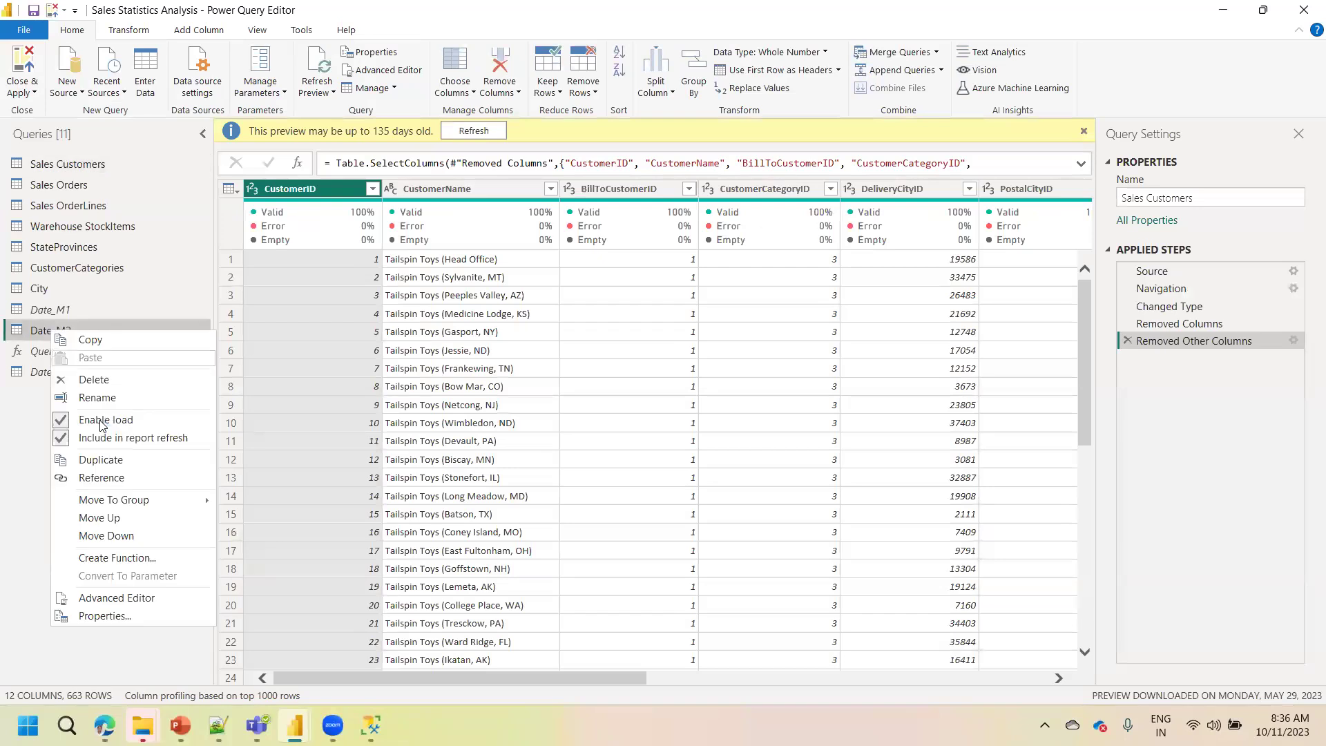
{"action": "left_click", "coordinate": [97, 507]}
{"action": "left_click", "coordinate": [809, 395]}
Enable loading of the Date_M3 query into the data model
{"action": "left_click", "coordinate": [83, 377]}
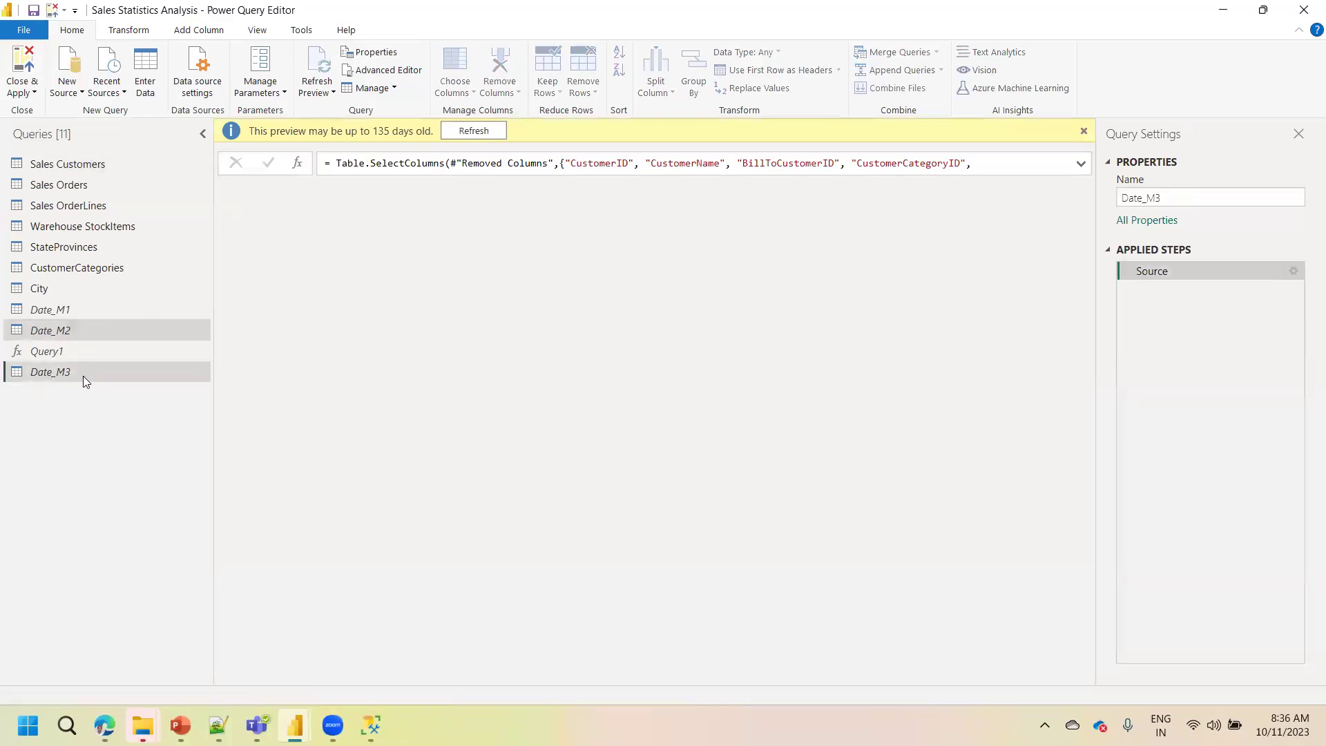
{"action": "right_click", "coordinate": [83, 379]}
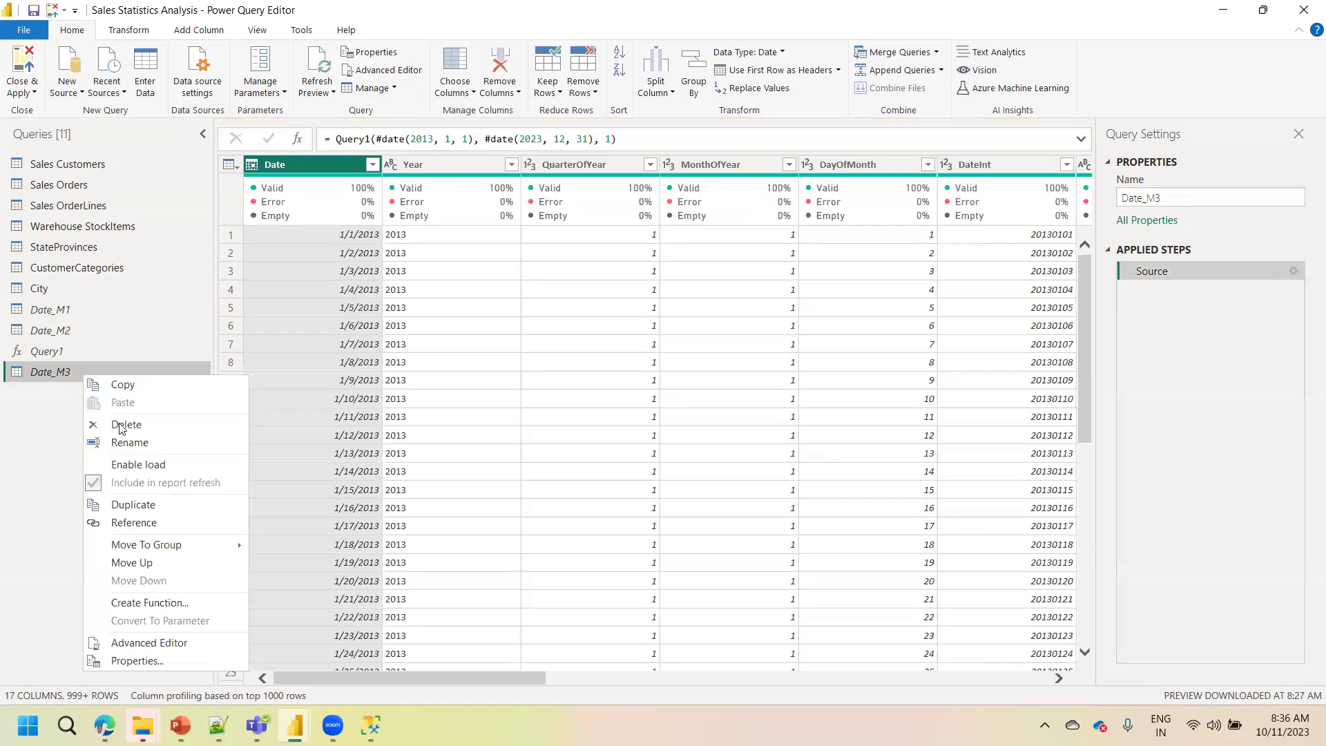
{"action": "left_click", "coordinate": [132, 465]}
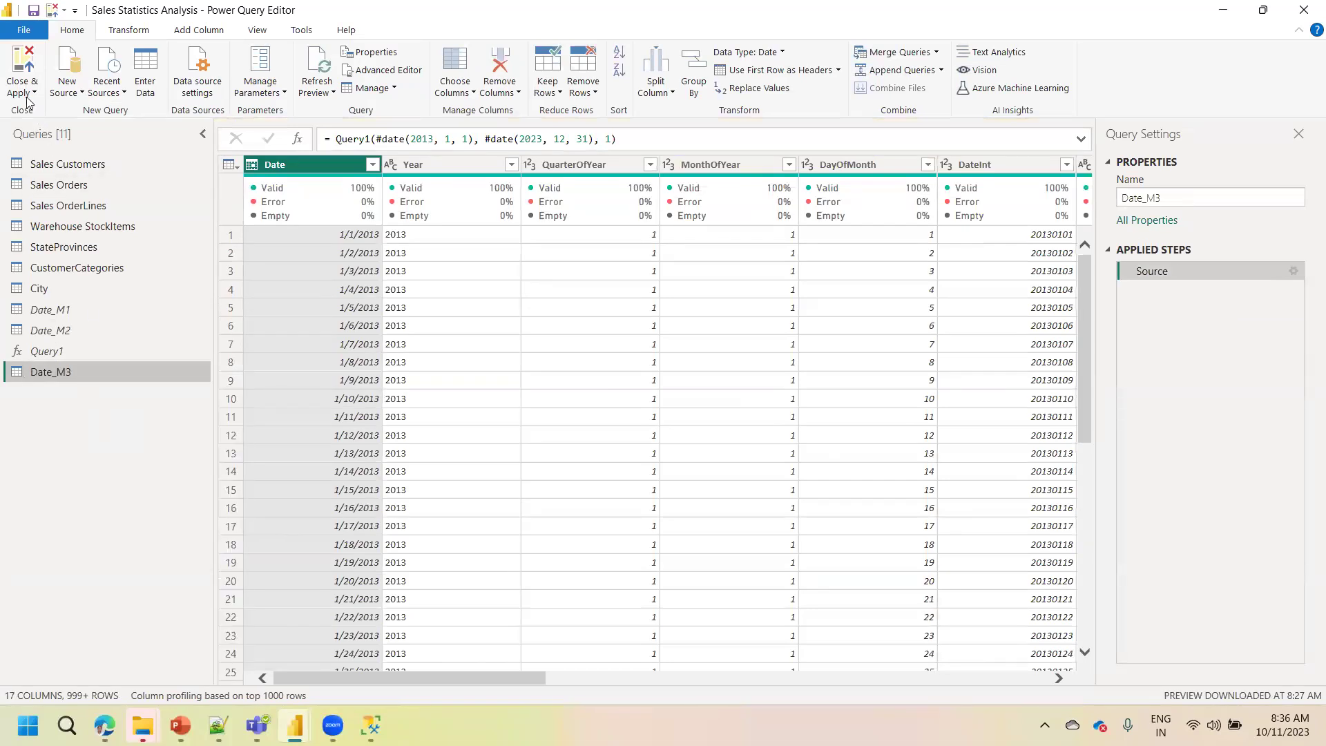
Apply the query changes, close Power Query Editor, and open the Phase 1 Sales Analysis report page
{"action": "left_click", "coordinate": [24, 88]}
{"action": "left_click", "coordinate": [67, 113]}
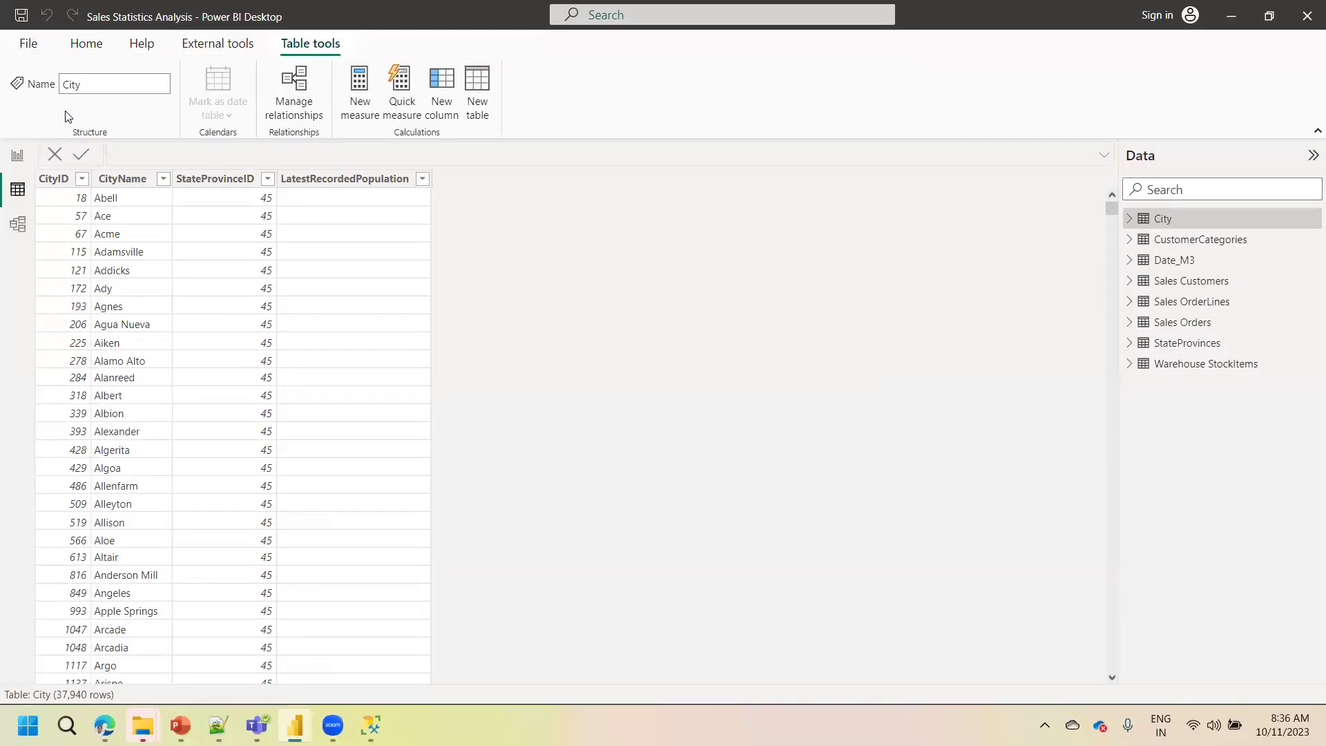
{"action": "left_click", "coordinate": [16, 159]}
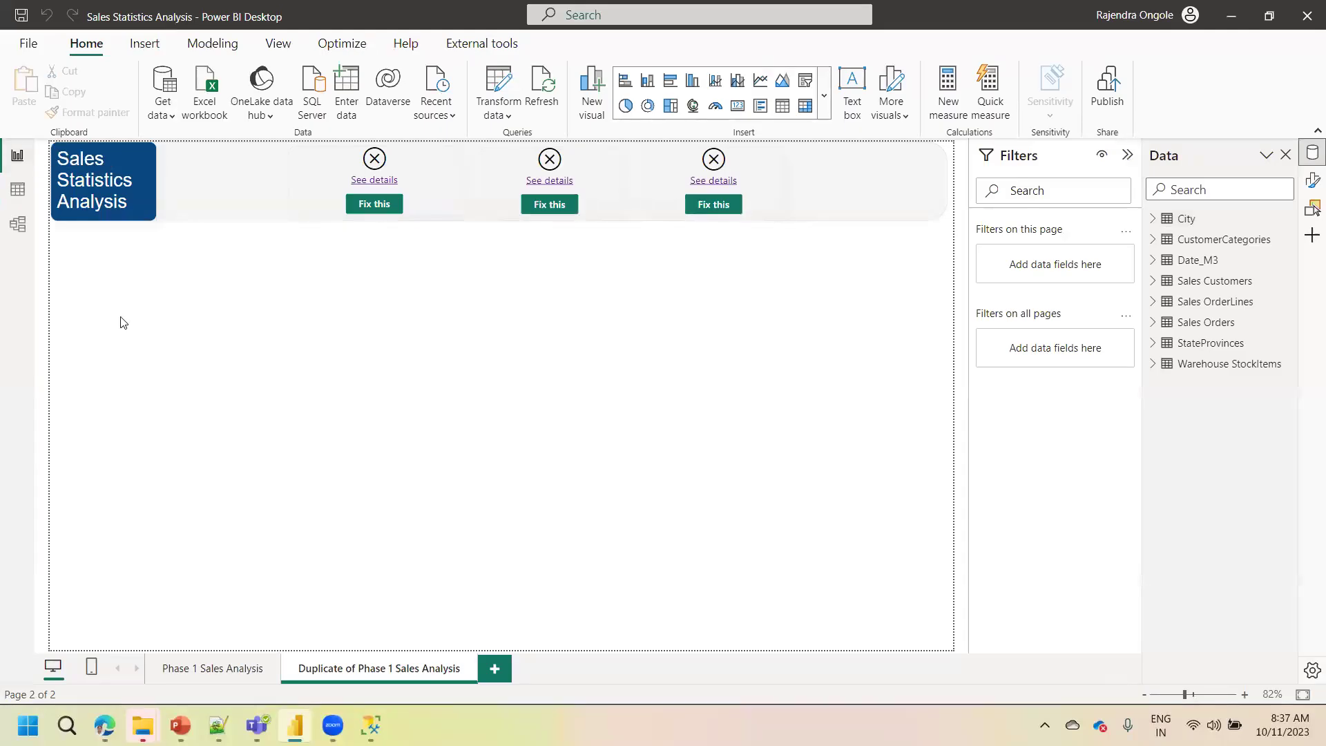
{"action": "left_click", "coordinate": [211, 671]}
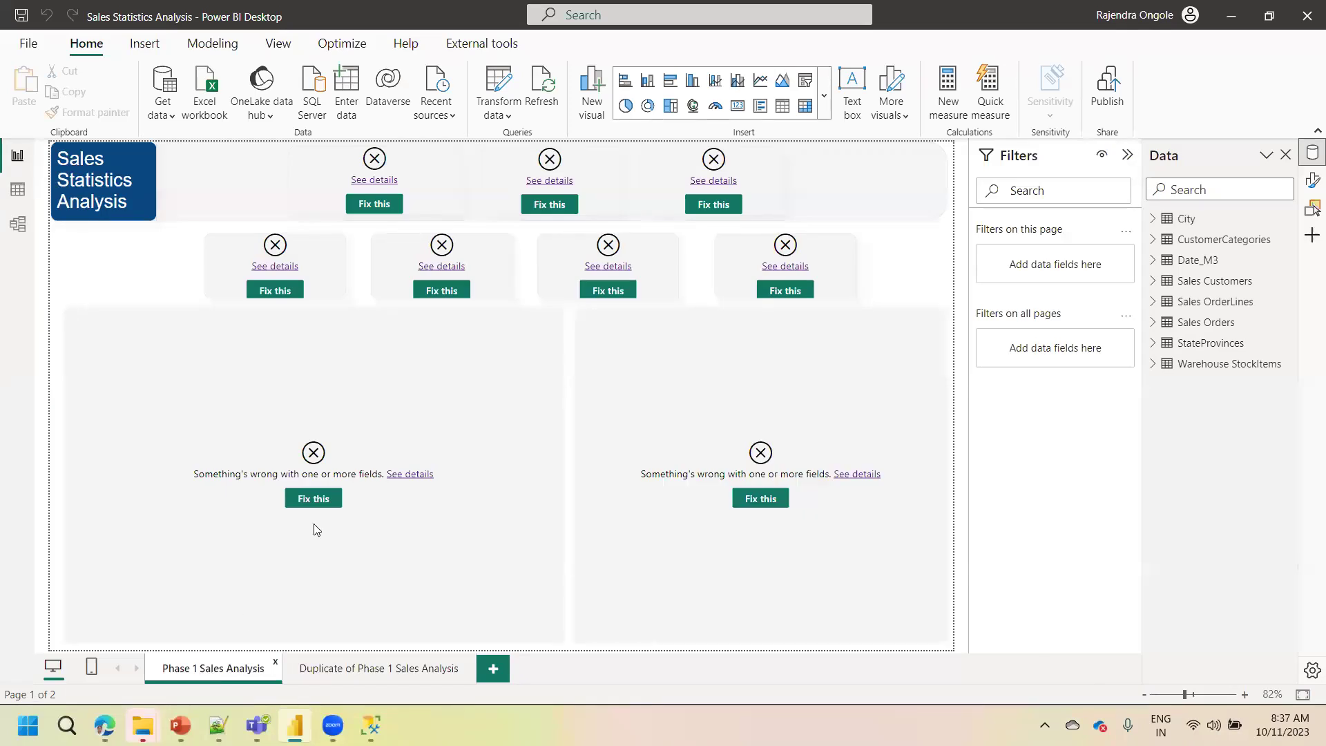
Move the Date_M3 table below Sales Orders and Sales Customers in the model diagram
{"action": "left_click", "coordinate": [19, 233]}
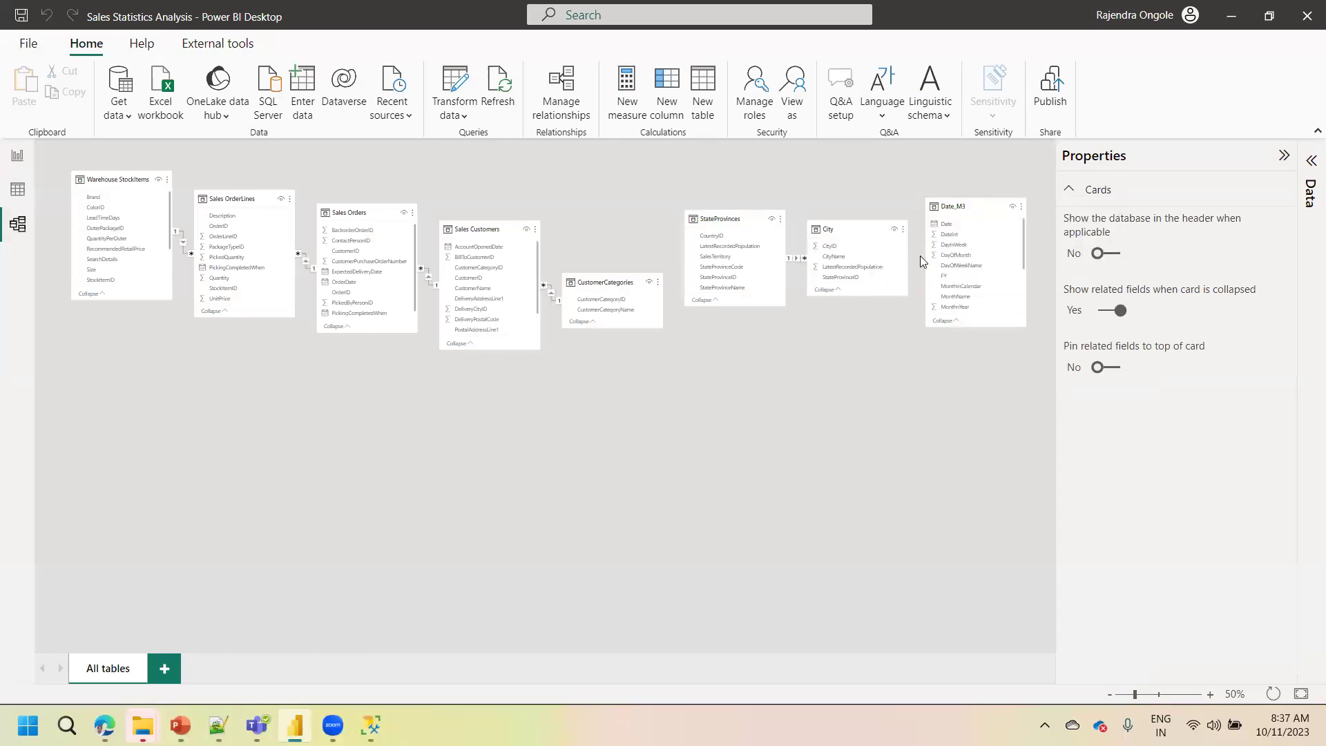
{"action": "left_click_drag", "start_coordinate": [960, 206], "coordinate": [450, 442]}
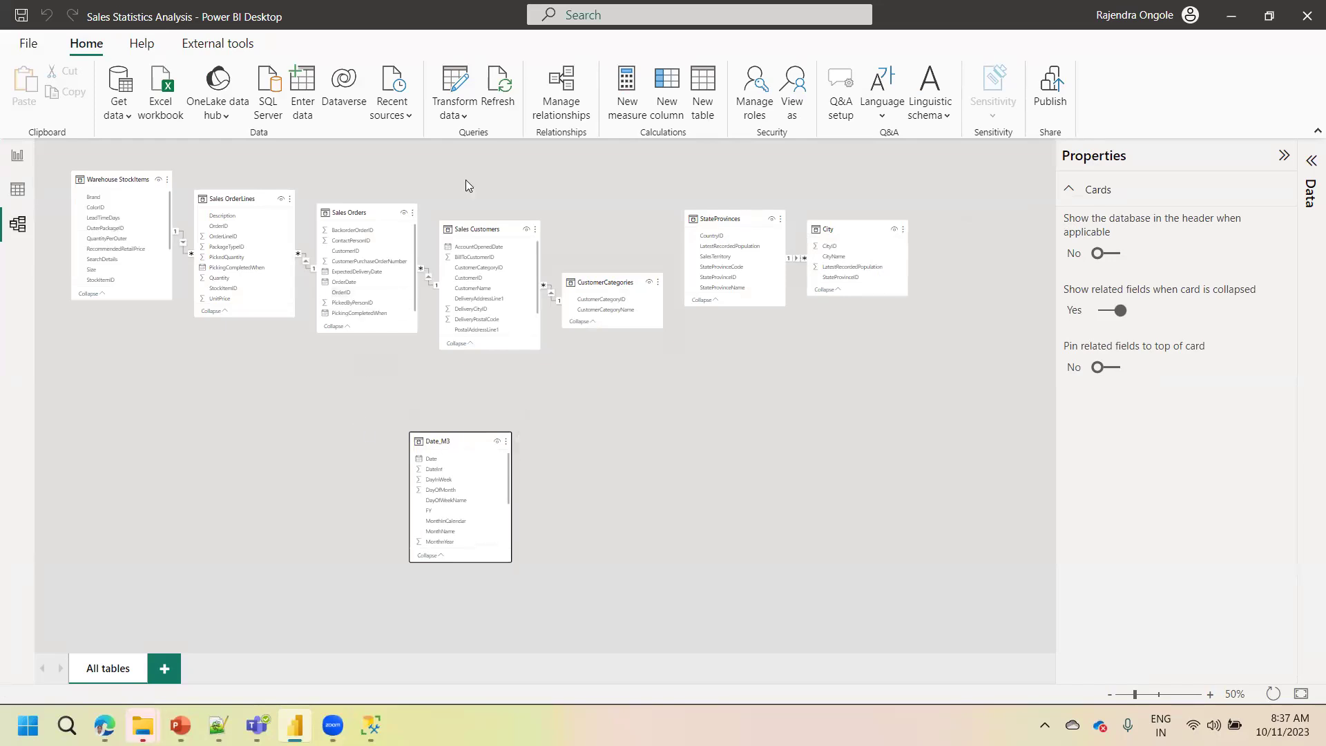
Start a new model relationship with Date_M3 as the first table and Sales Orders as the second
{"action": "left_click", "coordinate": [561, 97]}
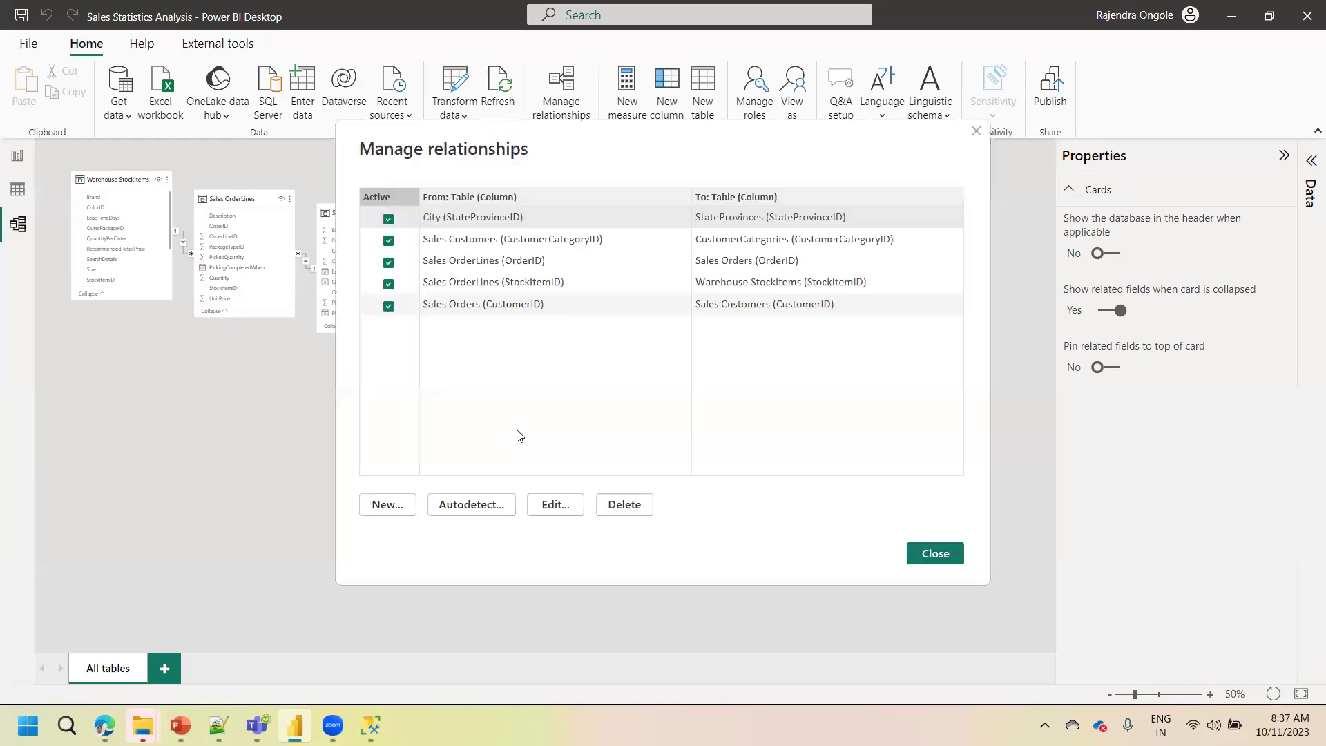
{"action": "left_click", "coordinate": [387, 505]}
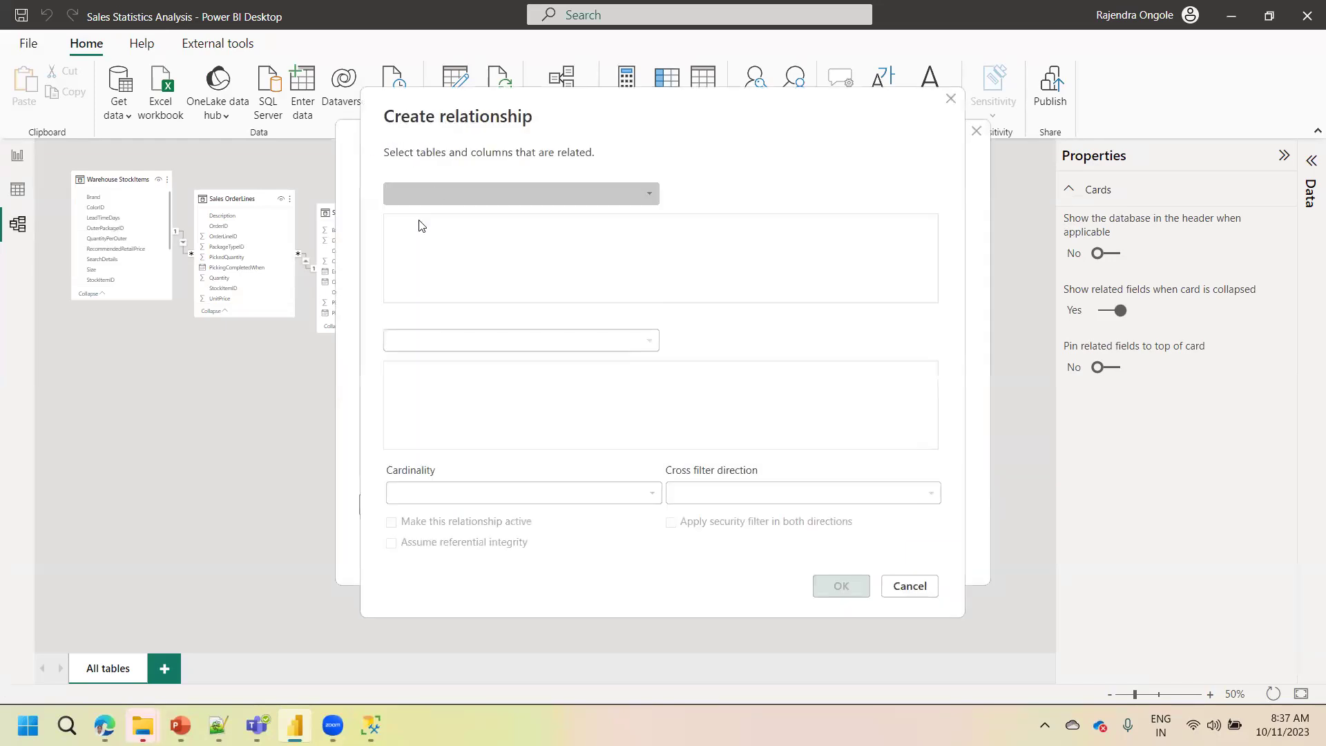
{"action": "left_click", "coordinate": [437, 193]}
{"action": "left_click", "coordinate": [428, 250]}
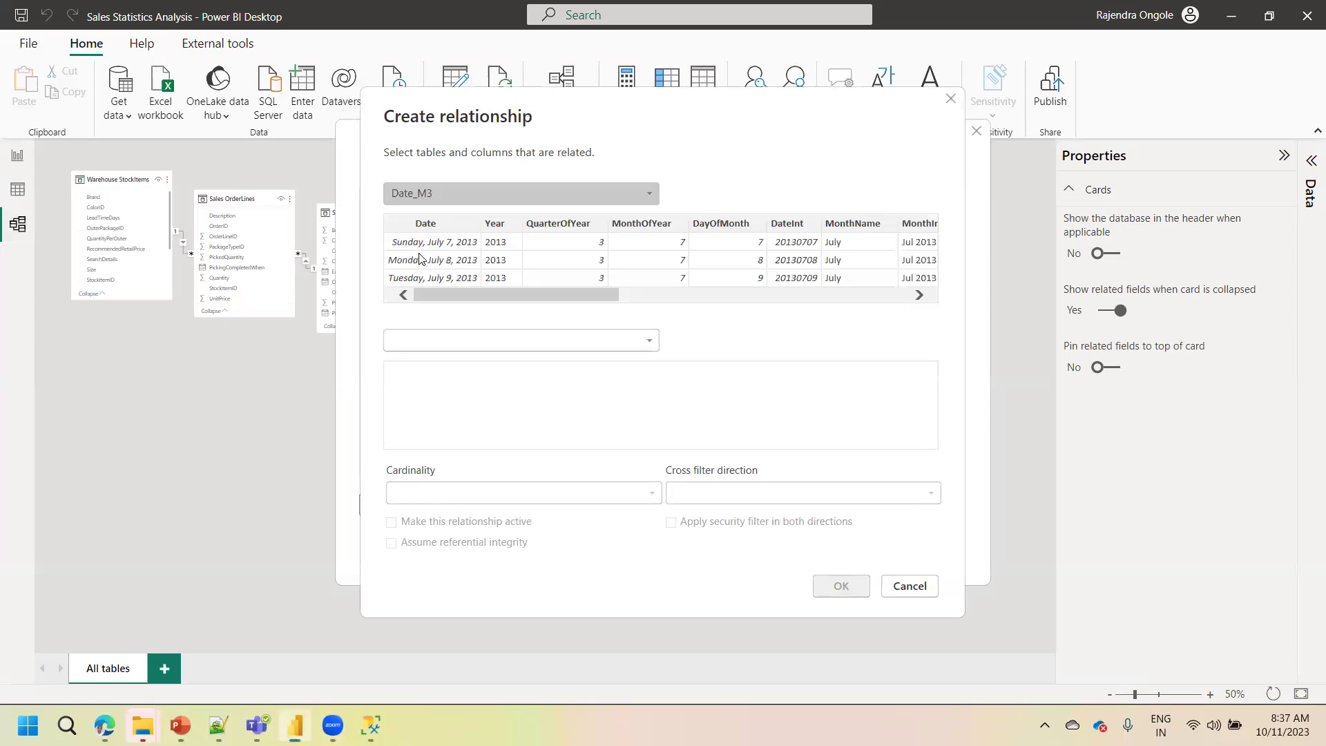
{"action": "left_click", "coordinate": [456, 338]}
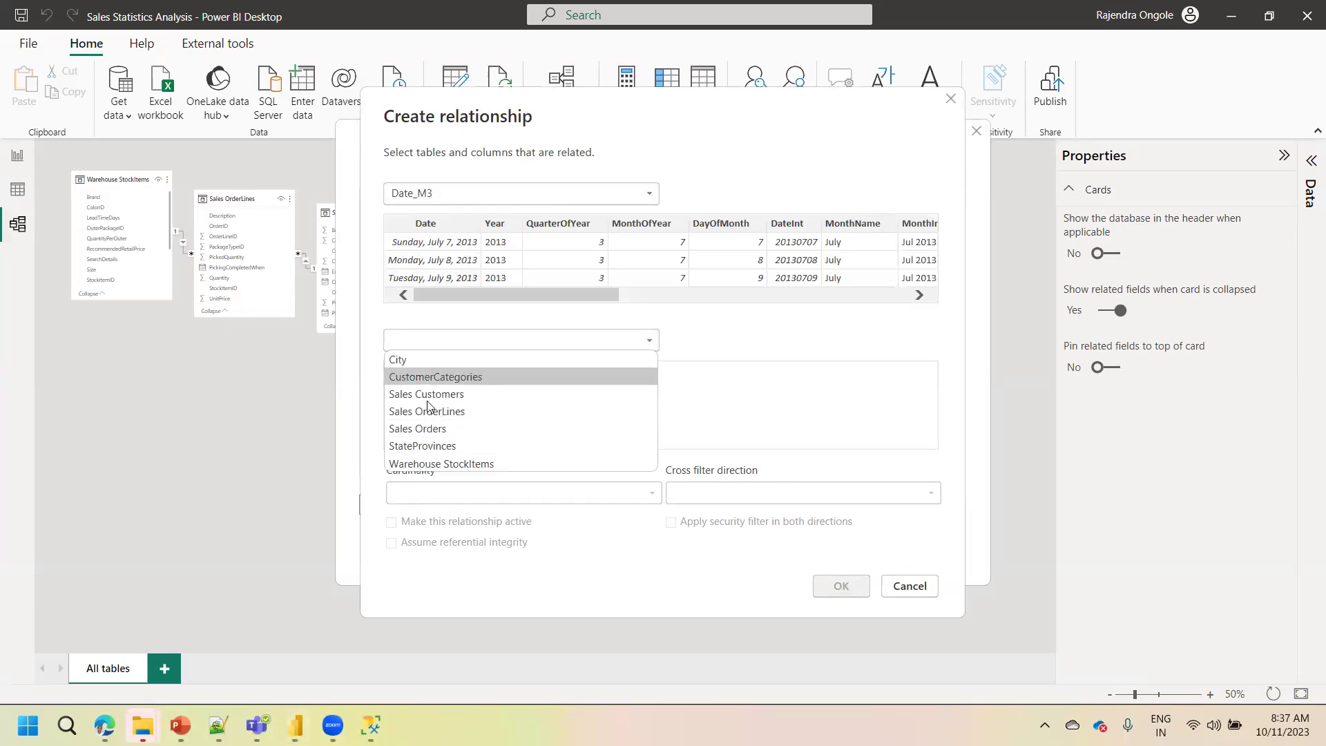
{"action": "left_click", "coordinate": [417, 428]}
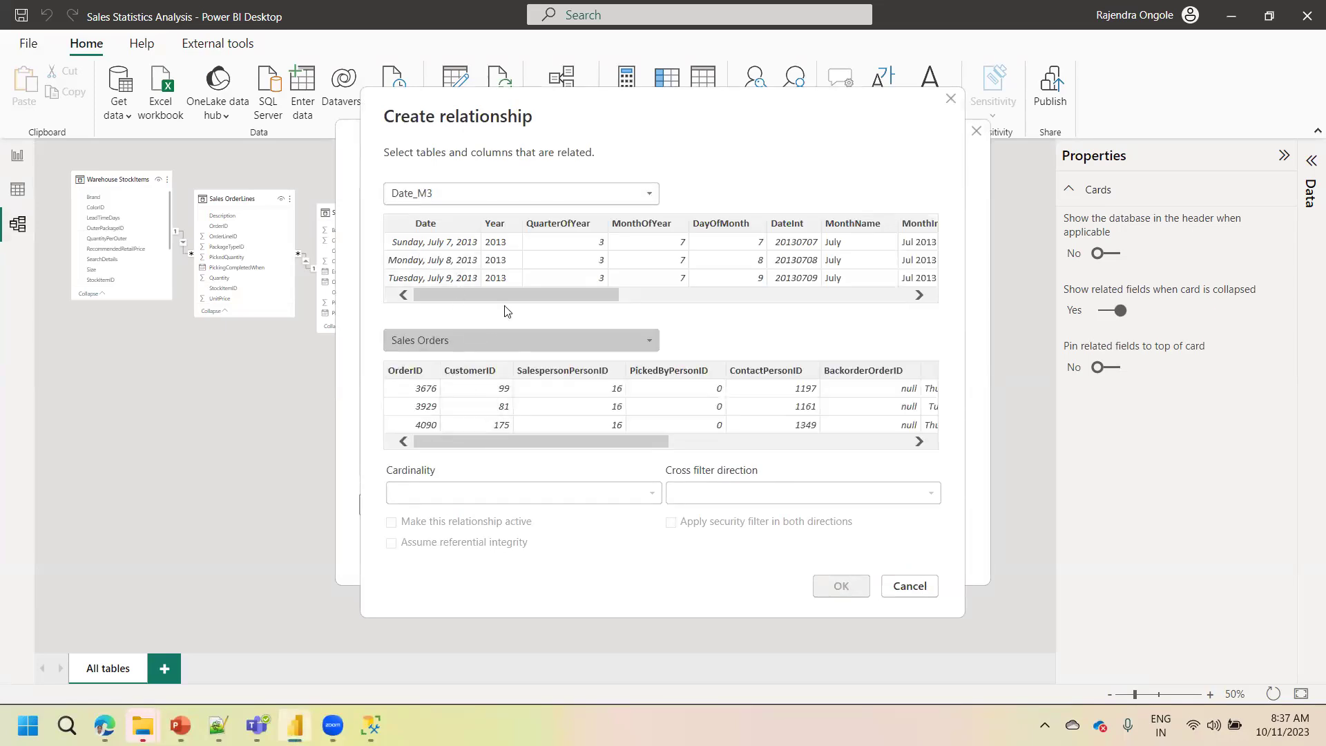
Relate Date_M3's Date column to OrderDate in Sales Orders as an active one-to-many relationship with single cross-filter direction
{"action": "left_click", "coordinate": [432, 230]}
{"action": "left_click_drag", "start_coordinate": [658, 442], "coordinate": [817, 442]}
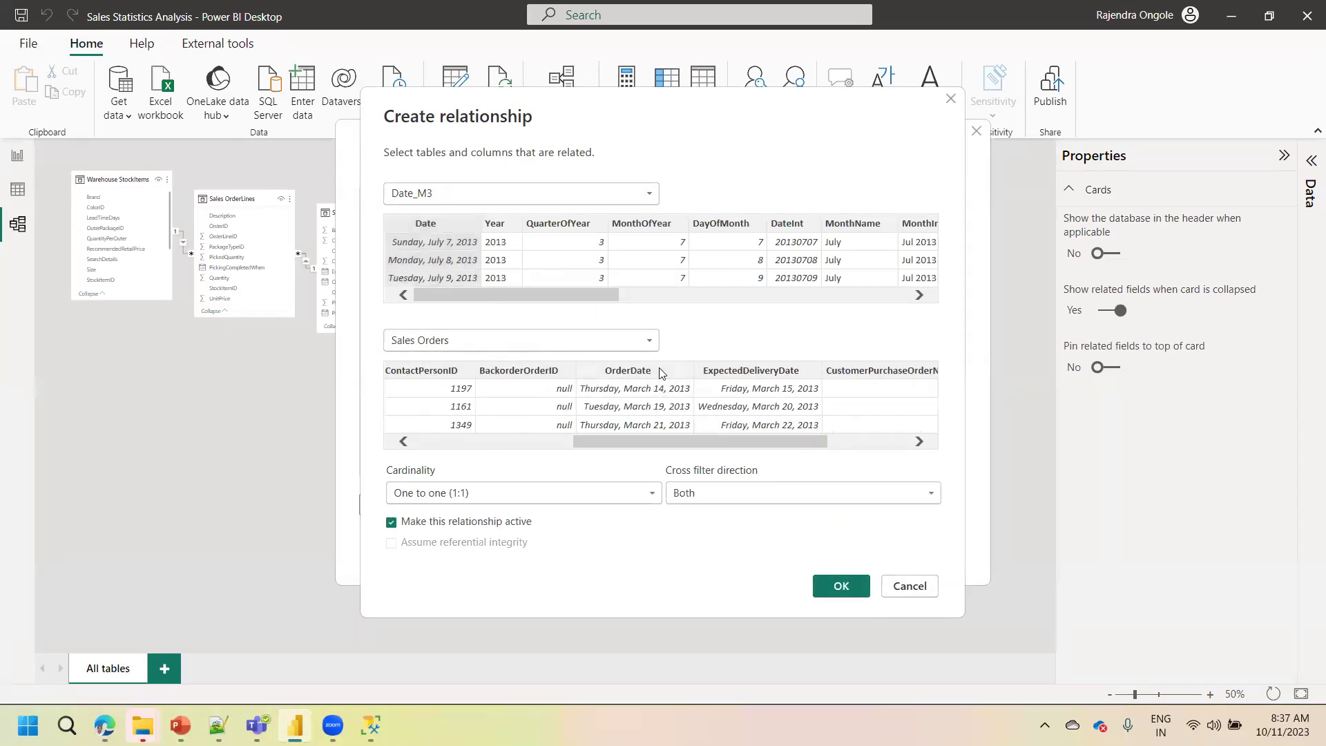
{"action": "left_click", "coordinate": [658, 373]}
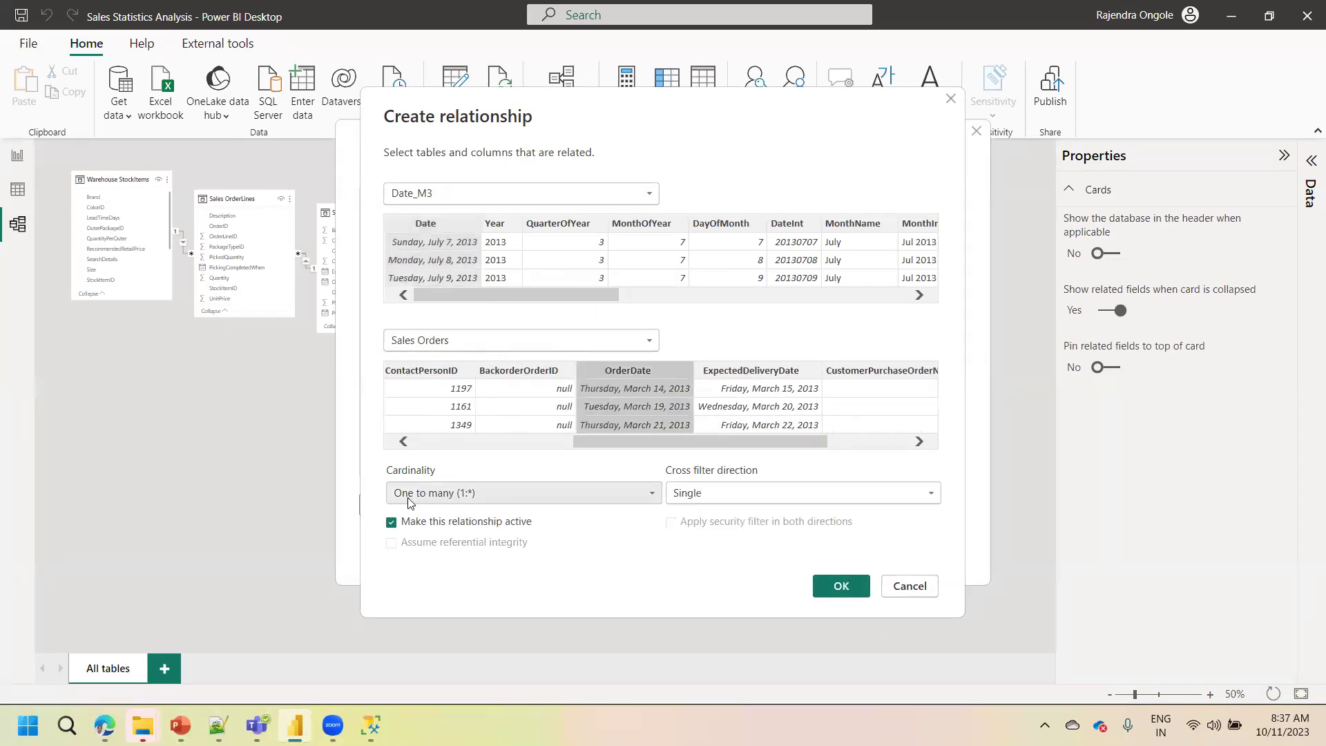
{"action": "left_click", "coordinate": [515, 492]}
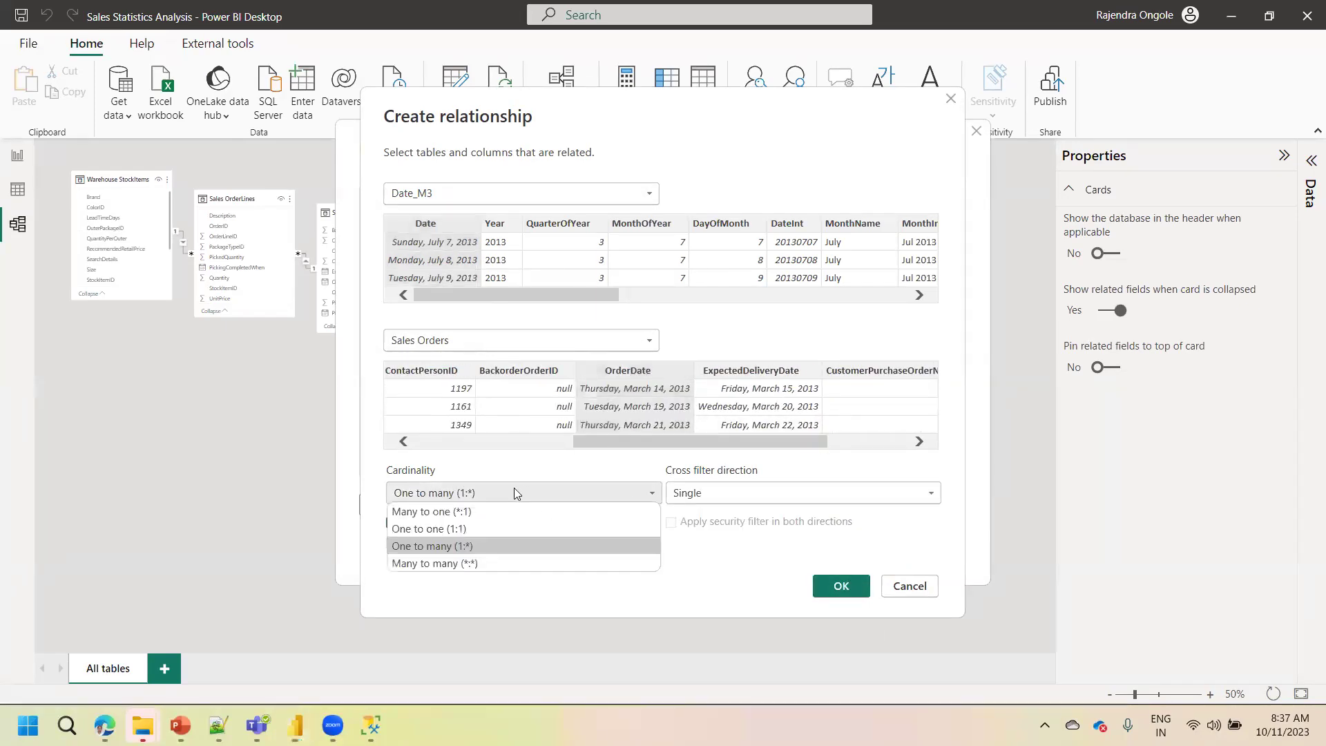
{"action": "left_click", "coordinate": [747, 487]}
{"action": "left_click", "coordinate": [748, 487]}
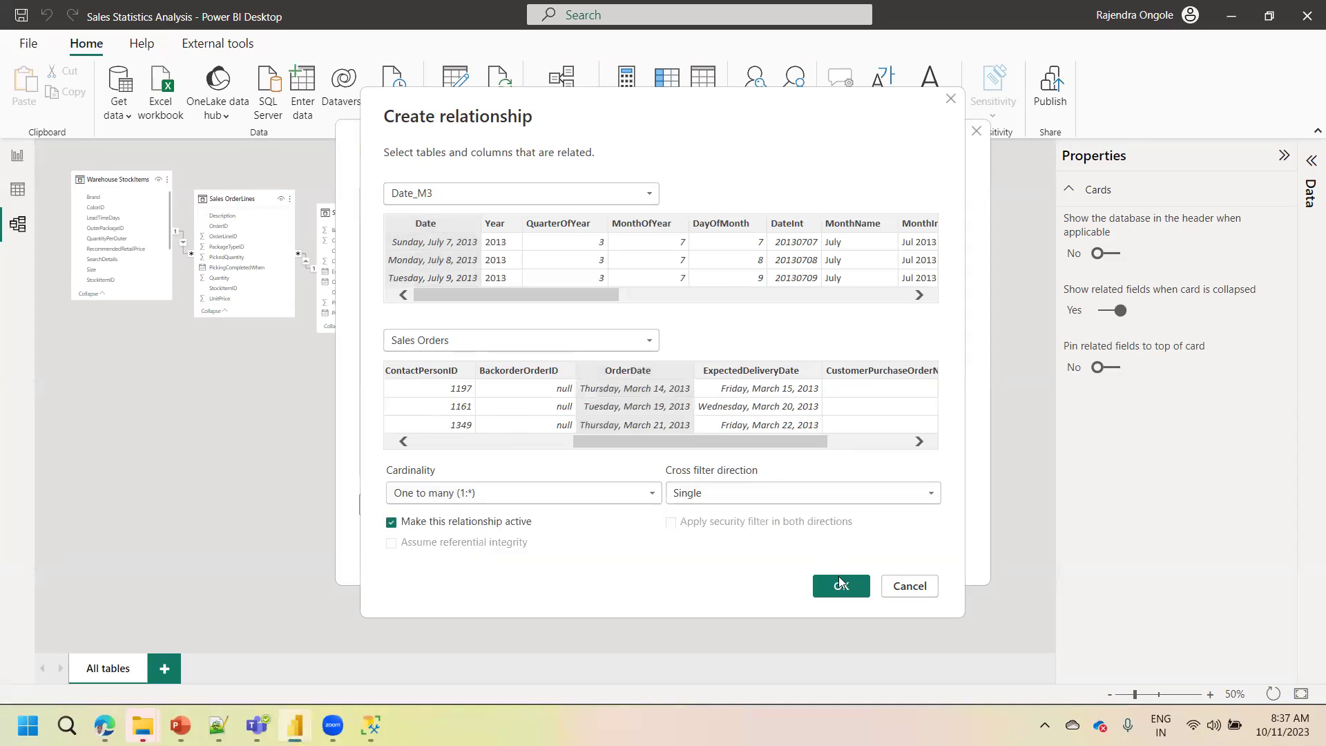
{"action": "left_click", "coordinate": [843, 585]}
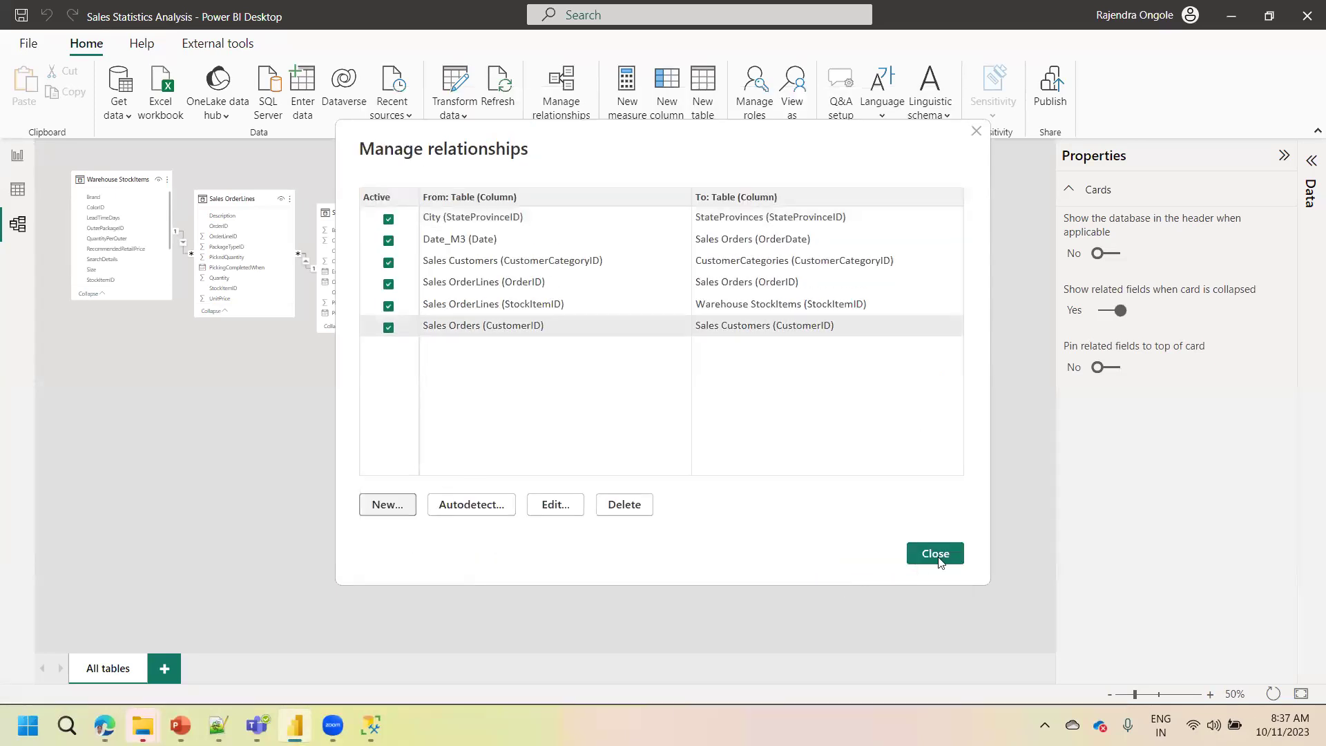
{"action": "left_click", "coordinate": [935, 553]}
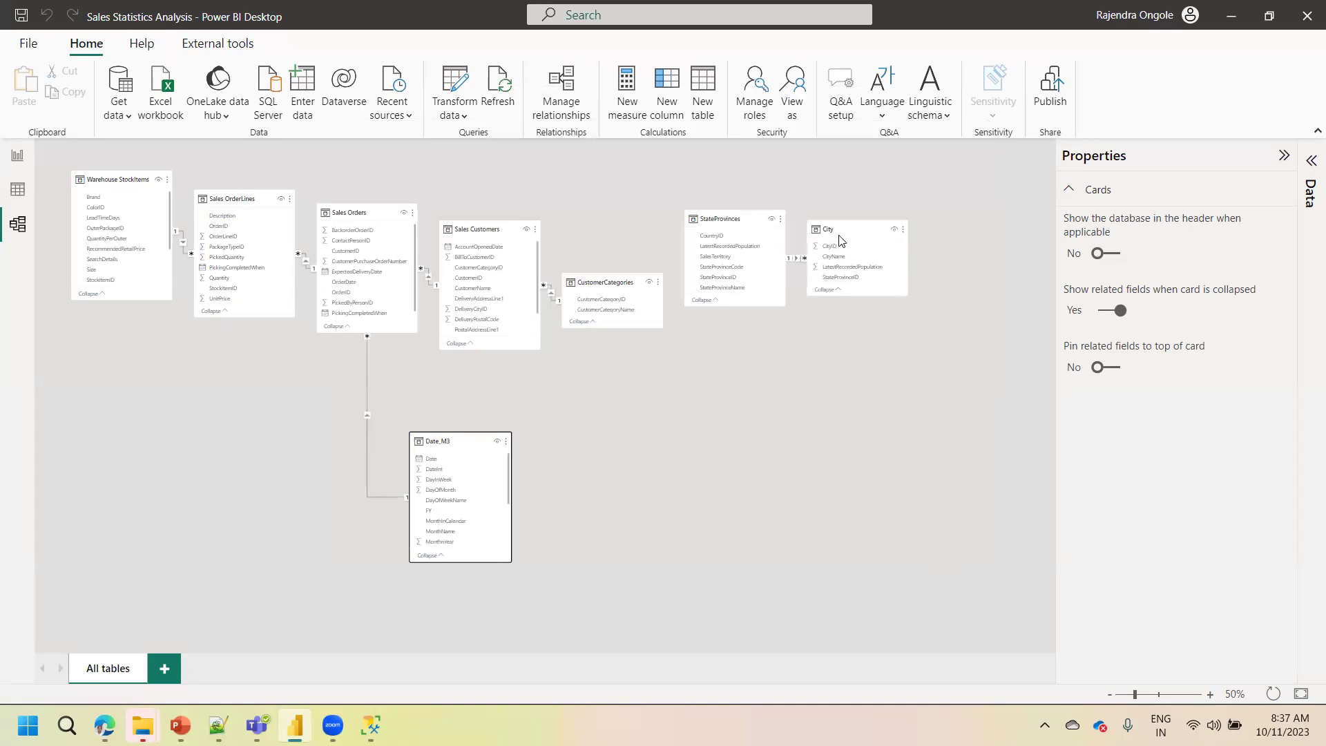
Rearrange the model diagram by moving the City and StateProvinces tables below the row of sales tables
{"action": "left_click_drag", "start_coordinate": [835, 239], "coordinate": [925, 469]}
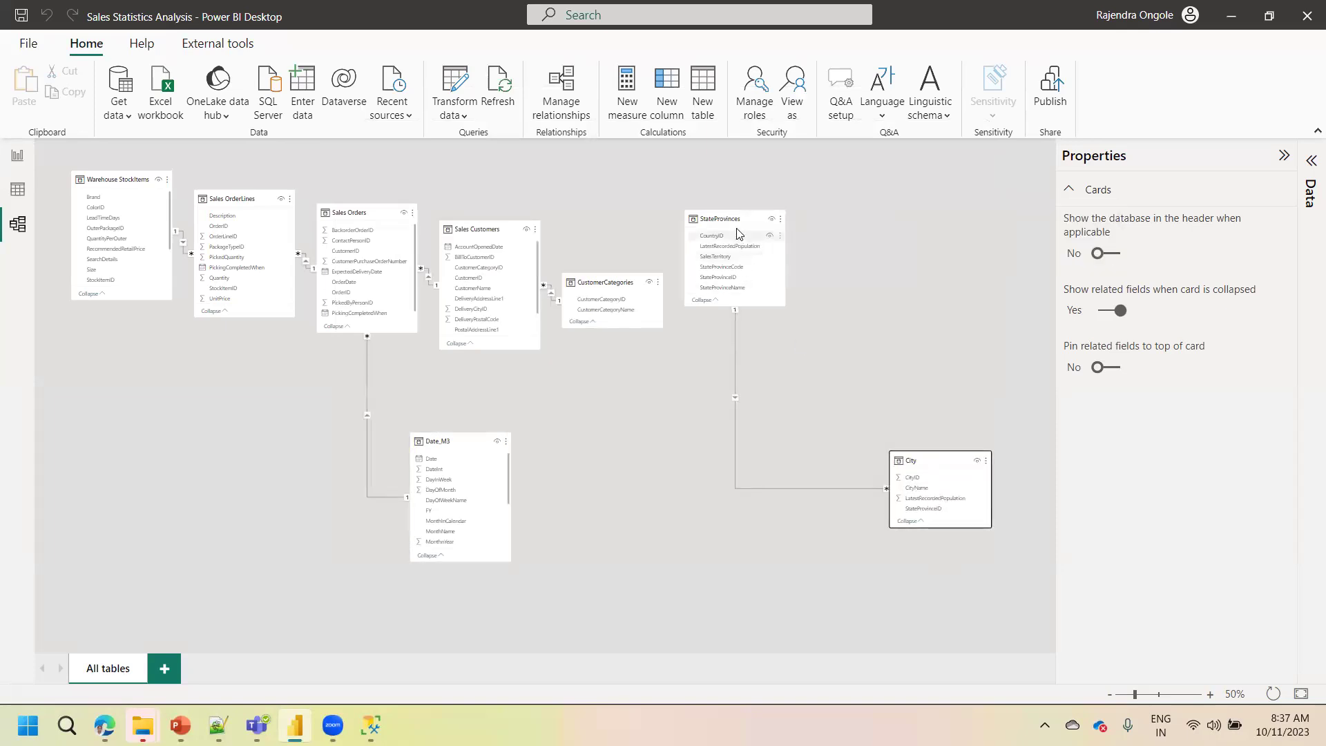
{"action": "left_click_drag", "start_coordinate": [735, 221], "coordinate": [681, 381]}
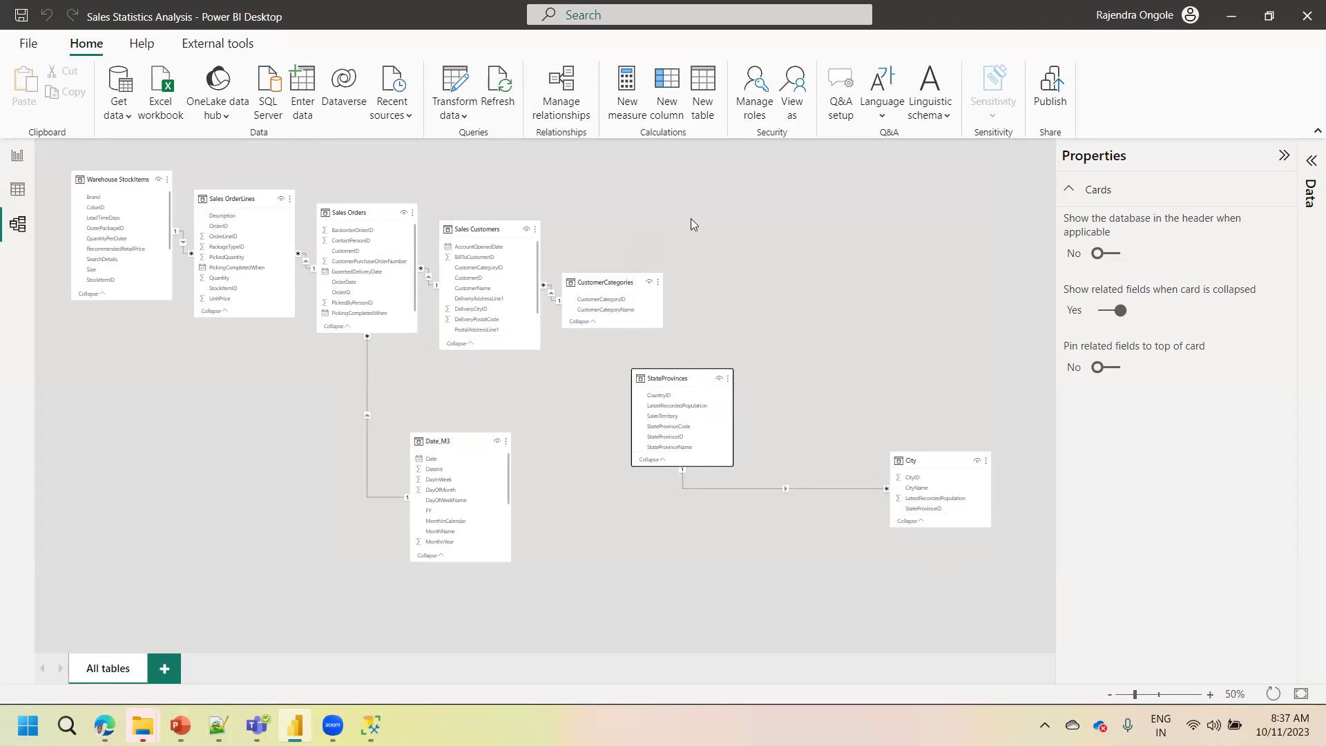
Start a new model relationship with City as the first table and Sales Customers as the second
{"action": "left_click", "coordinate": [456, 116]}
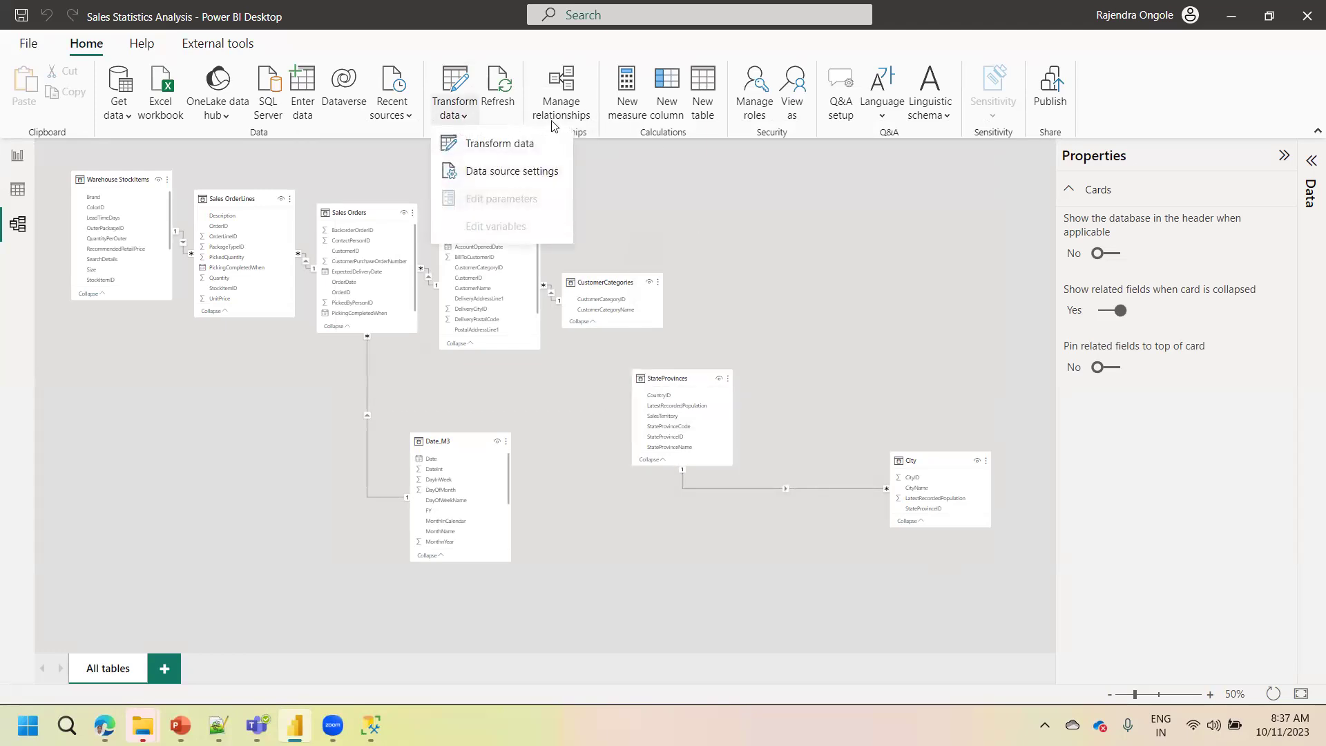
{"action": "left_click", "coordinate": [569, 105]}
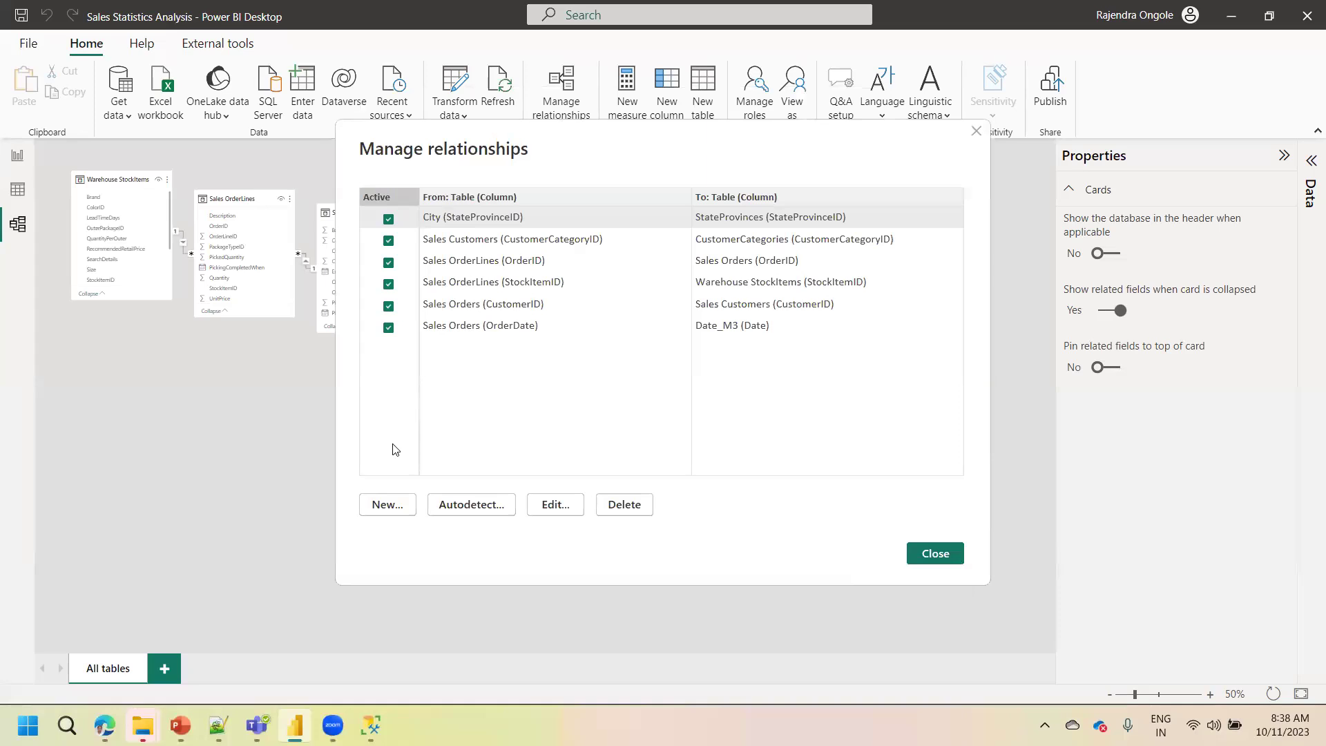
{"action": "left_click", "coordinate": [390, 501]}
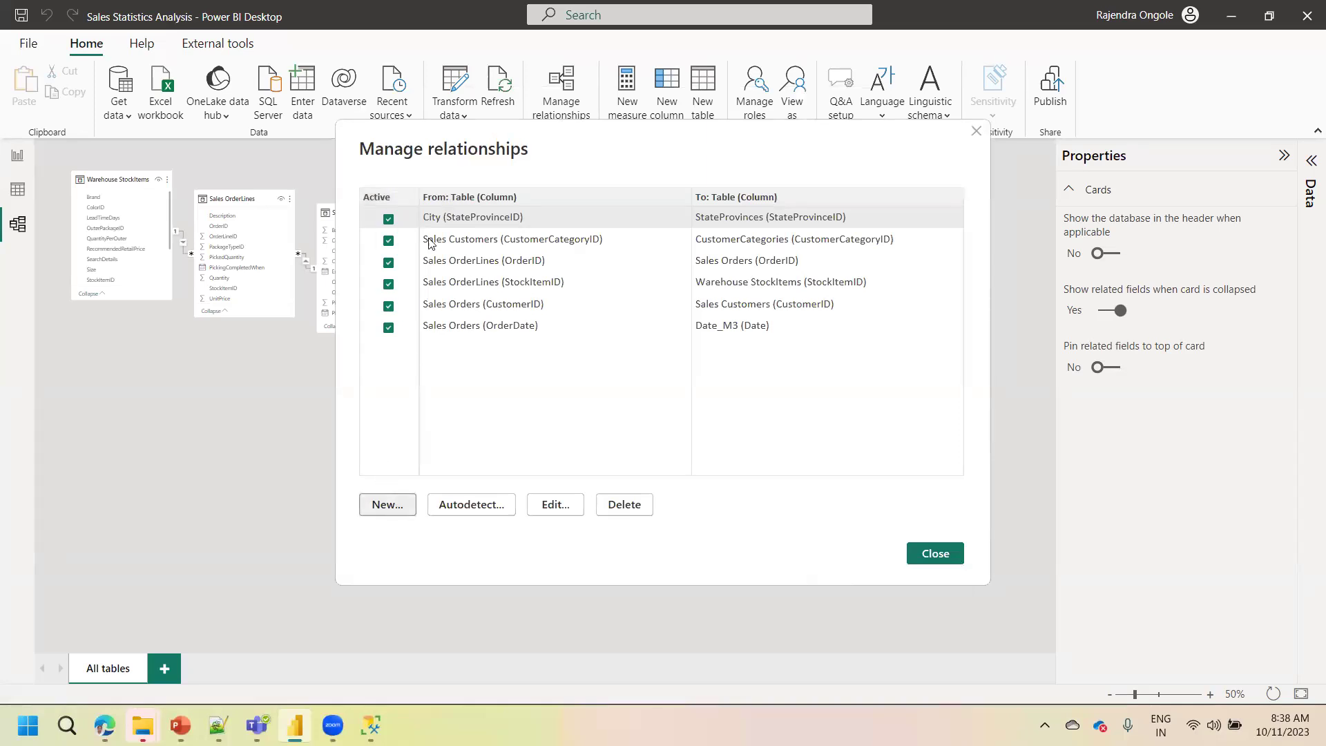
{"action": "left_click", "coordinate": [439, 198]}
{"action": "left_click", "coordinate": [436, 212]}
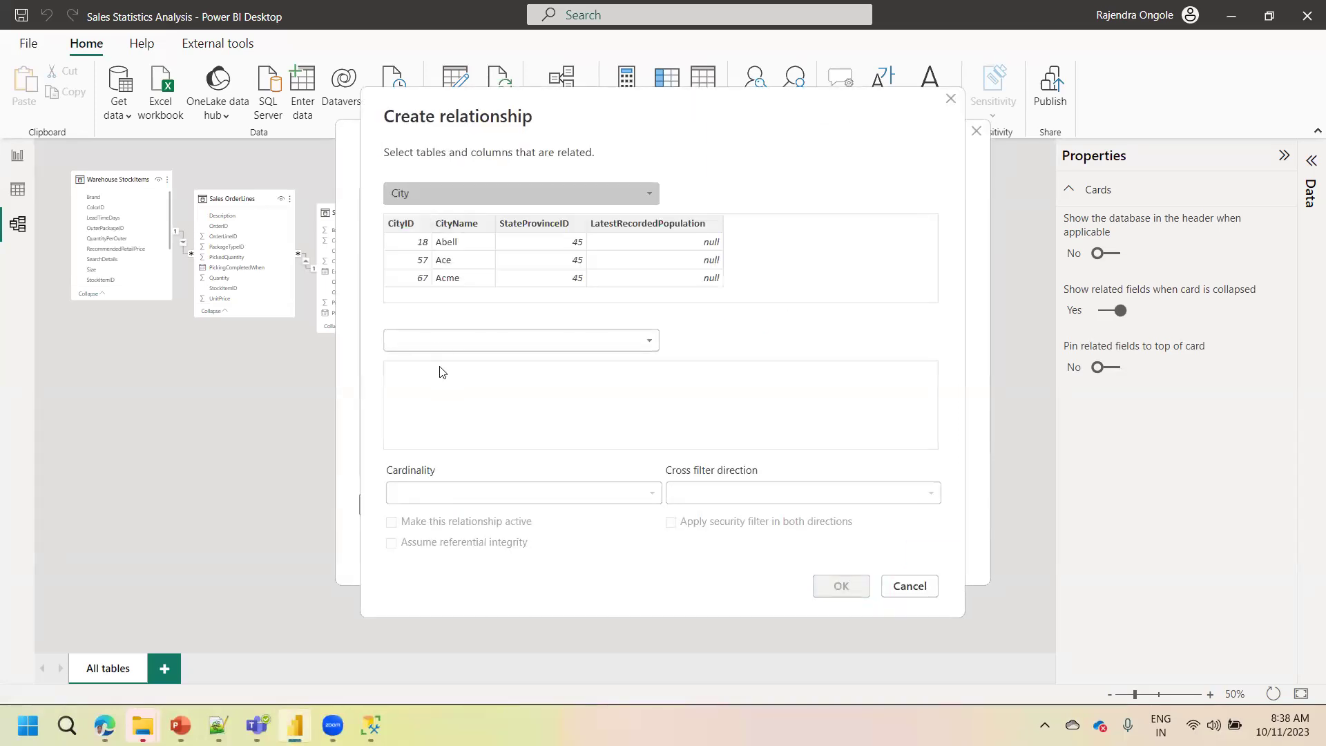
{"action": "left_click", "coordinate": [461, 353]}
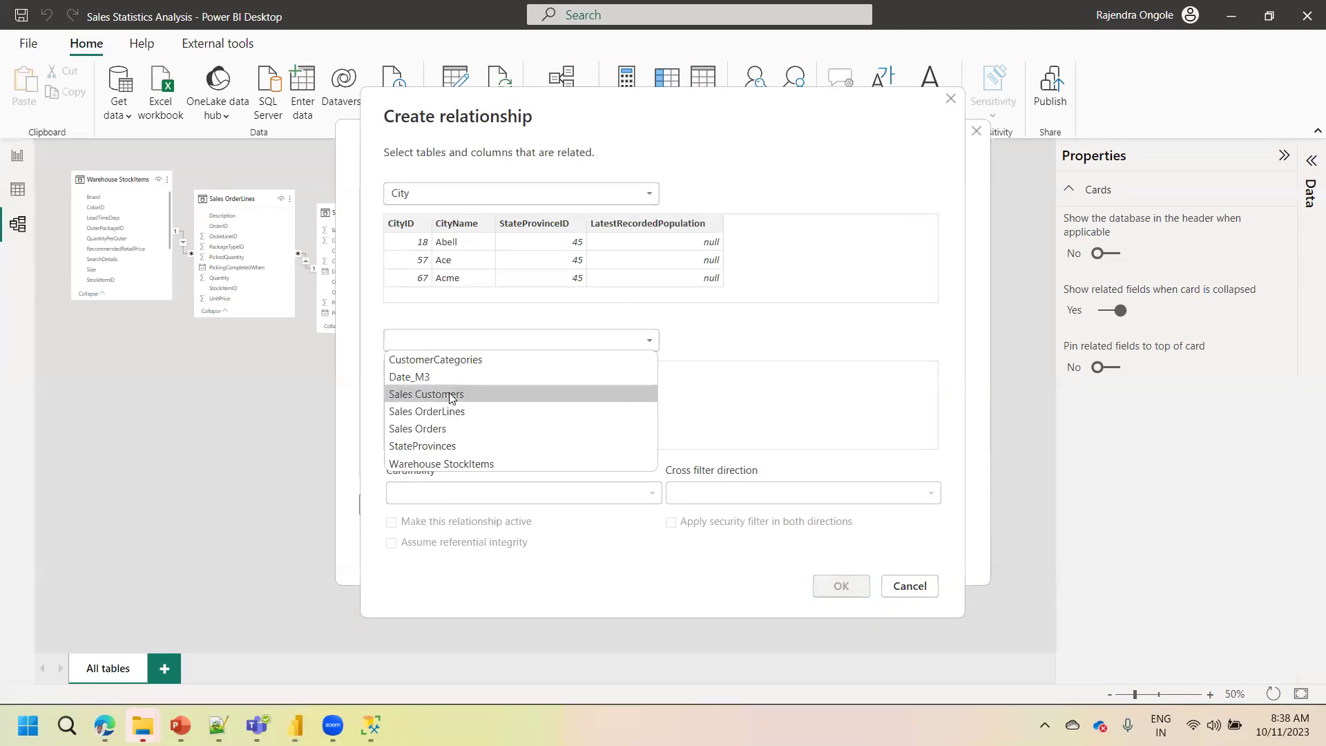
{"action": "left_click", "coordinate": [449, 392]}
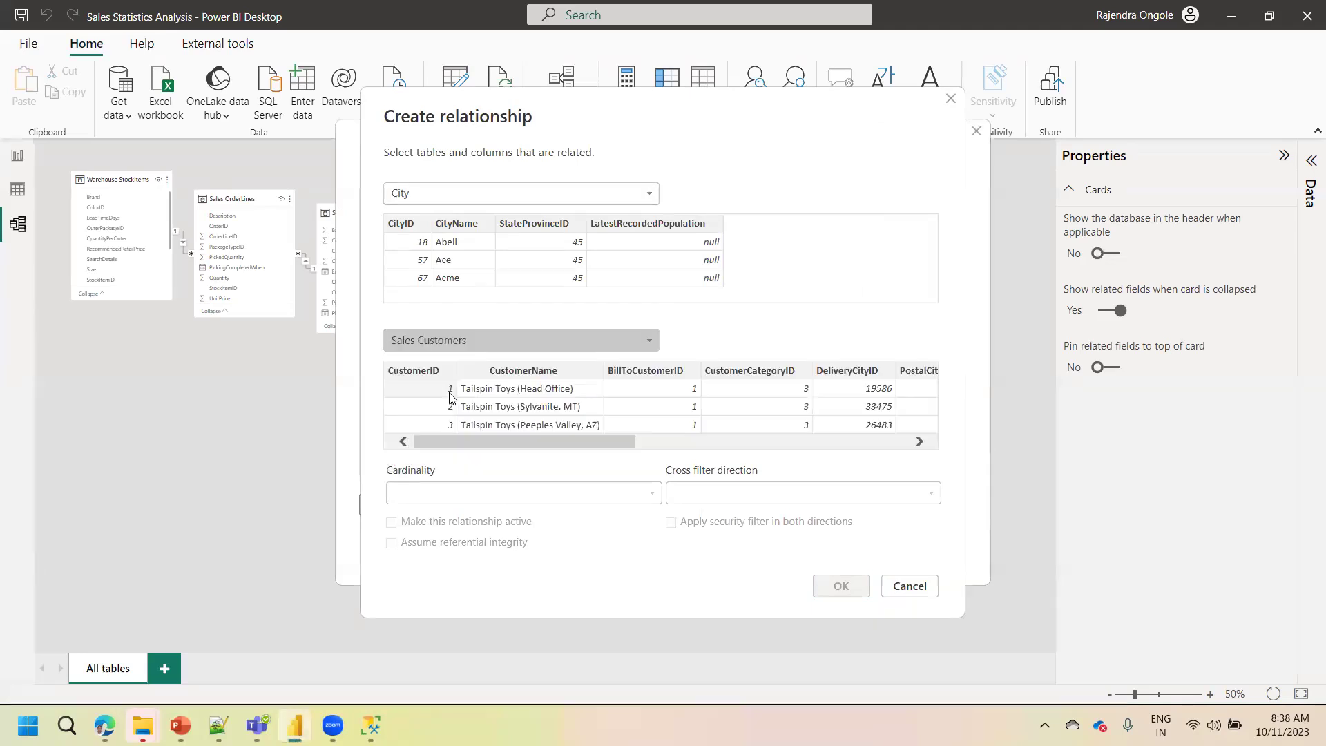
Relate City's CityID column to DeliveryCityID in Sales Customers as an active one-to-one relationship filtering in both directions
{"action": "left_click", "coordinate": [408, 223]}
{"action": "left_click", "coordinate": [415, 388]}
{"action": "left_click_drag", "start_coordinate": [530, 442], "coordinate": [627, 435]}
{"action": "left_click", "coordinate": [641, 372]}
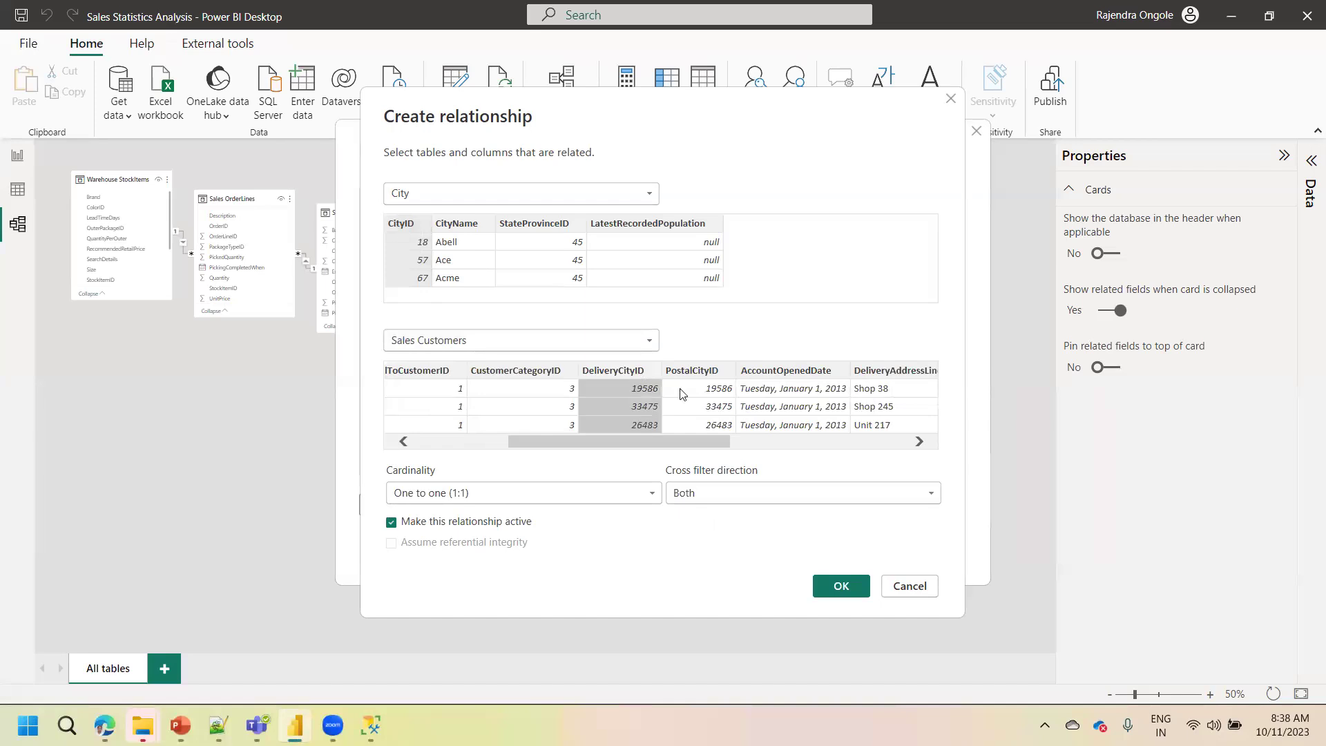
{"action": "left_click", "coordinate": [841, 586]}
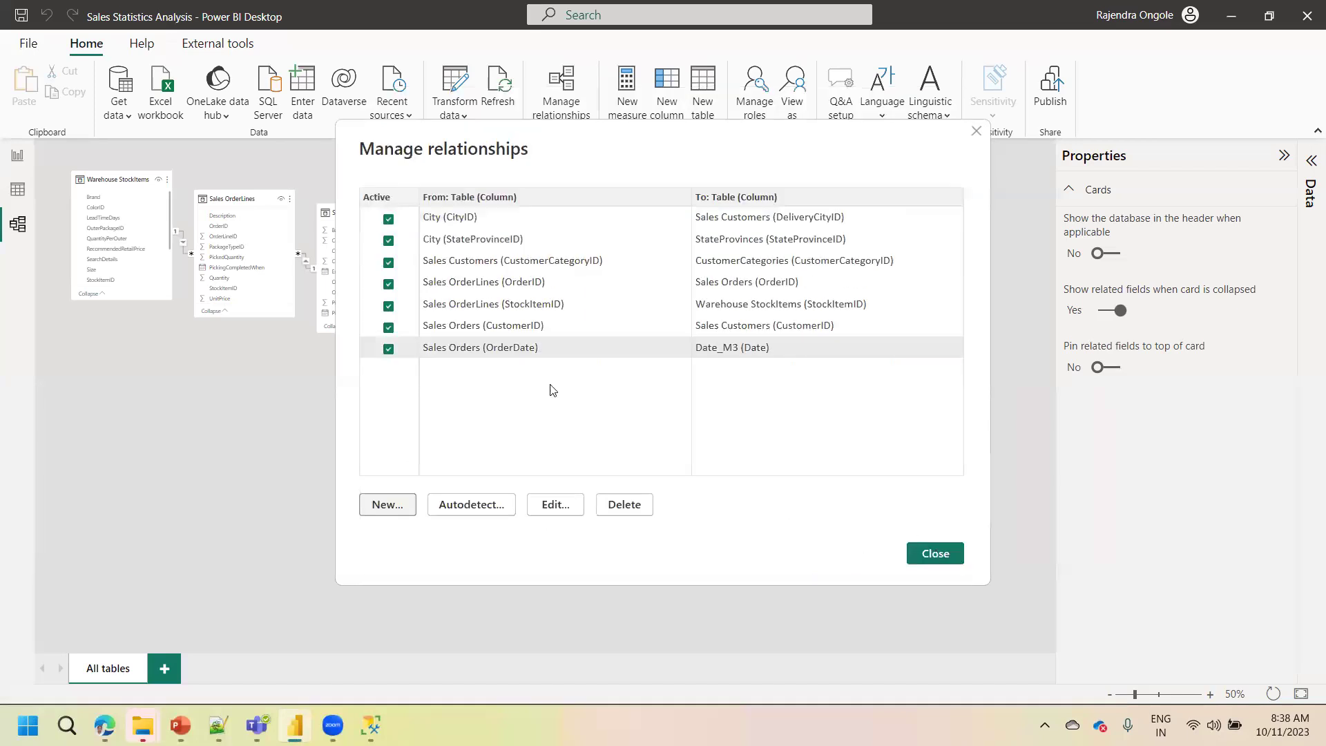
{"action": "key", "text": "Escape"}
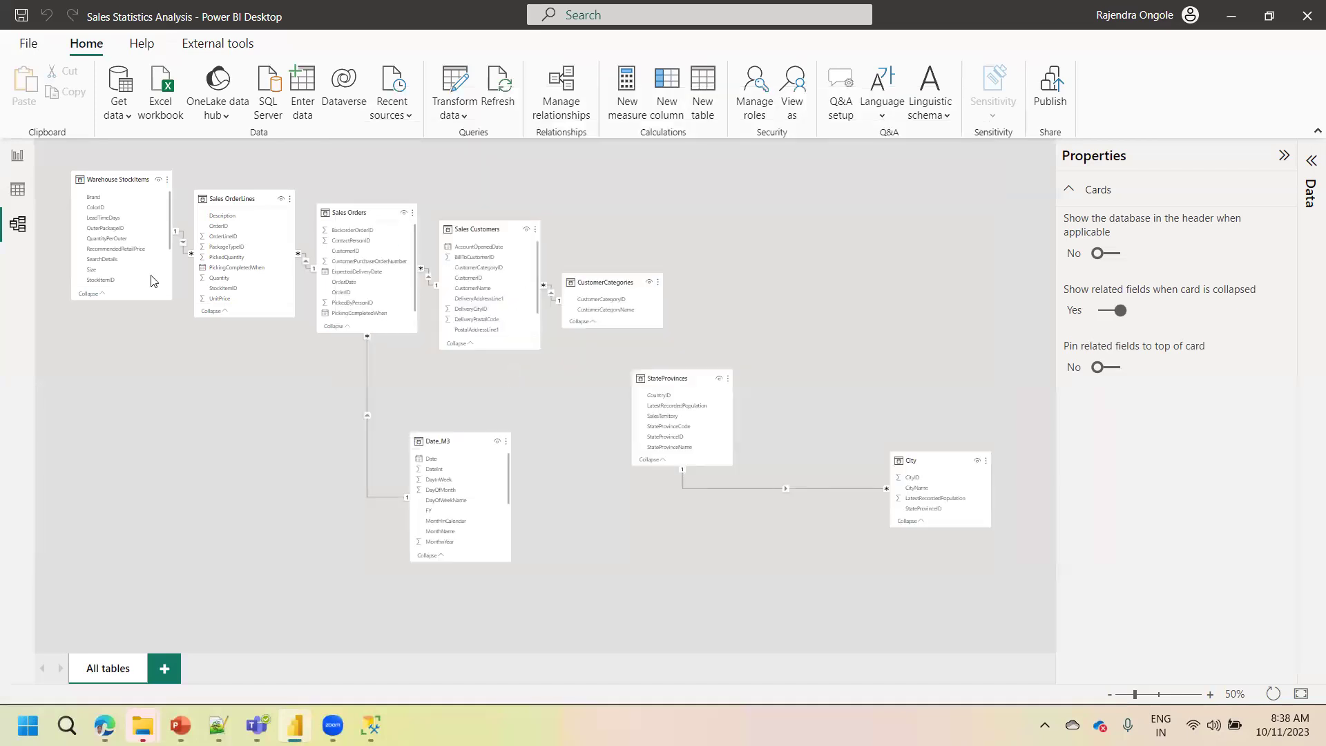
On the Phase 1 Sales Analysis page, fix the broken fields in the combo chart, the map and the first three cards
{"action": "left_click", "coordinate": [17, 156]}
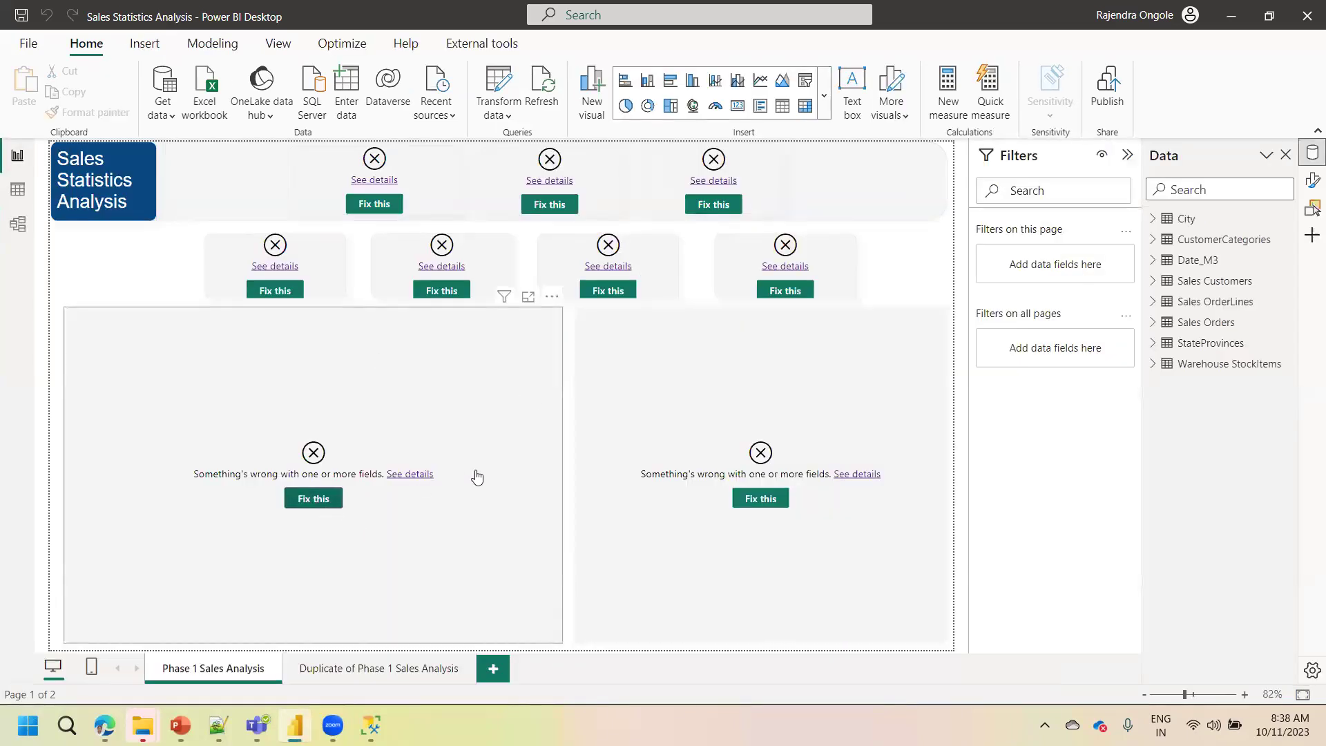
{"action": "left_click", "coordinate": [477, 475]}
{"action": "left_click", "coordinate": [313, 498]}
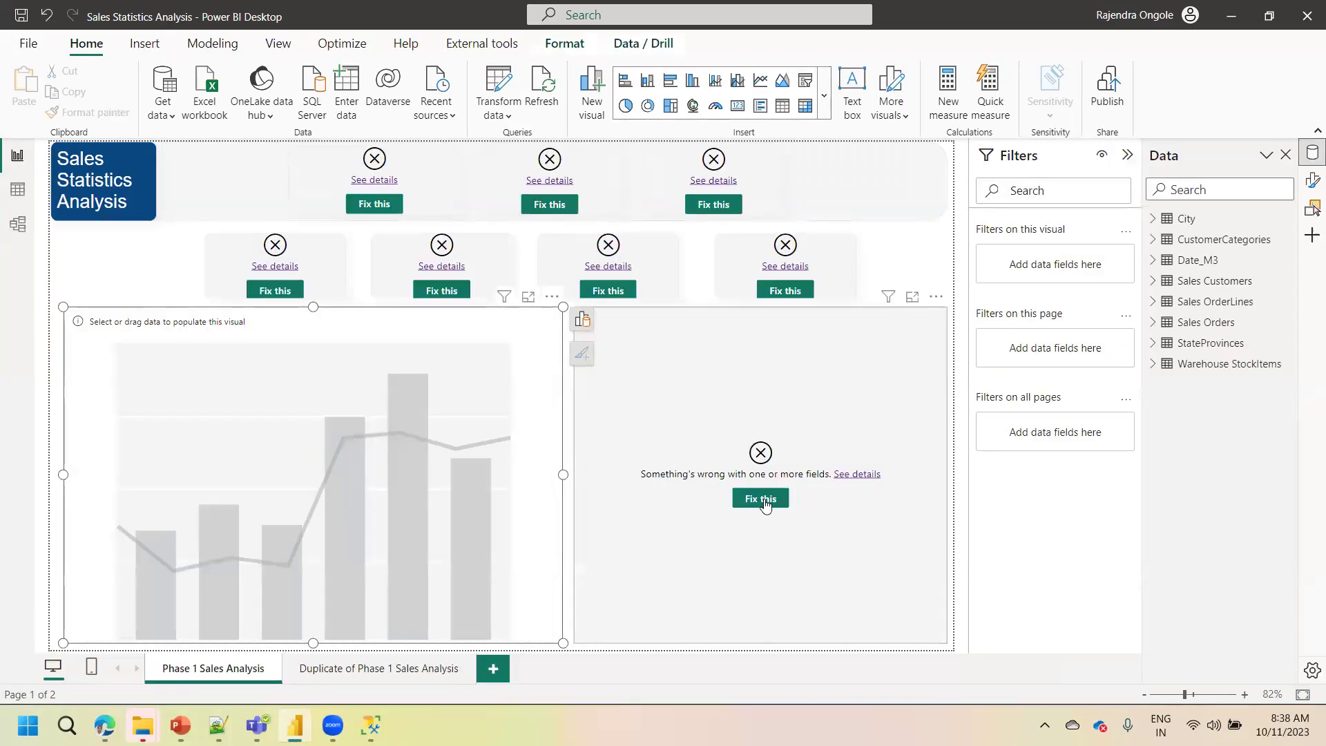
{"action": "left_click", "coordinate": [761, 498]}
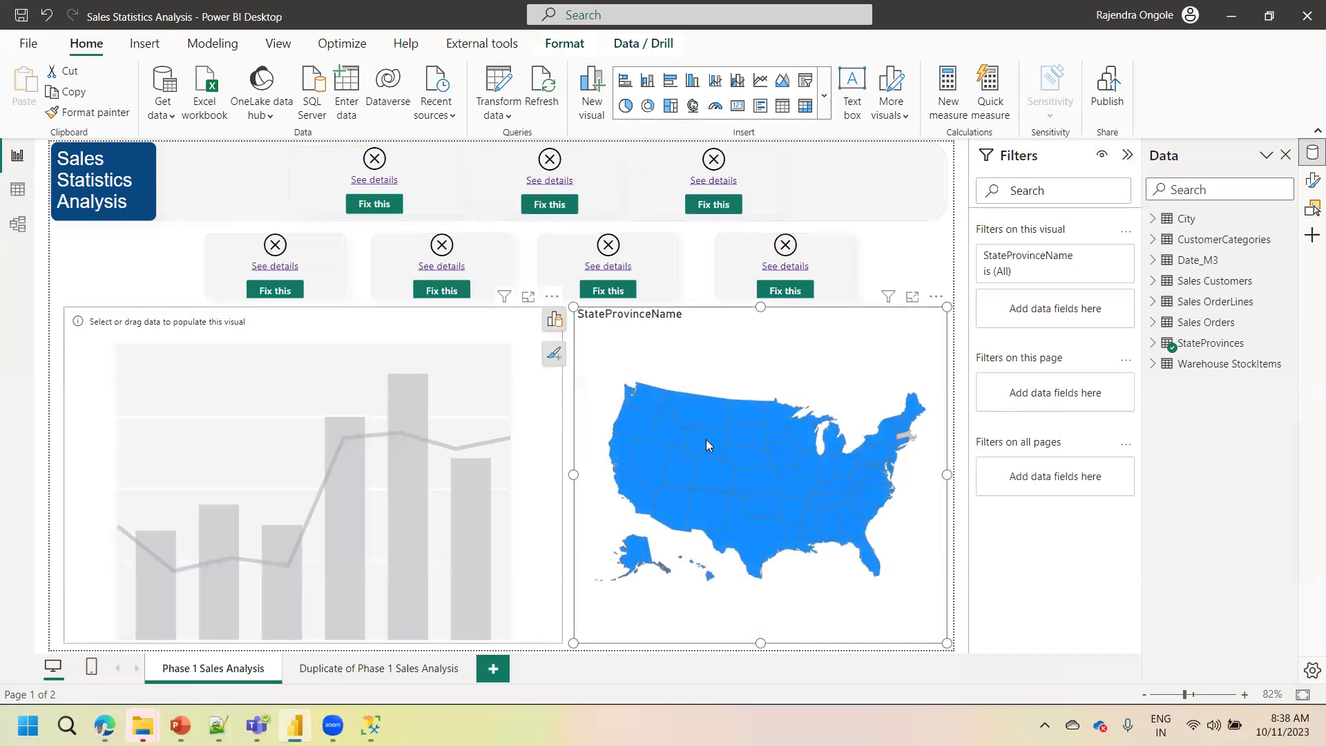
{"action": "left_click", "coordinate": [617, 291]}
{"action": "left_click", "coordinate": [442, 291]}
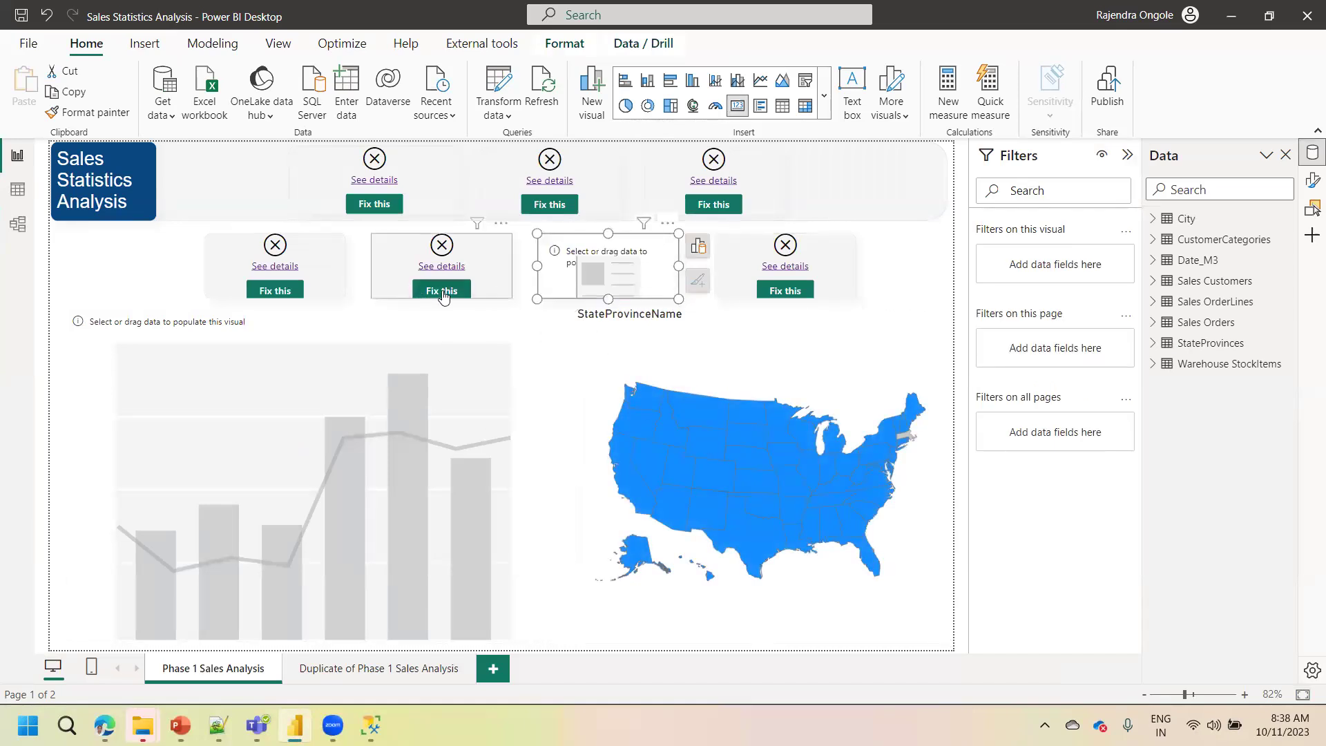
{"action": "left_click", "coordinate": [284, 291]}
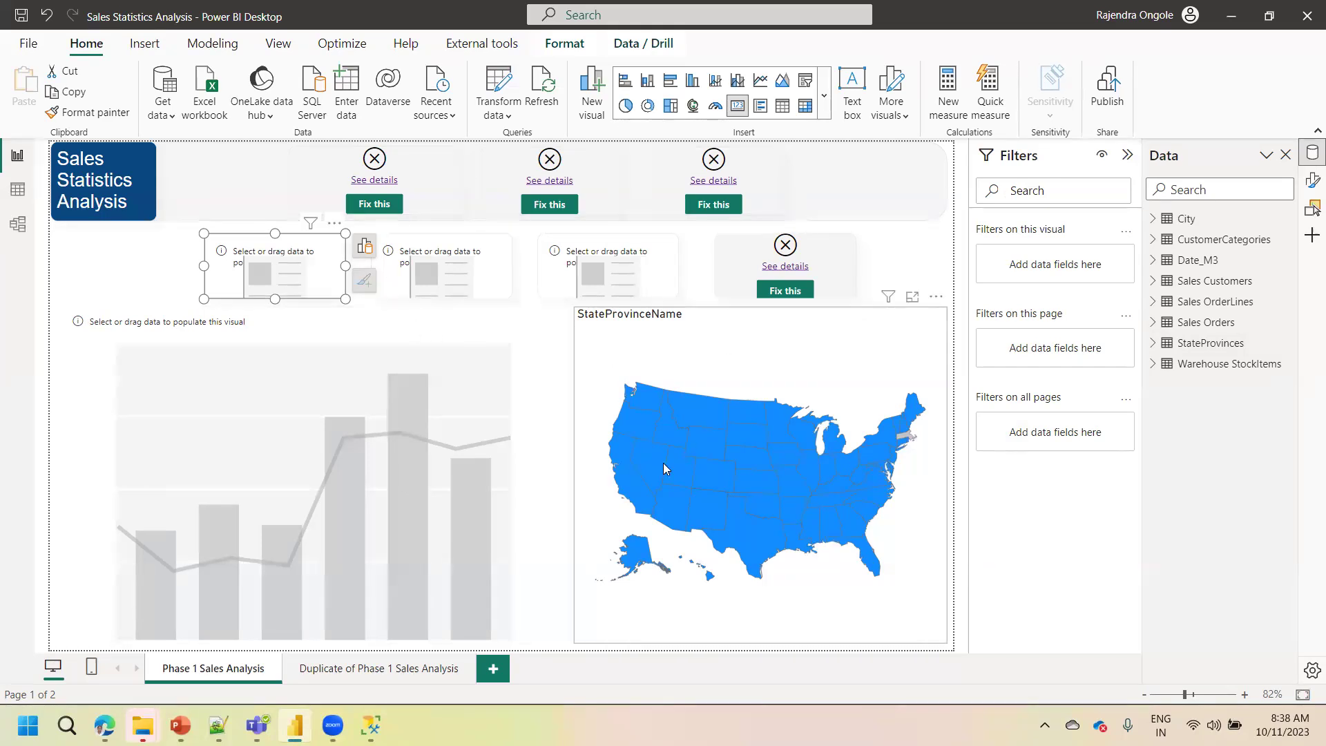
Review the Duplicate of Phase 1 Sales Analysis page, the model diagram's relationships and the City table's data
{"action": "left_click", "coordinate": [365, 669]}
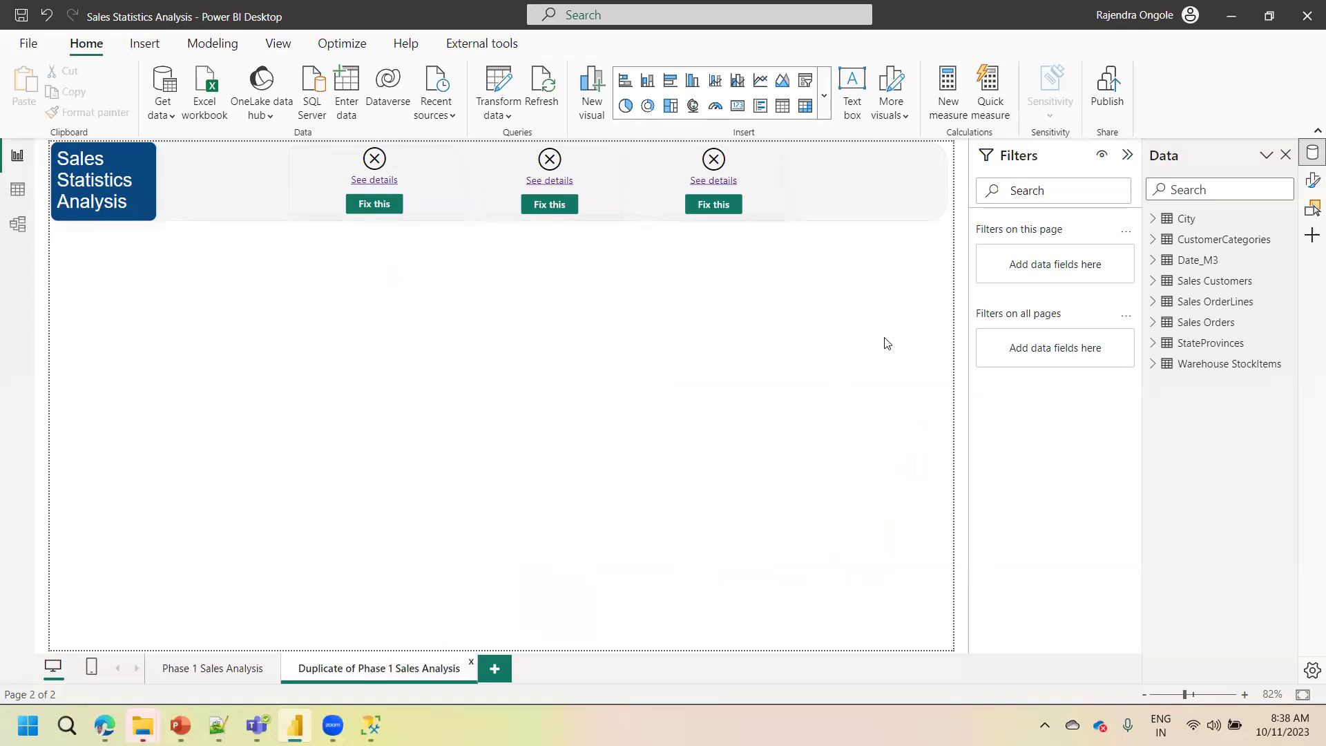
{"action": "mouse_move", "coordinate": [1175, 272]}
{"action": "left_click", "coordinate": [30, 235]}
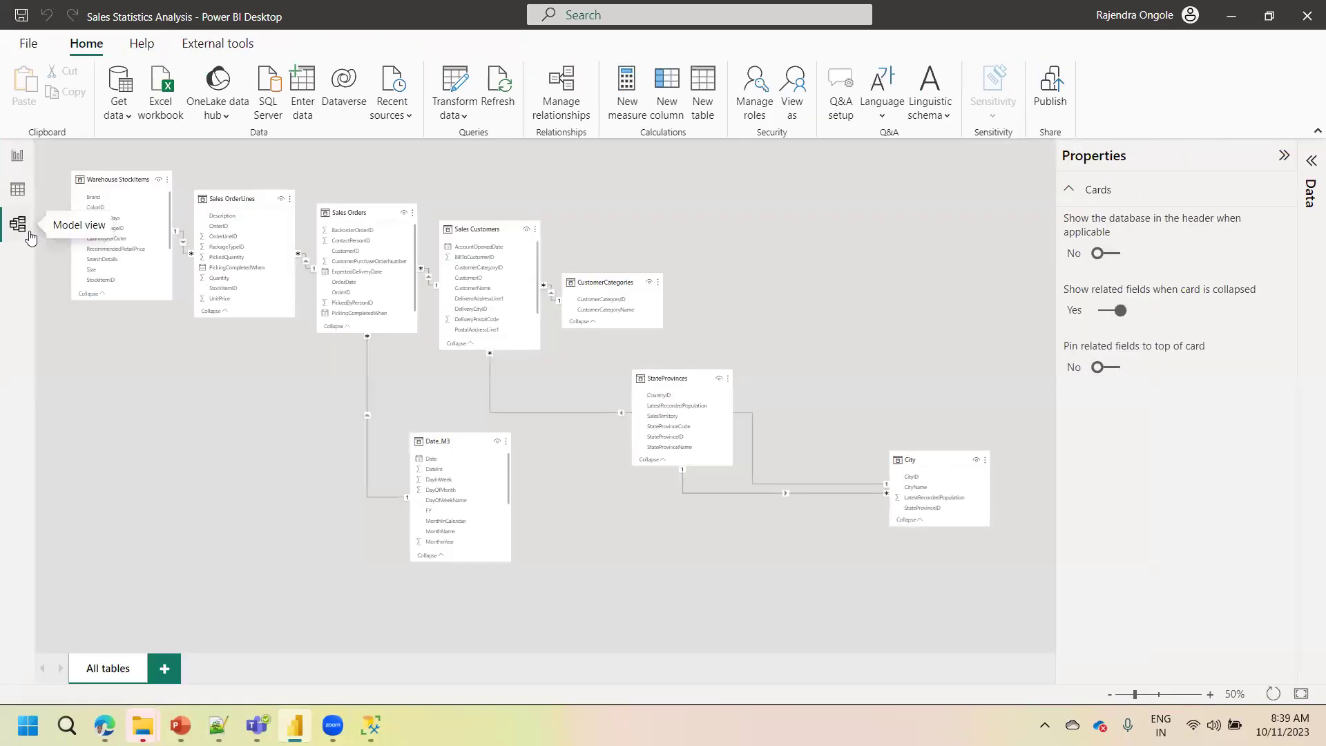
{"action": "left_click", "coordinate": [17, 189]}
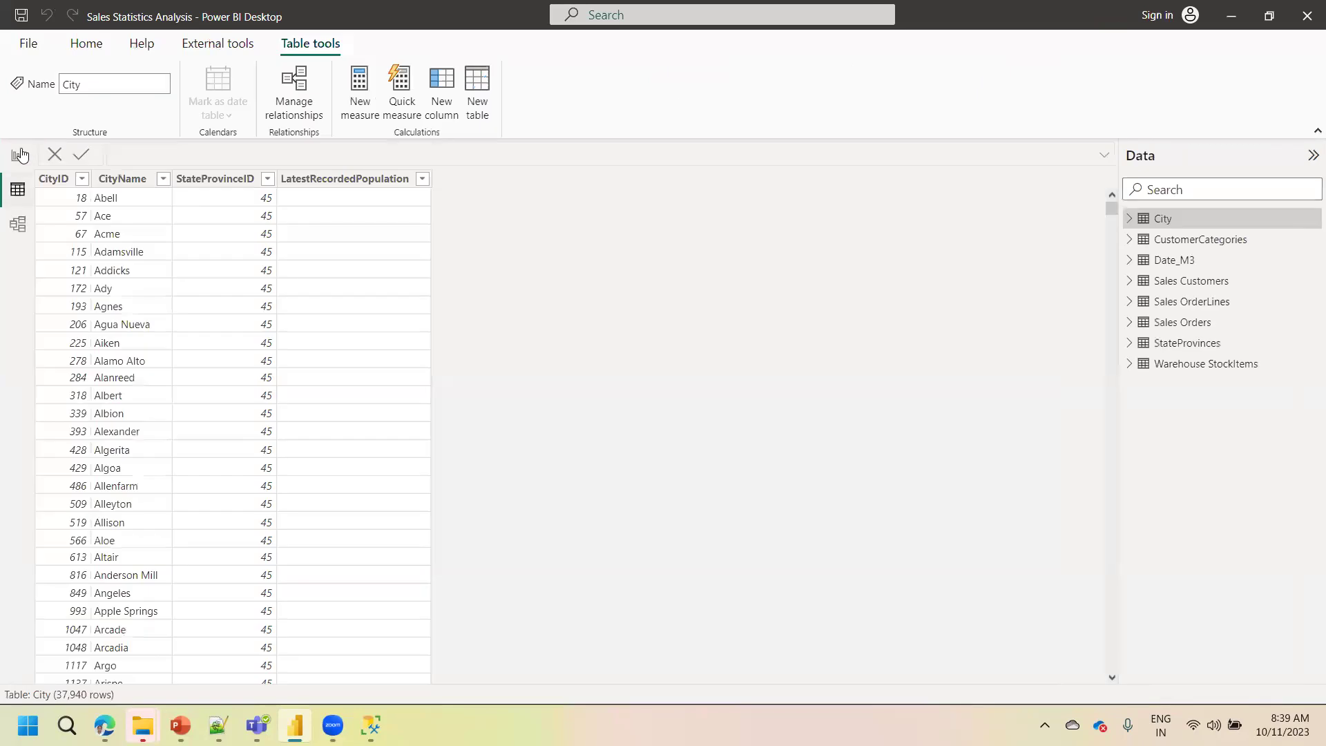
In the model diagram, move the StateProvinces table out of the middle to just below City
{"action": "left_click", "coordinate": [19, 155]}
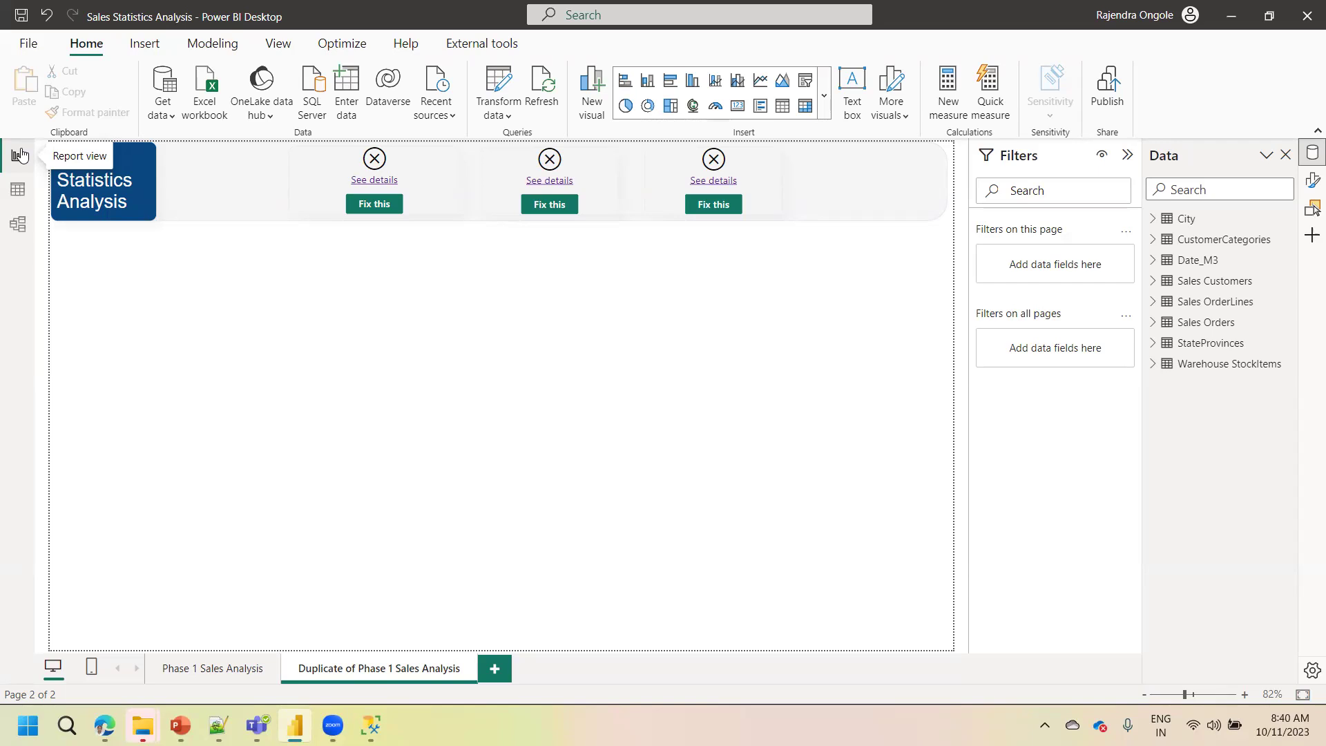
{"action": "left_click", "coordinate": [17, 189]}
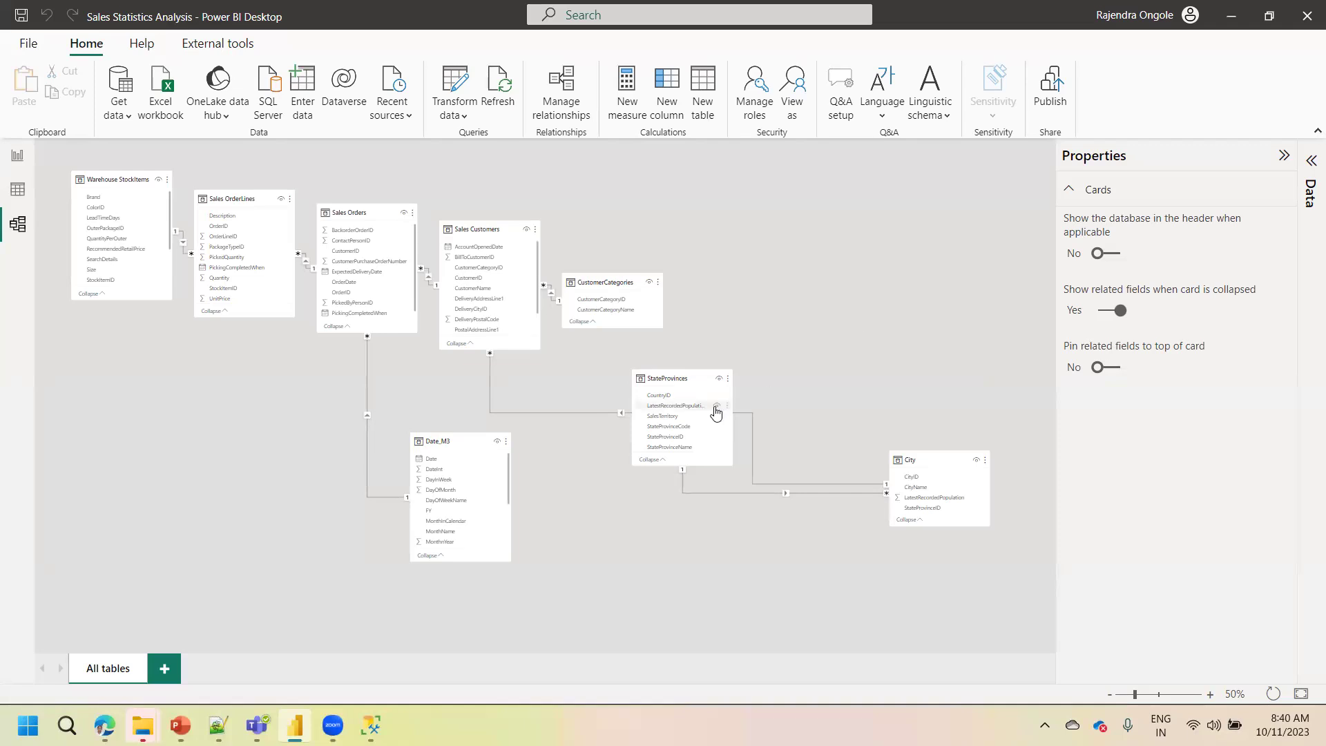
{"action": "left_click_drag", "start_coordinate": [677, 375], "coordinate": [836, 584]}
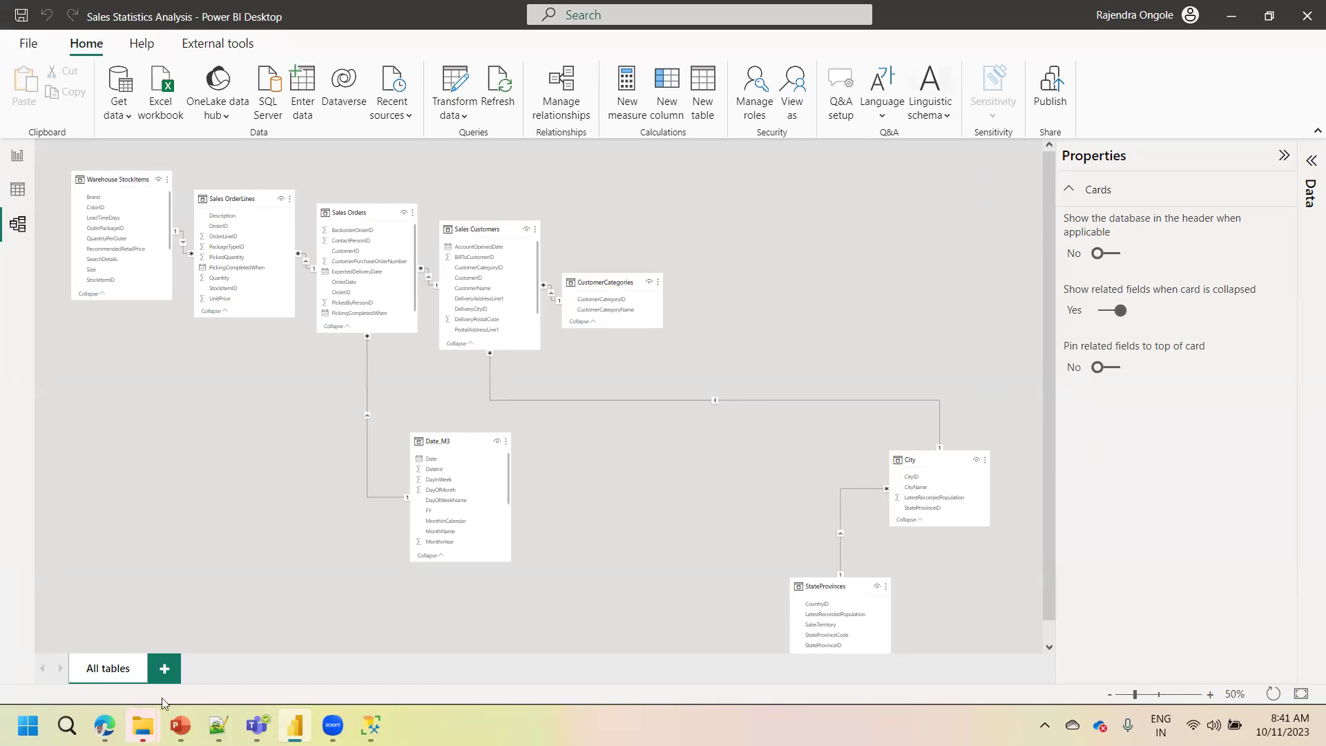
Launch Word and create a blank document
{"action": "left_click", "coordinate": [66, 725]}
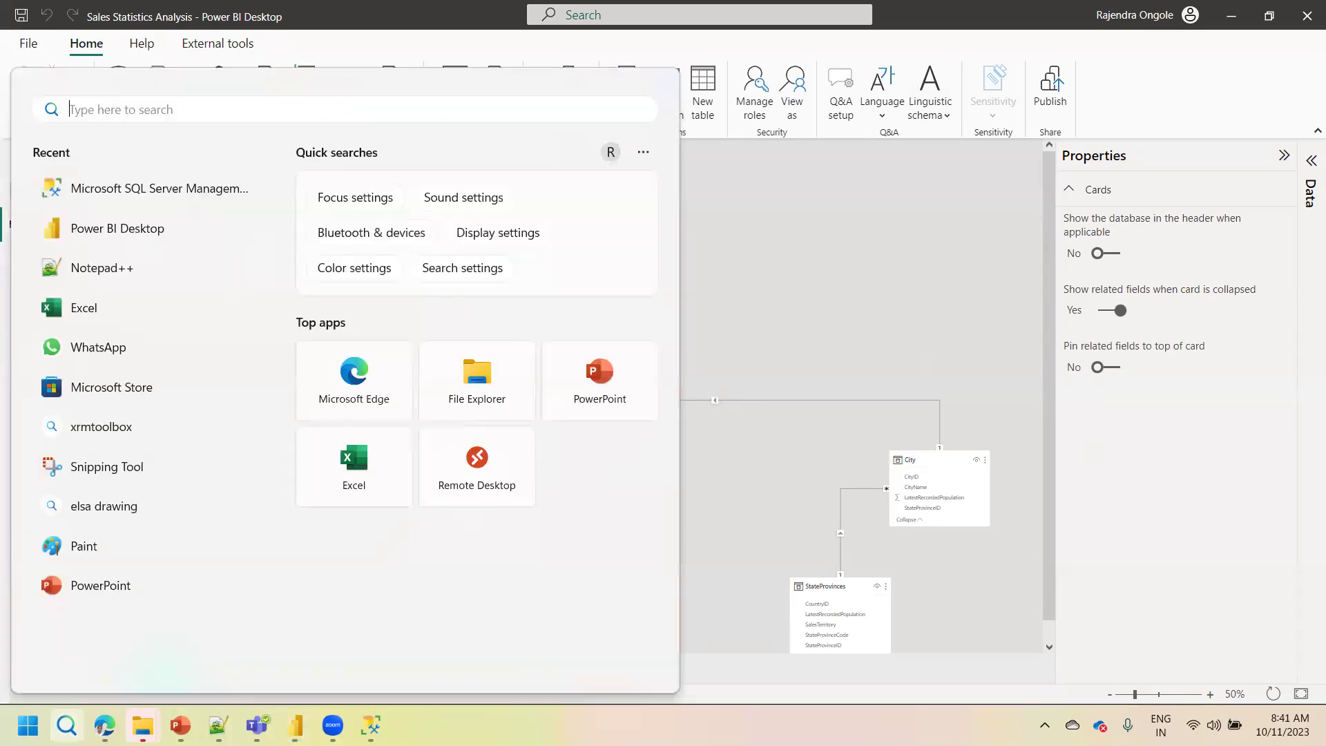
{"action": "type", "text": "Qor"}
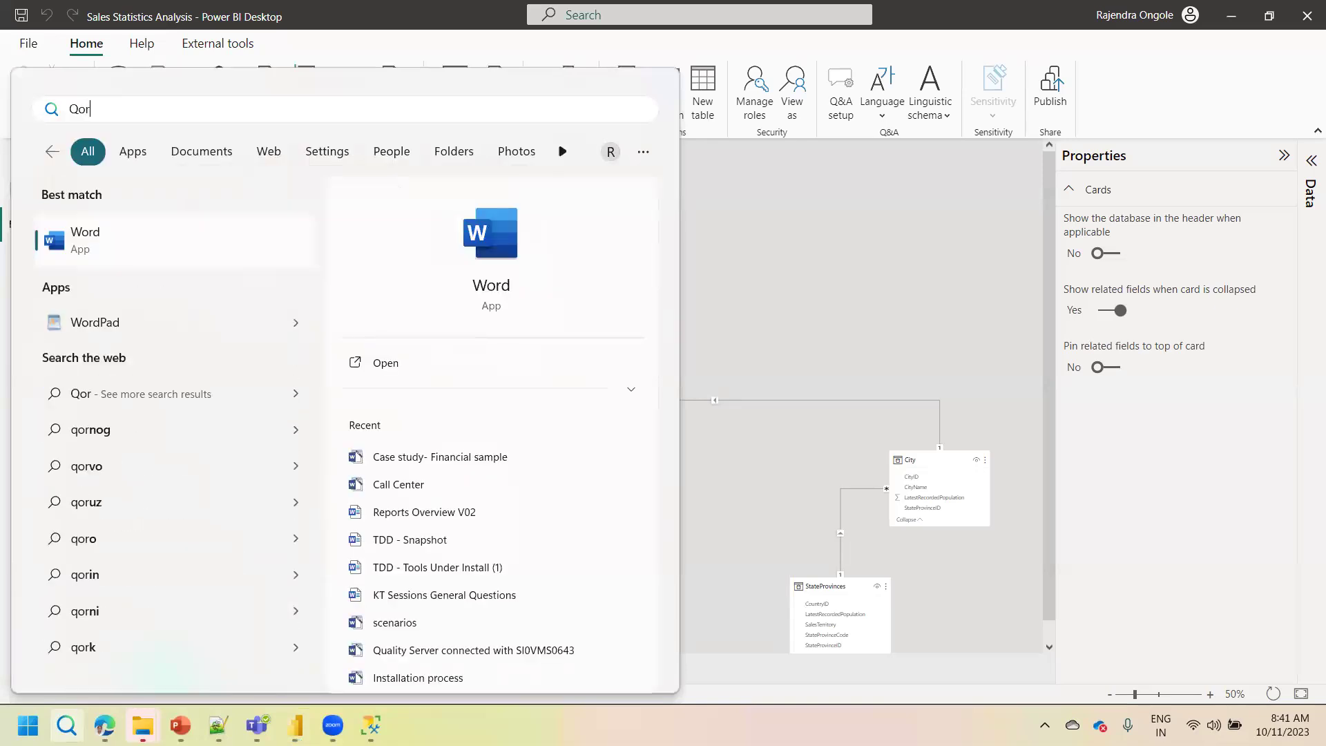
{"action": "key", "text": "Return"}
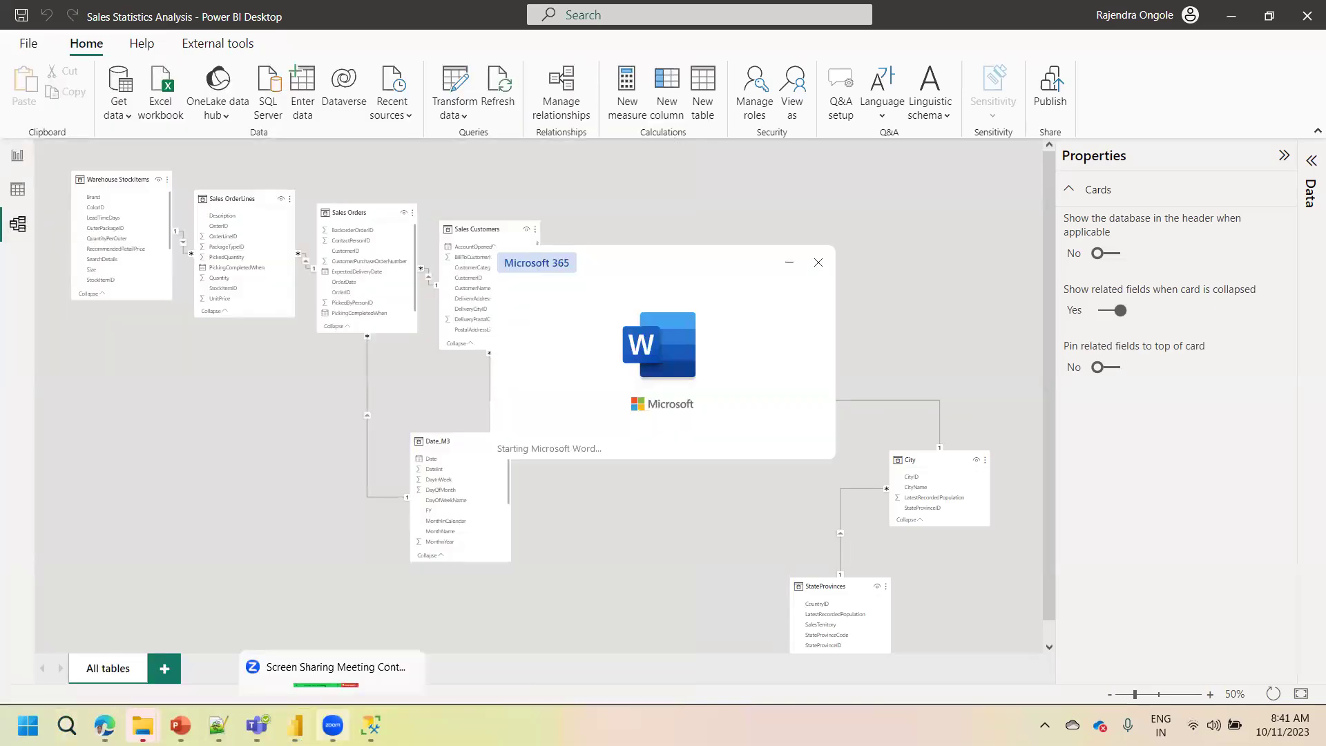
{"action": "key", "text": "Return"}
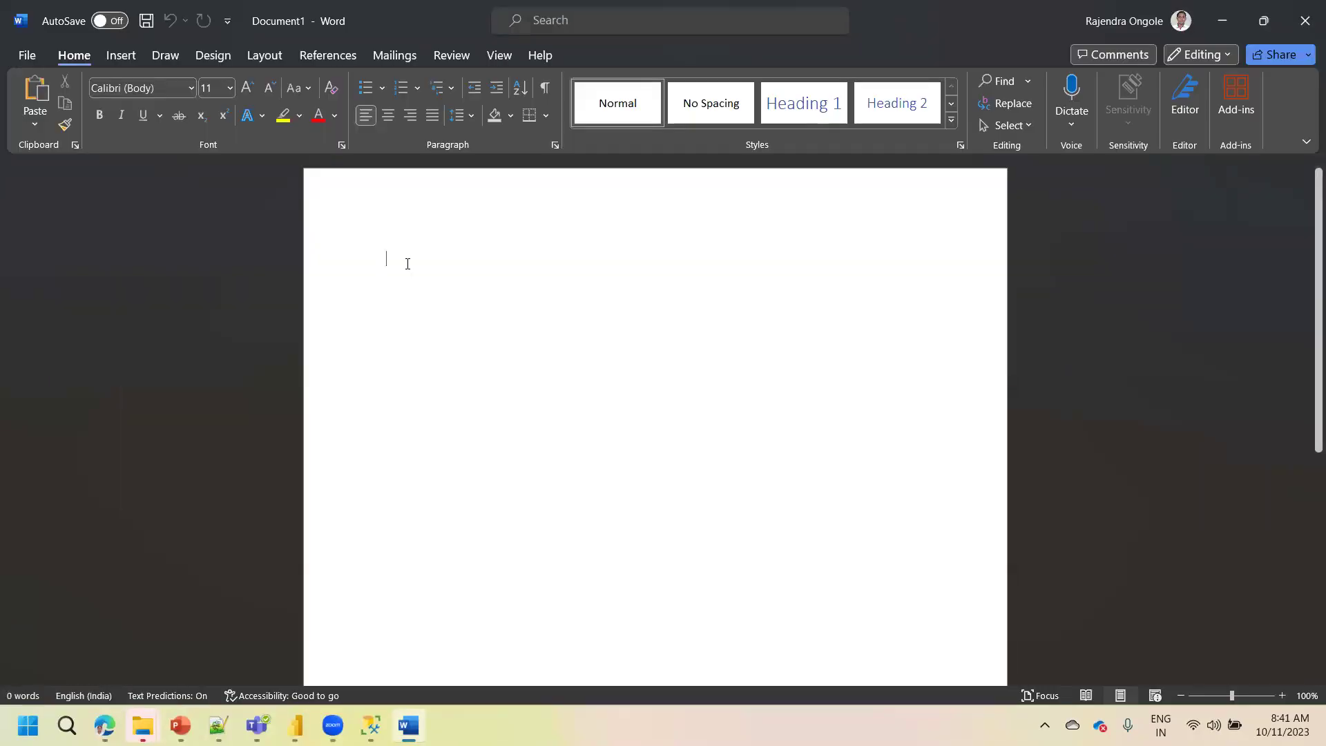
Write the heading line "Trick to Identify a Fact Table:" in the document and leave an empty line beneath it
{"action": "type", "text": "Trick t"}
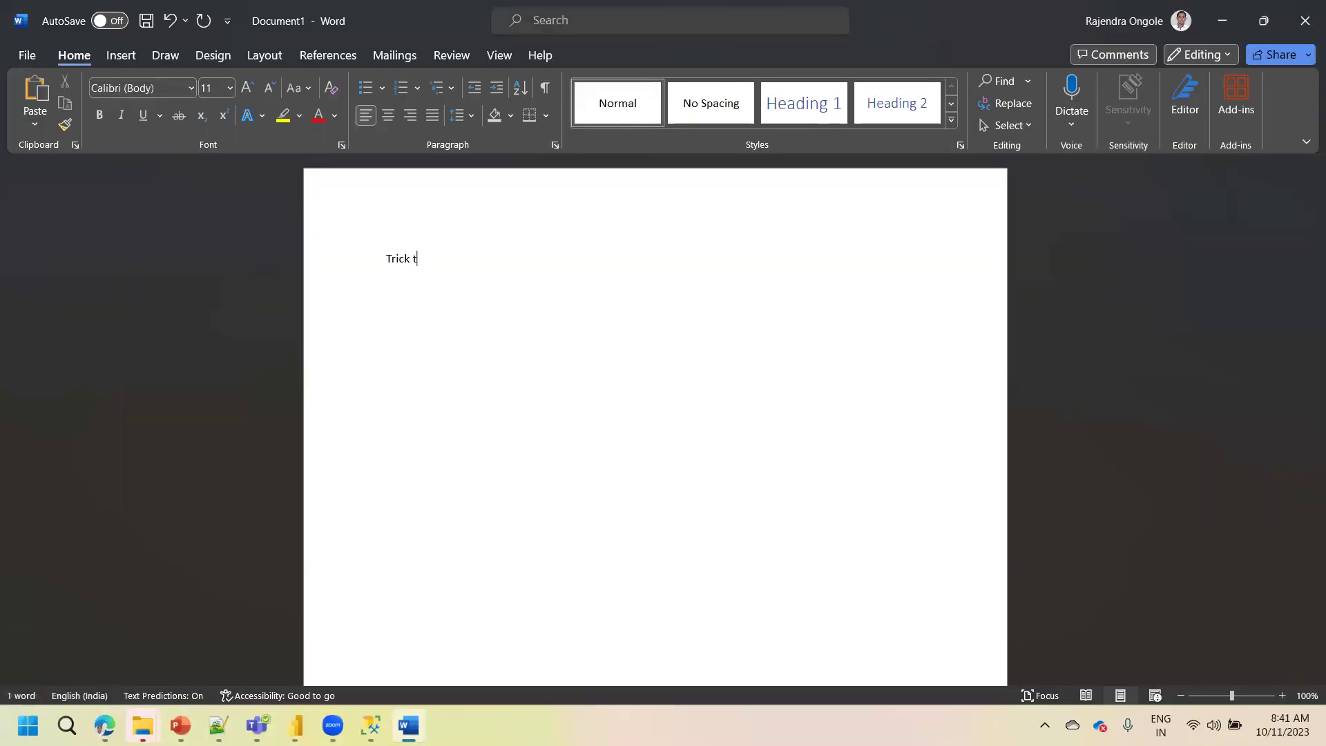
{"action": "type", "text": "o Identify a Fak"}
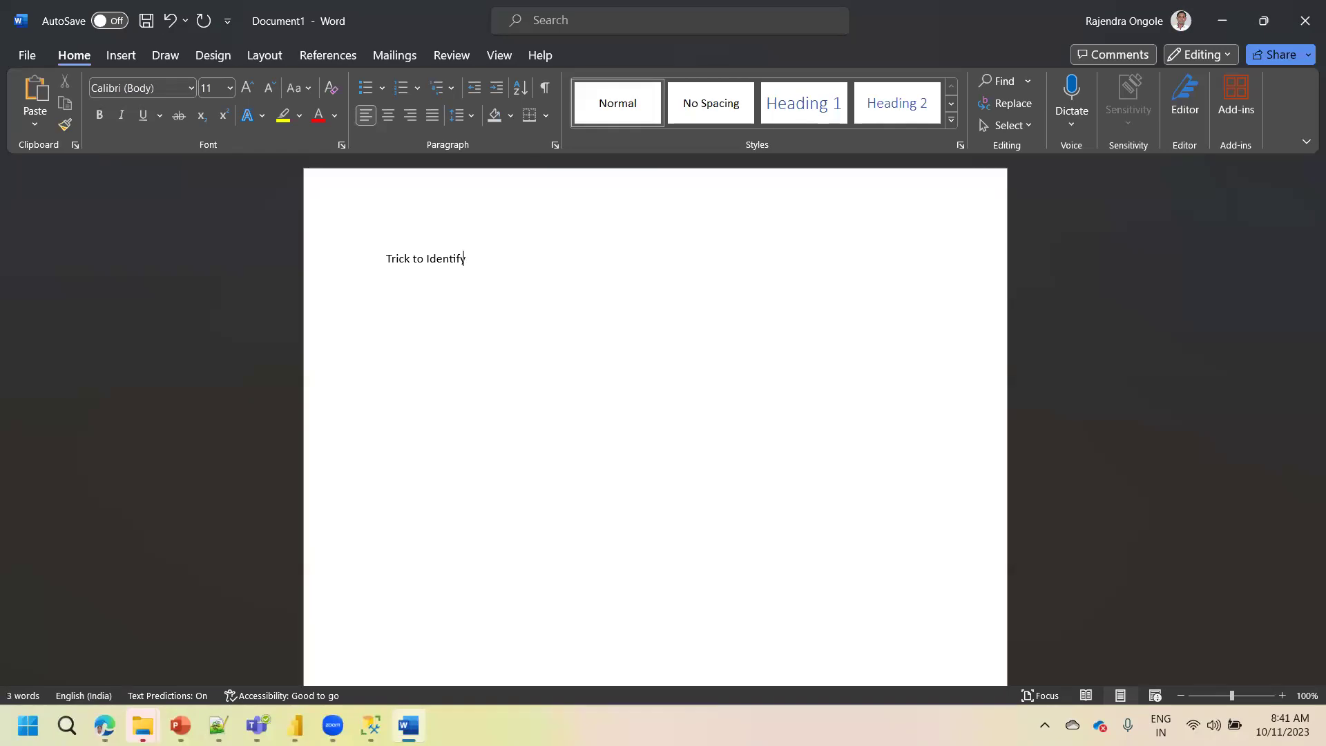
{"action": "key", "text": "BackSpace"}
{"action": "type", "text": "ct TA"}
{"action": "key", "text": "BackSpace"}
{"action": "type", "text": "able:"}
{"action": "key", "text": "Return"}
{"action": "key", "text": "Return"}
Start a numbered list under the heading with "Important Metrics" as its first item
{"action": "type", "text": "1. "}
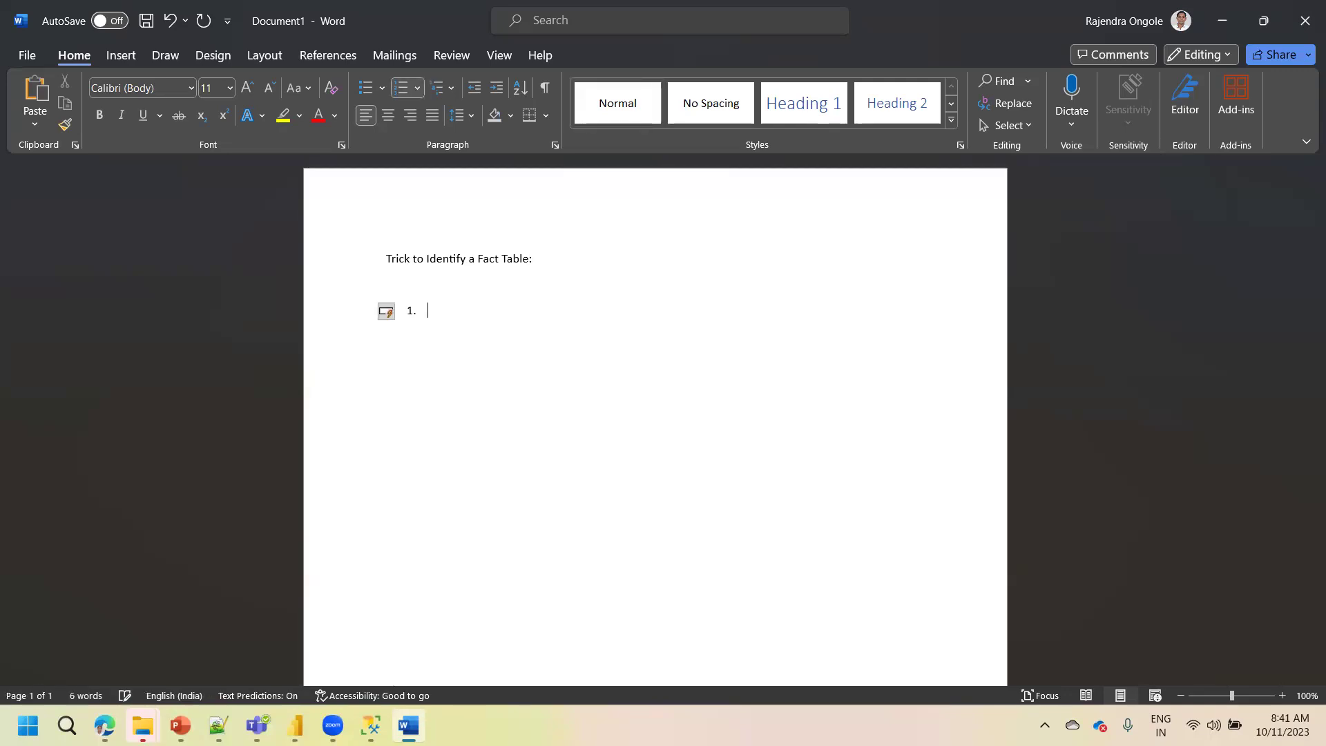
{"action": "type", "text": "Inportant Mert"}
{"action": "type", "text": "ic"}
{"action": "key", "text": "BackSpace"}
{"action": "key", "text": "BackSpace"}
{"action": "key", "text": "BackSpace"}
{"action": "key", "text": "BackSpace"}
{"action": "type", "text": "ti"}
{"action": "key", "text": "BackSpace"}
{"action": "type", "text": "rics"}
{"action": "key", "text": "Return"}
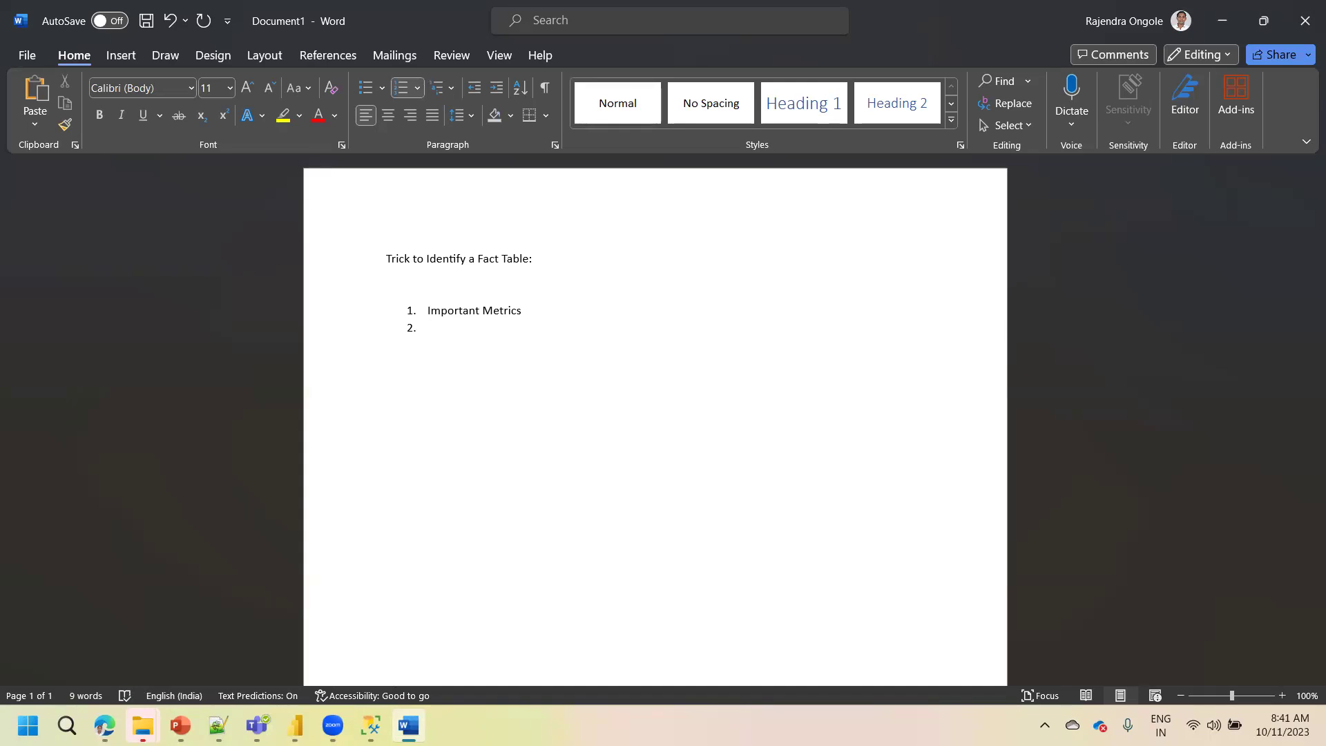
Add "Less number of Columns" and "More number of Records" as the second and third list items
{"action": "type", "text": "Less number of"}
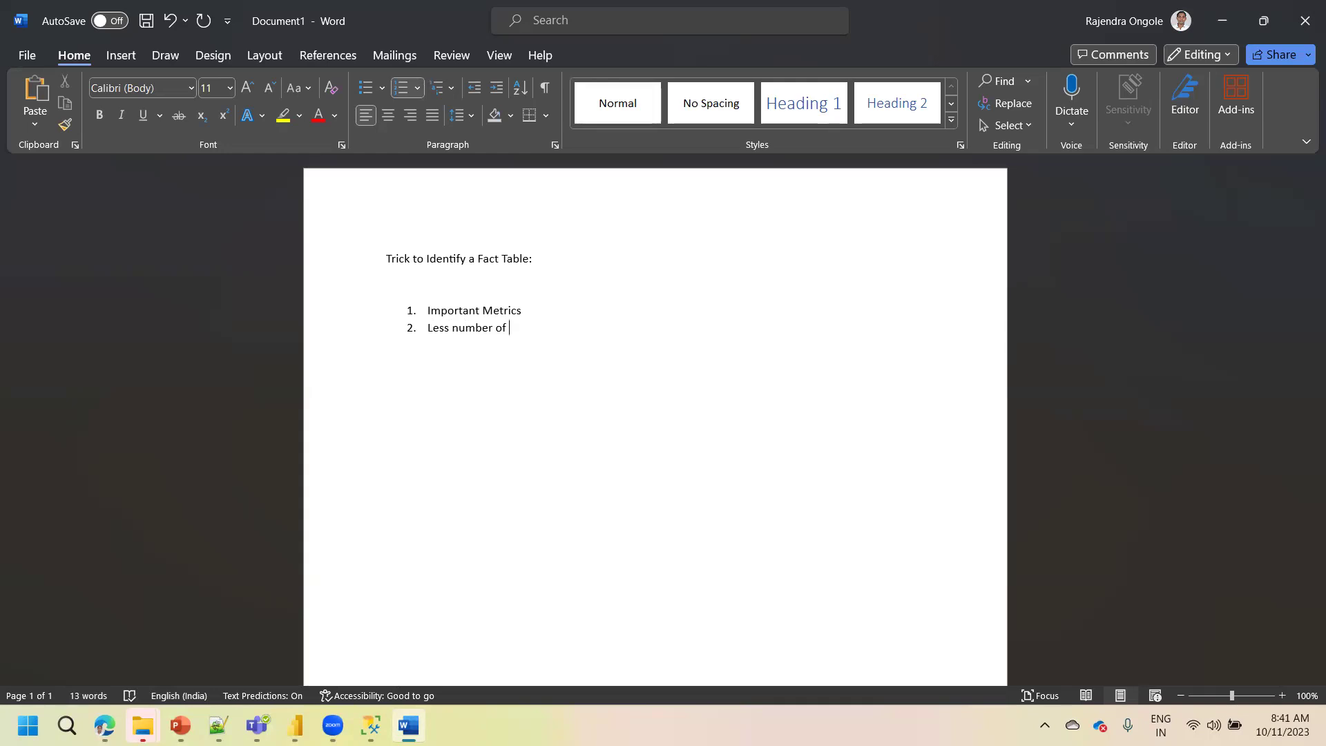
{"action": "type", "text": " Columns"}
{"action": "key", "text": "Return"}
{"action": "type", "text": "f"}
{"action": "key", "text": "BackSpace"}
{"action": "type", "text": "More number of Records"}
{"action": "key", "text": "Return"}
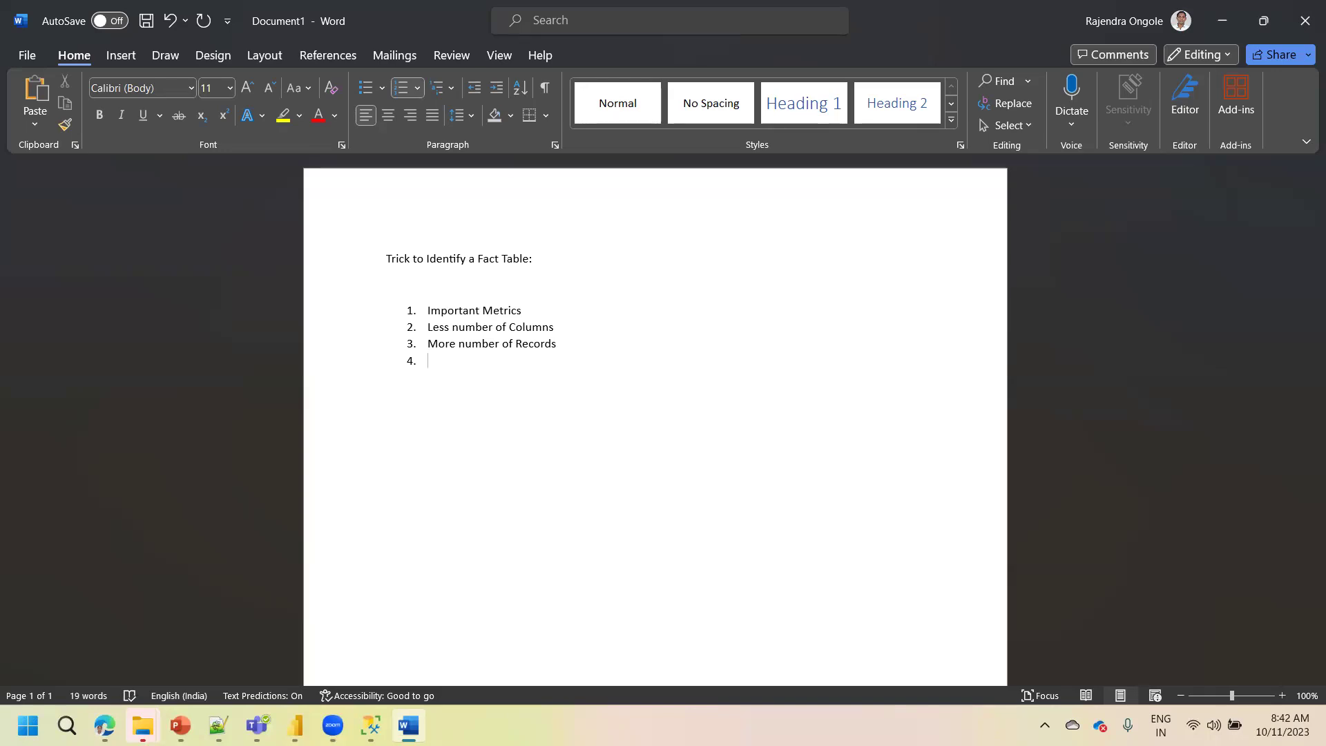
Add "Relationship wise not having any primary key" as the fourth list item and end the list there
{"action": "left_click", "coordinate": [494, 284]}
{"action": "left_click", "coordinate": [445, 356]}
{"action": "type", "text": "Both"}
{"action": "key", "text": "BackSpace"}
{"action": "key", "text": "BackSpace"}
{"action": "key", "text": "BackSpace"}
{"action": "key", "text": "BackSpace"}
{"action": "type", "text": "Relationship wise not having any primary"}
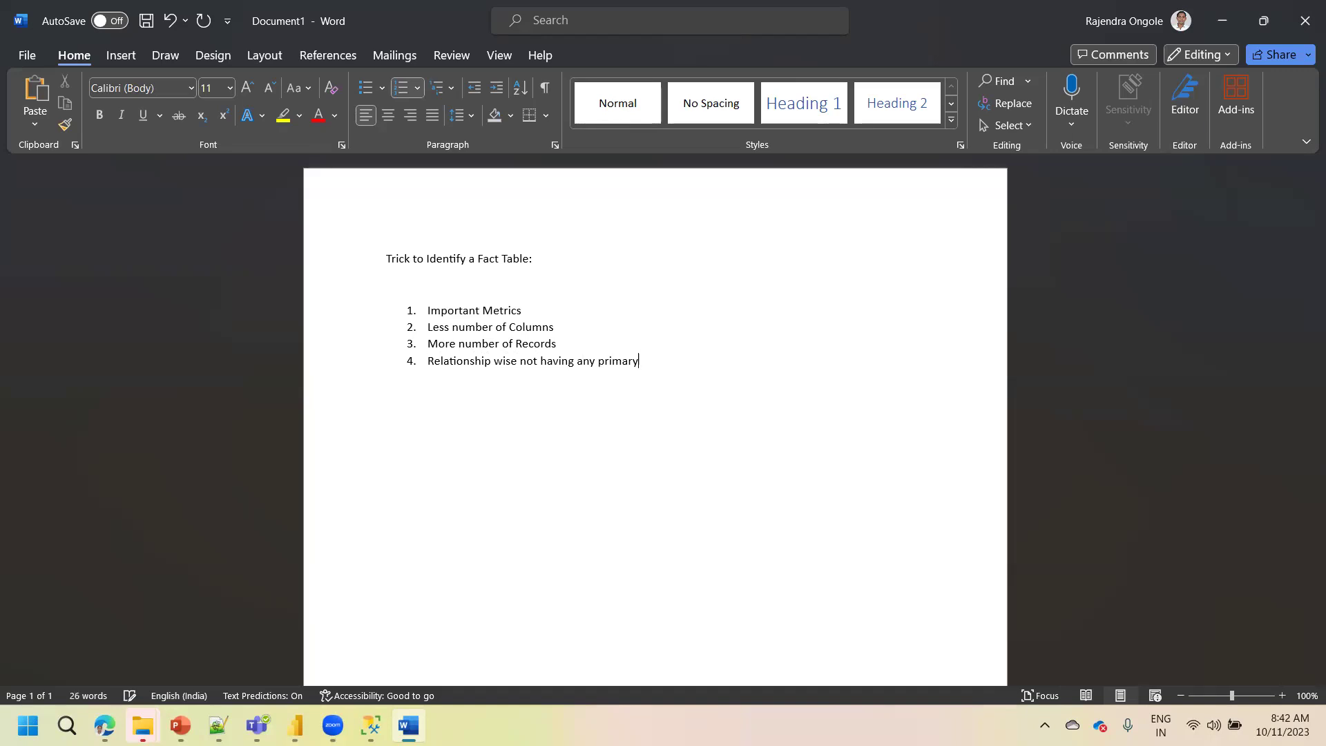
{"action": "type", "text": " key"}
{"action": "key", "text": "Return"}
{"action": "key", "text": "BackSpace"}
{"action": "key", "text": "BackSpace"}
{"action": "key", "text": "BackSpace"}
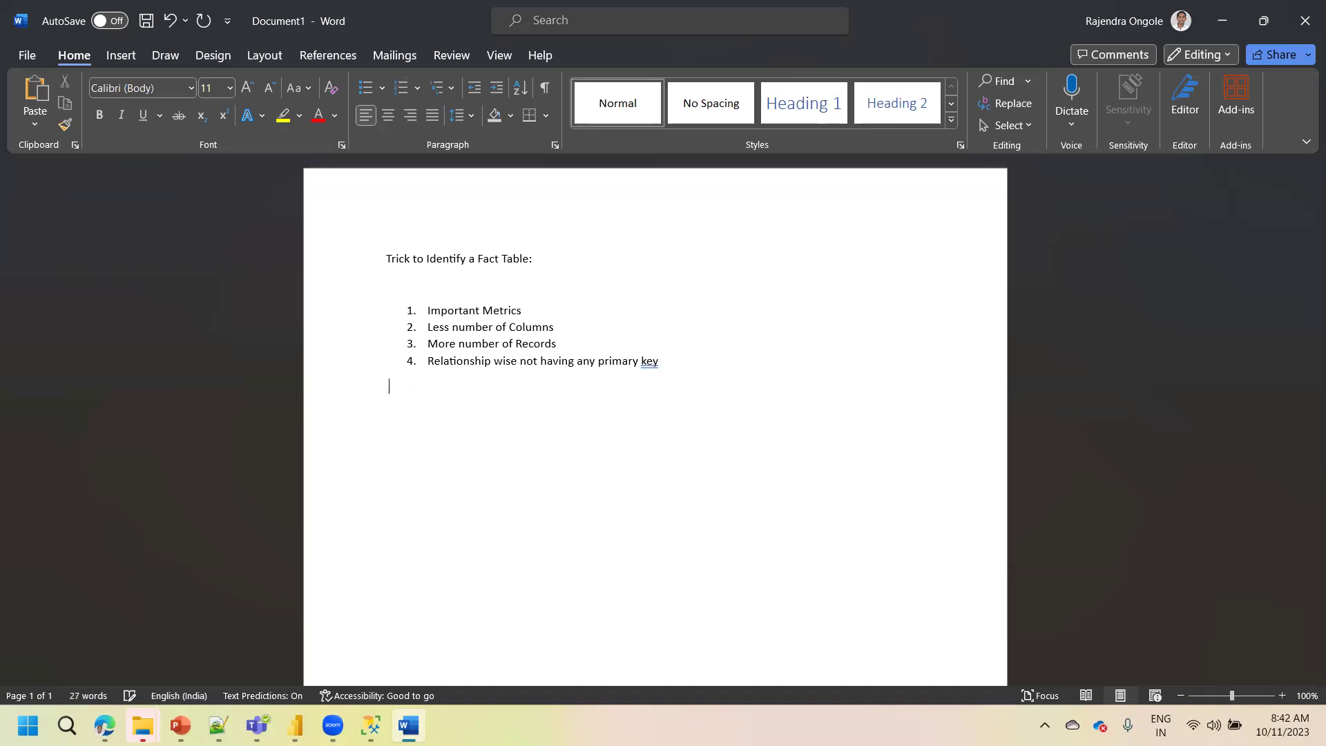
Append the bracketed note "(Only Foreign Key)" to the fourth list item
{"action": "type", "text": "y ("}
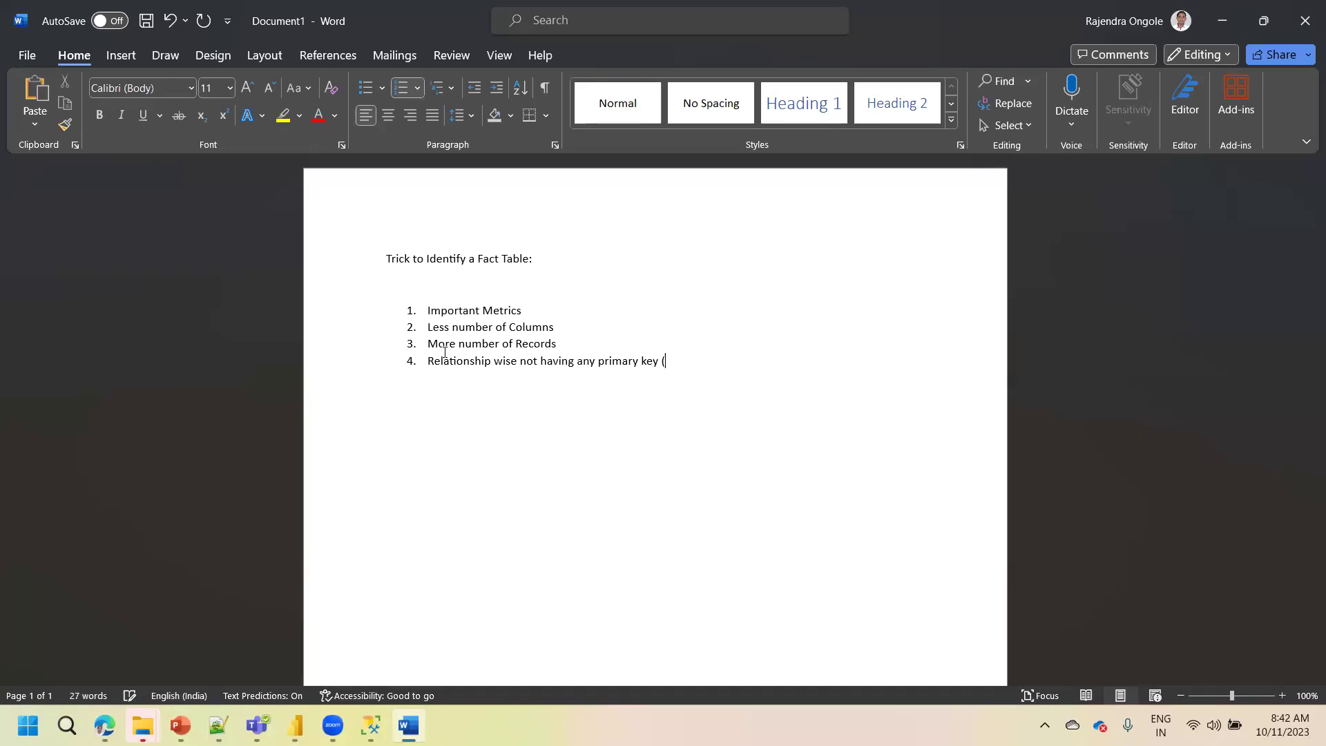
{"action": "type", "text": "FK)"}
{"action": "key", "text": "Return"}
{"action": "key", "text": "BackSpace"}
{"action": "key", "text": "BackSpace"}
{"action": "key", "text": "BackSpace"}
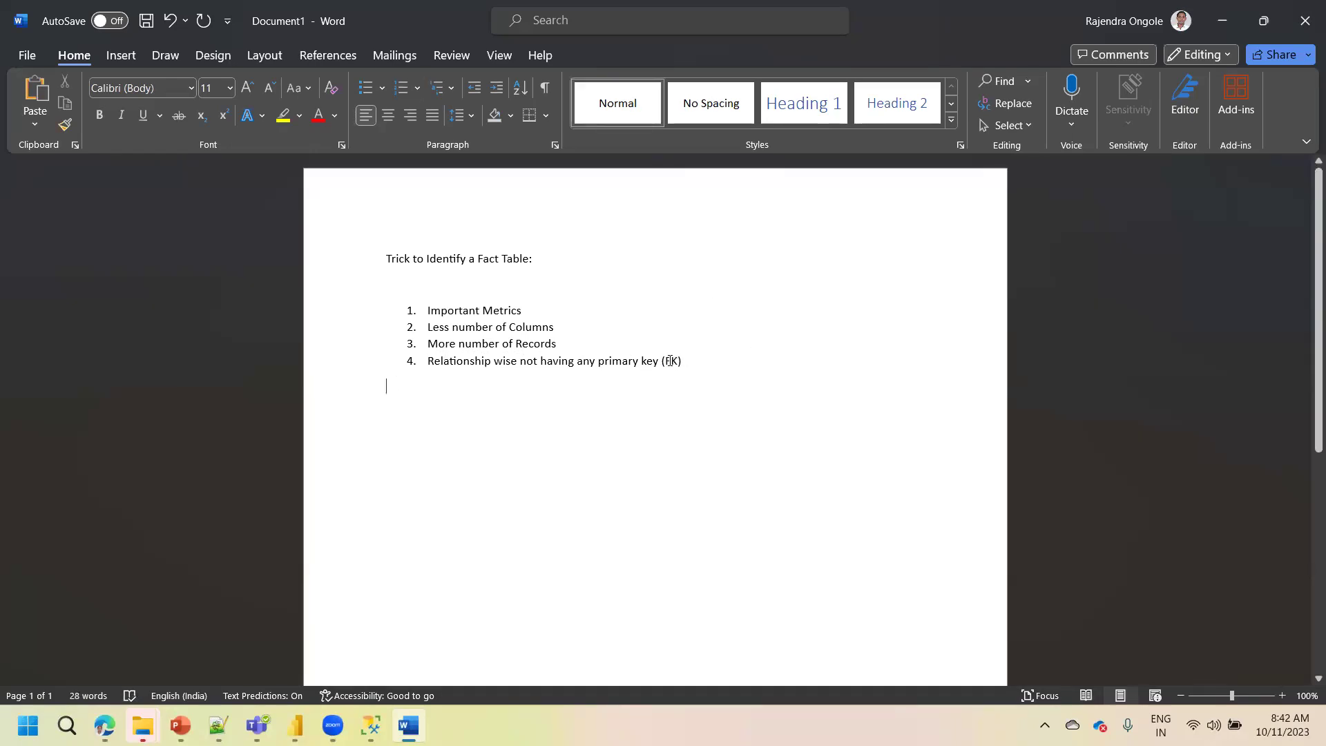
{"action": "left_click", "coordinate": [667, 361]}
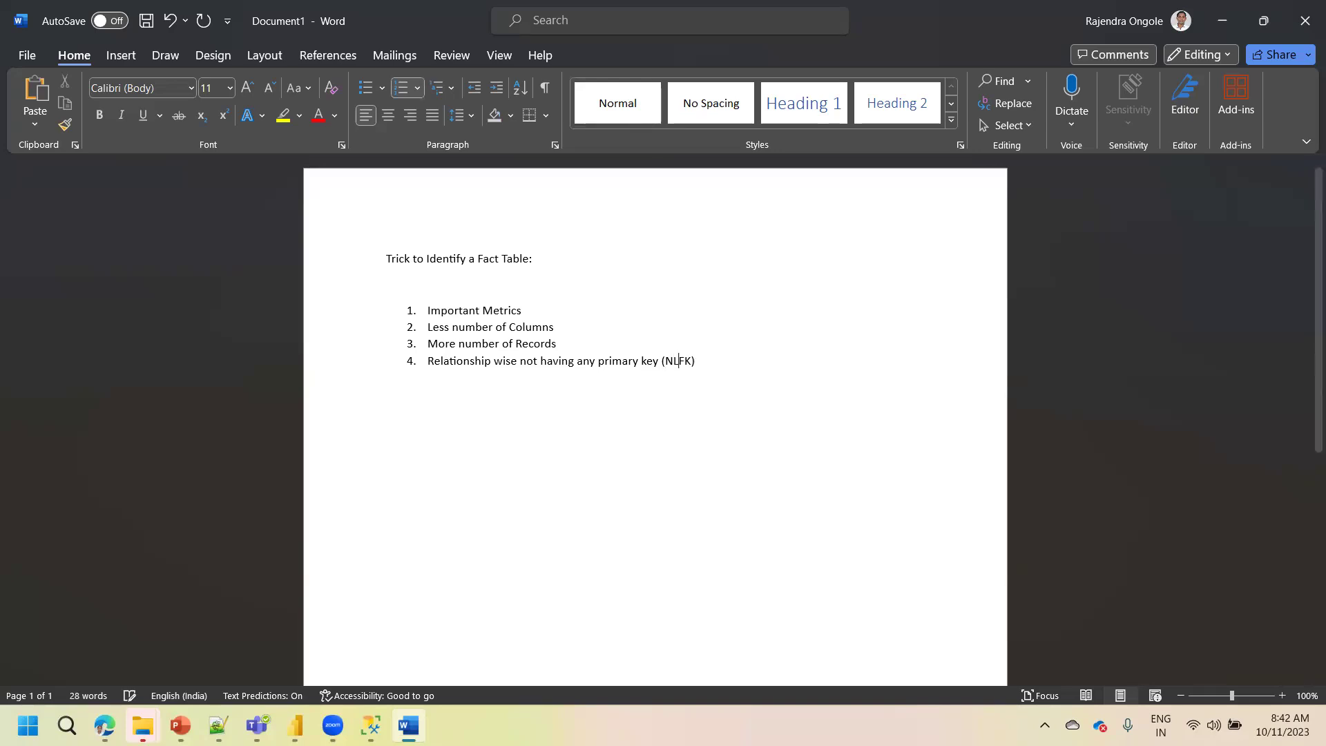
{"action": "type", "text": "Only"}
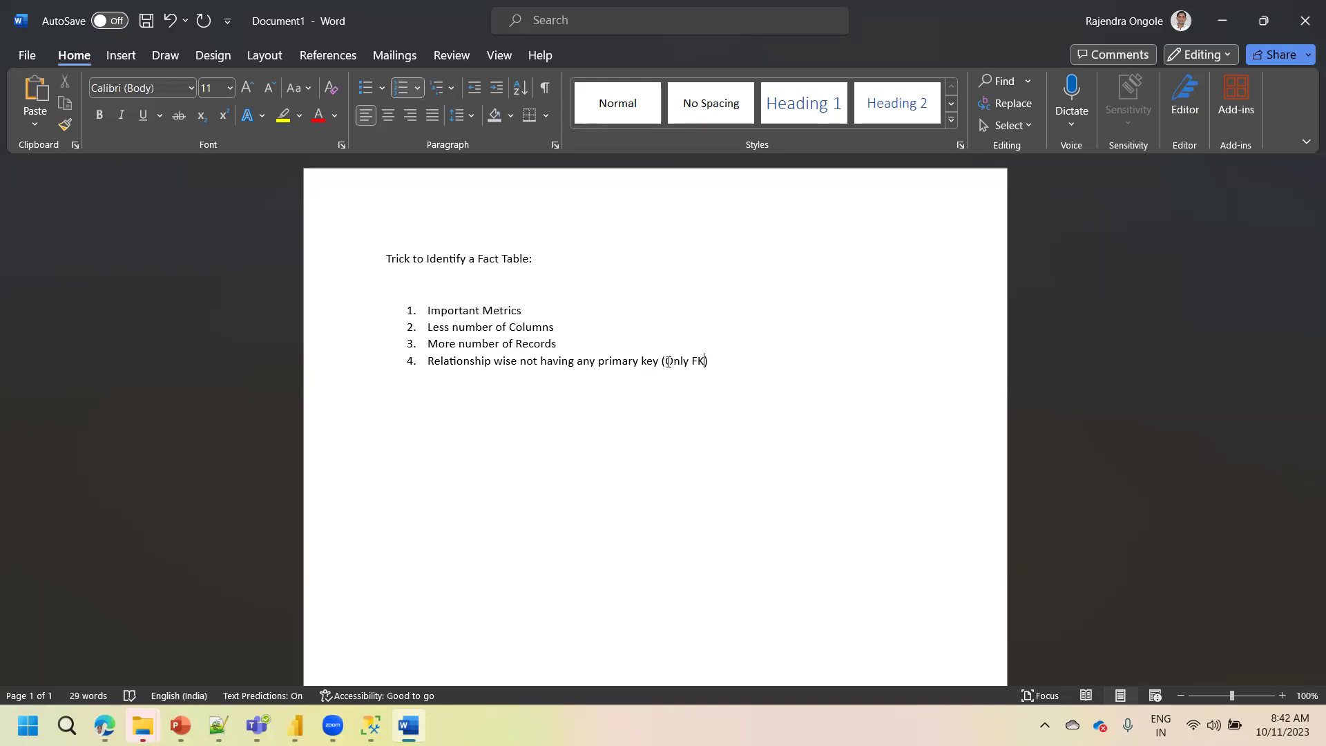
{"action": "key", "text": "BackSpace"}
{"action": "type", "text": "oreign Key"}
Shorten the fourth item's wording "not having any primary key" to "no primary key"
{"action": "double_click", "coordinate": [563, 360]}
{"action": "key", "text": "BackSpace"}
{"action": "key", "text": "BackSpace"}
{"action": "key", "text": "BackSpace"}
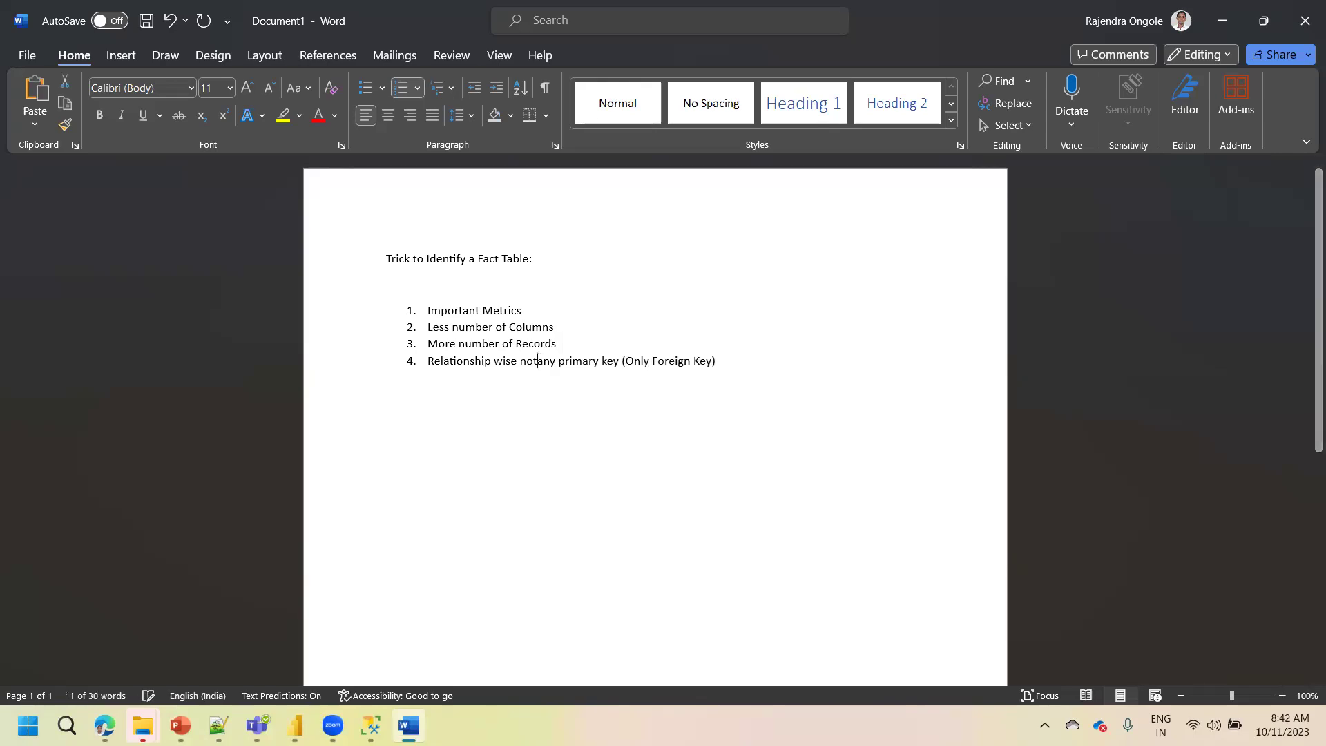
{"action": "key", "text": "Delete"}
{"action": "key", "text": "Delete"}
{"action": "key", "text": "Delete"}
{"action": "key", "text": "Delete"}
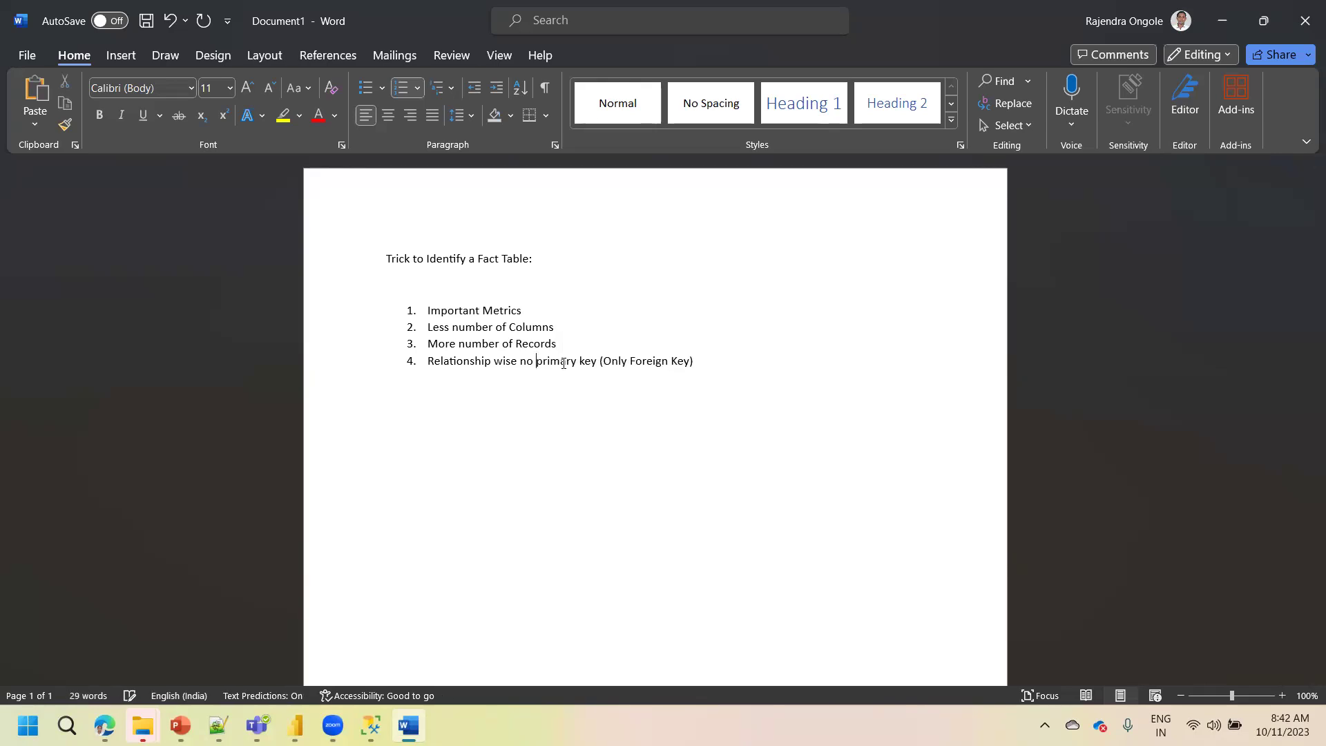
Reword the bracketed note as "(It should maintain only Foreign Key)" and accept the proofing suggestion "wises" for the flagged word "wise"
{"action": "left_click", "coordinate": [604, 360]}
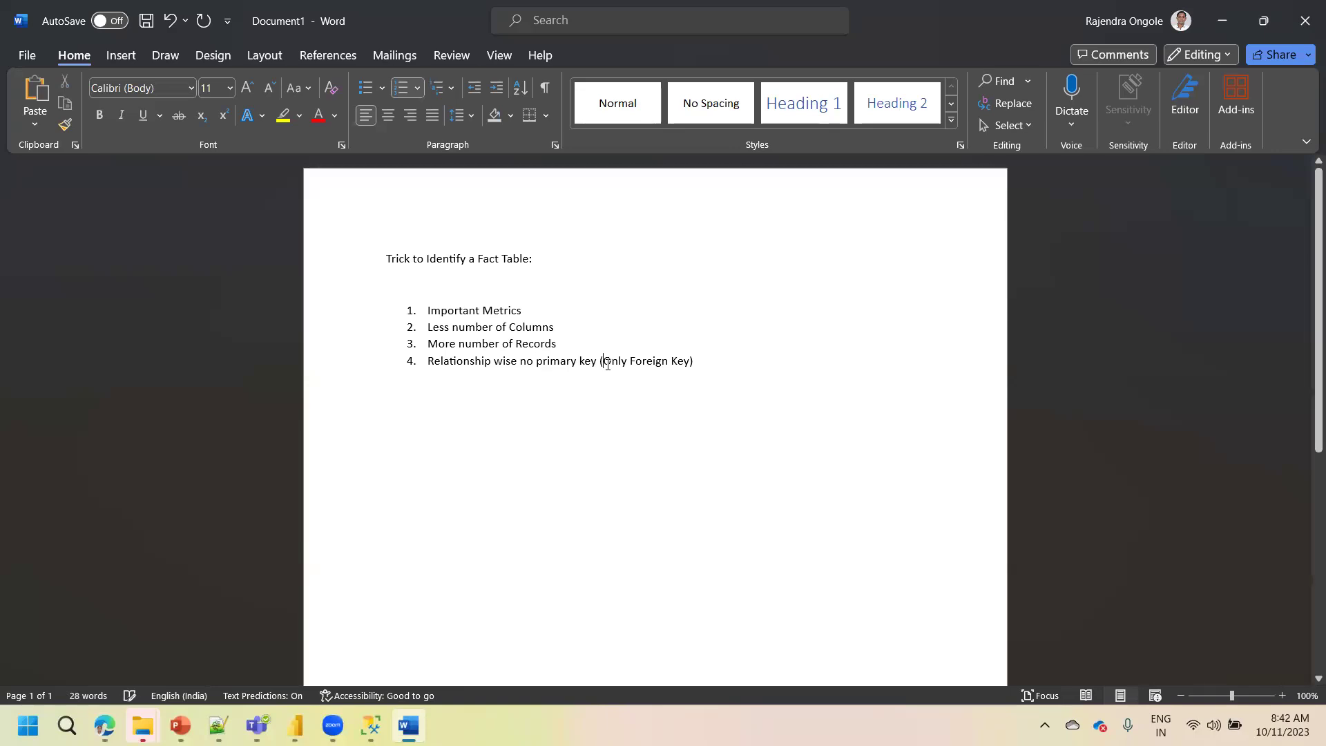
{"action": "type", "text": "It s"}
{"action": "type", "text": "hould mainta"}
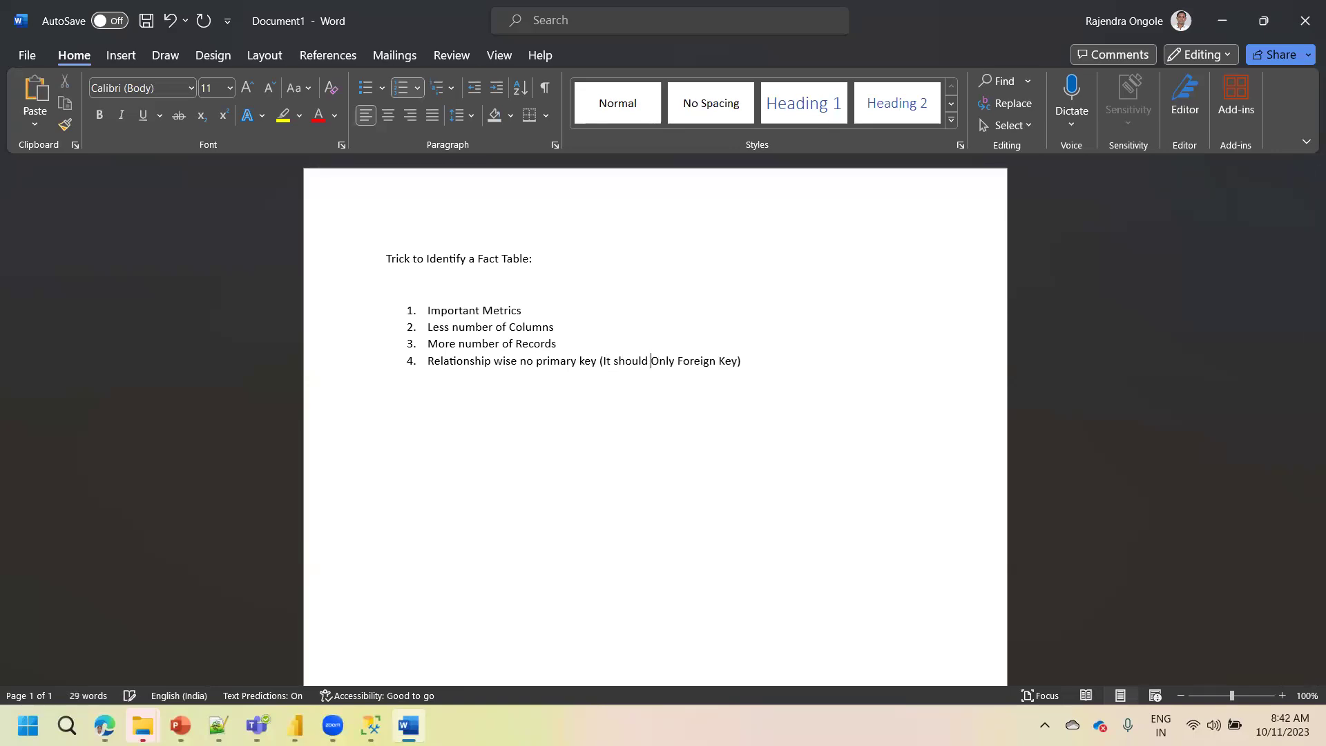
{"action": "type", "text": "in o"}
{"action": "key", "text": "BackSpace"}
{"action": "key", "text": "Delete"}
{"action": "type", "text": "o"}
{"action": "left_click", "coordinate": [611, 380]}
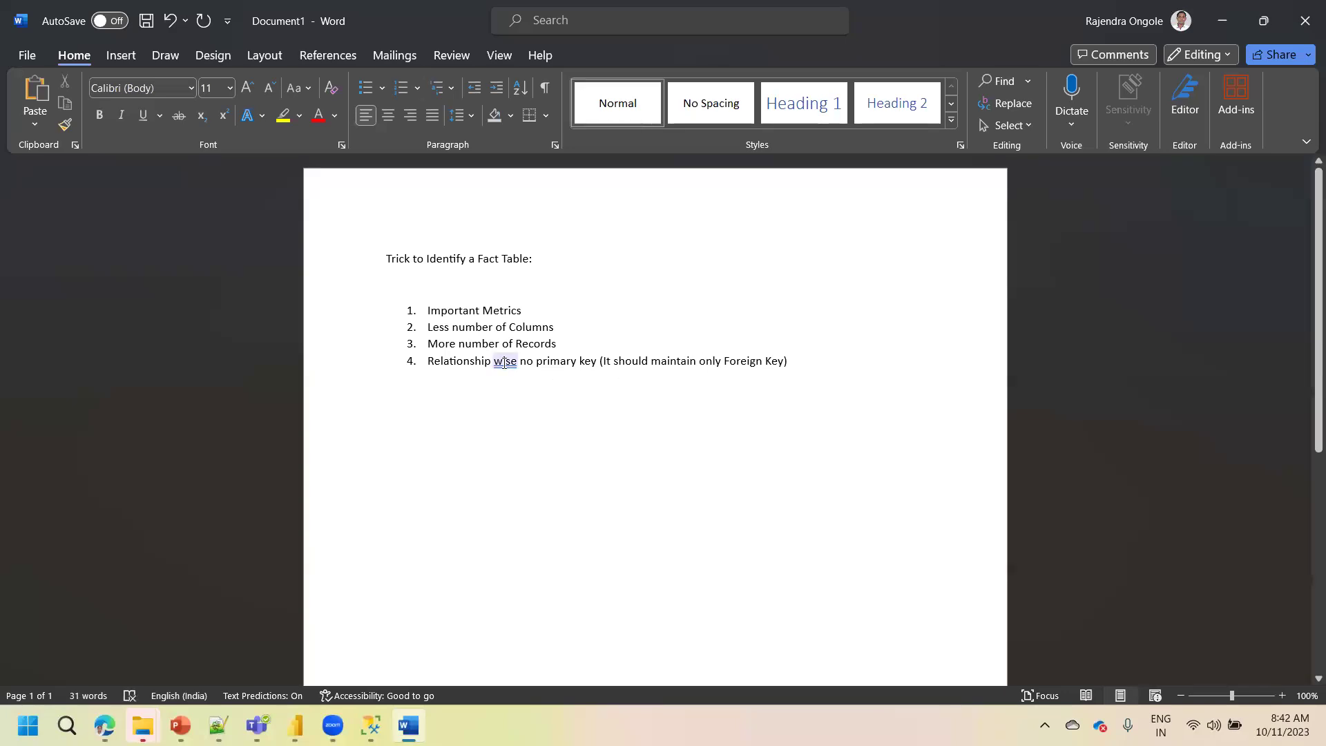
{"action": "right_click", "coordinate": [505, 362]}
{"action": "left_click", "coordinate": [539, 410]}
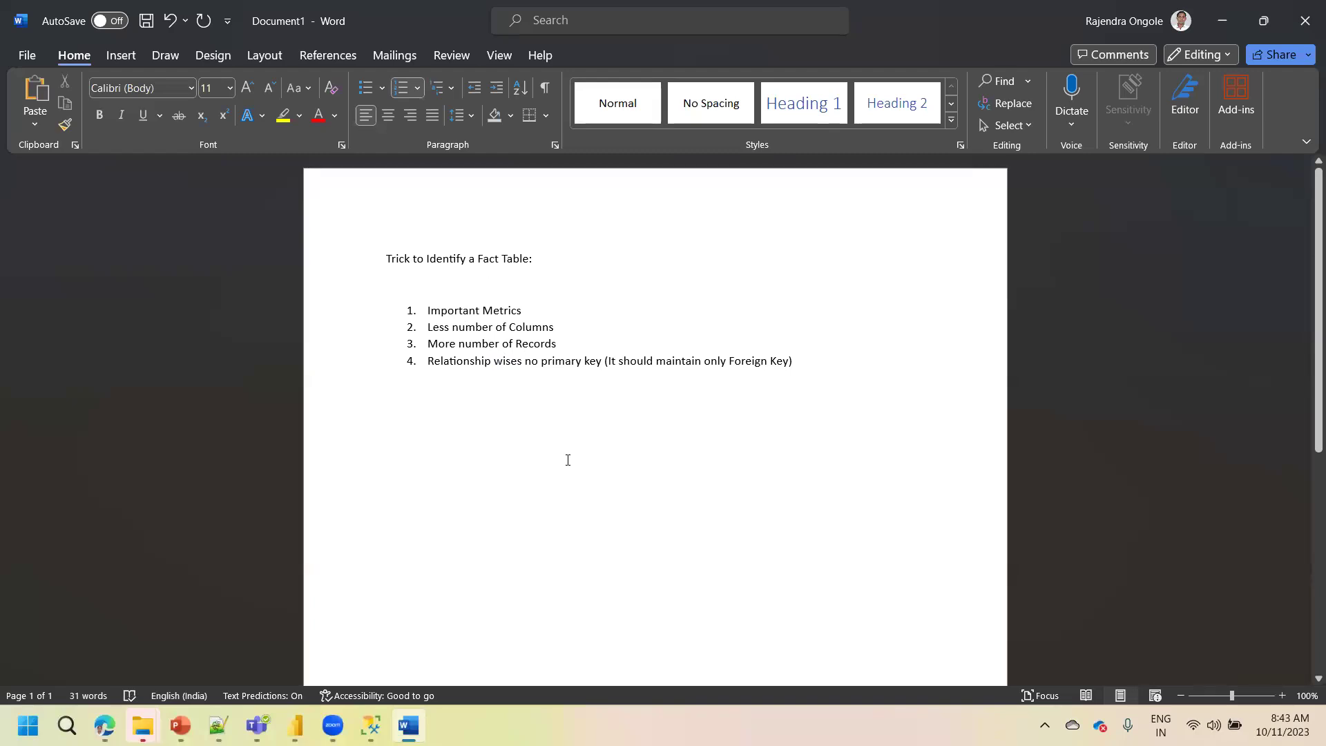
Switch to Power BI and move Sales OrderLines to the diagram's bottom, Date_M3 beside Warehouse StockItems, and Sales Orders down towards the middle
{"action": "left_click", "coordinate": [295, 725]}
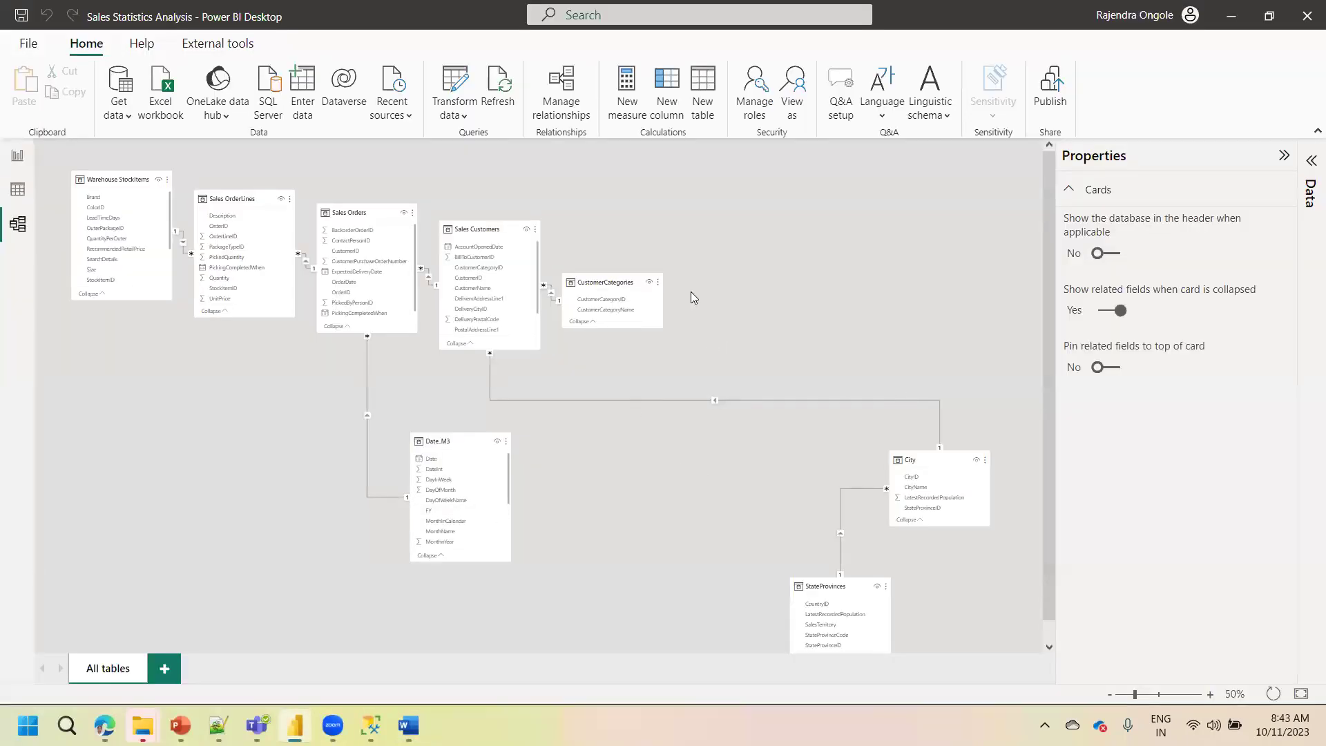
{"action": "mouse_move", "coordinate": [482, 434]}
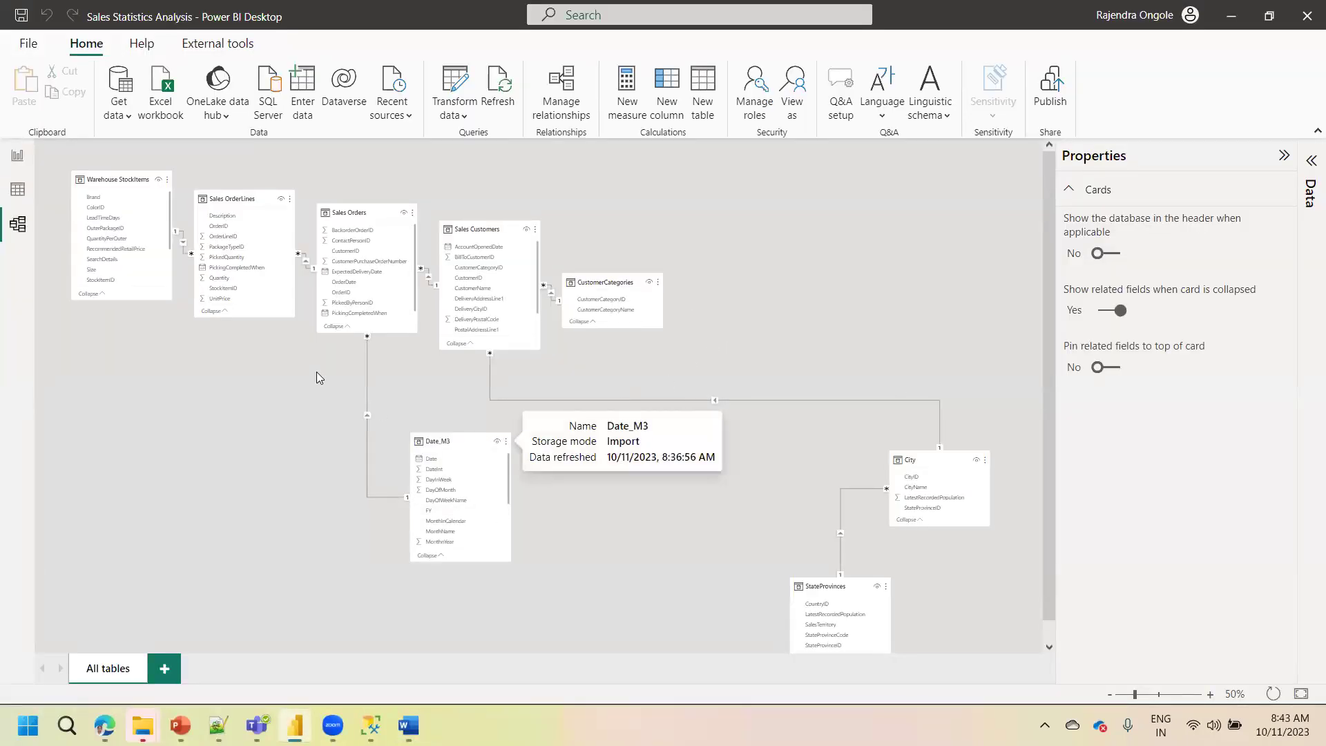
{"action": "left_click_drag", "start_coordinate": [236, 215], "coordinate": [267, 535]}
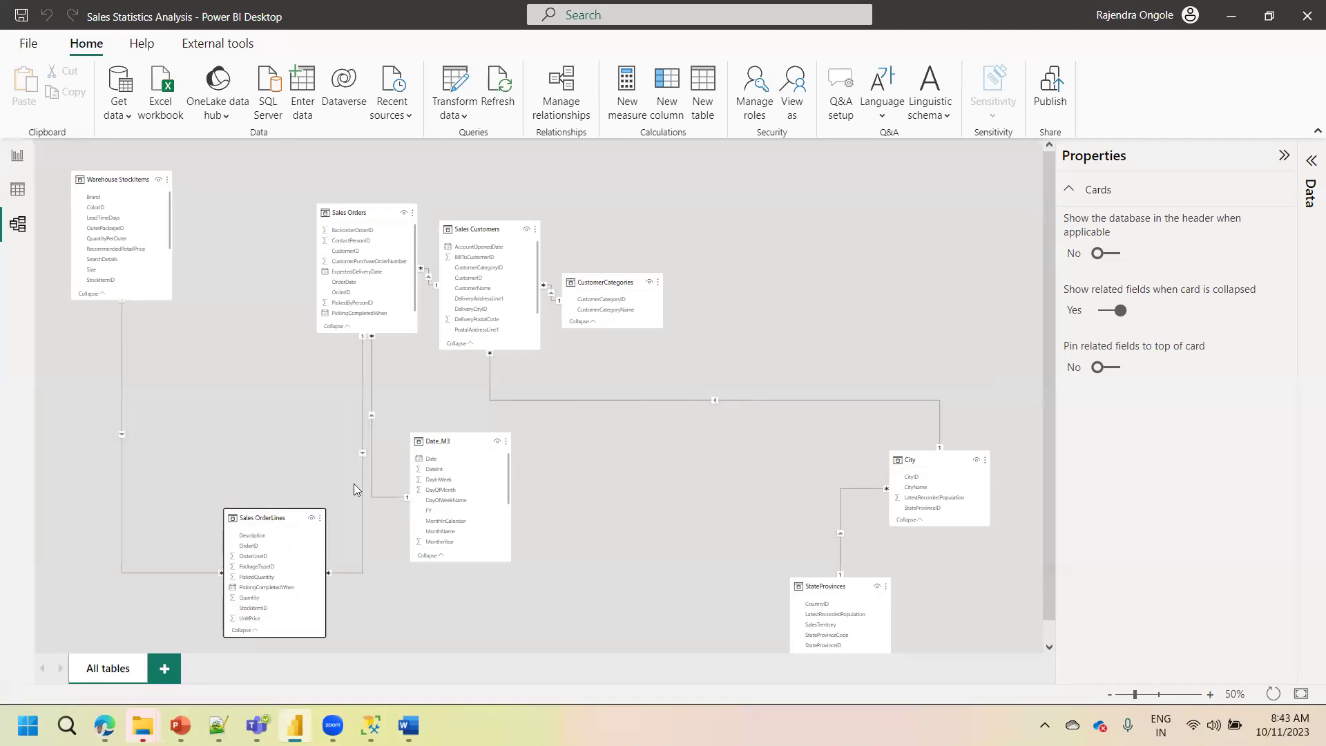
{"action": "left_click_drag", "start_coordinate": [451, 439], "coordinate": [216, 190]}
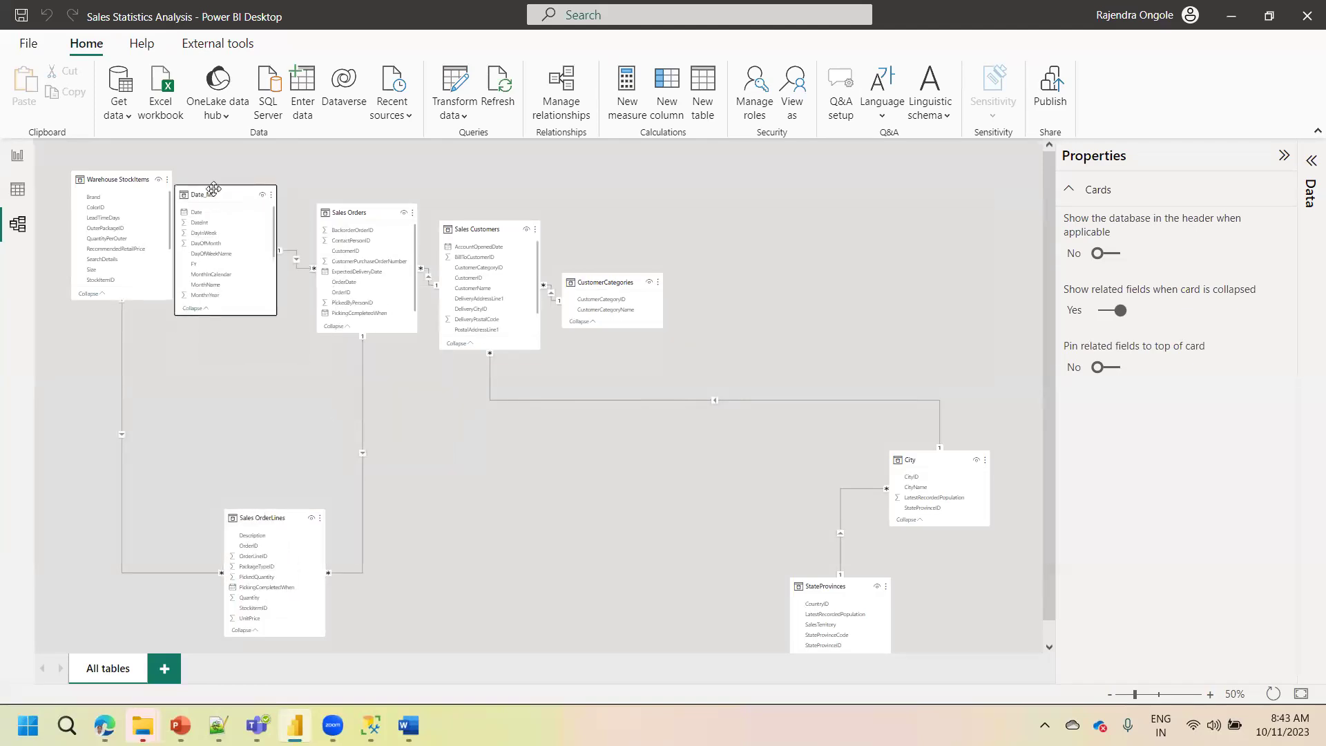
{"action": "left_click_drag", "start_coordinate": [366, 215], "coordinate": [433, 402]}
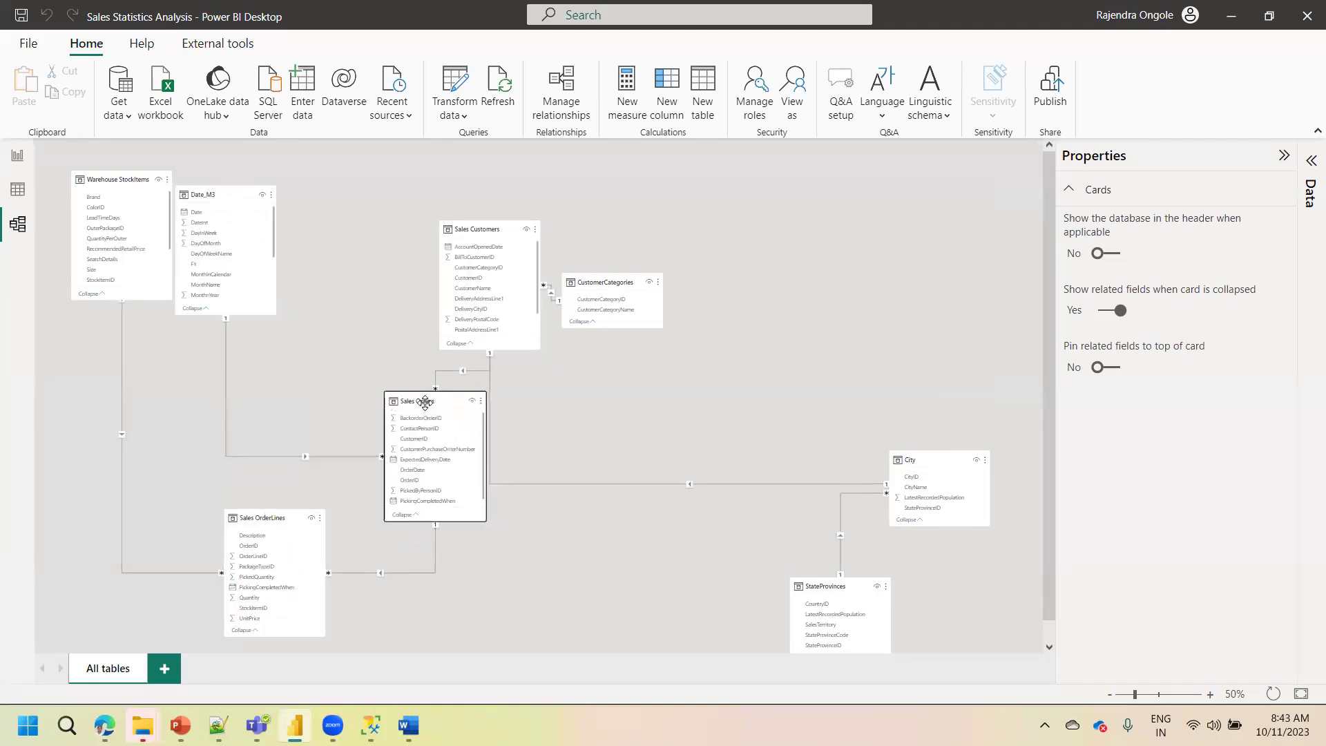
Arrange CustomerCategories, City and StateProvinces to the right of Sales Customers, Sales Orders between Date_M3 and Sales Customers, and Sales OrderLines beneath Date_M3
{"action": "left_click_drag", "start_coordinate": [598, 282], "coordinate": [689, 313]}
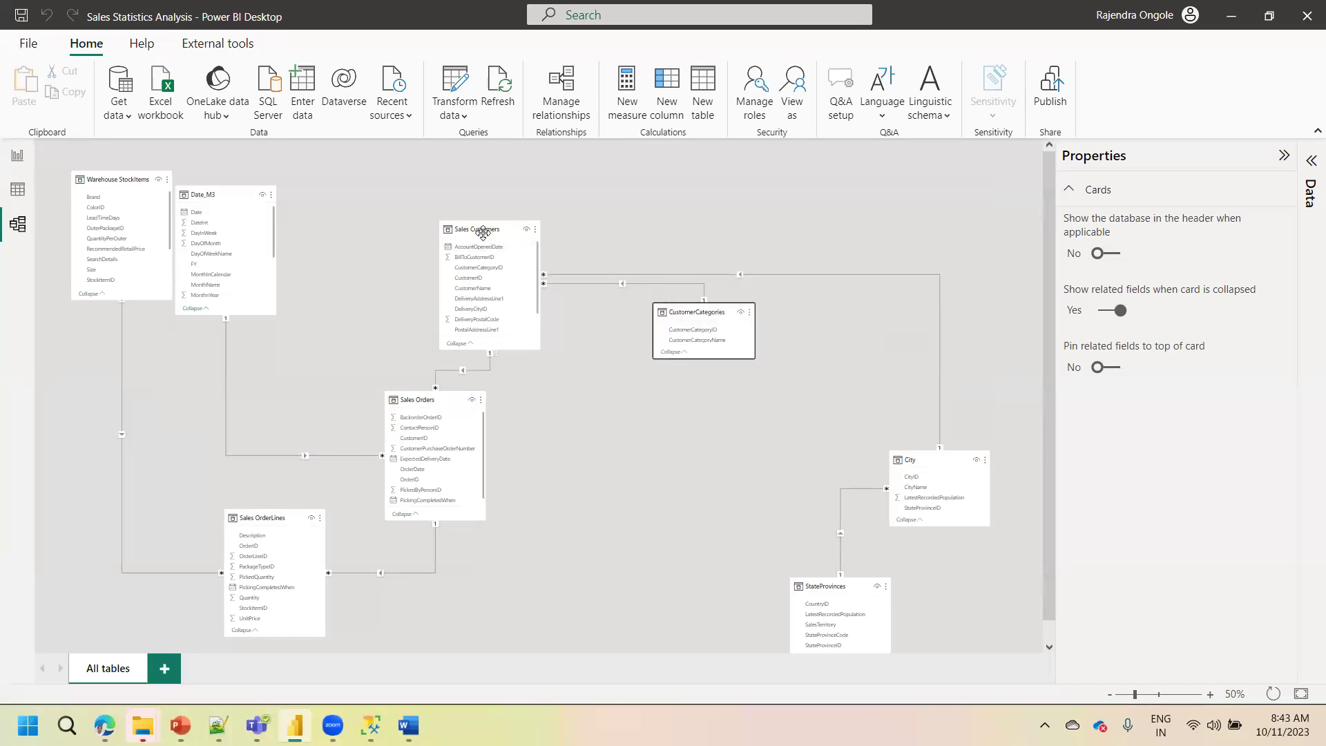
{"action": "left_click_drag", "start_coordinate": [483, 231], "coordinate": [557, 202]}
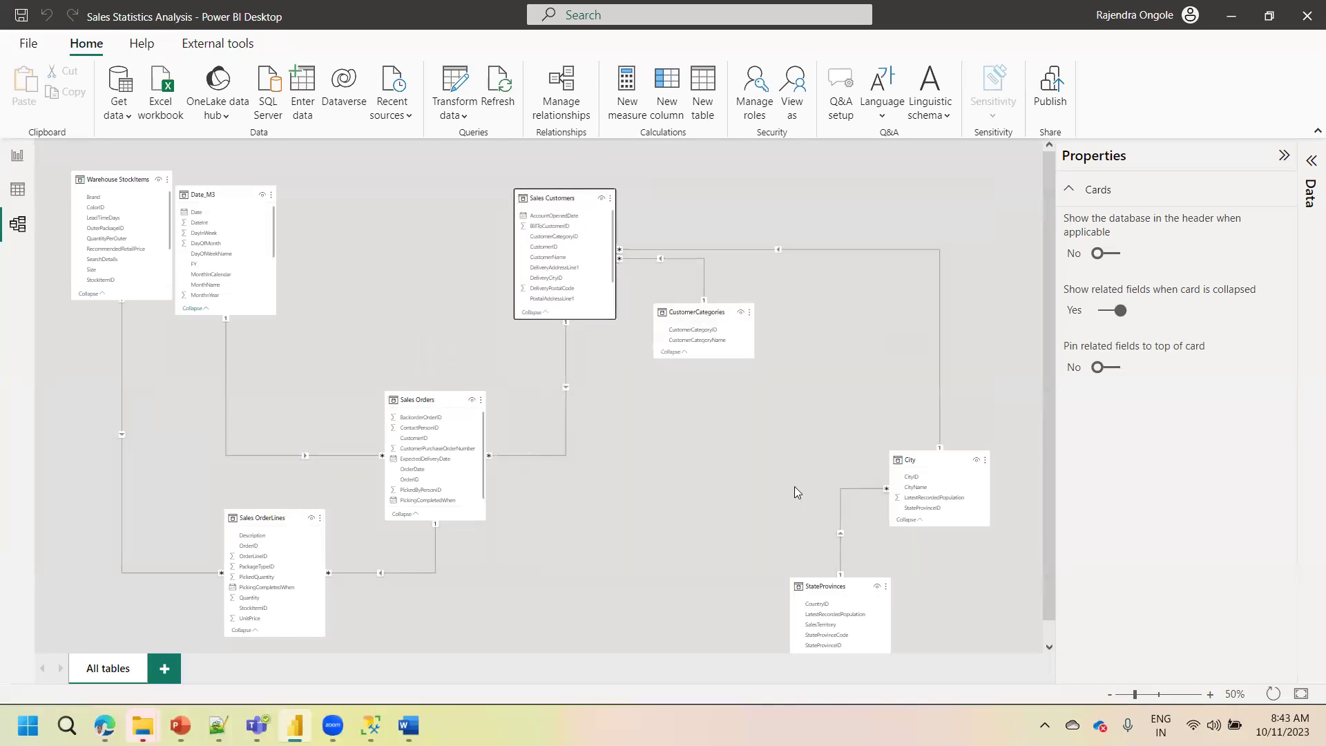
{"action": "left_click_drag", "start_coordinate": [819, 589], "coordinate": [770, 492]}
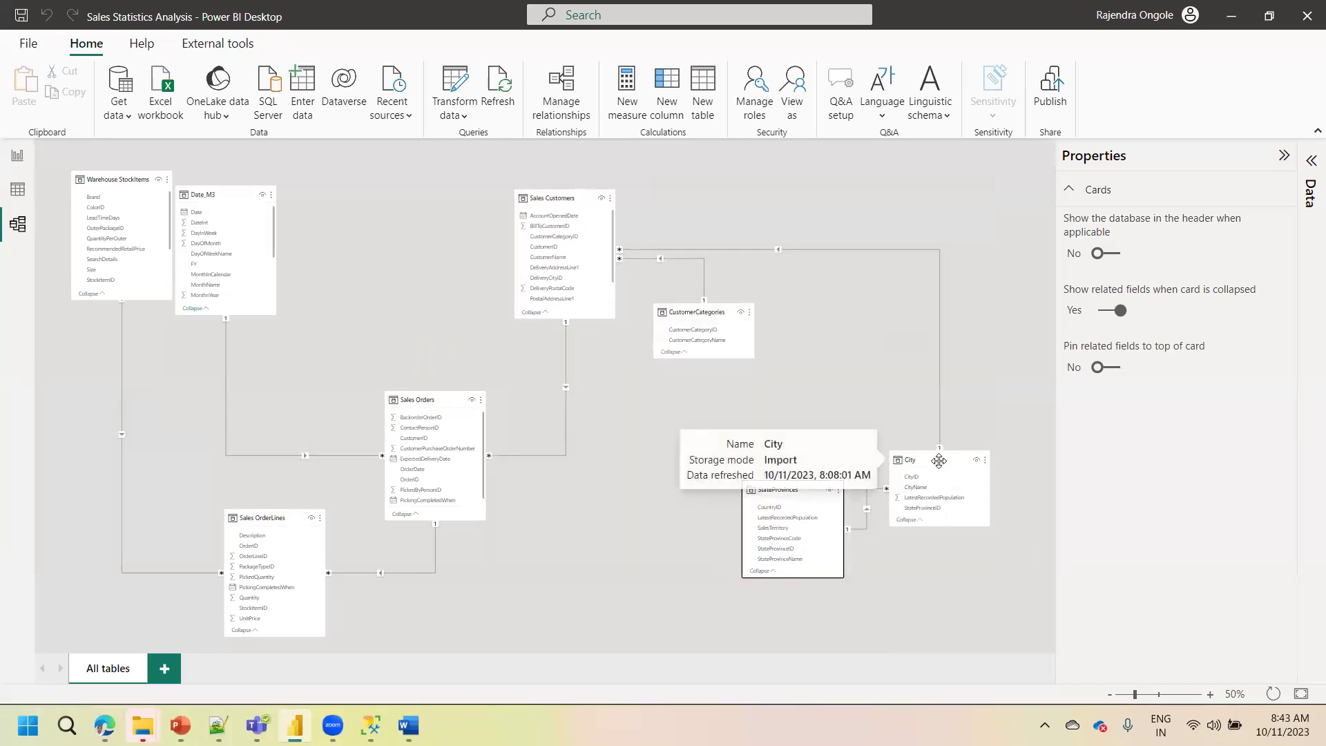
{"action": "left_click_drag", "start_coordinate": [941, 465], "coordinate": [883, 287]}
{"action": "left_click_drag", "start_coordinate": [783, 489], "coordinate": [951, 409]}
{"action": "left_click_drag", "start_coordinate": [410, 412], "coordinate": [357, 235]}
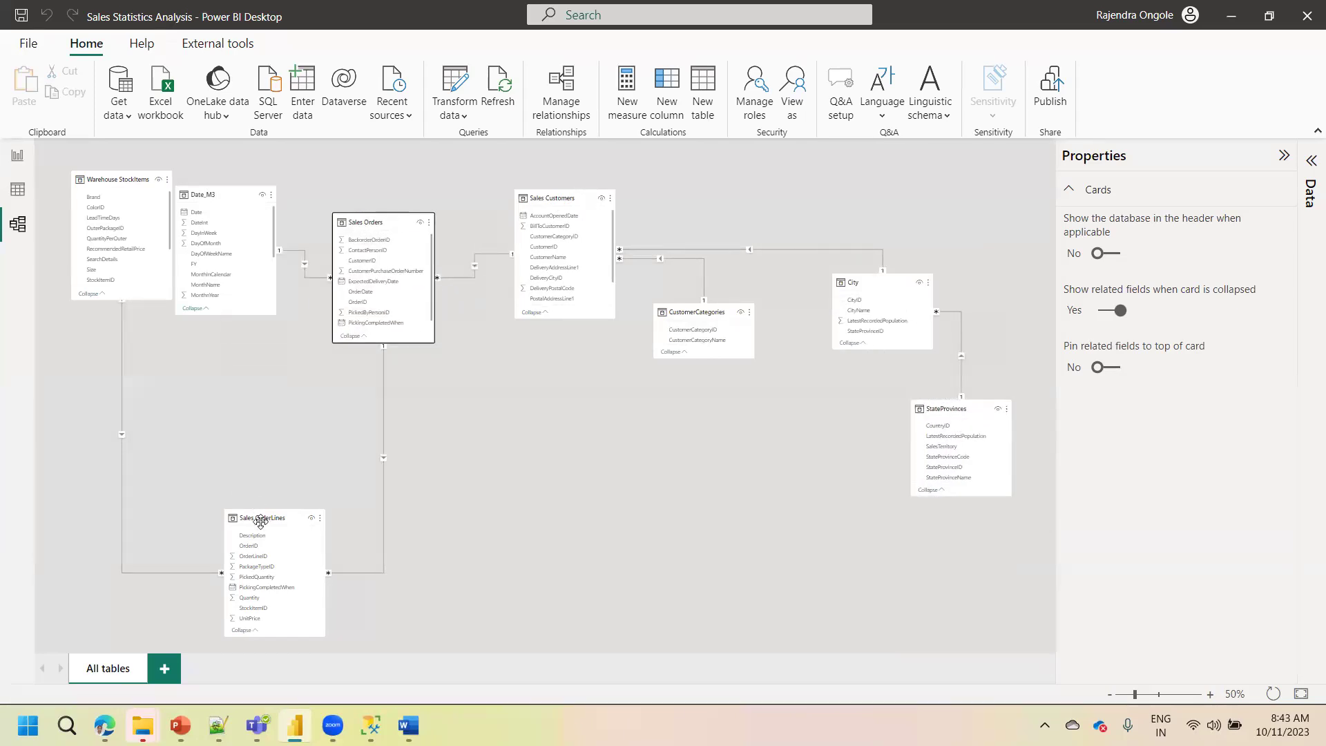
{"action": "left_click_drag", "start_coordinate": [259, 518], "coordinate": [245, 431]}
Examine the columns and row counts of the City, CustomerCategories and Date_M3 tables in their data grids
{"action": "left_click", "coordinate": [27, 191]}
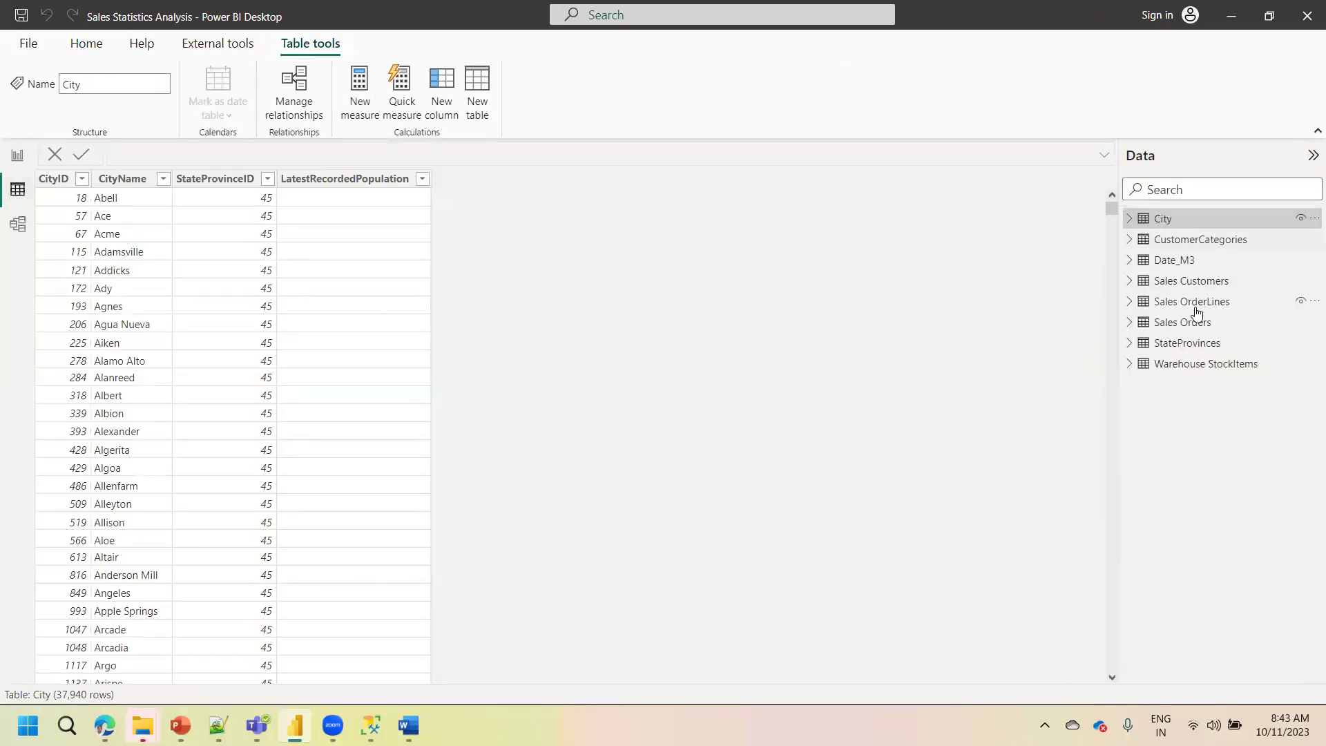
{"action": "left_click", "coordinate": [18, 216]}
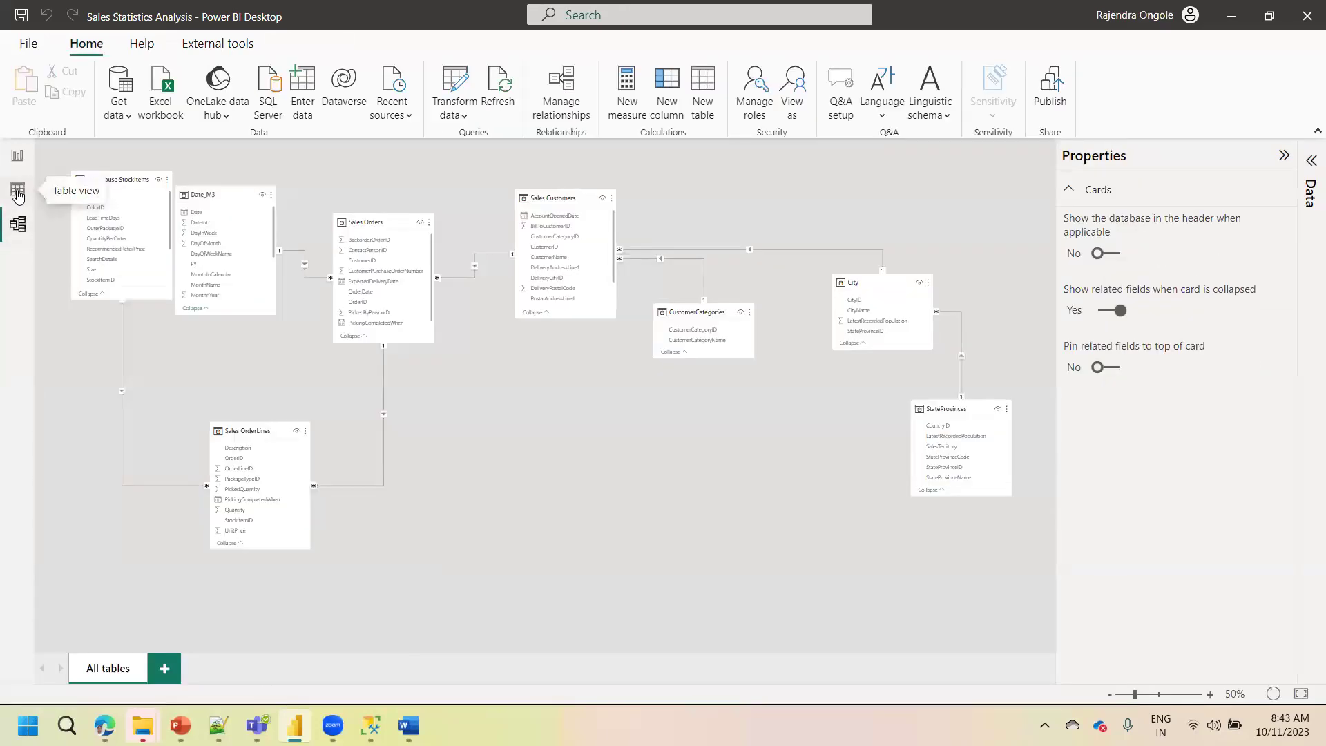
{"action": "left_click", "coordinate": [18, 190]}
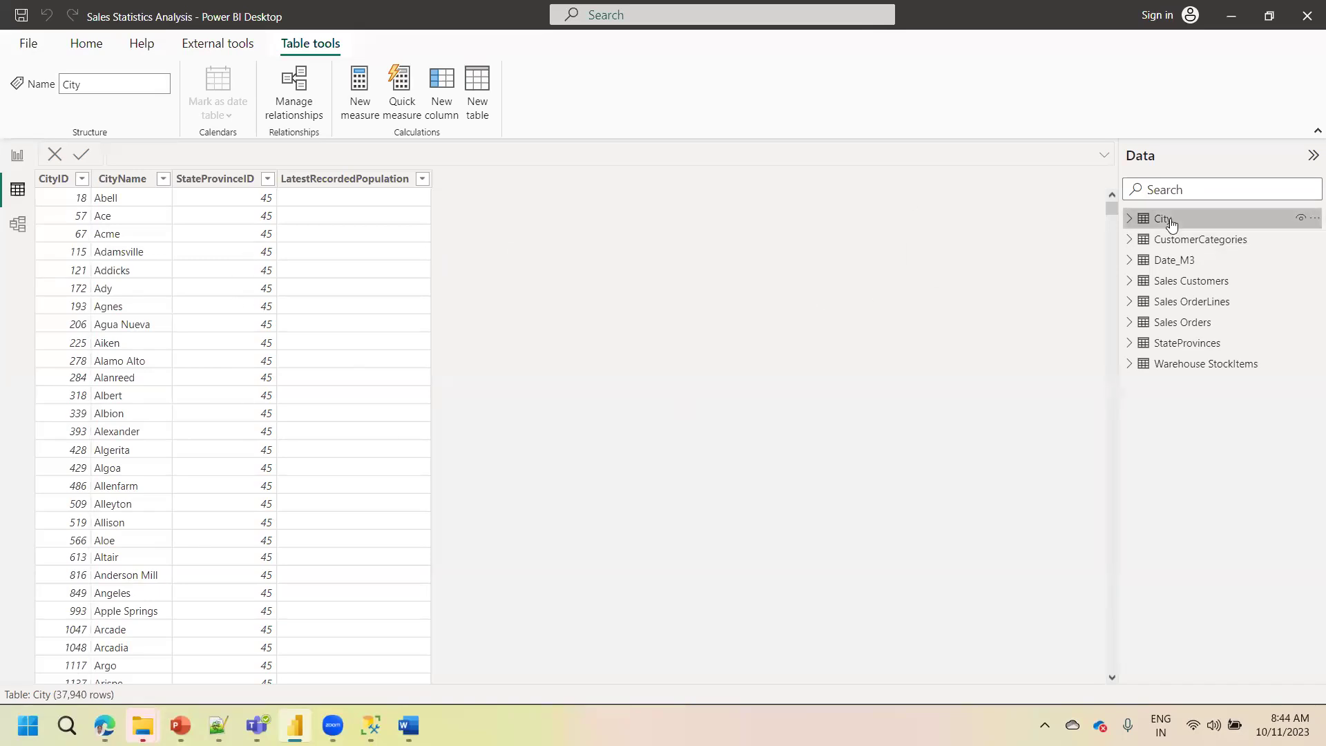
{"action": "left_click", "coordinate": [1174, 247]}
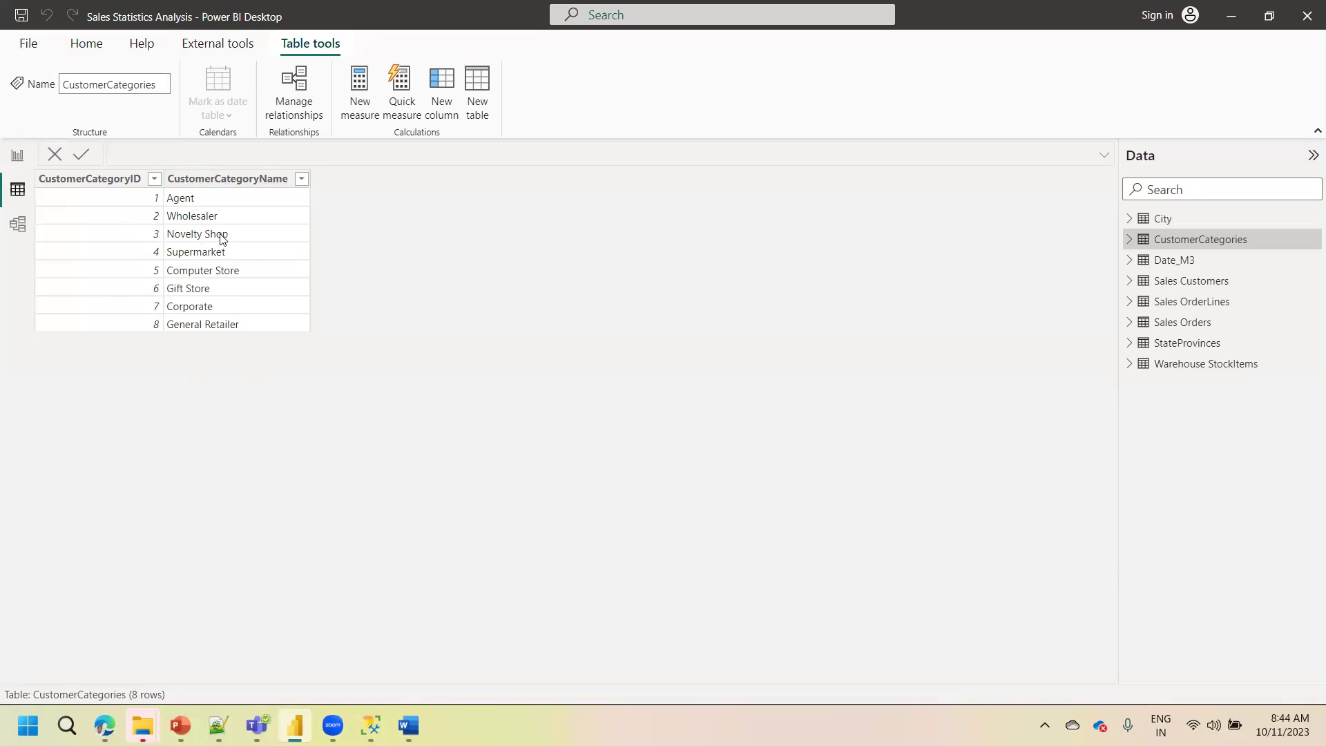
{"action": "left_click", "coordinate": [1172, 263]}
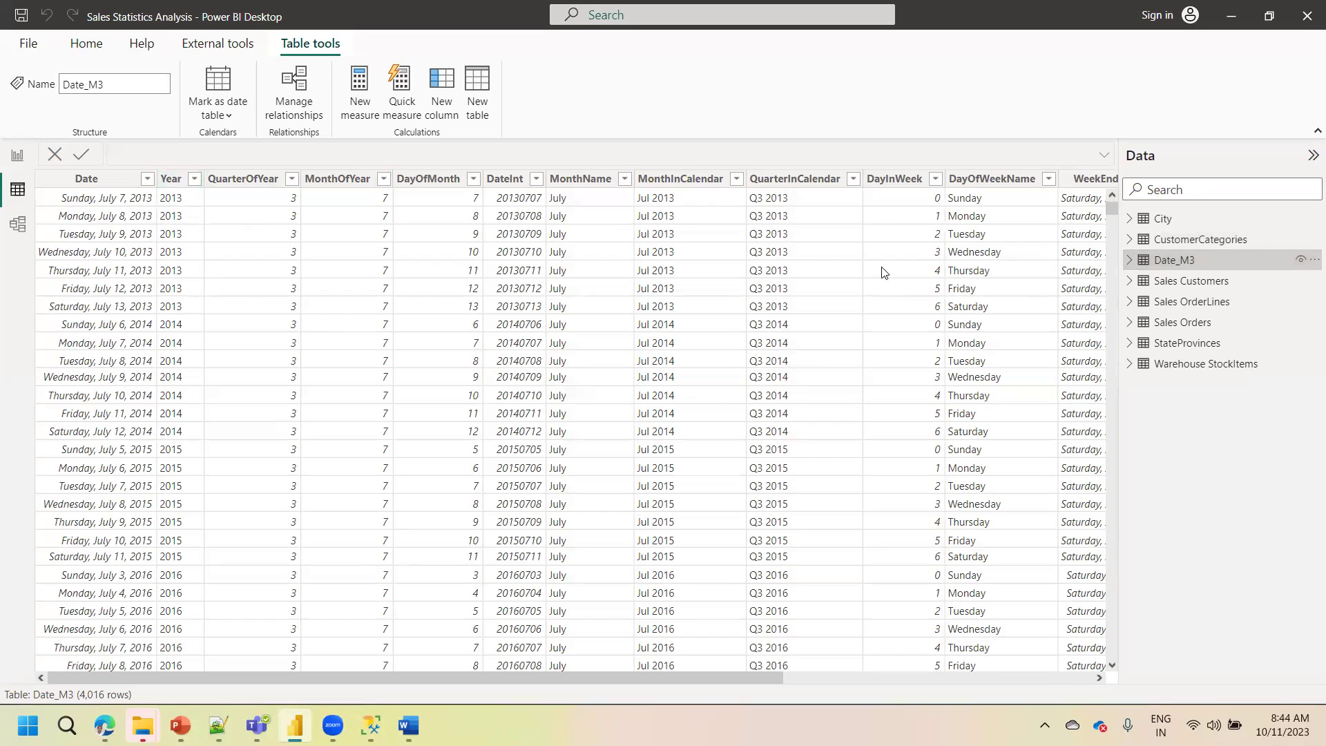
Review all columns of the Sales Customers table against the fact-table criteria
{"action": "left_click", "coordinate": [1172, 289]}
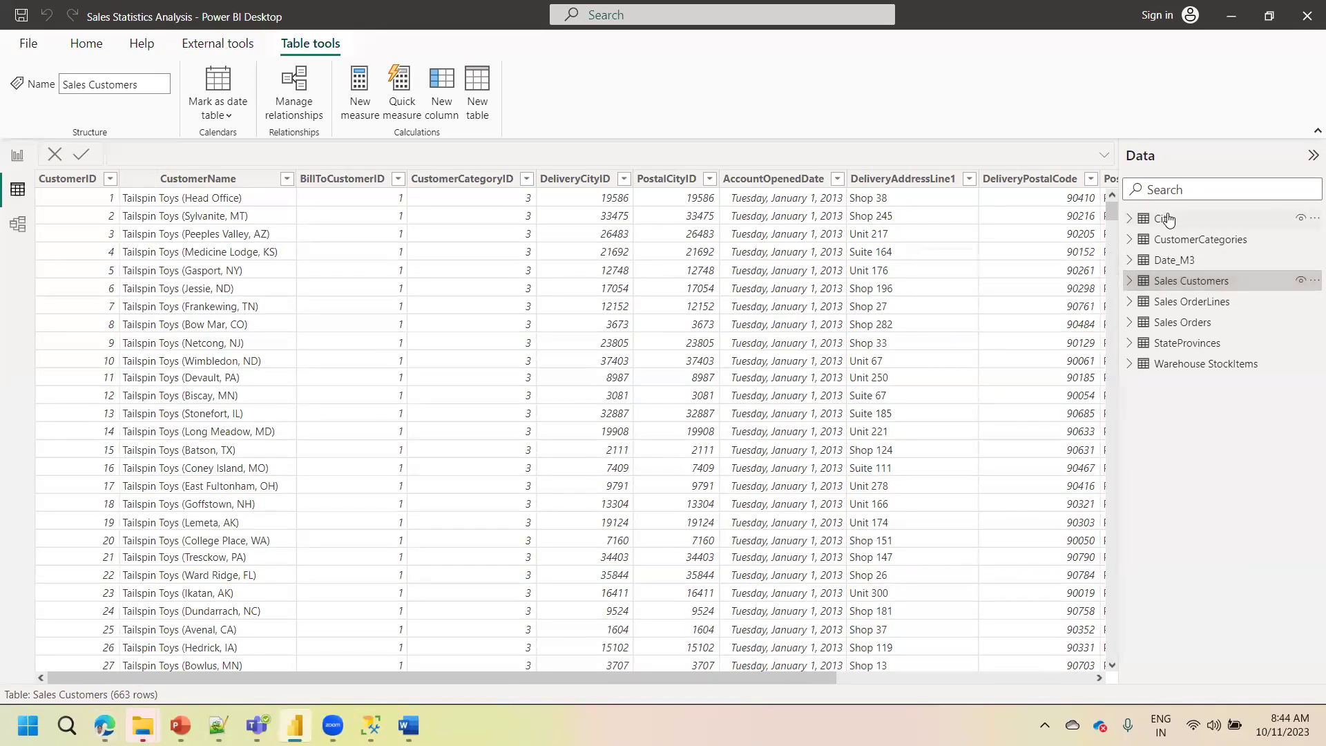
{"action": "mouse_move", "coordinate": [1167, 220]}
{"action": "scroll", "coordinate": [986, 683], "scroll_direction": "right", "scroll_amount": 5}
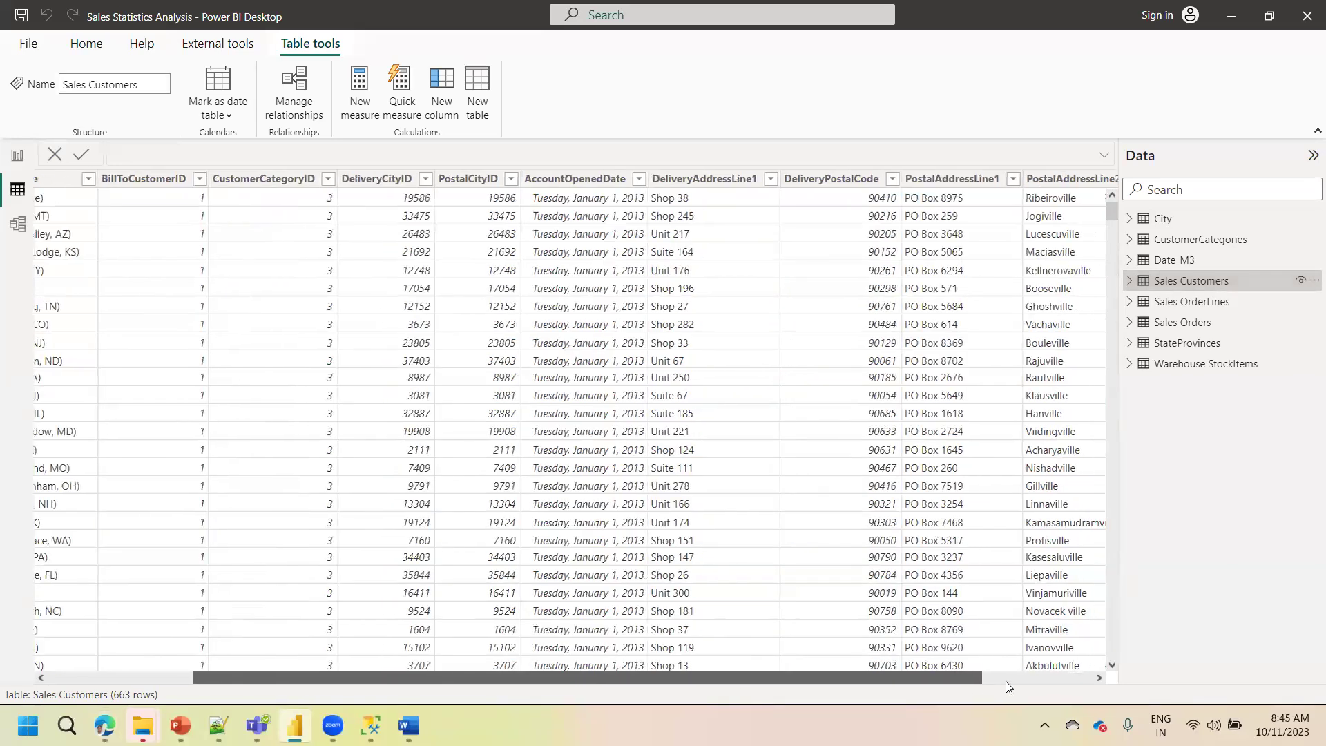
{"action": "scroll", "coordinate": [676, 699], "scroll_direction": "right", "scroll_amount": 3}
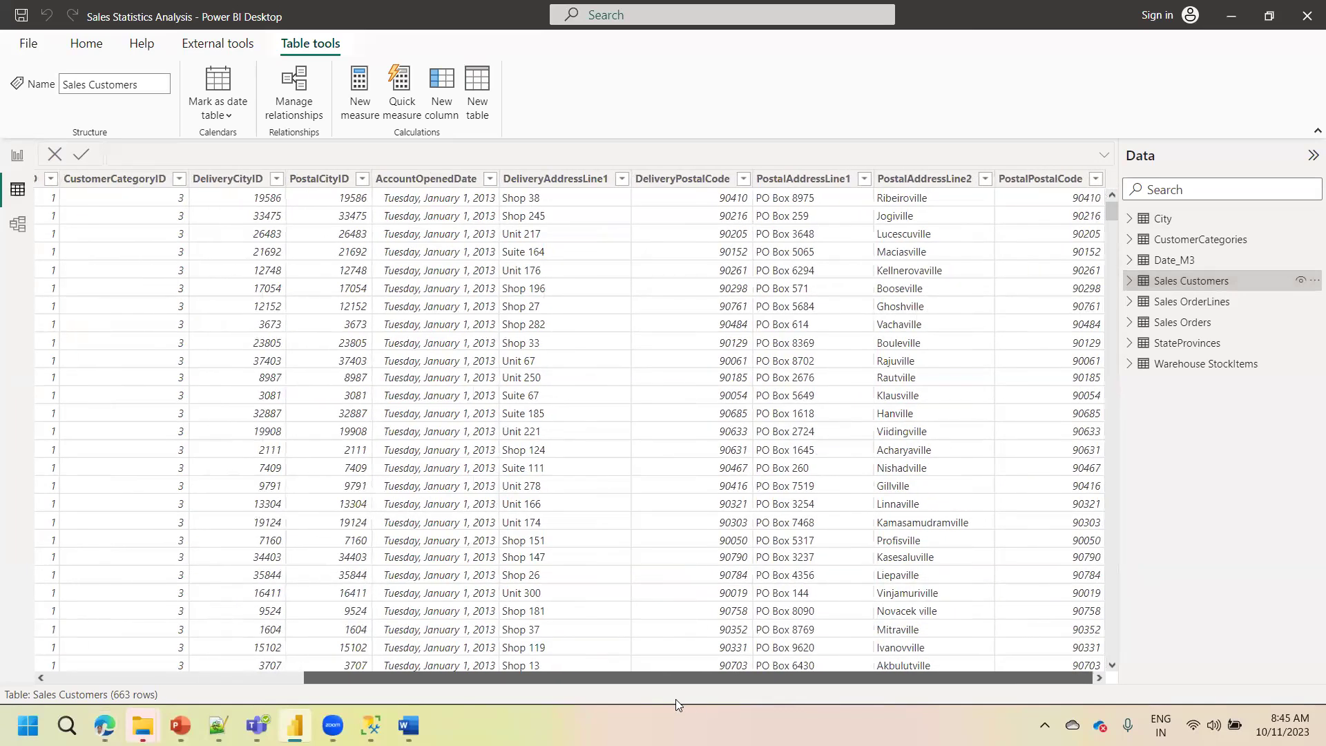
{"action": "scroll", "coordinate": [676, 699], "scroll_direction": "left", "scroll_amount": 4}
{"action": "scroll", "coordinate": [676, 699], "scroll_direction": "left", "scroll_amount": 2}
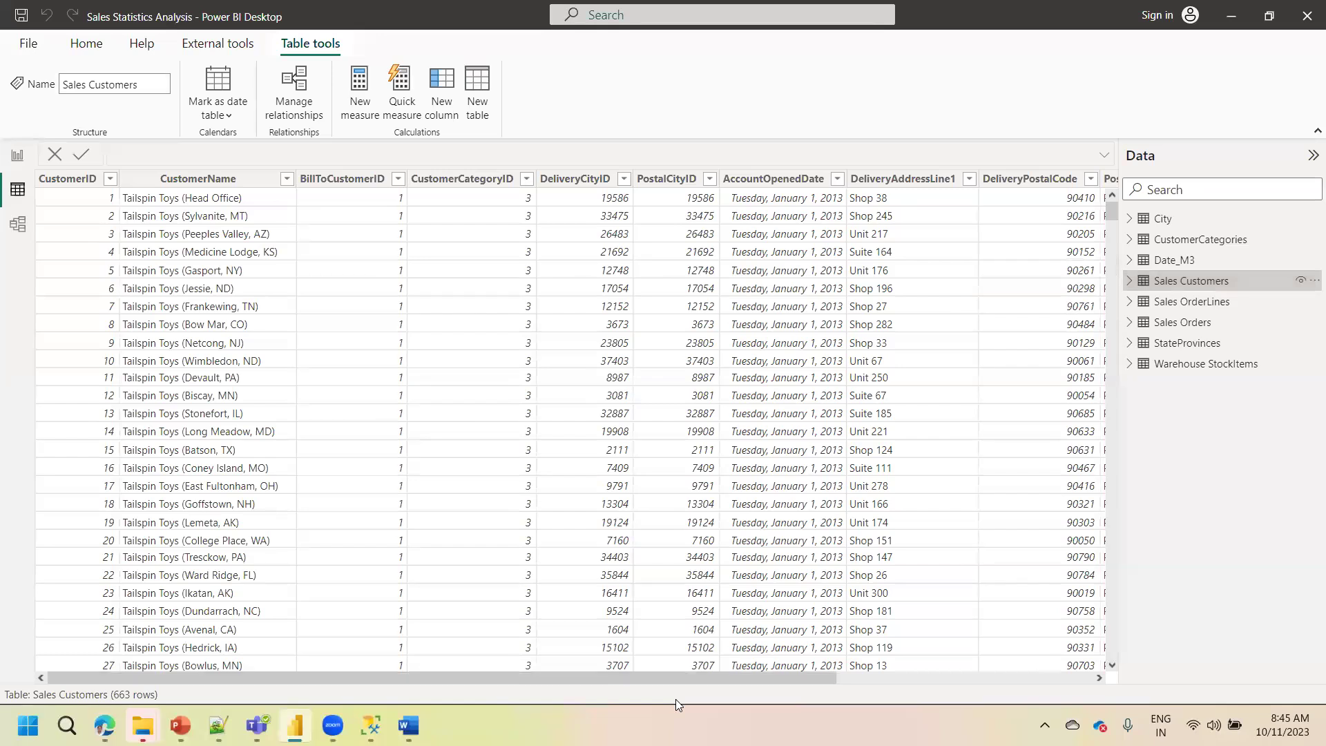
Examine the metrics, columns and row counts of Sales OrderLines and Sales Orders
{"action": "left_click", "coordinate": [1189, 304]}
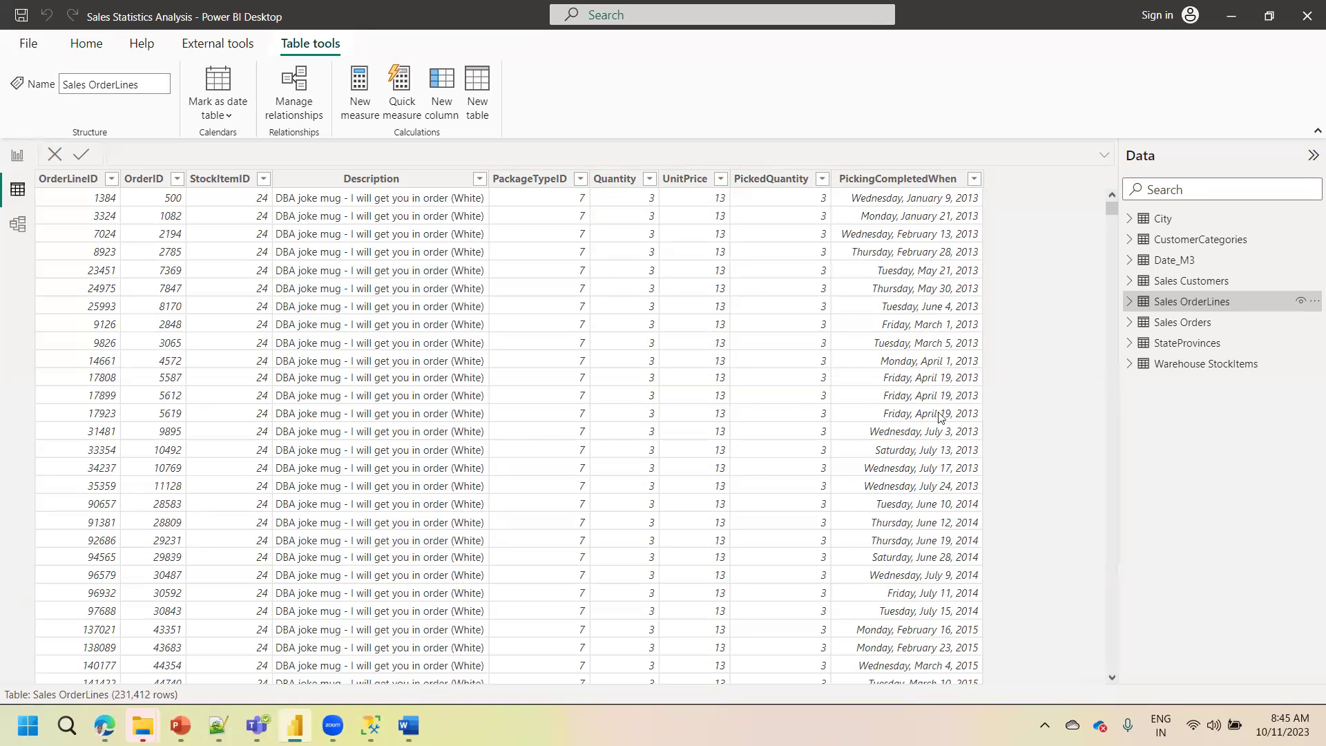
{"action": "left_click", "coordinate": [1167, 330]}
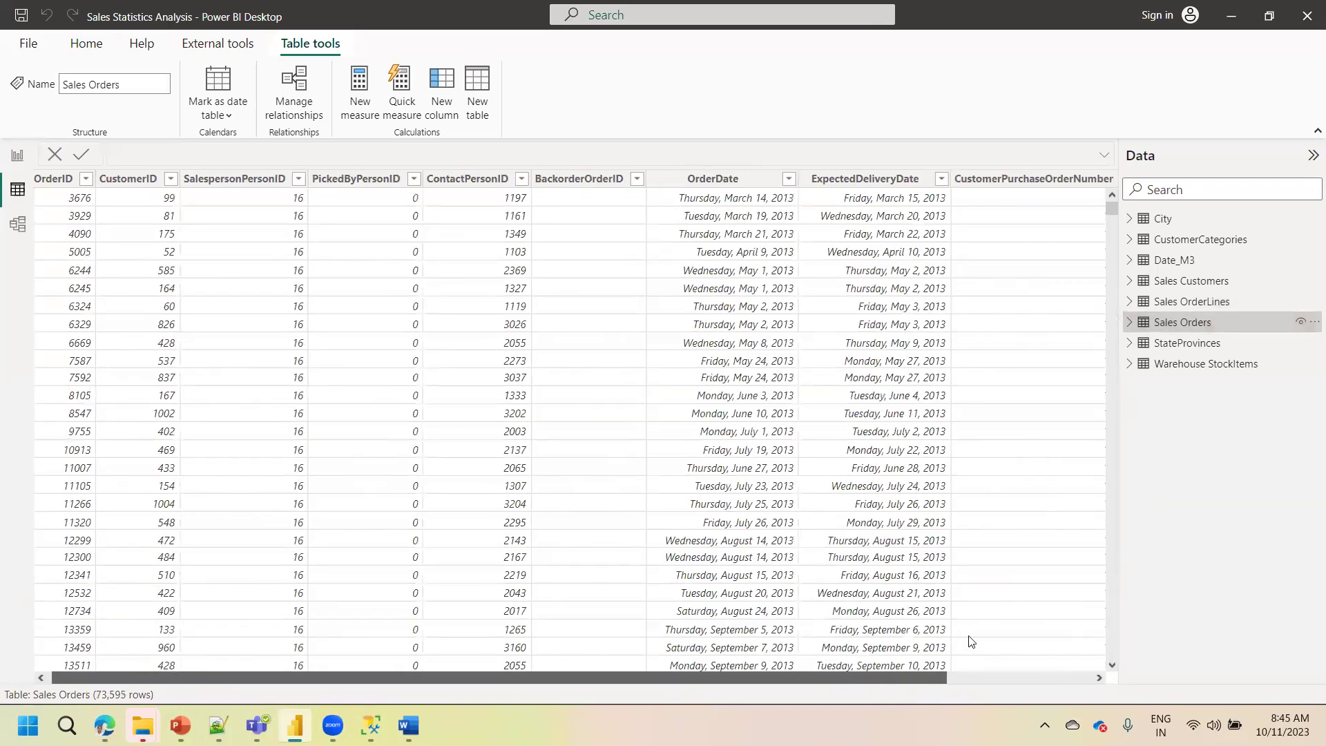
{"action": "scroll", "coordinate": [857, 632], "scroll_direction": "right", "scroll_amount": 3}
{"action": "scroll", "coordinate": [861, 400], "scroll_direction": "left", "scroll_amount": 4}
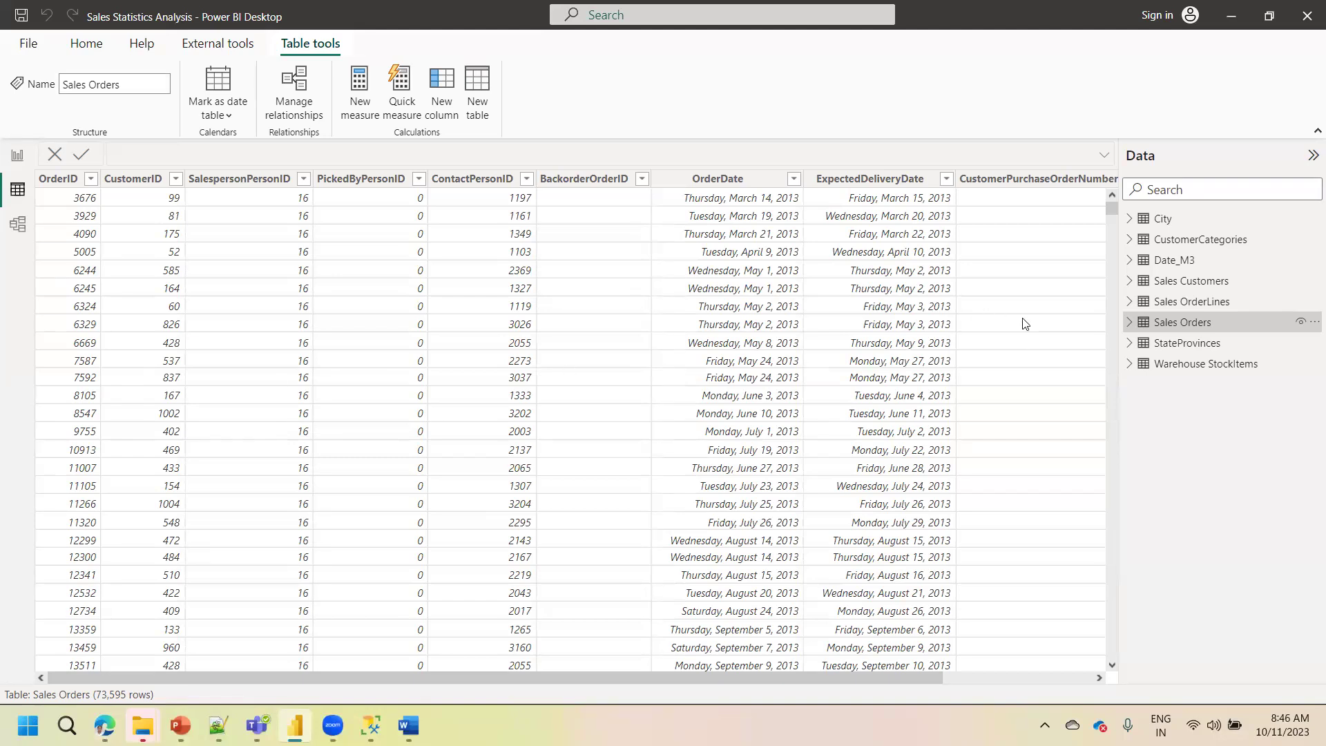
Check the StateProvinces and Warehouse StockItems columns, and return to the Sales OrderLines data for comparison
{"action": "left_click", "coordinate": [1182, 347]}
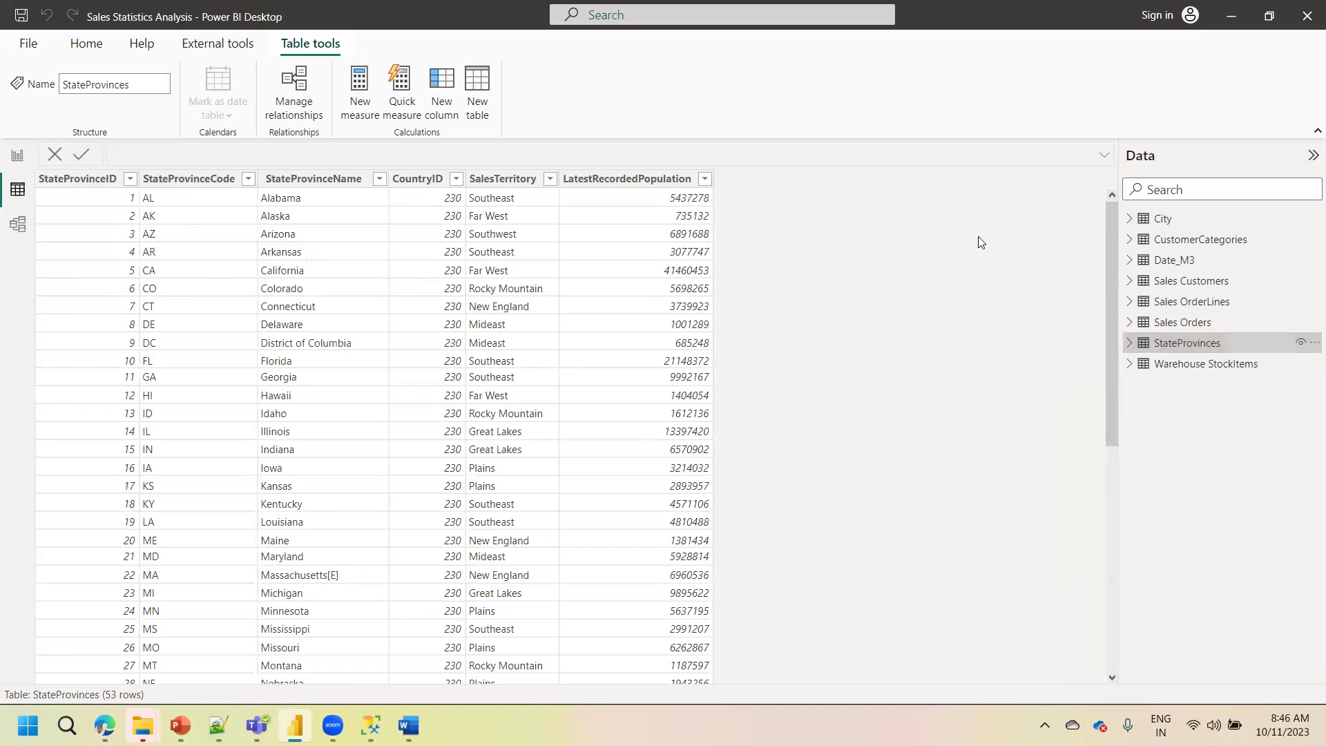
{"action": "left_click", "coordinate": [1177, 366]}
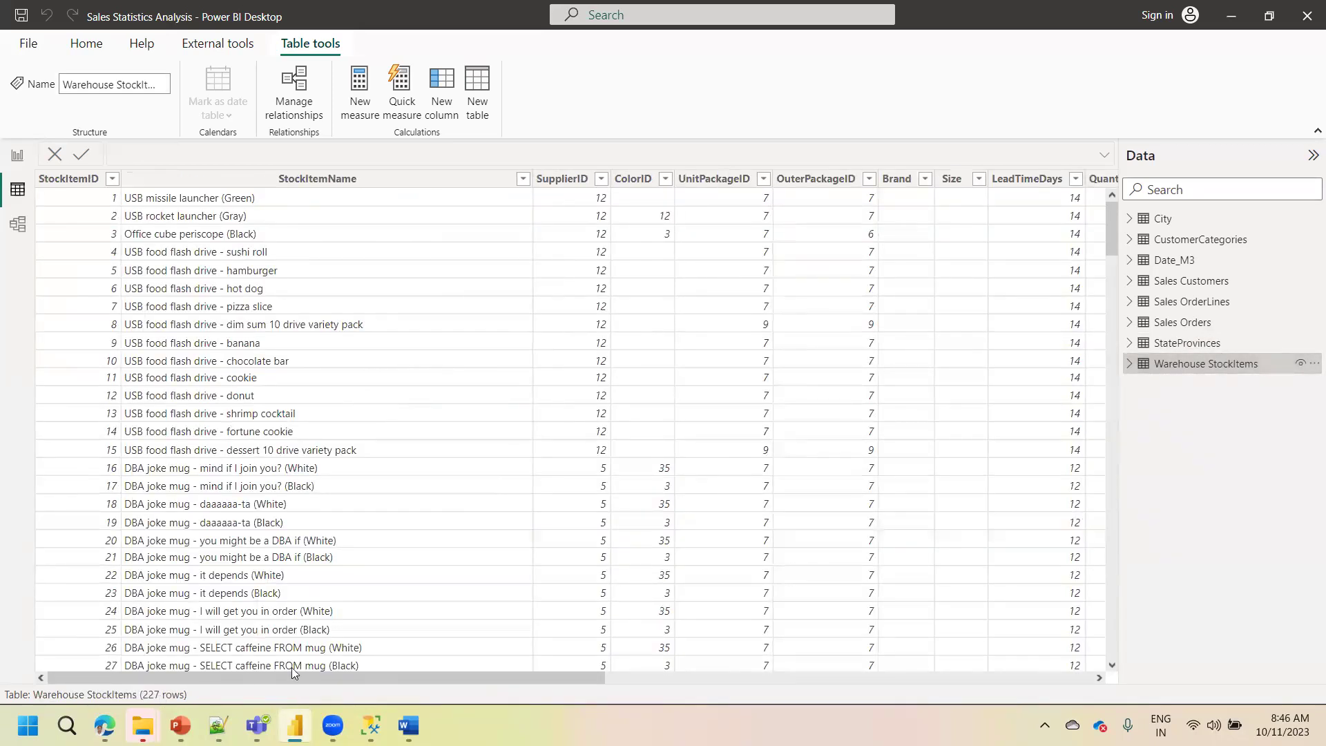
{"action": "left_click_drag", "start_coordinate": [379, 680], "coordinate": [535, 671]}
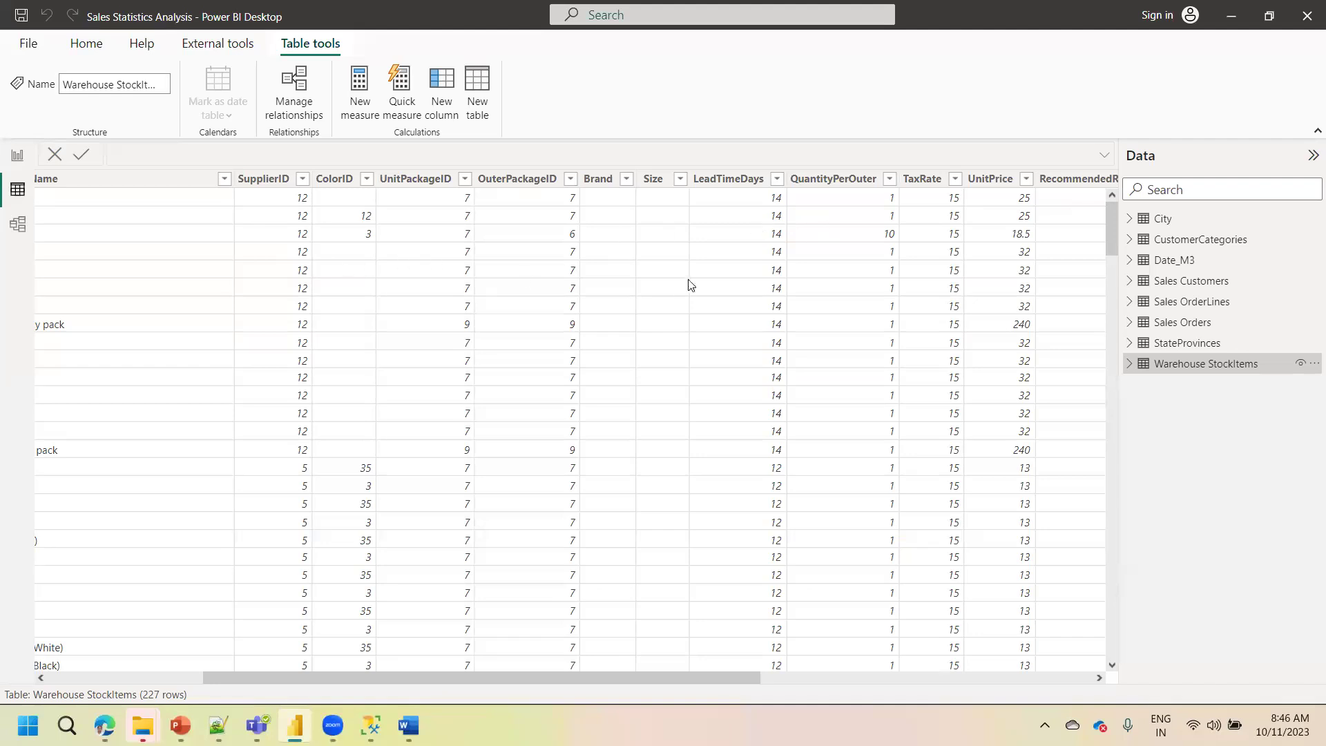
{"action": "left_click", "coordinate": [1166, 302]}
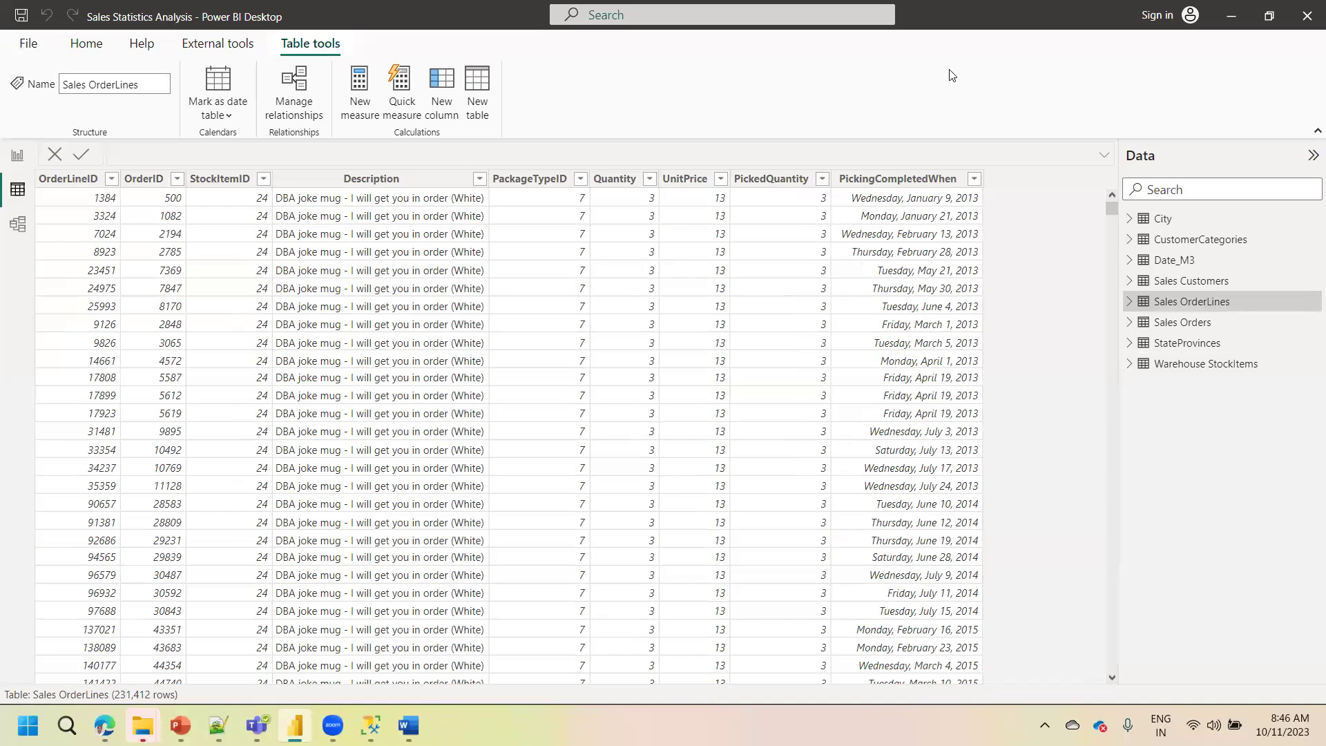
Review the model diagram's relationships against the fact-table criteria in the Word document, and return to Power BI
{"action": "left_click", "coordinate": [17, 224]}
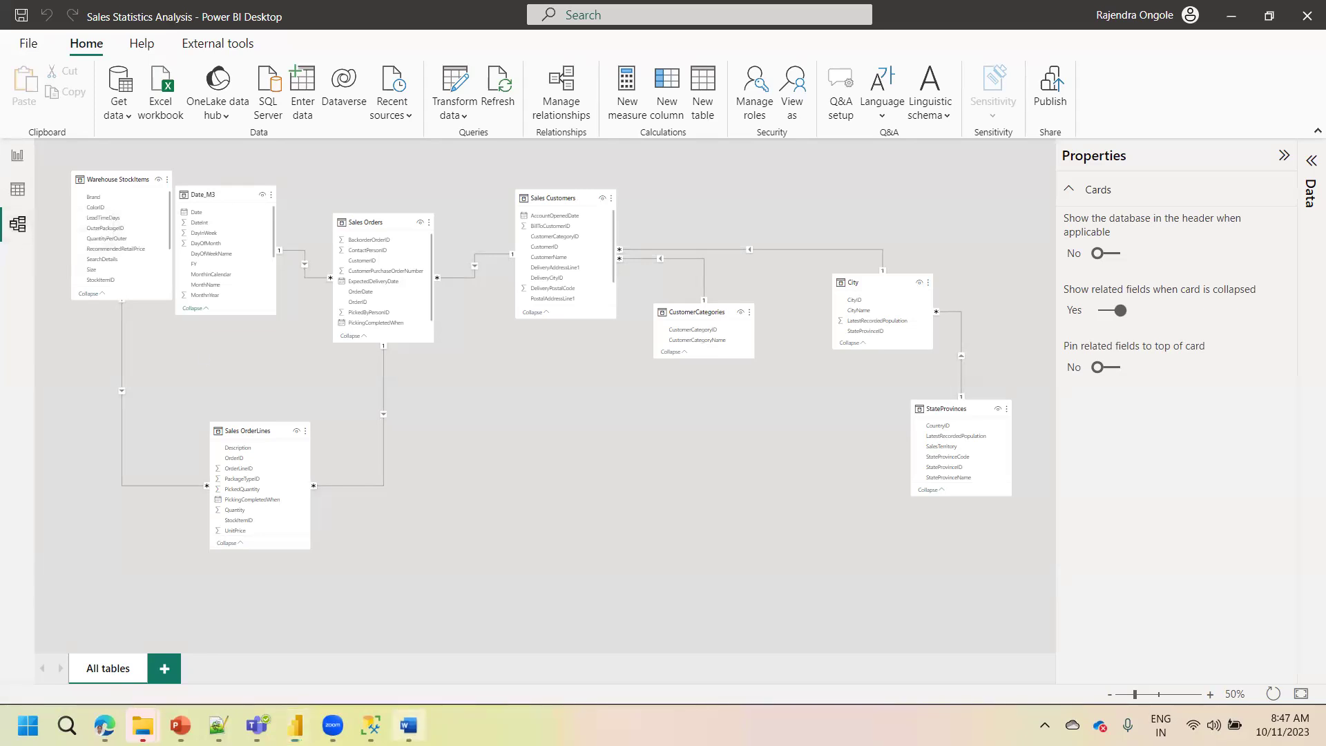
{"action": "left_click", "coordinate": [408, 725]}
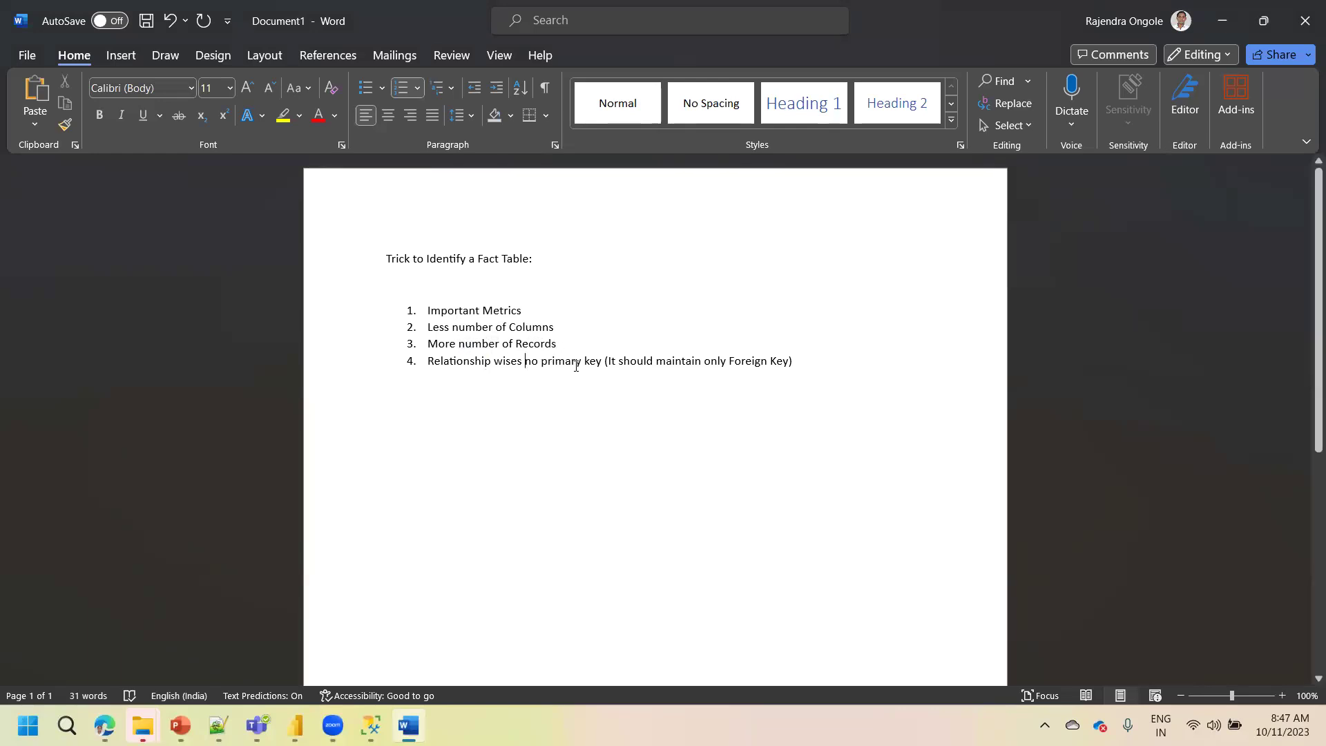
{"action": "left_click", "coordinate": [295, 726]}
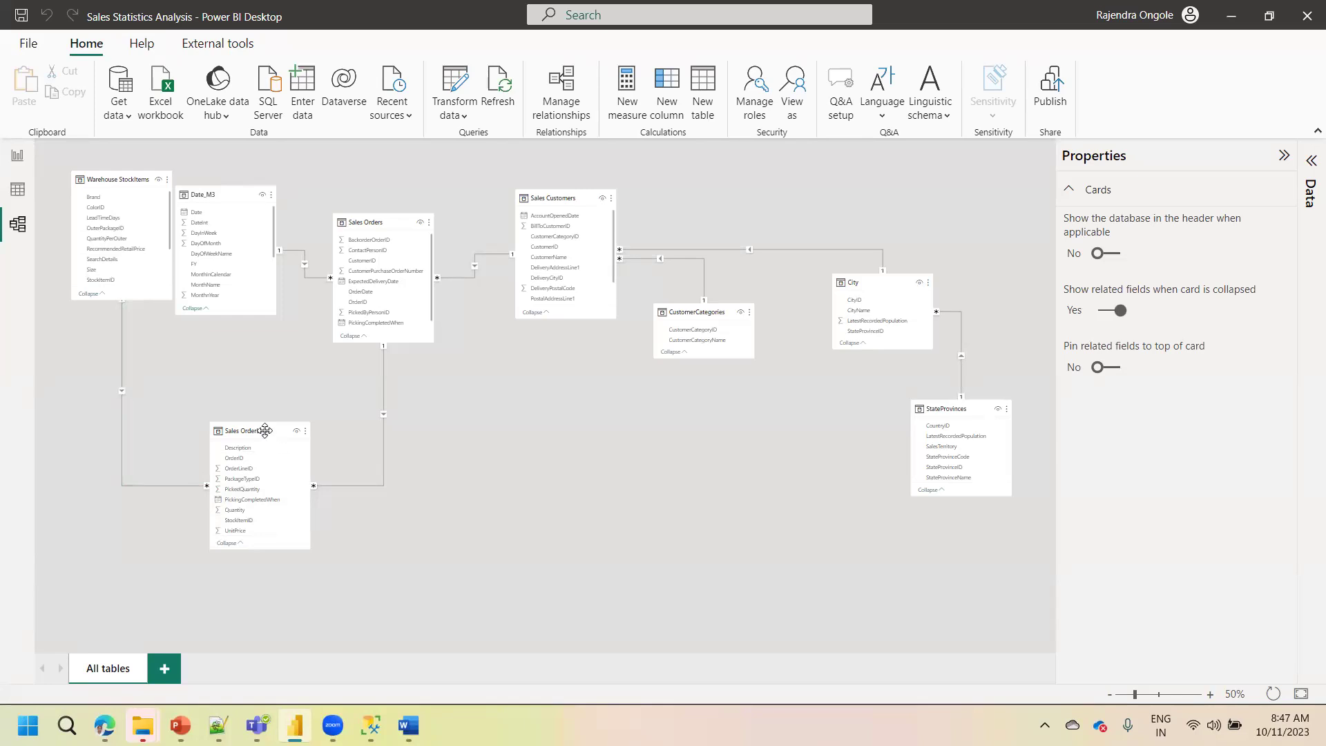
Move Sales OrderLines directly beneath Sales Orders and CustomerCategories further down in the model diagram
{"action": "left_click_drag", "start_coordinate": [264, 429], "coordinate": [362, 445]}
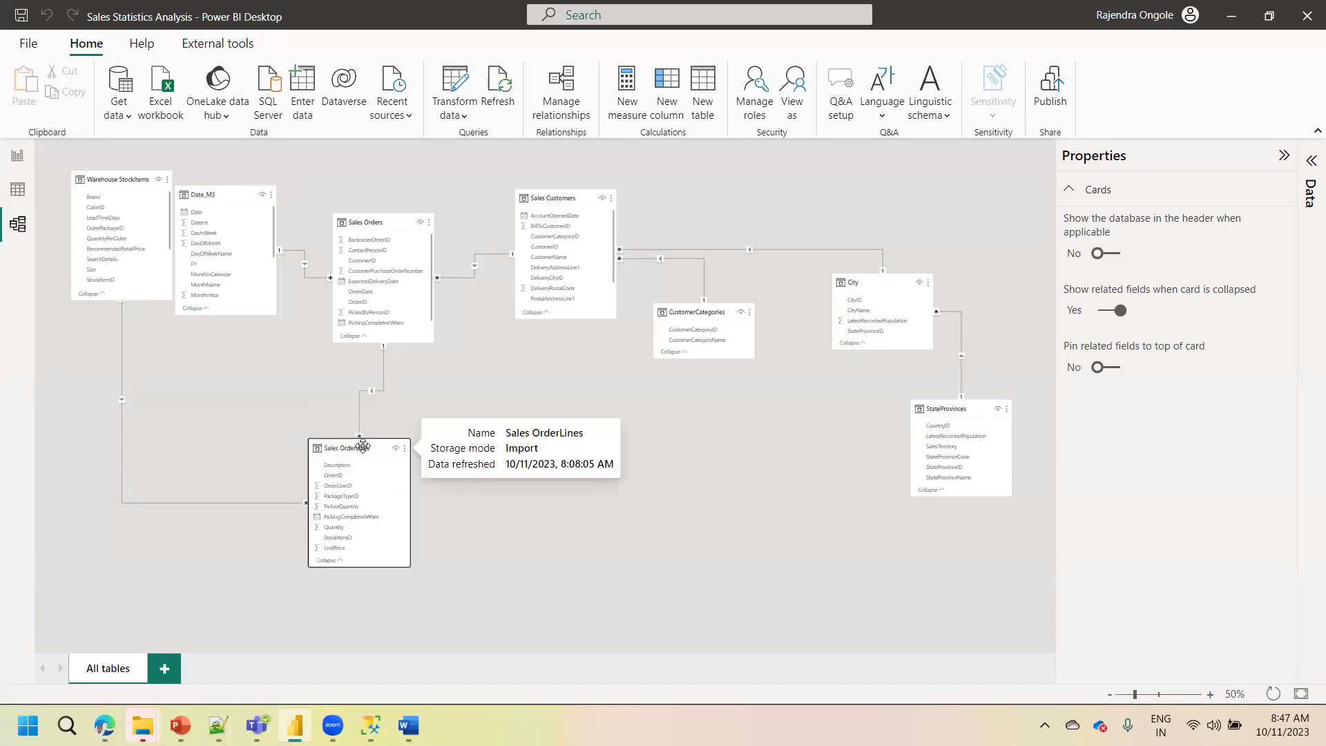
{"action": "left_click", "coordinate": [935, 250]}
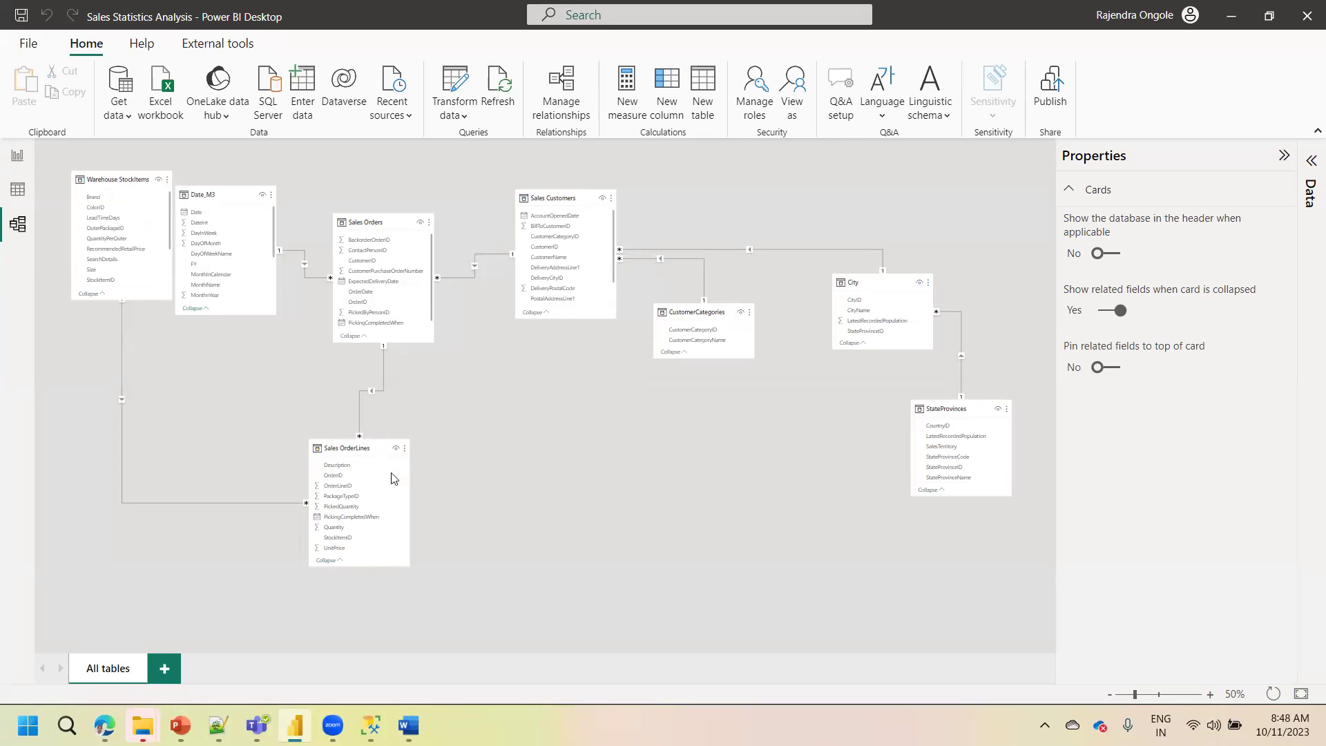
{"action": "mouse_move", "coordinate": [701, 313]}
{"action": "left_click_drag", "start_coordinate": [702, 313], "coordinate": [687, 481]}
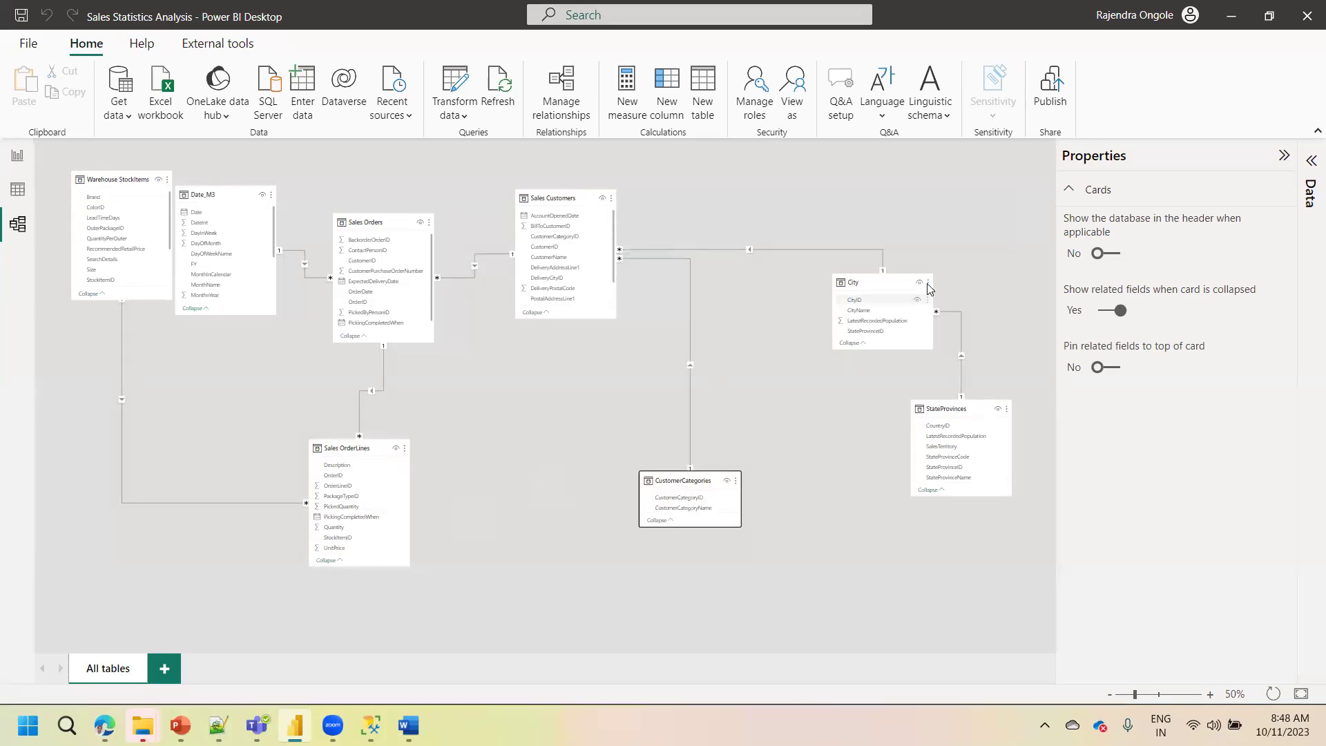
{"action": "left_click", "coordinate": [763, 380]}
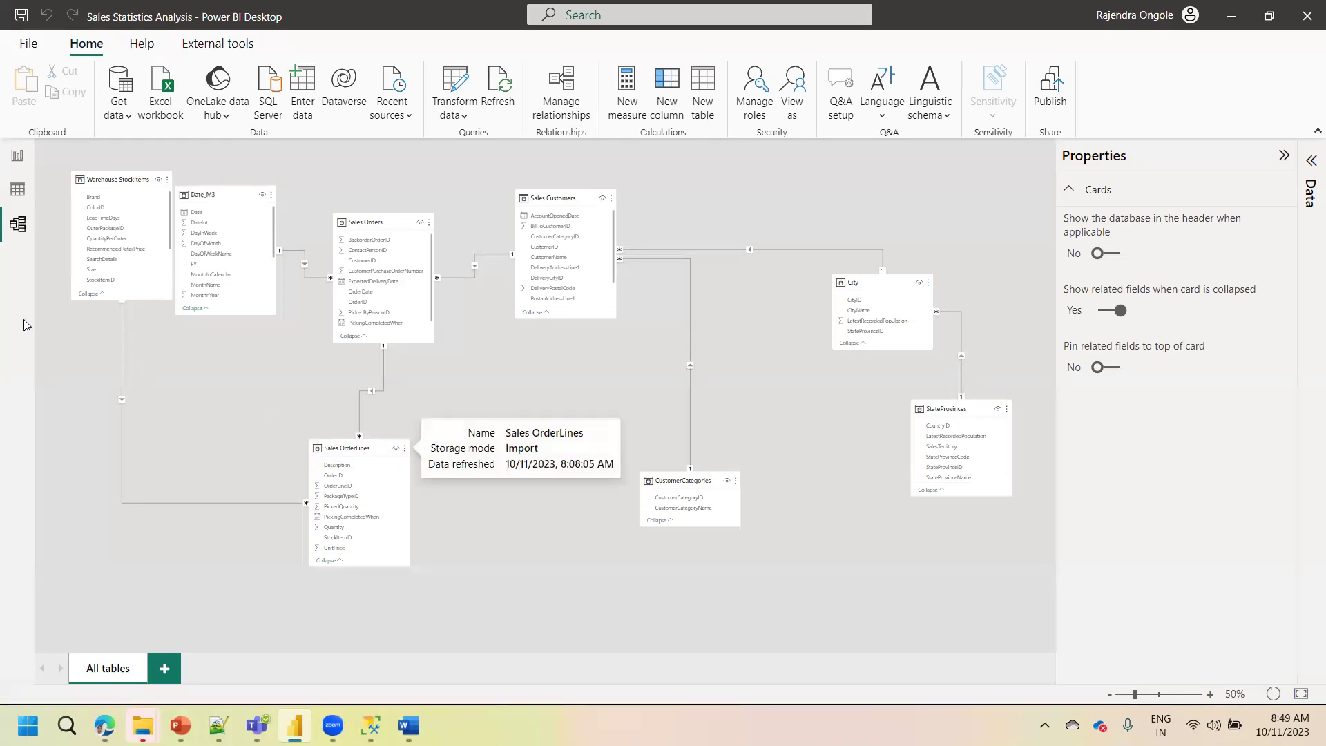
Open the report canvas on the Duplicate of Phase 1 Sales Analysis page and inspect the Date_M3 table's details
{"action": "left_click", "coordinate": [18, 161]}
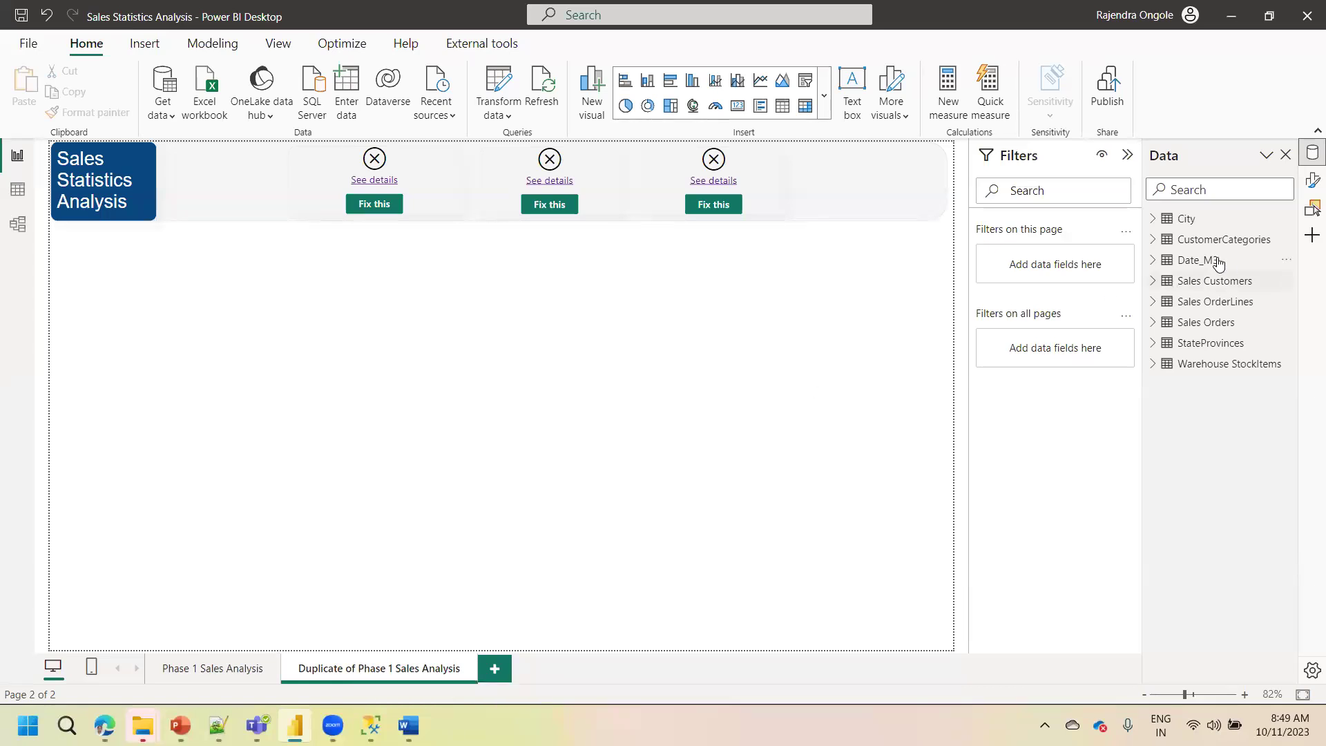
{"action": "mouse_move", "coordinate": [1220, 266]}
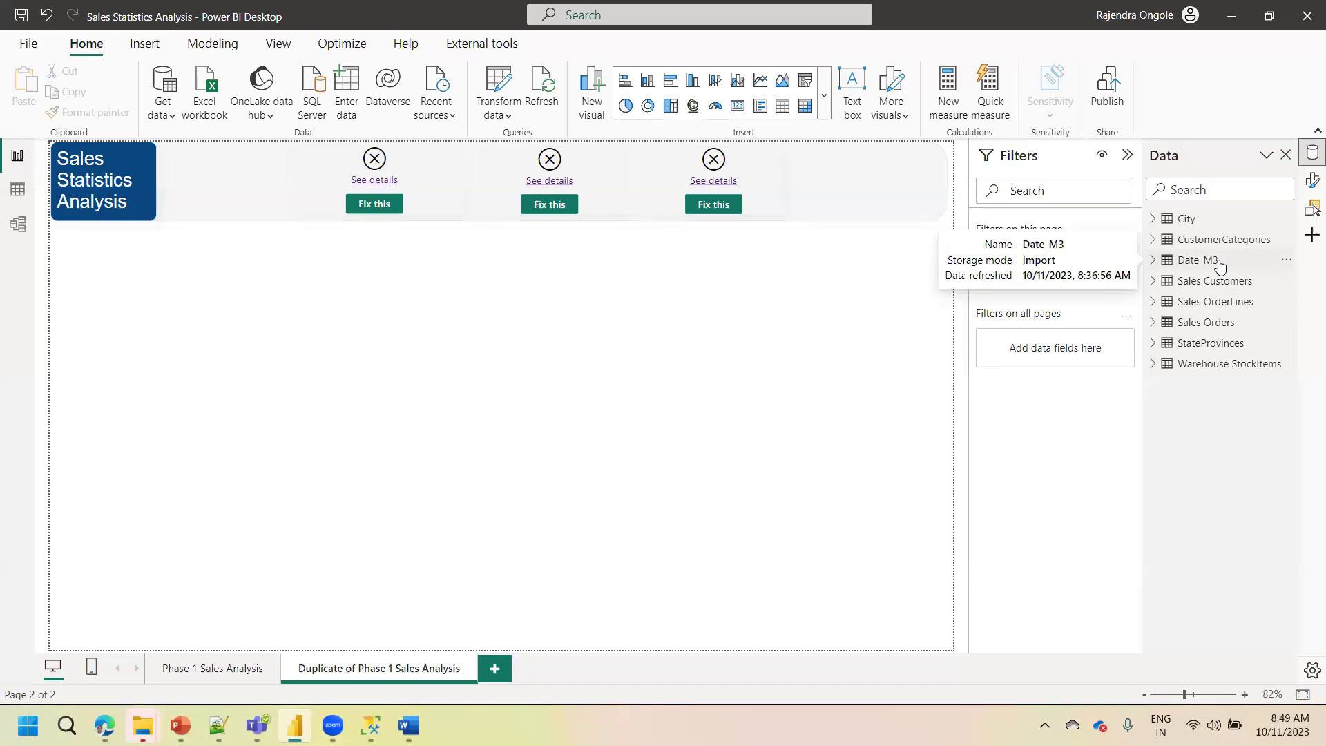